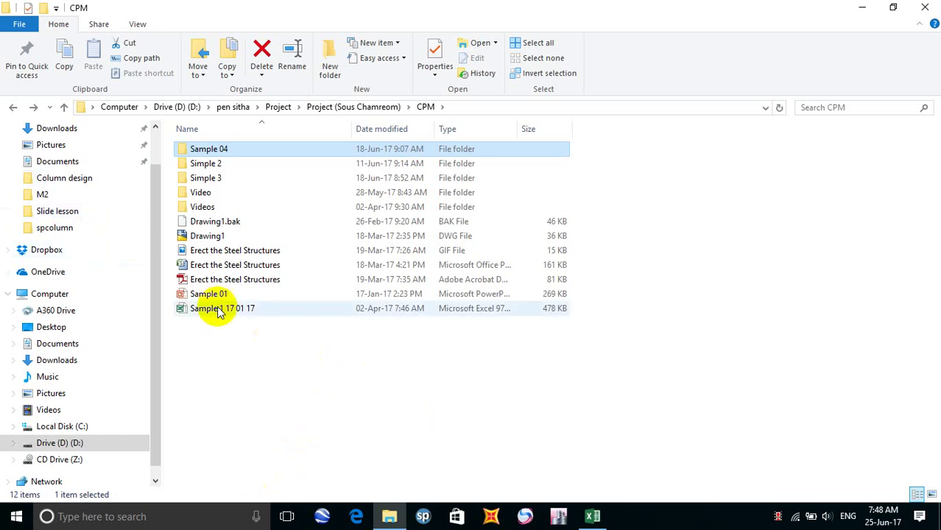
Step: Open the "save as Sample 03" workbook from the Simple 3 folder
click(242, 173)
double_click(242, 174)
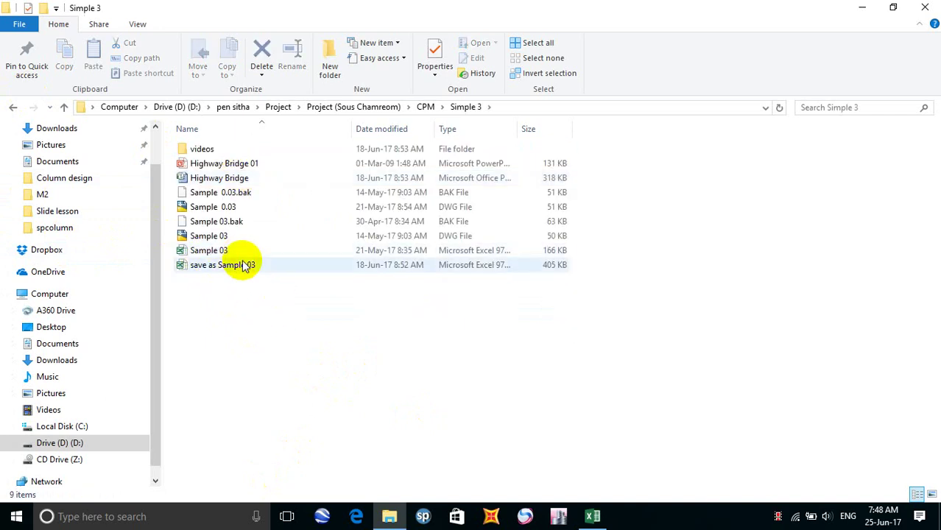
double_click(245, 266)
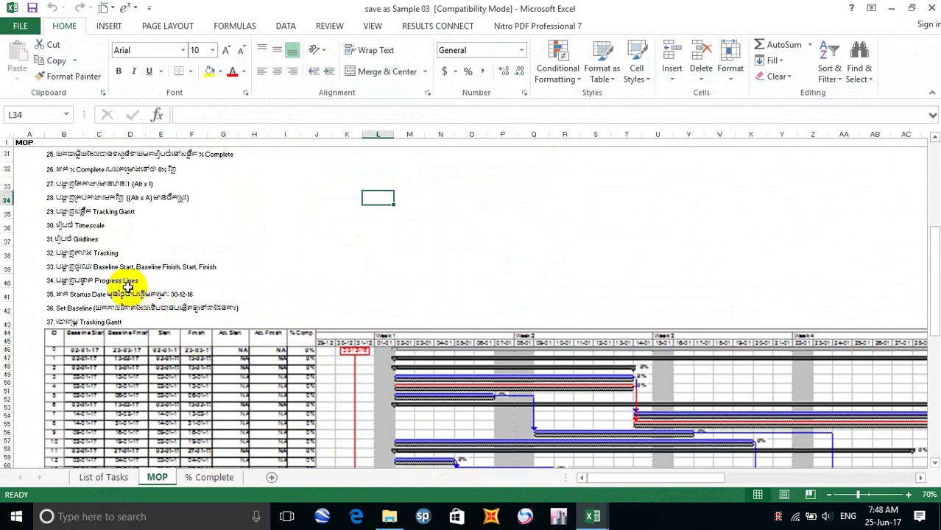
Step: Copy entire rows 2 to 43 of the MOP sheet, covering the heading and all 37 numbered instructions
scroll(127, 287, up, 10)
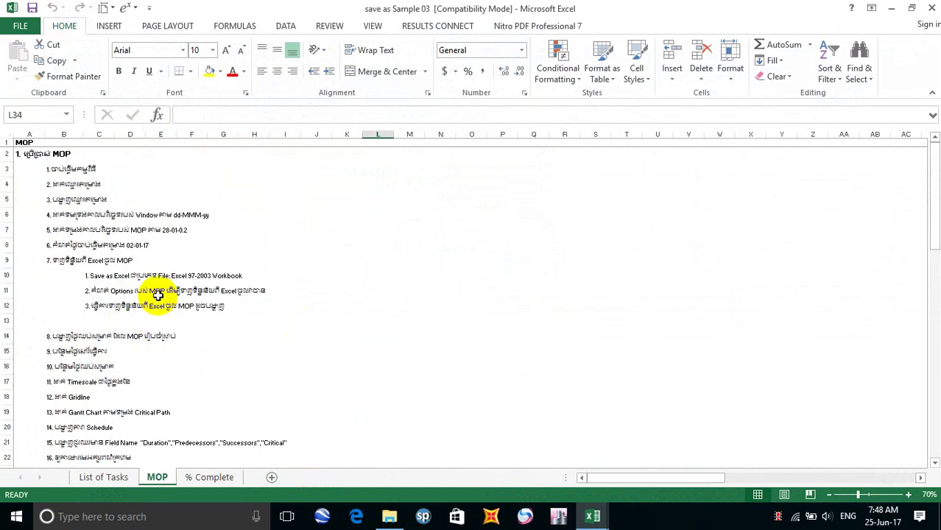
click(18, 154)
scroll(147, 270, down, 5)
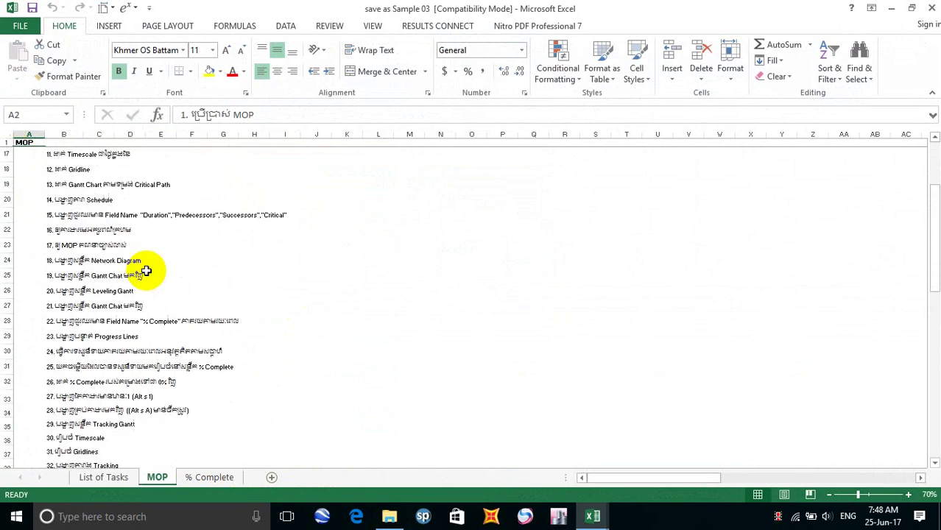
scroll(146, 271, down, 6)
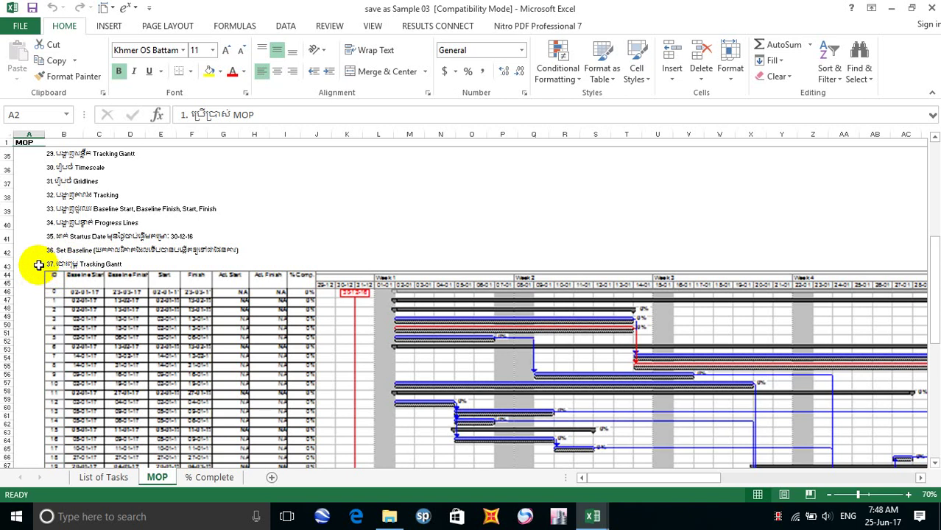
click(38, 265)
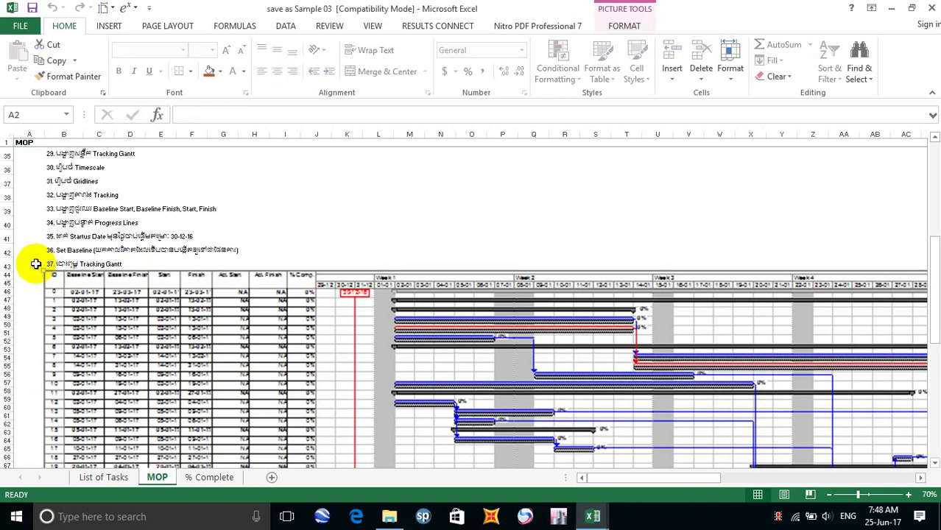
shift+click(35, 264)
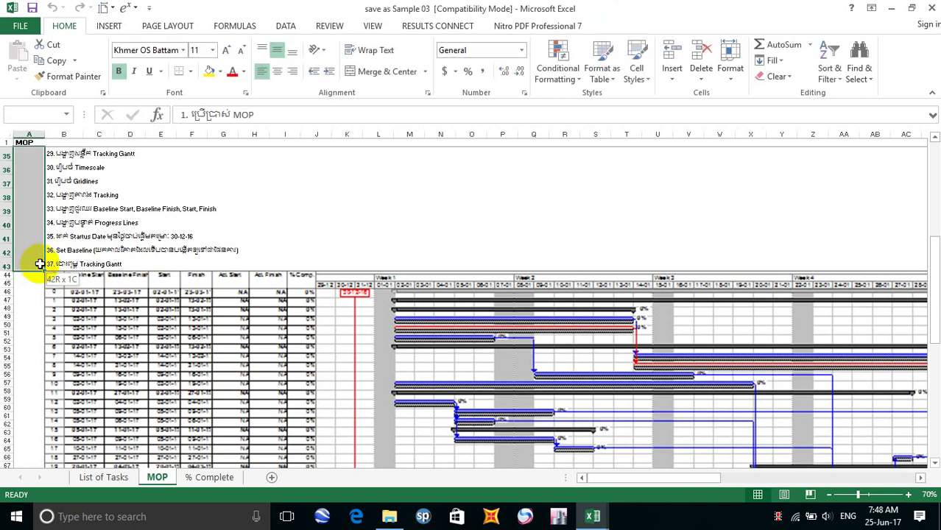
shift+click(7, 265)
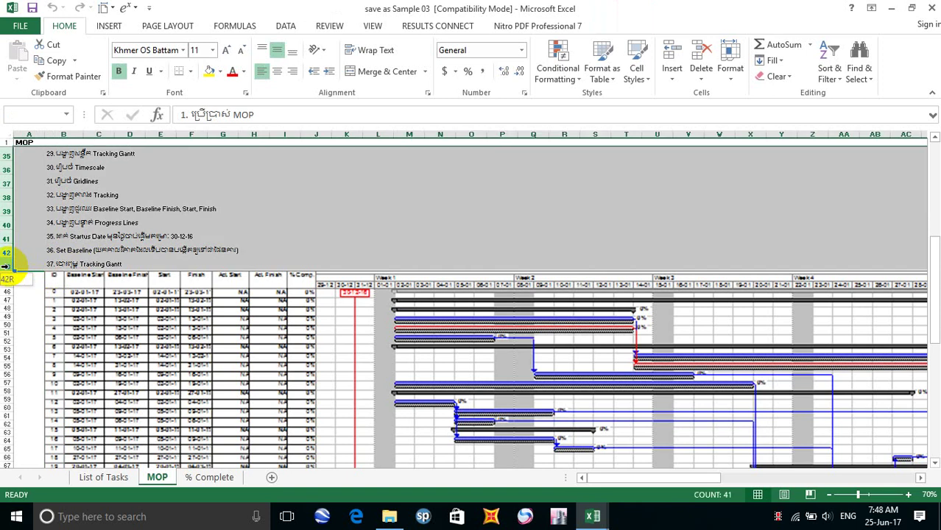
scroll(59, 227, up, 4)
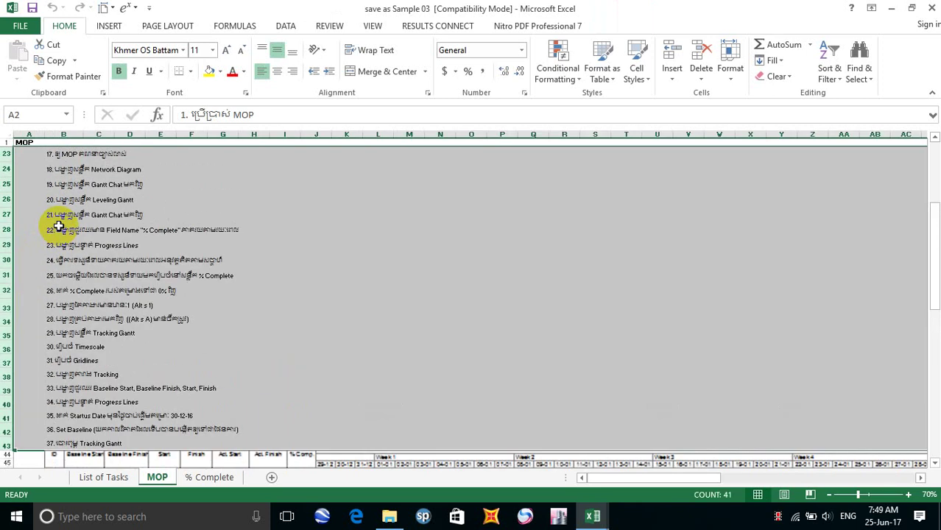
key(ctrl+c)
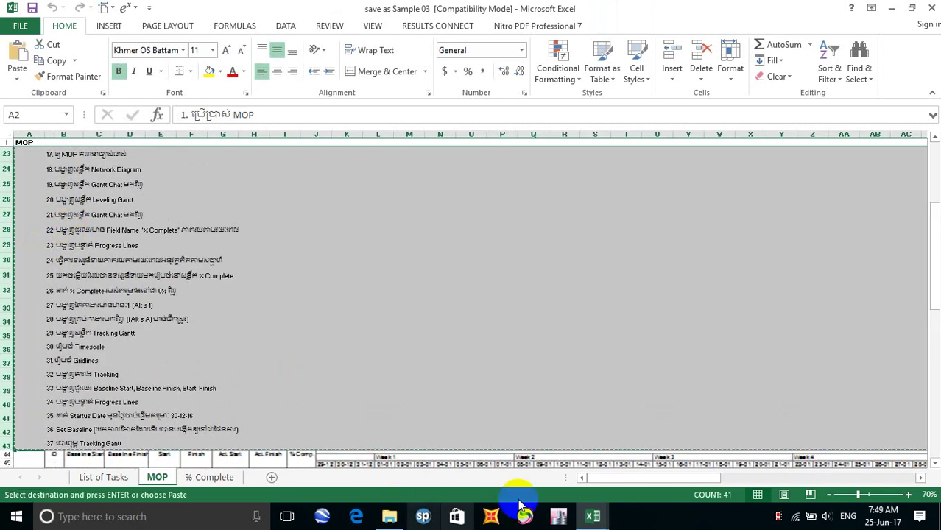
Step: Paste the copied rows into the MOP sheet of the Sample 04 workbook starting at cell A2, and look through the pasted list
key(ctrl+Tab)
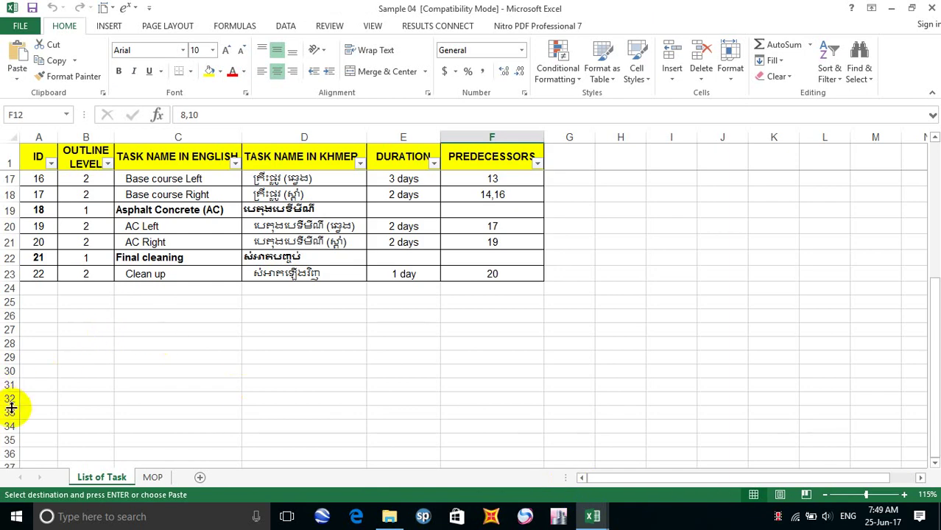
click(151, 478)
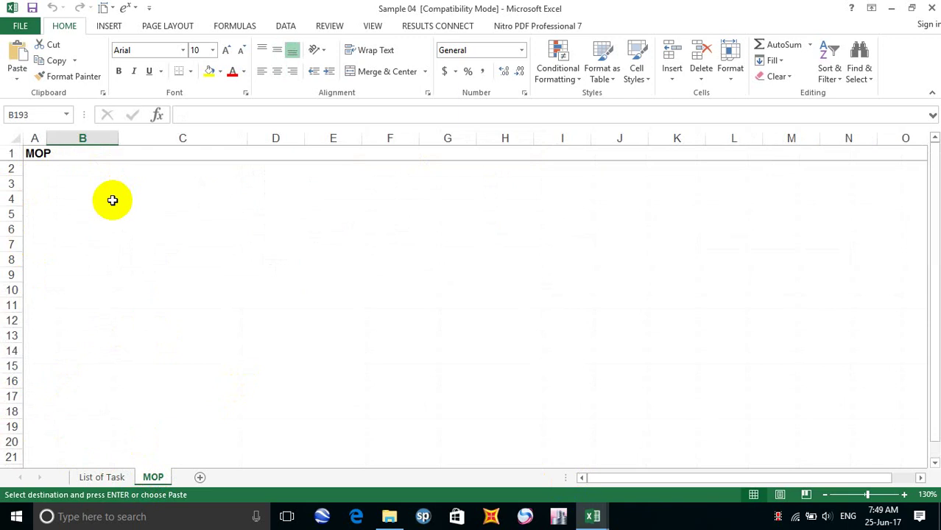
click(39, 175)
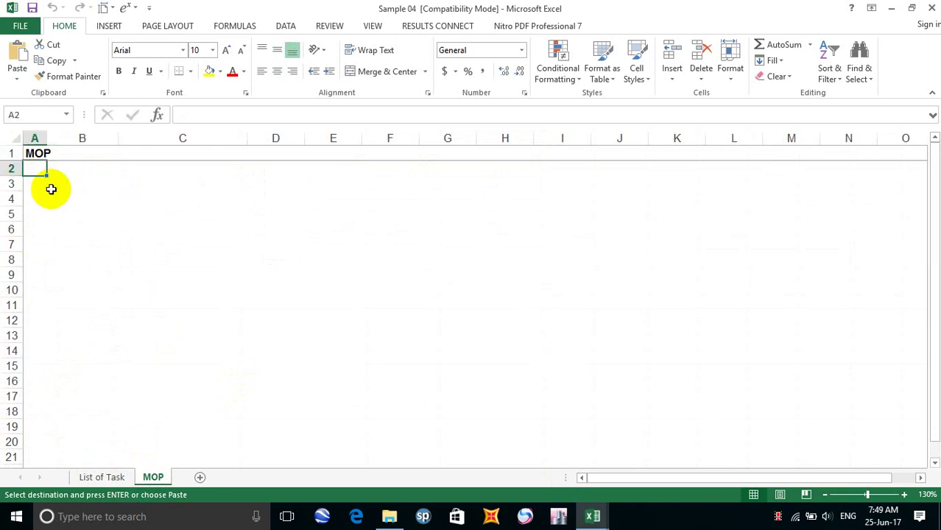
key(ctrl+v)
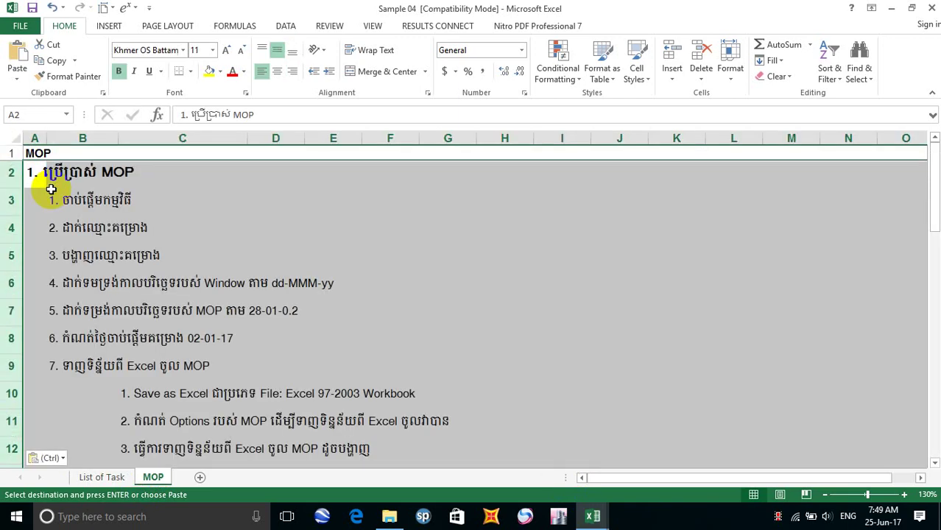
click(210, 211)
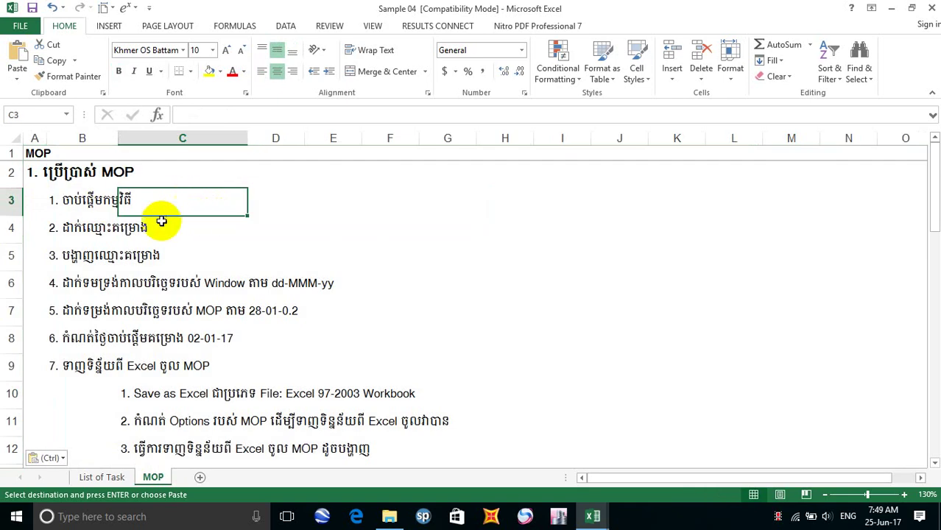
scroll(185, 247, down, 5)
scroll(184, 249, down, 8)
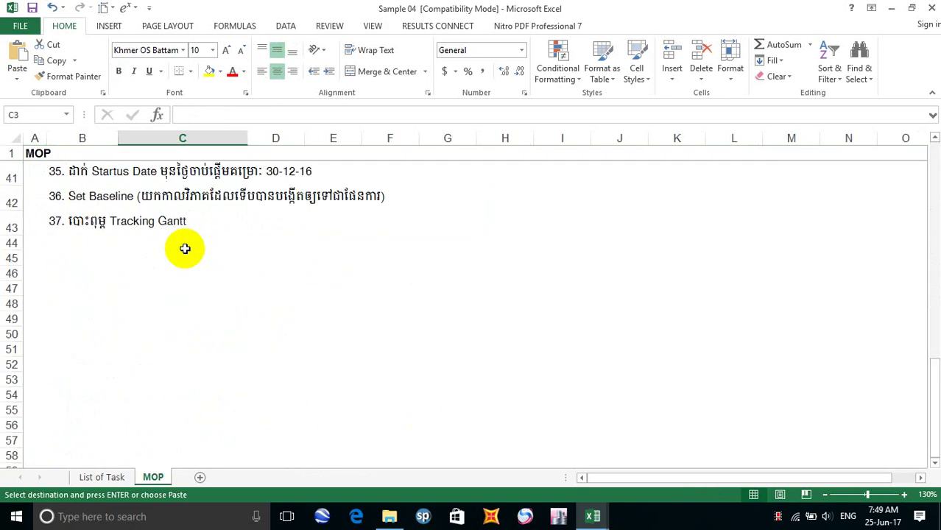
scroll(185, 249, up, 13)
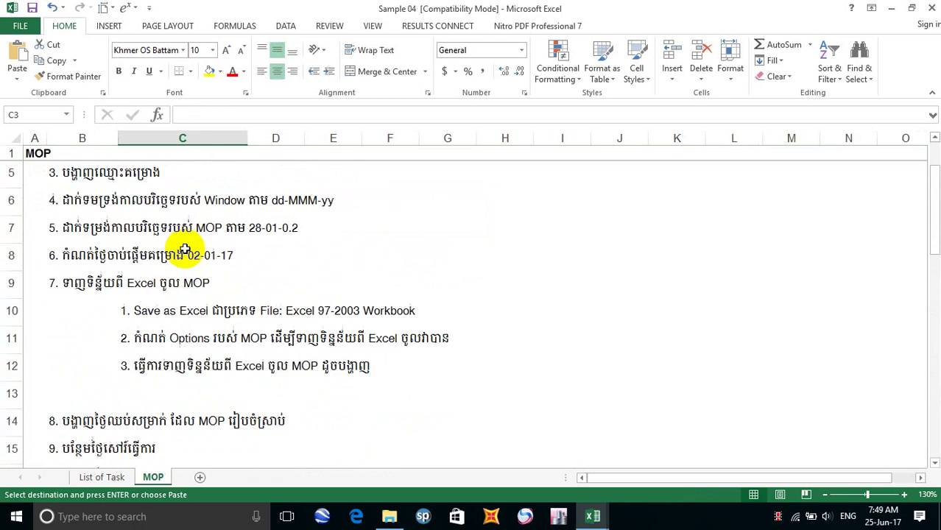
click(663, 191)
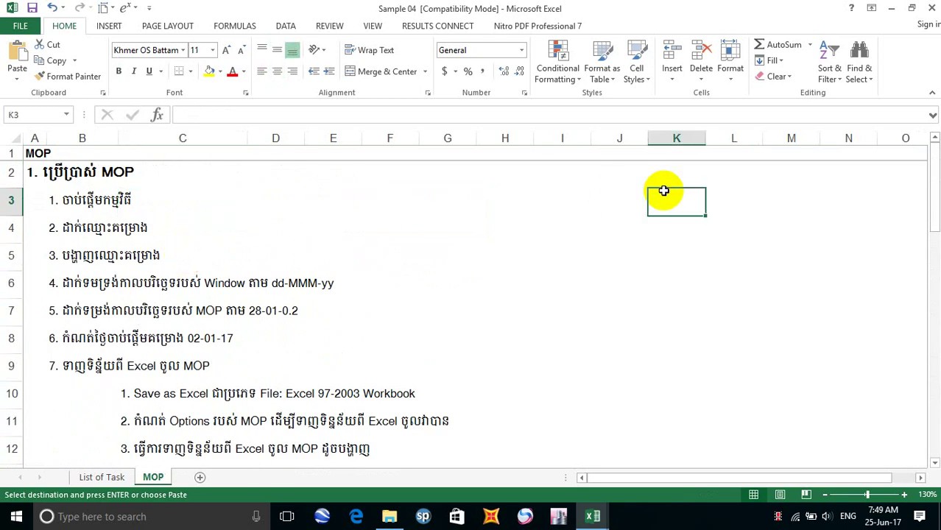
Step: Append "MOP" to the end of the first instruction in cell B3
click(59, 202)
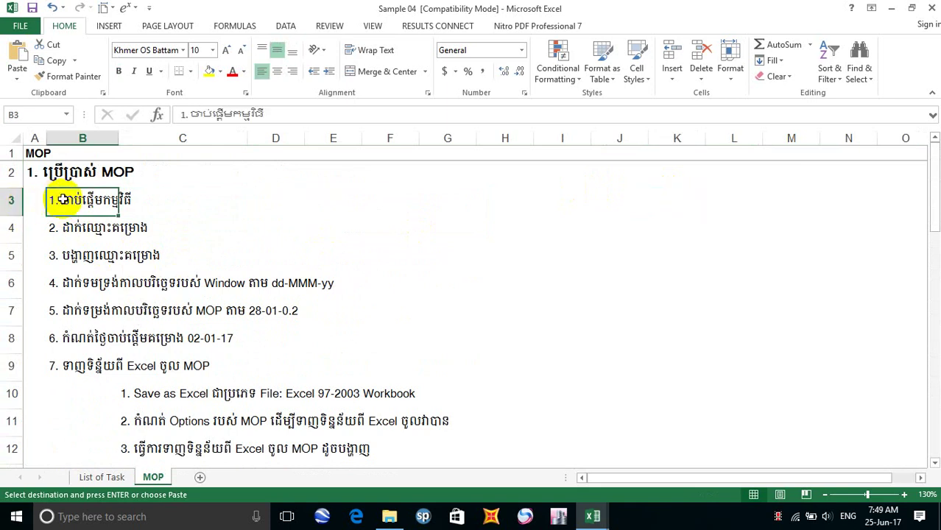
double_click(62, 199)
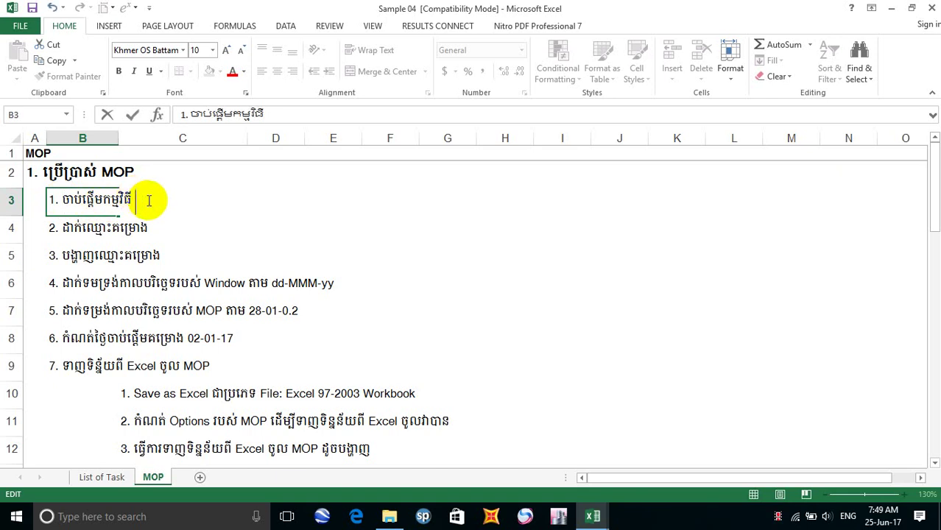
key(alt)
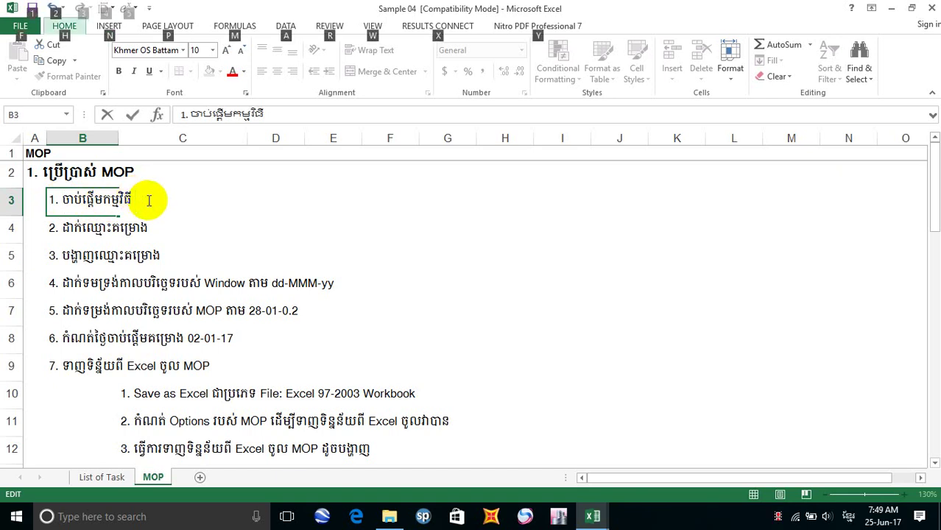
key(alt)
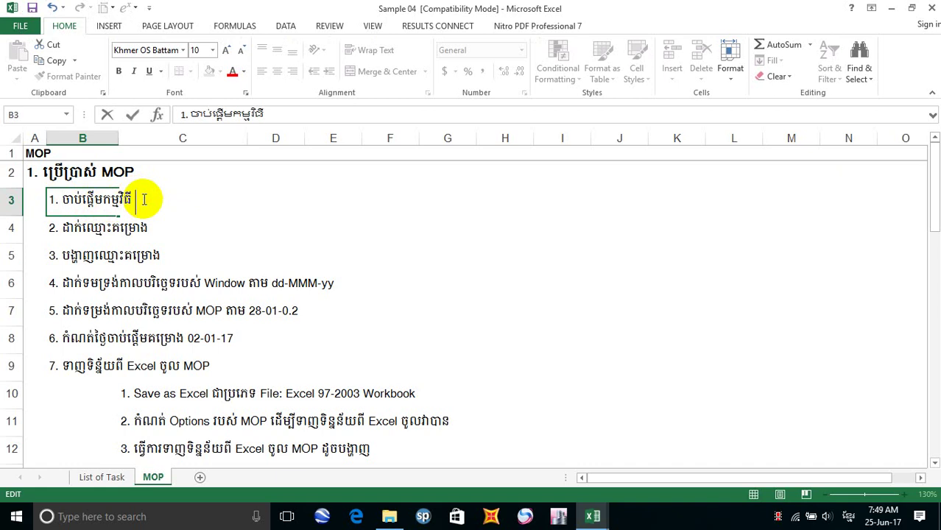
key(alt+shift)
text(MOP)
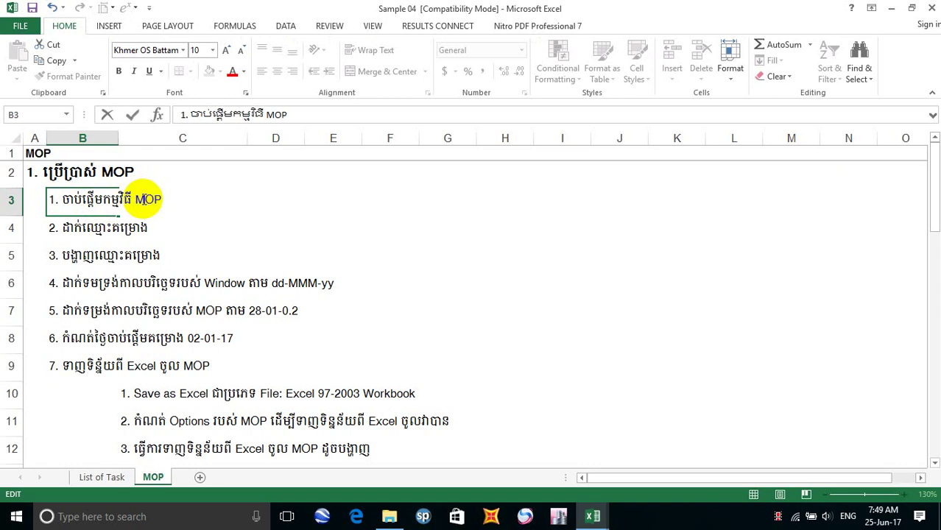
click(259, 210)
key(Down)
key(Down)
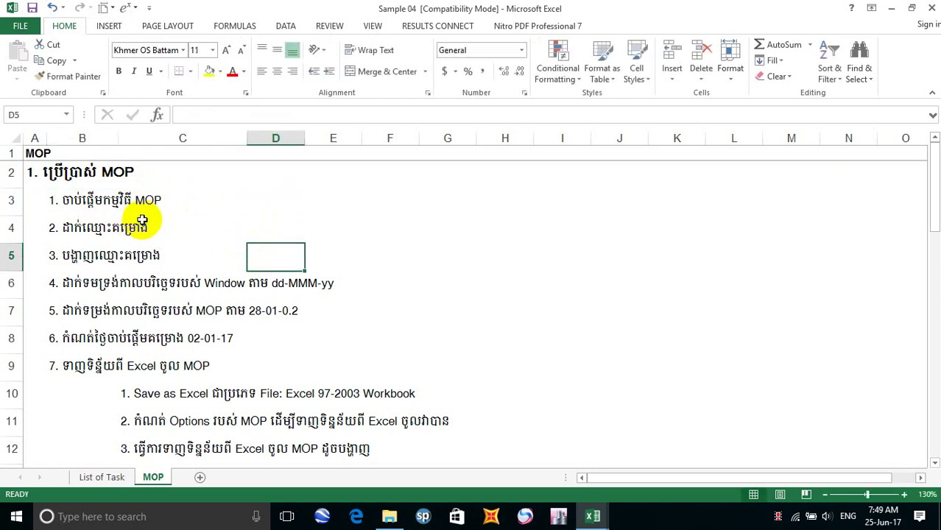
Step: Save the Sample 04 workbook
click(88, 200)
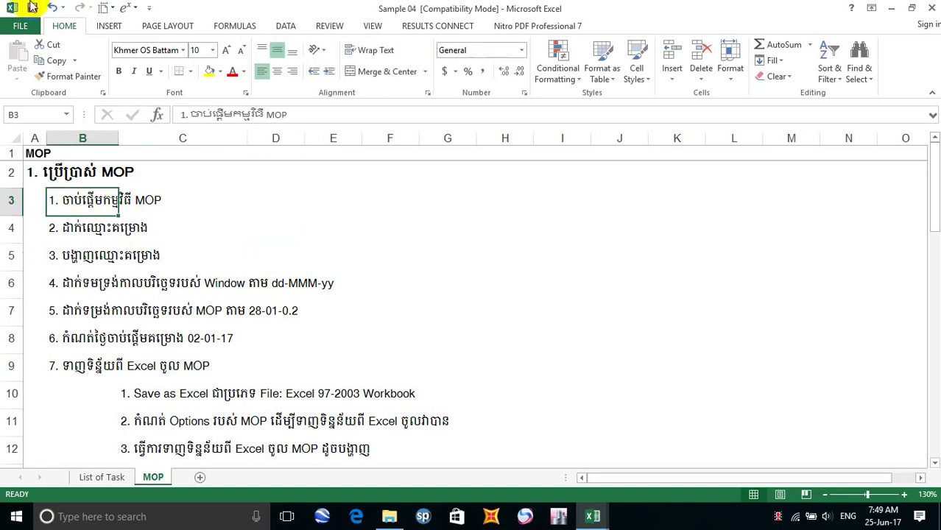
click(32, 8)
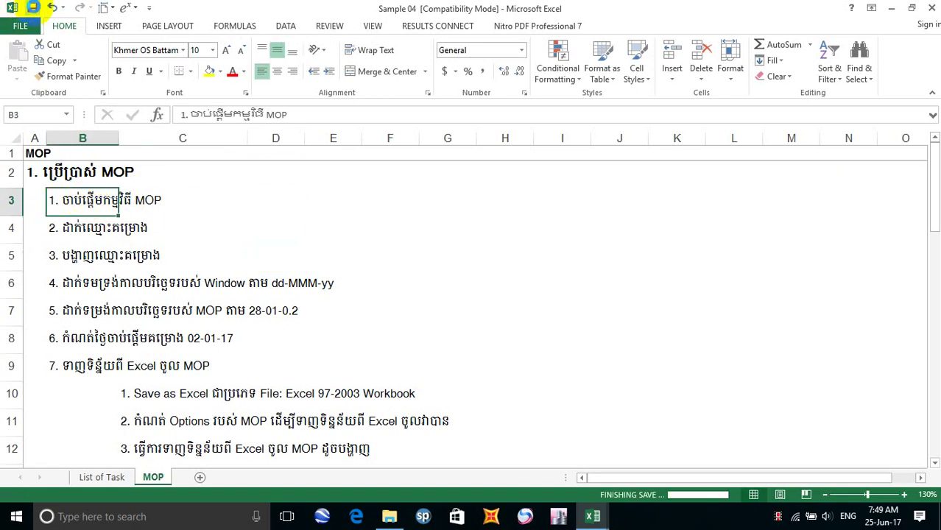
click(266, 204)
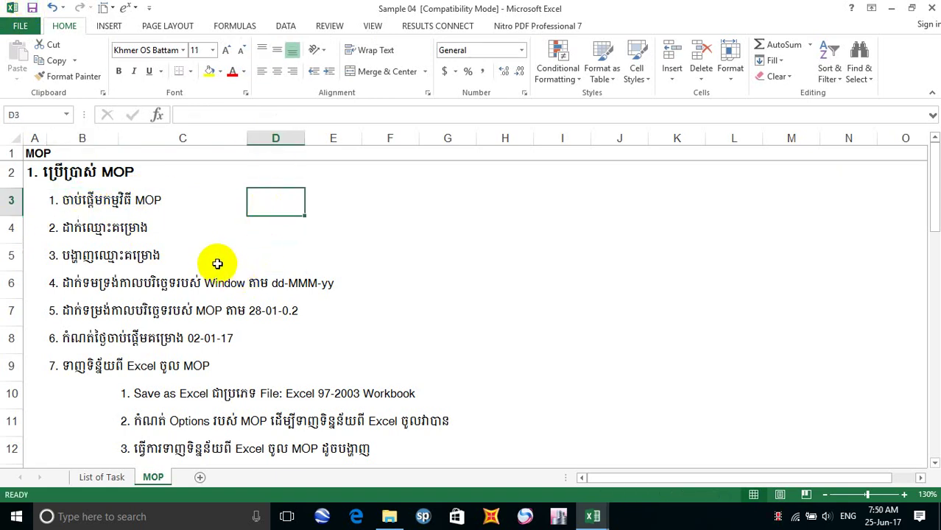
click(153, 198)
click(68, 205)
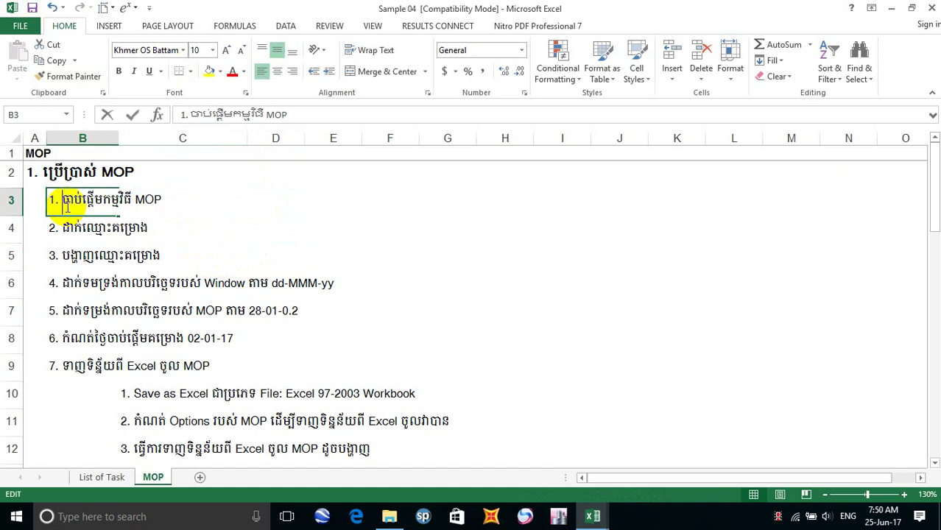
double_click(184, 200)
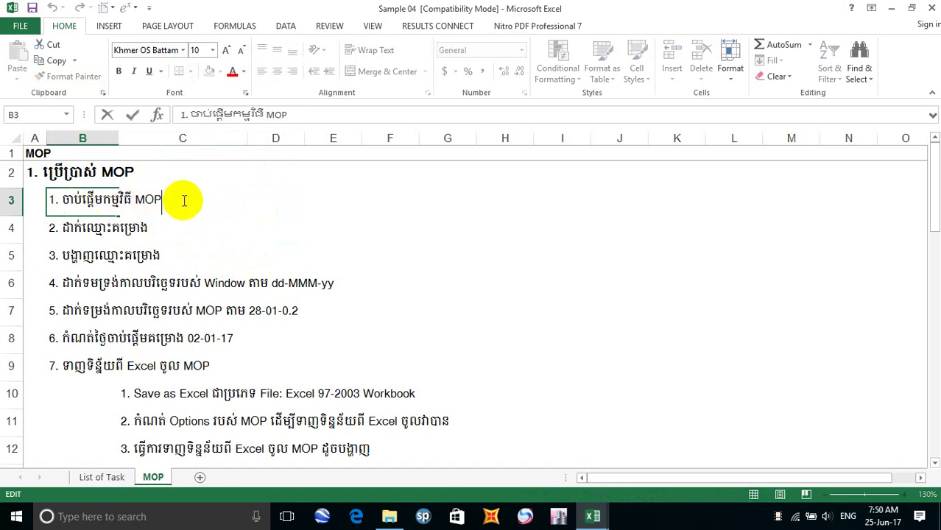
click(212, 232)
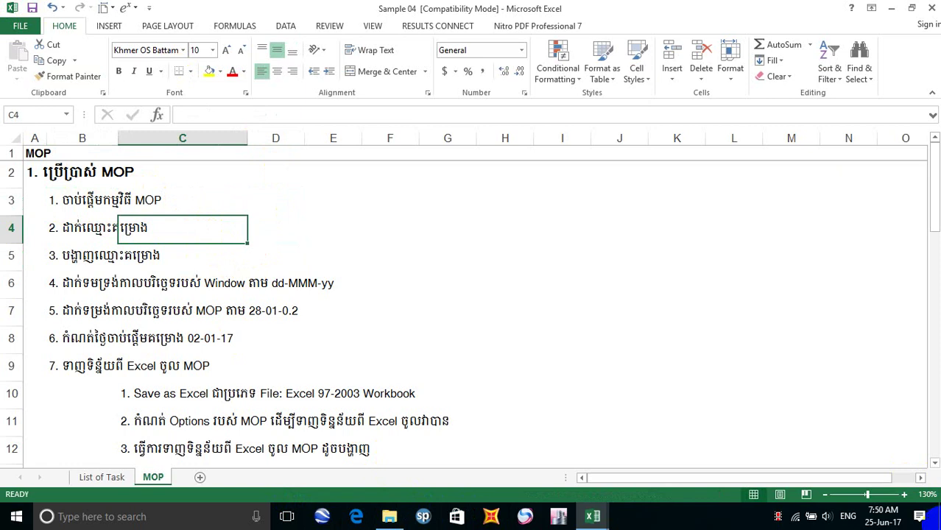
click(935, 517)
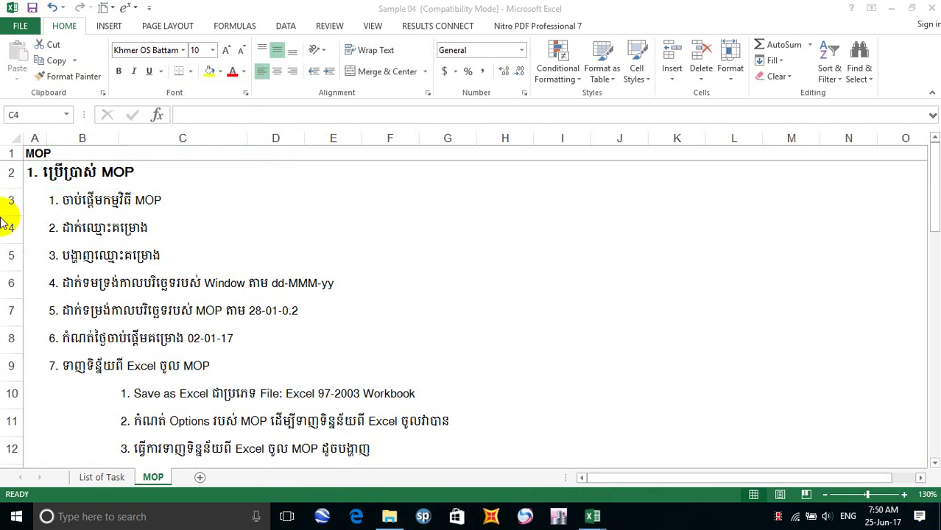
Step: Switch to File Explorer, view the contents of the Sample 04 folder inside CPM, and return to the workbook
click(390, 517)
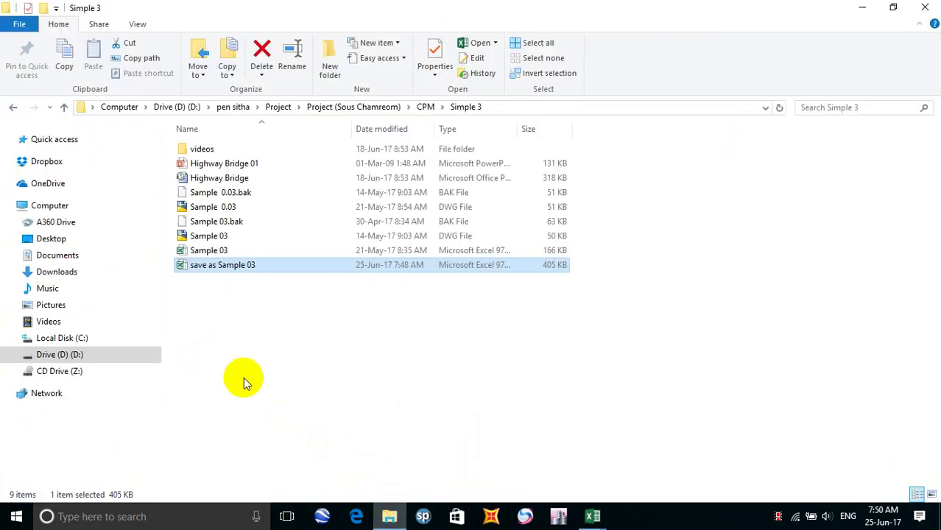
click(13, 108)
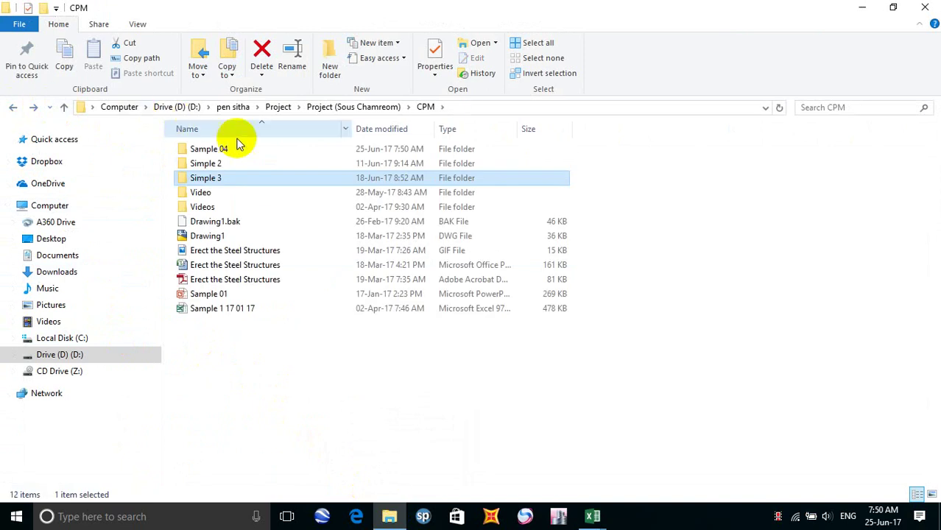
double_click(257, 148)
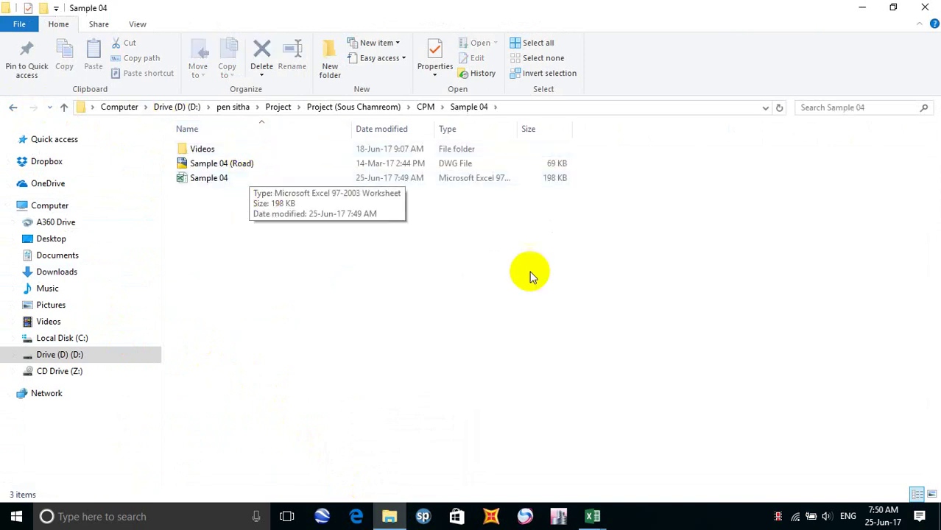
click(863, 8)
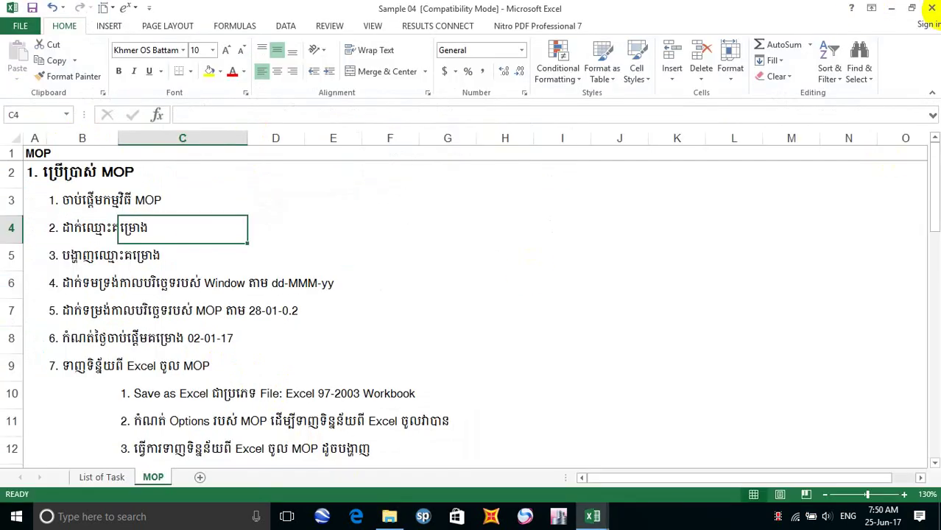
Step: Show the desktop, refresh it, and start Microsoft Office Project
click(935, 519)
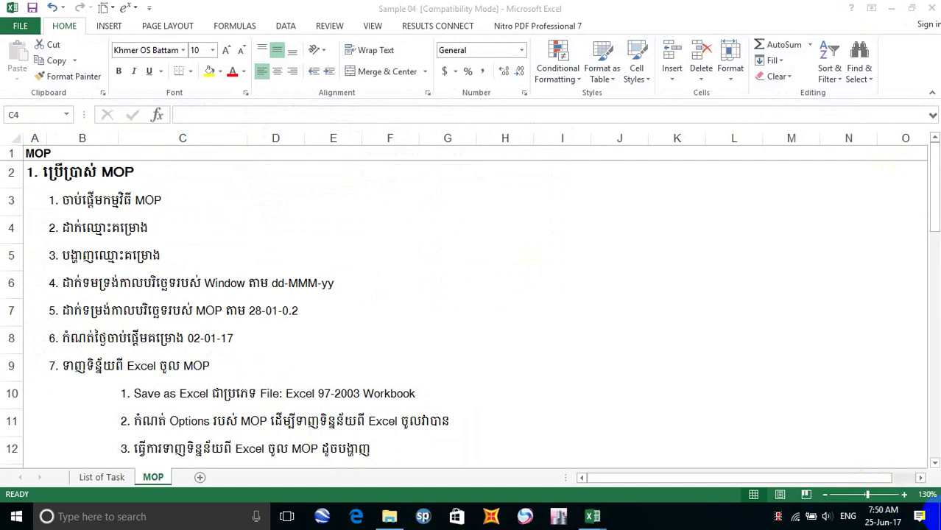
click(937, 514)
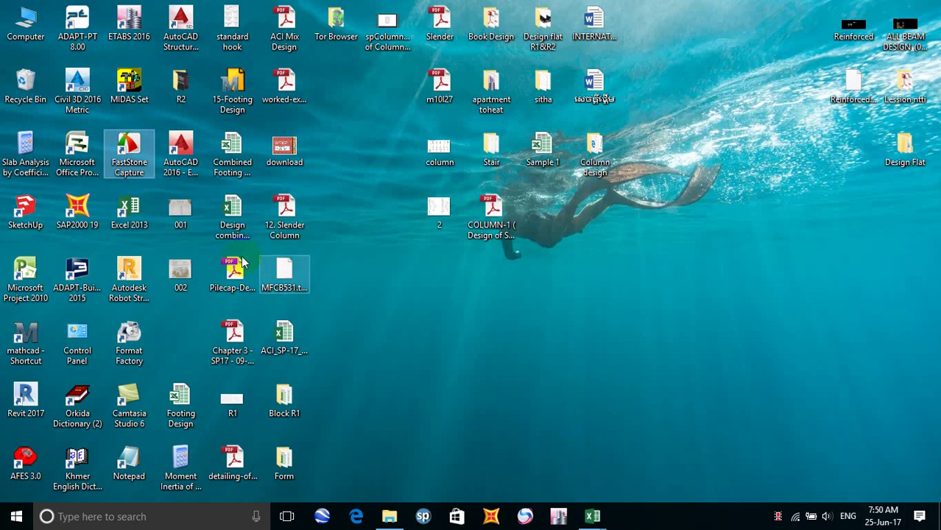
right_click(398, 260)
click(475, 303)
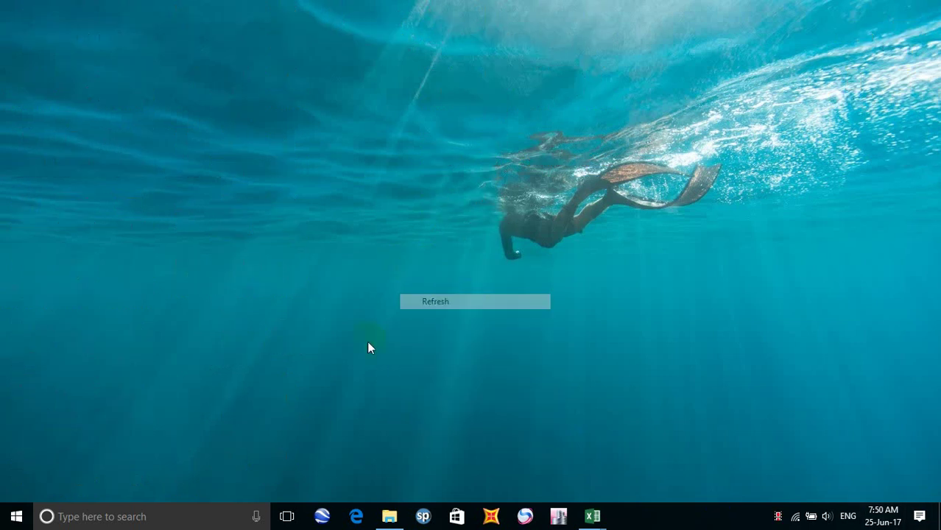
click(87, 516)
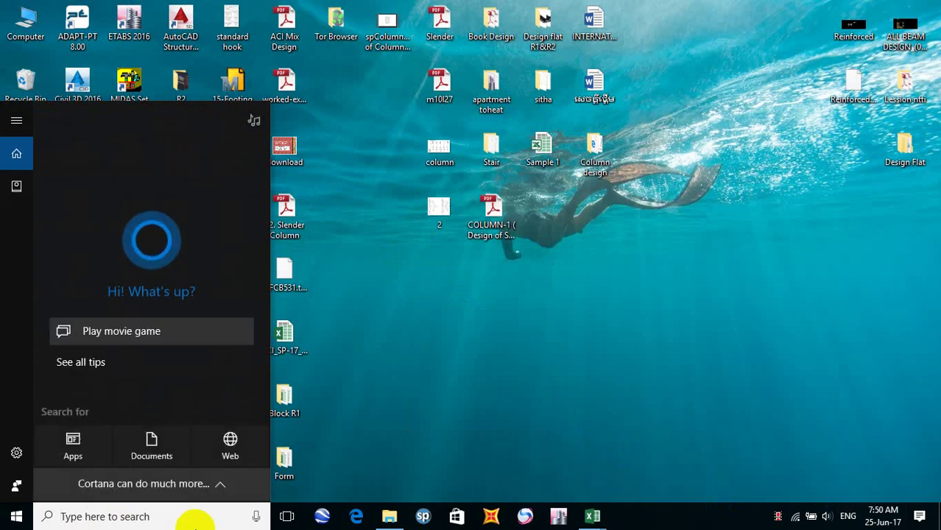
click(352, 341)
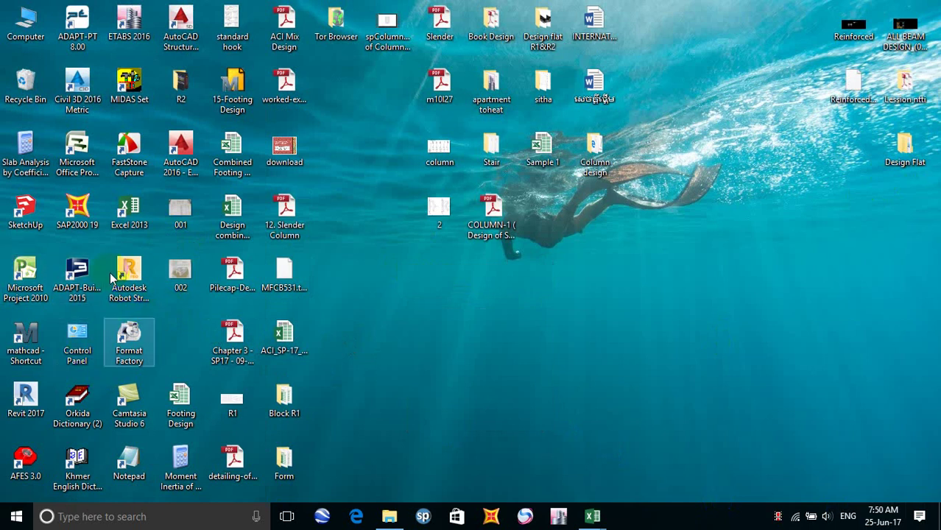
double_click(77, 147)
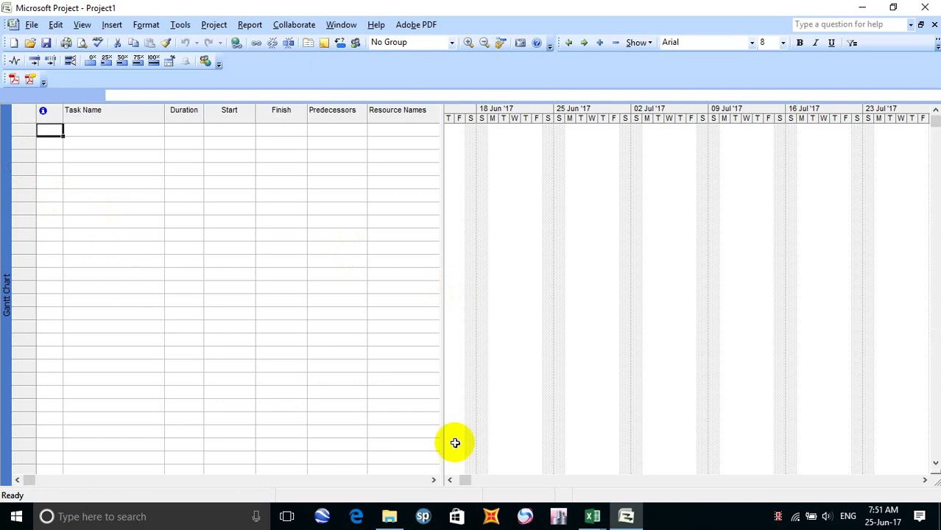
Step: Check the second instruction on the MOP sheet of the Sample 04 workbook and return to Microsoft Project
click(593, 516)
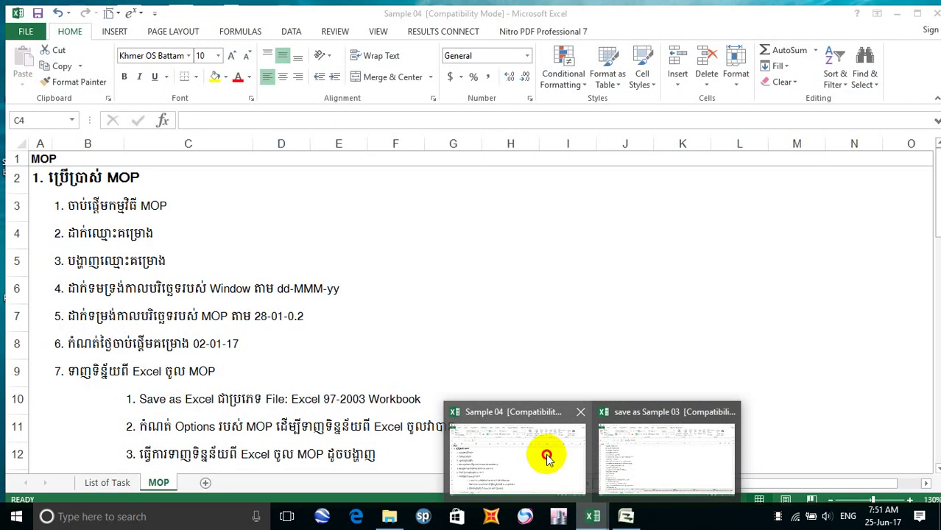
click(545, 453)
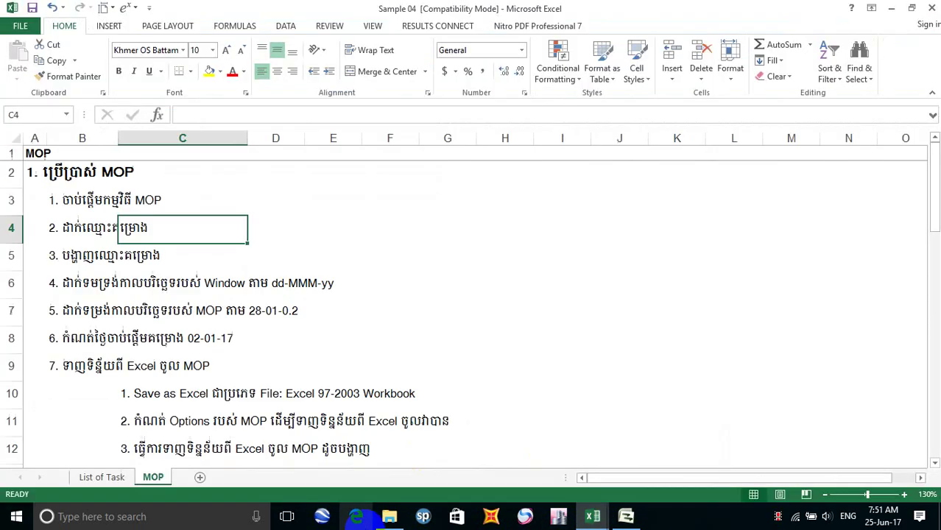
click(344, 199)
click(39, 233)
click(260, 233)
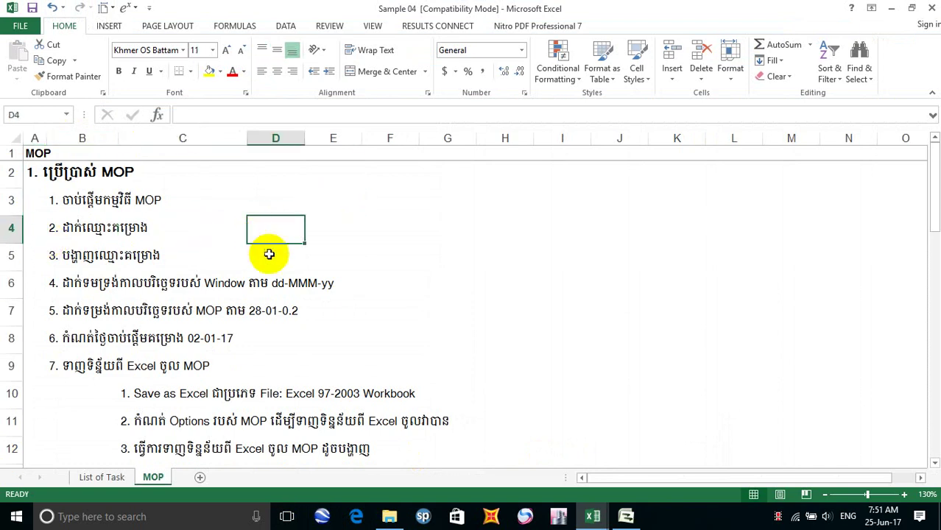
mouse_move(625, 517)
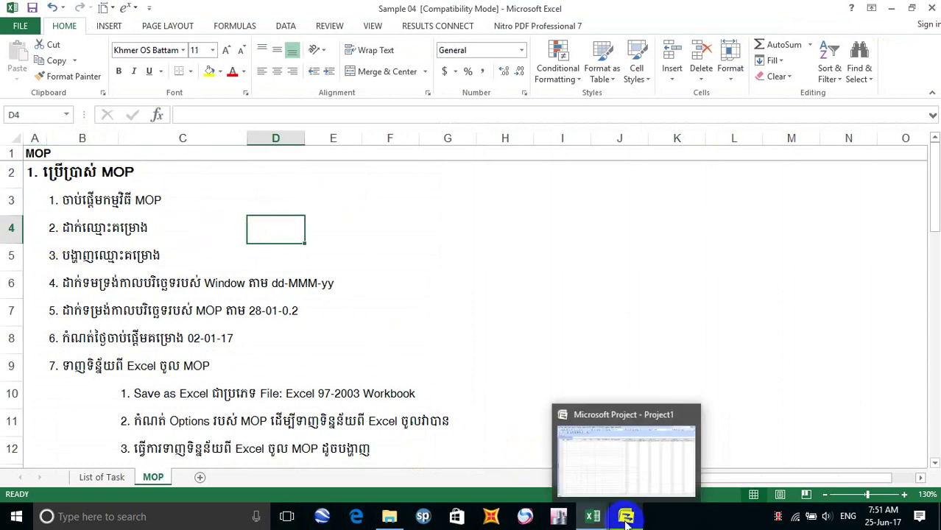
click(626, 517)
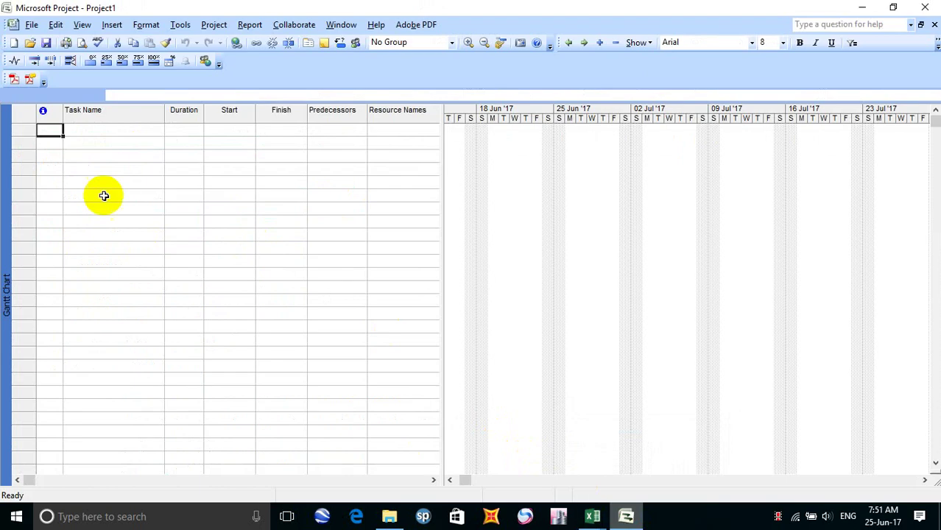
Step: Set the project's title to "Asphal Concrete Road (ACR)" in the project properties
click(31, 25)
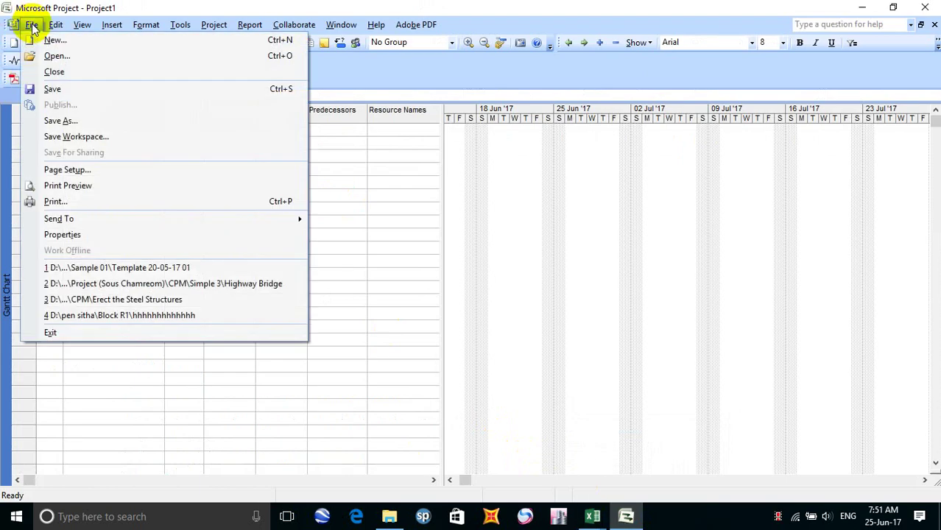
click(98, 231)
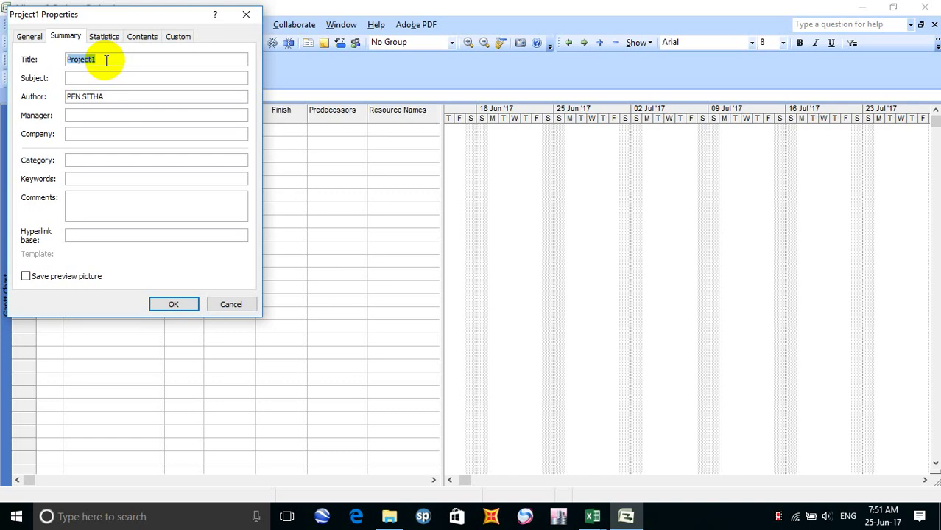
text(AS)
key(BackSpace)
text(spha)
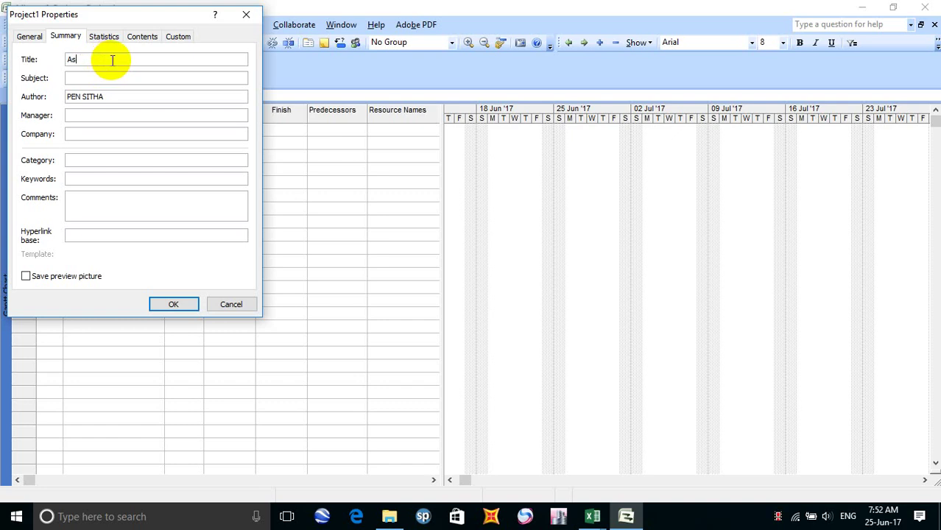
text(l Concret)
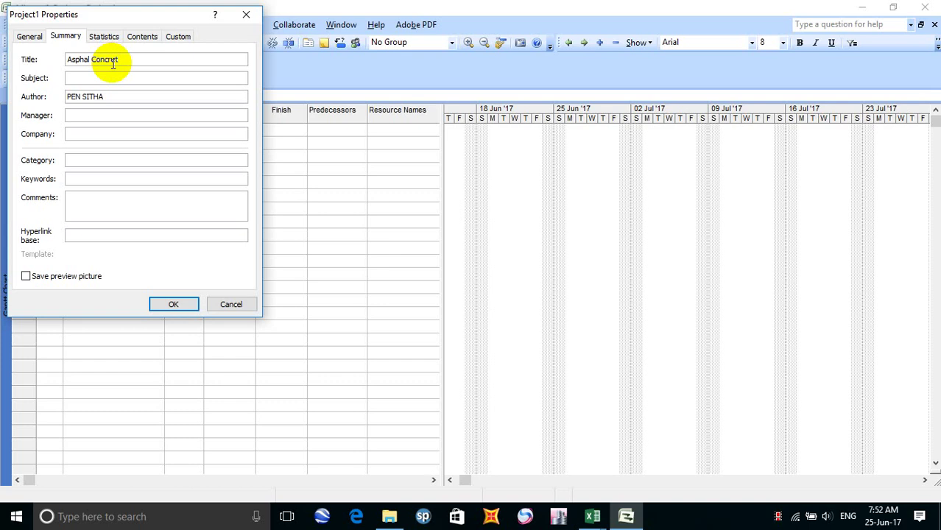
text(e Ro)
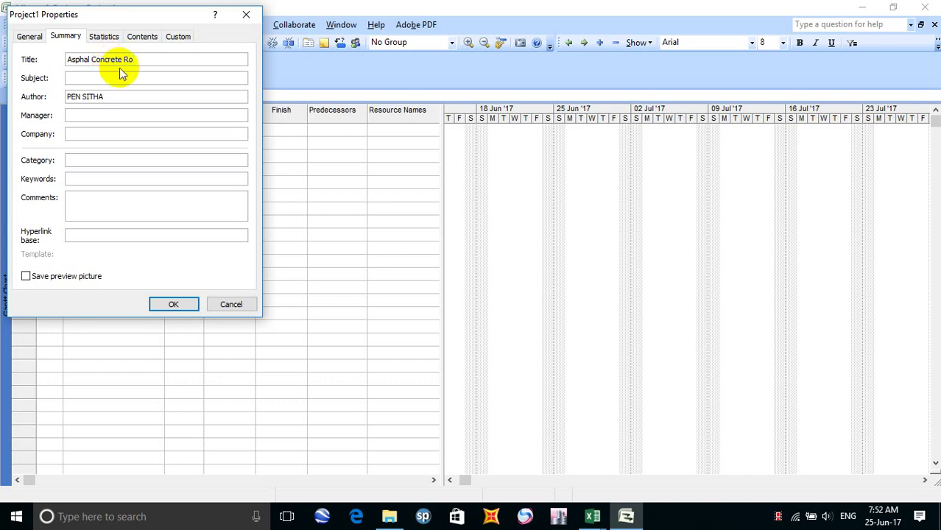
text(ad ()
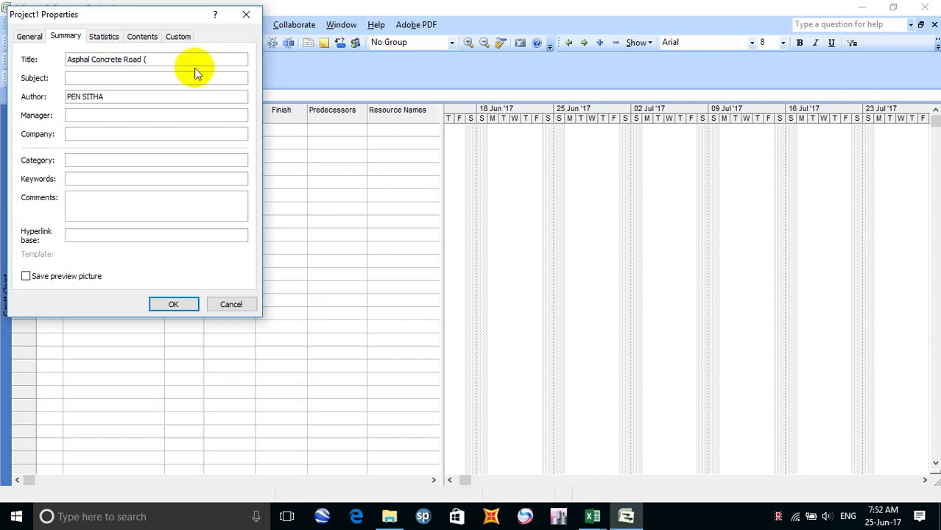
text(AC)
text(R))
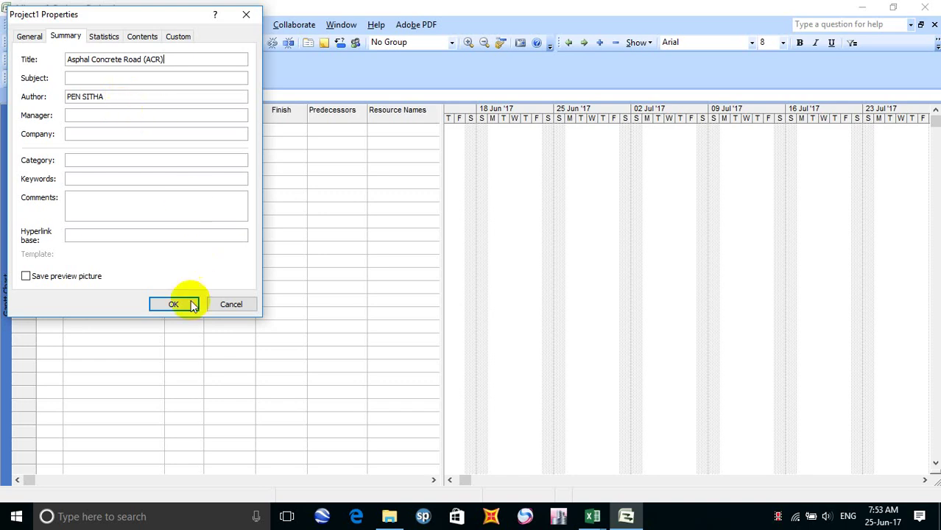
click(167, 305)
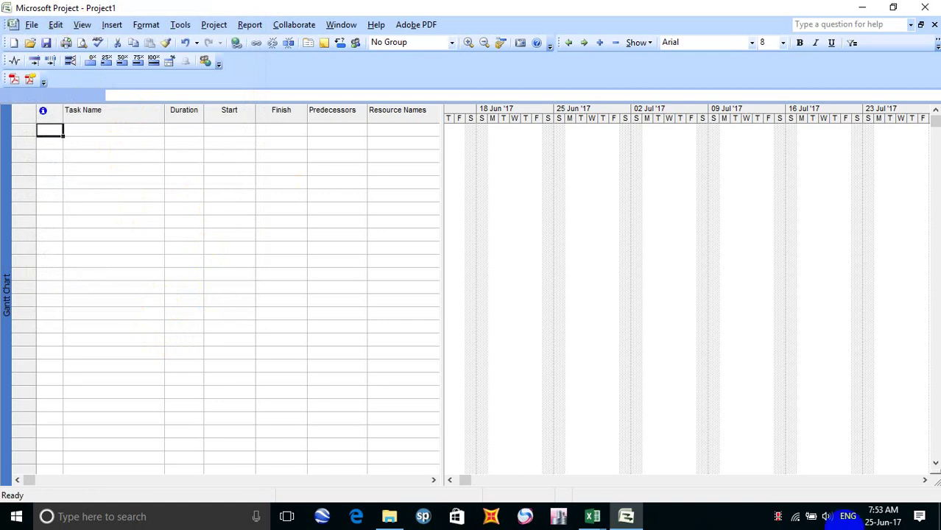
Step: Check the third instruction on the MOP sheet of the Sample 04 workbook and switch back to Microsoft Project
mouse_move(589, 520)
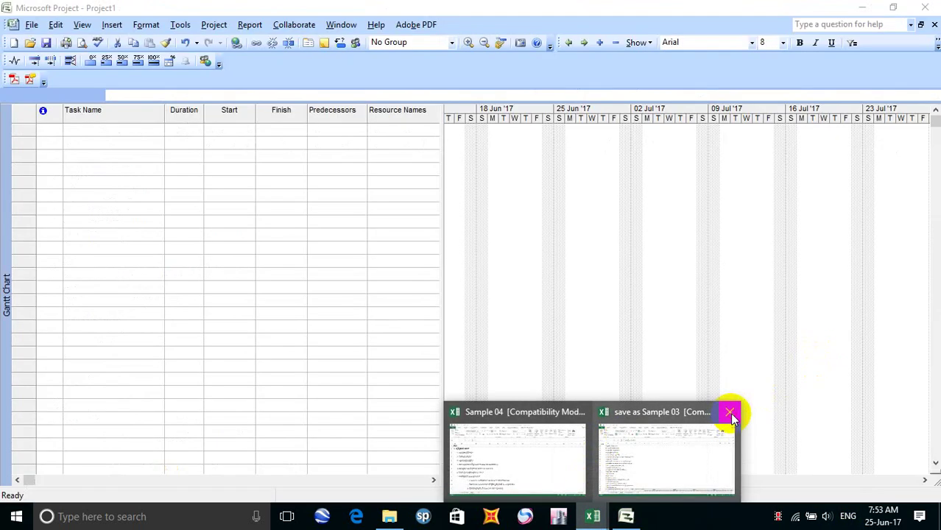
click(646, 438)
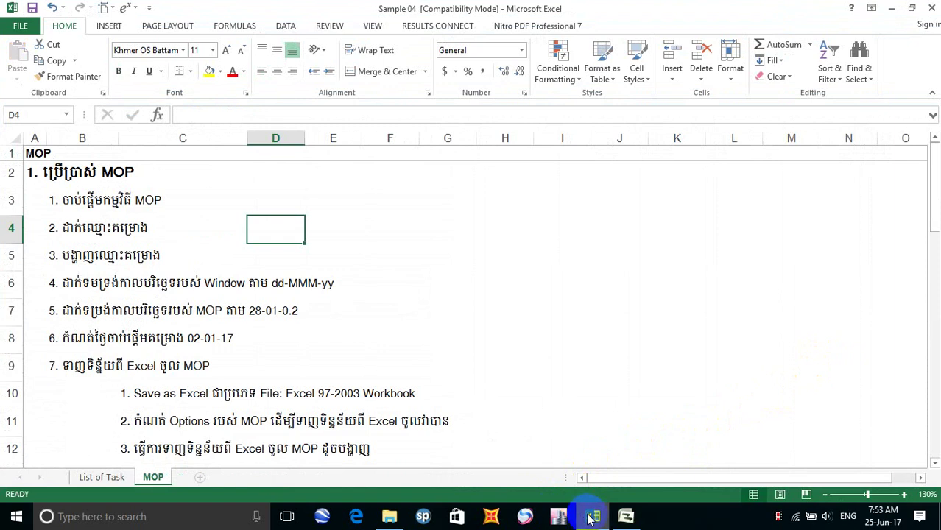
click(178, 250)
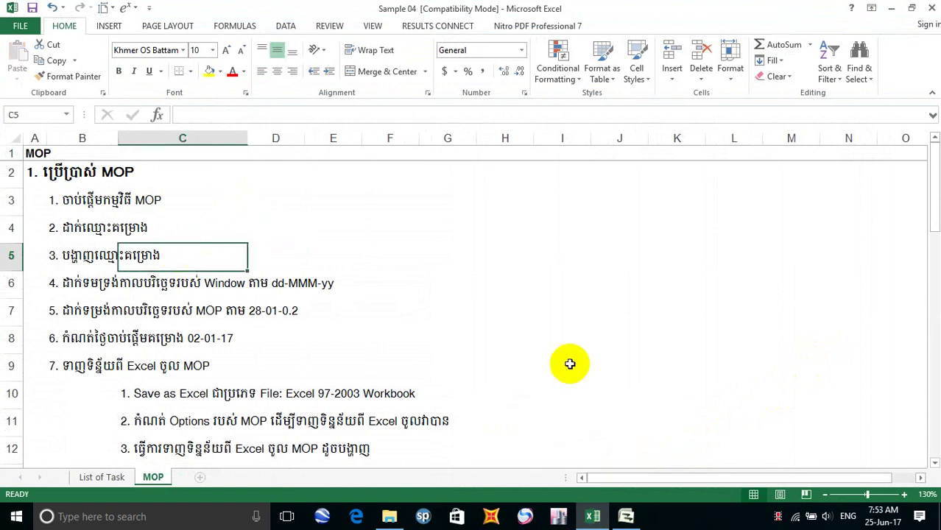
click(617, 519)
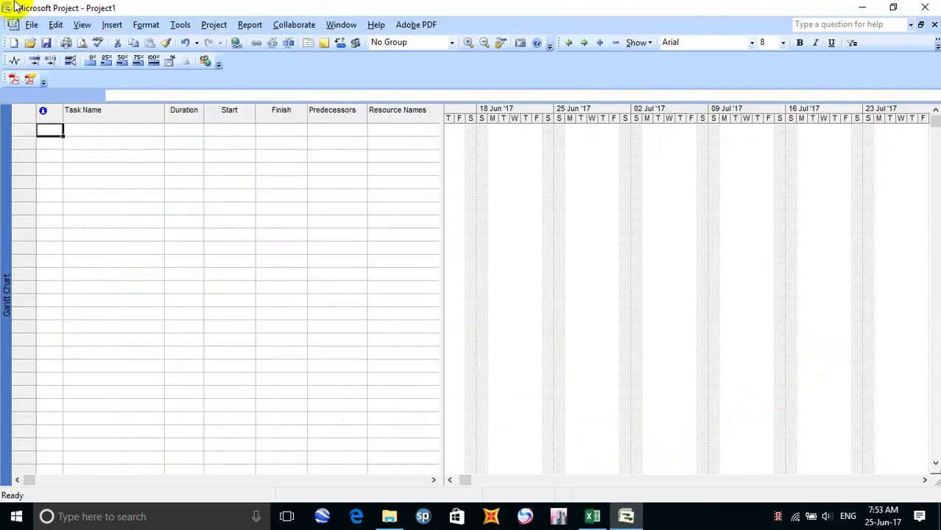
Step: Turn on the project summary task in the project's view options
click(180, 25)
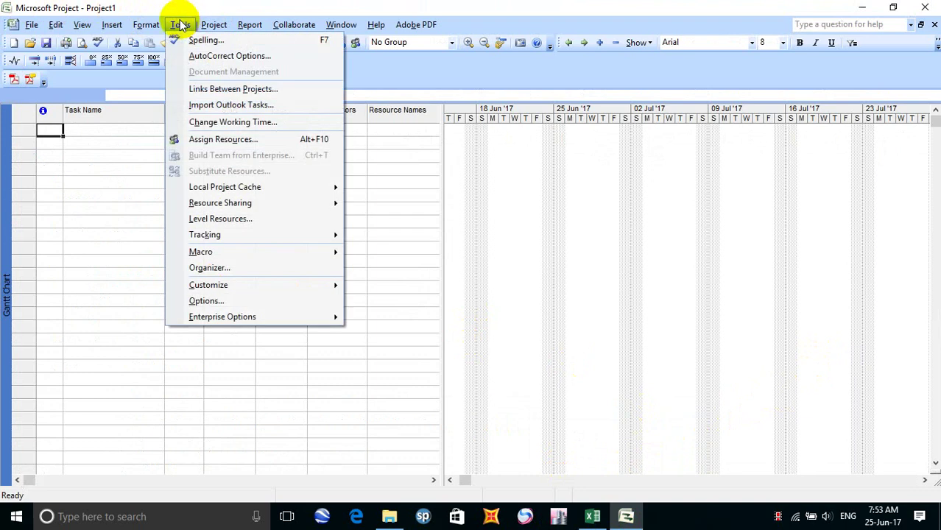
click(253, 304)
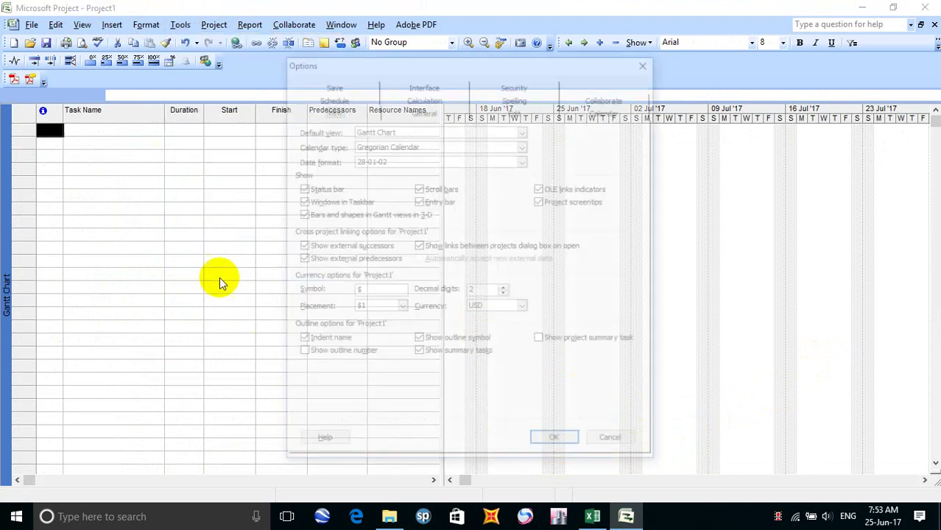
click(556, 344)
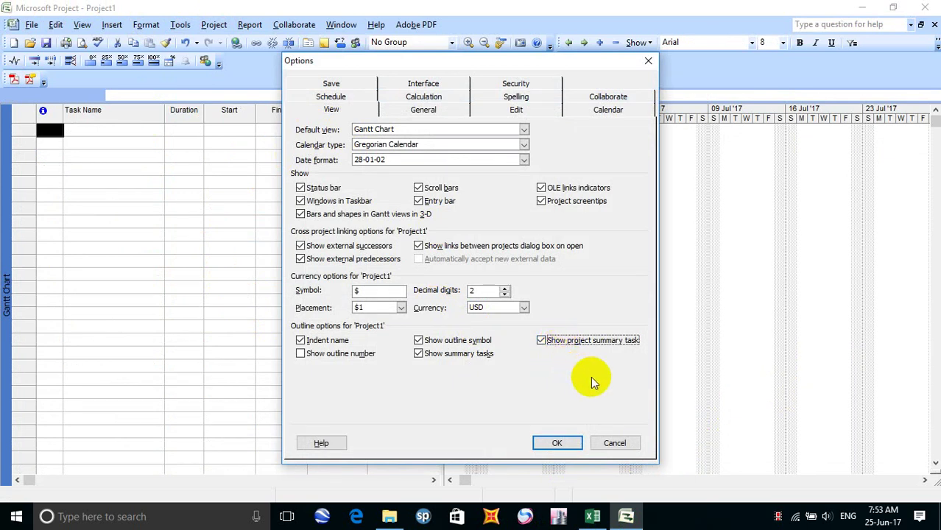
click(560, 443)
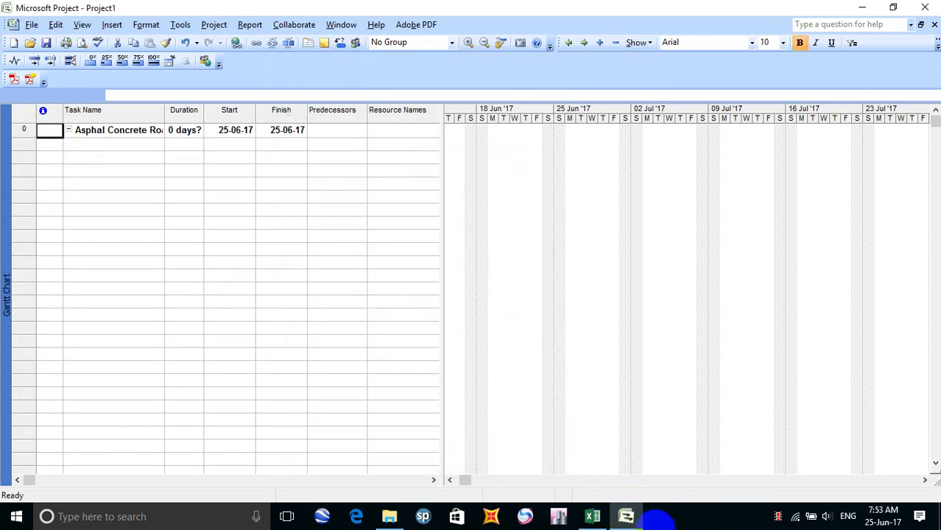
Step: Check the Windows date format instruction in the Sample 04 workbook and open the Windows Region date and time format settings
click(593, 516)
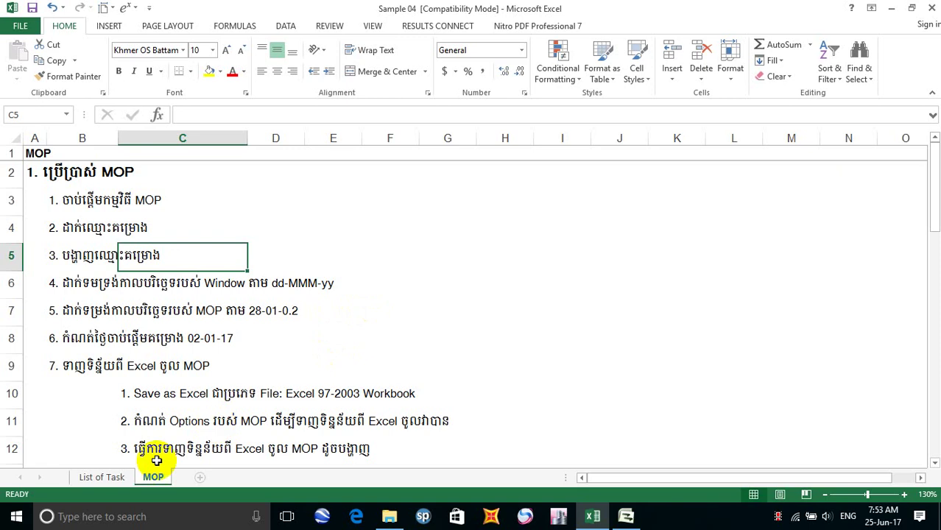
click(66, 517)
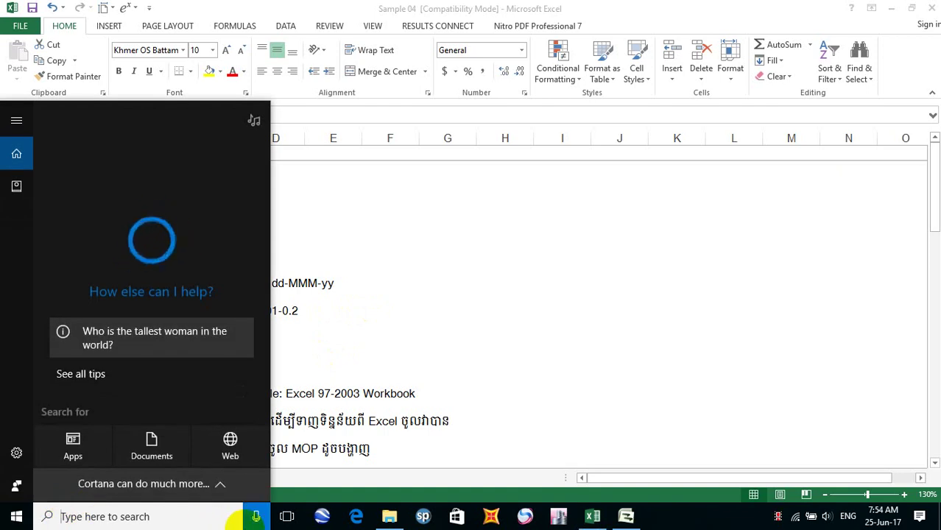
text(R)
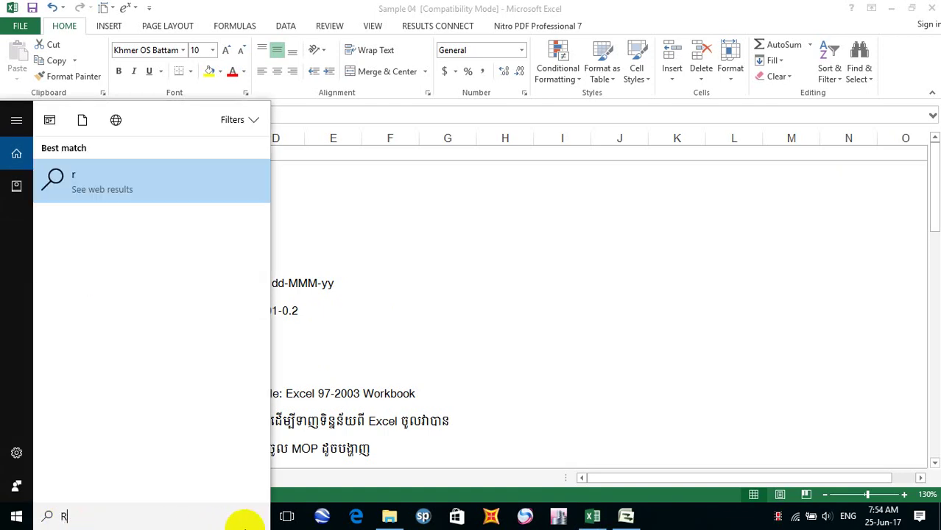
text(E)
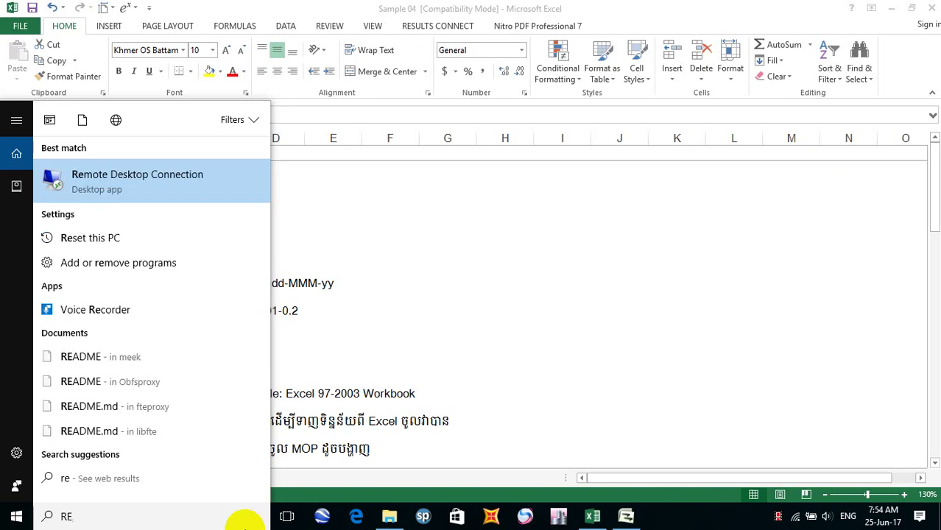
text(G)
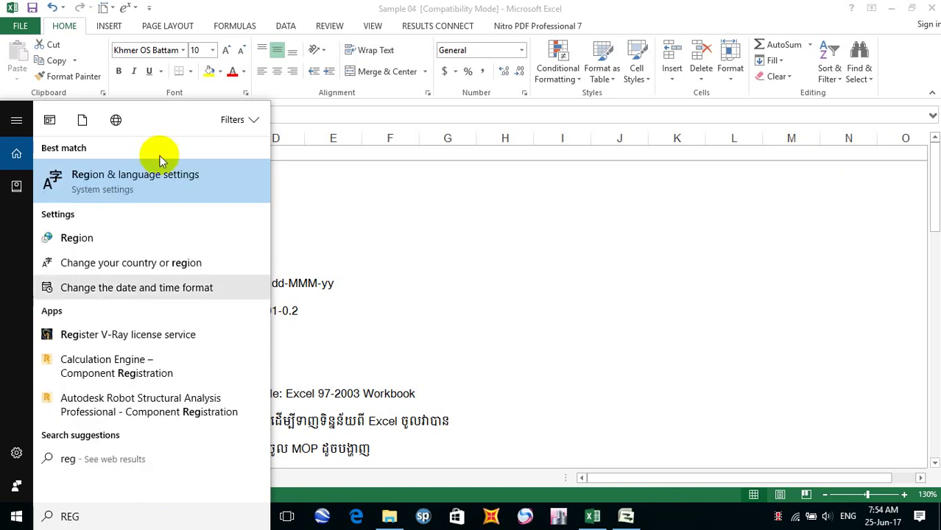
click(167, 185)
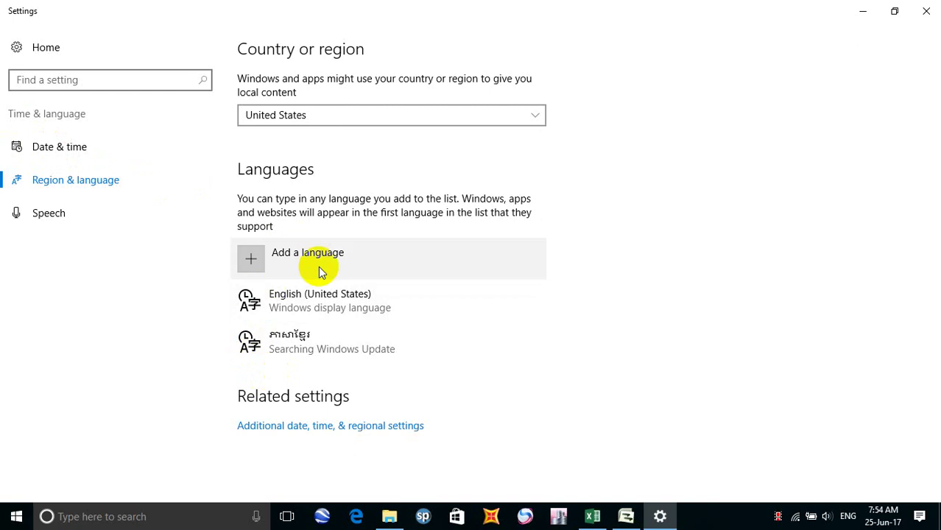
click(284, 427)
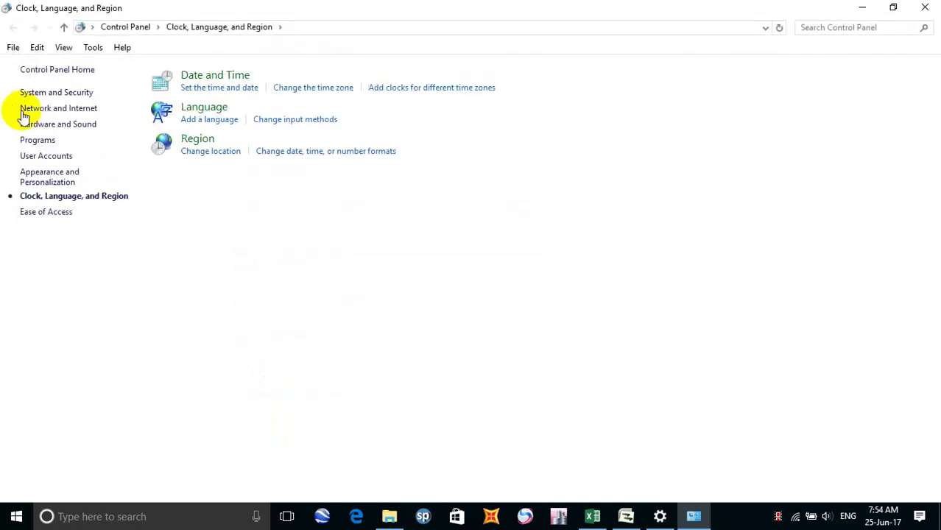
click(201, 143)
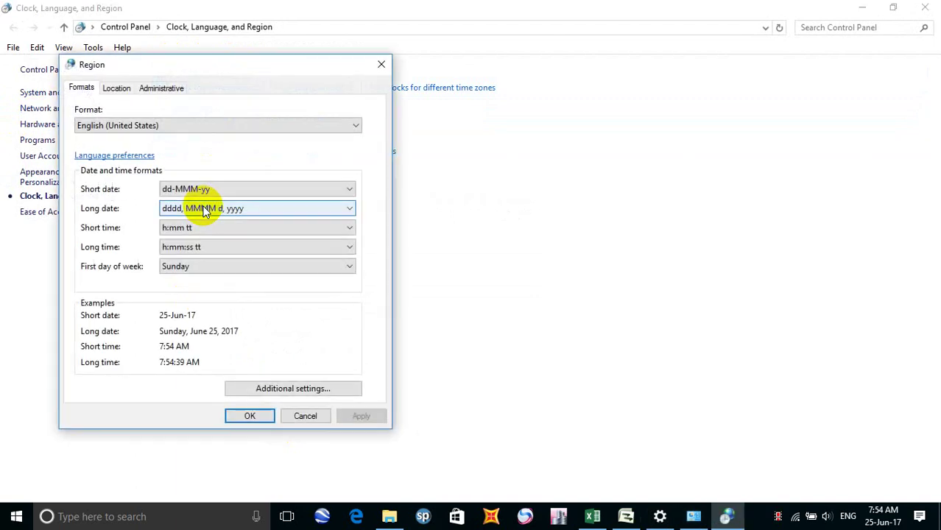
Step: Check that the Windows short date format is dd-MMM-yy, accept the region settings, and close Control Panel and Settings
click(210, 190)
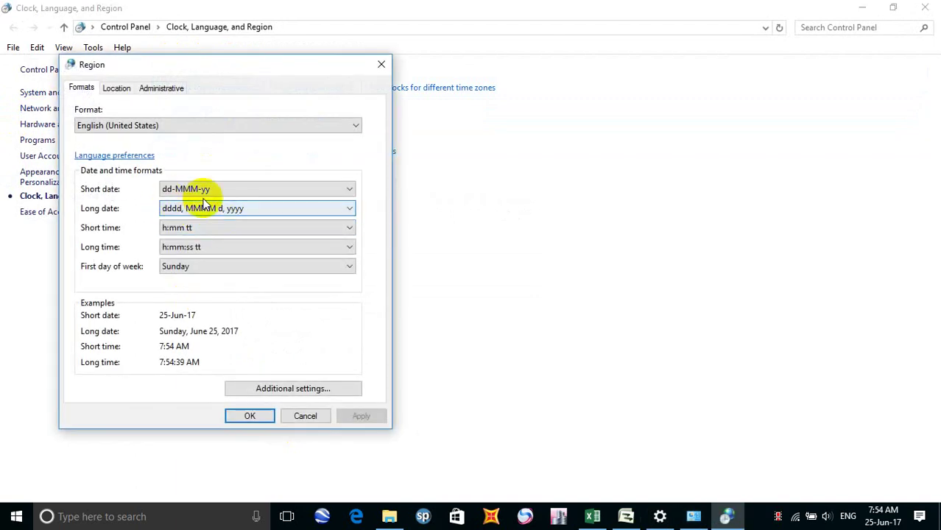
click(189, 190)
click(174, 189)
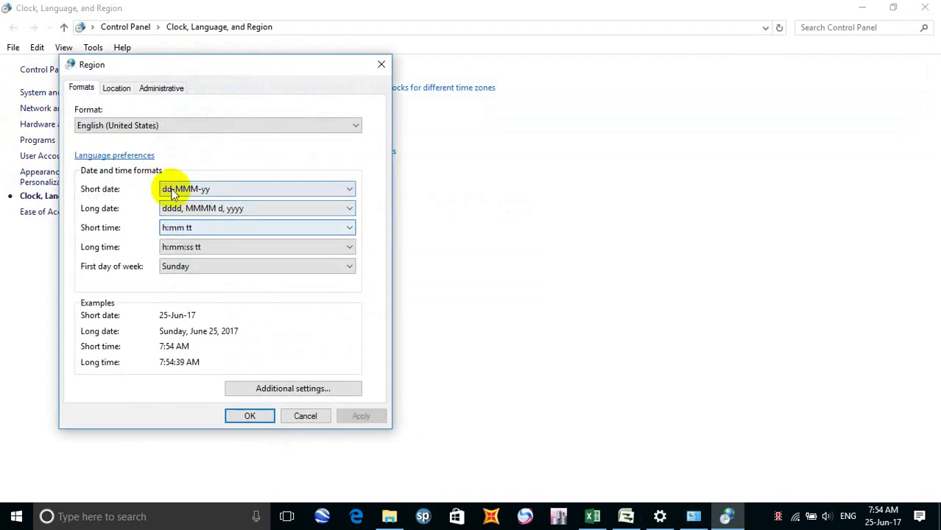
click(250, 415)
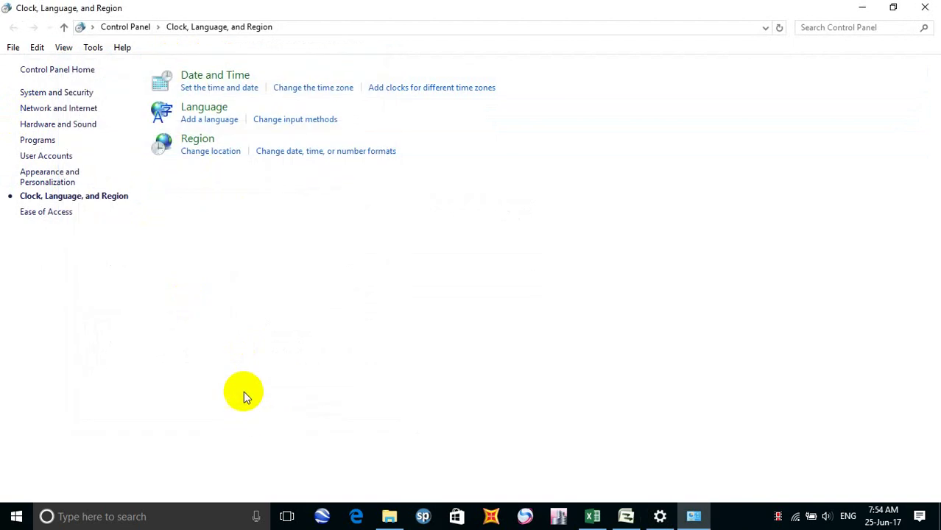
click(926, 7)
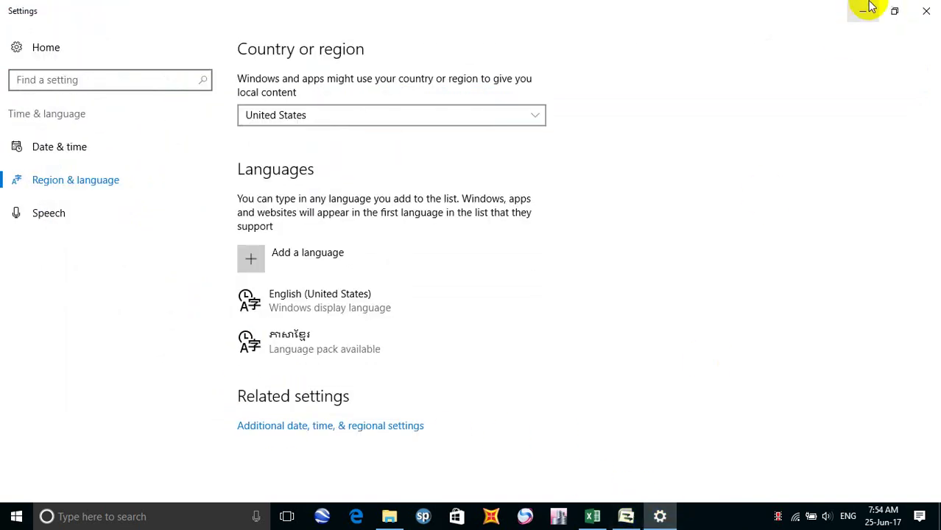
click(927, 11)
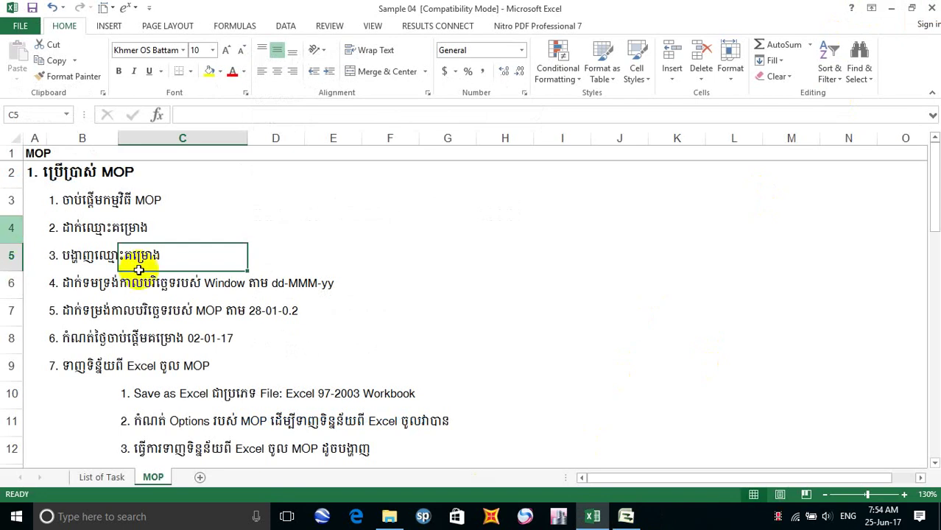
Step: Check the fifth instruction on the MOP sheet and review the view and schedule options in Microsoft Project, including the date format
click(67, 312)
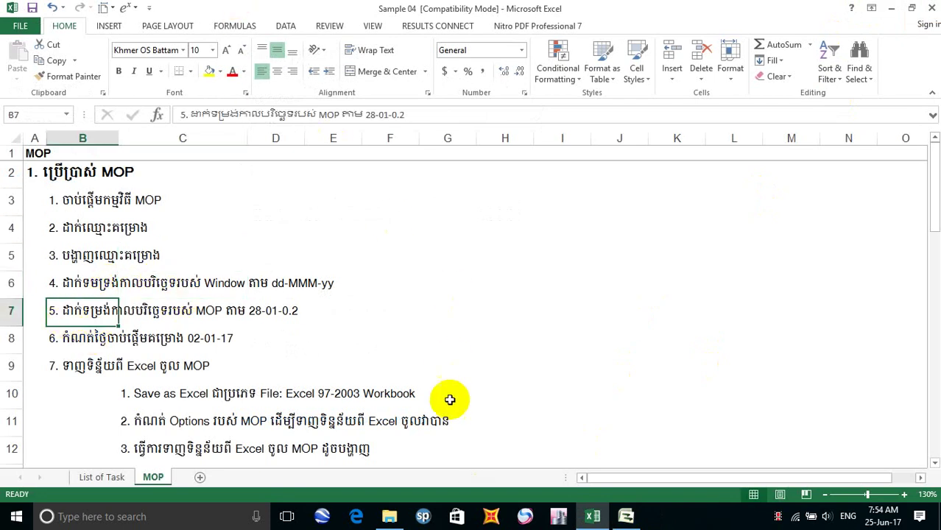
click(626, 517)
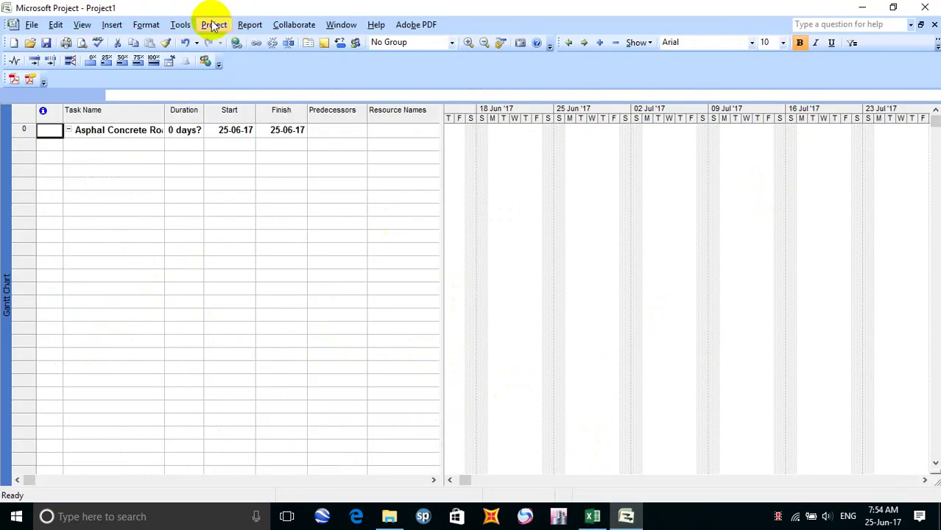
click(180, 25)
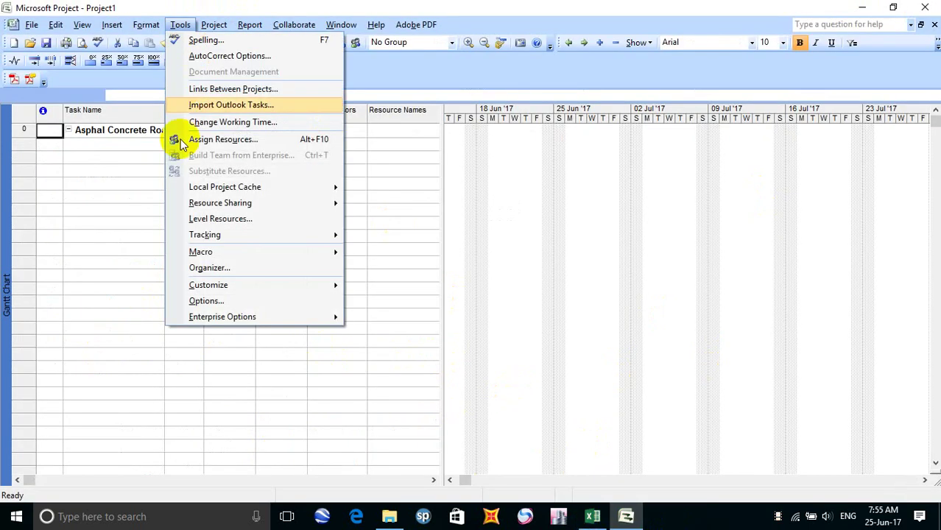
click(235, 301)
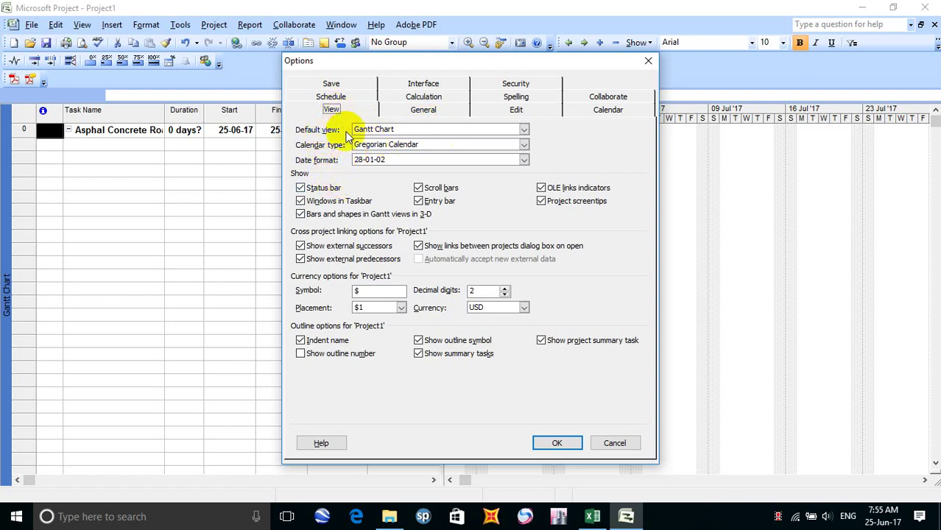
click(333, 96)
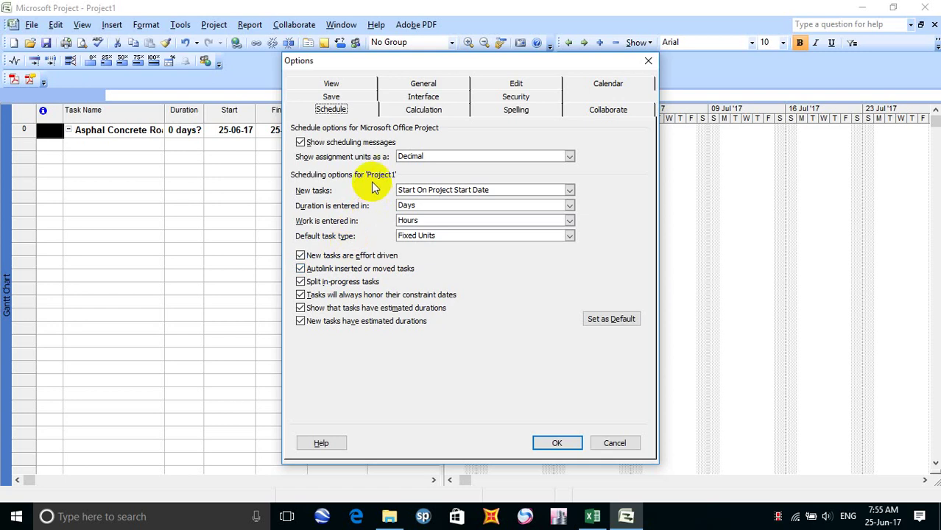
click(641, 66)
Step: Recheck the MOP instruction list in the Sample 04 workbook and review the schedule options in Microsoft Project again
click(593, 516)
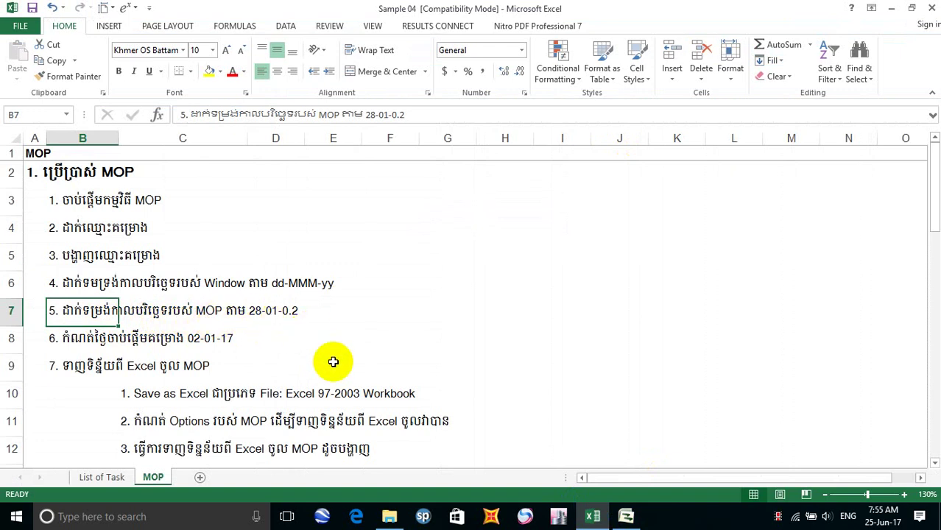
click(626, 516)
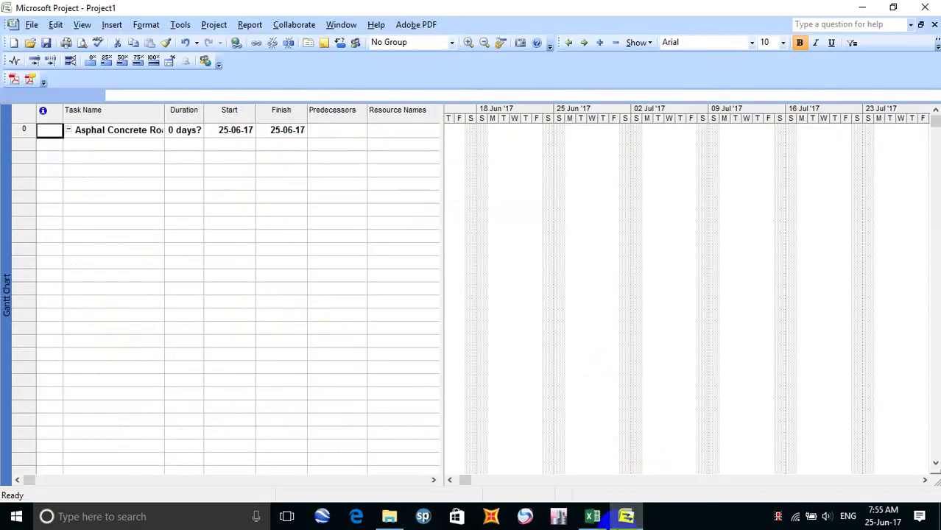
click(182, 26)
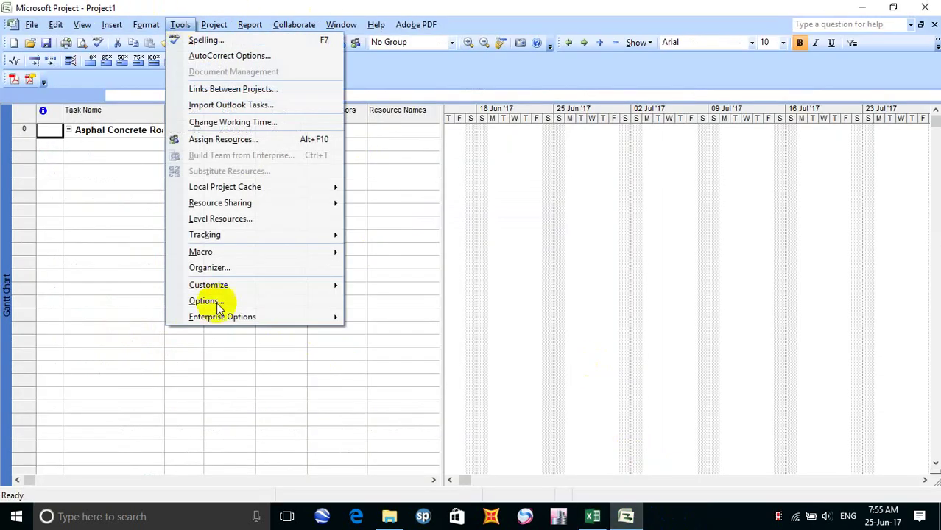
click(215, 302)
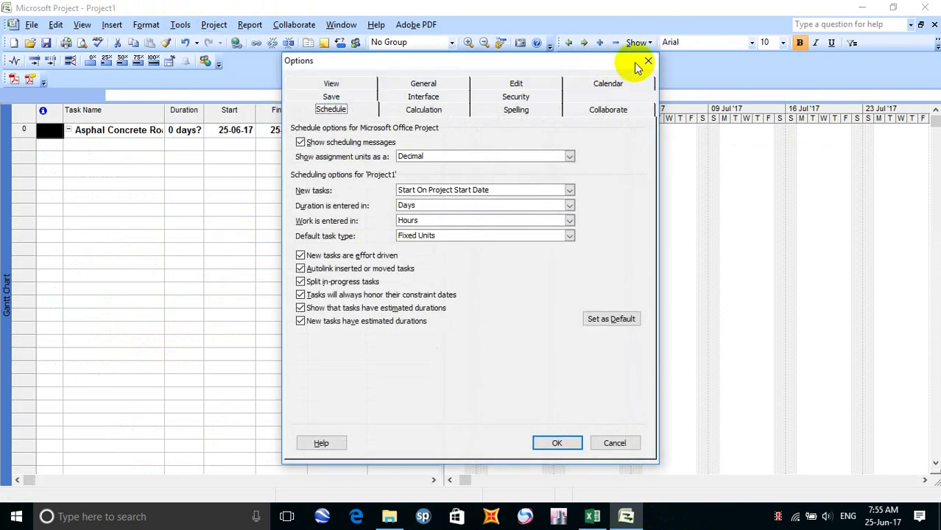
click(645, 58)
click(180, 24)
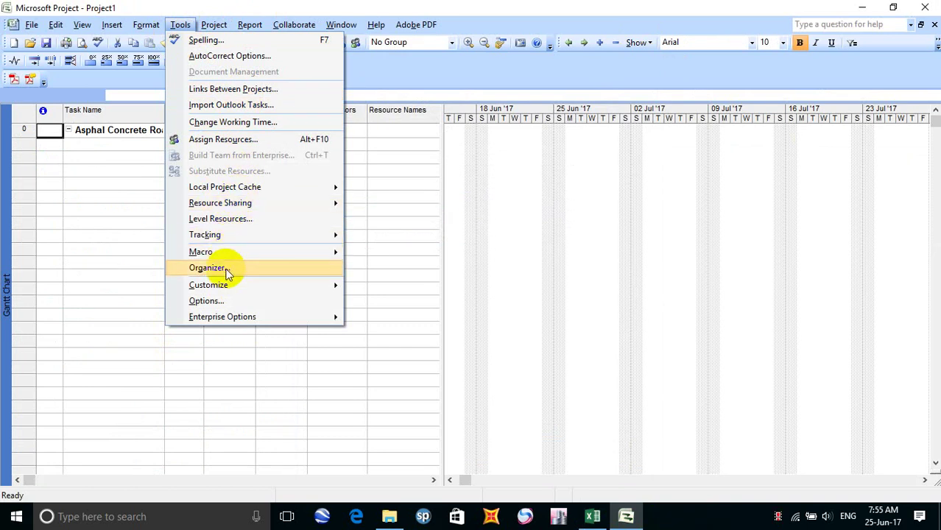
click(221, 301)
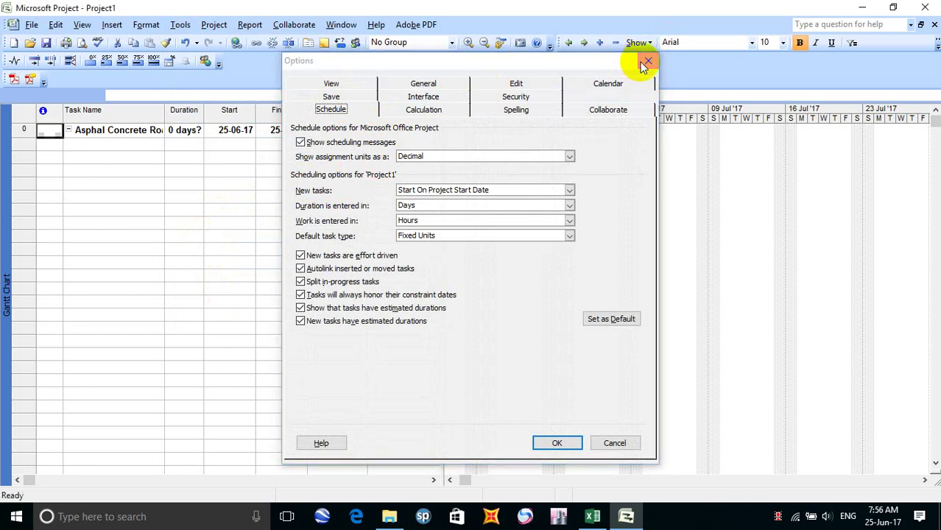
click(646, 62)
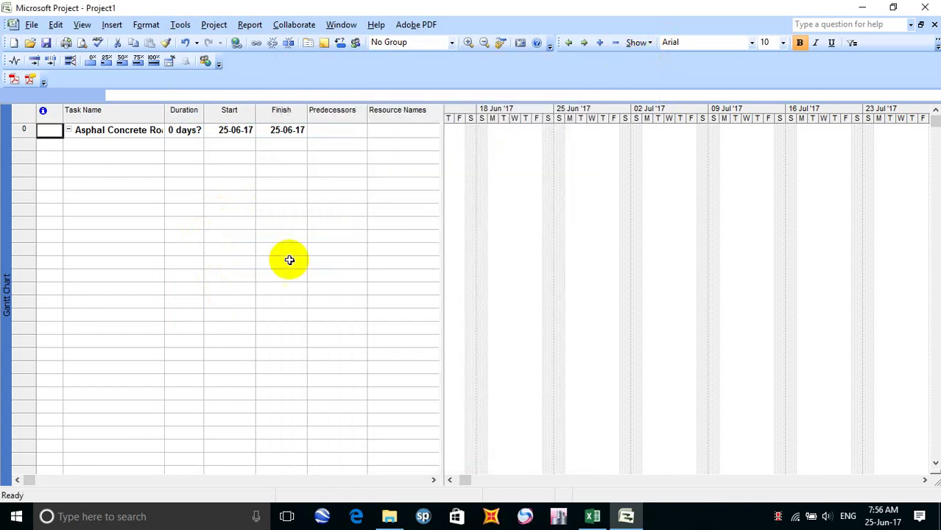
Step: Review the tasks on the List of Task sheet of the Sample 04 workbook and switch back to Microsoft Project
click(595, 517)
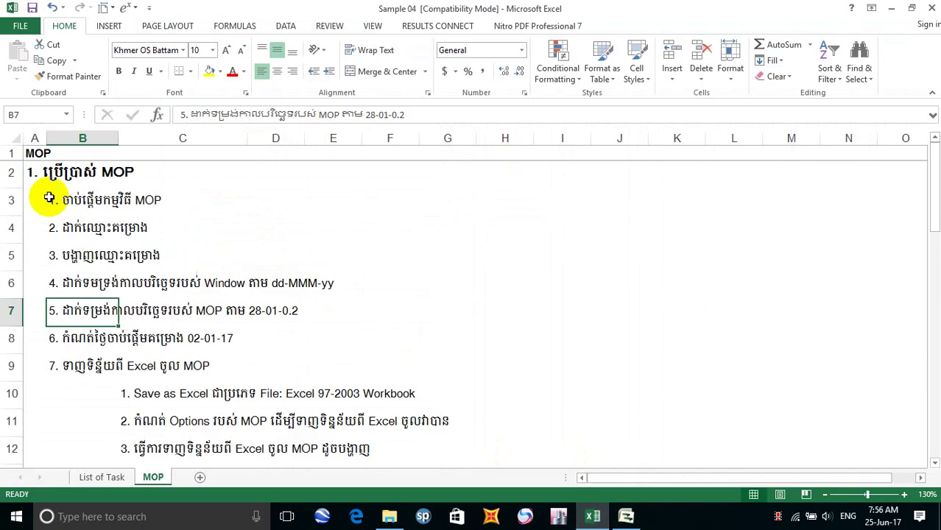
click(96, 479)
scroll(251, 304, up, 5)
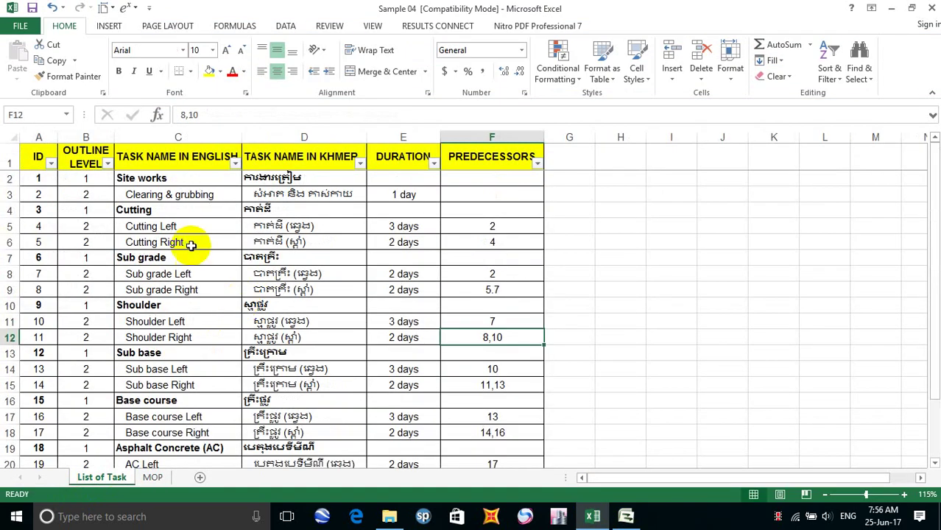
click(638, 520)
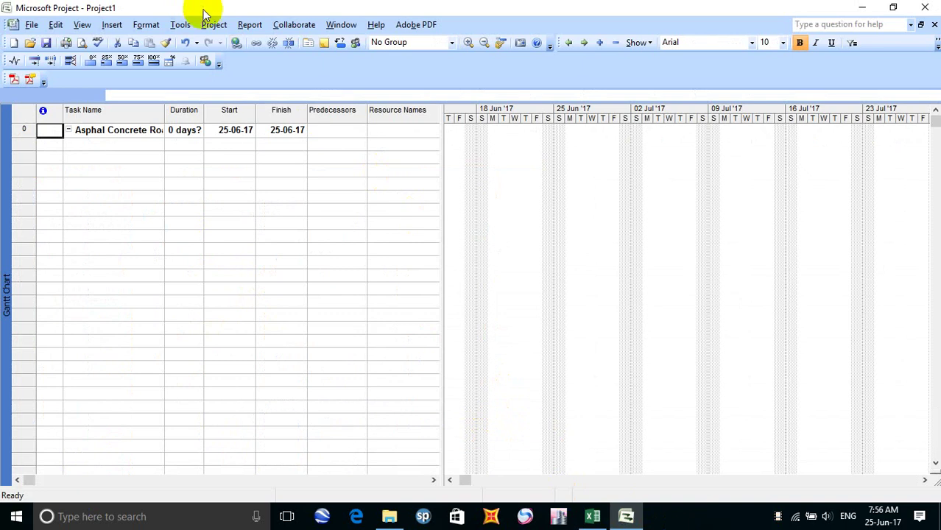
Step: Set the project's start date to 02-01-17 in the project information
click(213, 24)
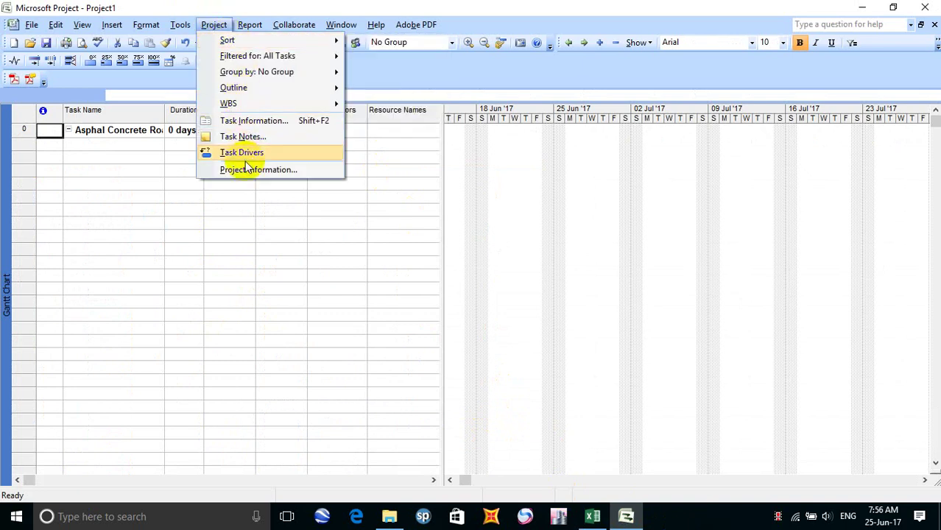
click(247, 169)
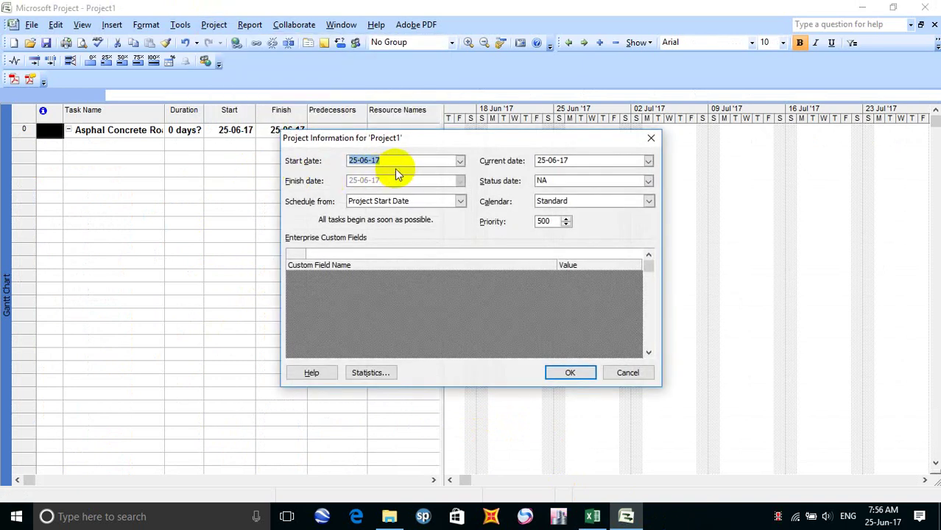
click(459, 161)
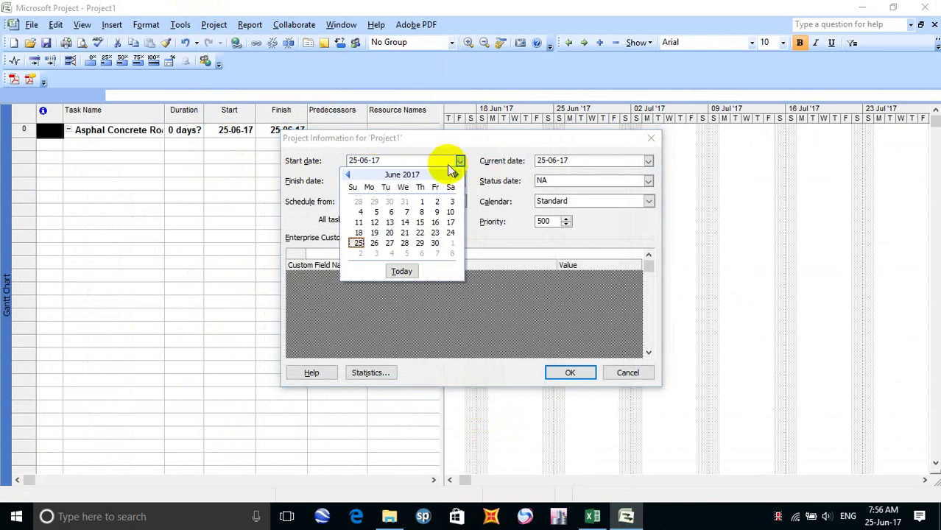
click(348, 174)
click(347, 174)
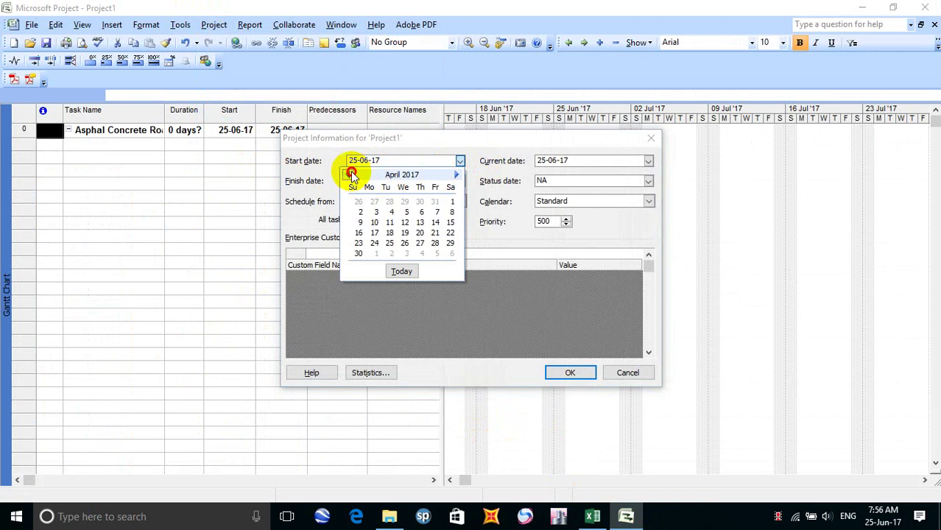
click(348, 174)
click(348, 175)
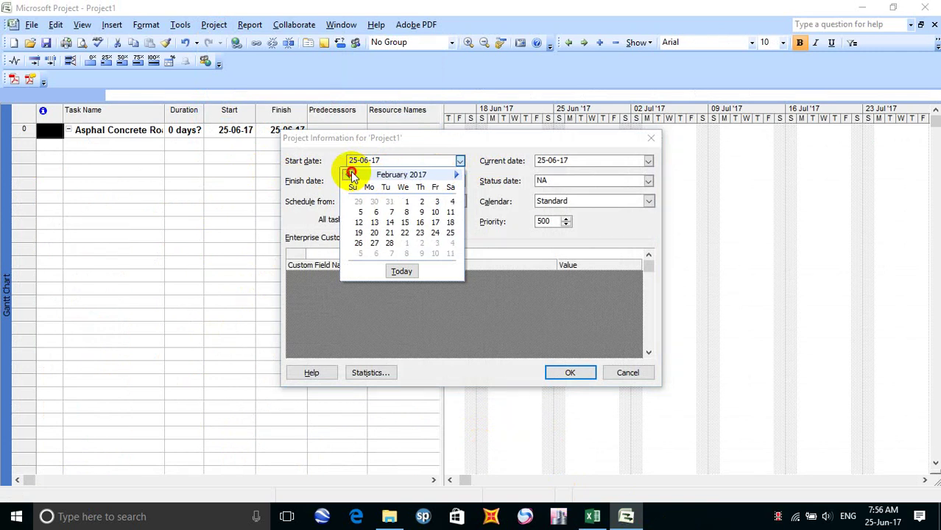
click(347, 175)
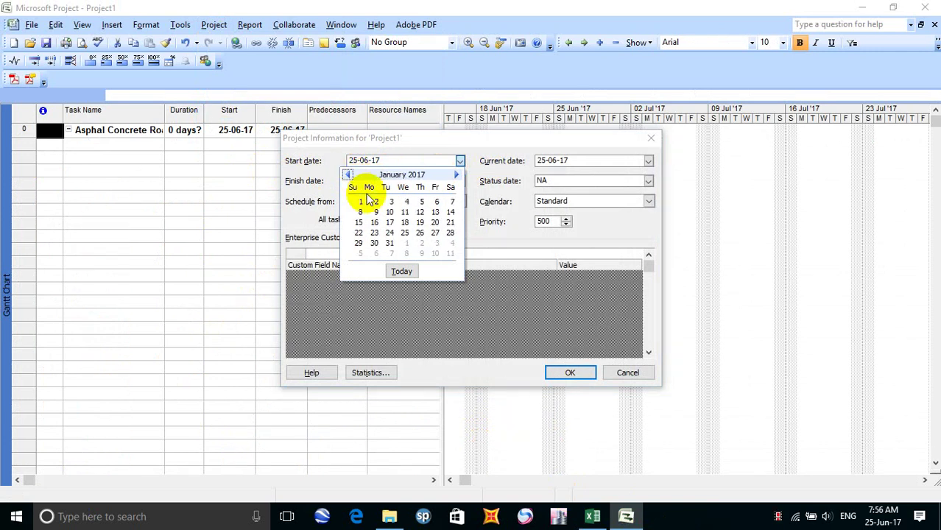
click(375, 202)
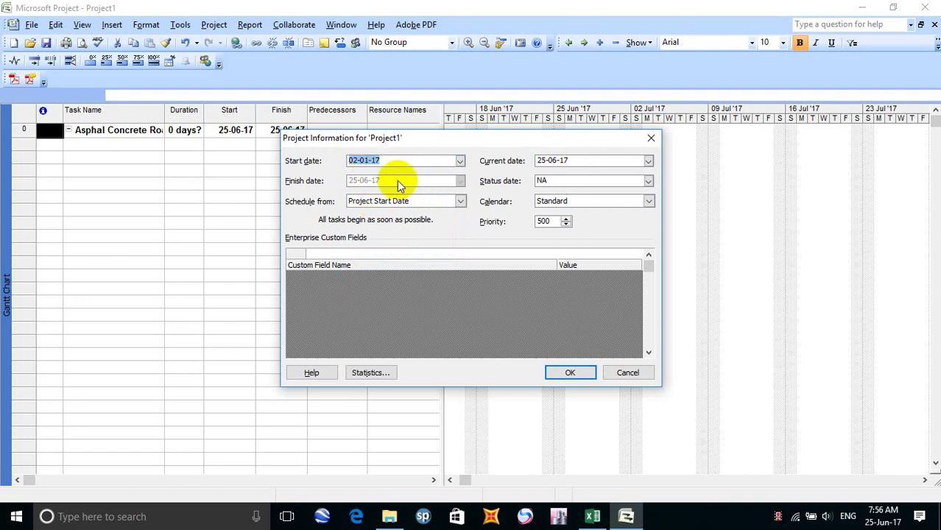
click(568, 373)
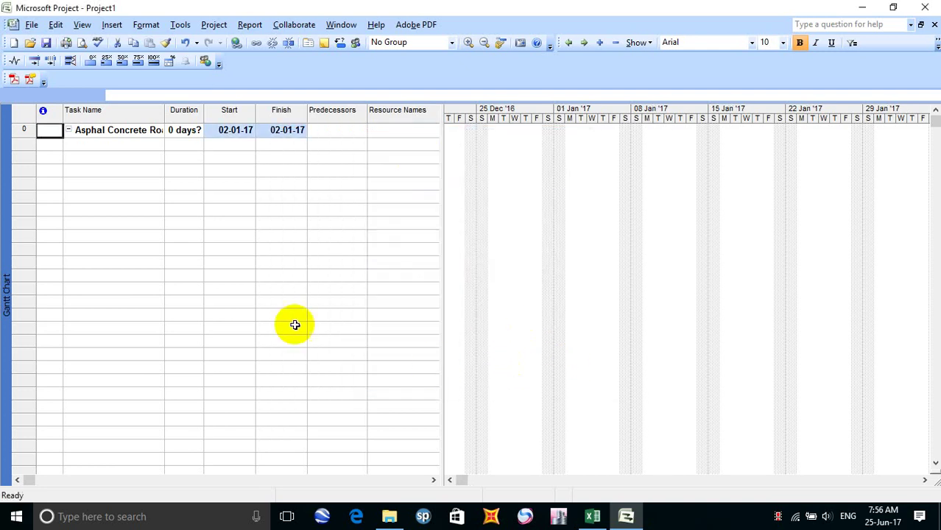
Step: Read the instructions for bringing Excel data into the project on the MOP sheet of Sample 04 and return to Microsoft Project
click(181, 25)
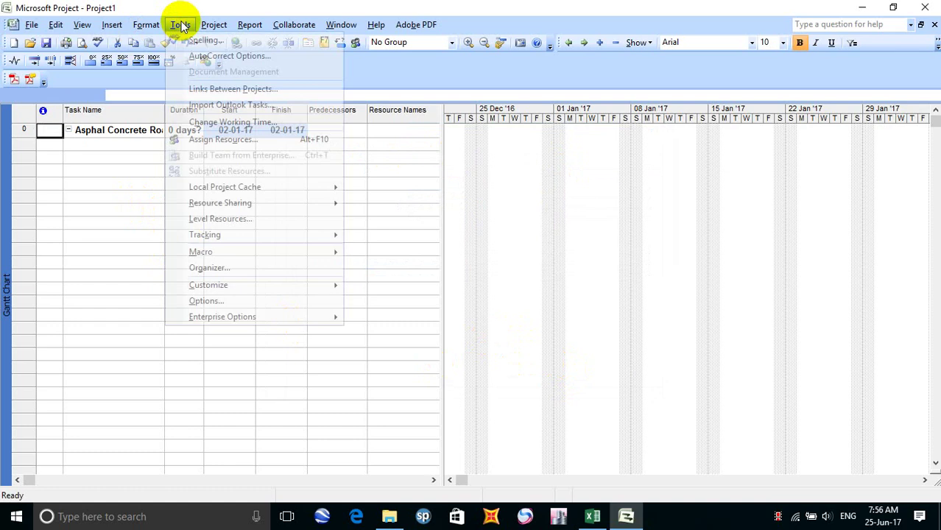
click(595, 517)
click(629, 517)
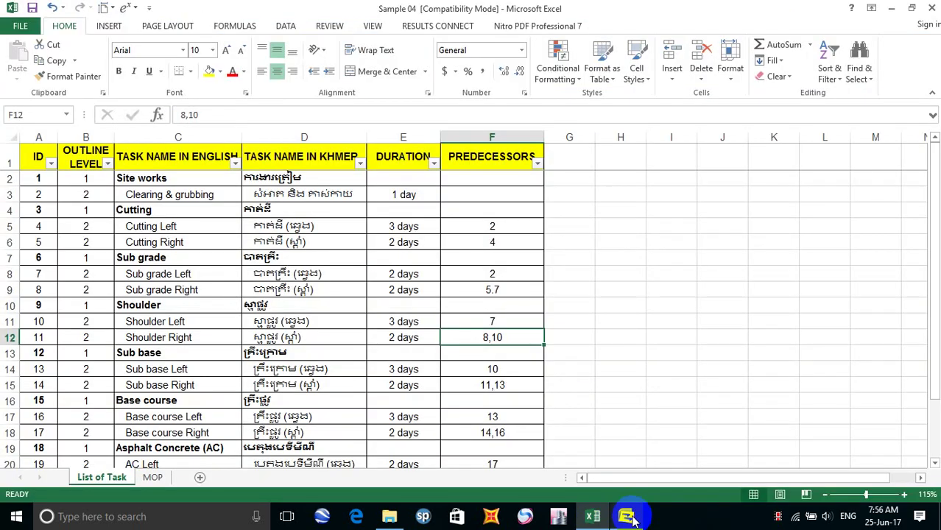
mouse_move(631, 519)
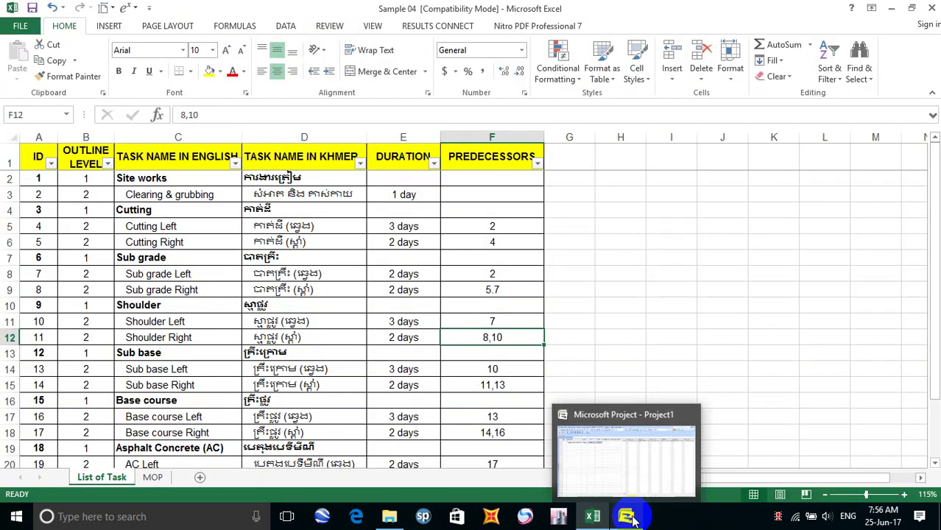
click(154, 477)
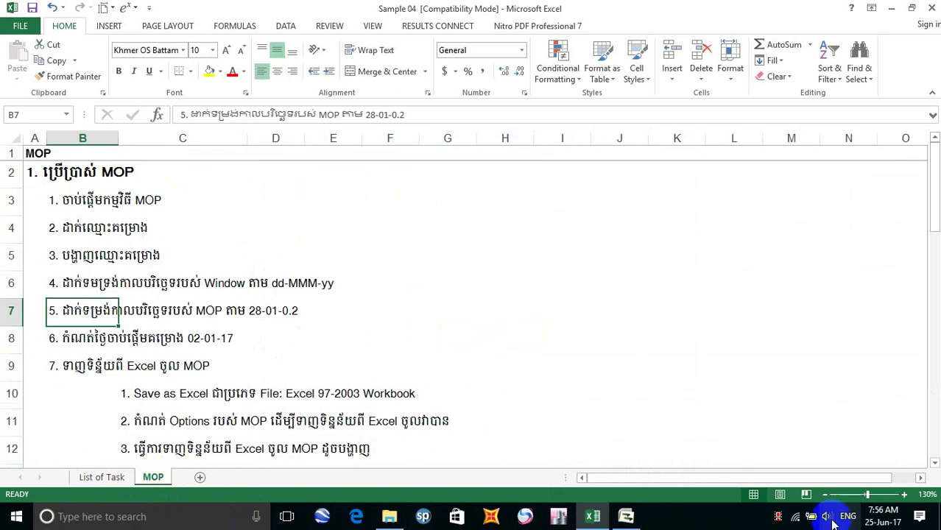
mouse_move(630, 521)
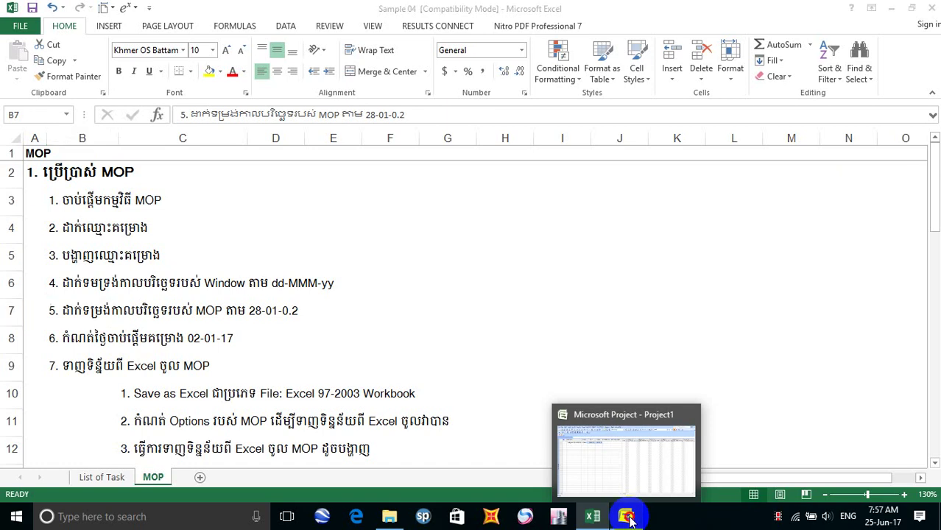
click(628, 517)
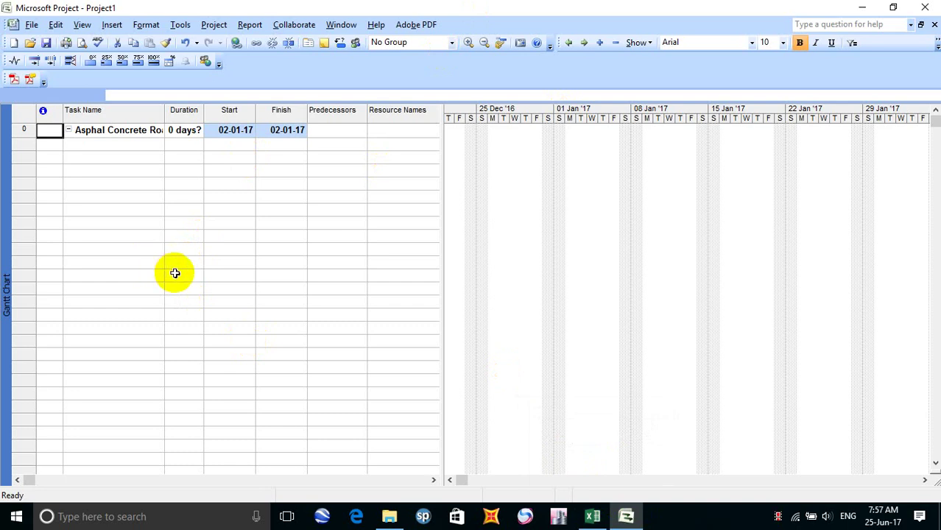
Step: Allow loading files with legacy or non-default file formats in the project's security options
click(182, 23)
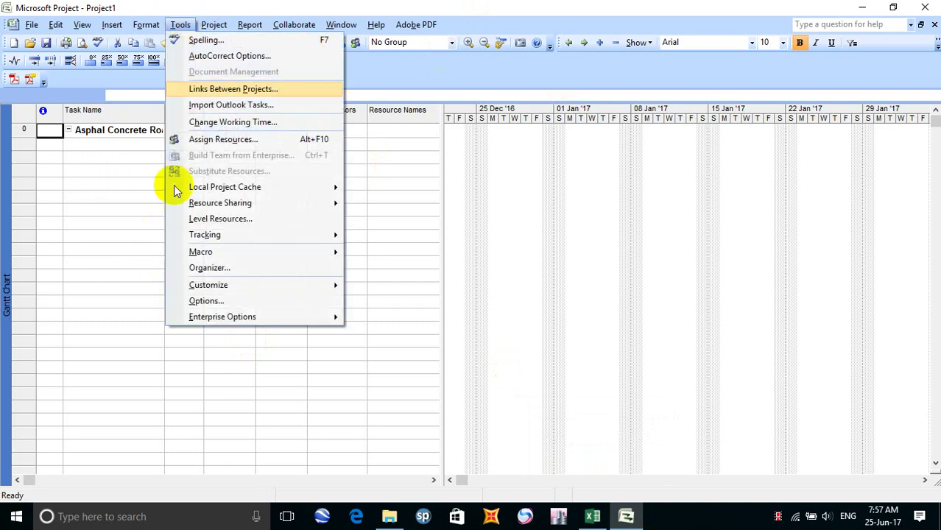
click(252, 307)
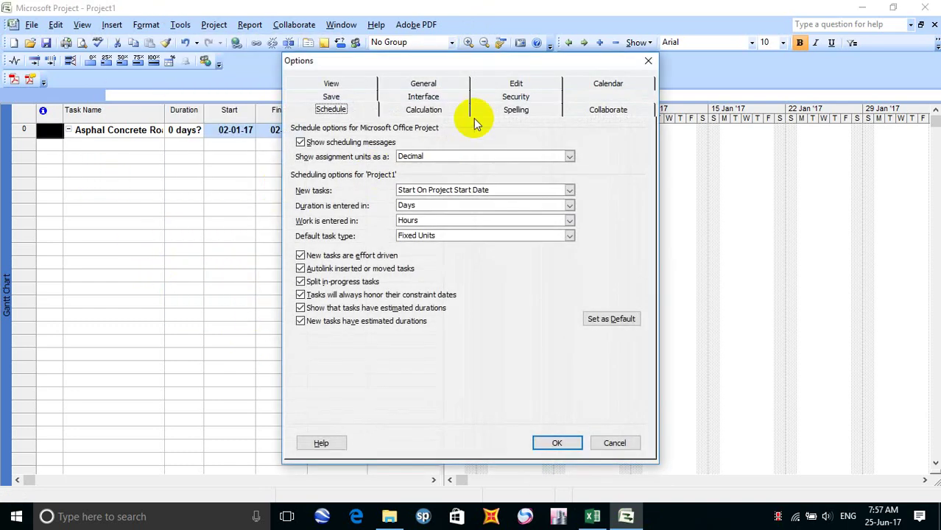
click(516, 95)
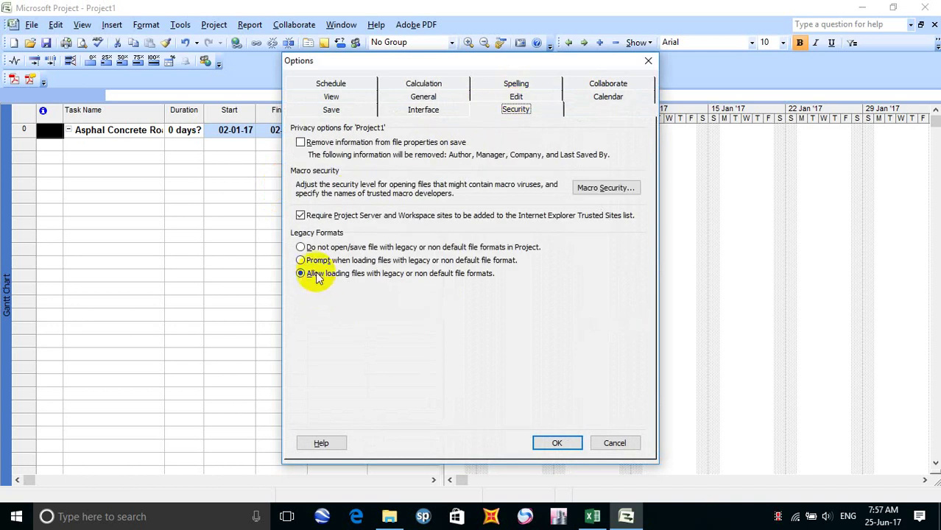
click(315, 274)
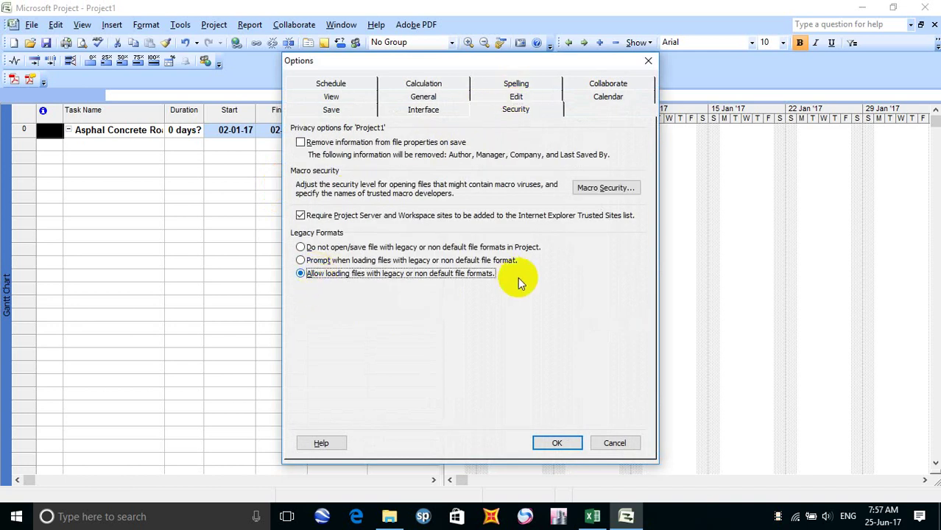
click(546, 439)
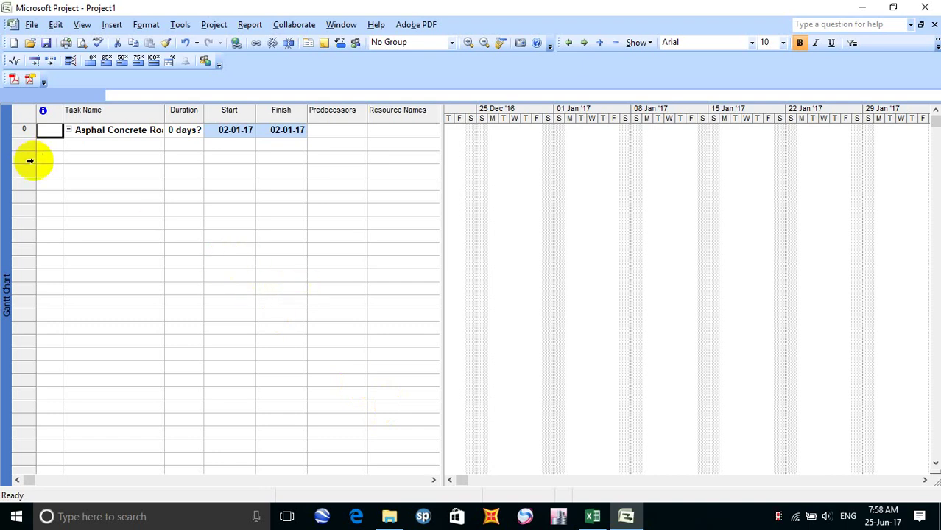
Step: Start opening a file and browse through the personal folder on drive D to its Project folder
click(31, 25)
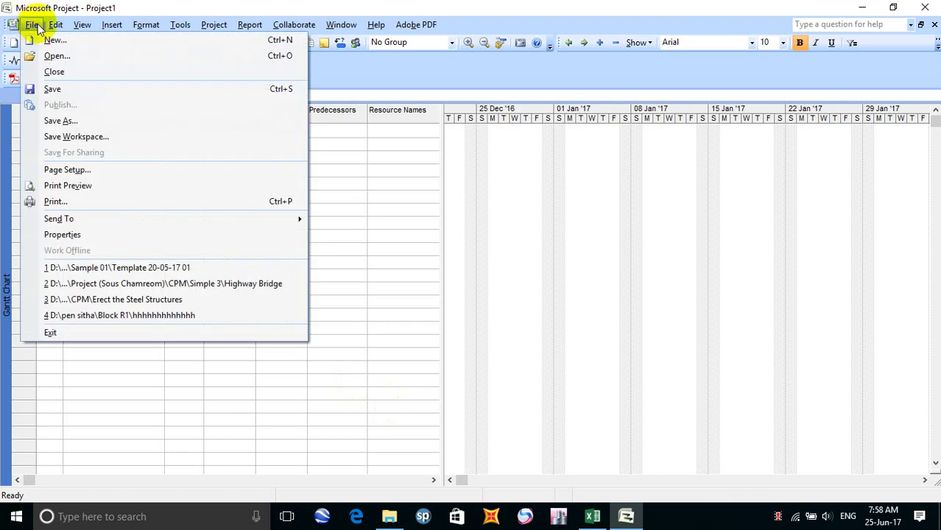
click(97, 55)
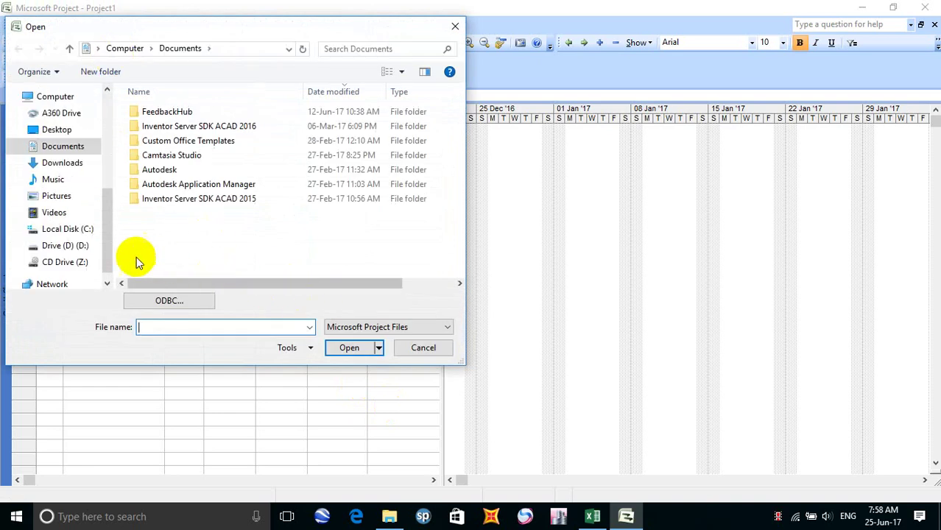
click(66, 246)
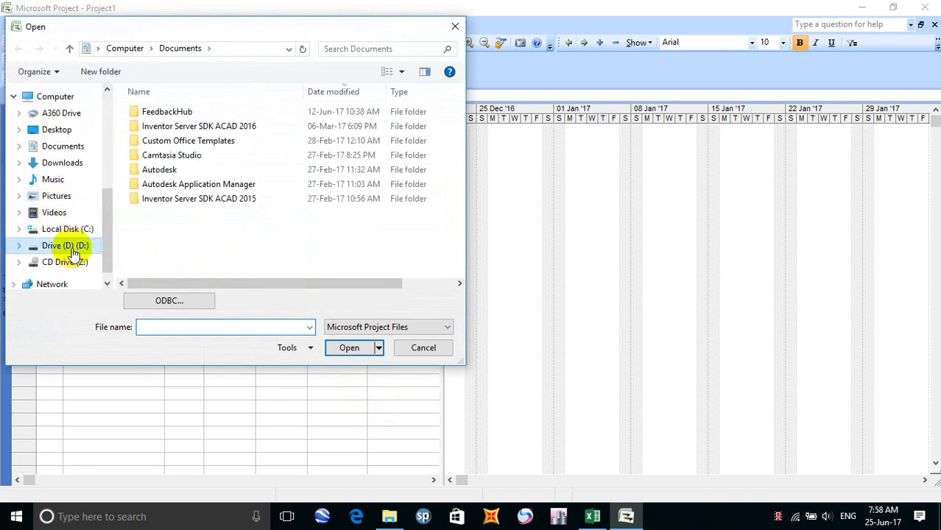
scroll(254, 130, down, 4)
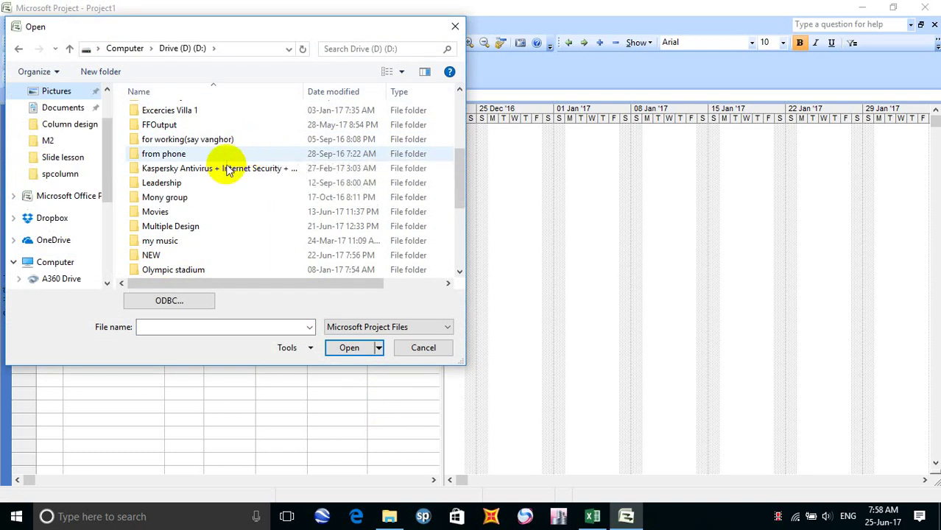
scroll(200, 228, down, 4)
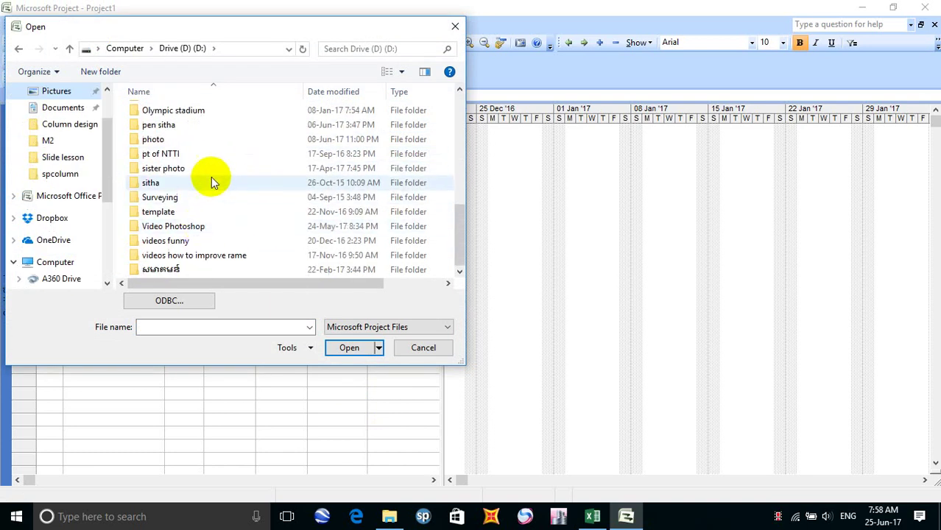
double_click(213, 131)
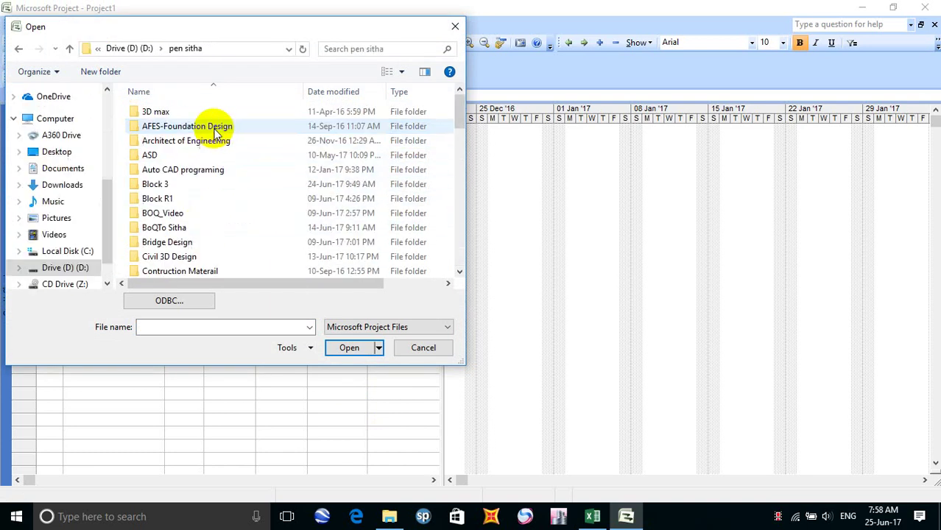
scroll(217, 144, down, 10)
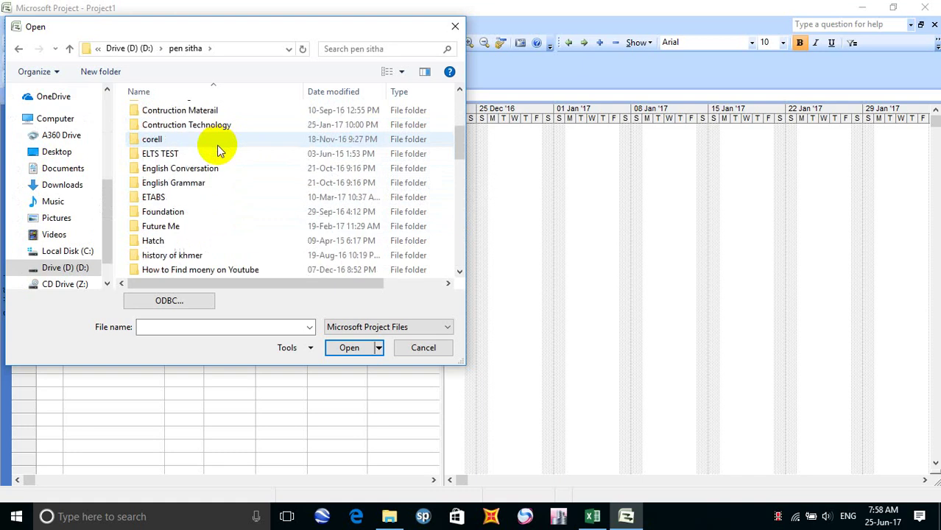
scroll(218, 145, down, 1)
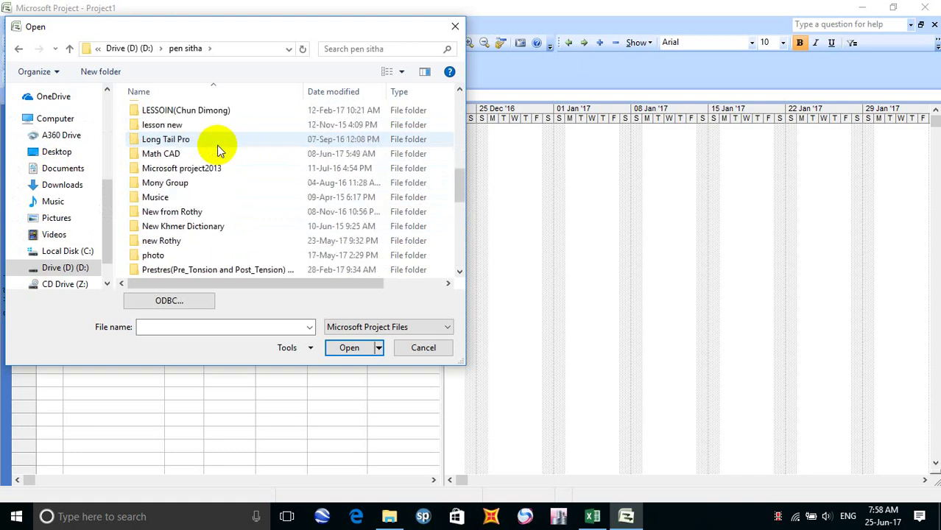
scroll(181, 221, down, 1)
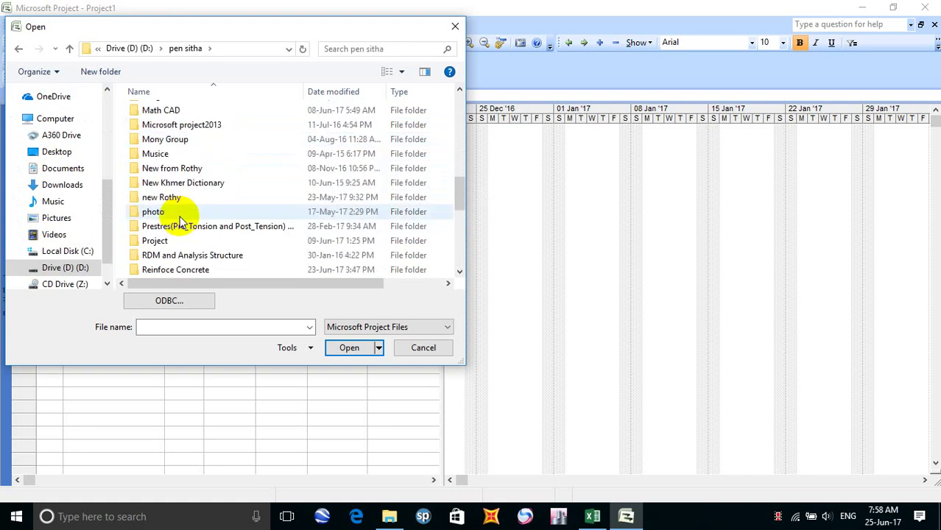
double_click(162, 240)
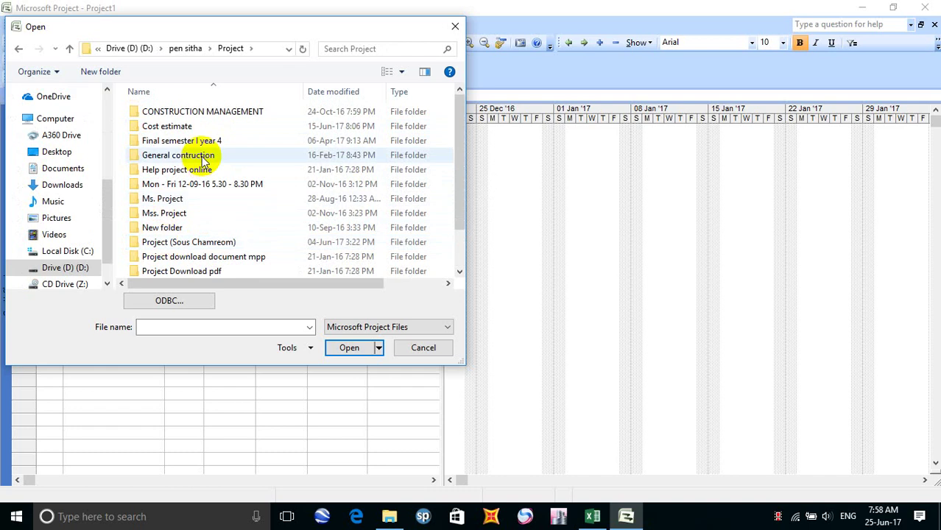
Step: Browse through the class project subfolder and its CPM folder to the Sample 04 folder
scroll(204, 165, down, 1)
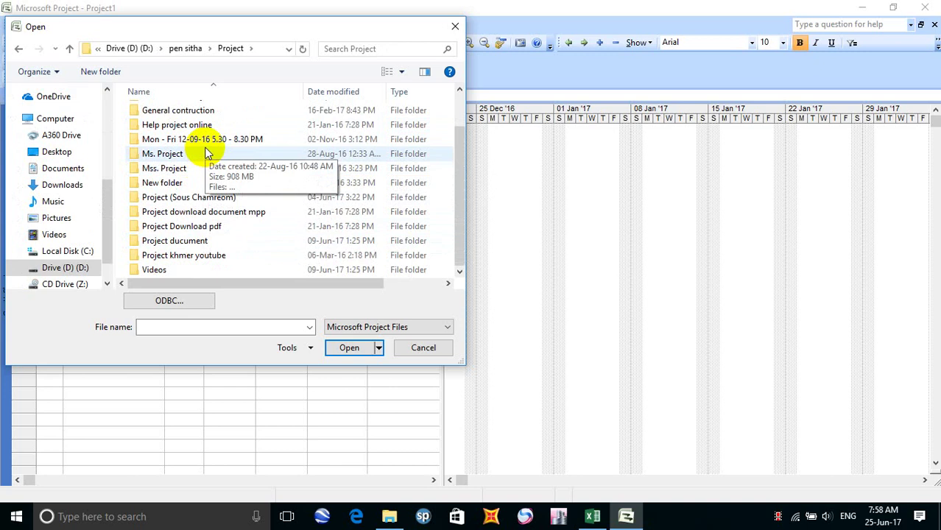
double_click(199, 197)
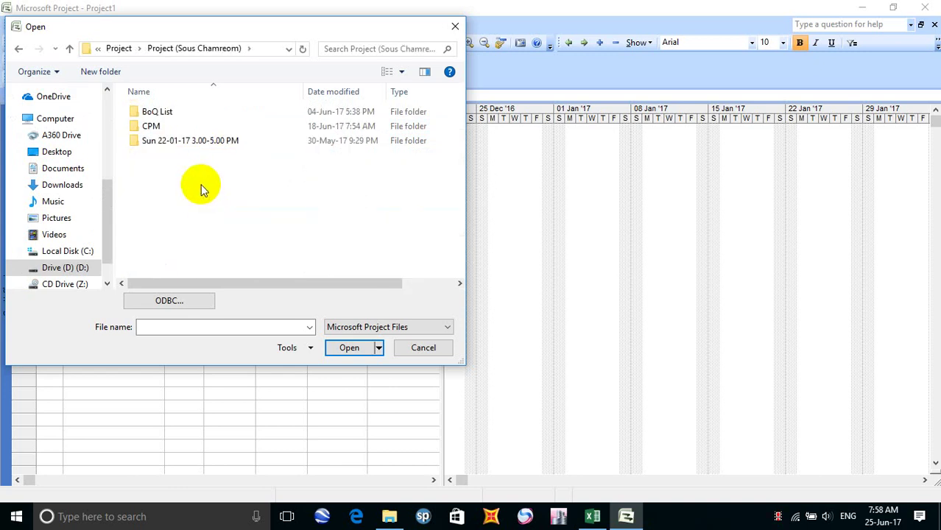
double_click(193, 126)
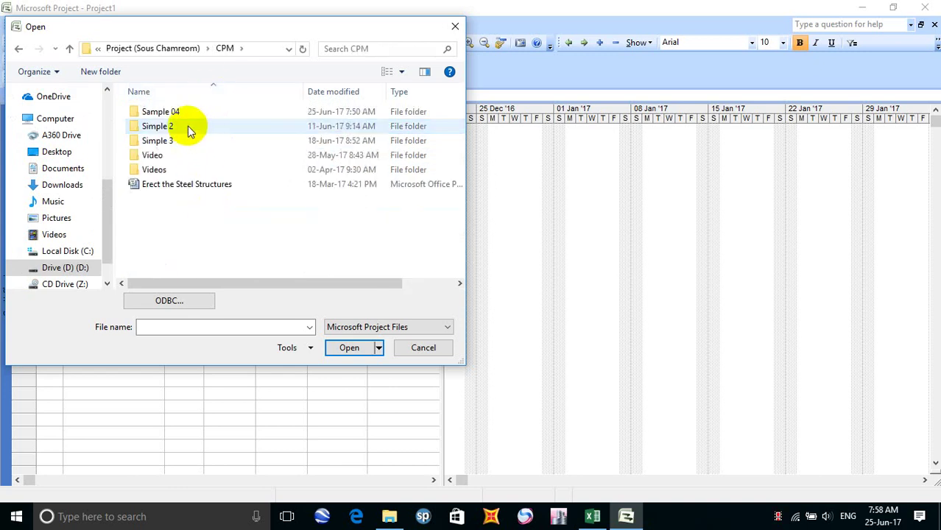
double_click(190, 113)
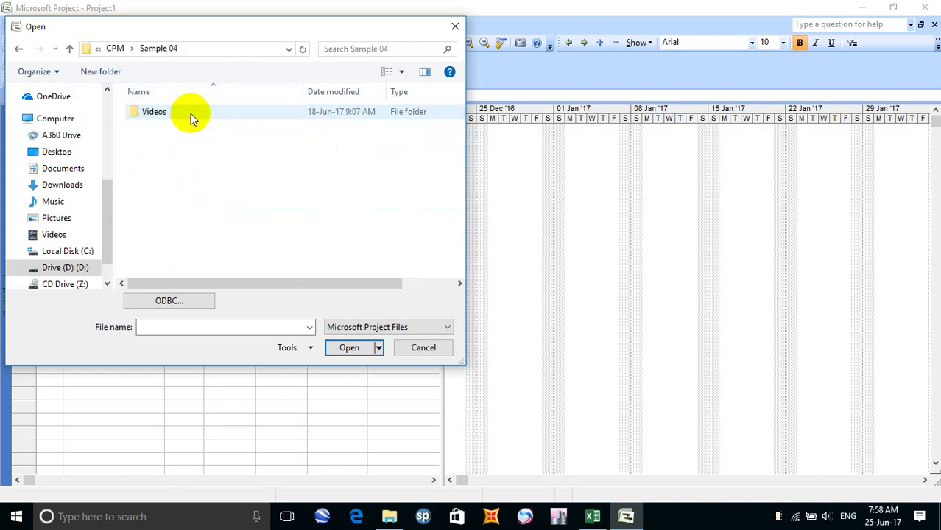
Step: Filter the file list to Microsoft Excel Workbooks and open the Sample 04 workbook for import
click(400, 329)
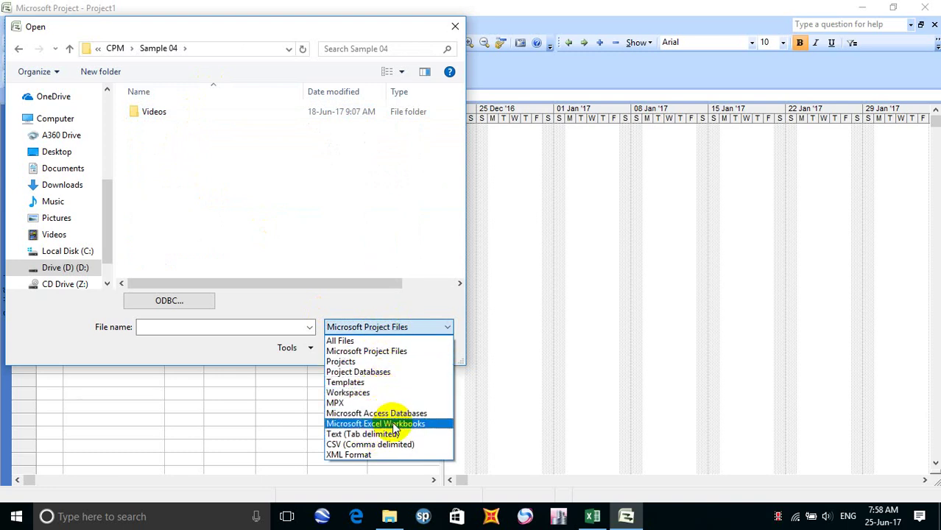
click(395, 425)
click(183, 126)
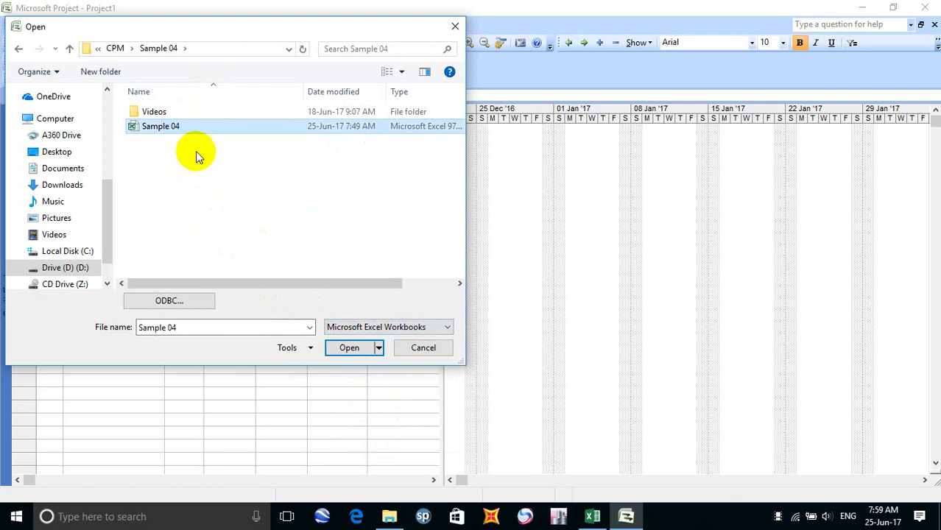
click(350, 347)
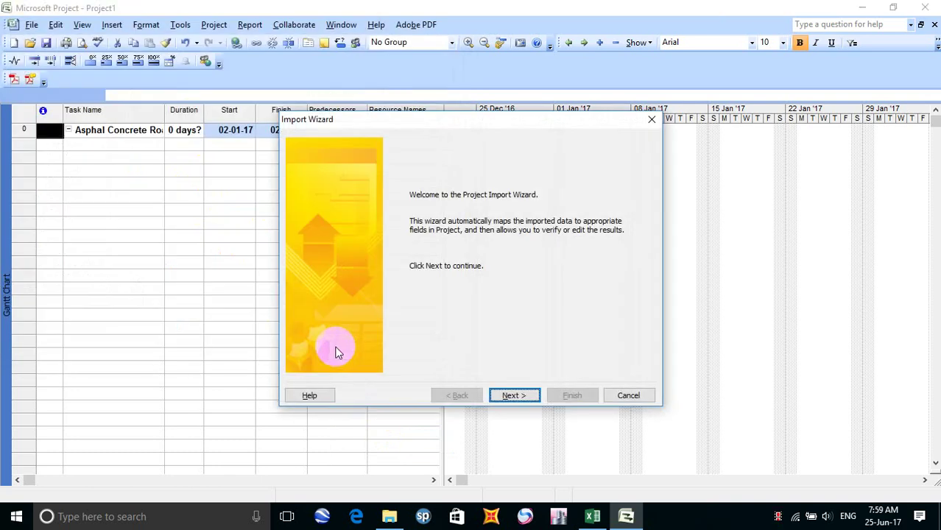
Step: Begin the import with a new map and bring the file in as a new project
click(516, 396)
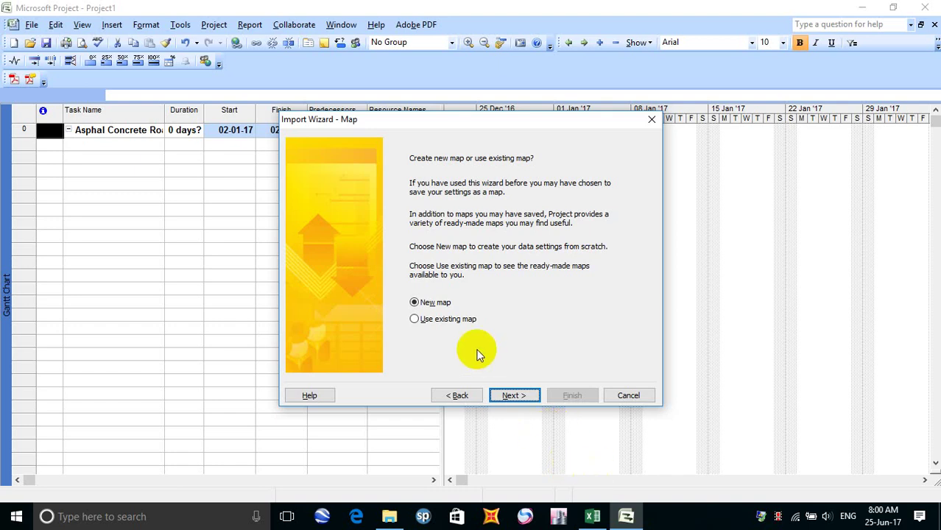
click(515, 395)
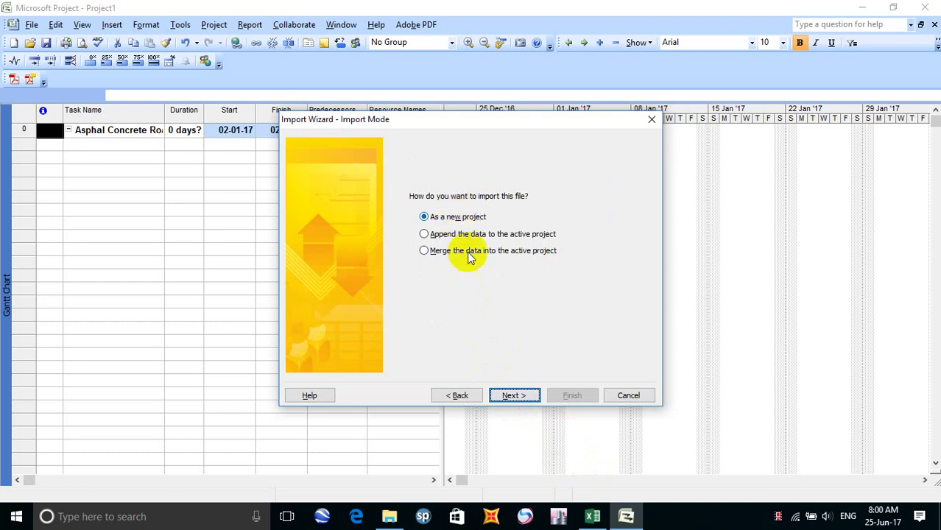
click(513, 395)
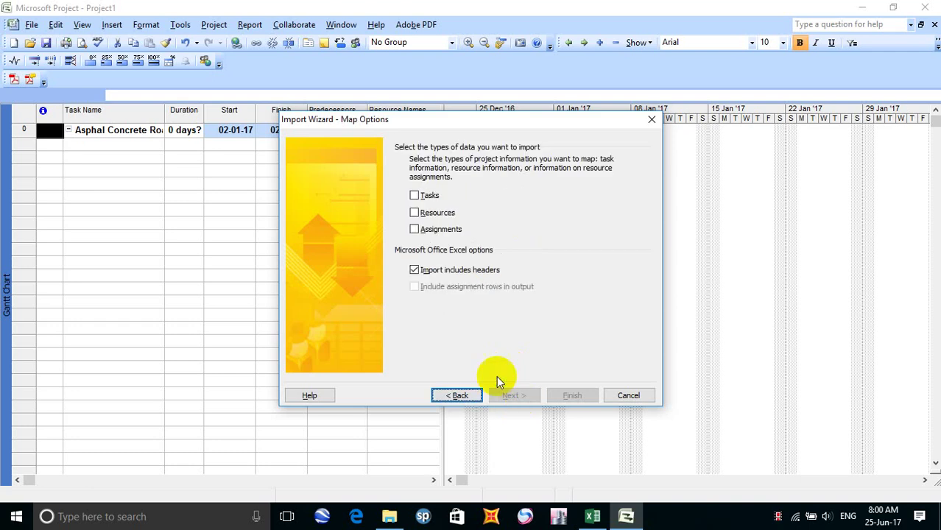
Step: Include tasks in the data types to import and continue to the task mapping
click(427, 195)
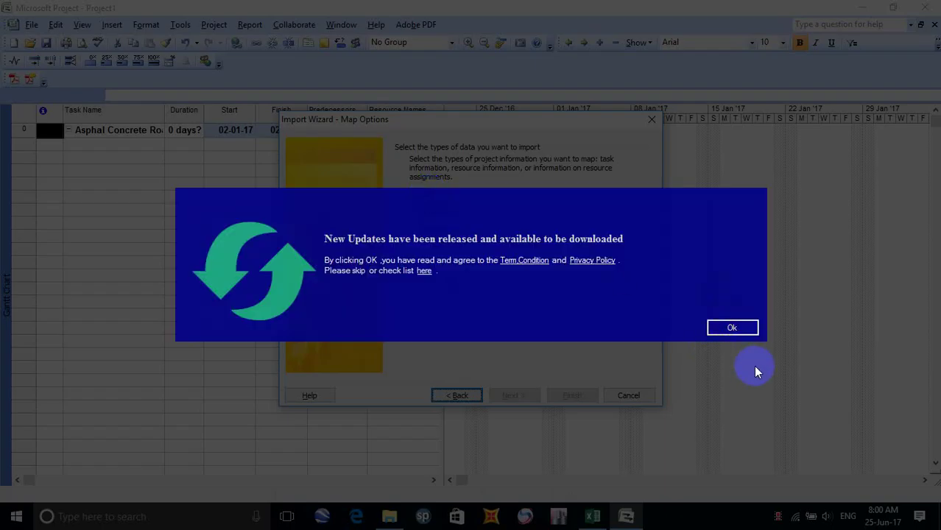
key(XF86RFKill)
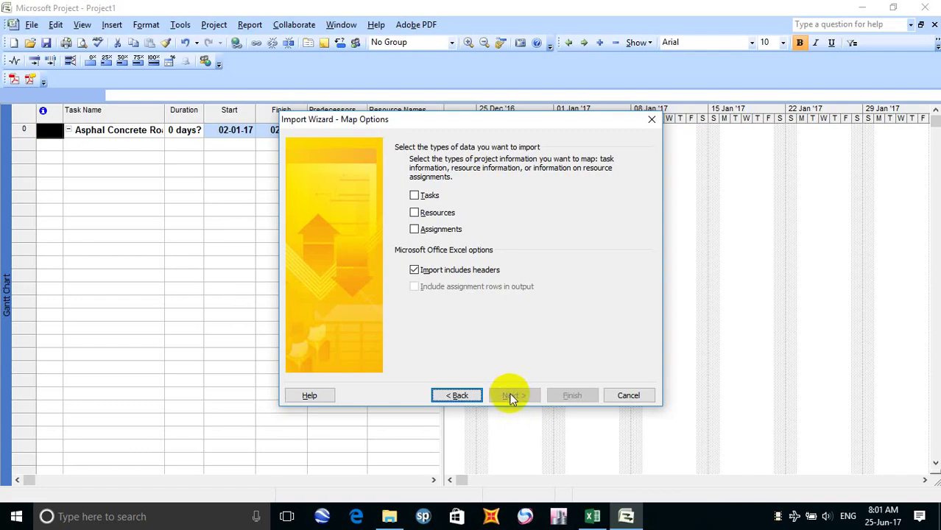
click(430, 197)
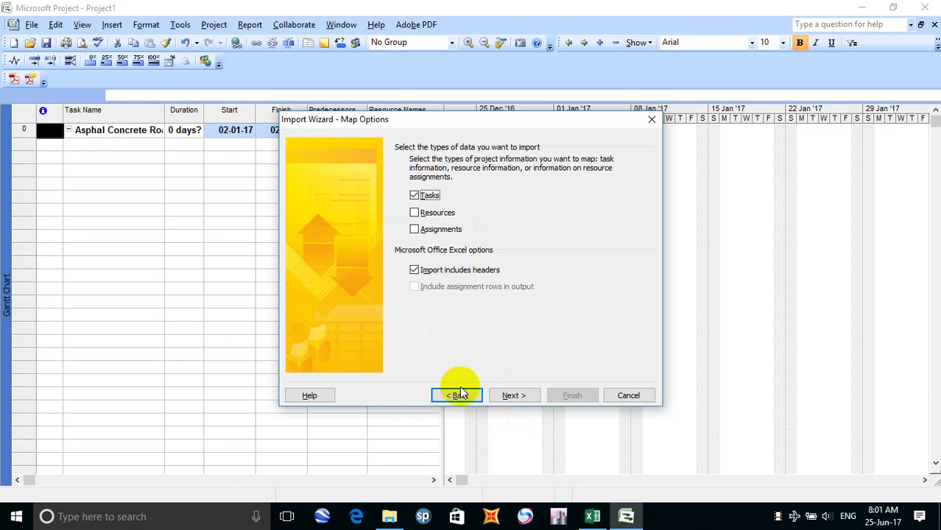
click(515, 393)
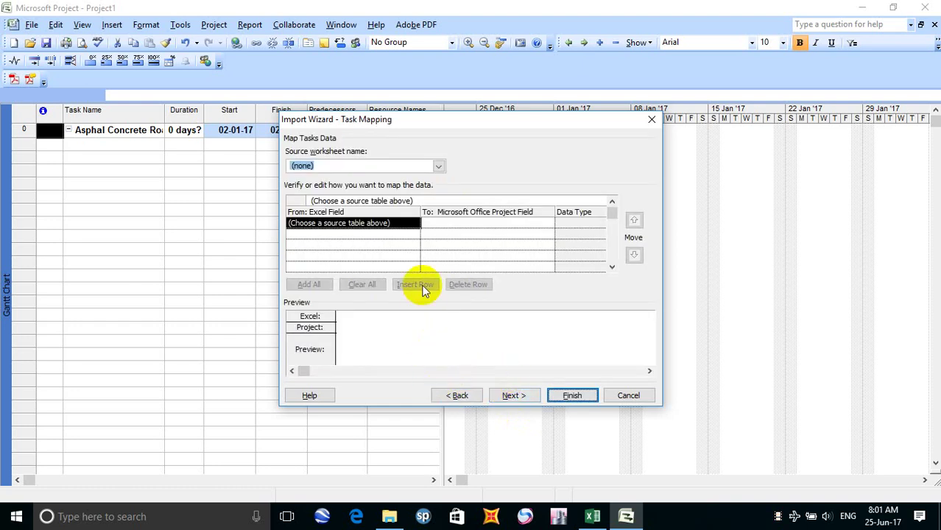
Step: Switch the imported data type from tasks to resources, look at the resource mapping and return to the import mode choice
click(456, 397)
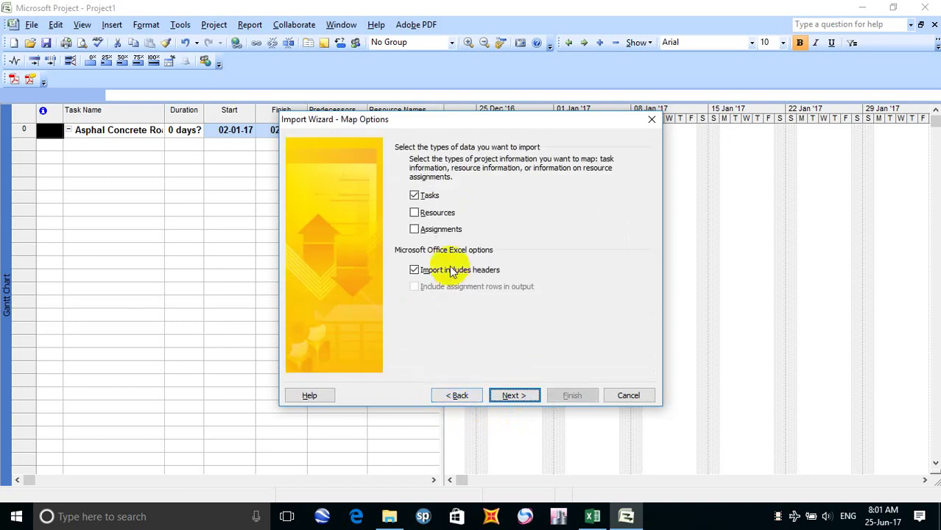
click(429, 196)
click(438, 214)
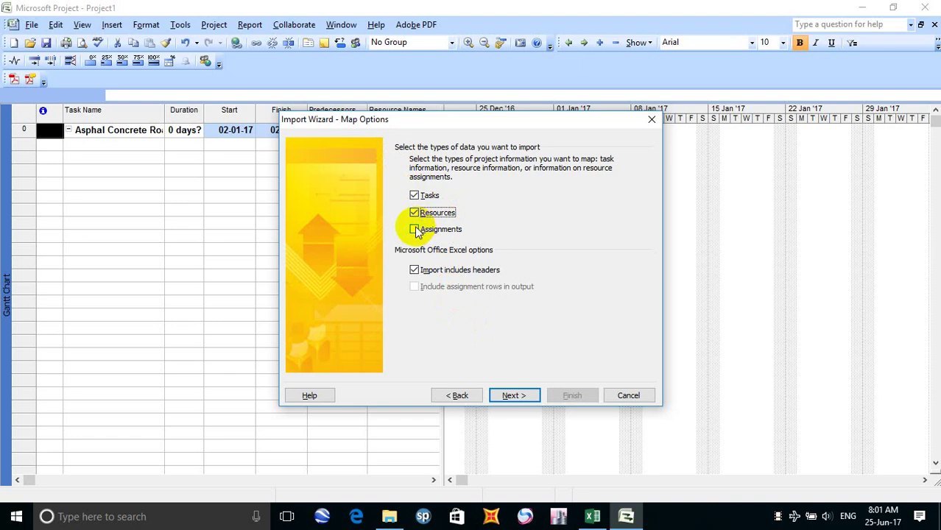
click(413, 196)
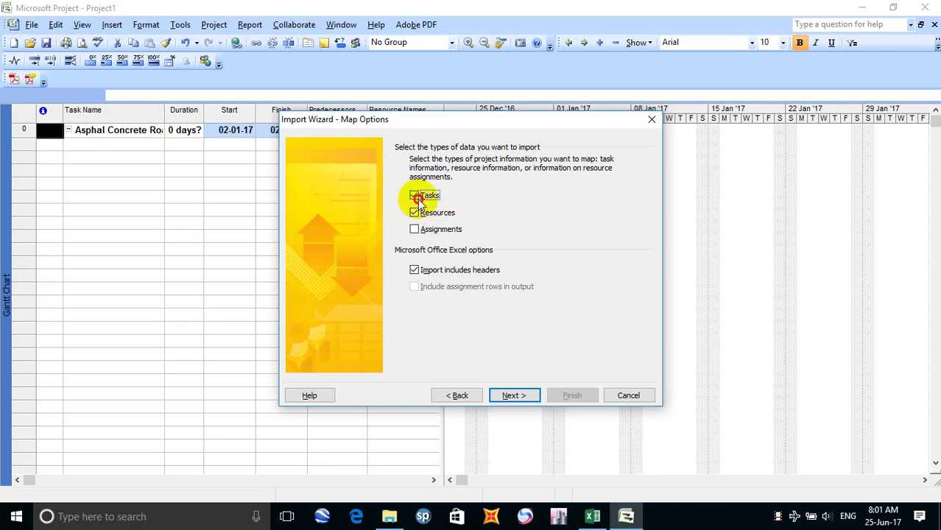
click(513, 396)
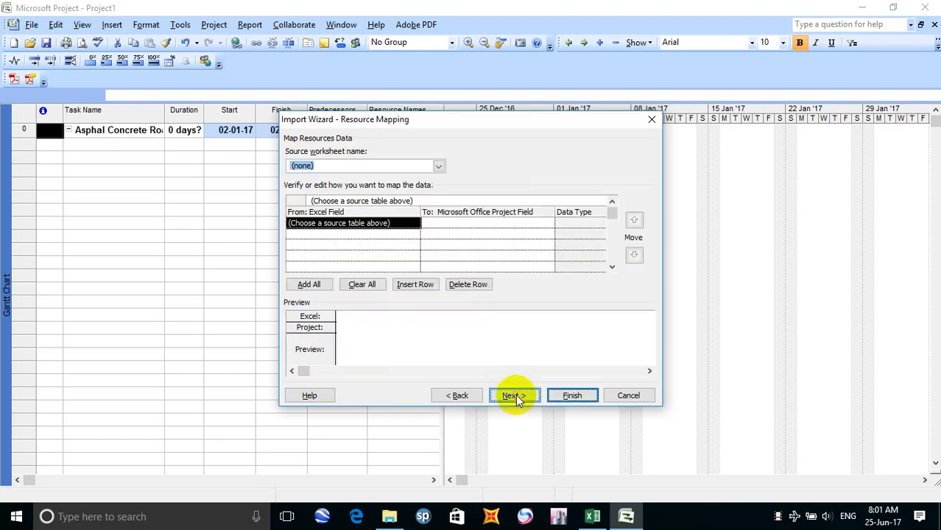
click(467, 396)
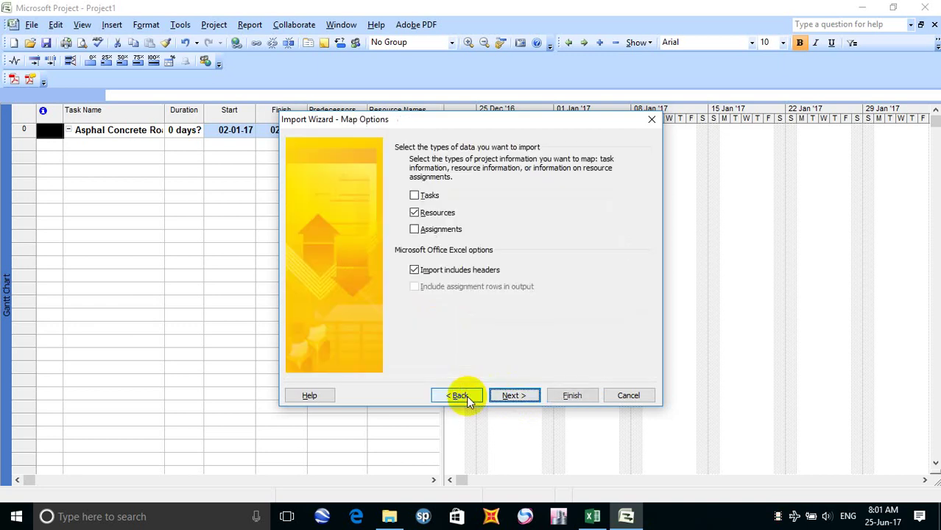
click(456, 394)
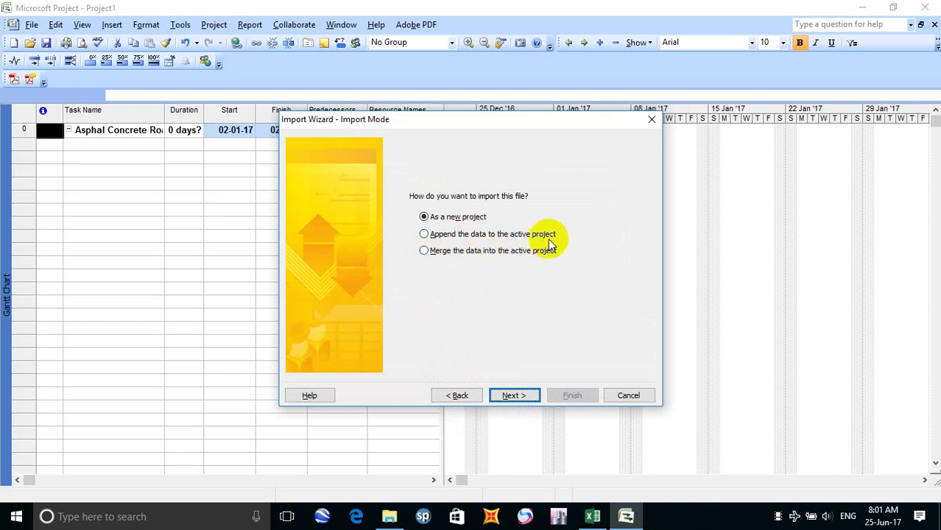
Step: Set the import to append to the active project, switch the data type from resources to tasks and continue to the task mapping
click(425, 237)
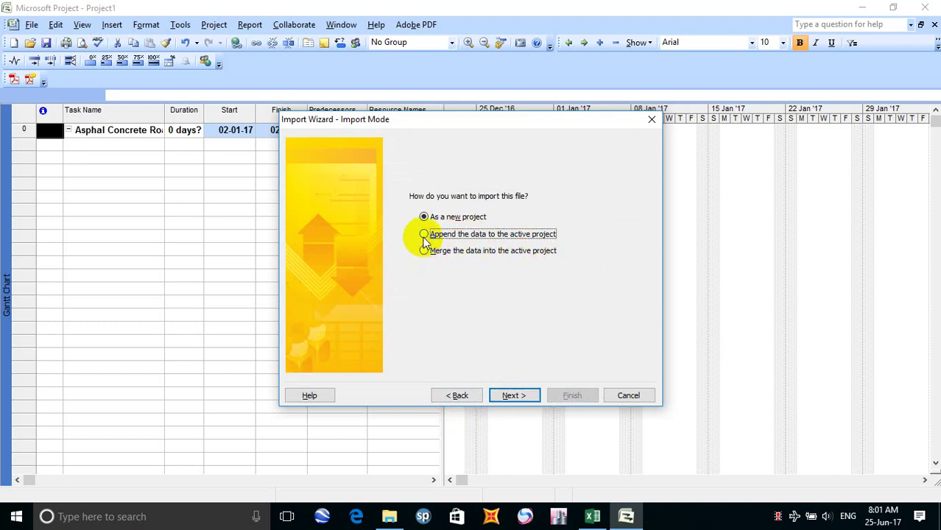
click(514, 397)
click(442, 213)
click(427, 196)
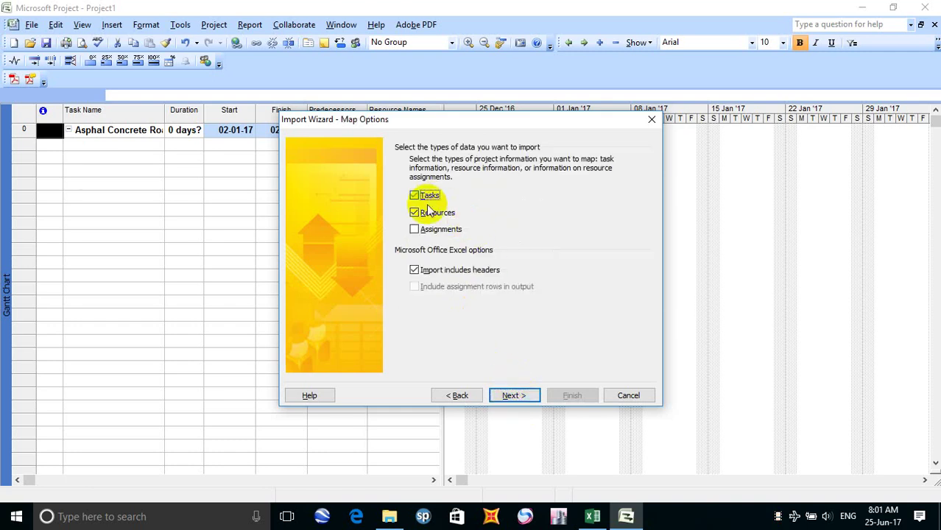
click(426, 213)
click(515, 396)
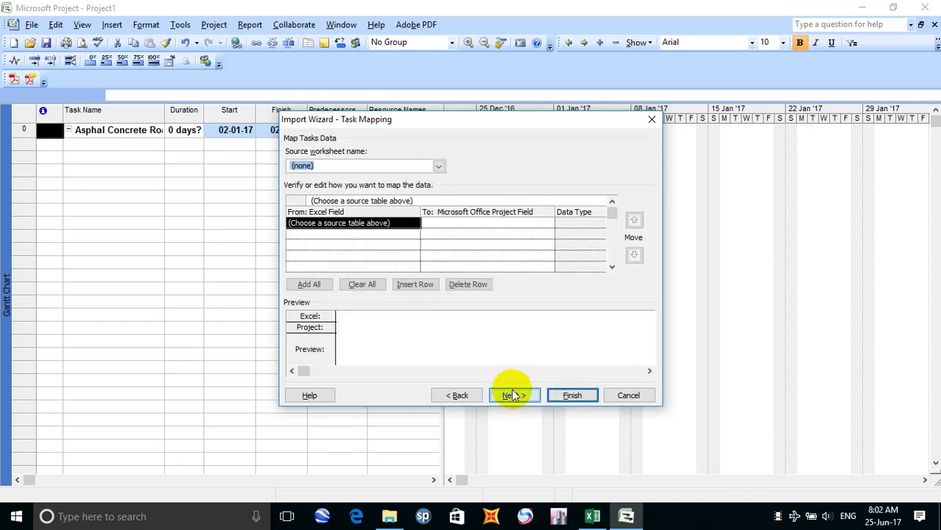
Step: Go back to the map choice, look at the ready-made maps for existing data and reselect a new map
click(455, 397)
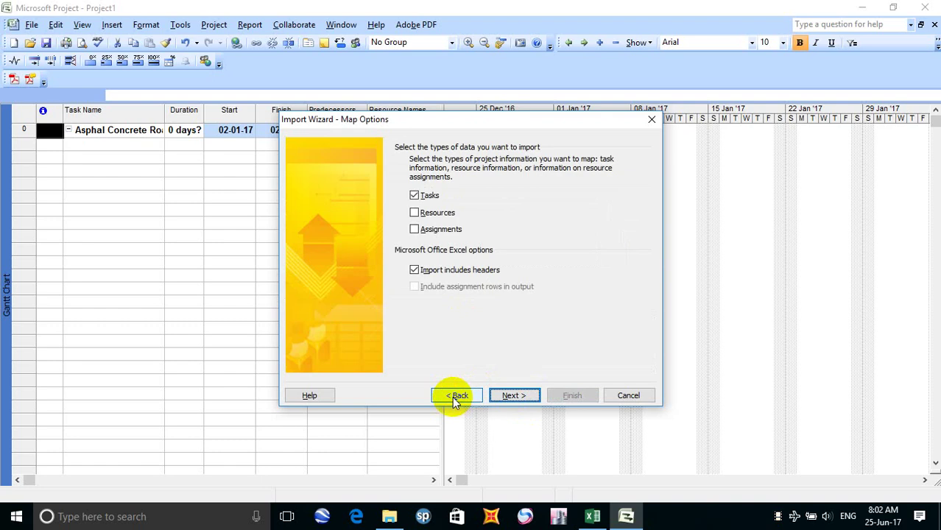
click(452, 396)
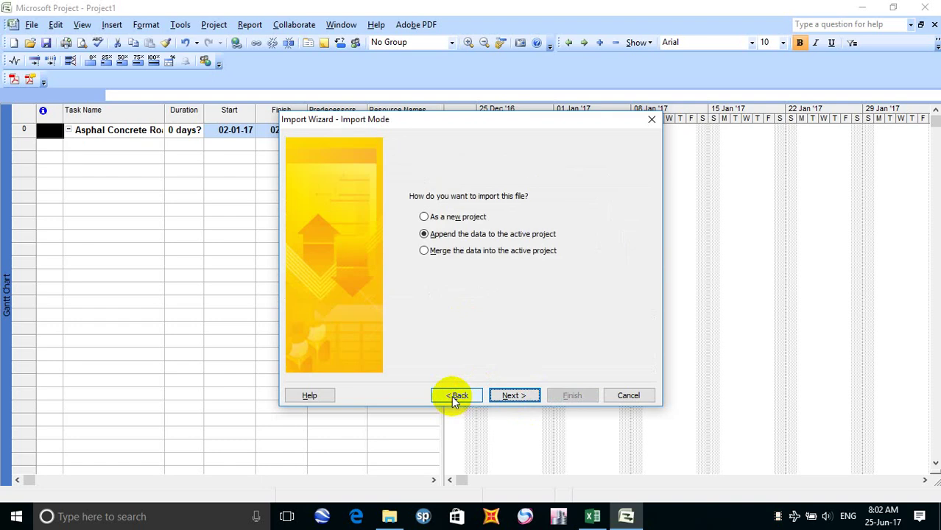
click(454, 397)
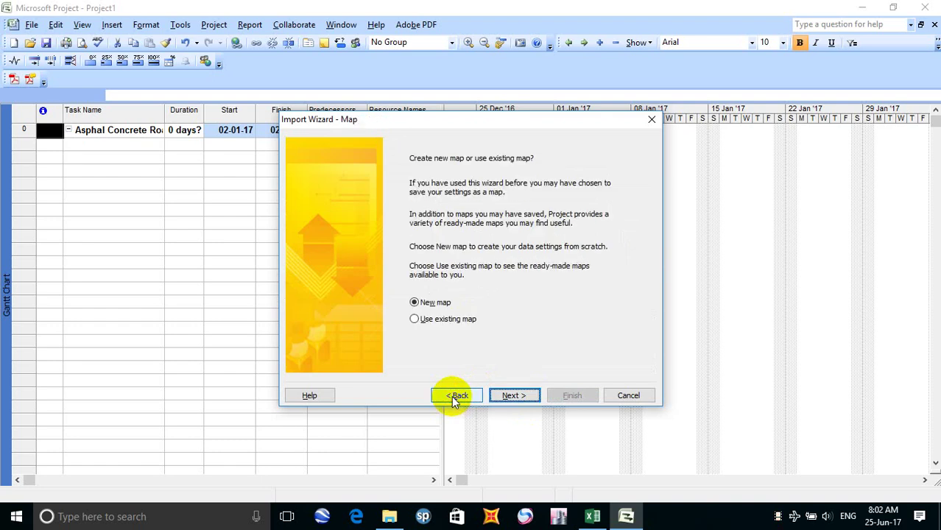
click(445, 322)
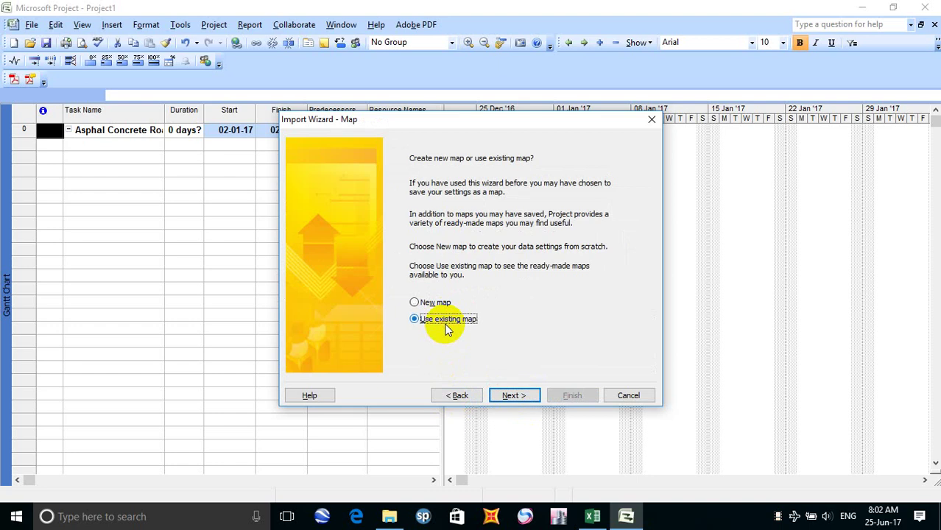
click(515, 395)
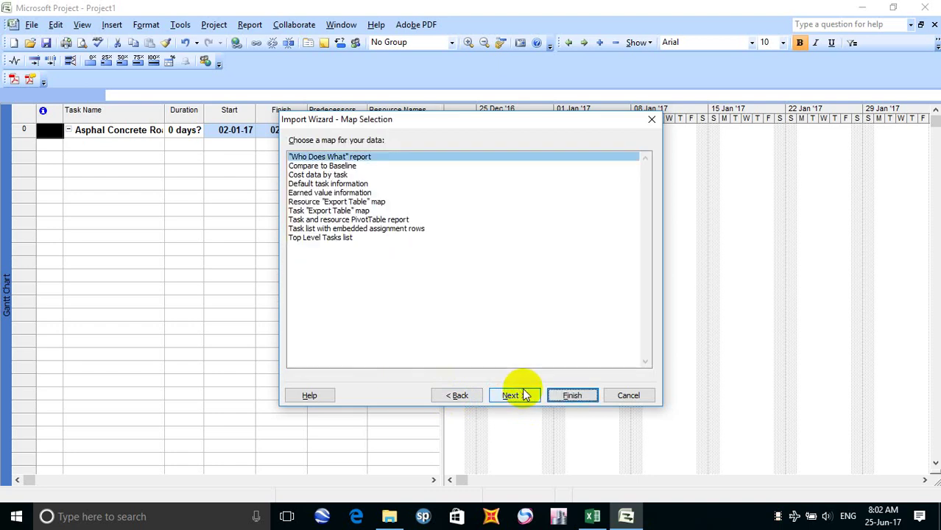
click(475, 395)
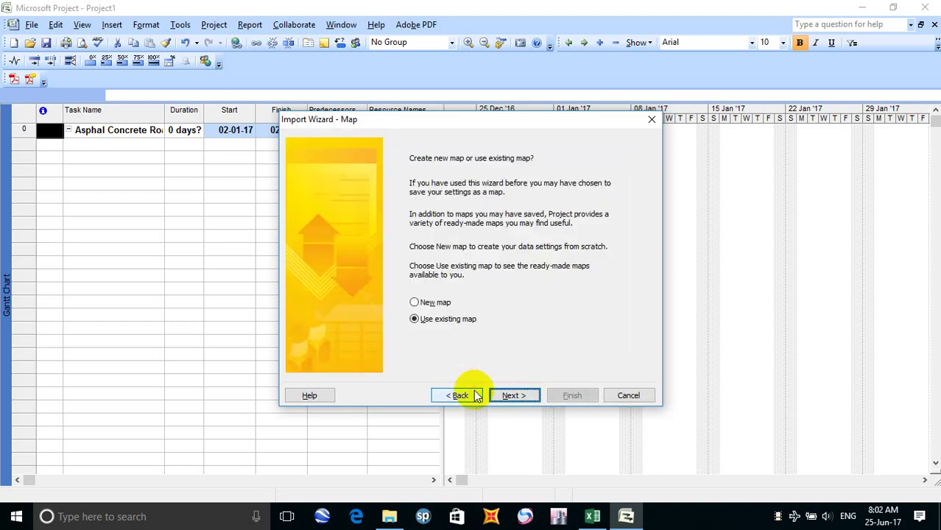
click(415, 302)
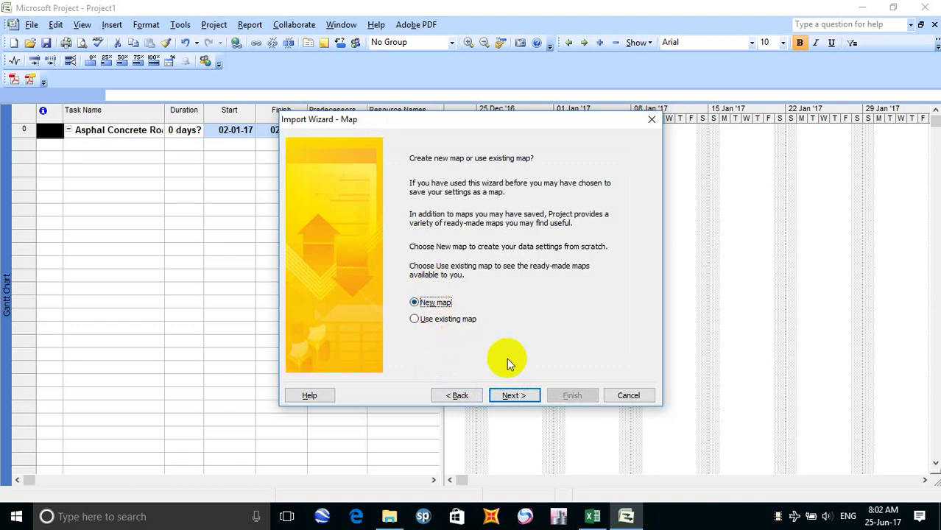
Step: Set the import mode to merge the data into the active project and continue with tasks to the task mapping
click(516, 395)
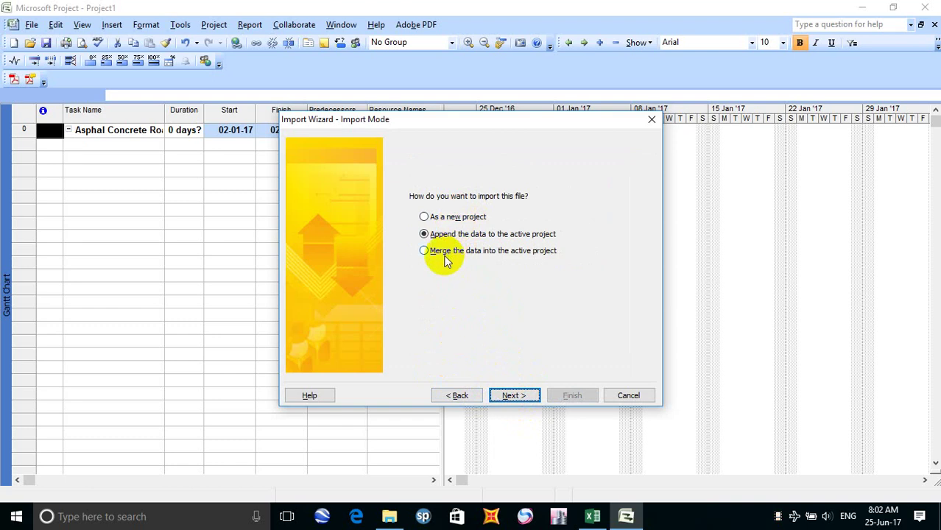
click(503, 252)
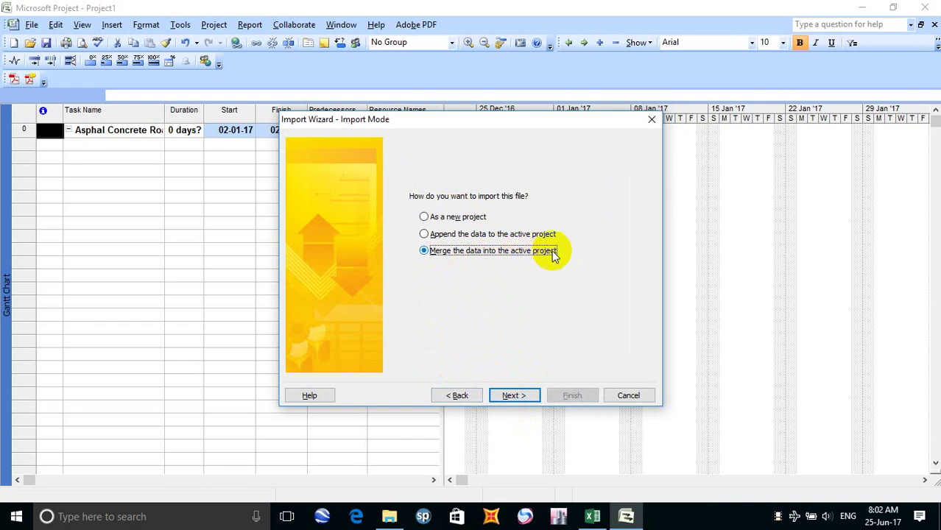
click(522, 397)
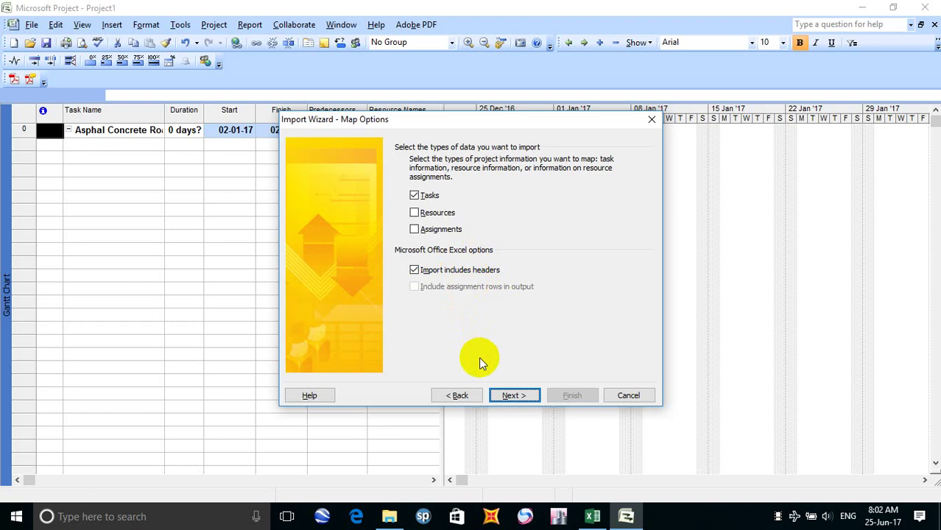
click(513, 396)
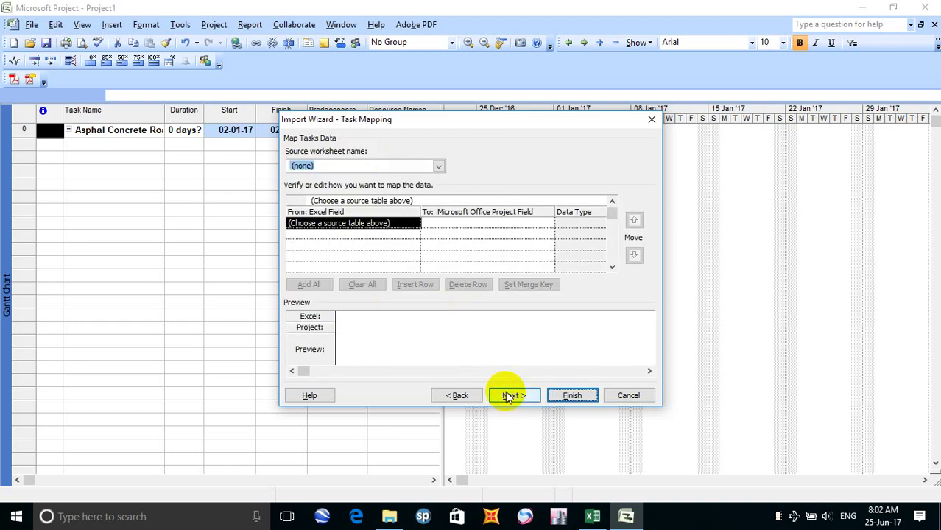
Step: Use the List of Task worksheet as the source and map TASK NAME IN ENGLISH to the Name field
click(439, 167)
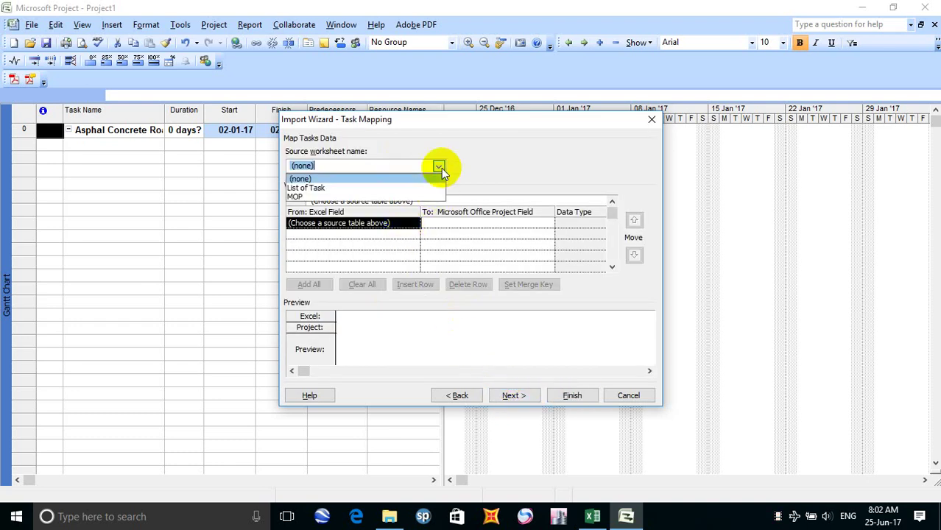
click(389, 188)
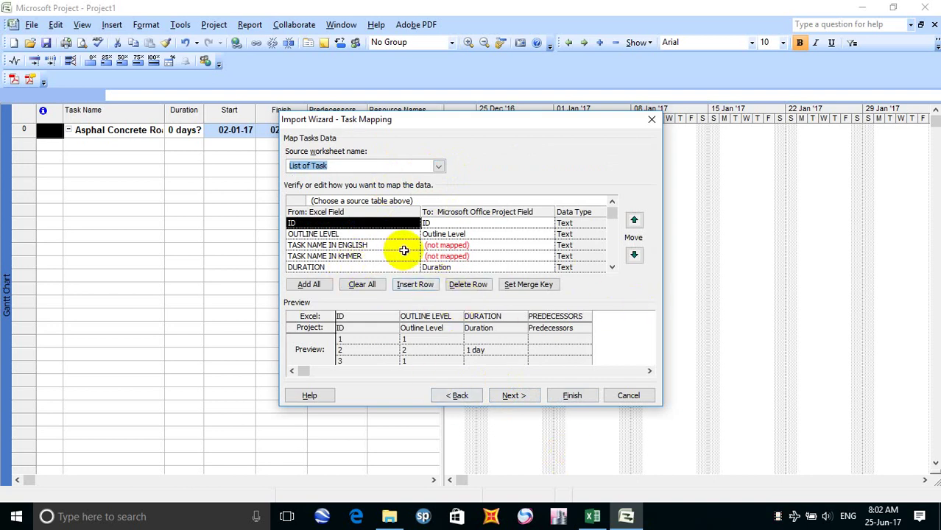
click(487, 248)
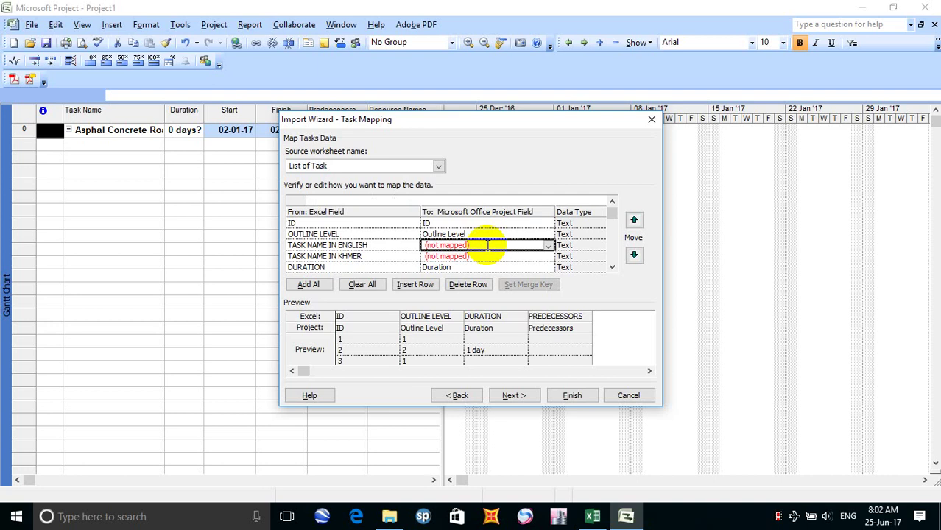
click(549, 247)
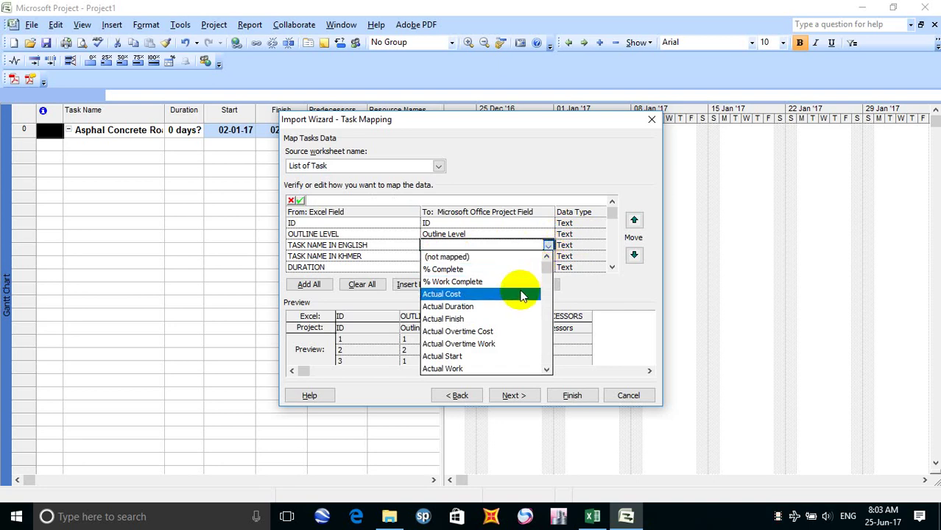
text(N)
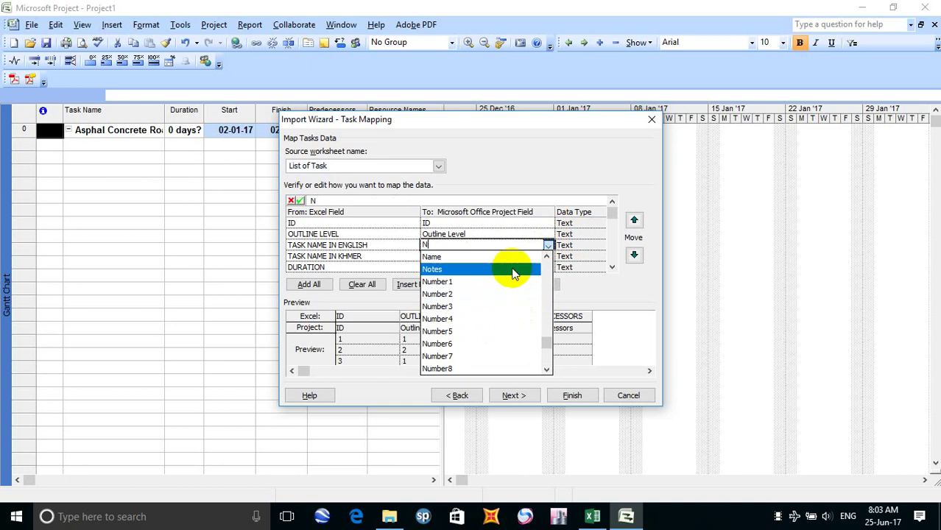
click(500, 257)
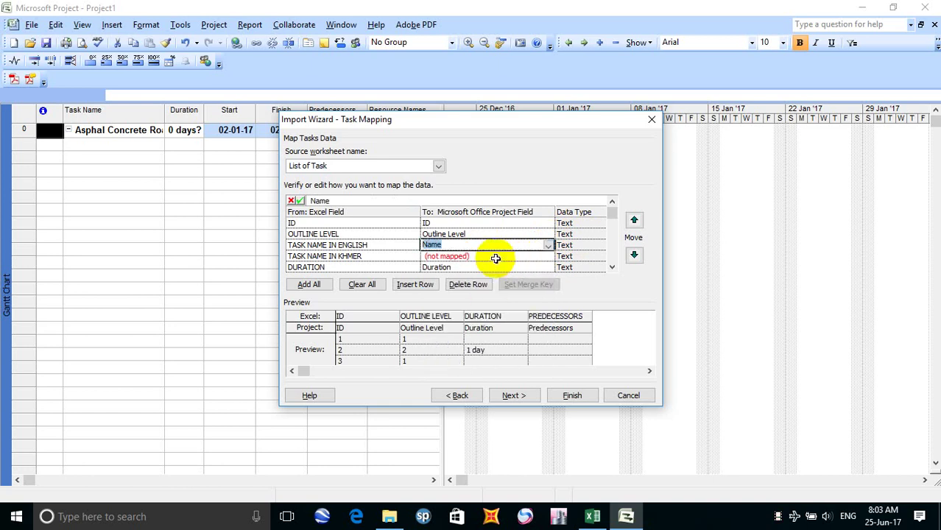
Step: Map the TASK NAME IN KHMER column to the Text1 field
click(495, 257)
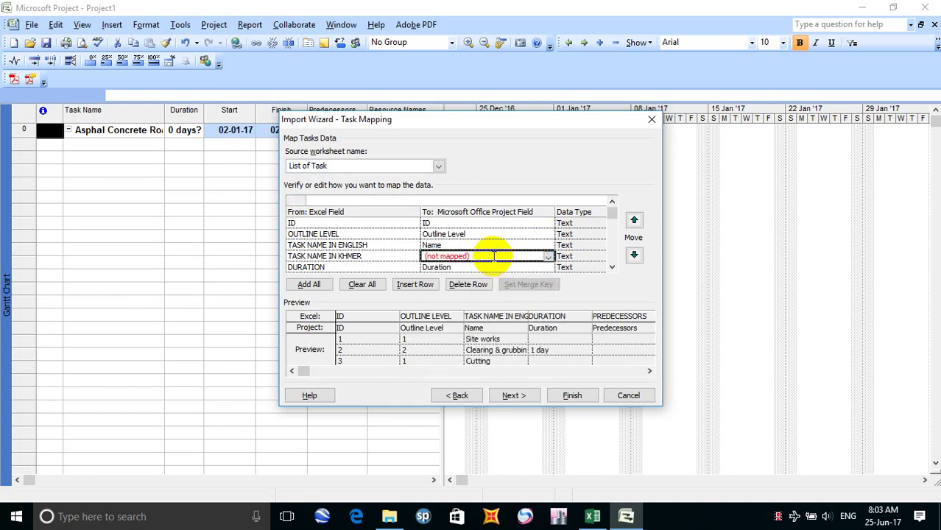
click(548, 256)
text(T)
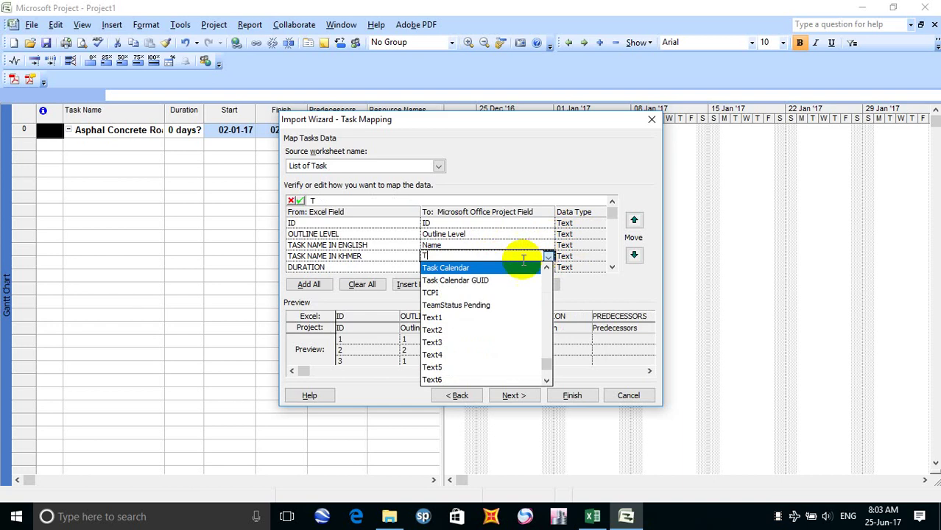
click(452, 318)
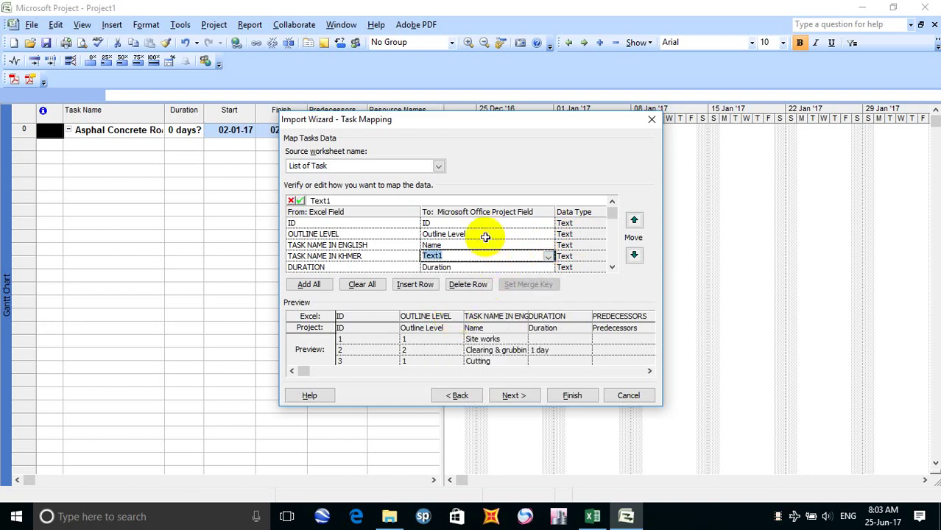
Step: Try to continue the merge import past the task mapping, including with the ID field selected
click(514, 396)
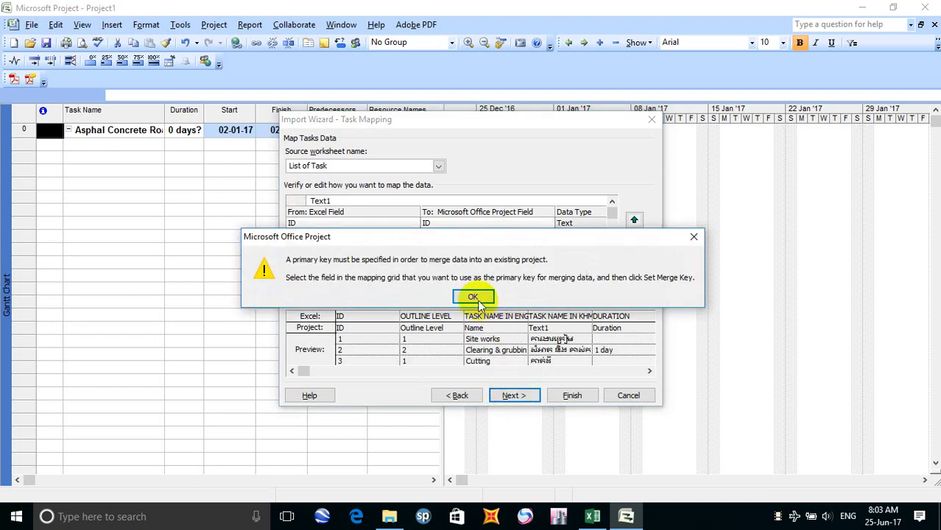
click(475, 297)
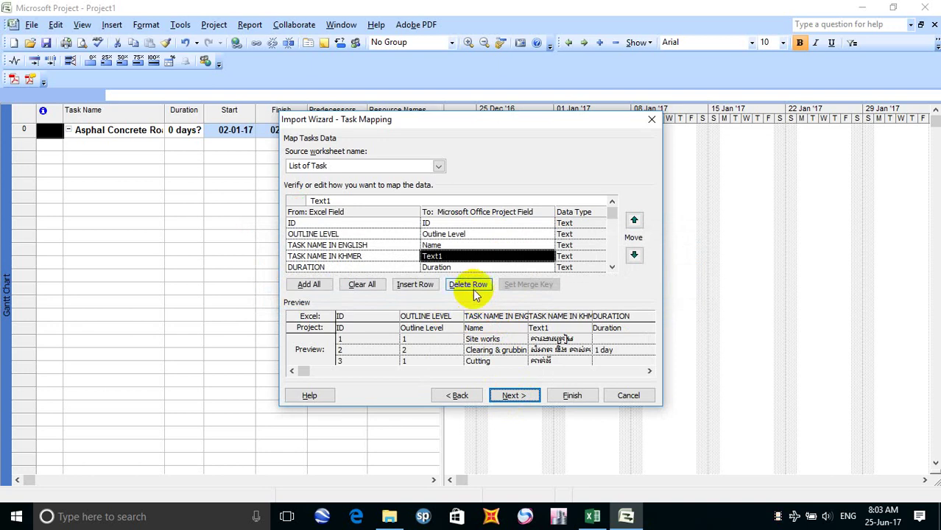
click(494, 246)
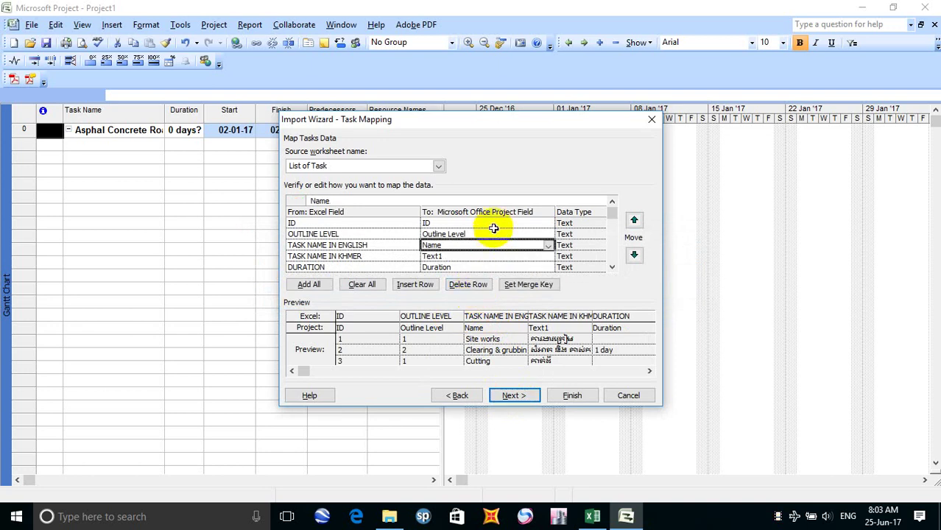
click(494, 222)
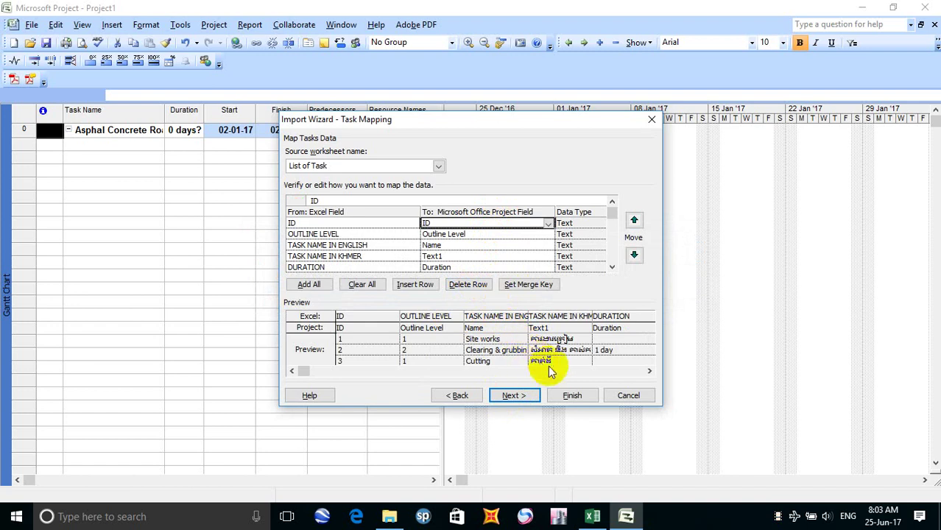
click(529, 397)
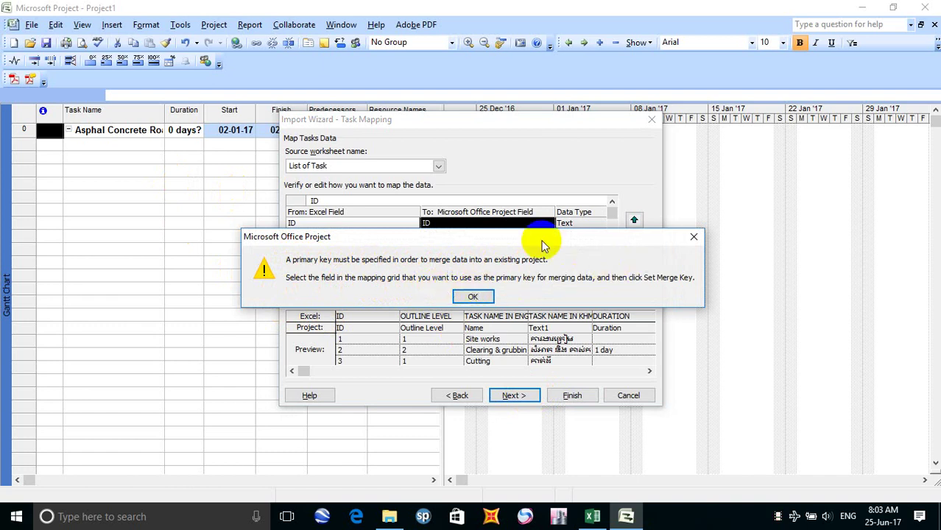
click(486, 295)
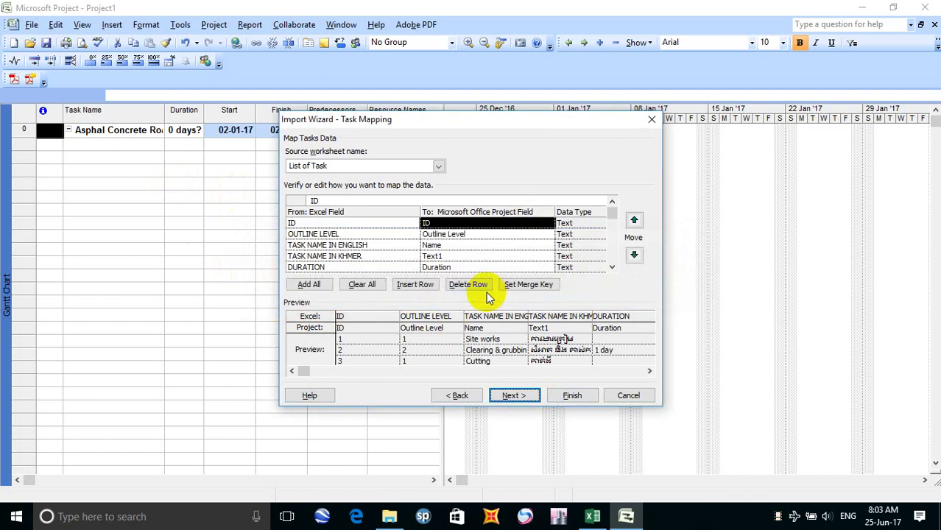
Step: Return to the import mode, bring the file in as a new project with a new map and continue to the data types
click(466, 397)
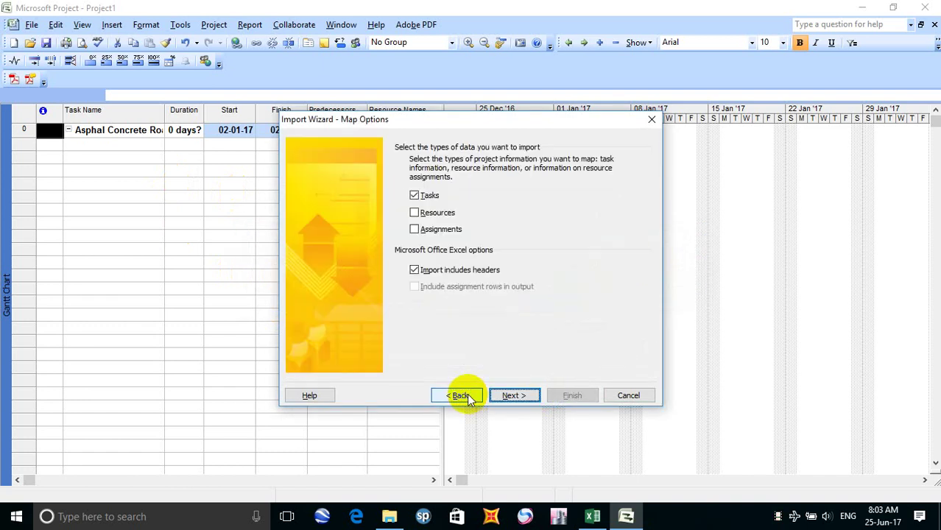
click(467, 397)
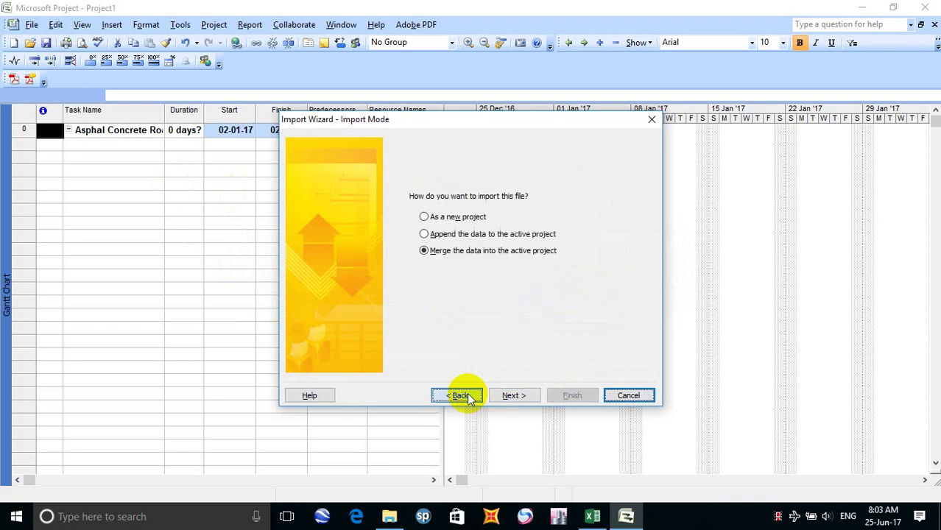
click(461, 218)
click(514, 396)
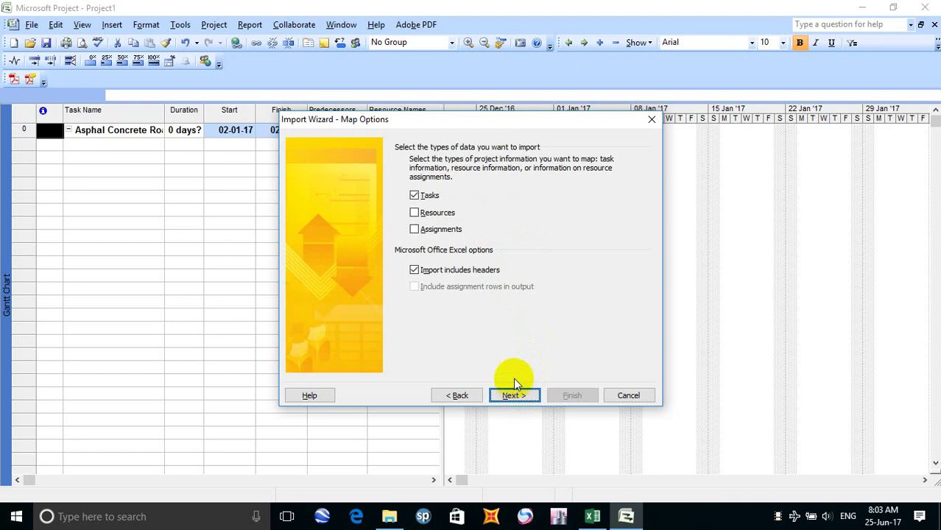
click(460, 396)
click(460, 396)
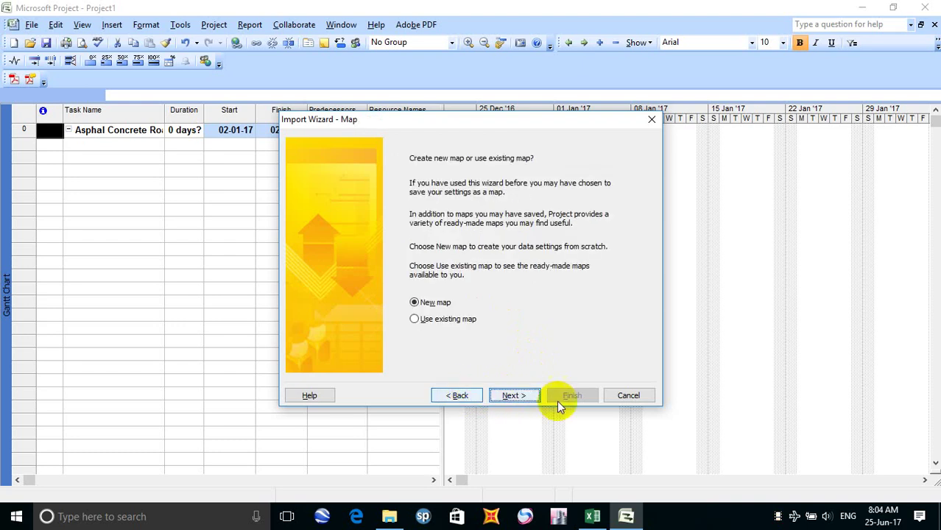
click(514, 396)
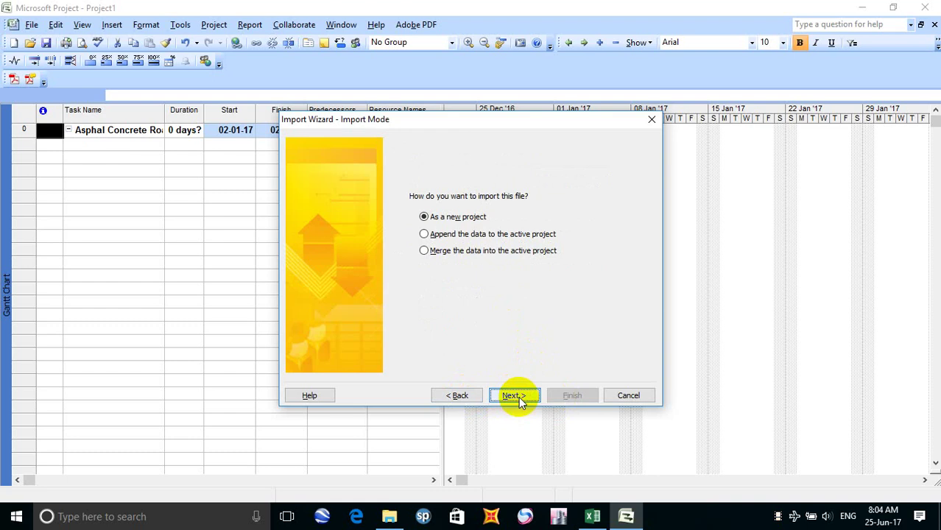
click(518, 396)
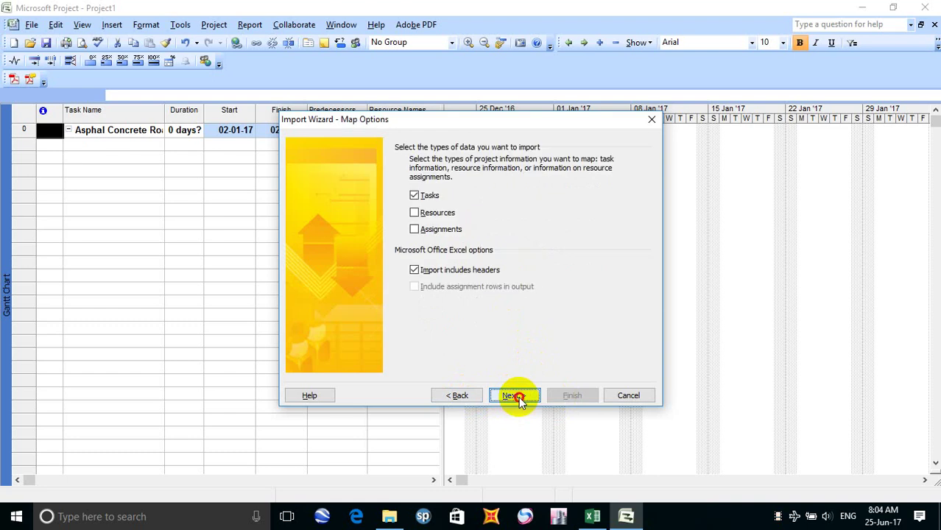
Step: Accept the List of Task mapping for task data, finish the import and continue past the import error
click(519, 396)
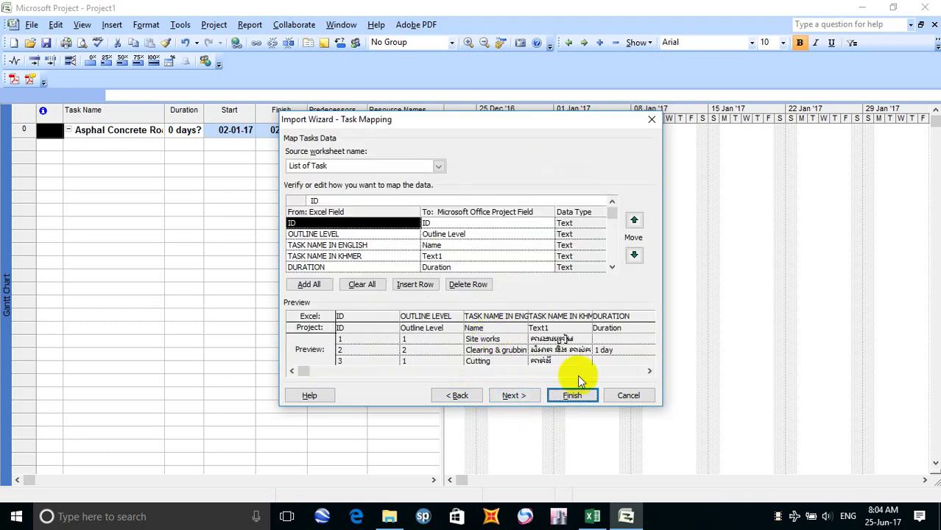
click(514, 396)
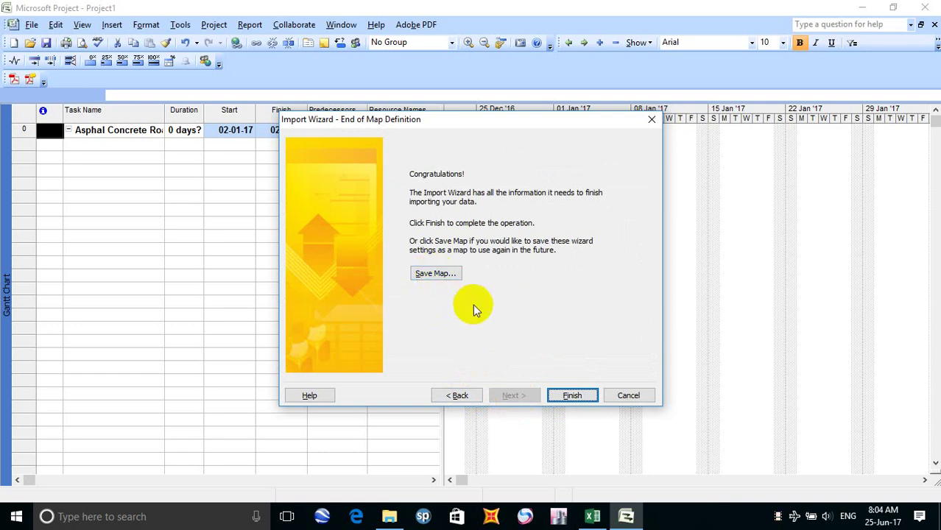
click(572, 395)
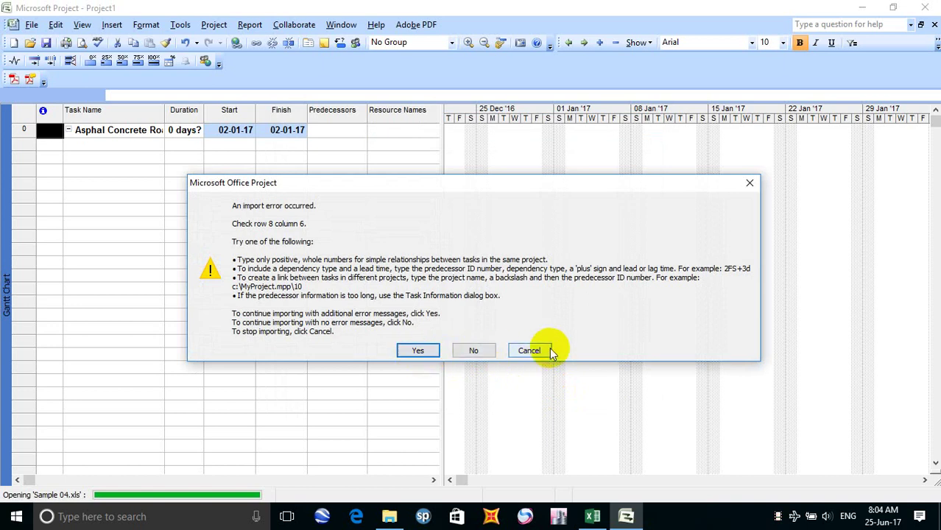
click(416, 352)
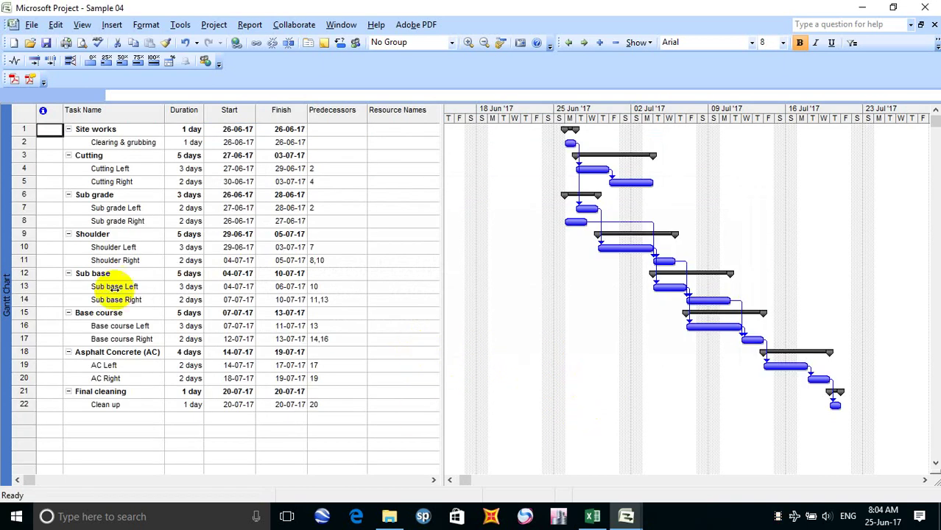
Step: Start saving the imported project and browse to the CPM\Sample 04 folder inside the Project folder on drive D
click(45, 43)
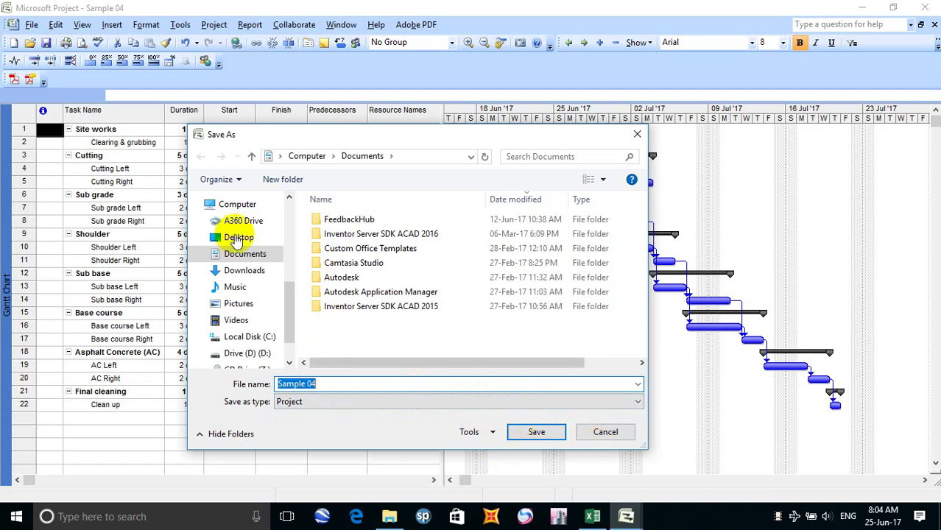
click(259, 357)
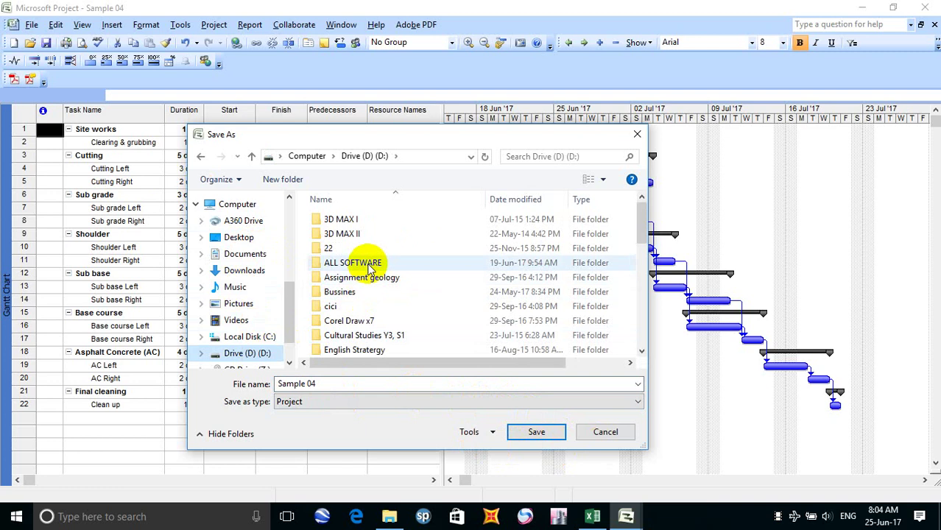
scroll(370, 269, down, 3)
scroll(370, 267, down, 1)
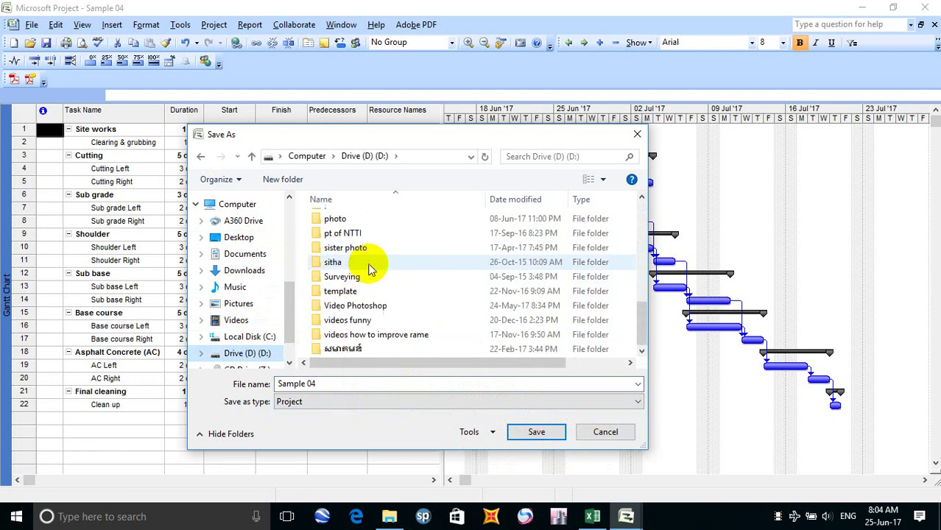
scroll(361, 294, up, 1)
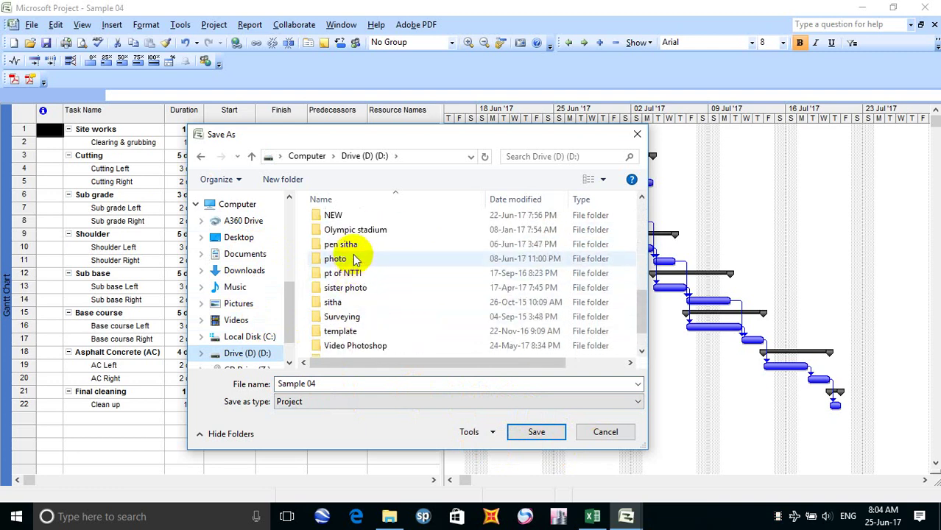
double_click(352, 243)
scroll(355, 236, down, 3)
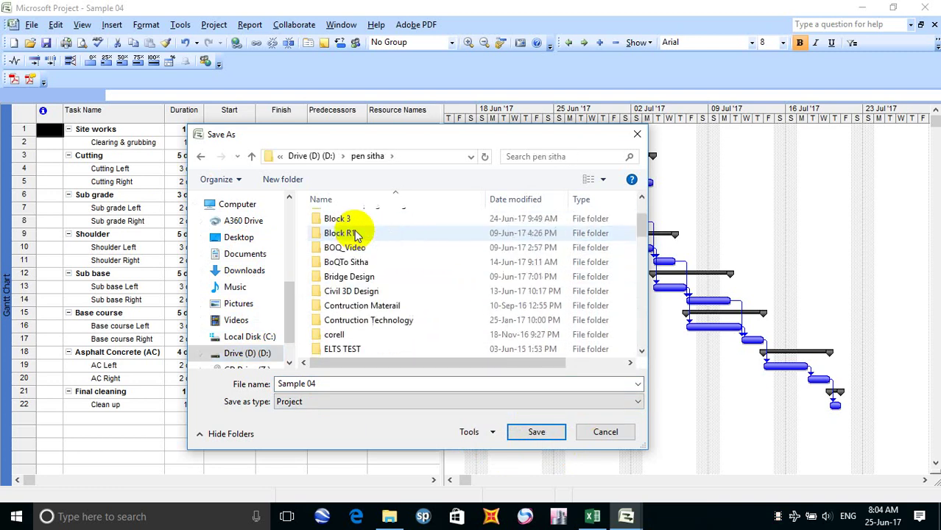
scroll(367, 241, up, 2)
scroll(369, 247, down, 4)
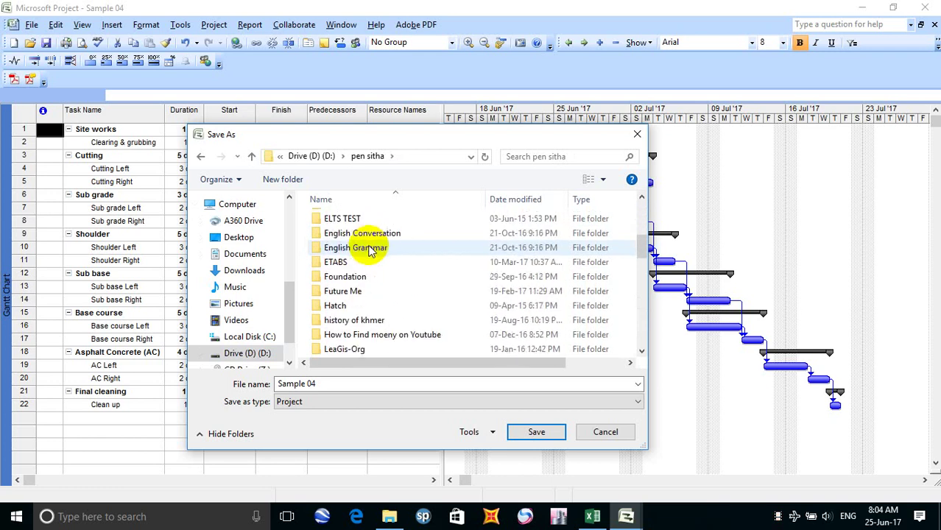
scroll(372, 256, down, 2)
scroll(374, 261, down, 2)
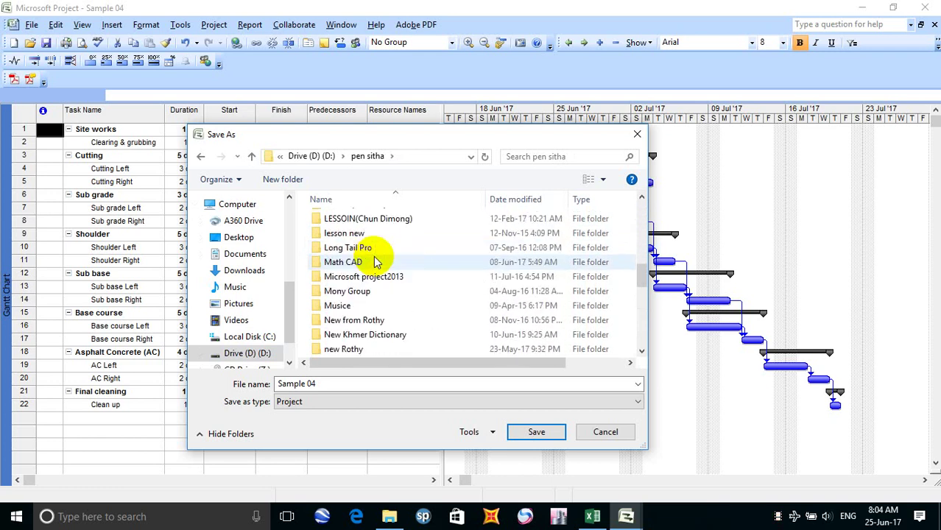
scroll(374, 261, down, 3)
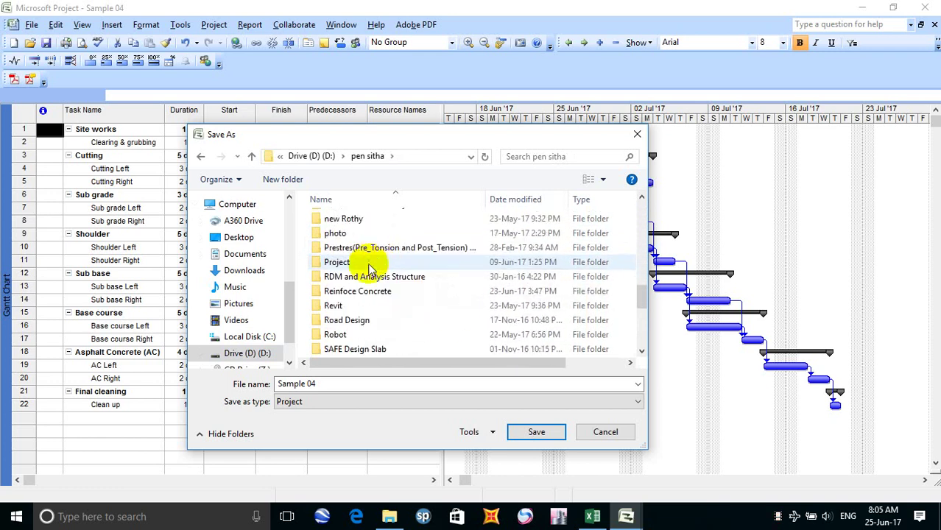
double_click(375, 262)
scroll(372, 266, down, 2)
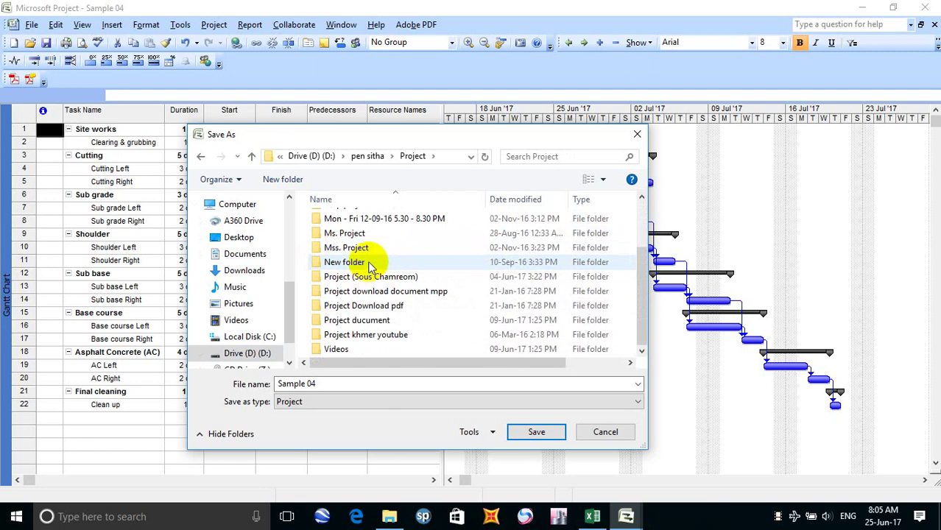
double_click(374, 277)
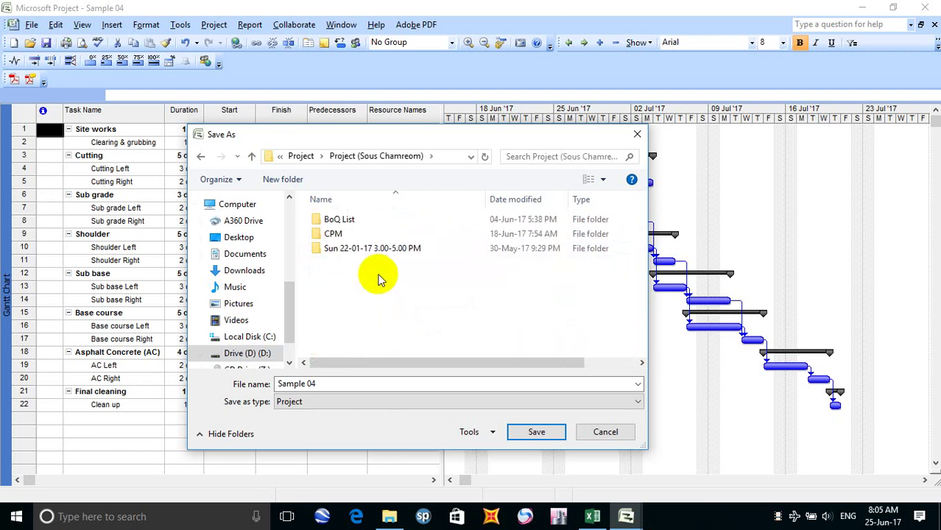
double_click(347, 233)
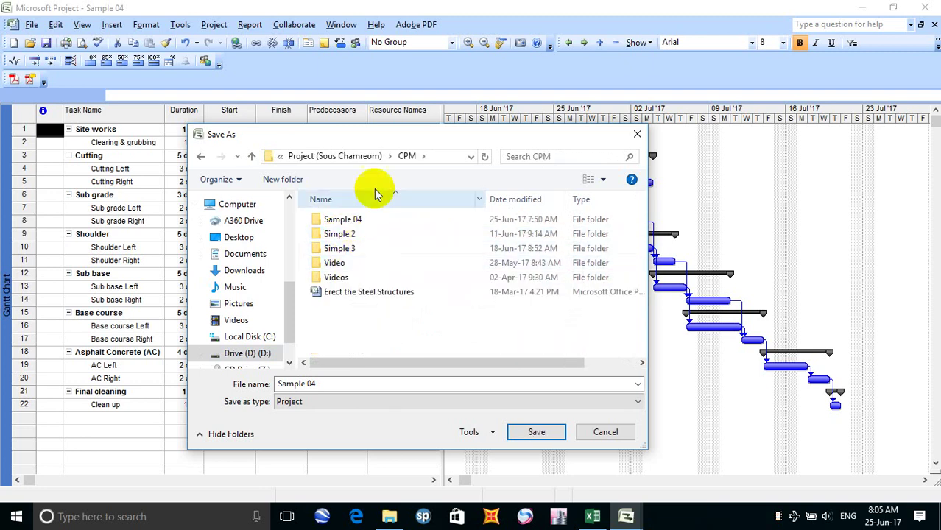
double_click(374, 220)
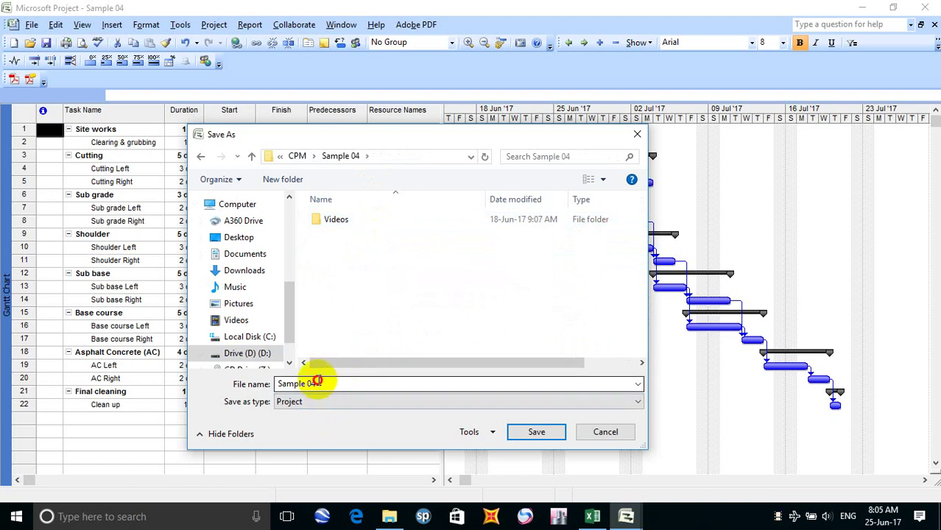
Step: Name the file Asphal Concrete Road and save it as a Project file
drag(316, 381, 278, 384)
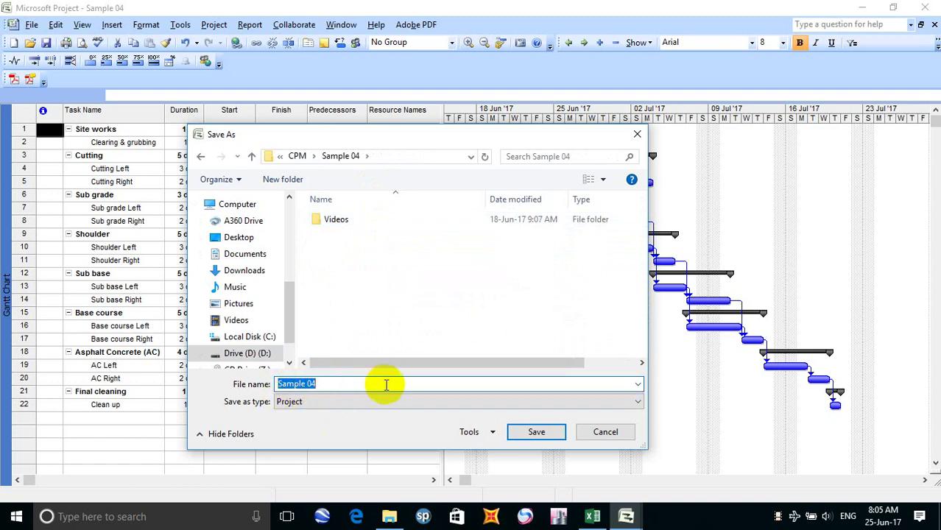
text(a)
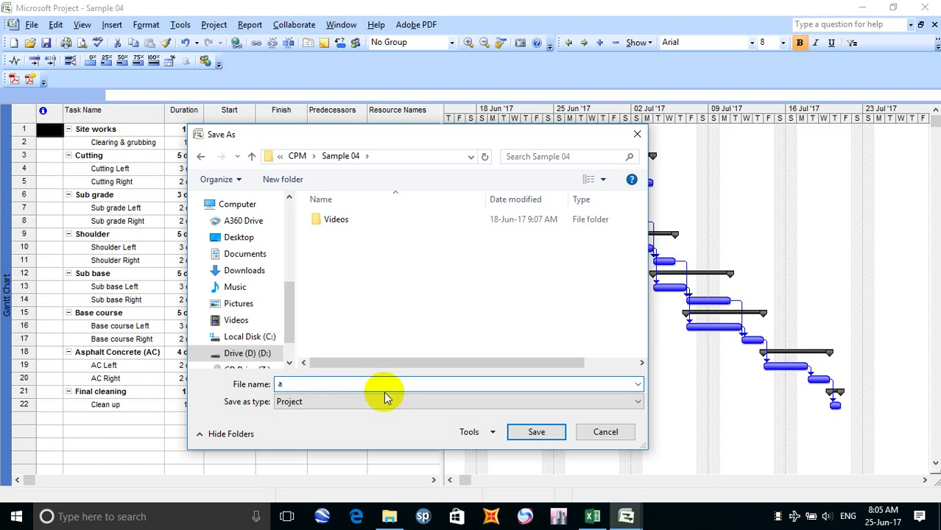
text(Asphal Concrete)
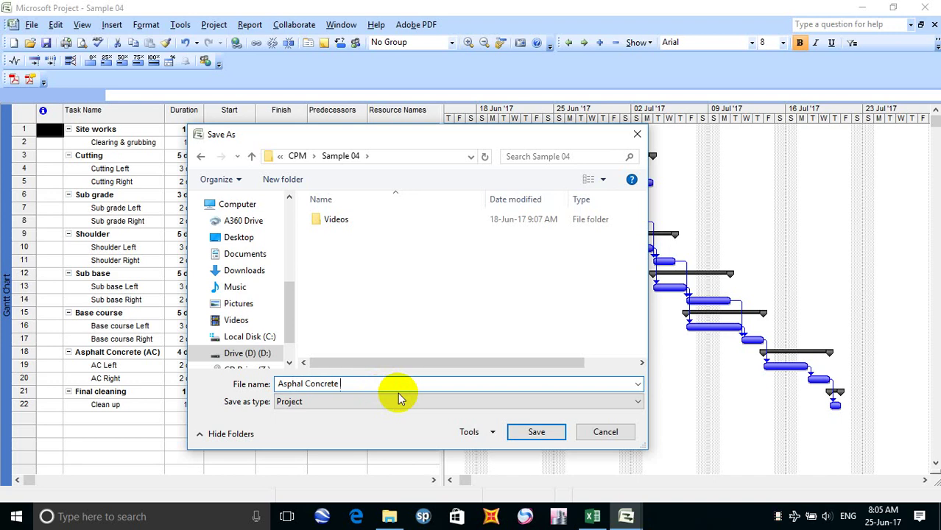
text(Road)
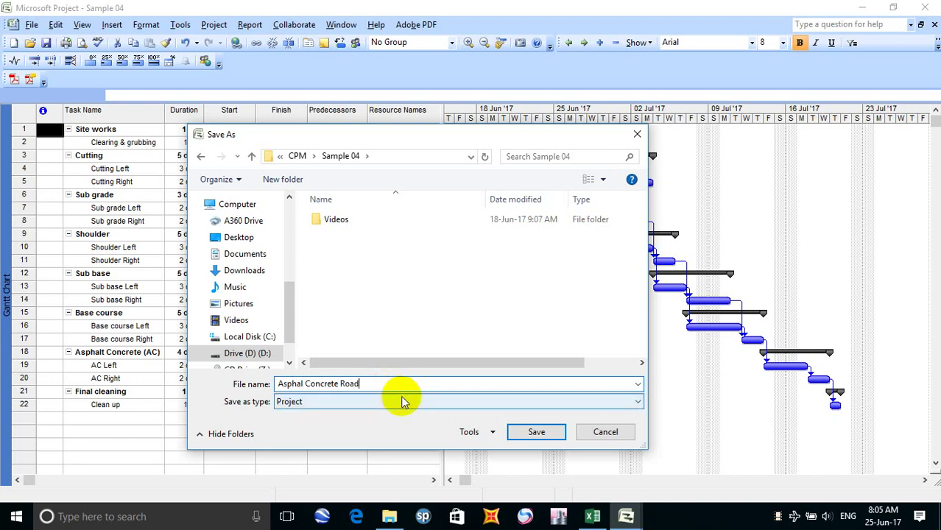
click(535, 434)
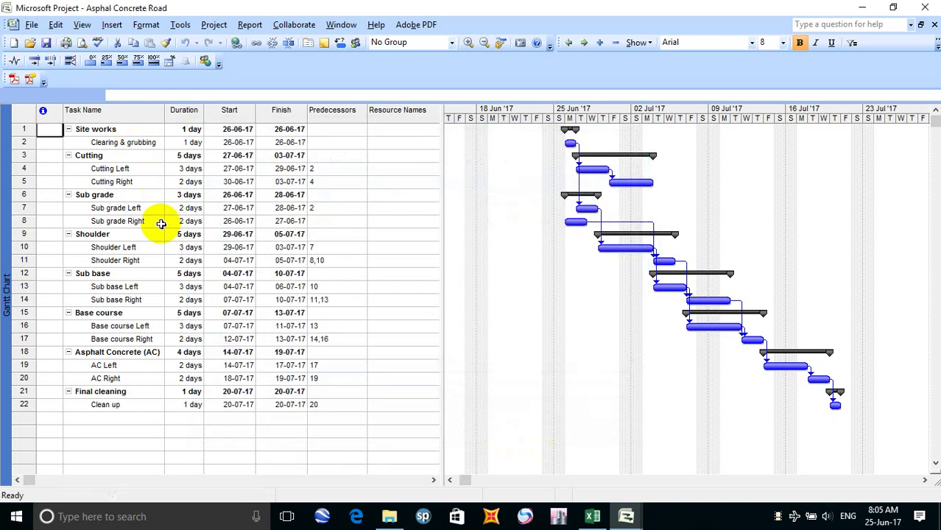
Step: Save the Asphal Concrete Road project again
click(409, 219)
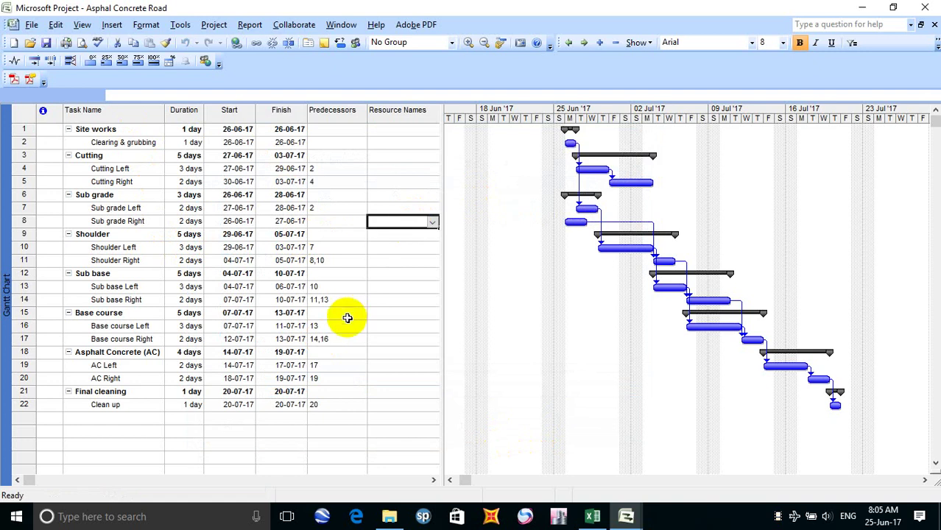
drag(347, 315, 344, 328)
click(370, 431)
click(336, 435)
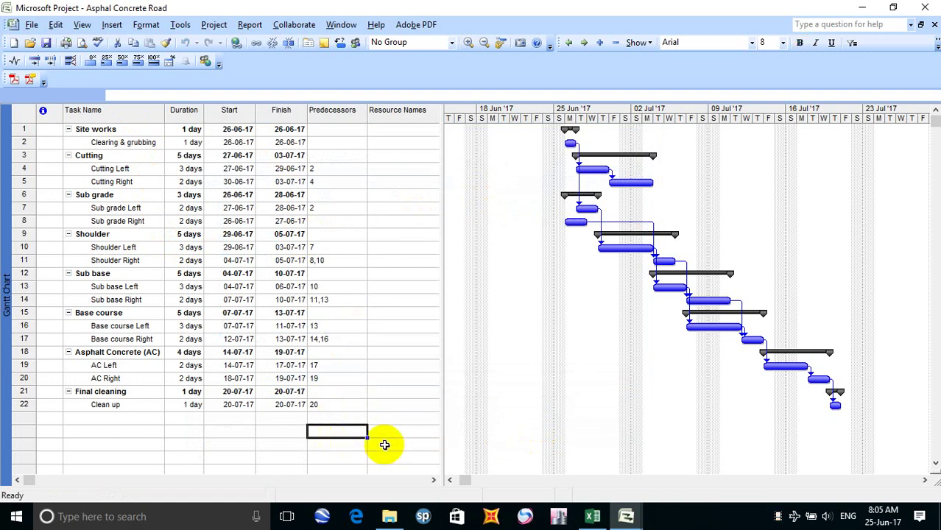
click(45, 44)
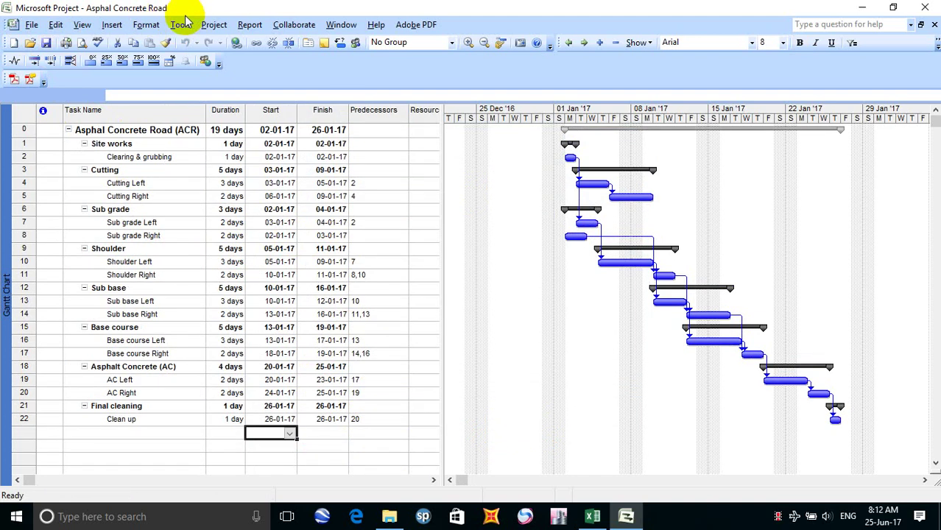
Step: Set the non-working time pattern in the Gantt chart's timescale to a solid fill
click(146, 25)
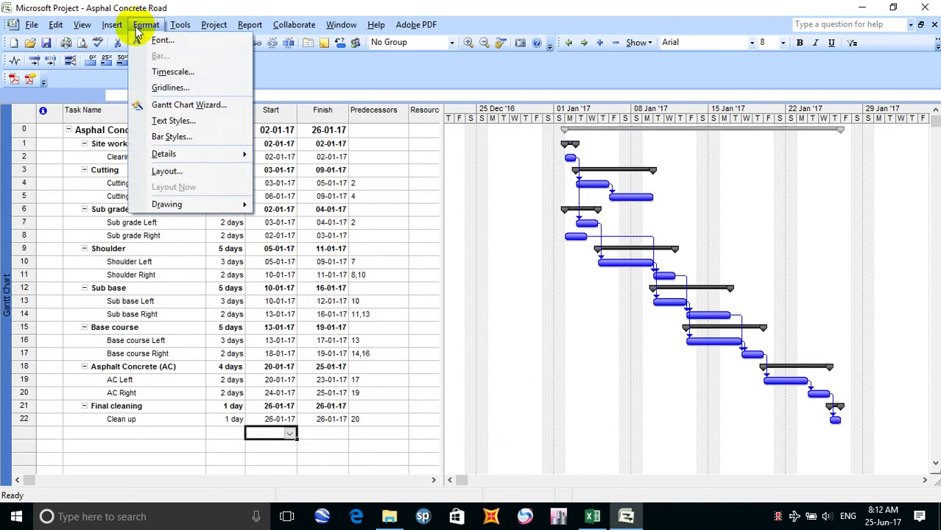
click(202, 74)
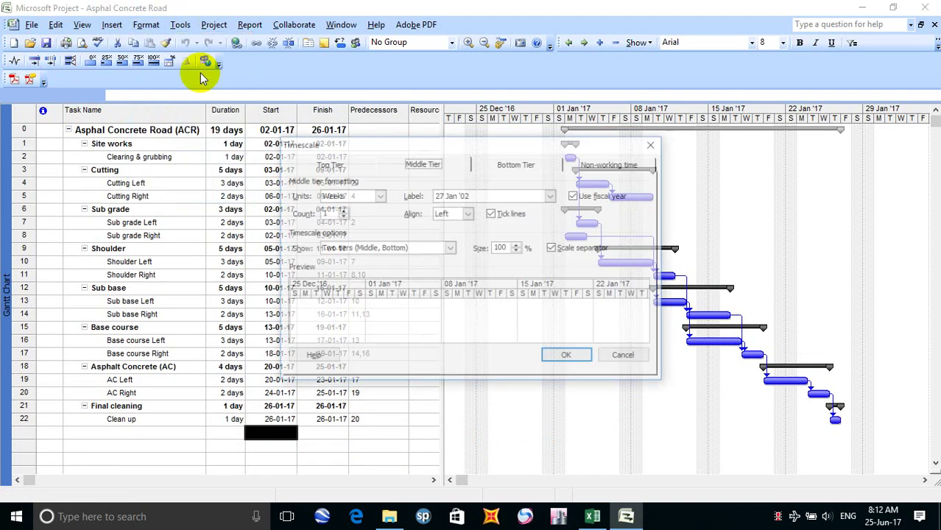
click(598, 165)
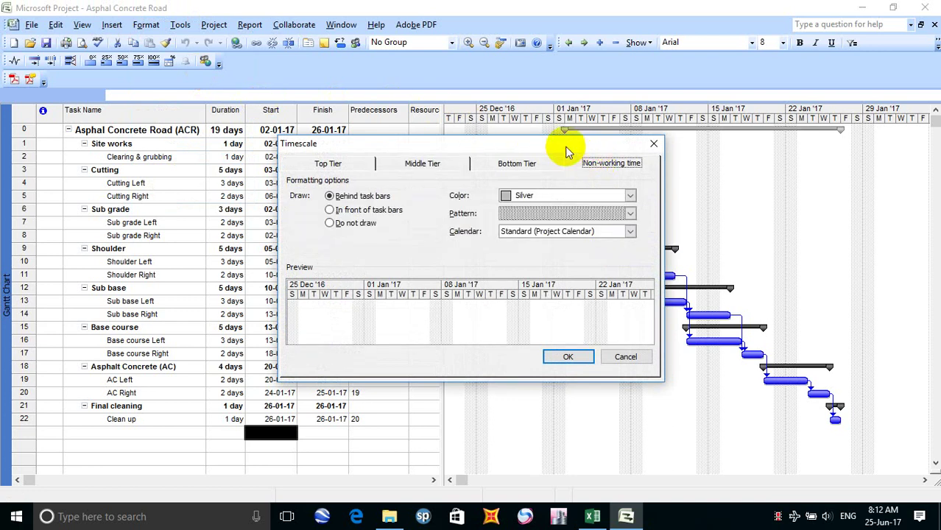
drag(538, 144, 391, 126)
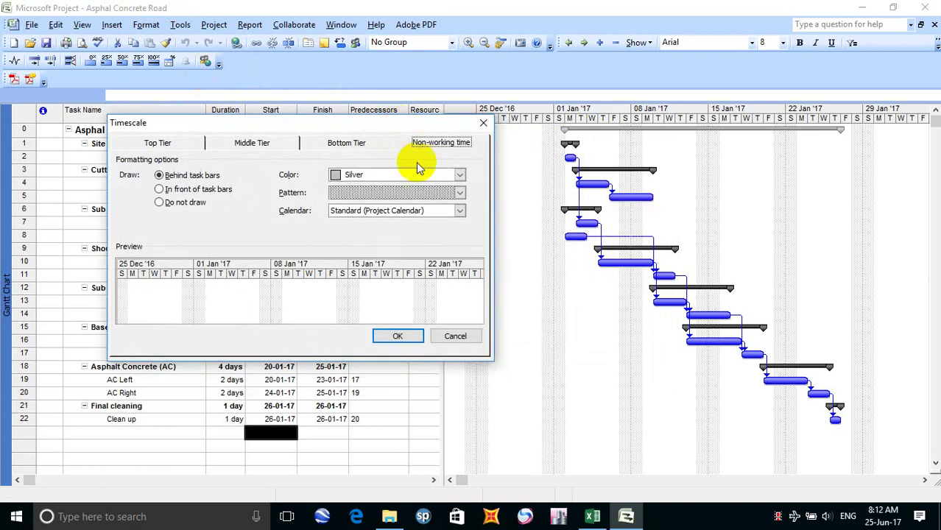
click(459, 177)
click(457, 175)
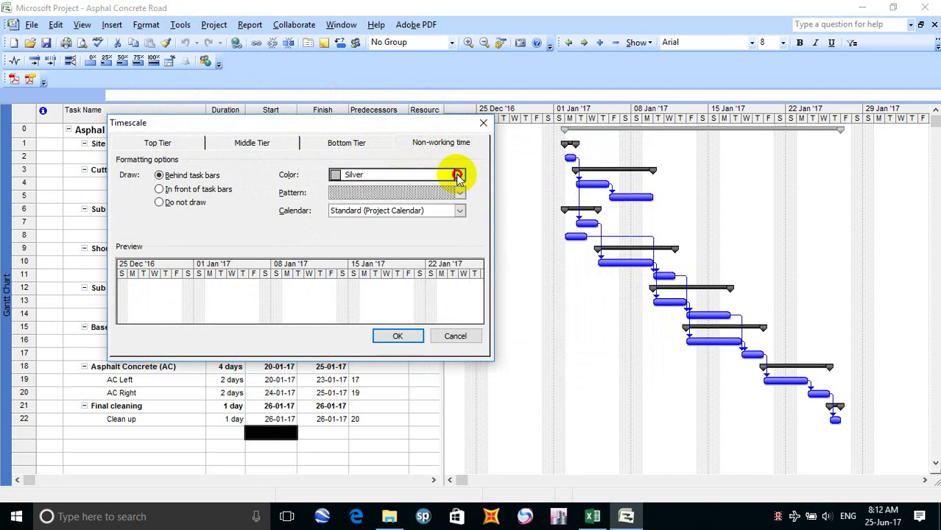
click(458, 193)
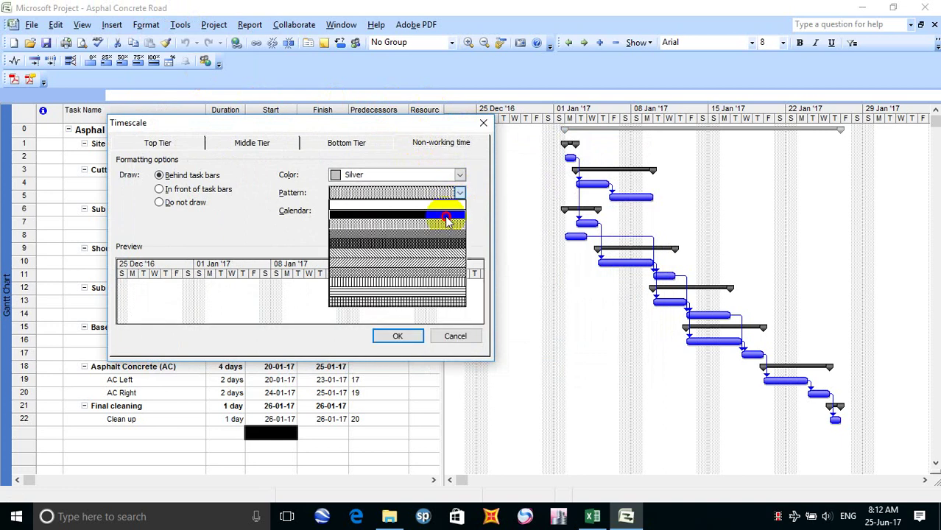
click(446, 215)
click(399, 336)
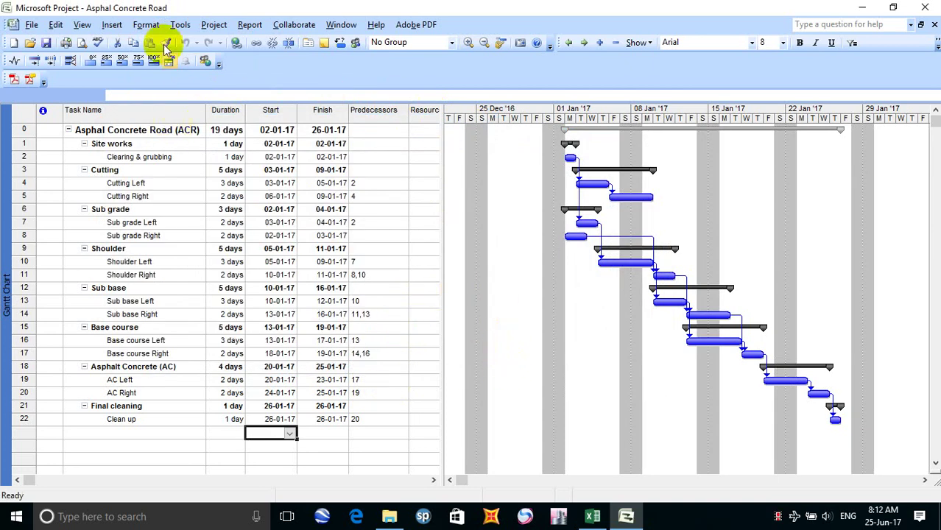
click(180, 24)
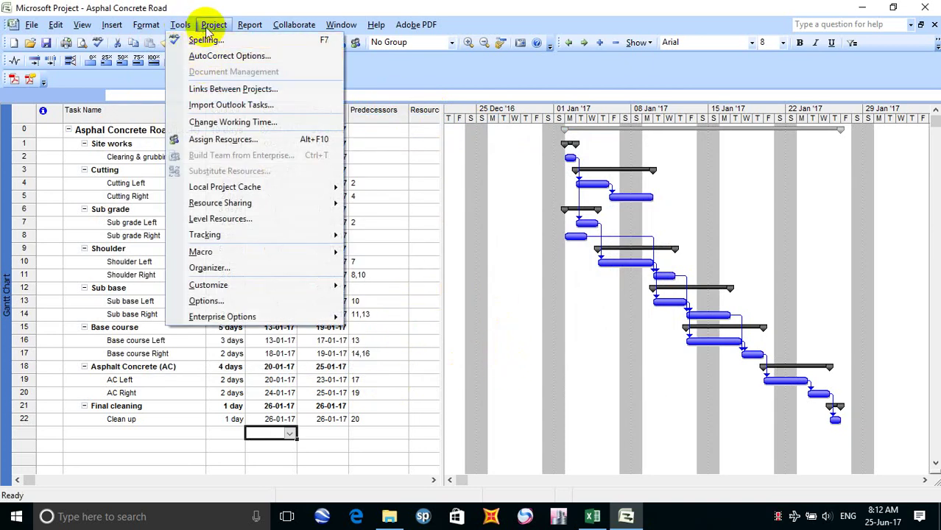
mouse_move(214, 25)
click(296, 169)
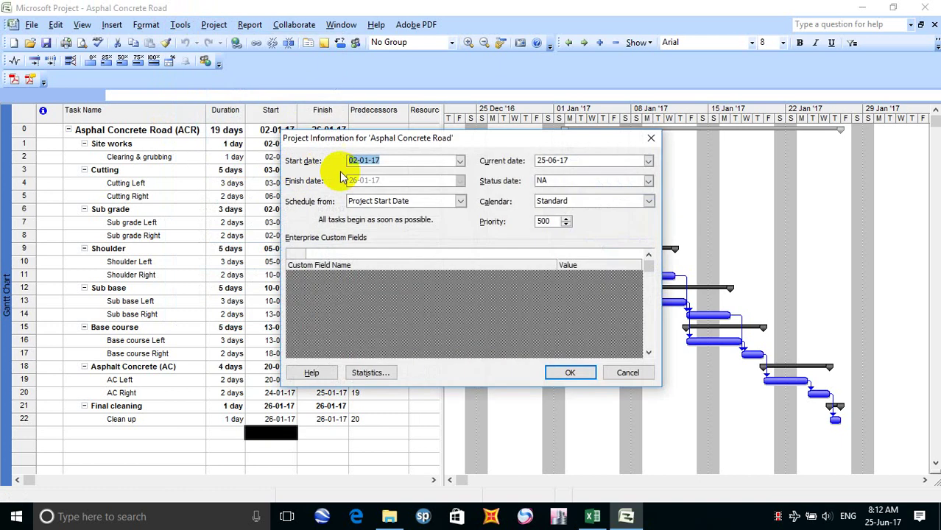
click(665, 123)
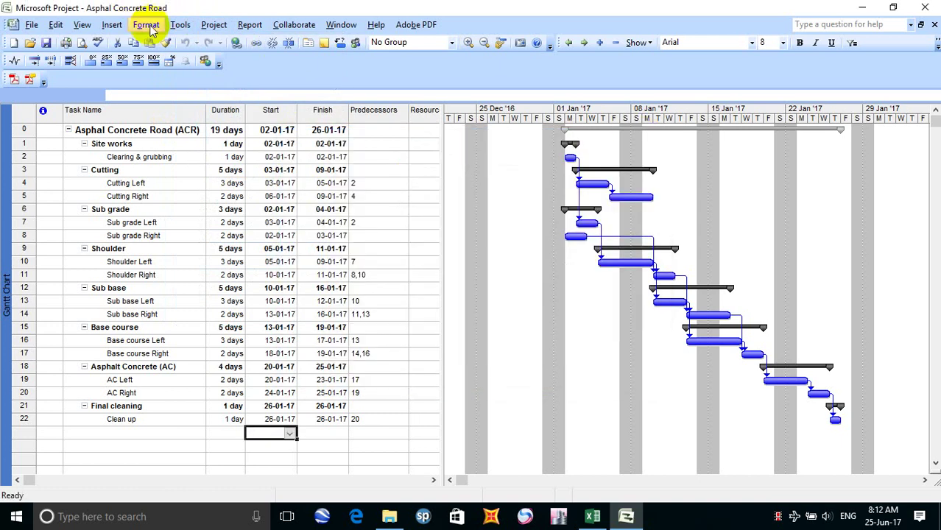
click(145, 24)
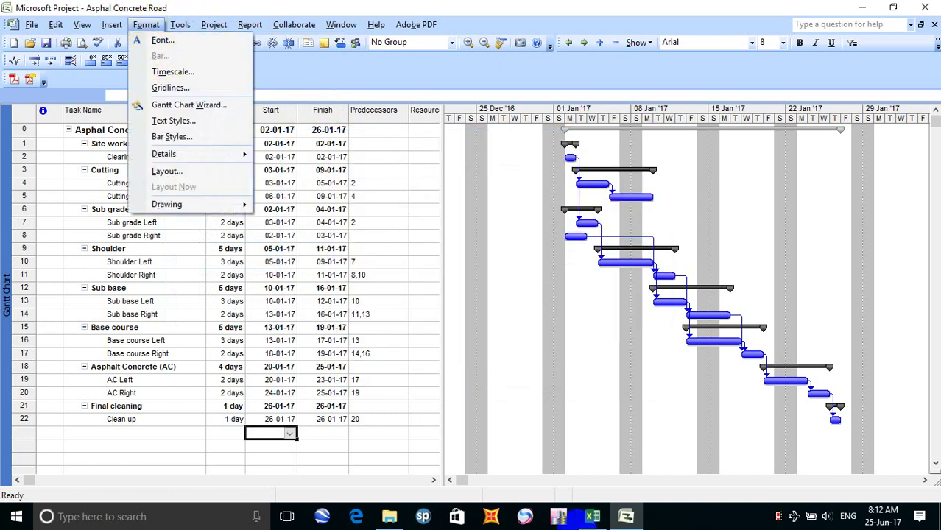
Step: Switch to the Sample 04 workbook in Excel, check item 9 of the MOP sheet's instructions and return to Microsoft Project
click(593, 516)
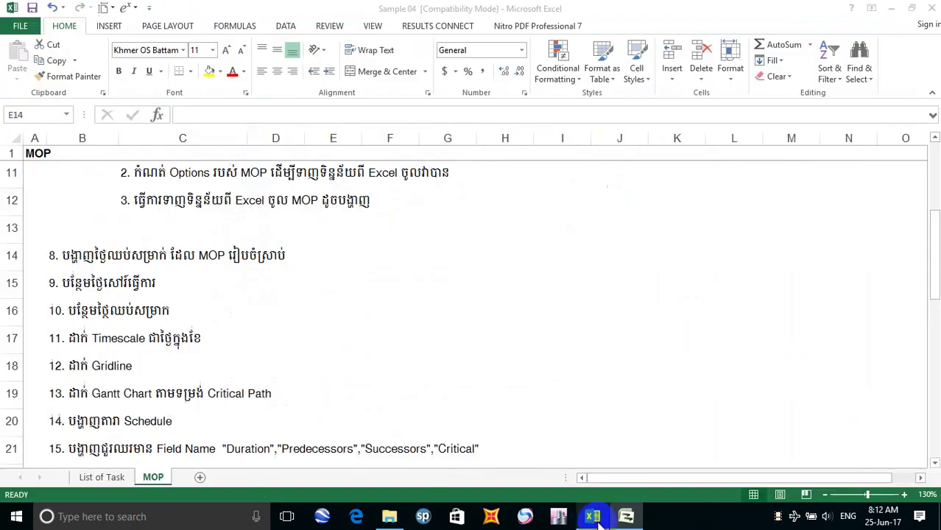
click(121, 288)
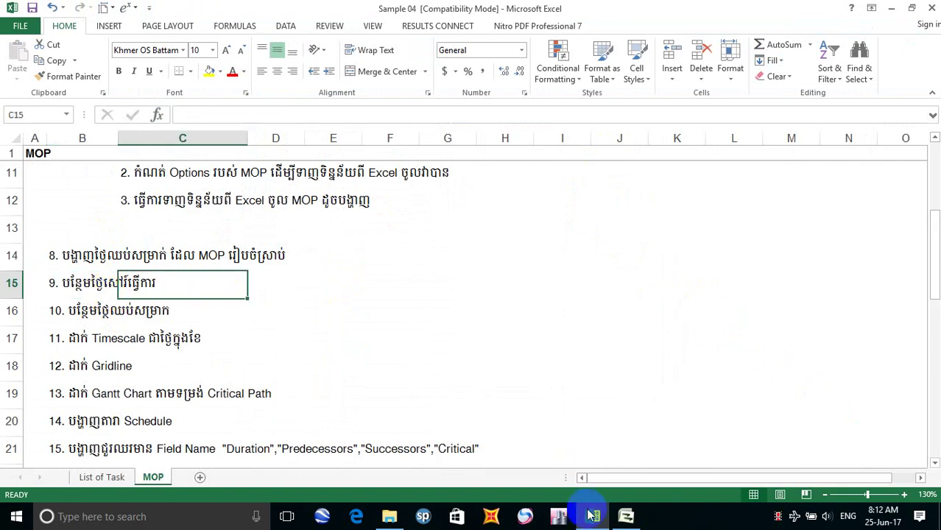
click(630, 516)
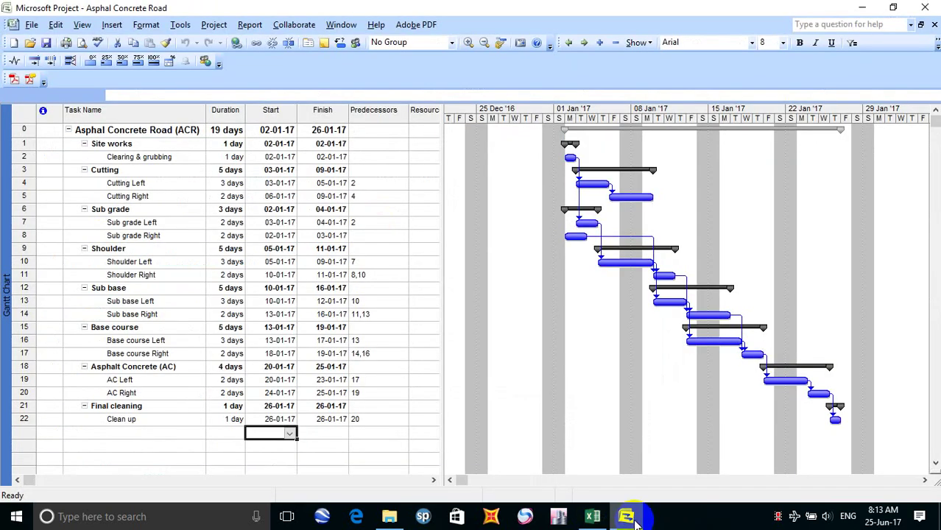
click(597, 519)
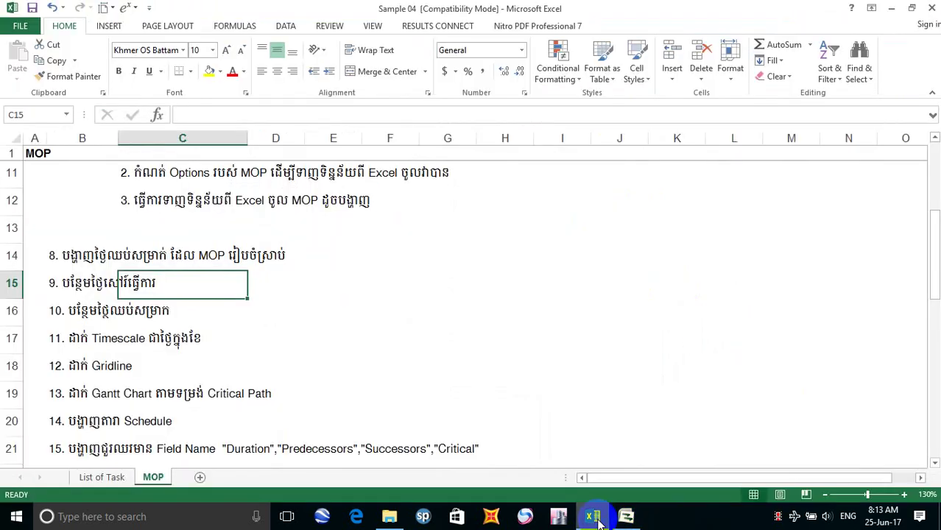
click(596, 519)
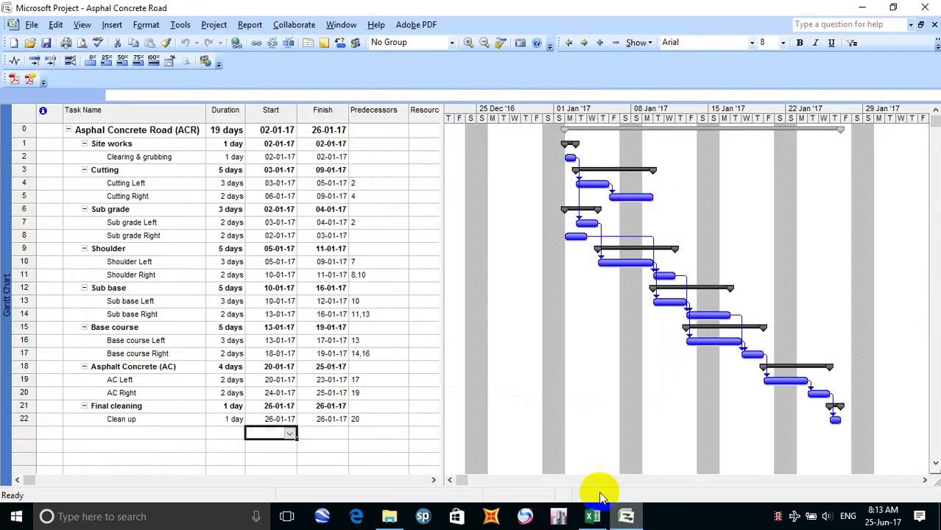
Step: Open the working time settings of the Standard project calendar and show its work weeks
click(150, 26)
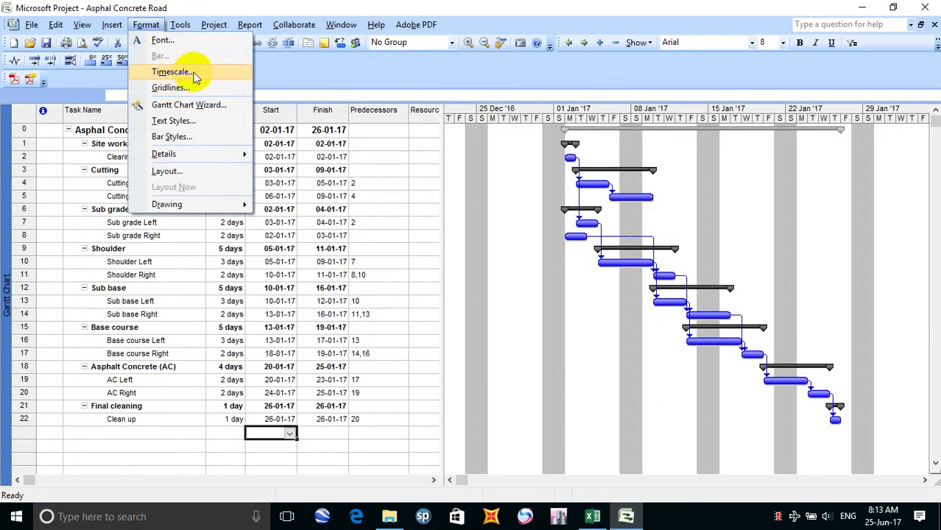
mouse_move(181, 24)
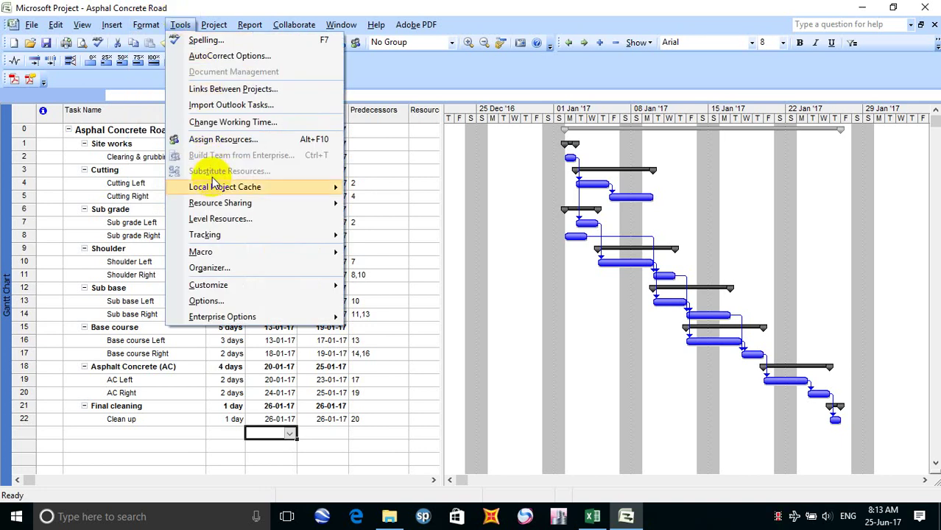
click(256, 125)
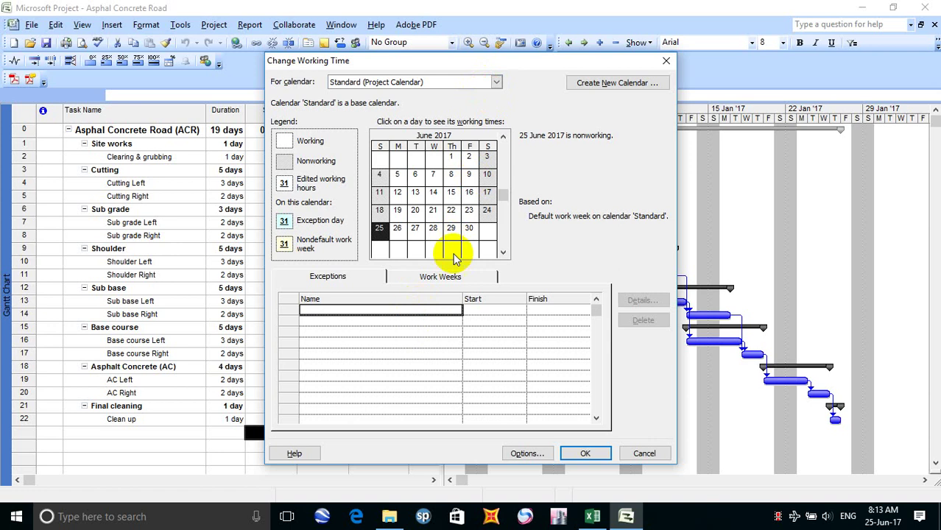
drag(499, 195, 504, 200)
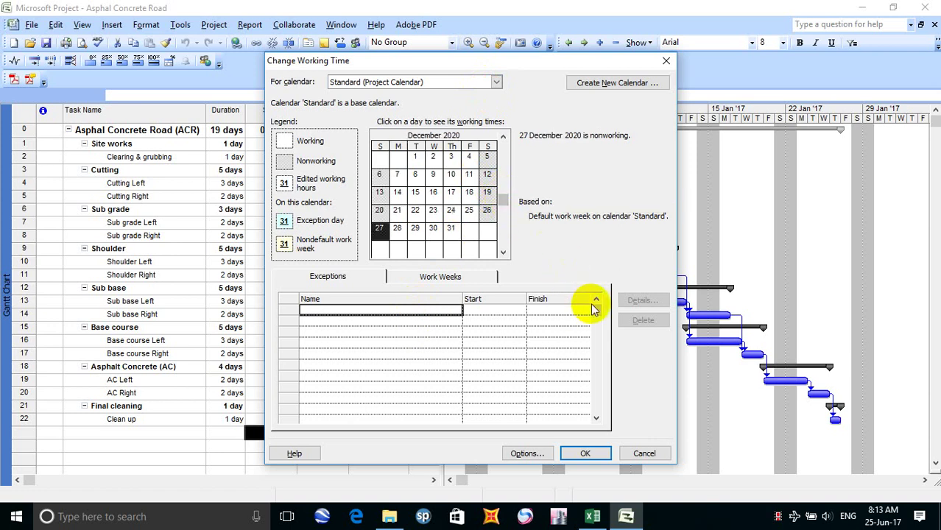
click(441, 278)
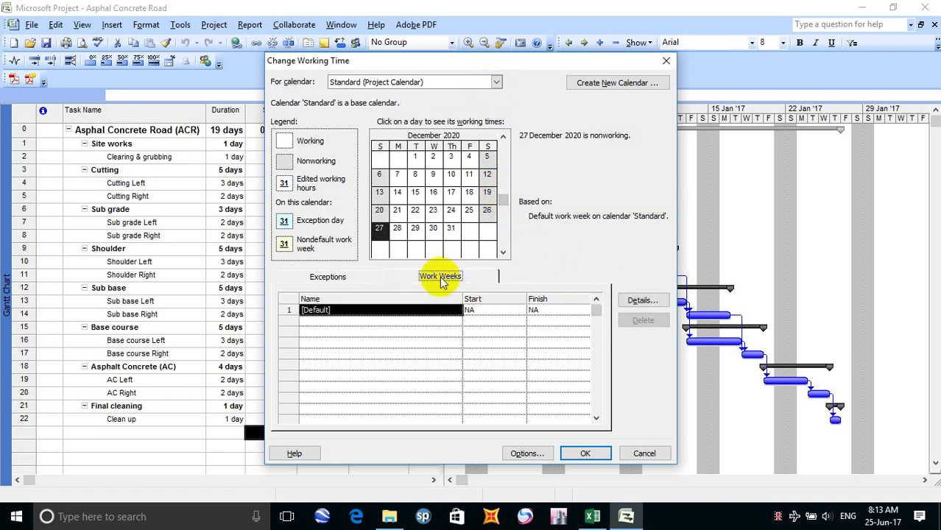
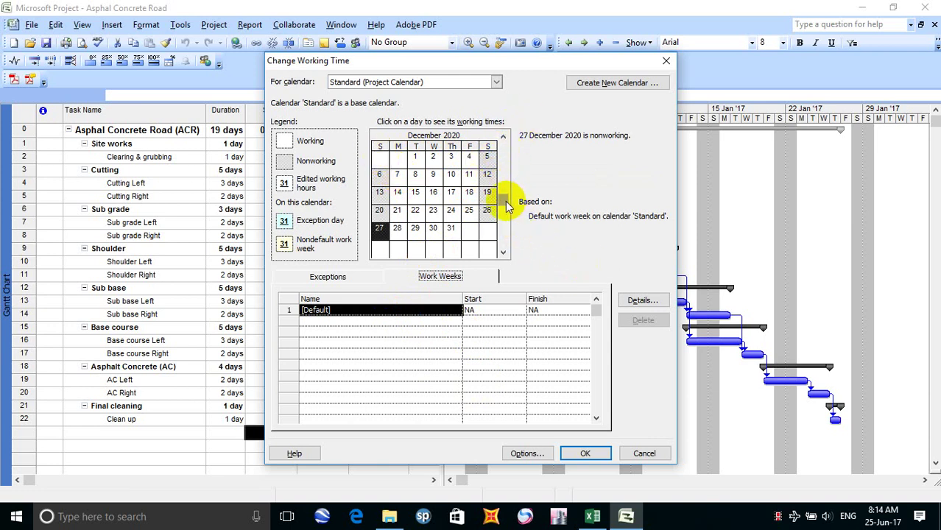
Step: Bring the calendar preview to January 2017 and select Saturday the 7th to check its working time
mouse_move(504, 200)
mouse_down()
mouse_move(503, 145)
mouse_move(501, 199)
mouse_up()
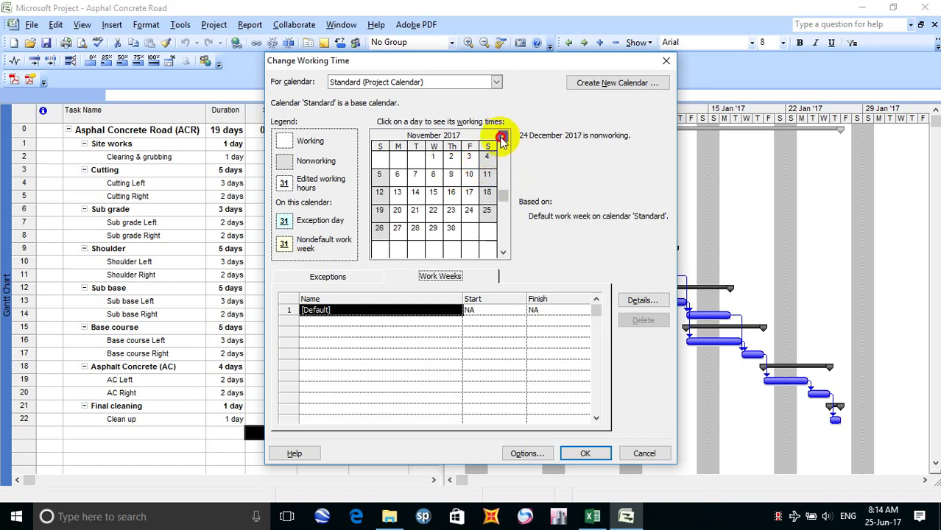
click(503, 138)
click(503, 139)
click(503, 138)
click(503, 138)
click(503, 138)
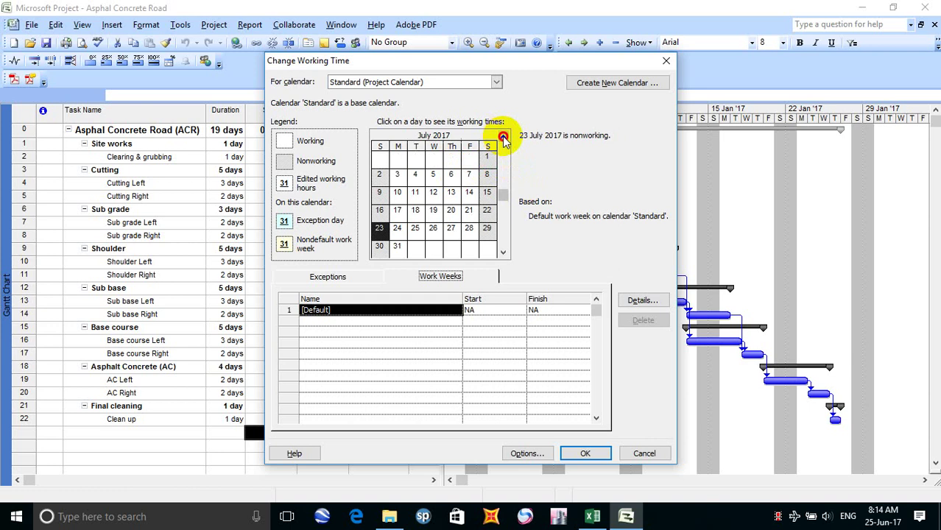
click(503, 139)
click(503, 138)
click(503, 139)
click(503, 139)
click(503, 139)
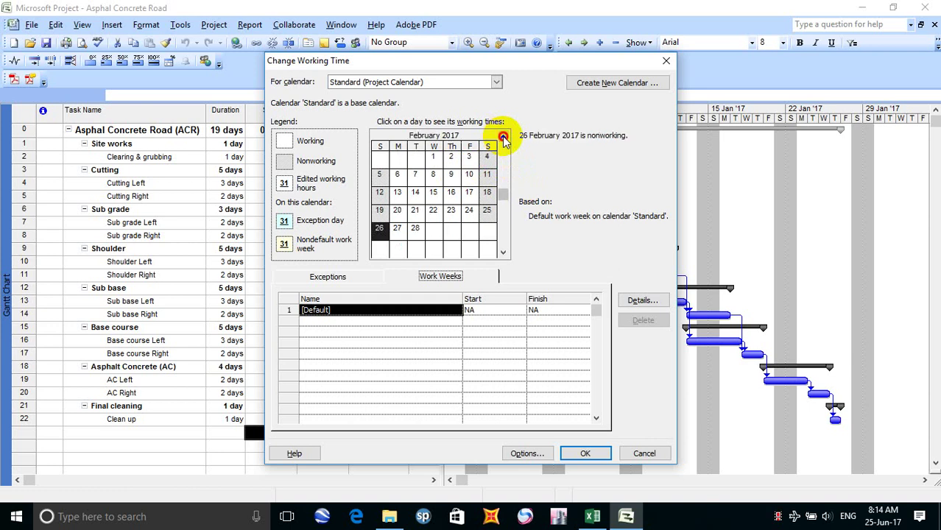
click(503, 139)
click(502, 138)
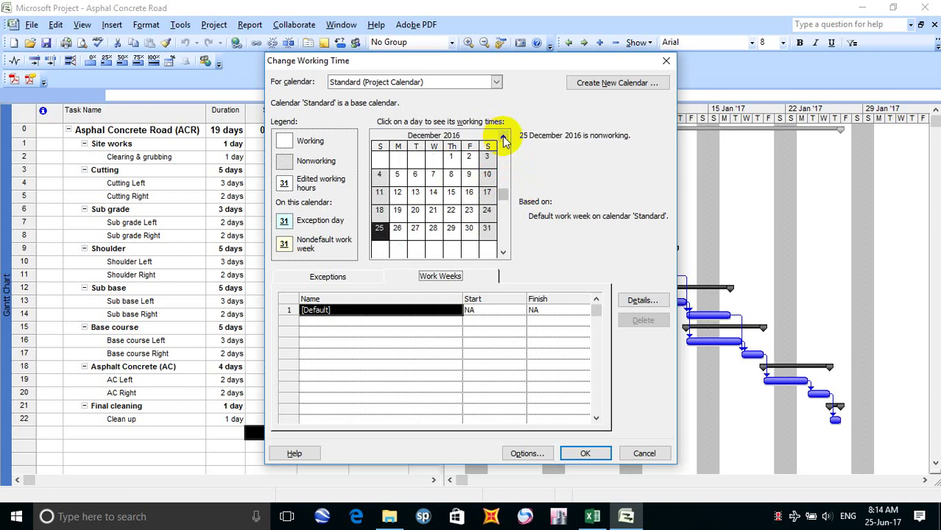
click(503, 250)
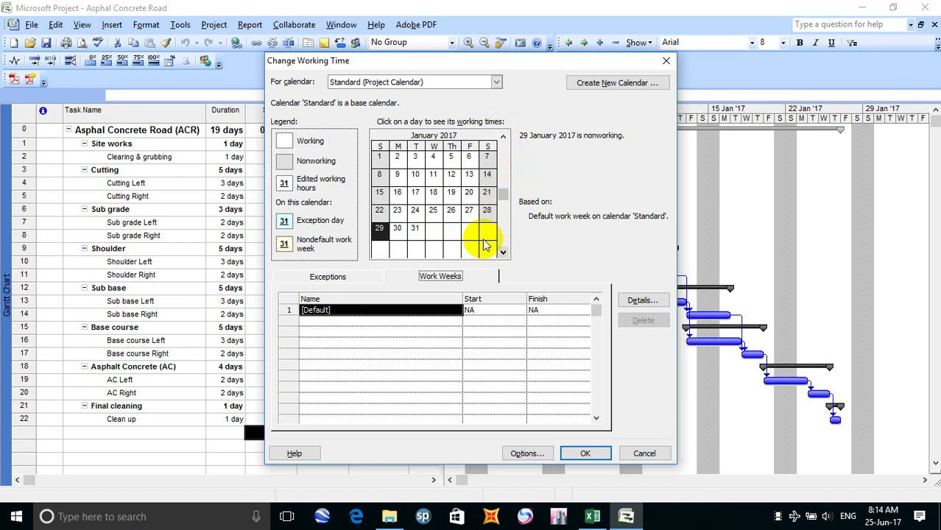
click(487, 160)
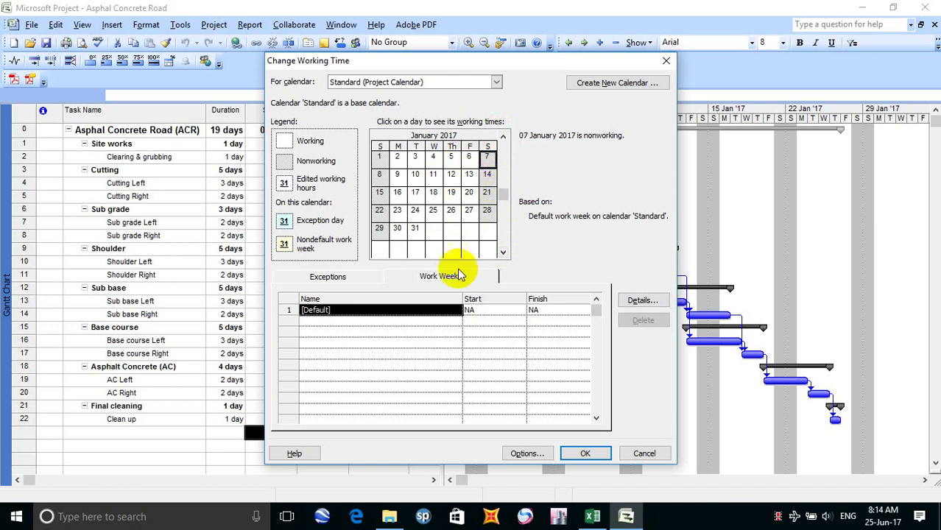
Step: Examine the working time details of the Standard calendar's [Default] work week
click(370, 308)
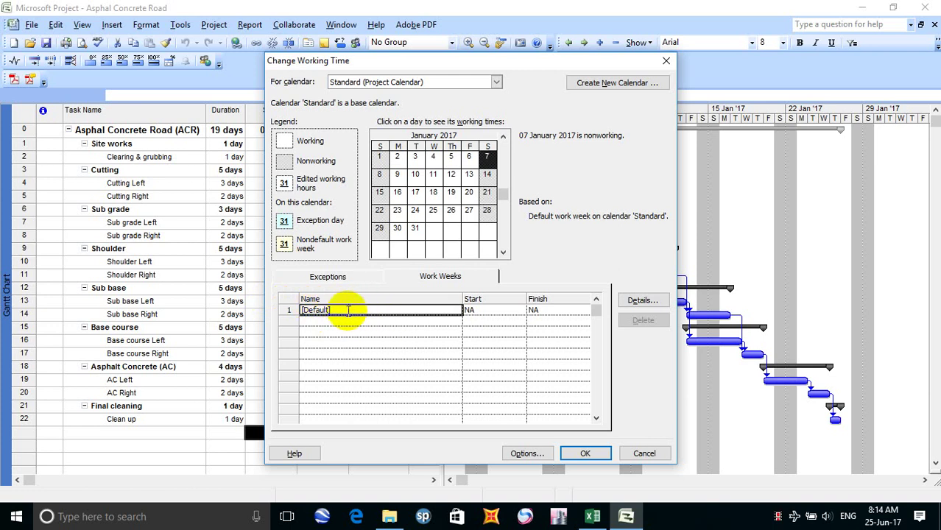
double_click(344, 313)
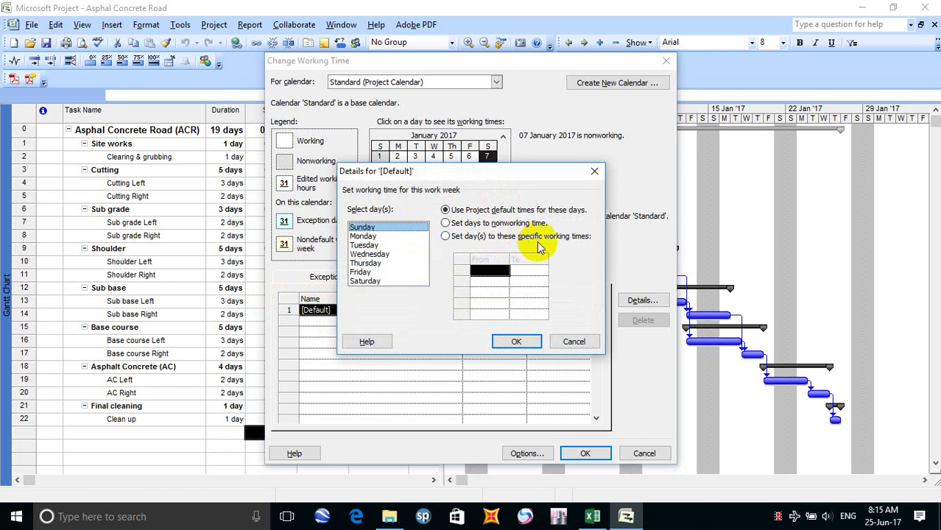
click(523, 339)
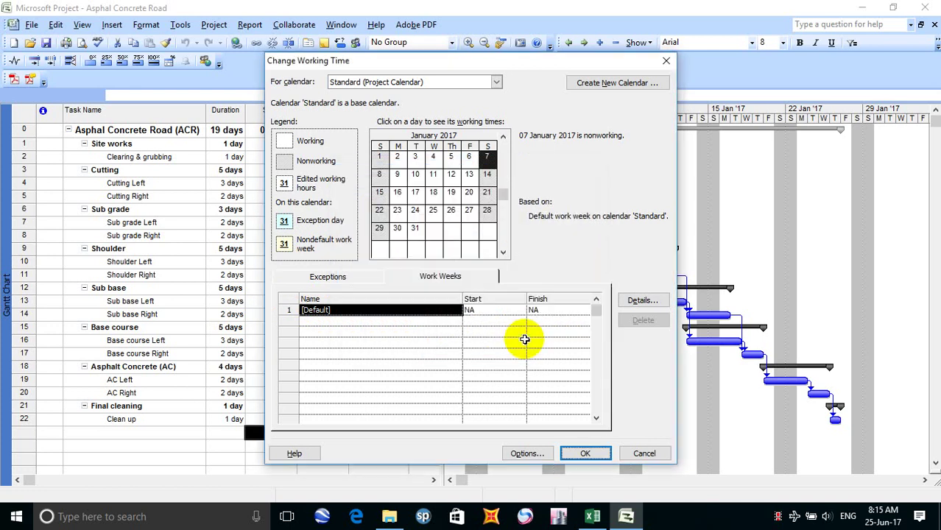
double_click(360, 315)
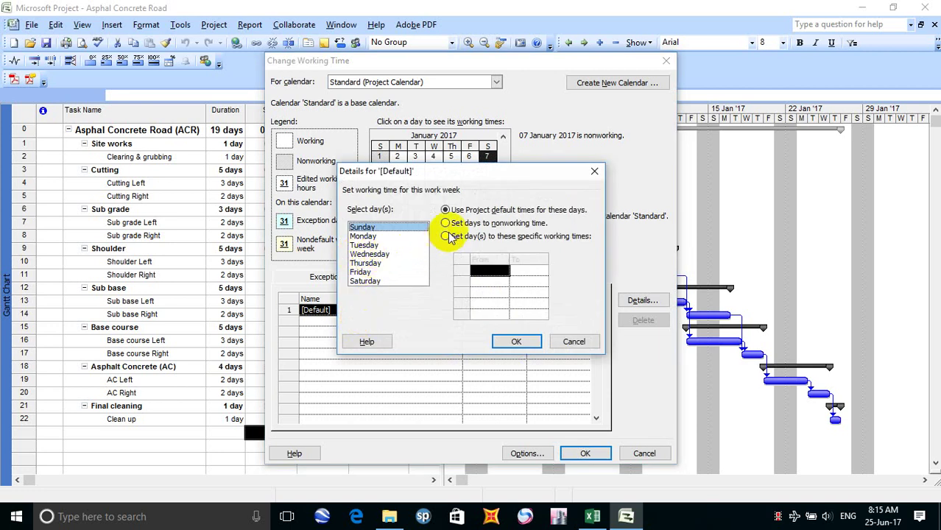
click(515, 342)
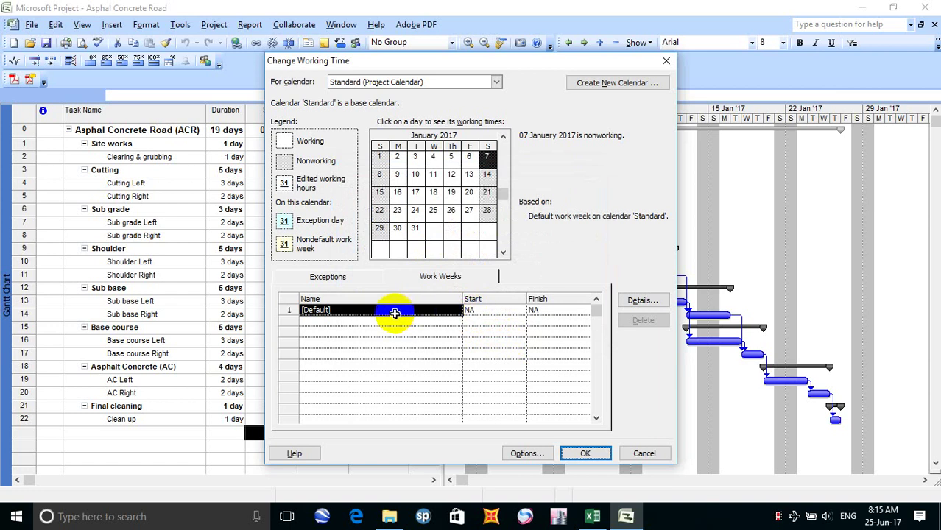
click(350, 310)
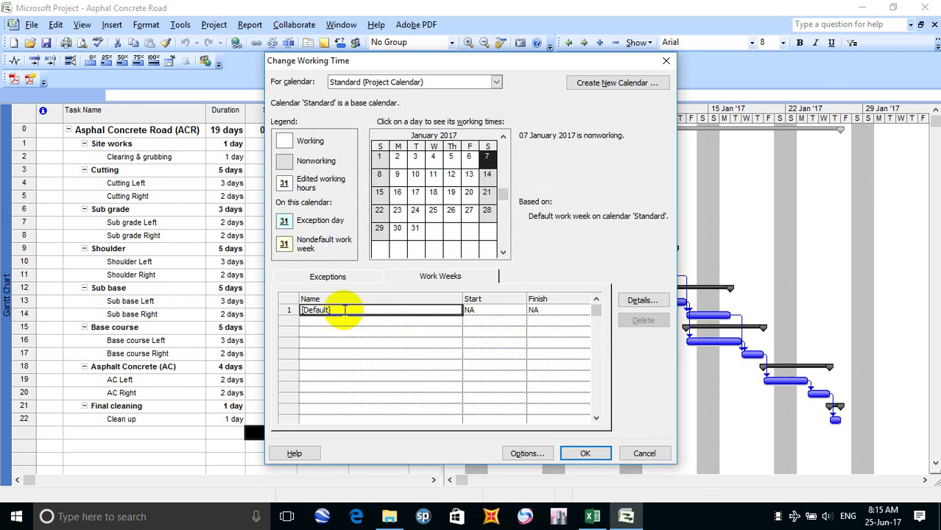
click(446, 274)
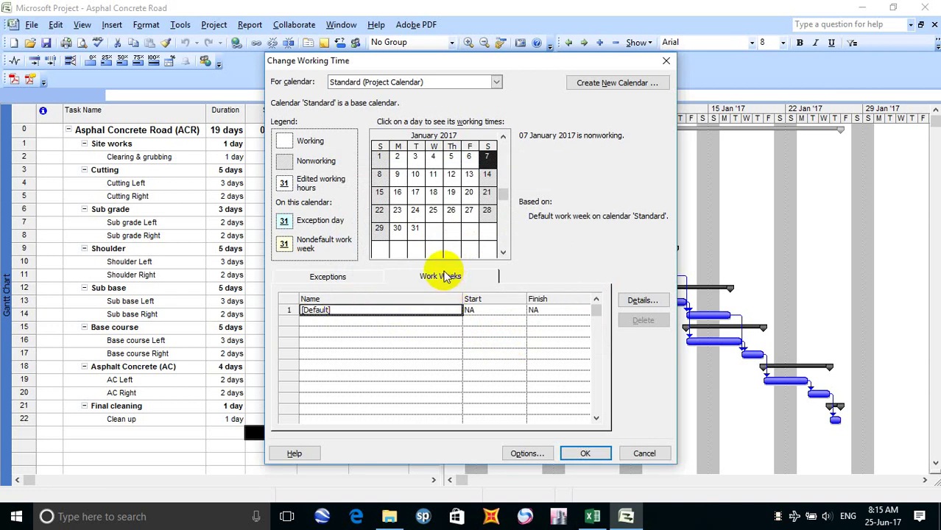
click(420, 325)
click(418, 310)
click(447, 279)
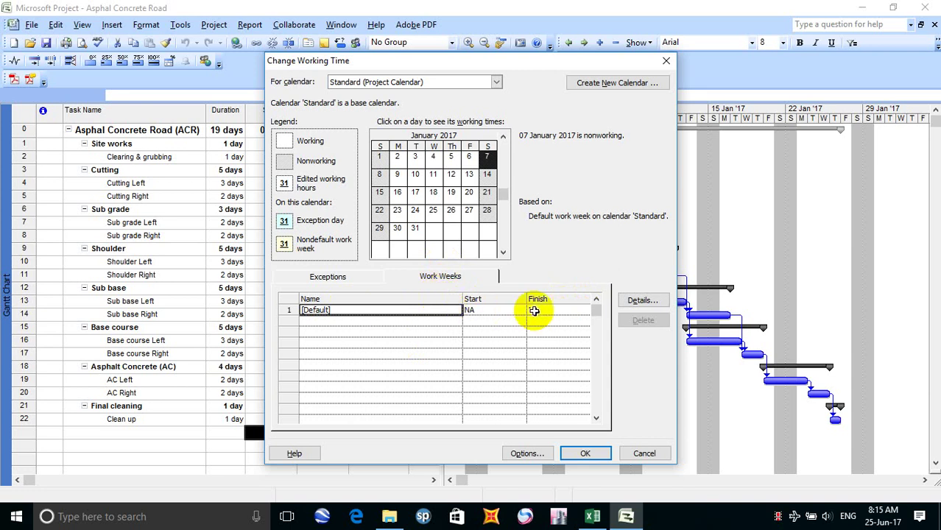
Step: Set Saturday in the [Default] work week to specific working times, from 7:00 AM to 8:00 AM
click(625, 302)
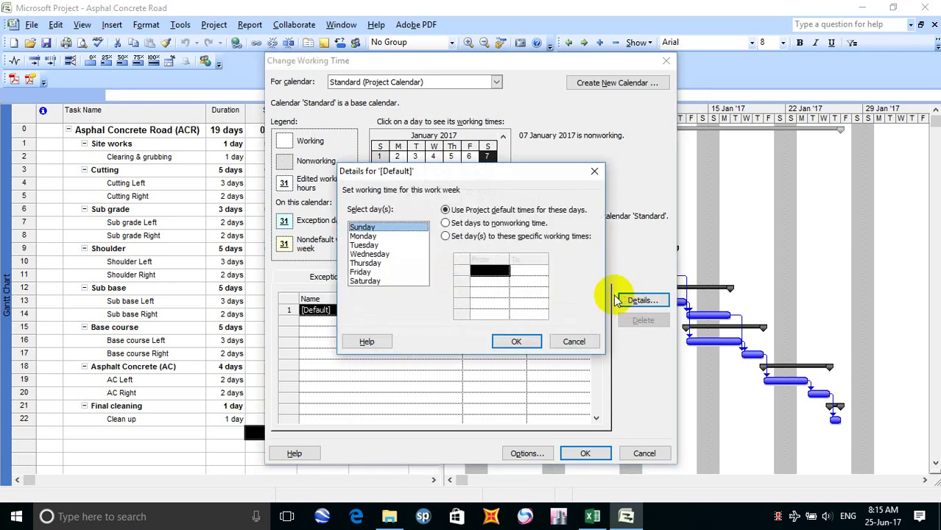
click(369, 281)
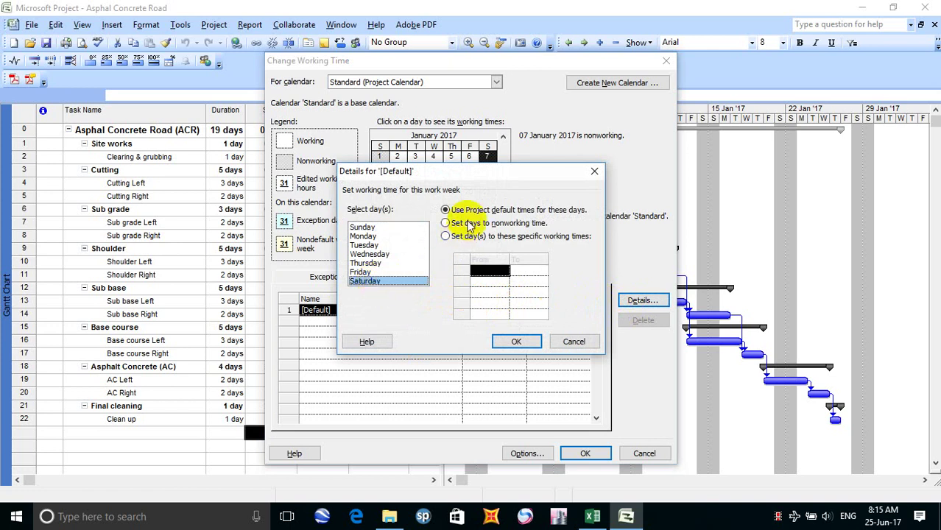
click(446, 236)
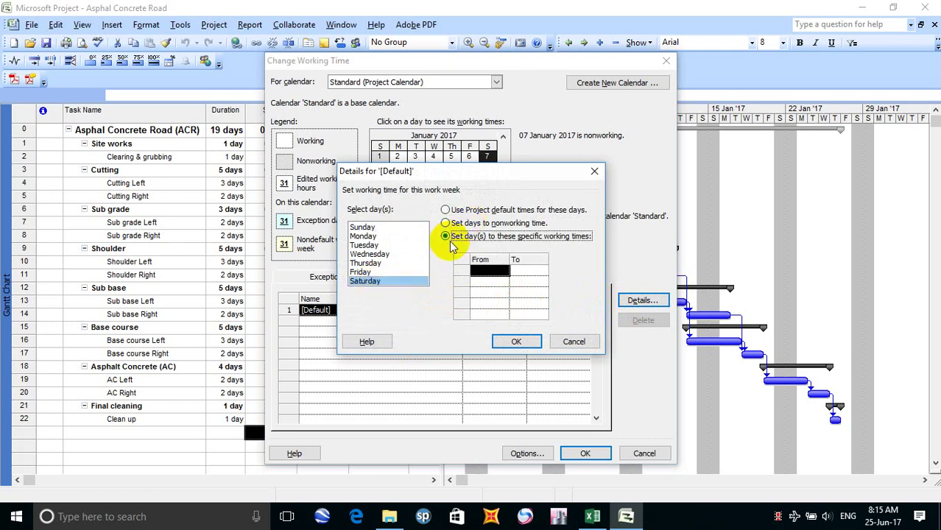
click(479, 273)
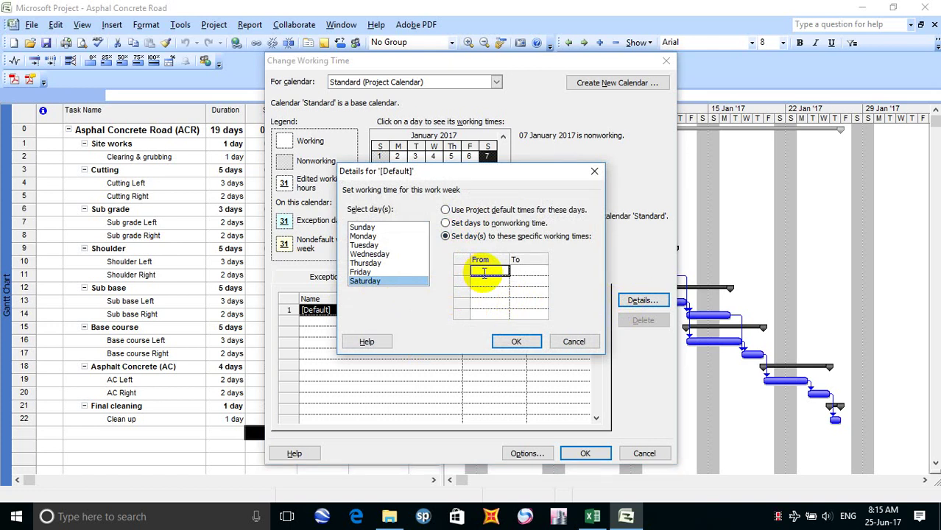
text(7)
click(529, 271)
text(8)
key(Return)
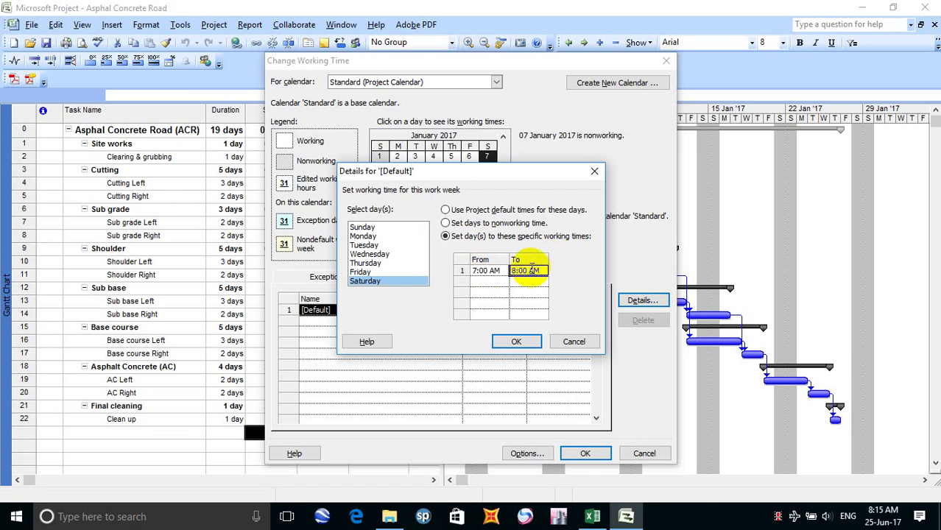
Step: Change Saturday's first working period to run from 8:00 AM to 12:00 PM
click(482, 272)
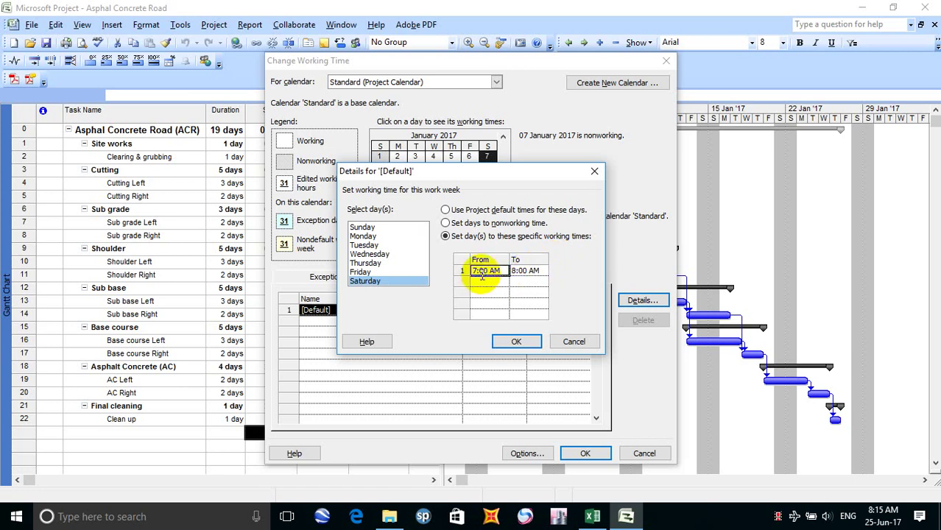
text(8)
click(523, 271)
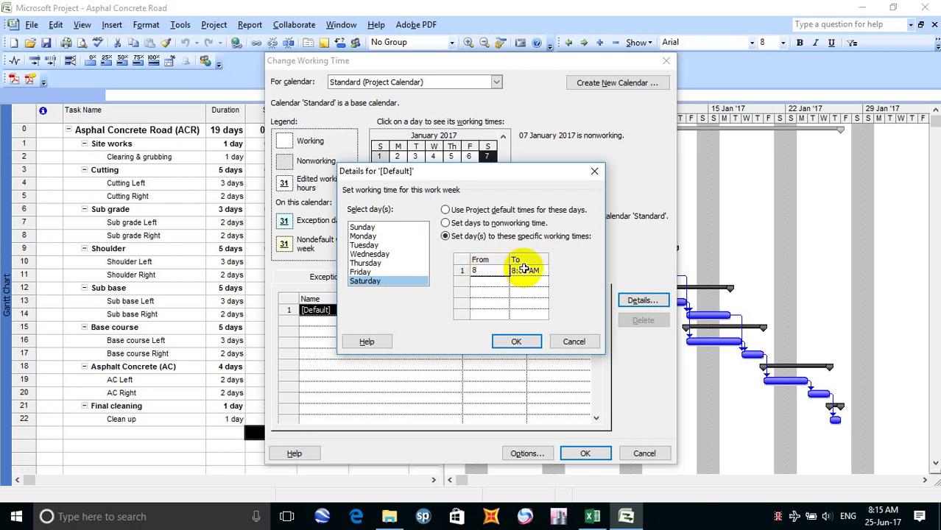
text(9)
key(Return)
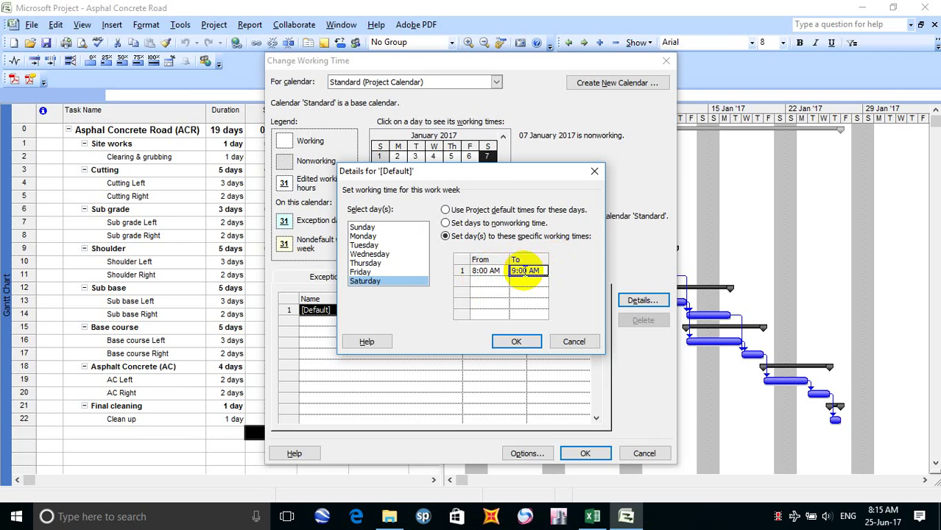
text(12)
key(Return)
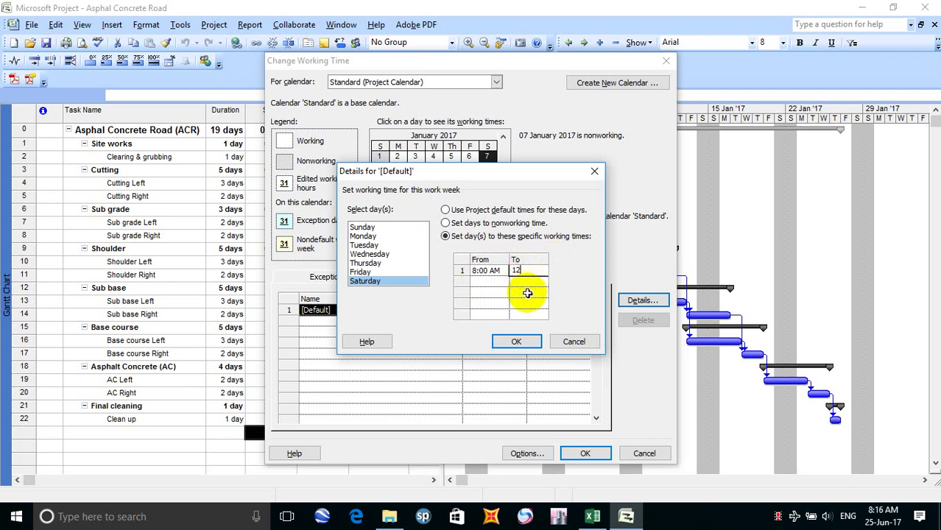
click(478, 285)
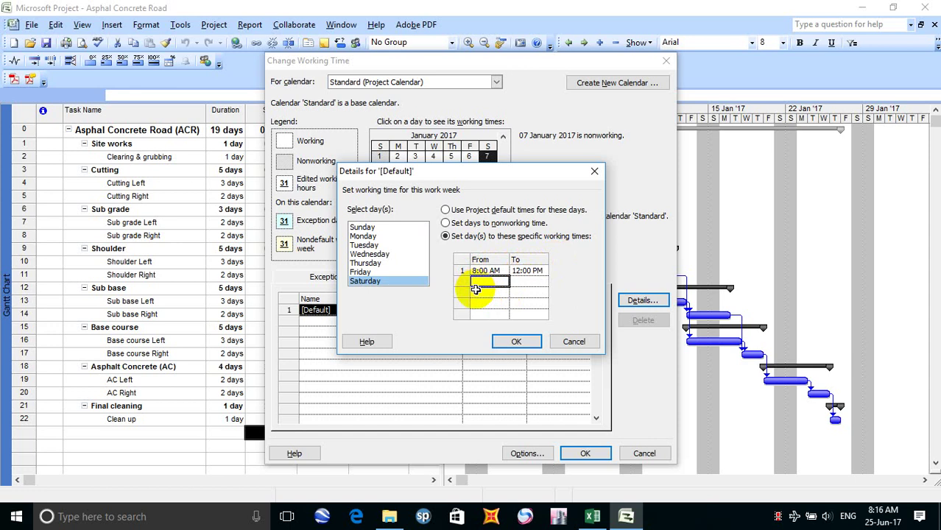
Step: Apply Saturday's new working time to the Standard calendar and return to the Gantt chart
click(531, 342)
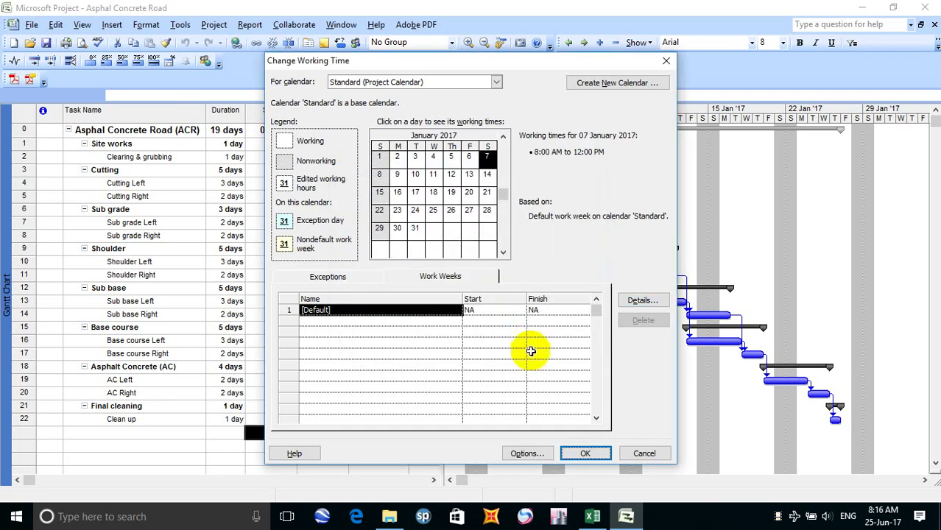
click(585, 453)
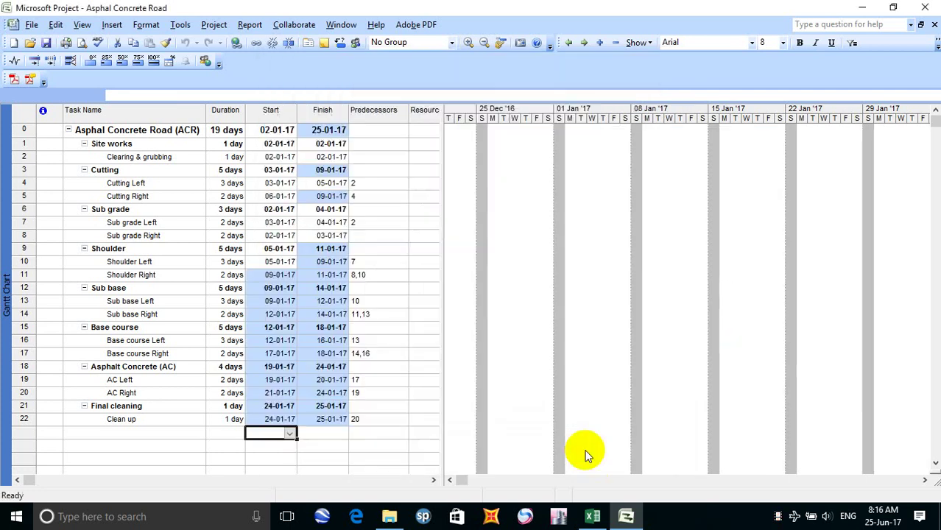
click(162, 27)
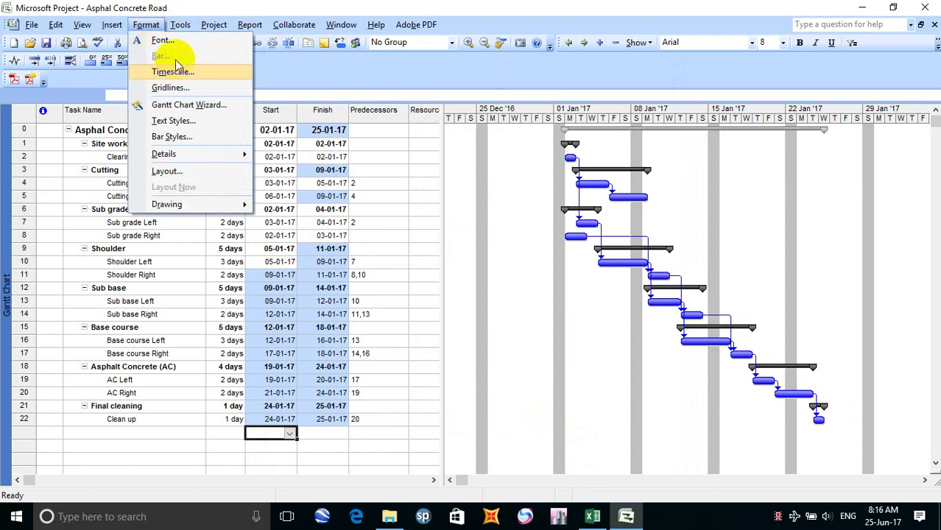
click(181, 71)
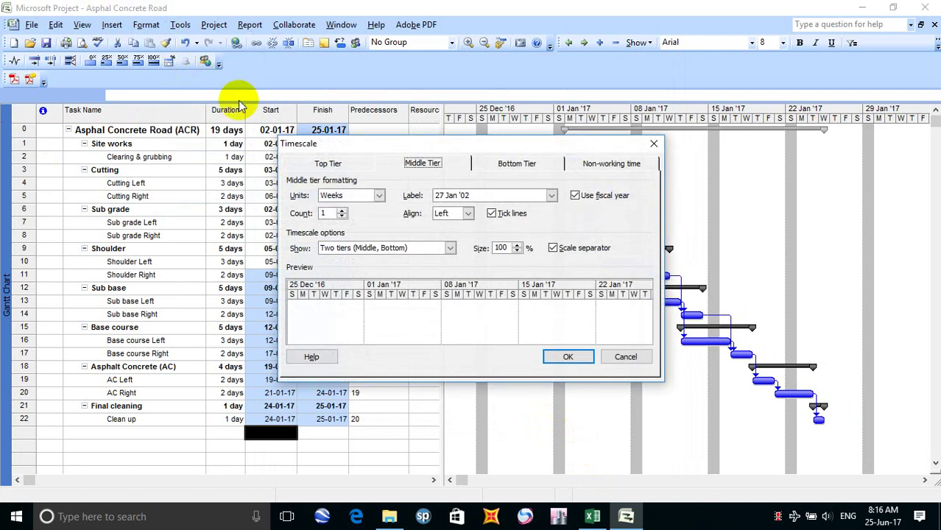
click(627, 357)
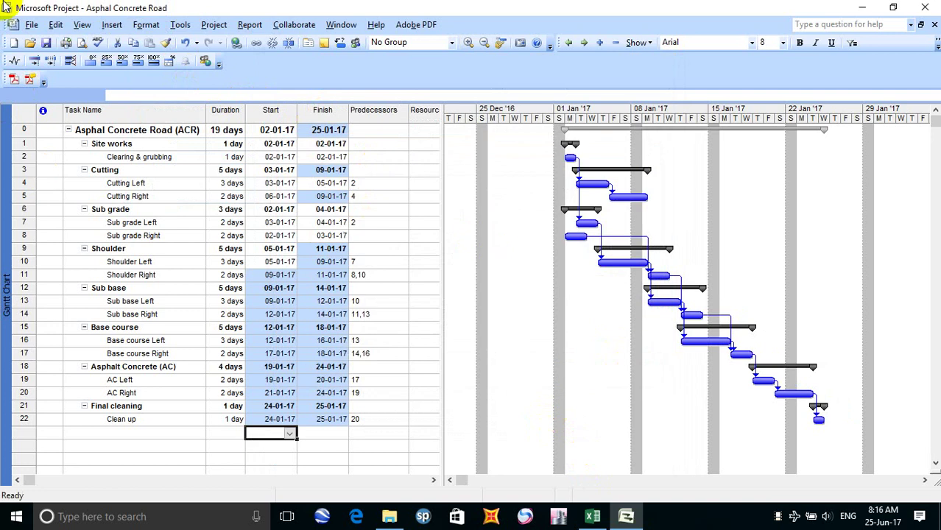
Step: Reopen the project's working time settings and bring up the details of the Standard calendar's [Default] work week
click(180, 25)
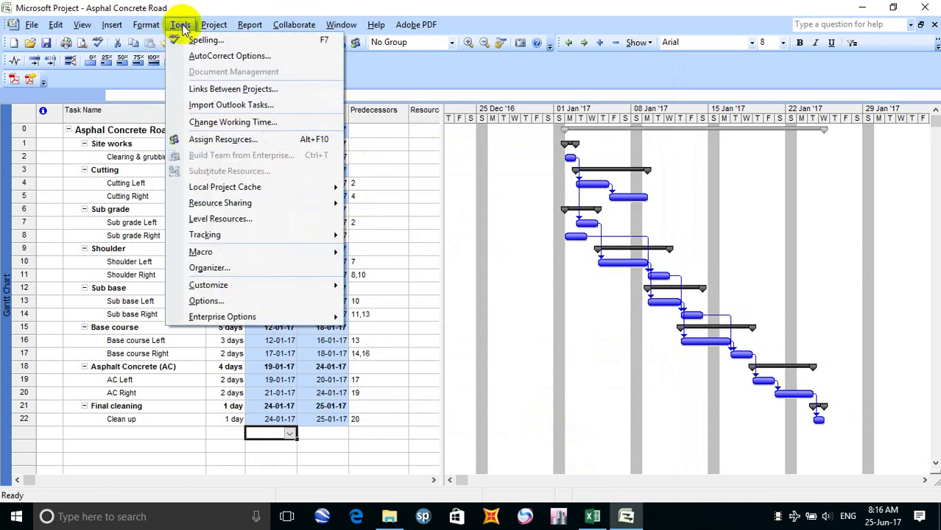
click(253, 123)
drag(450, 60, 292, 9)
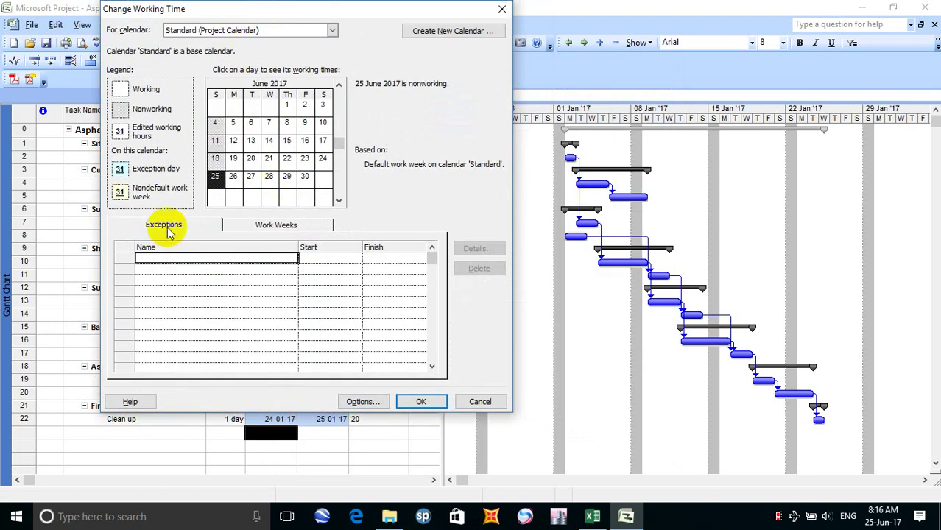
click(289, 225)
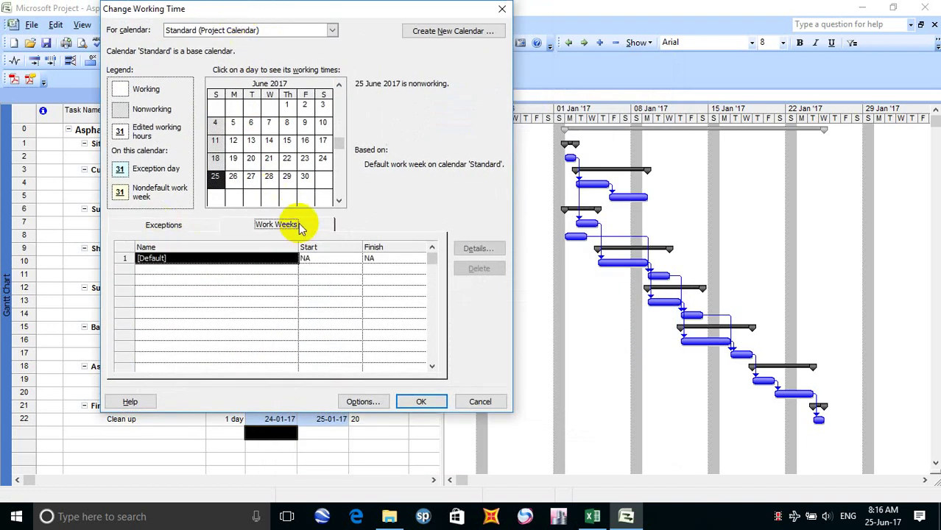
click(156, 231)
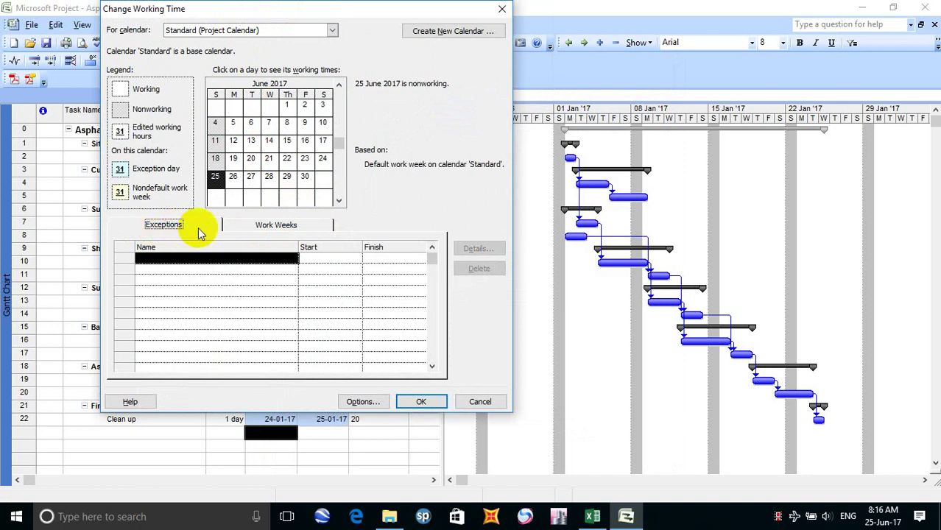
click(277, 229)
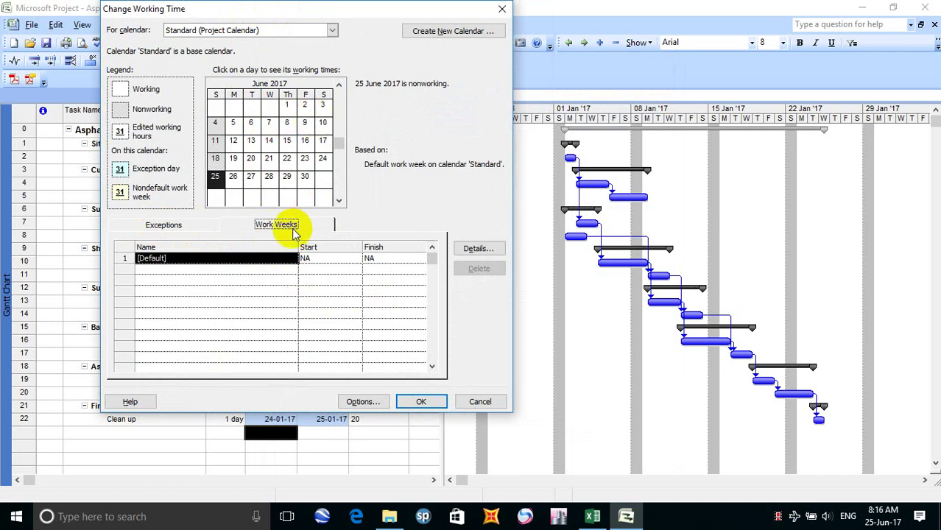
click(270, 259)
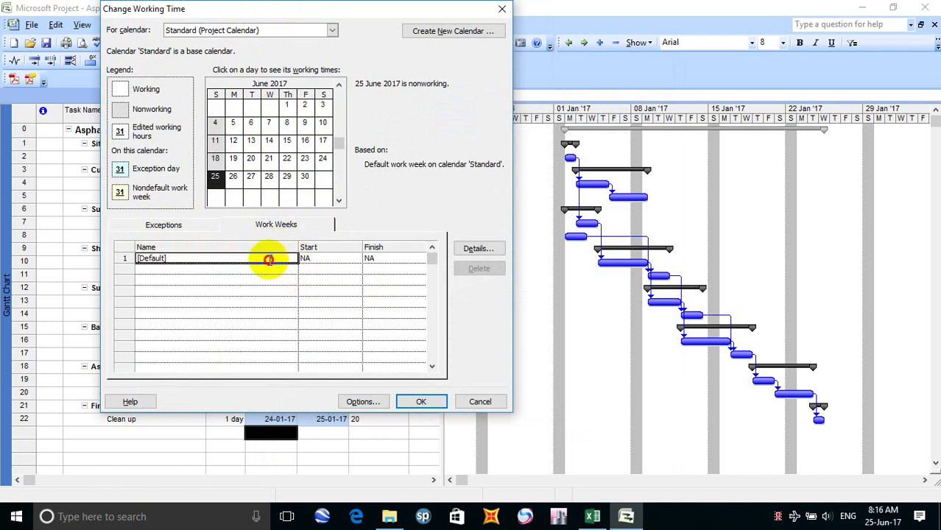
click(122, 260)
double_click(168, 262)
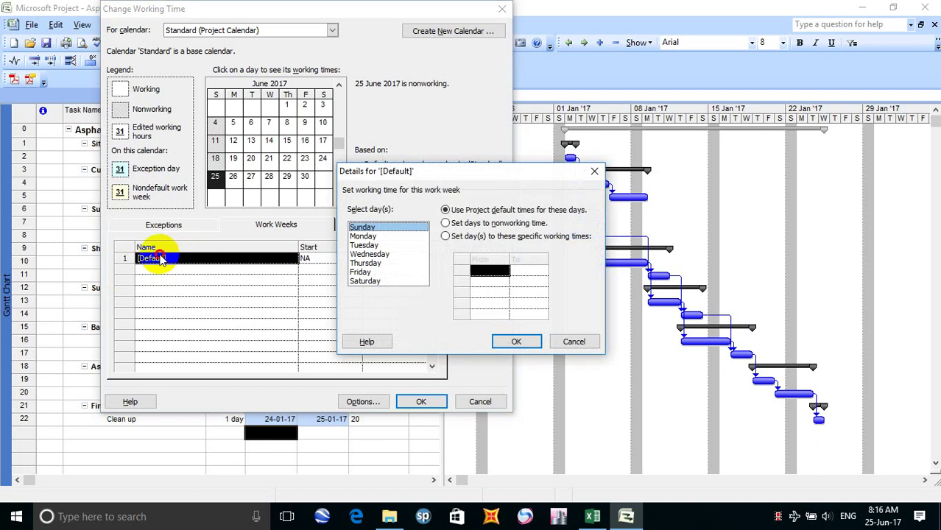
Step: Add a second Saturday working period from 1:00 PM to 5:00 PM in the [Default] work week
click(372, 280)
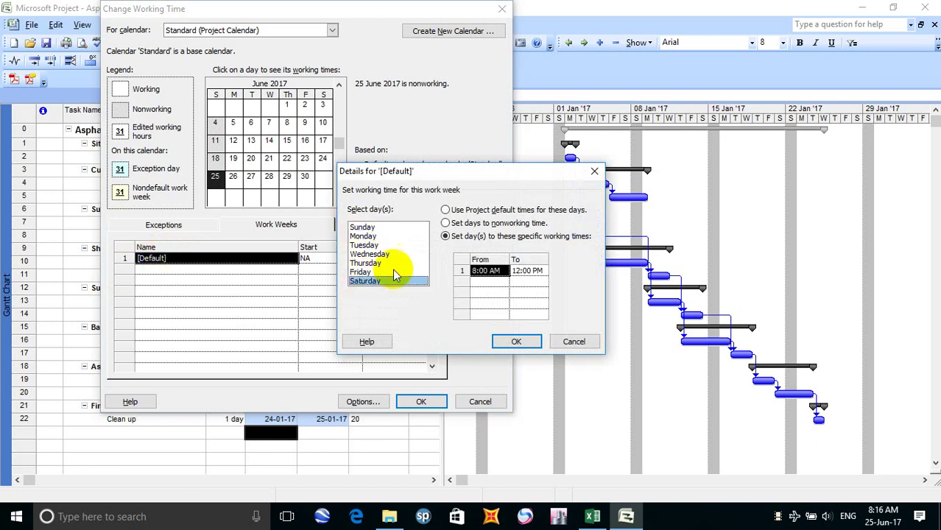
click(484, 282)
click(528, 282)
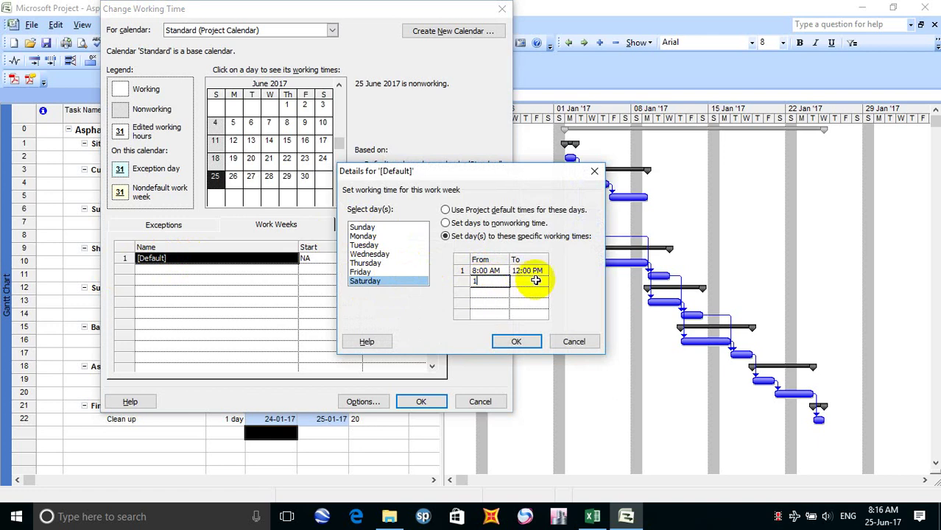
text(5:00 PM)
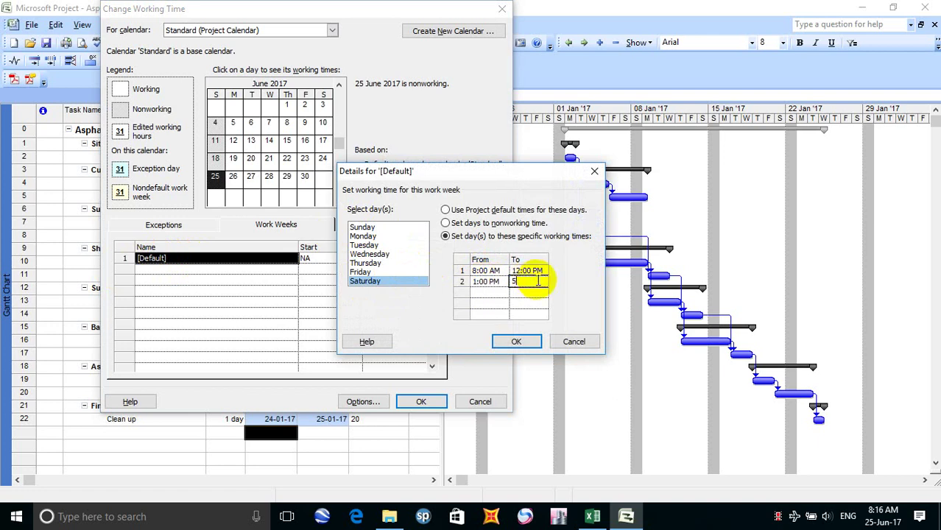
click(490, 293)
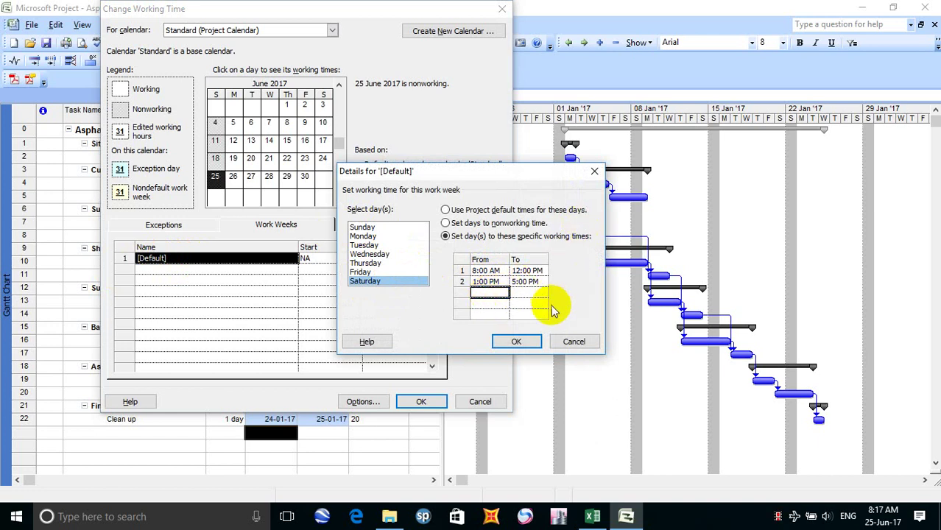
click(517, 342)
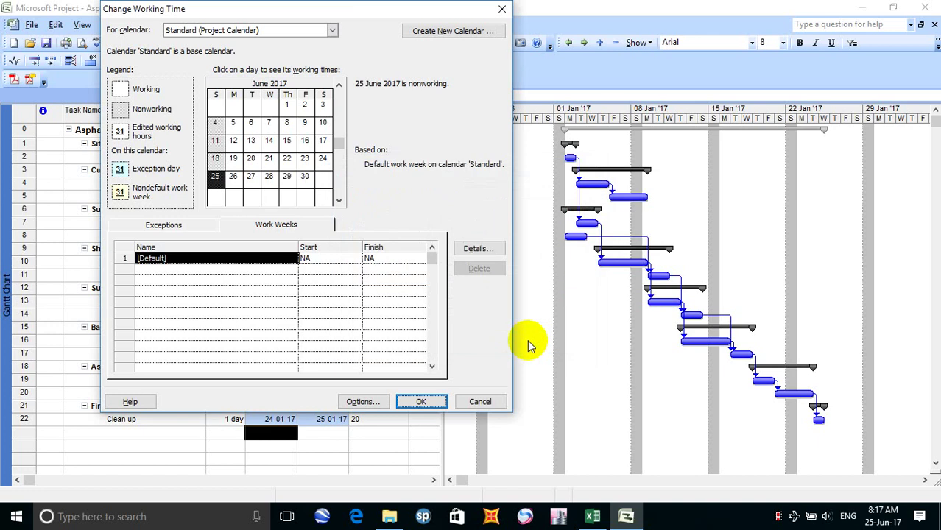
click(315, 257)
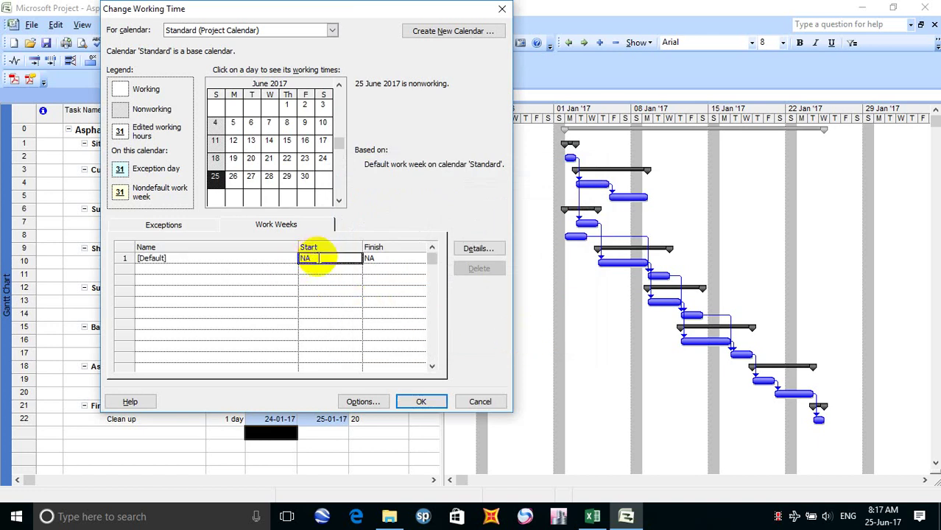
click(376, 258)
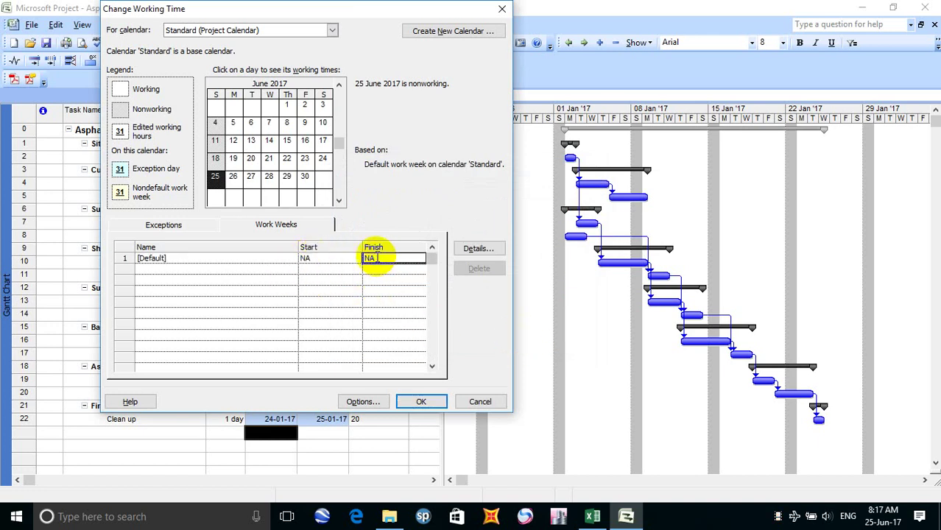
click(204, 258)
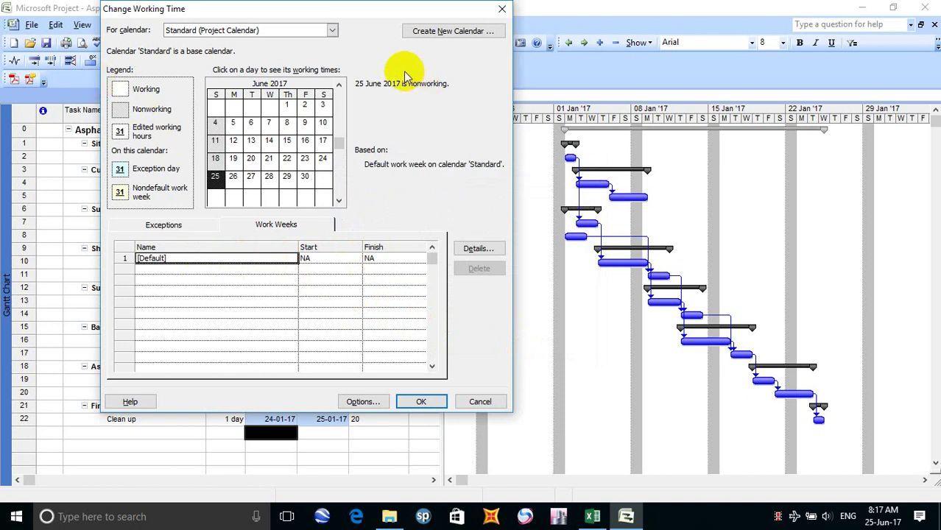
click(151, 269)
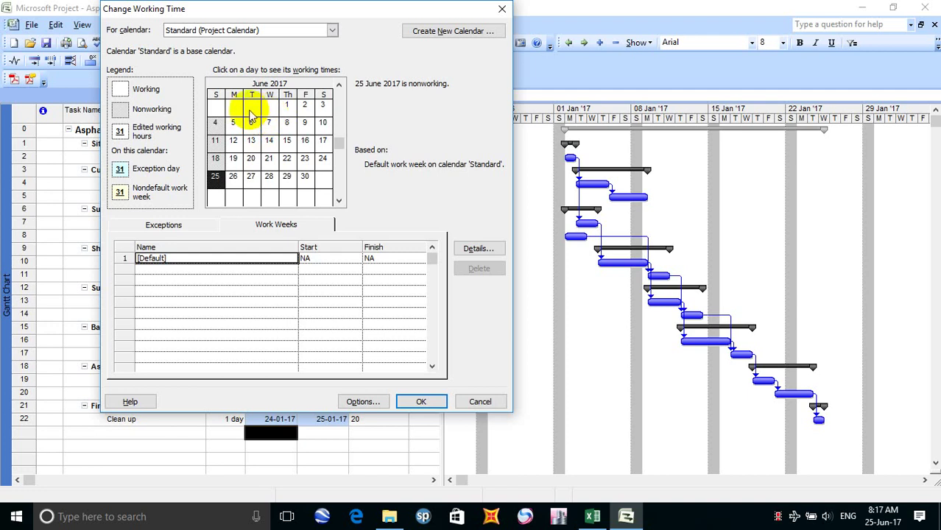
Step: Bring the calendar preview to January 2017 and check the working times of Saturday the 7th
click(338, 87)
click(339, 86)
click(339, 86)
click(339, 87)
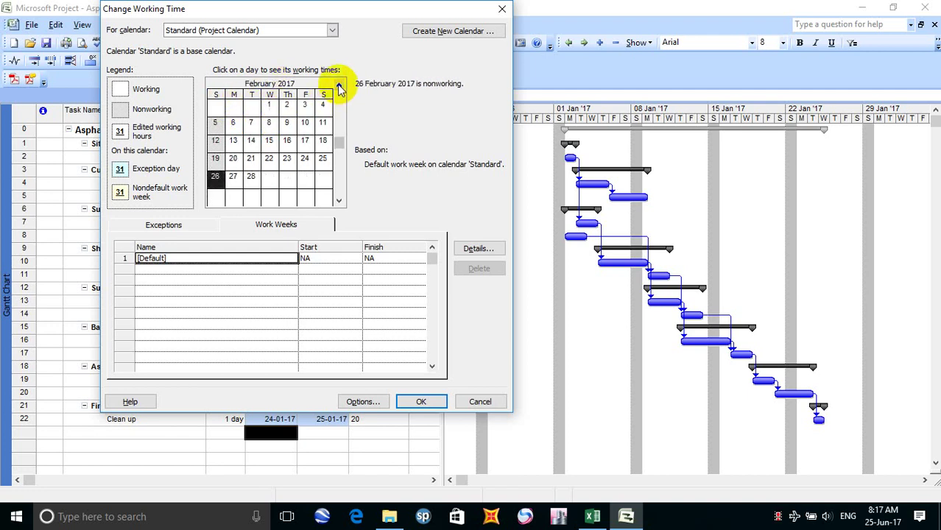
click(339, 86)
click(322, 106)
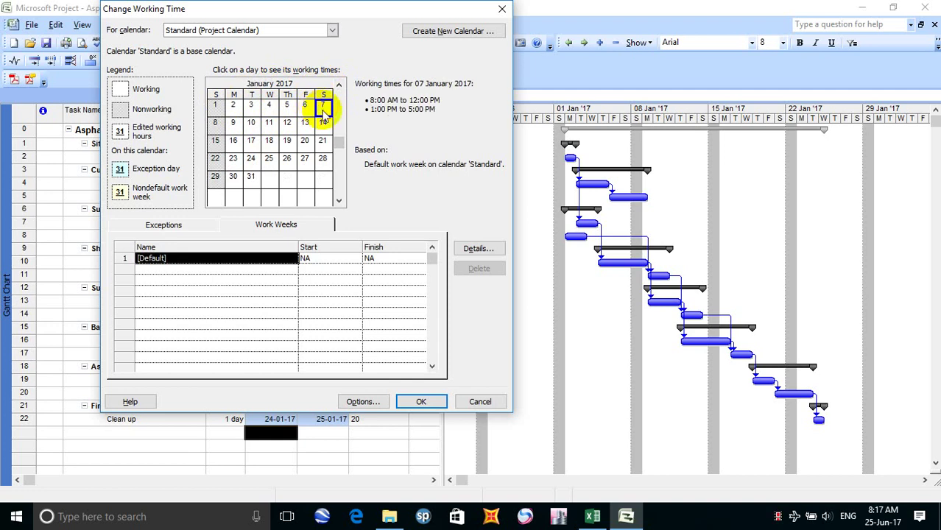
click(183, 259)
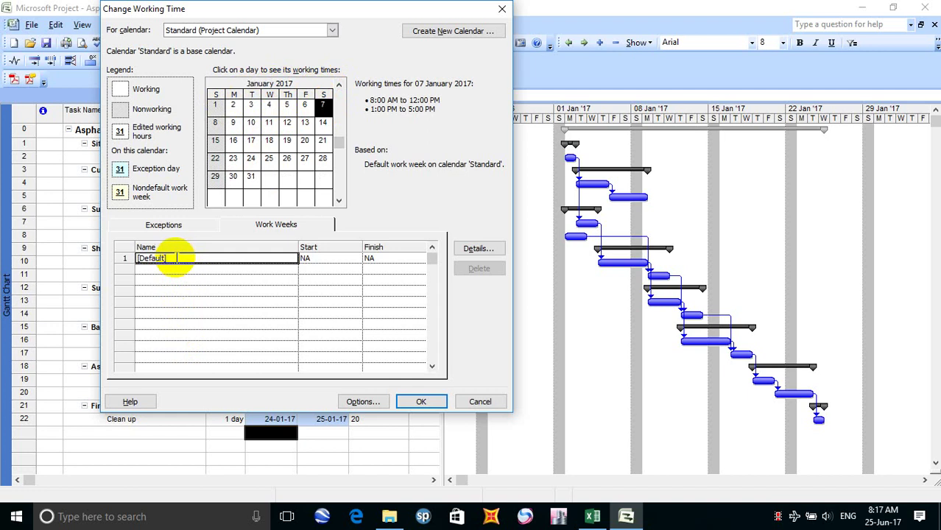
key(Return)
click(174, 258)
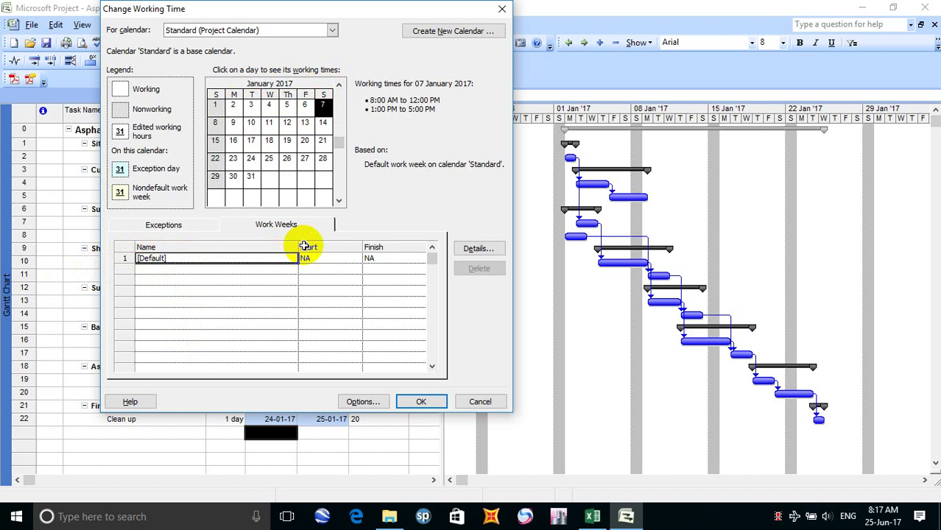
click(338, 257)
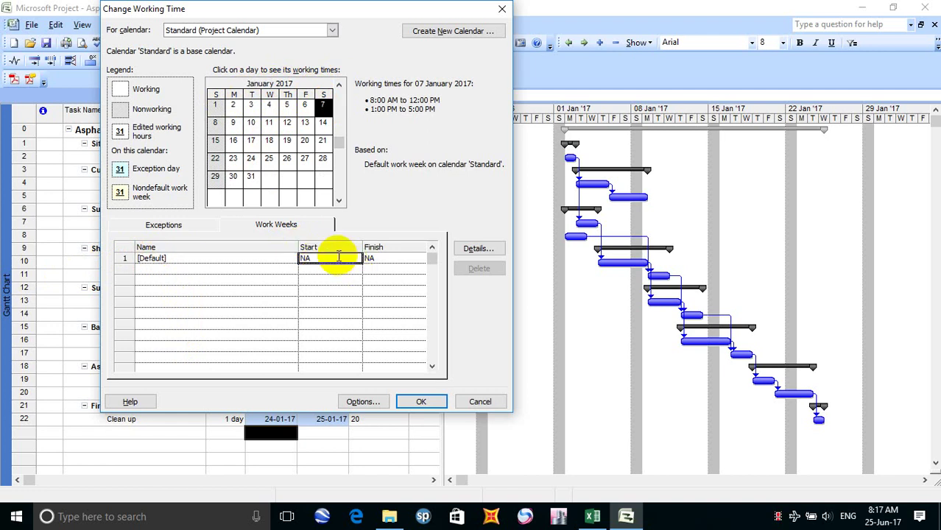
double_click(230, 263)
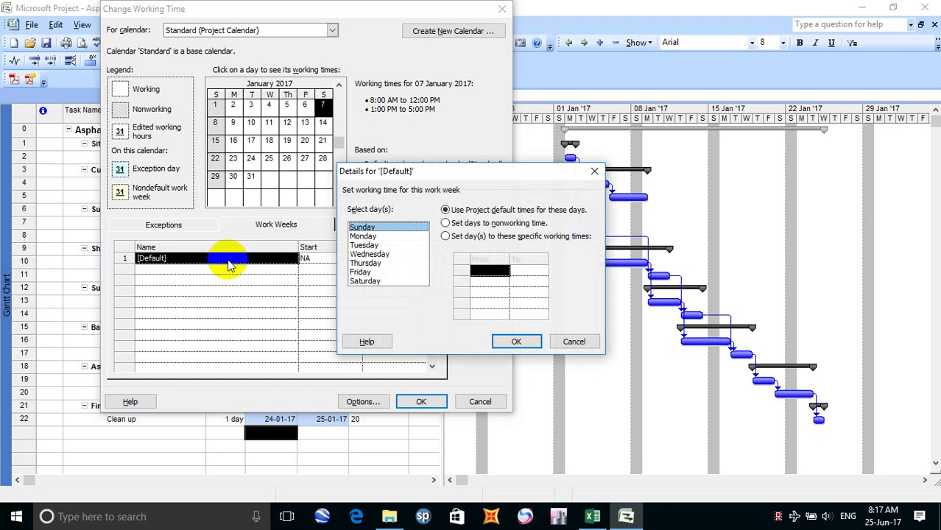
click(579, 340)
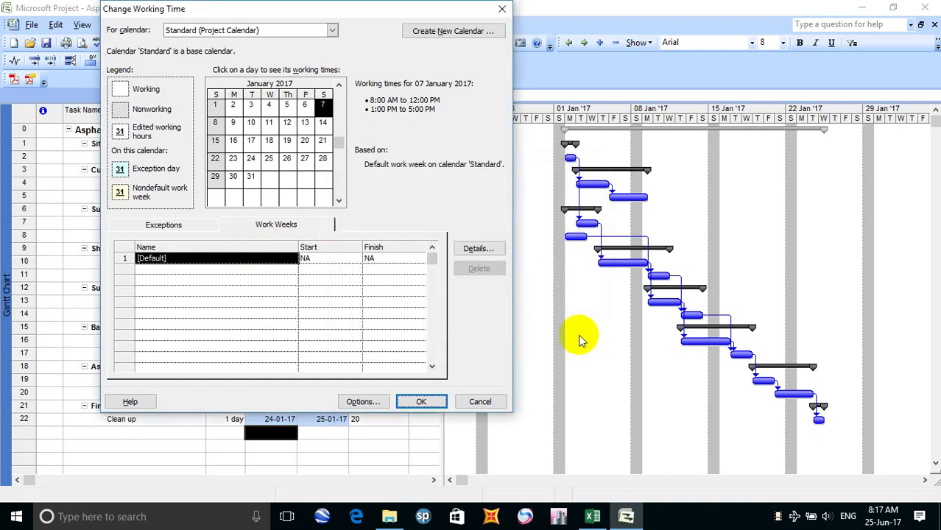
Step: Apply the full-day Saturday working times to the project schedule
click(416, 401)
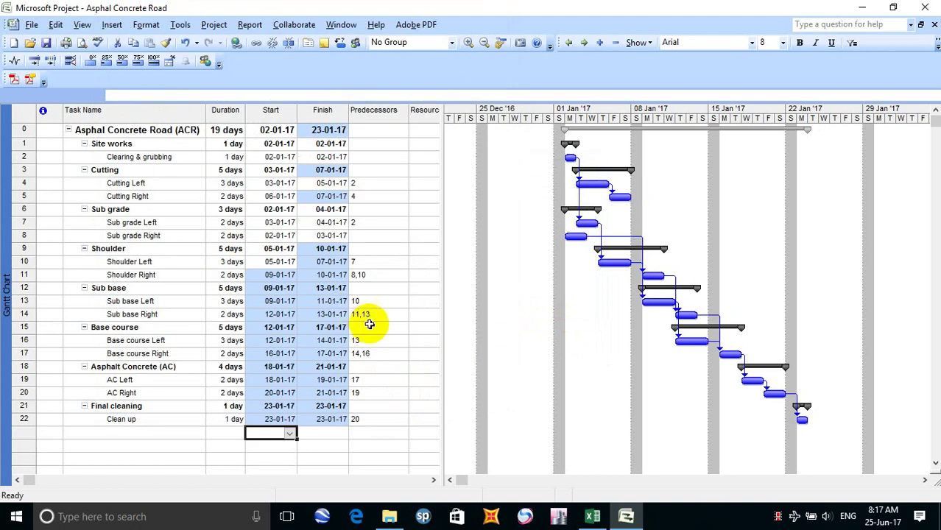
Step: Reopen the Standard calendar's working time settings and select Saturday, 7 January 2017
click(182, 23)
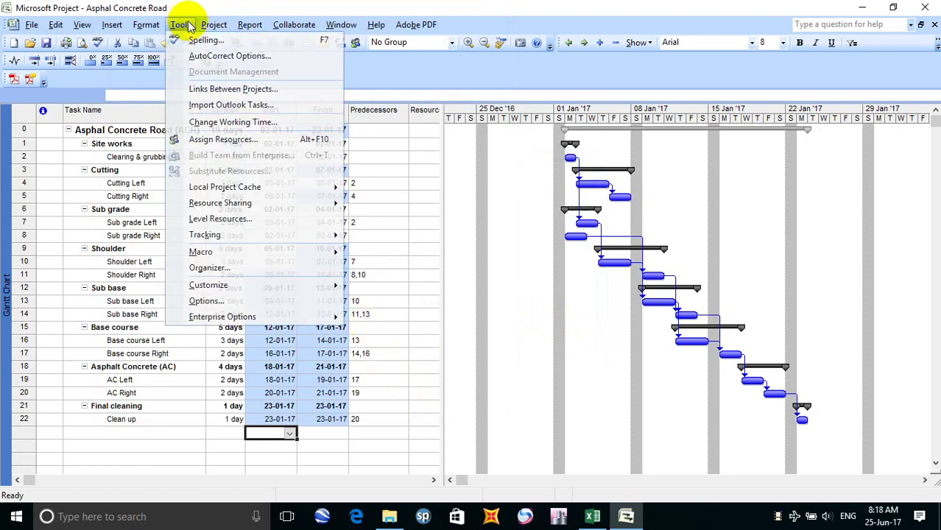
click(254, 122)
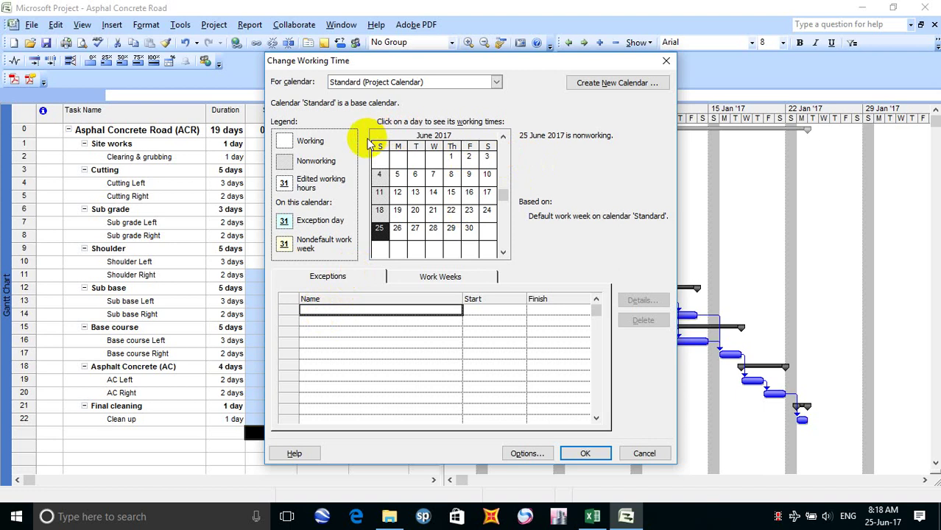
click(502, 138)
click(503, 138)
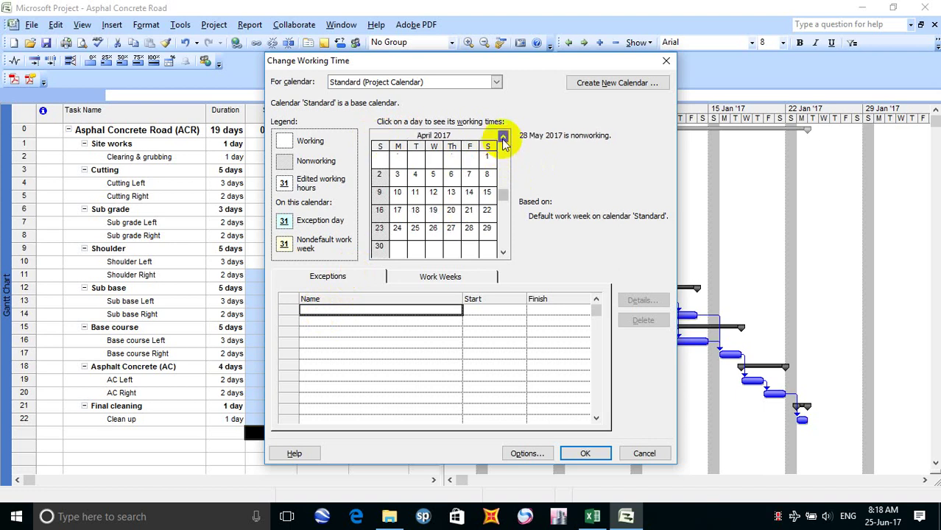
click(502, 137)
click(503, 138)
click(503, 138)
click(503, 138)
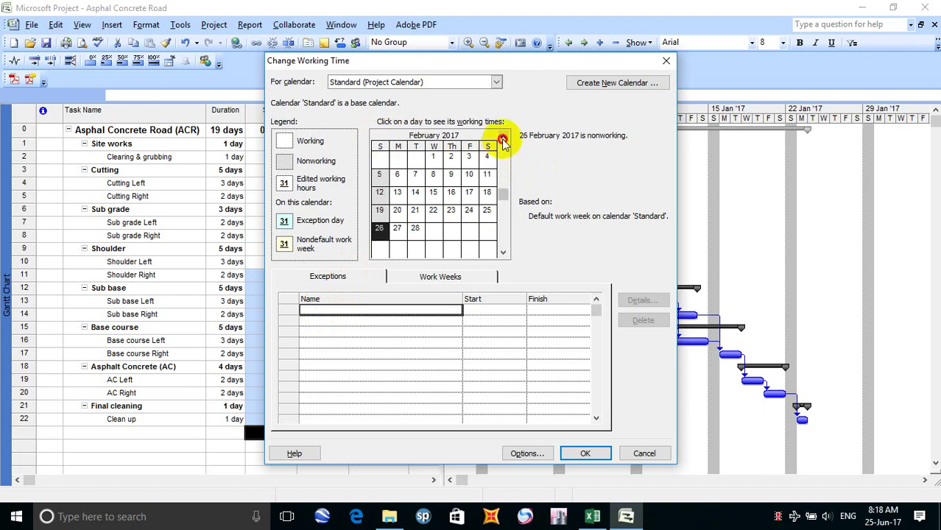
click(502, 138)
click(486, 156)
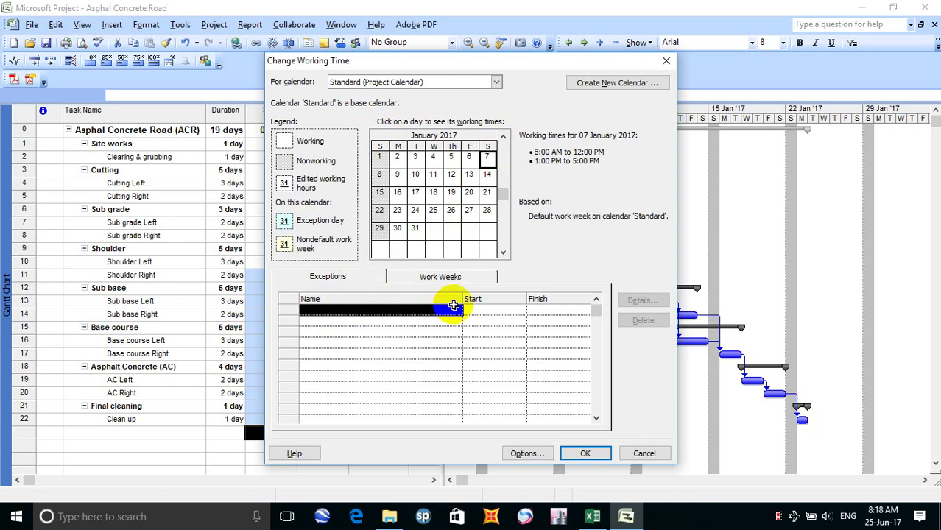
Step: Add an exception named 7Makara to the Standard calendar for the selected Saturday
click(394, 309)
text(S)
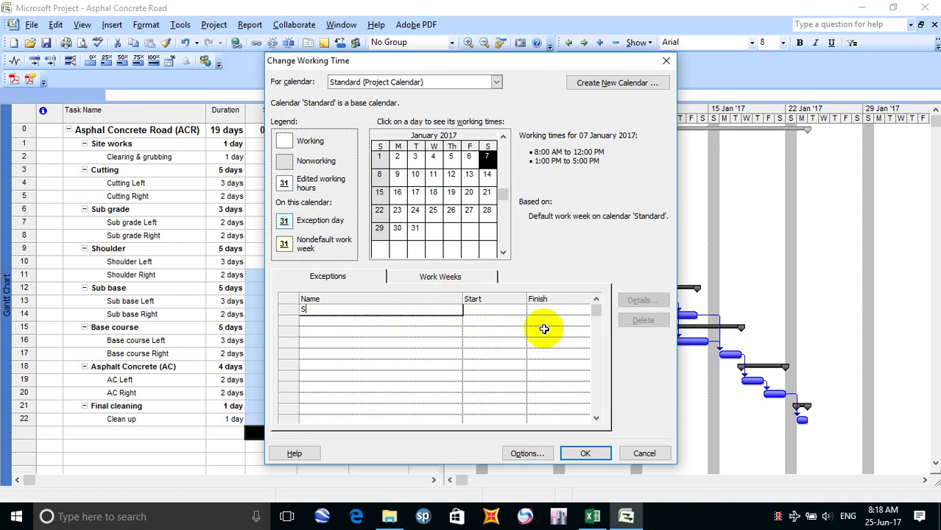
key(BackSpace)
text(7M)
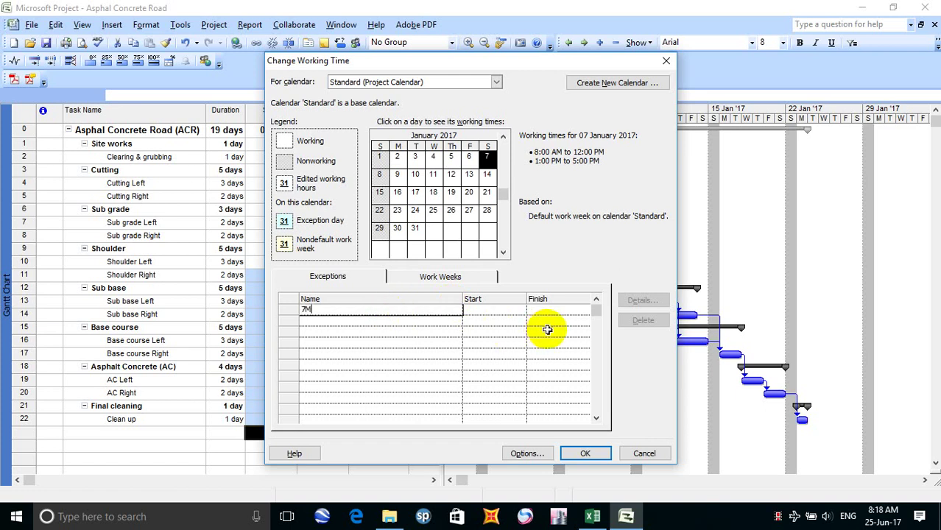
text(akara)
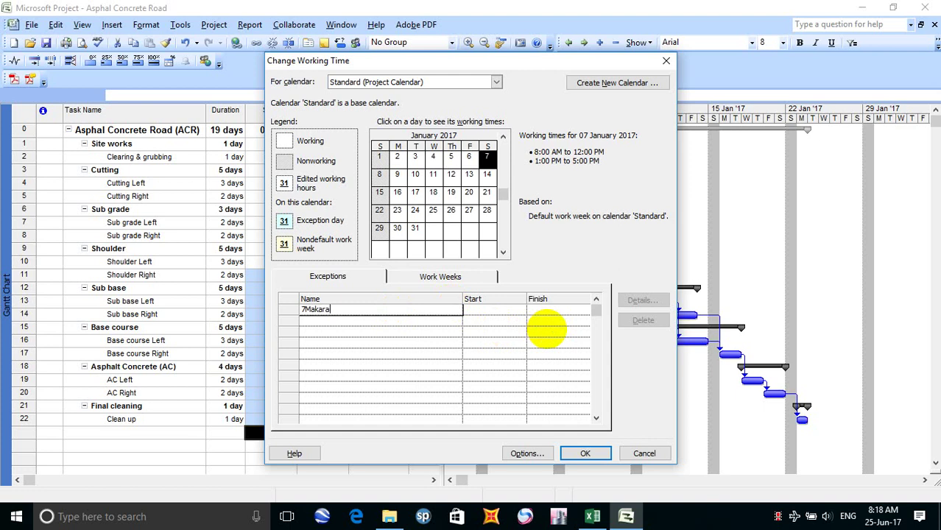
click(488, 310)
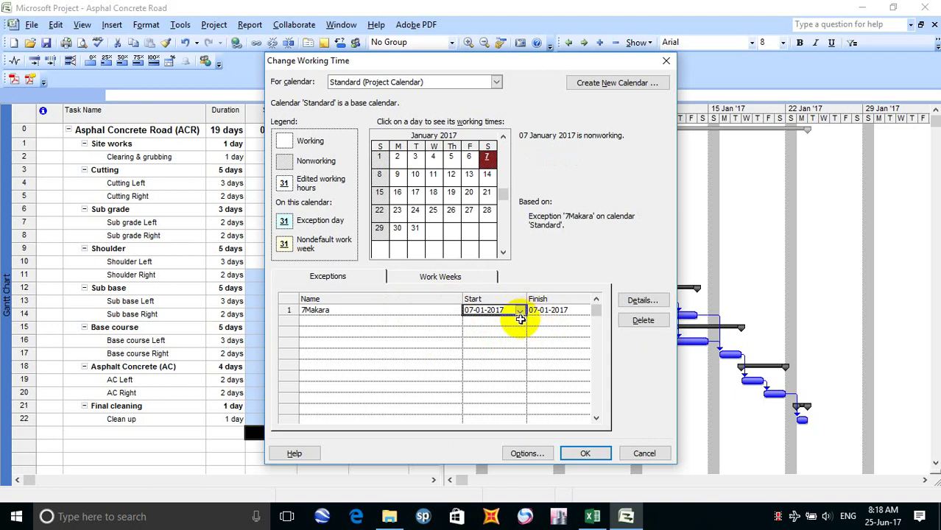
Step: Pick 7 January 2017 as the start date of the 7Makara exception
click(510, 310)
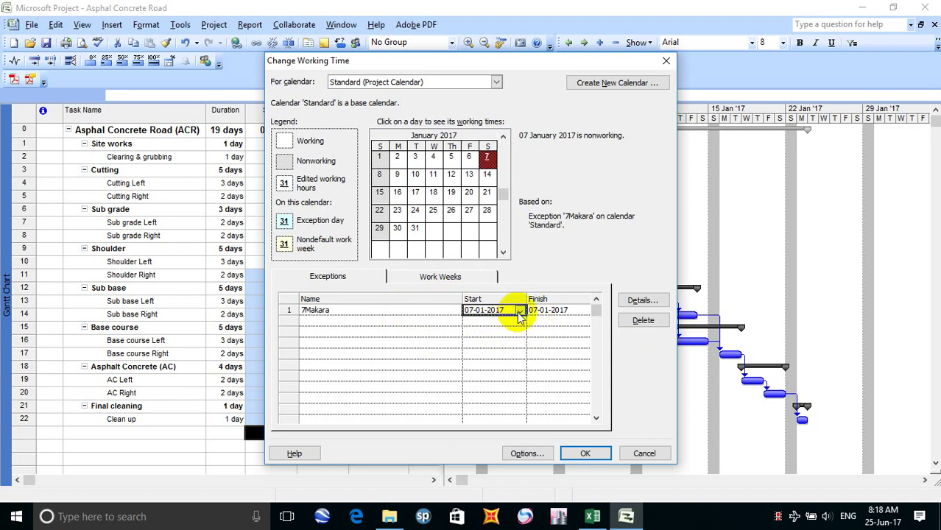
click(520, 311)
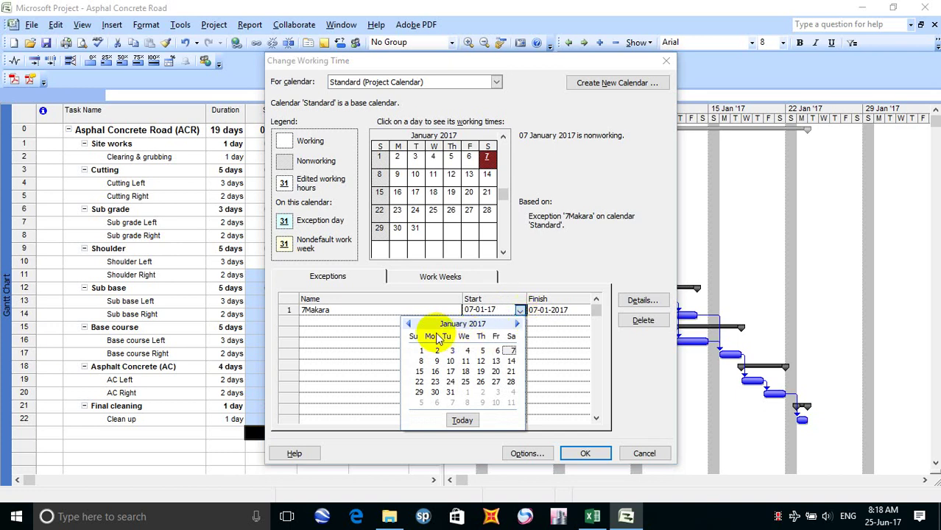
click(408, 325)
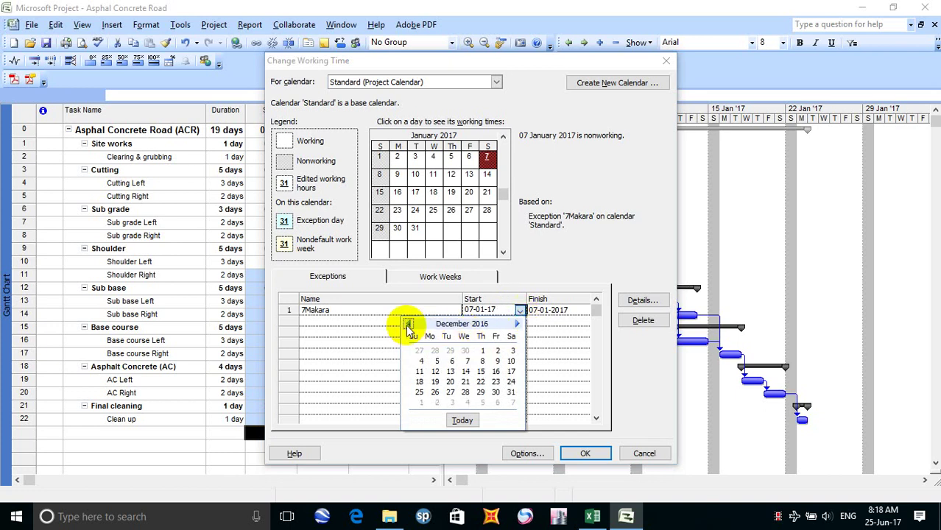
click(408, 324)
click(408, 325)
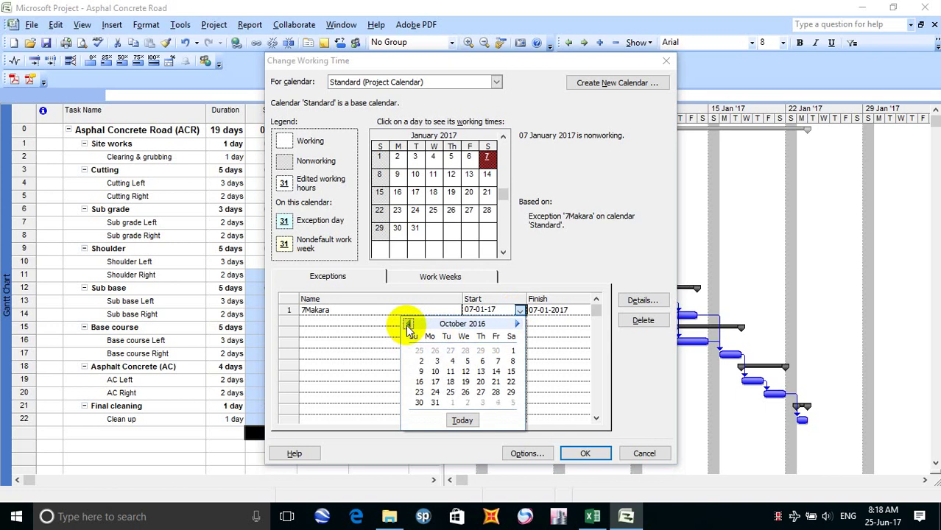
click(517, 324)
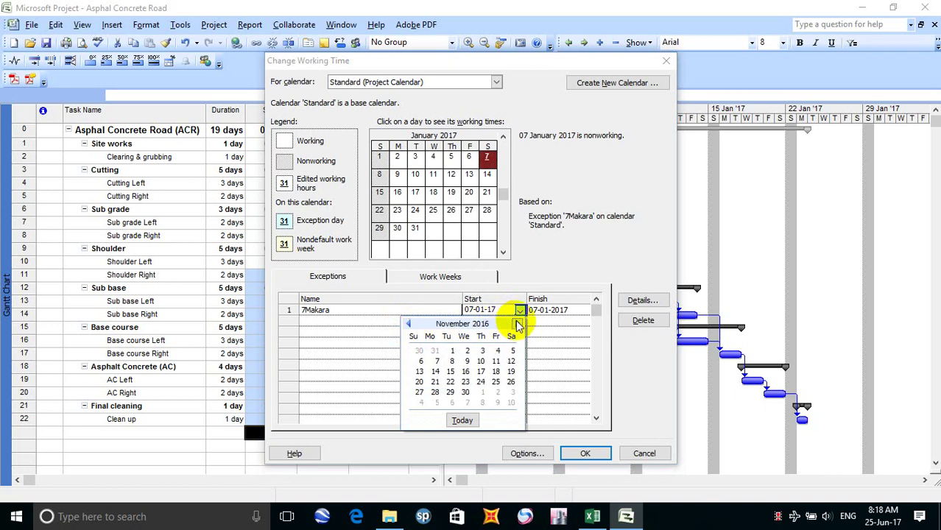
click(518, 325)
click(518, 325)
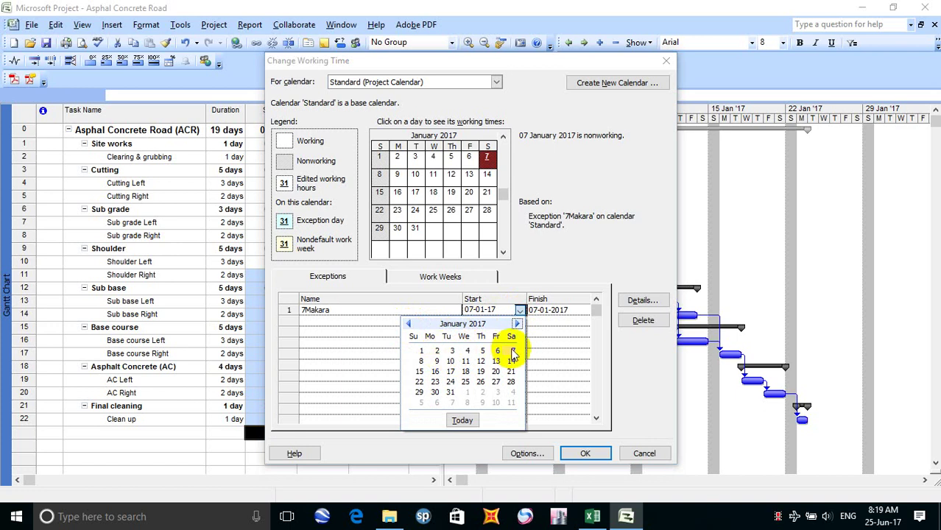
click(512, 351)
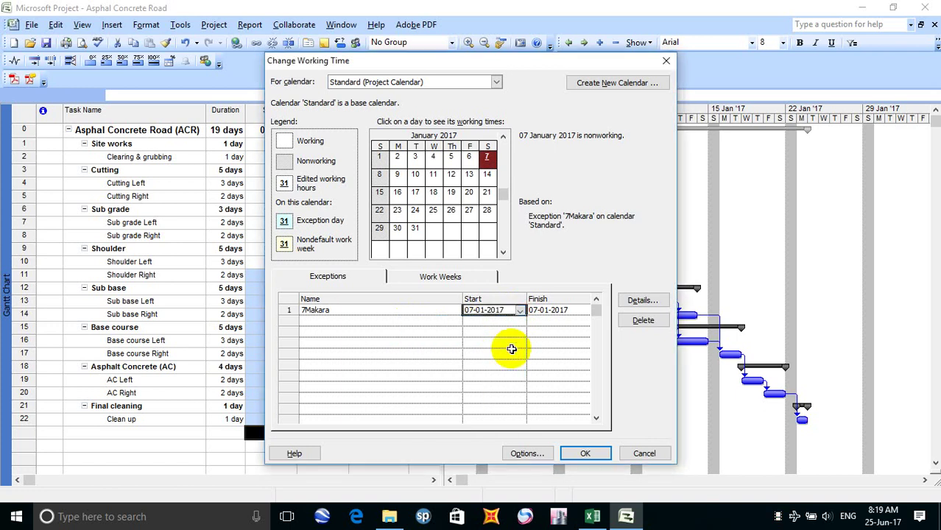
Step: Pick 7 January 2017 as the 7Makara exception's finish date and apply the calendar changes to the project
click(557, 310)
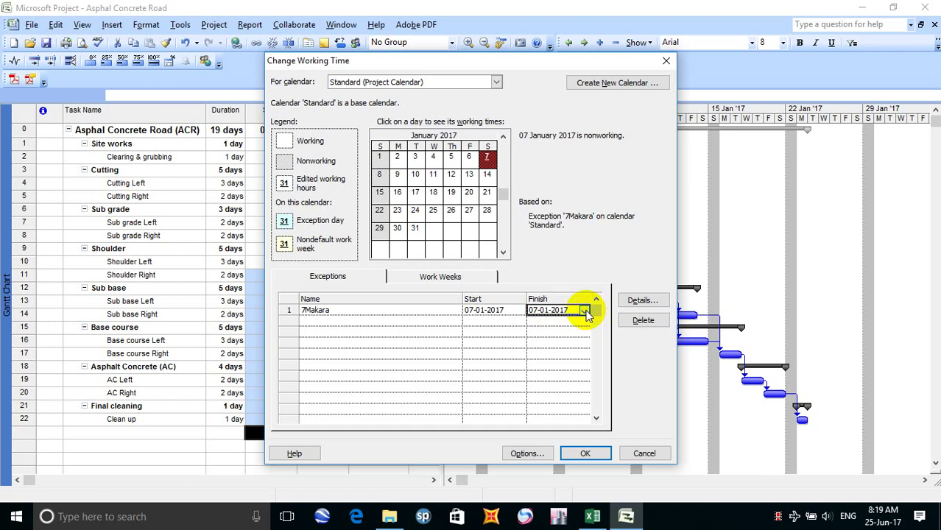
click(585, 311)
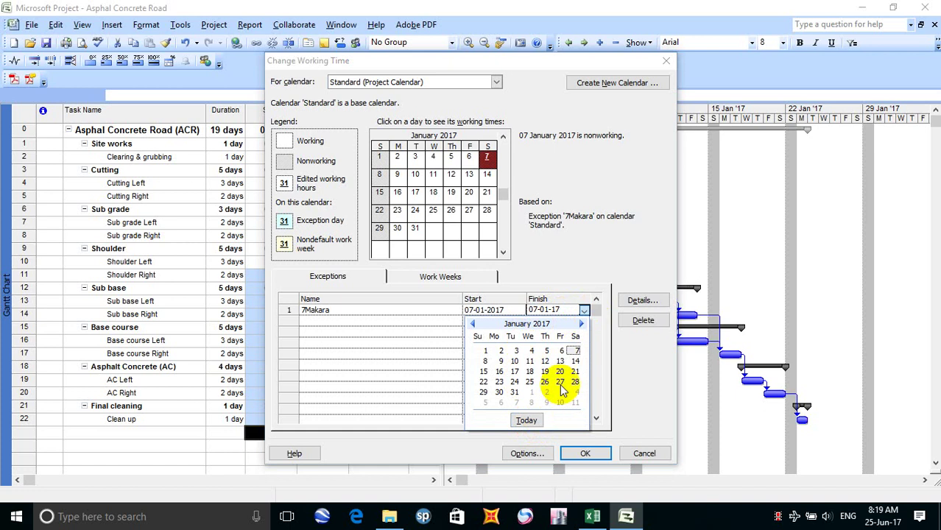
click(574, 351)
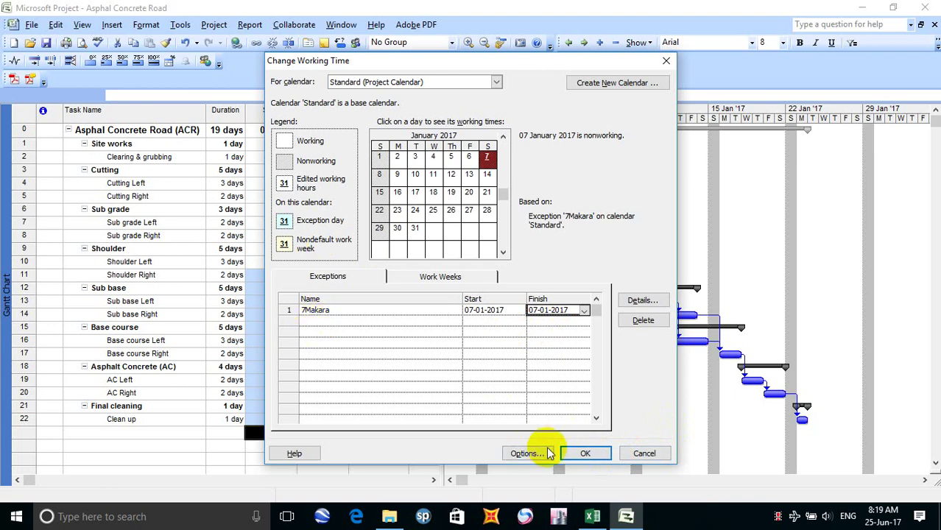
click(582, 451)
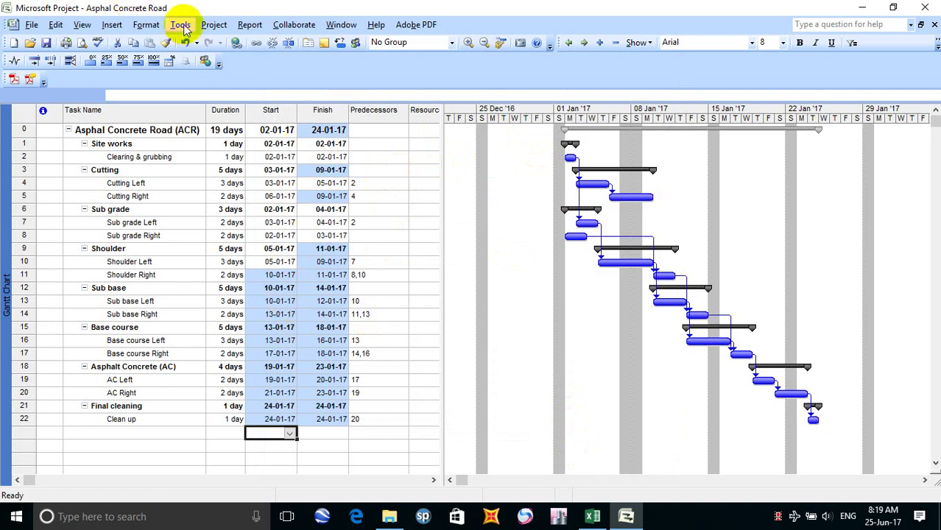
Step: Set the Gantt timescale's bottom tier to Days with the 01, 02, ... label format
click(147, 26)
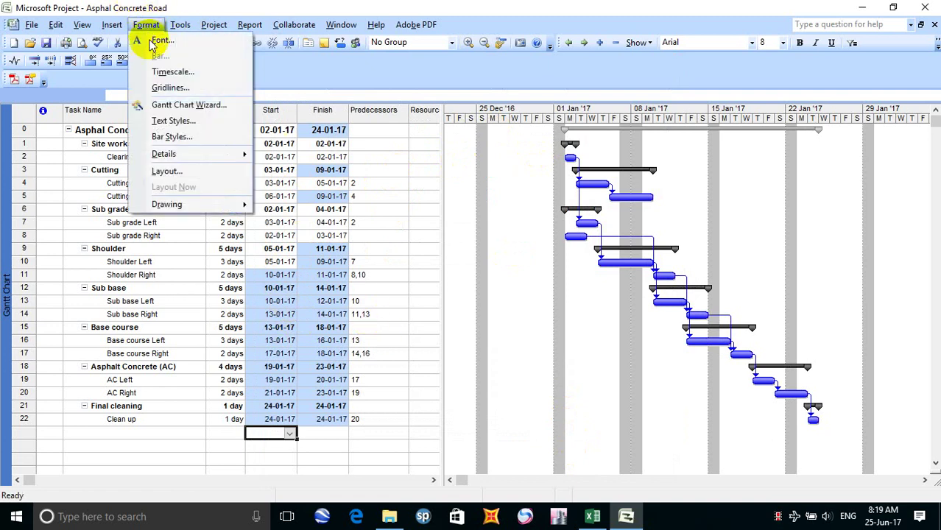
click(212, 72)
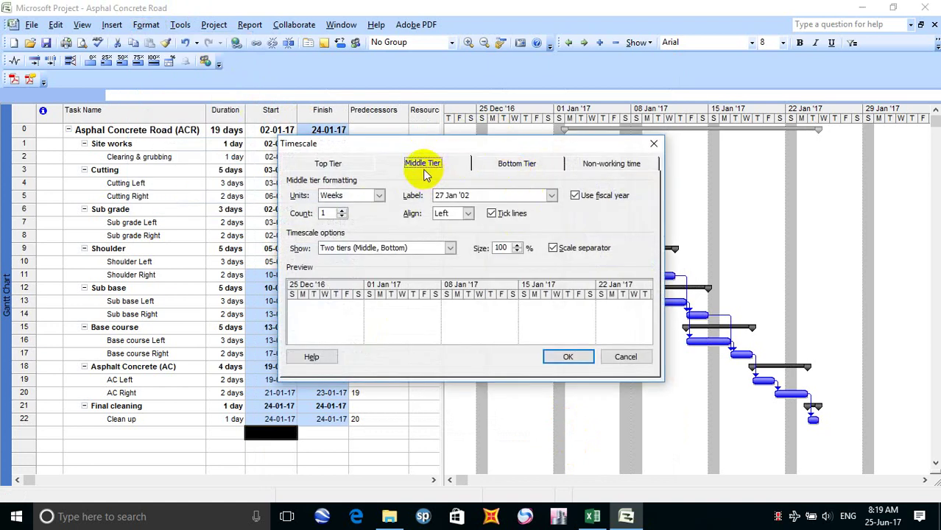
click(516, 165)
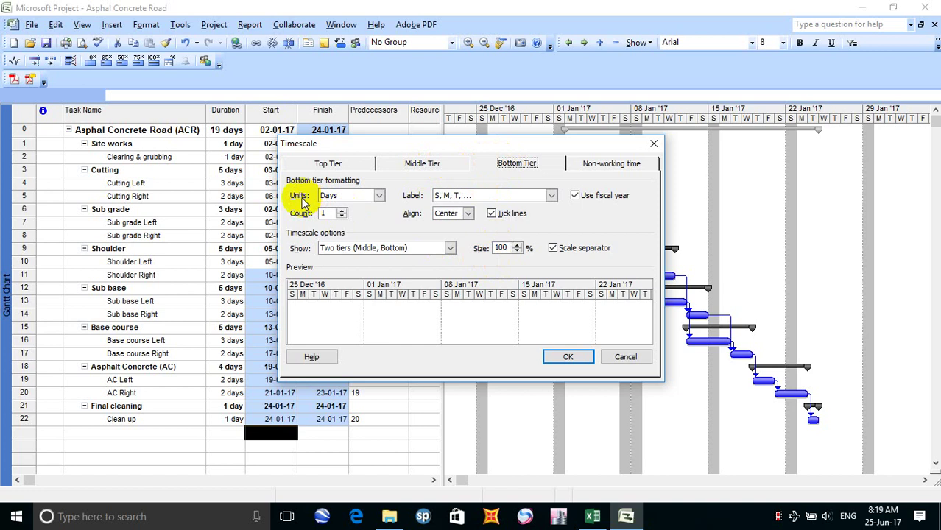
click(379, 196)
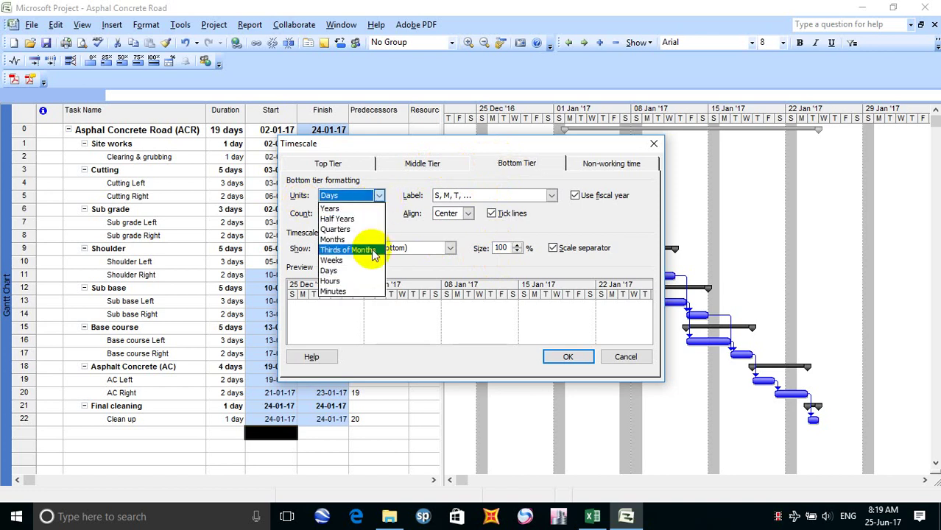
click(357, 270)
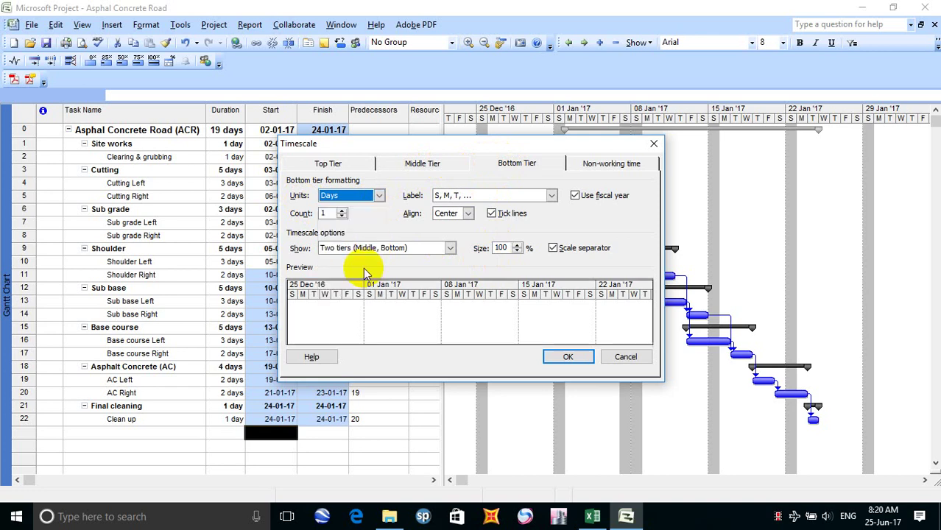
click(552, 196)
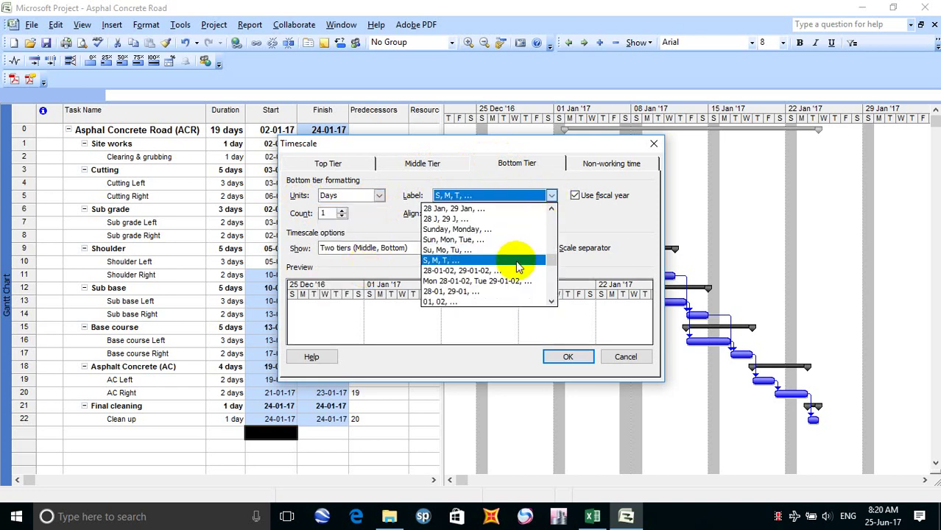
click(505, 302)
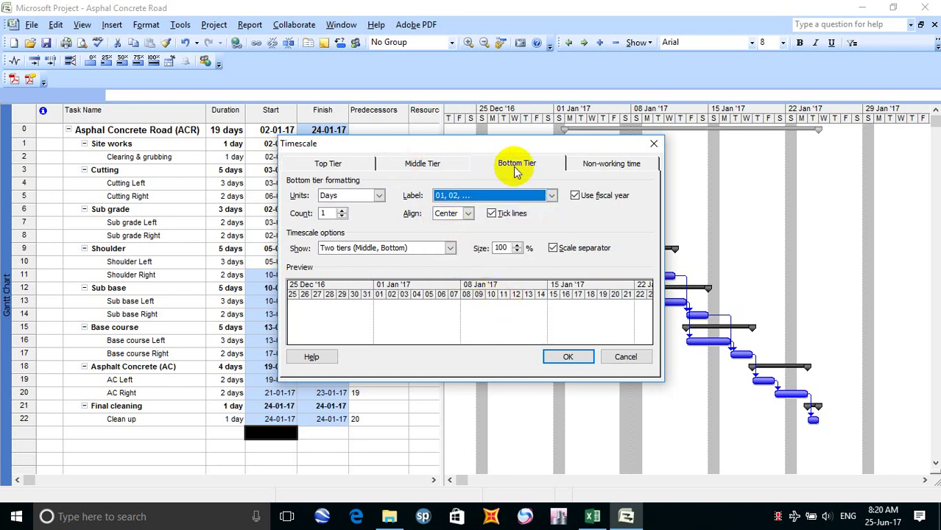
Step: Examine the week label formats offered for the timescale's middle tier and compare the settings of the three tiers
click(454, 165)
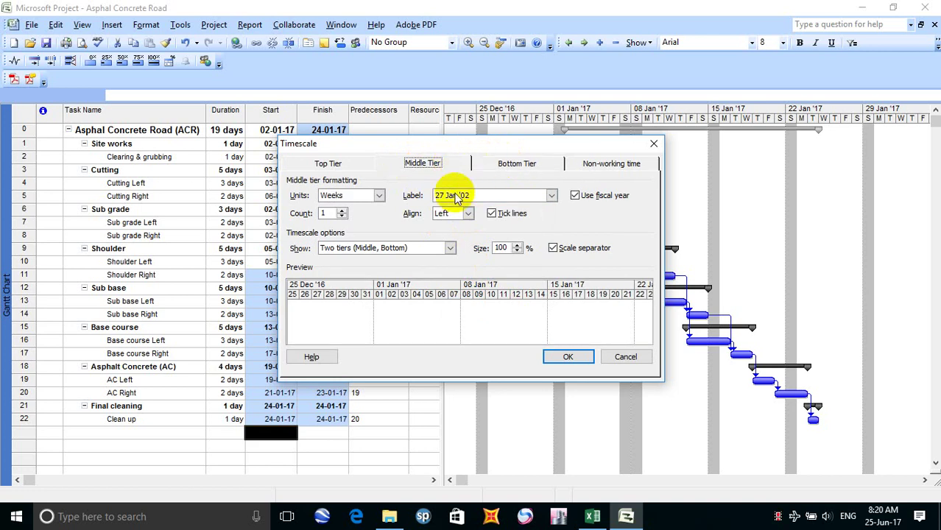
click(551, 197)
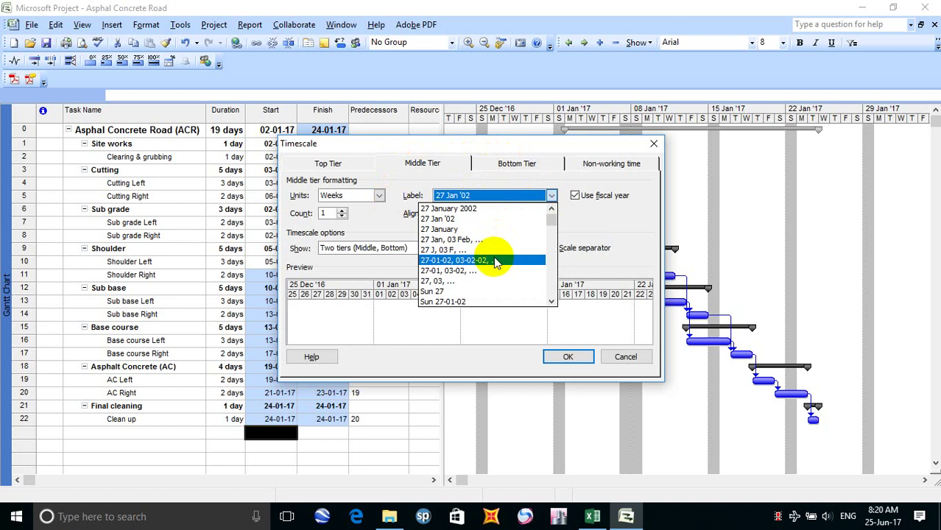
click(563, 294)
click(551, 195)
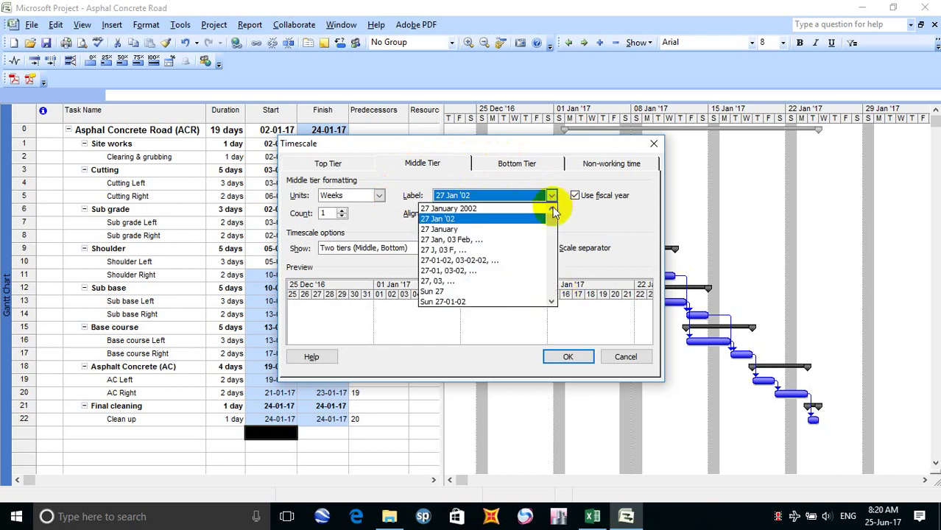
click(550, 302)
click(551, 302)
click(550, 302)
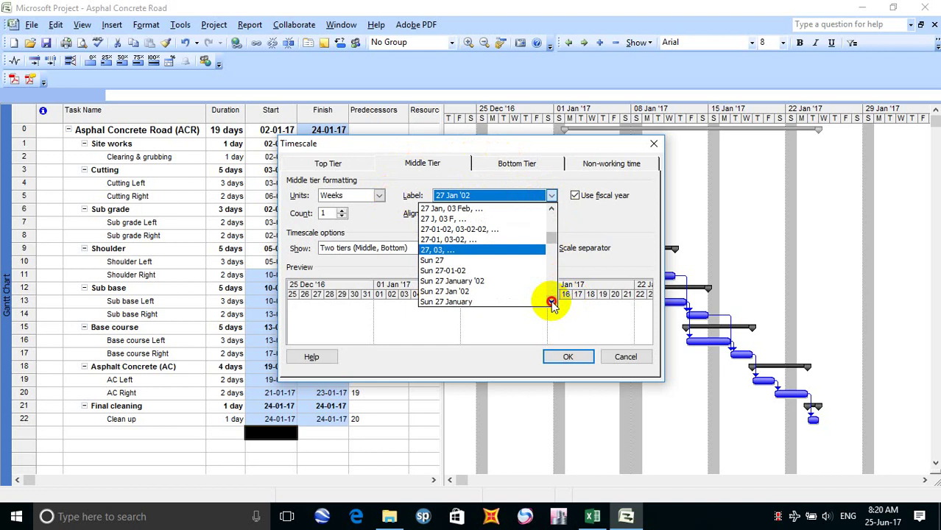
click(551, 303)
click(551, 303)
click(551, 303)
click(551, 303)
click(551, 302)
click(551, 303)
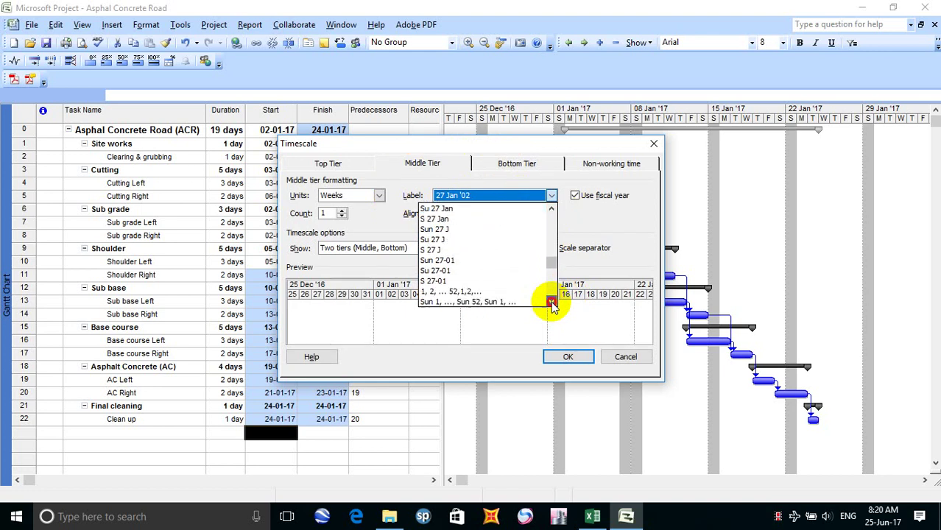
click(550, 303)
click(551, 302)
click(551, 302)
click(551, 303)
click(551, 303)
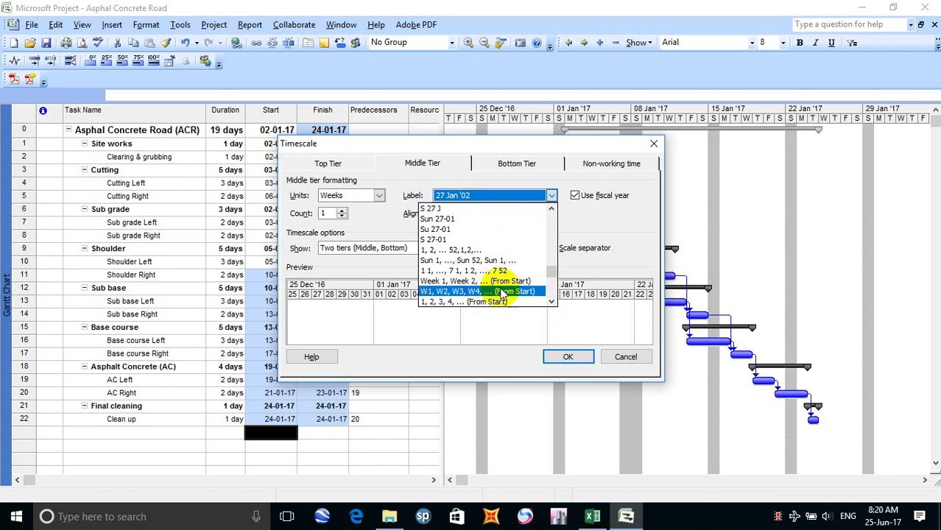
click(501, 165)
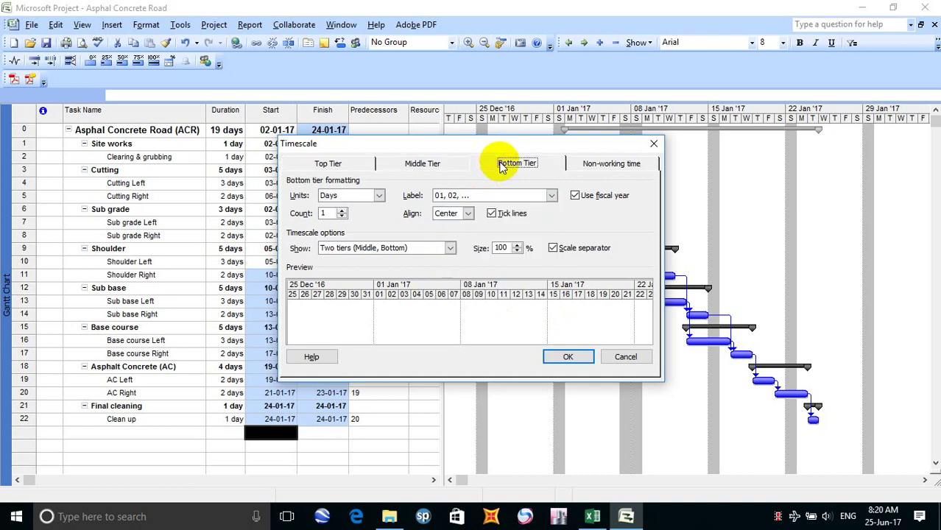
click(352, 165)
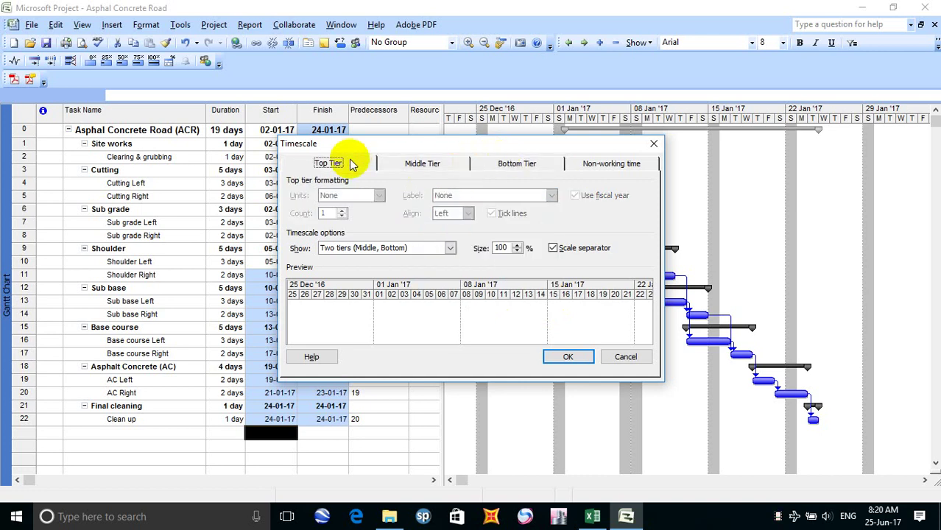
click(428, 165)
click(501, 165)
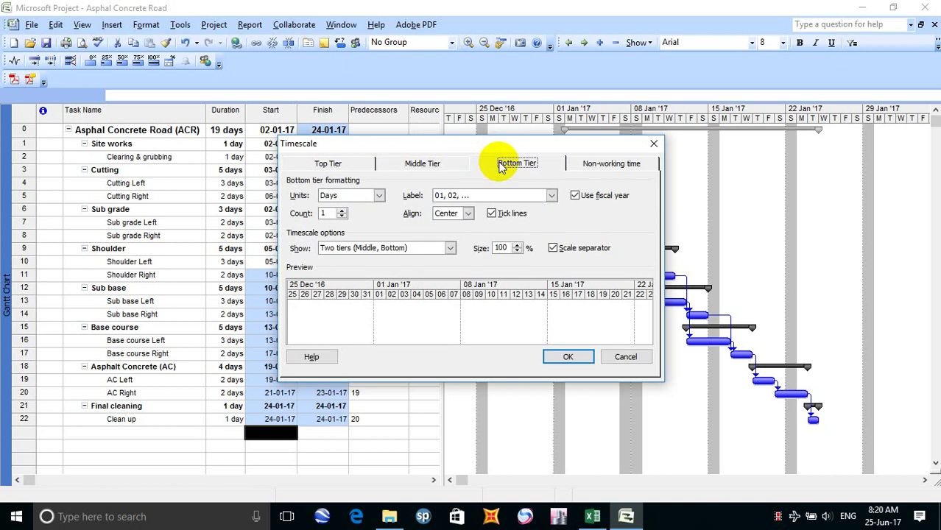
Step: Set the timescale's middle tier units to Months with the Jan, Feb, ... label format and apply it to the Gantt chart
click(416, 165)
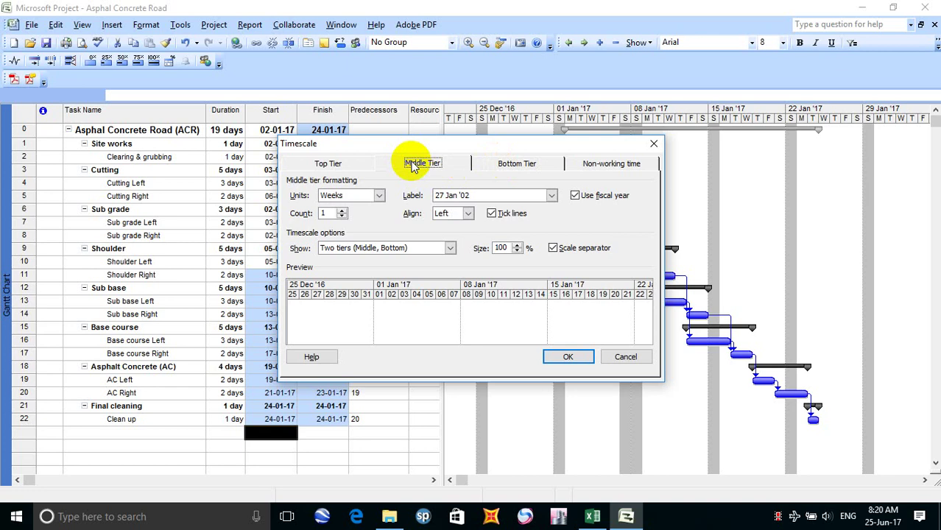
click(379, 196)
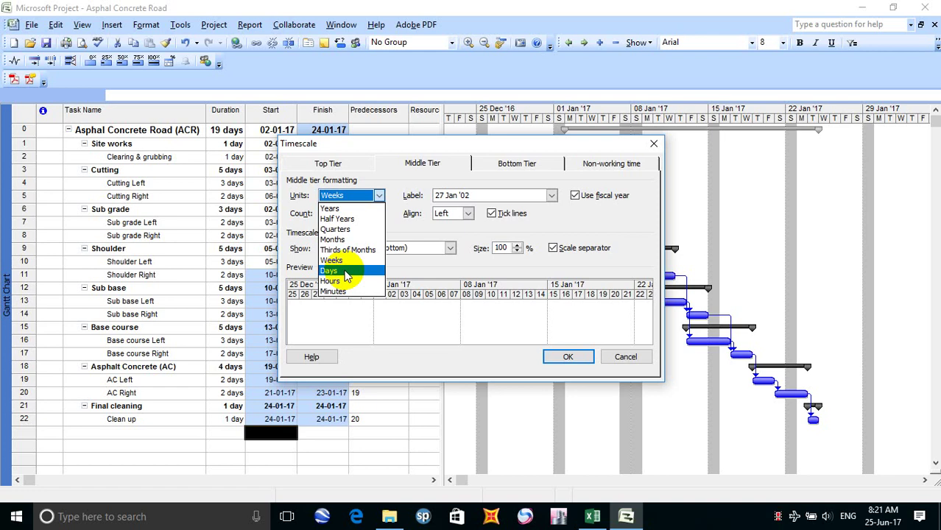
click(342, 239)
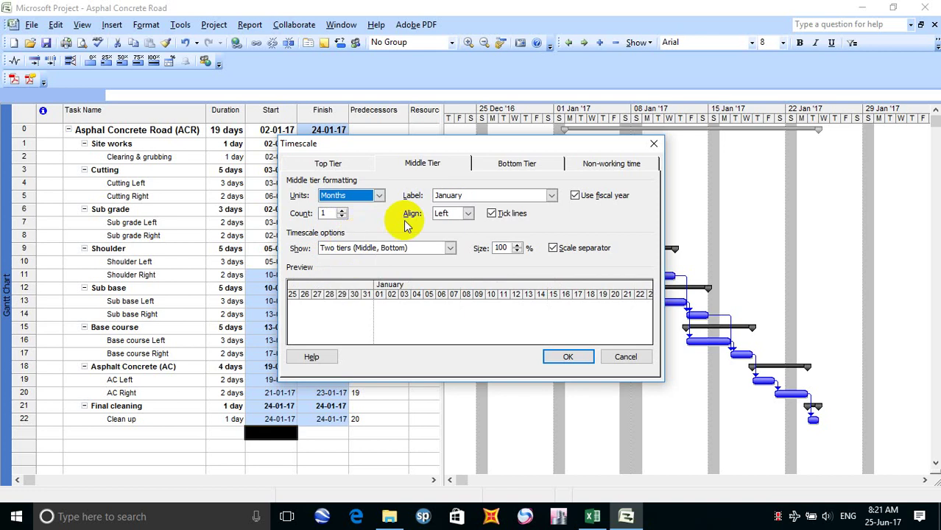
click(552, 196)
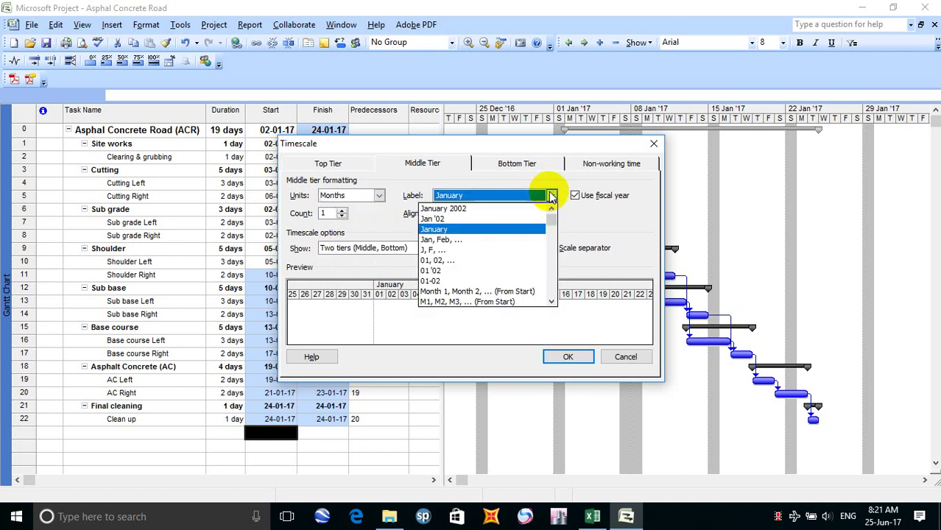
click(482, 240)
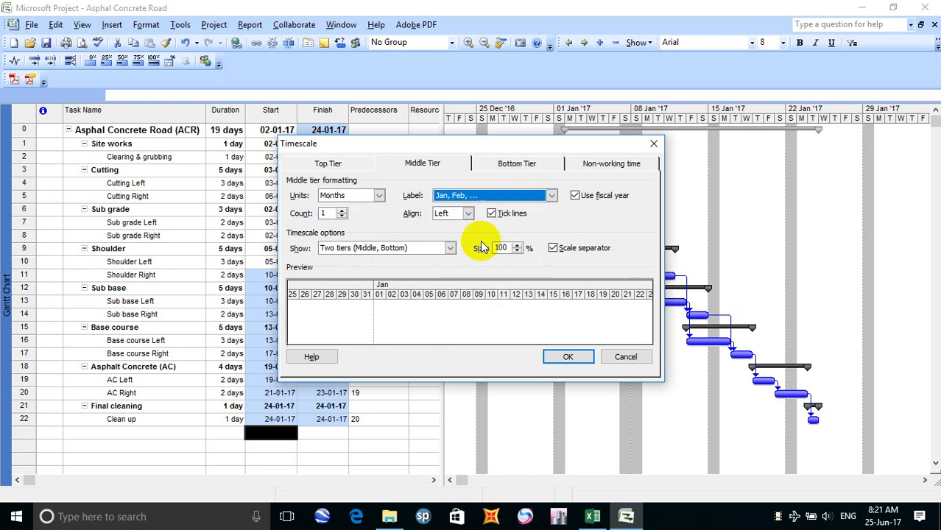
click(568, 357)
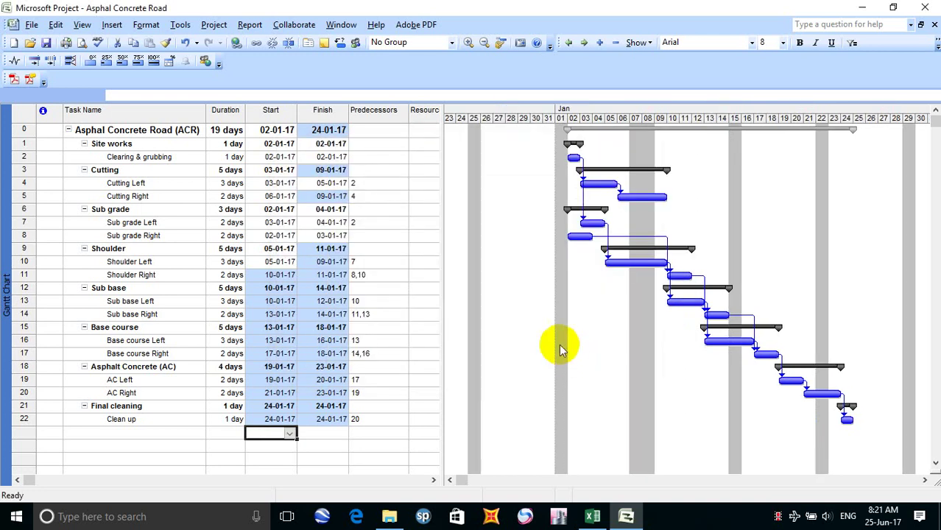
Step: Change the timescale's middle tier label to the Jan '02 format, which includes the year, and apply it to the Gantt chart
click(215, 28)
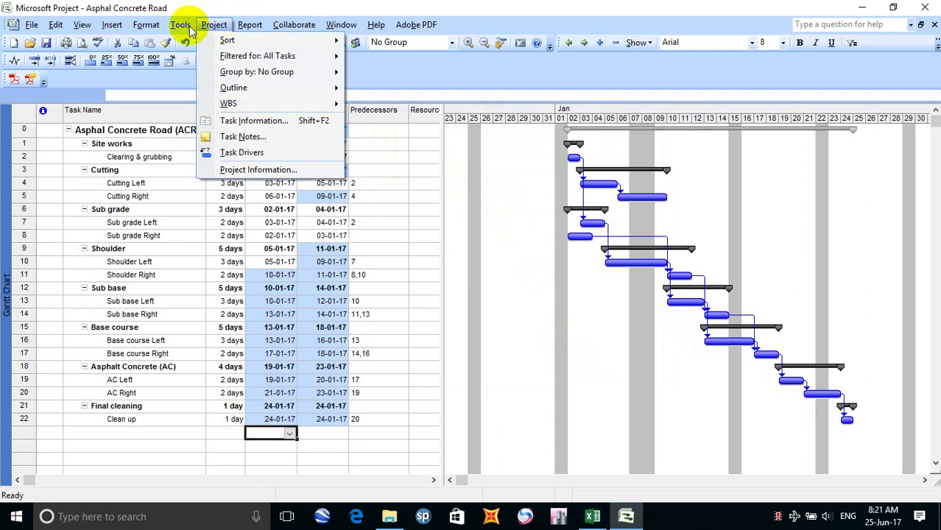
mouse_move(146, 25)
click(174, 72)
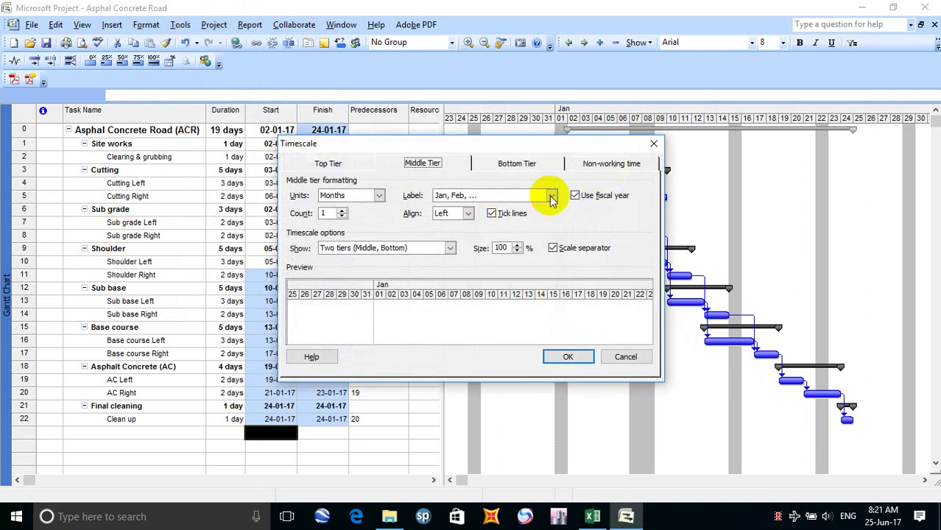
click(551, 195)
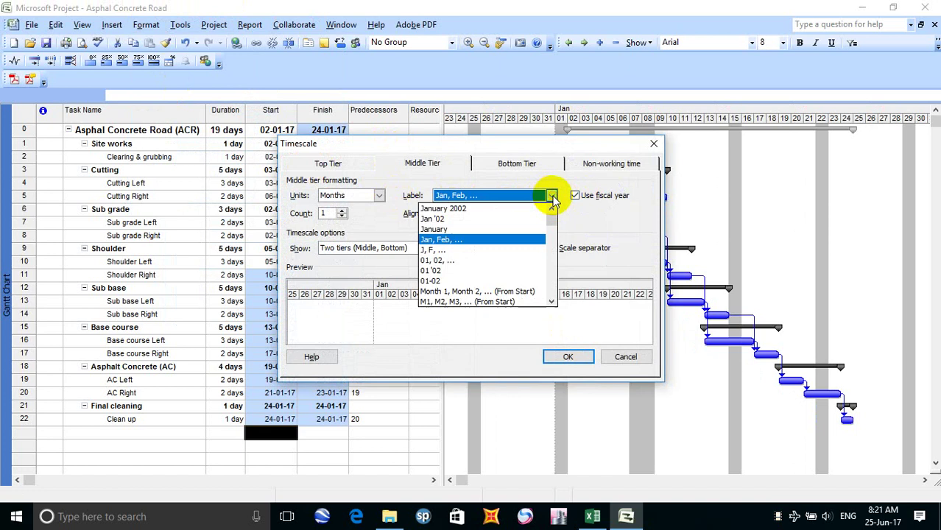
click(479, 290)
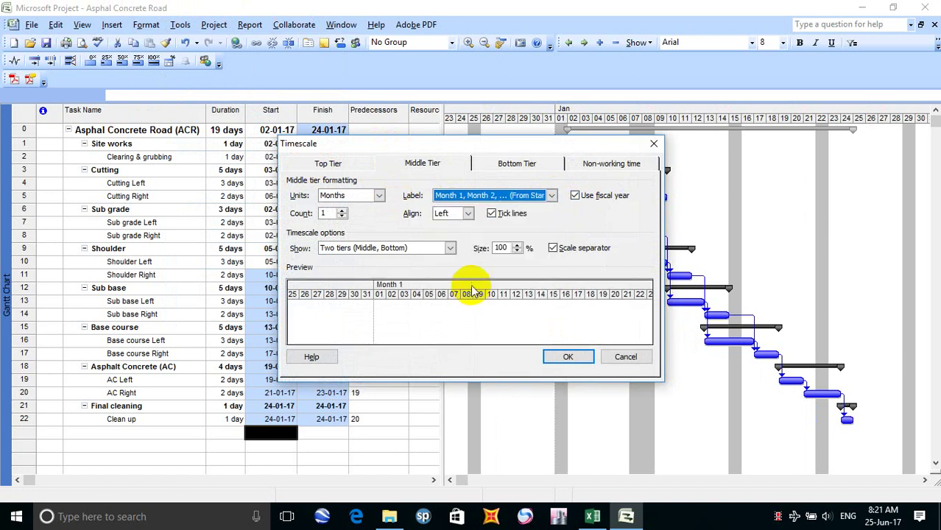
scroll(552, 195, up, 1)
click(550, 195)
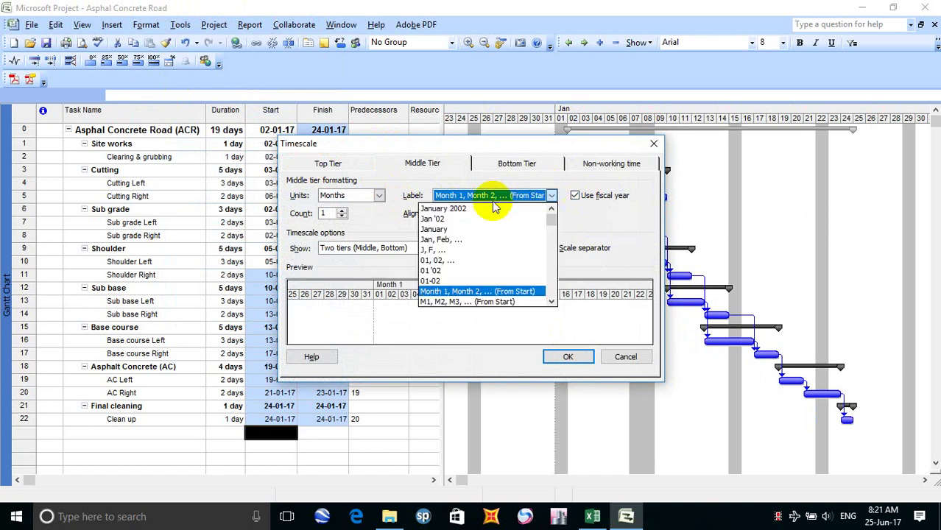
click(460, 220)
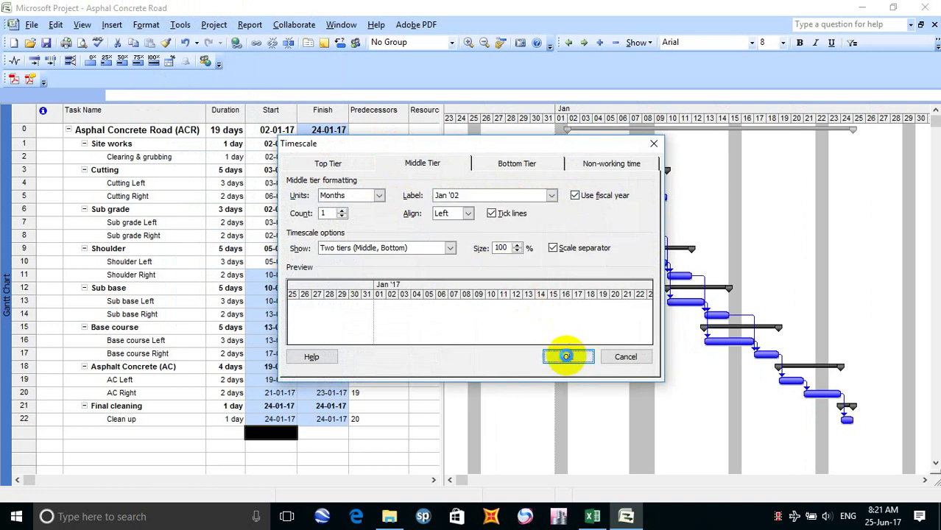
click(566, 356)
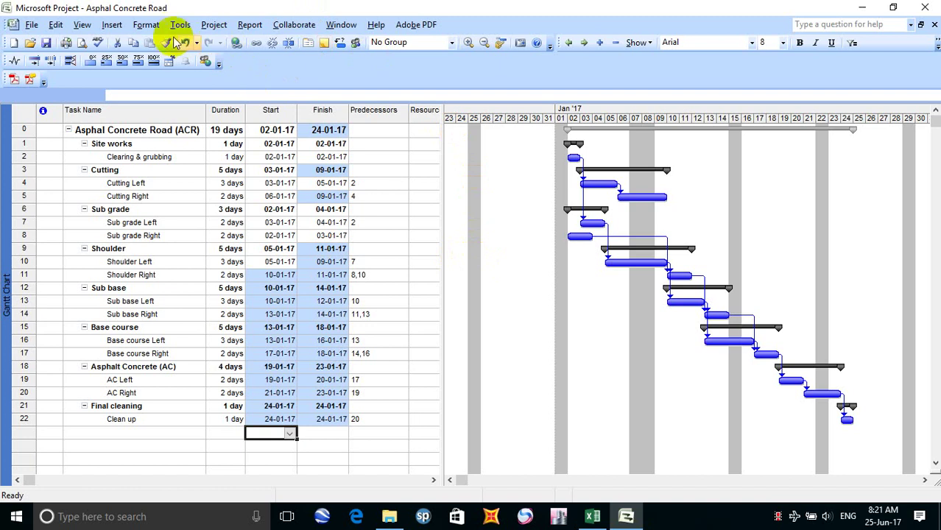
Step: Set the Gantt chart timescale's middle tier units to Weeks
click(146, 24)
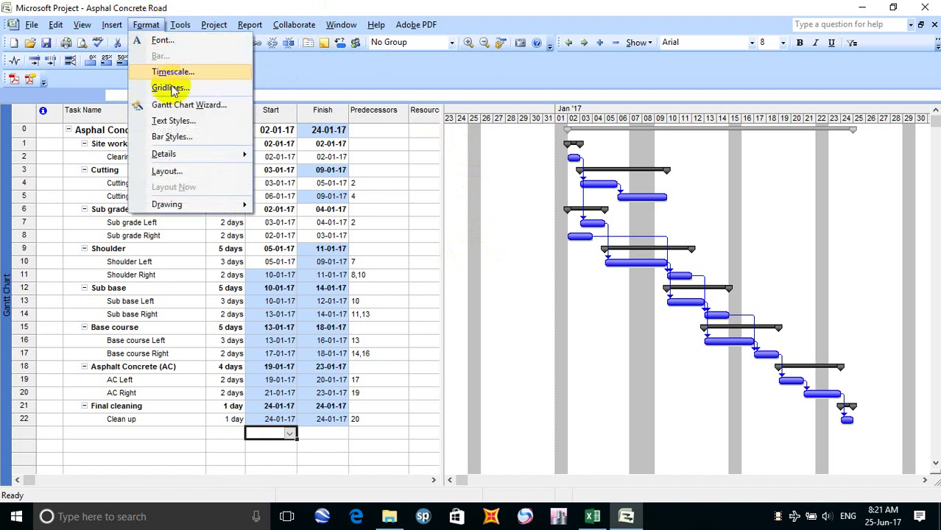
click(211, 75)
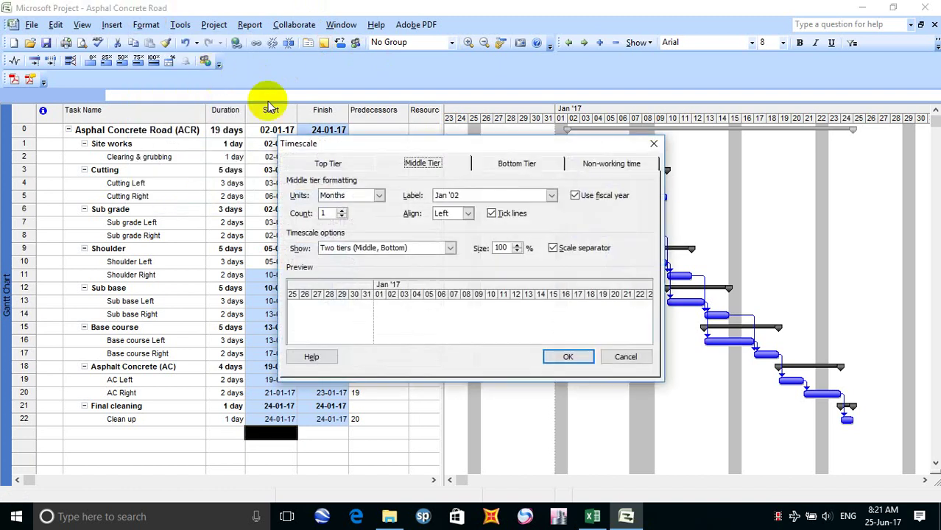
click(379, 196)
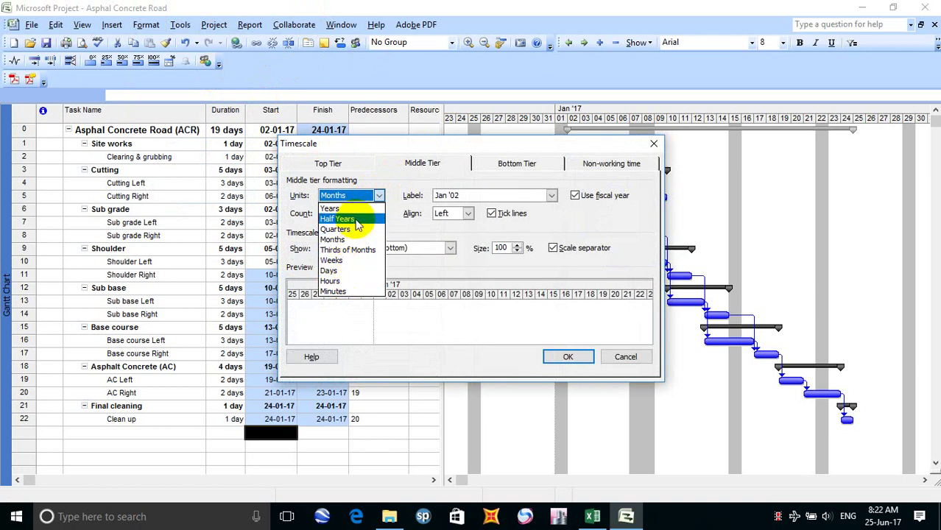
click(356, 260)
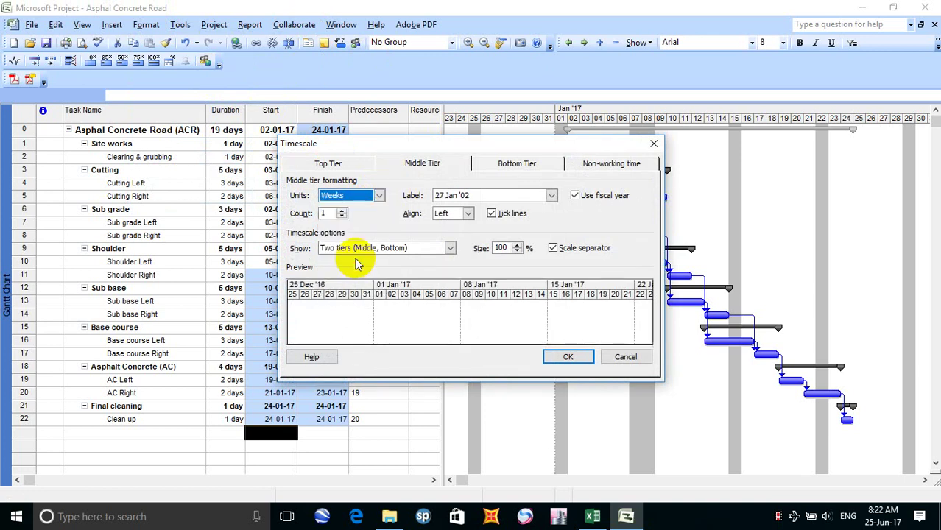
click(570, 358)
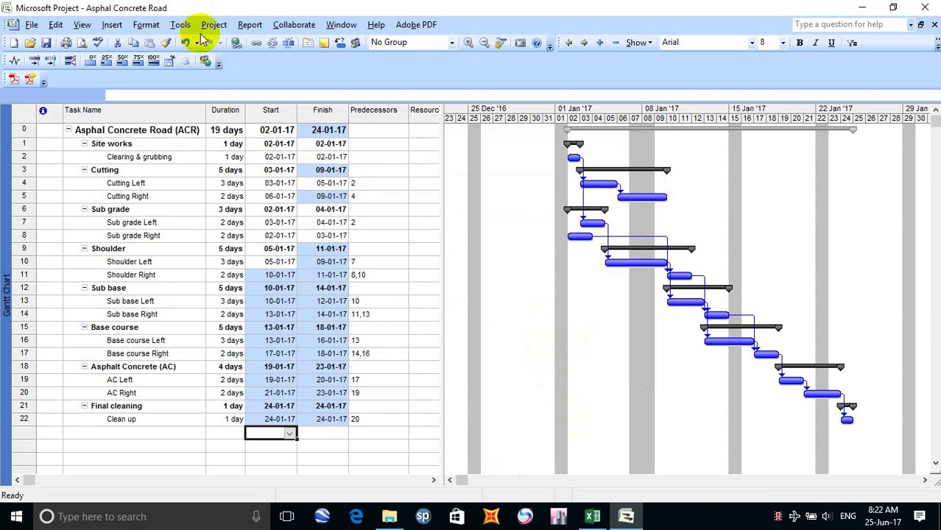
Step: Switch to Excel and review the MOP sheet's instructions from item 10 to item 12 on gridlines
click(593, 516)
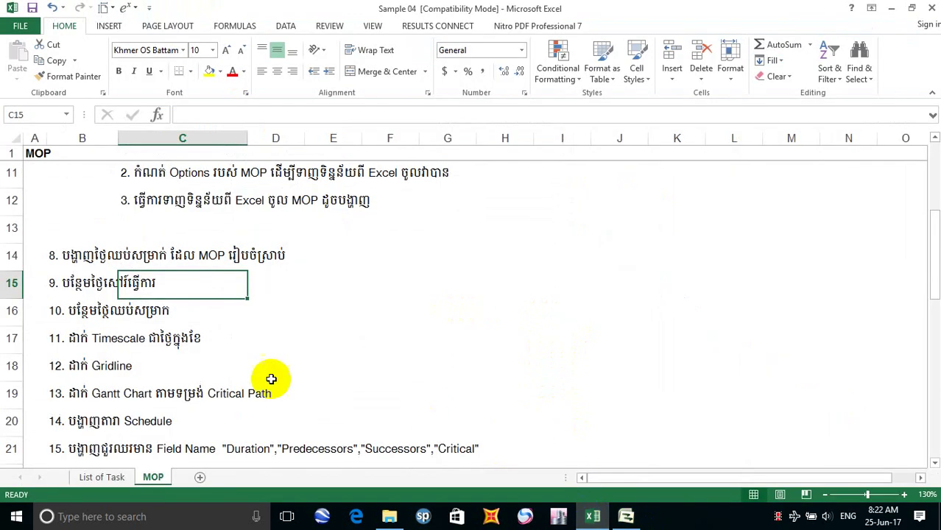
click(140, 310)
click(290, 309)
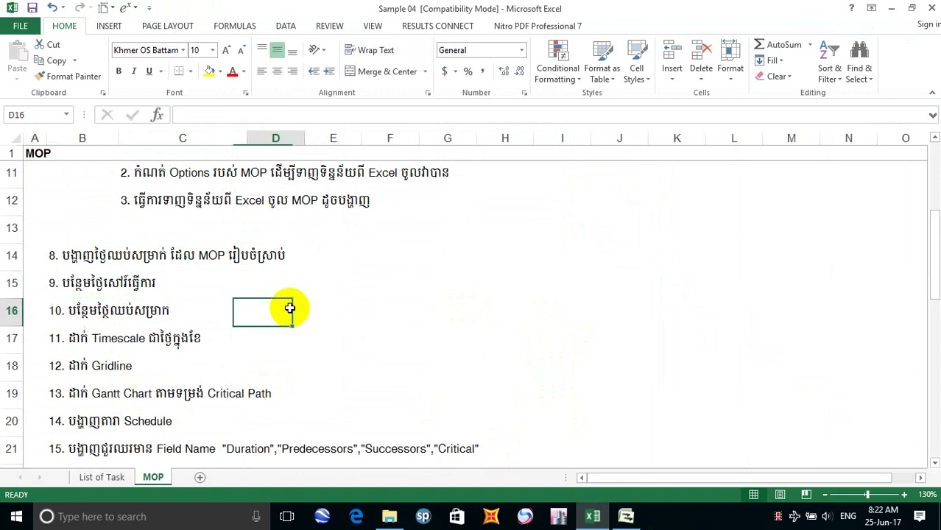
click(72, 336)
click(261, 349)
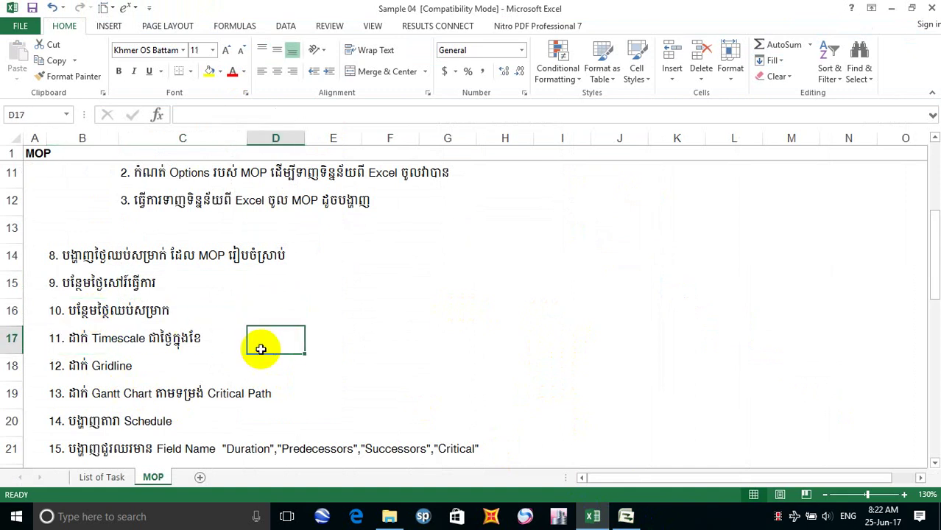
click(99, 366)
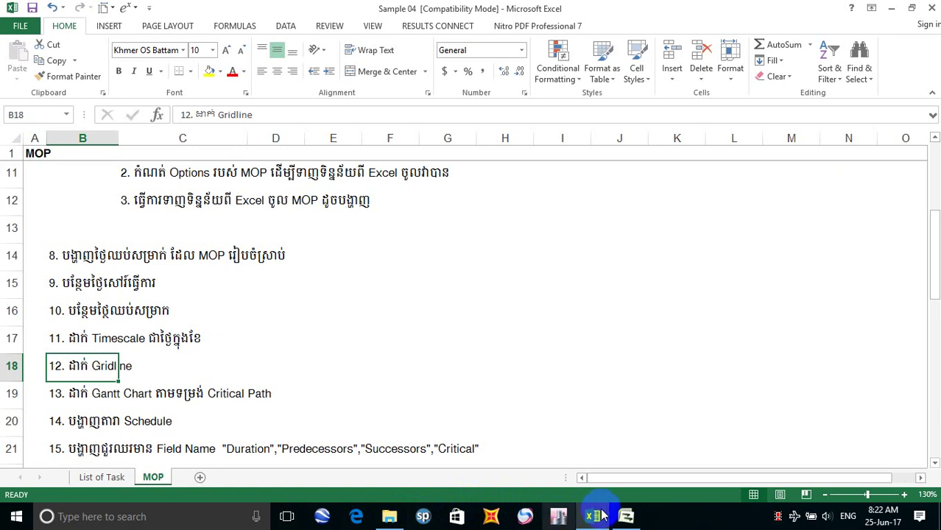
Step: Switch back to Microsoft Project and set the Gantt Rows gridlines to a solid line in Silver
click(626, 517)
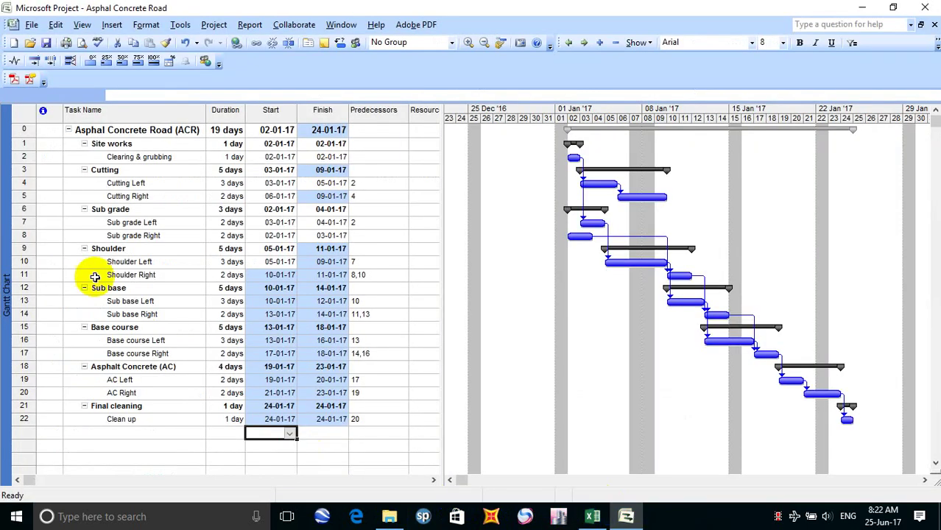
click(157, 28)
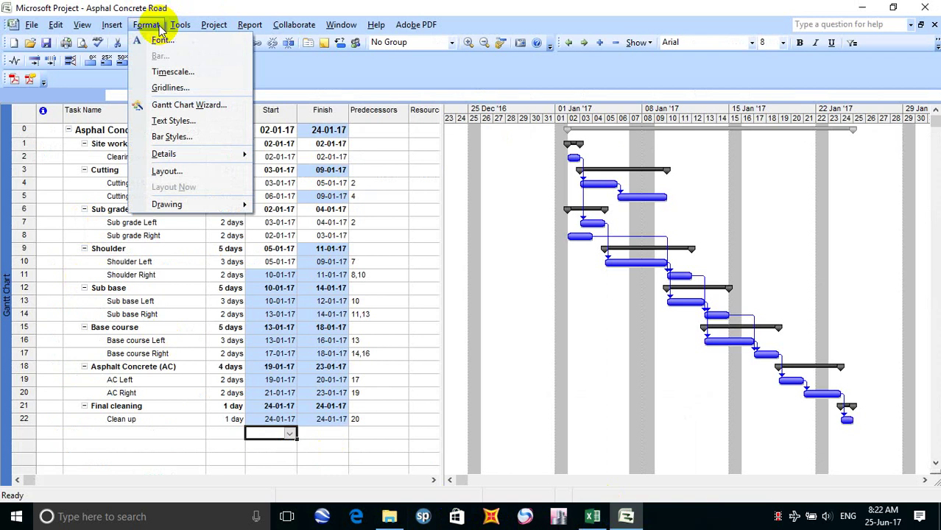
mouse_move(174, 31)
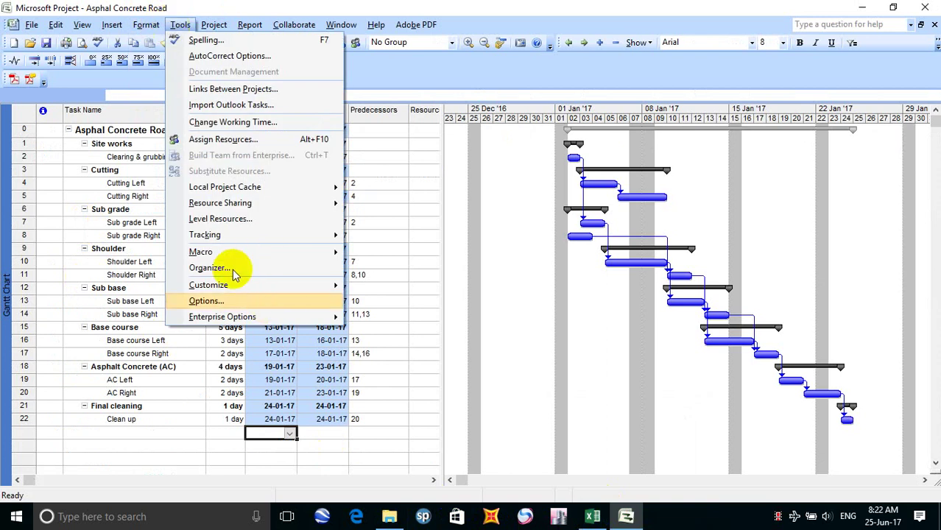
mouse_move(111, 25)
mouse_move(148, 25)
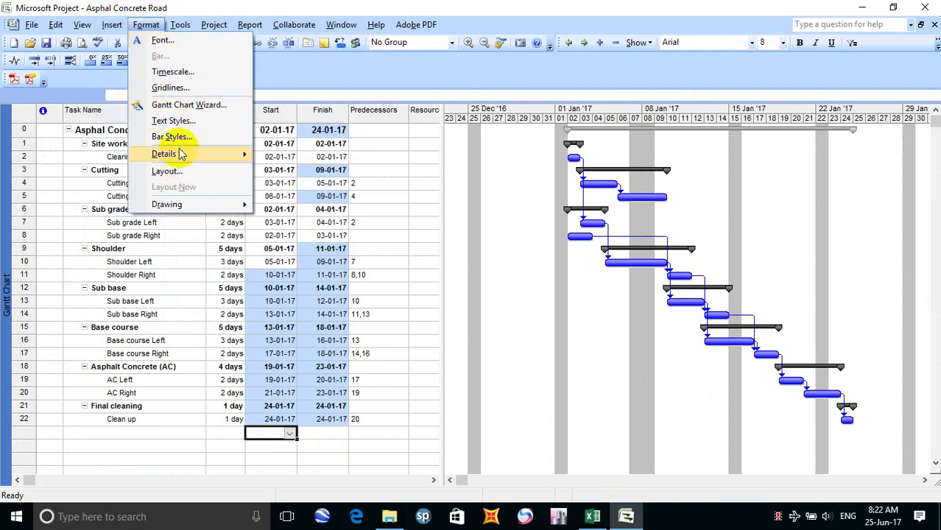
click(190, 88)
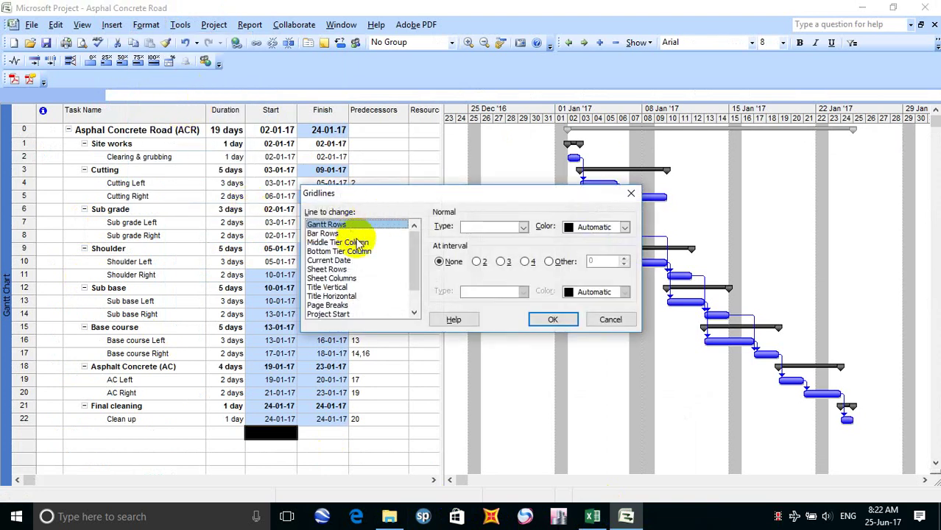
click(523, 227)
click(515, 251)
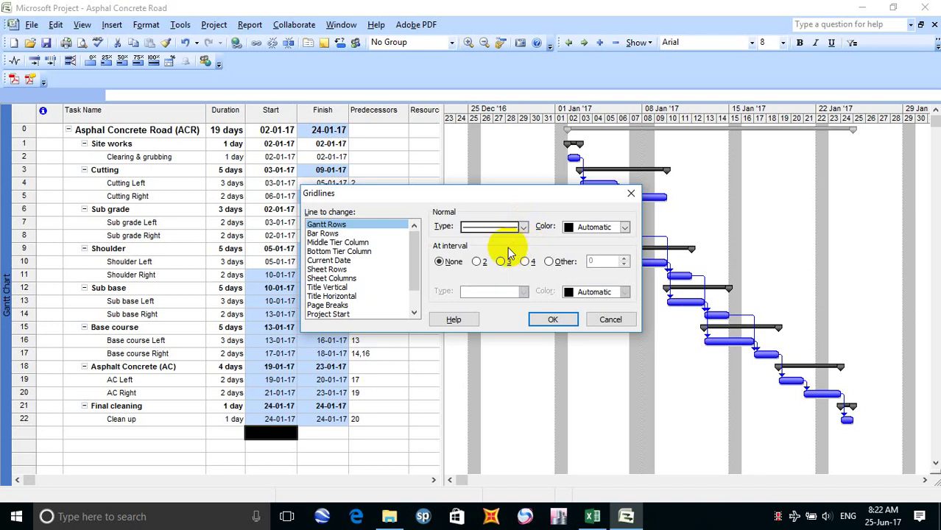
click(625, 228)
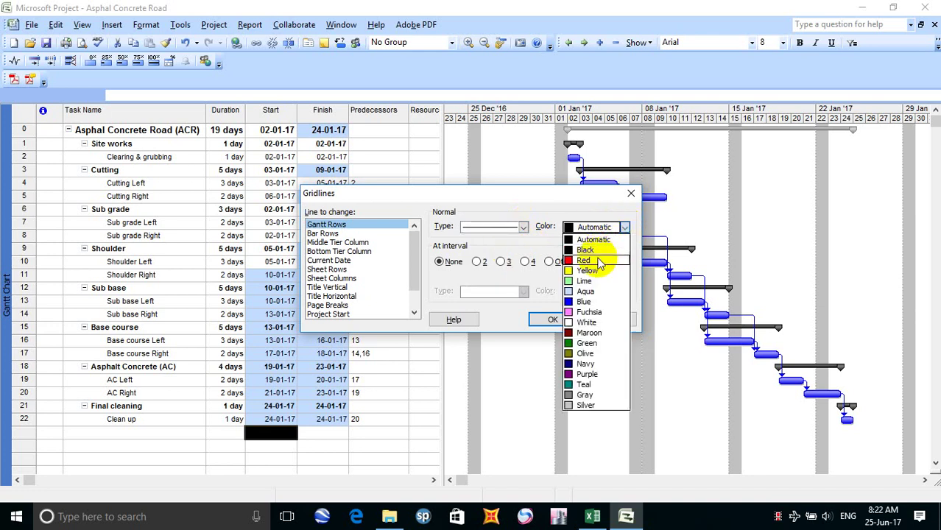
click(599, 404)
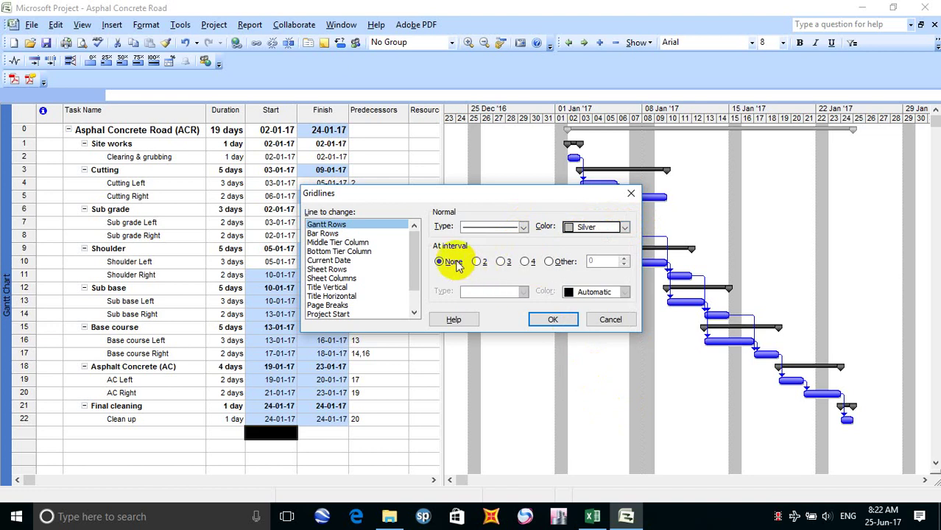
Step: Set the Sheet Rows and Sheet Columns gridline colors to Automatic
click(341, 243)
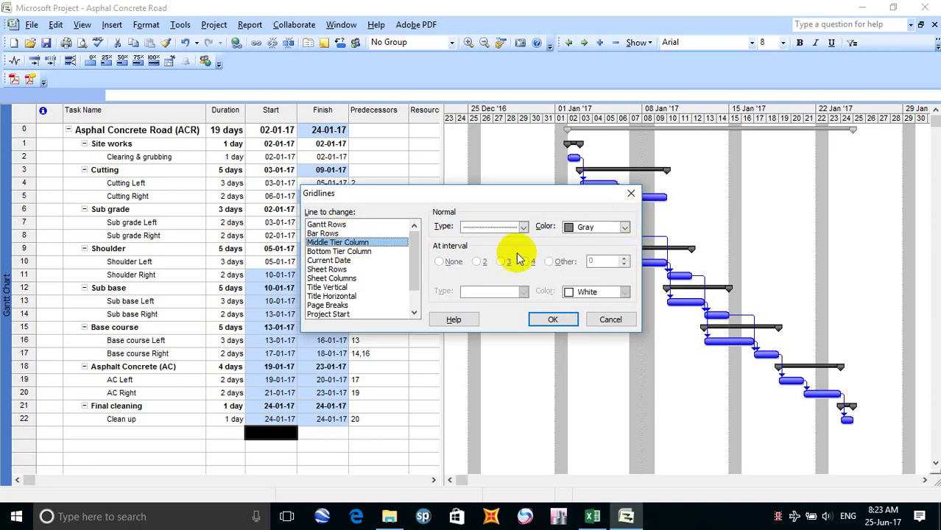
click(338, 251)
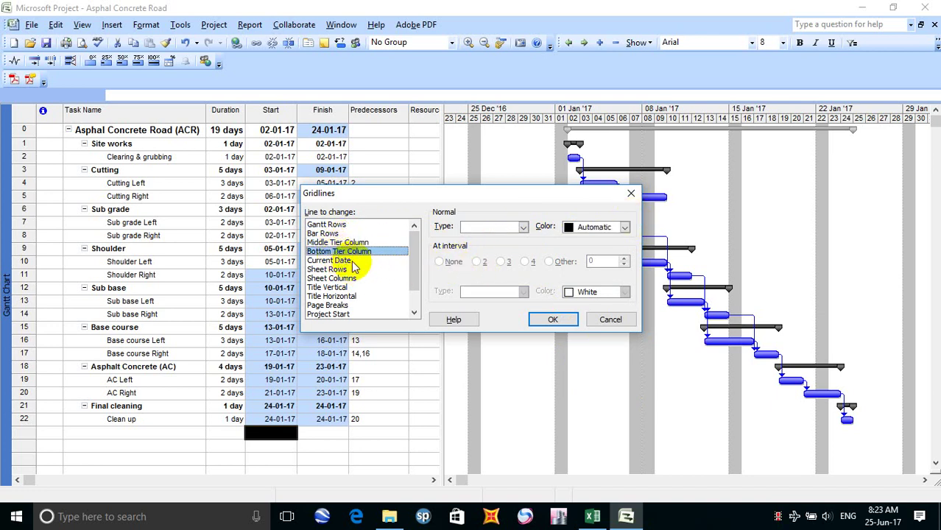
click(342, 261)
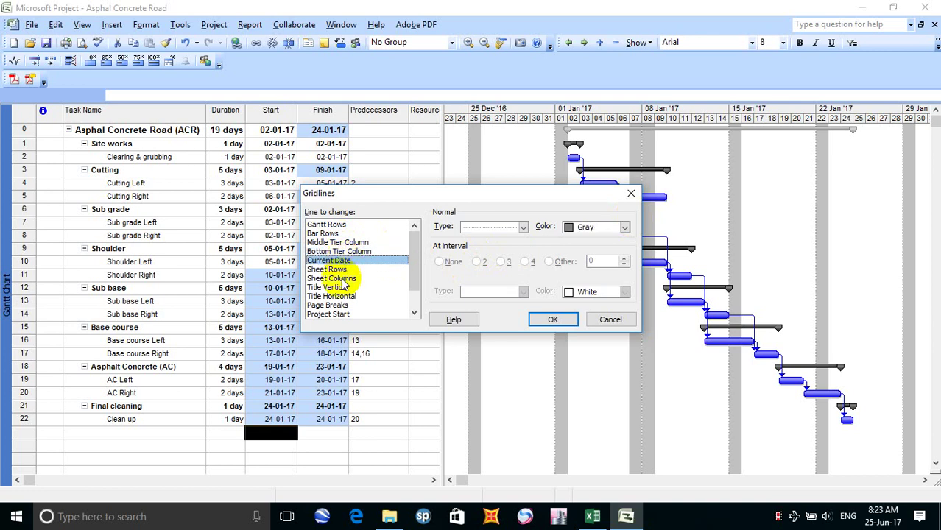
click(342, 270)
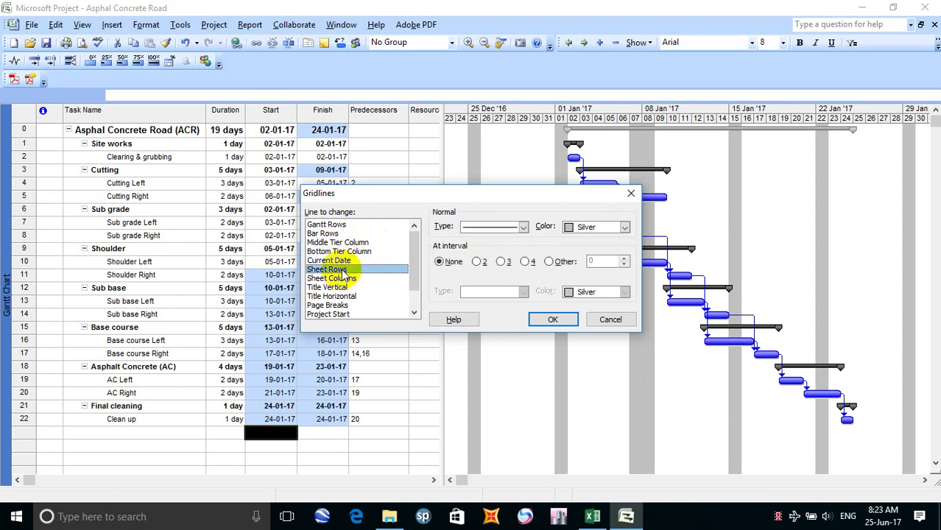
click(623, 227)
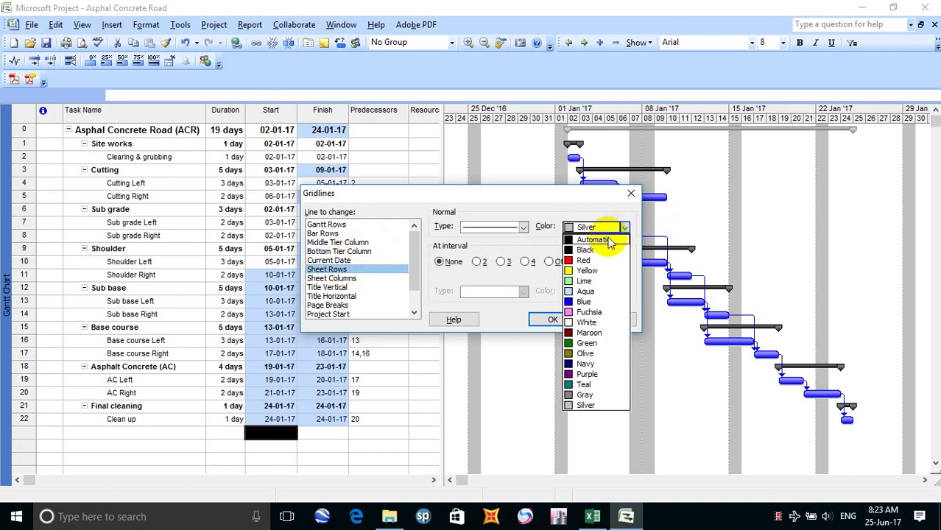
click(608, 240)
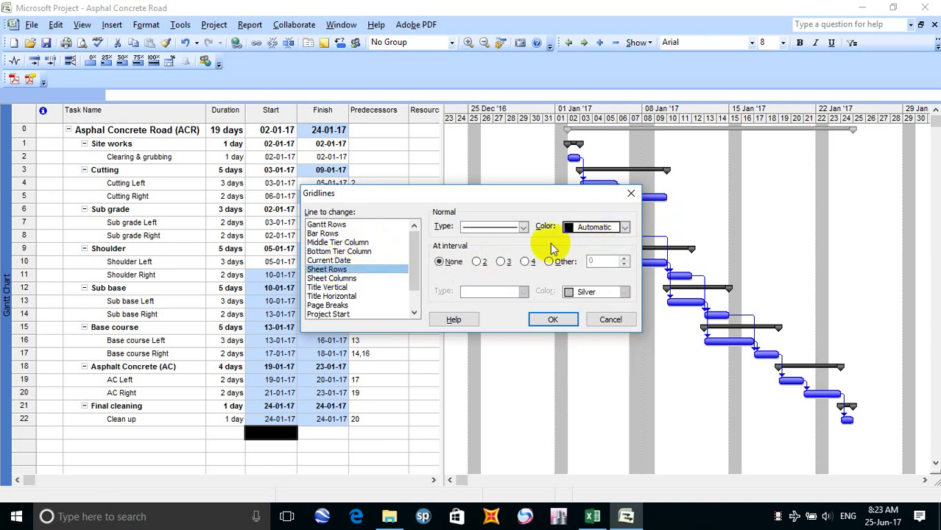
click(343, 279)
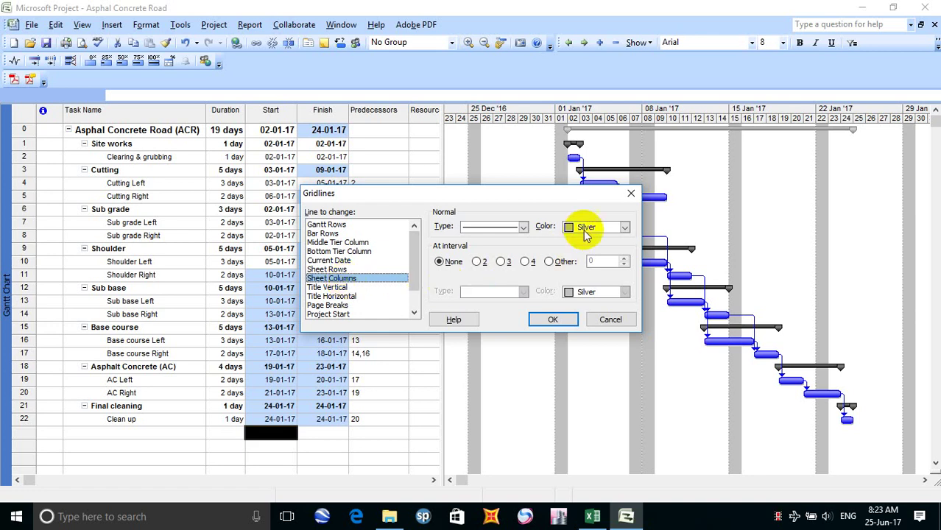
click(624, 226)
click(618, 240)
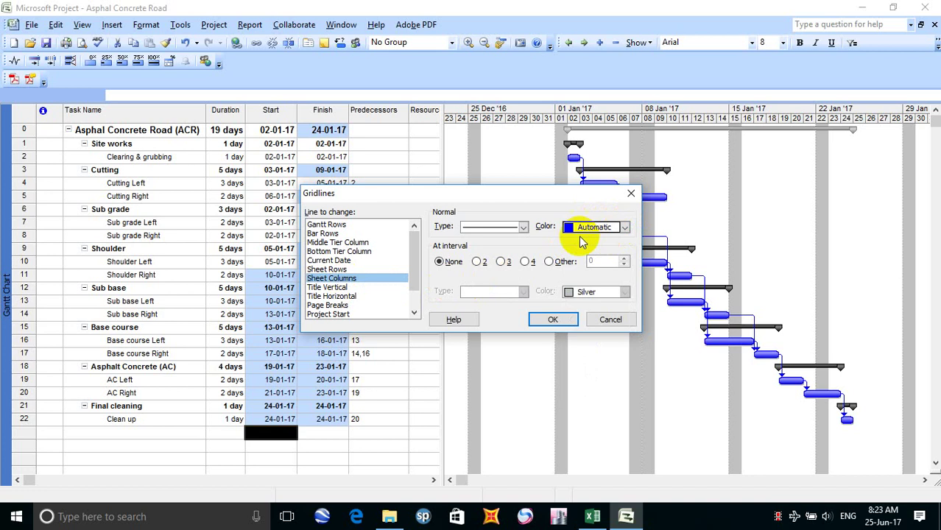
Step: Set the Bottom Tier Column gridlines to a solid line in Silver
click(360, 252)
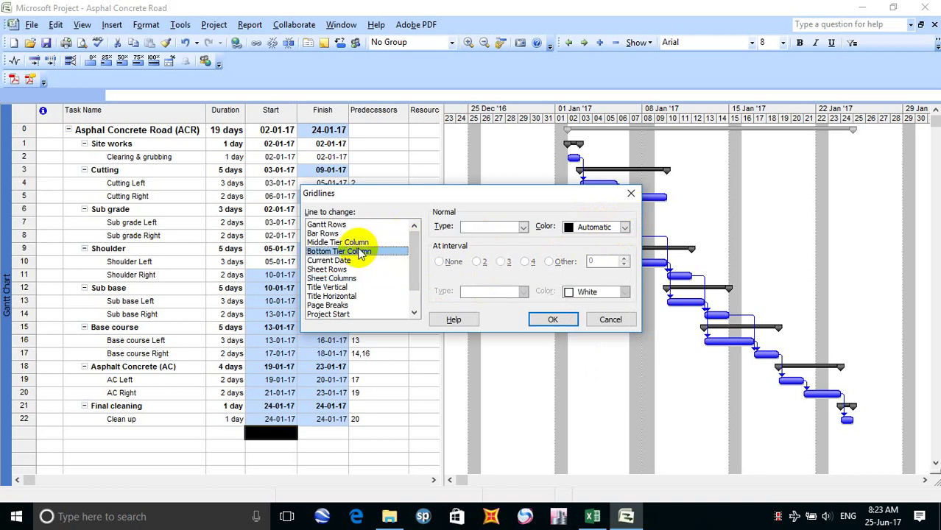
click(360, 243)
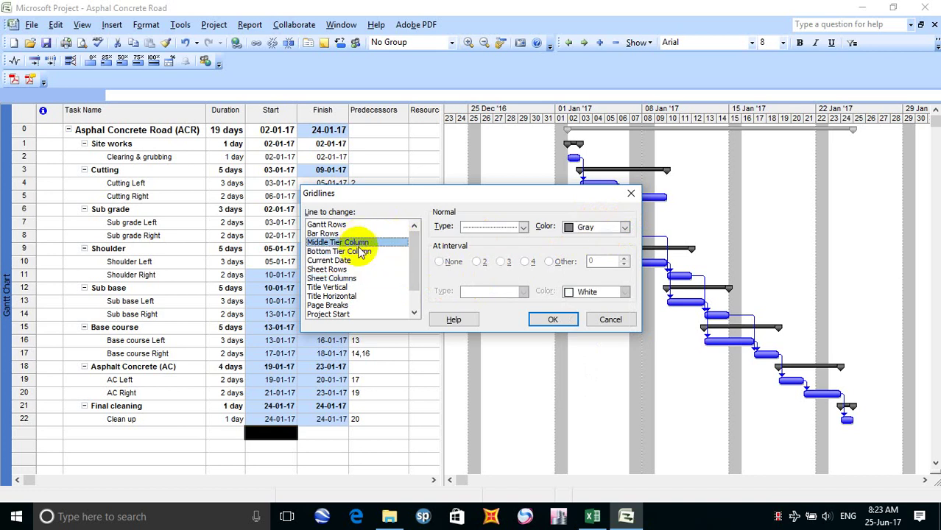
click(360, 253)
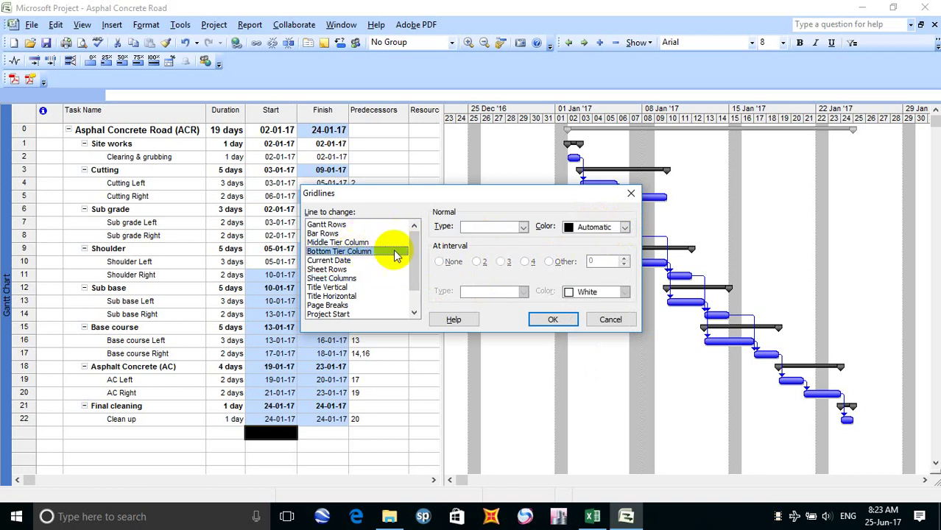
click(625, 228)
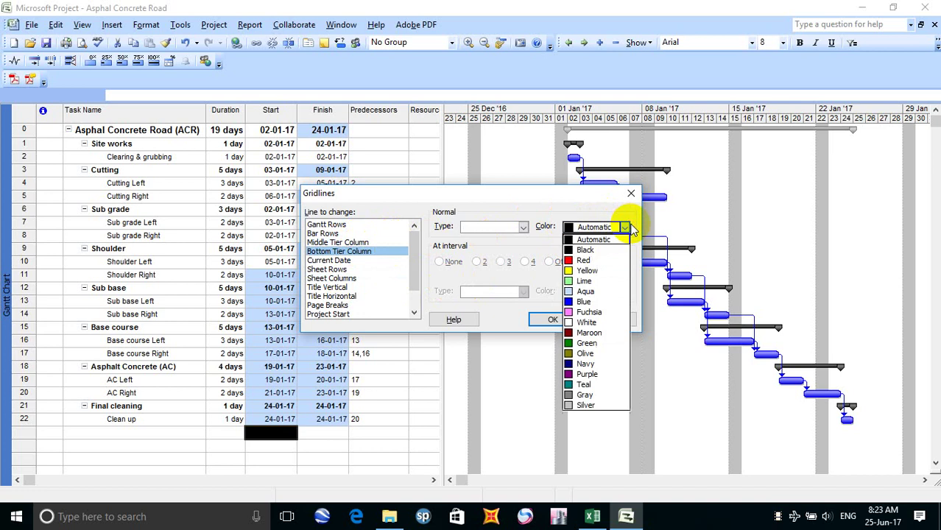
click(575, 406)
click(522, 228)
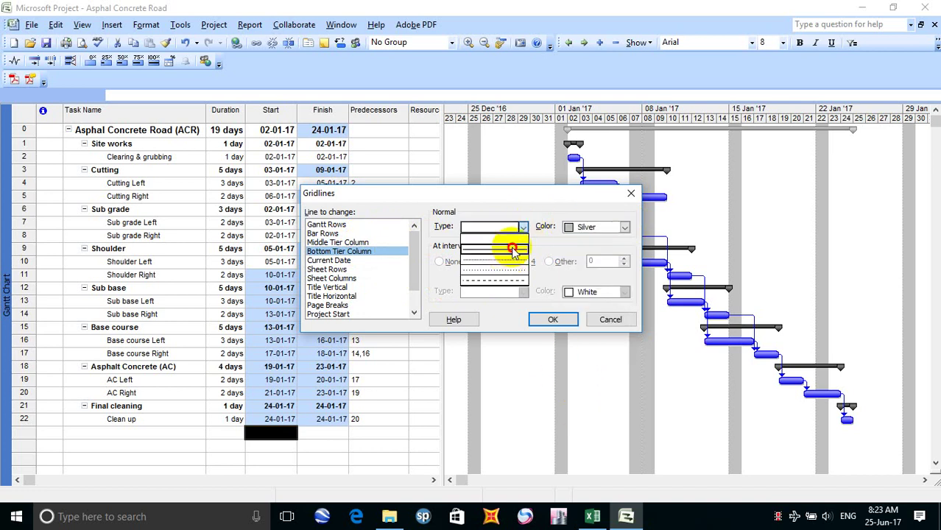
click(512, 249)
Step: Apply a solid Silver line to the Middle Tier Column gridlines and save the project
click(360, 242)
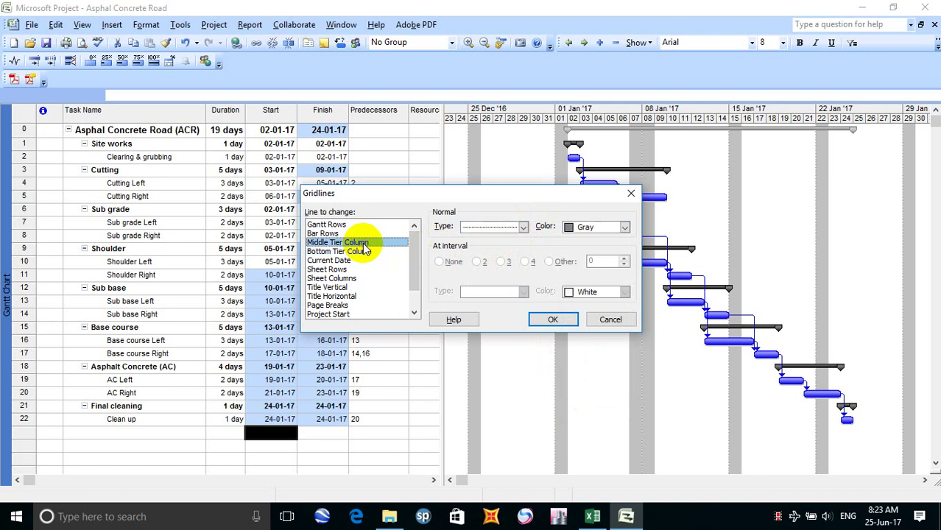
click(522, 228)
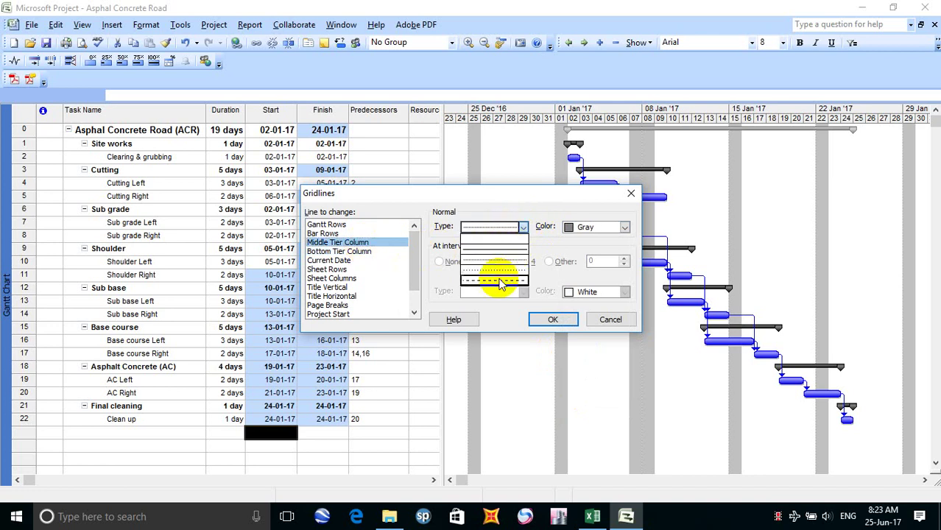
click(494, 248)
click(625, 227)
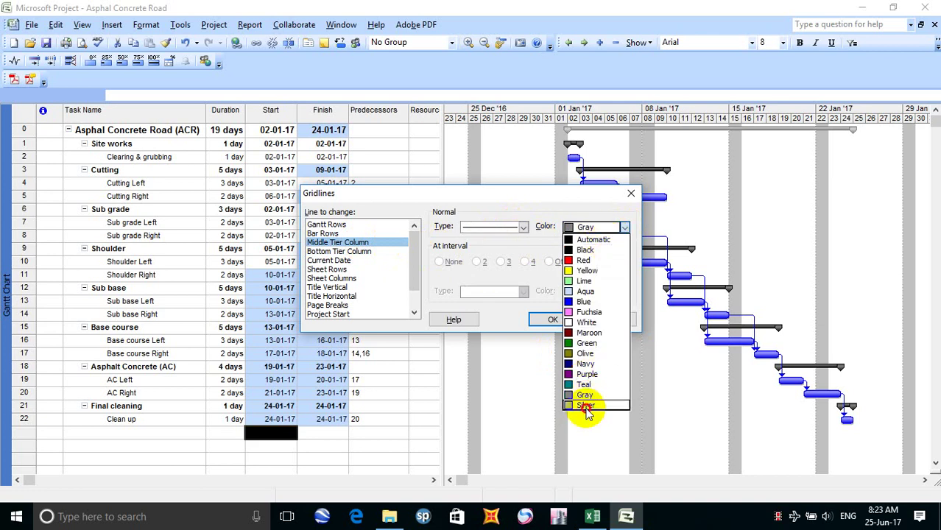
click(586, 406)
click(552, 319)
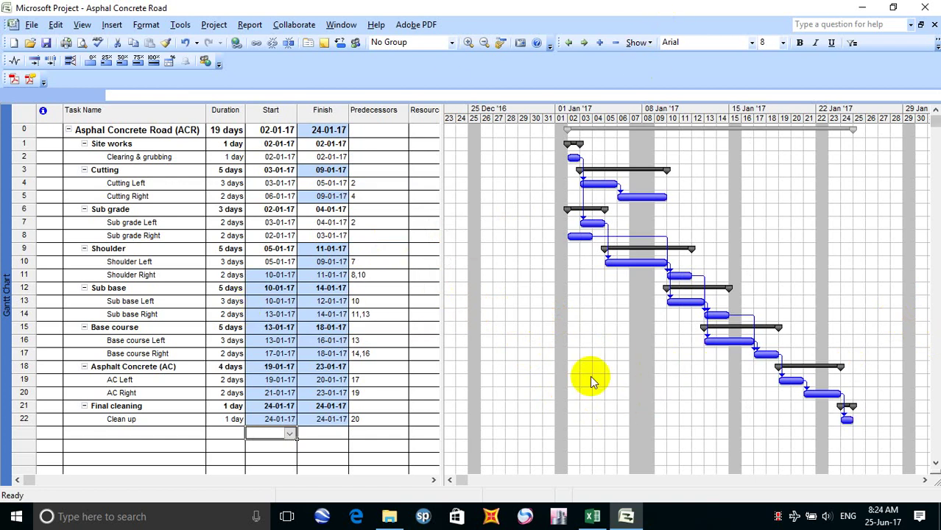
click(45, 42)
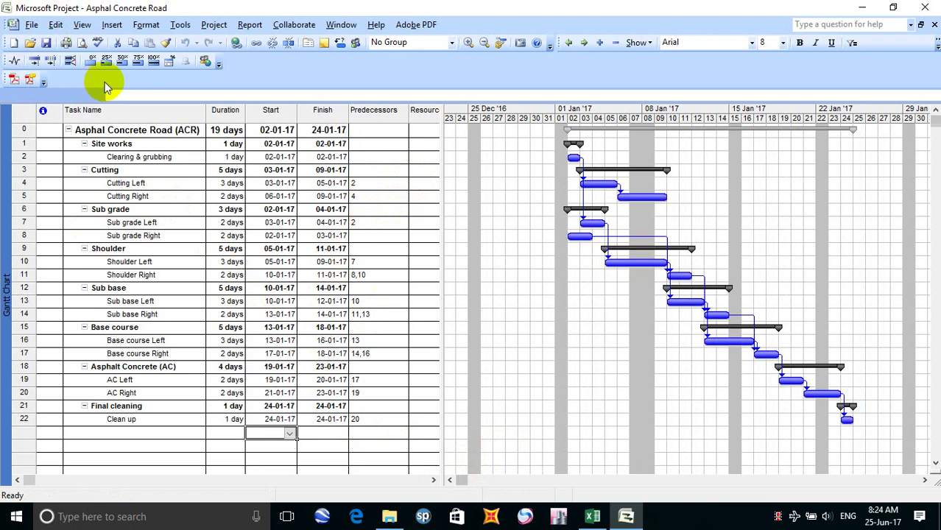
click(146, 24)
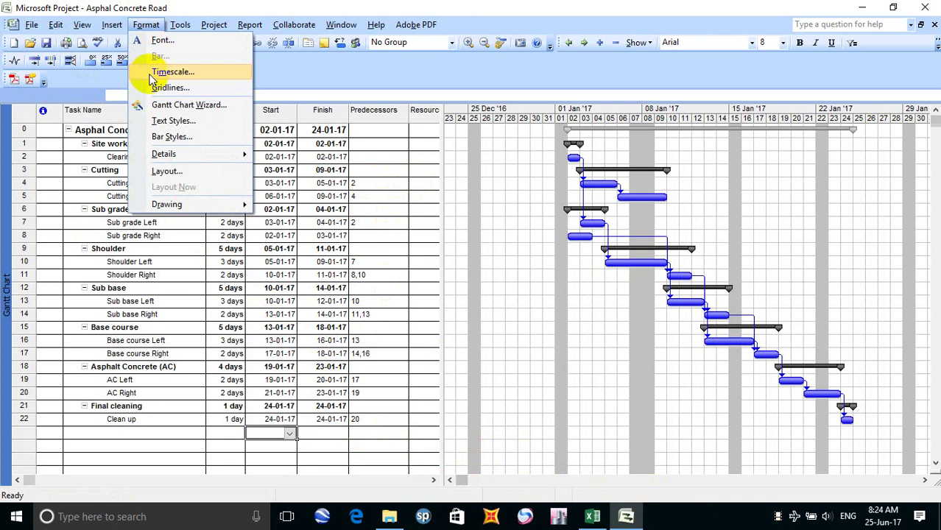
click(379, 171)
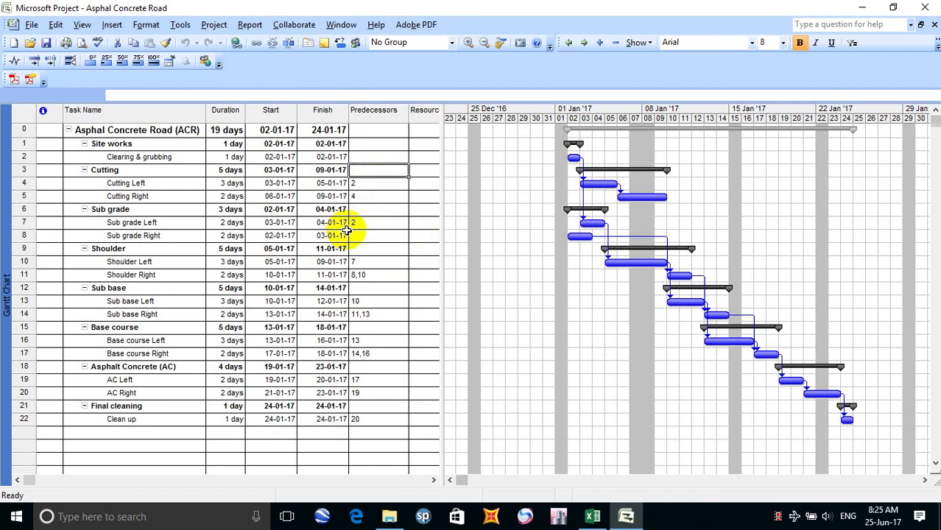
Step: Try 6,7 as the predecessors of Shoulder Left, and return that task to the single predecessor 7
click(366, 263)
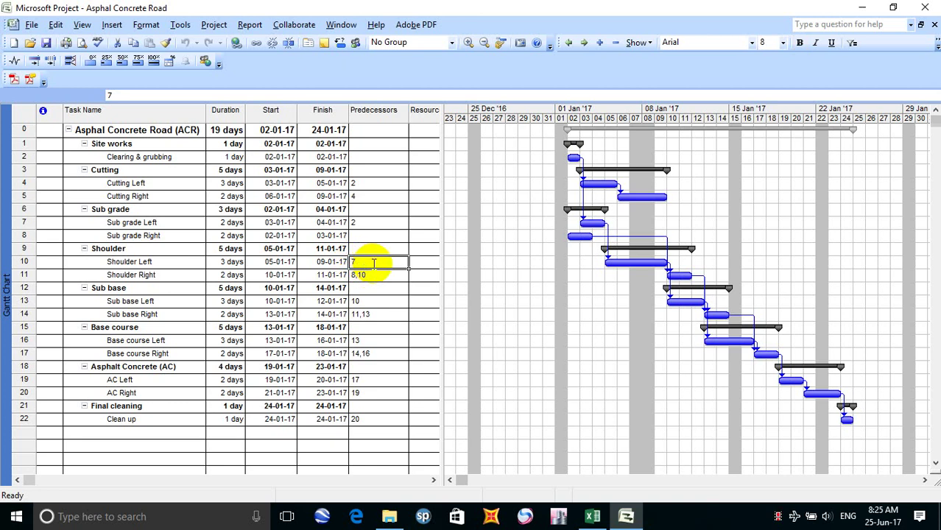
click(373, 263)
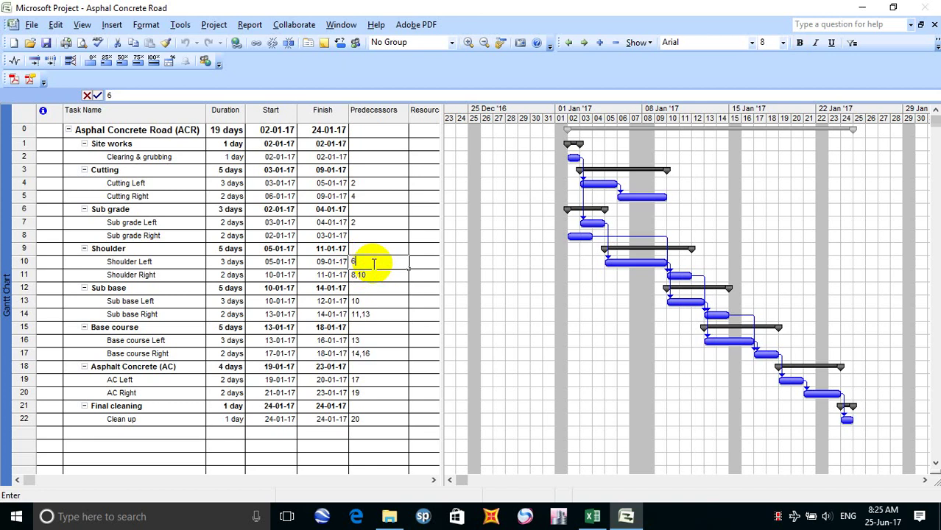
text(6,7)
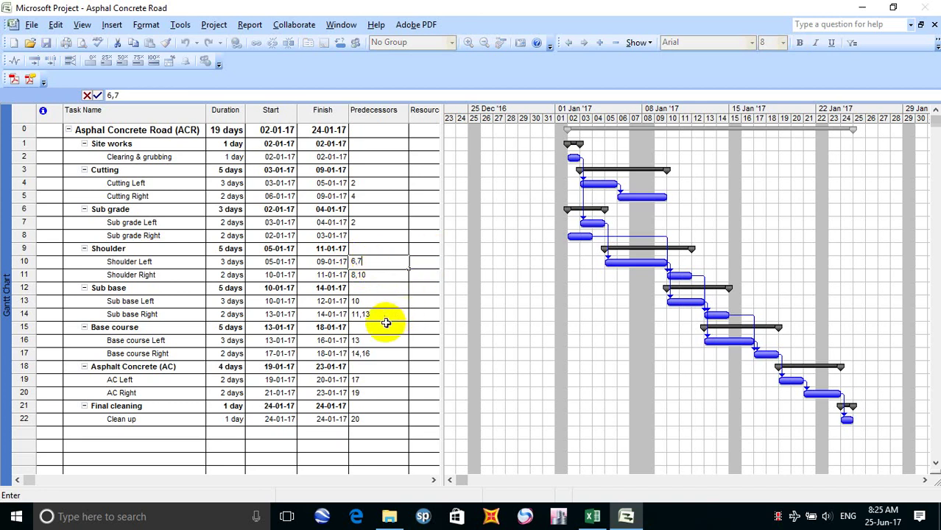
click(378, 275)
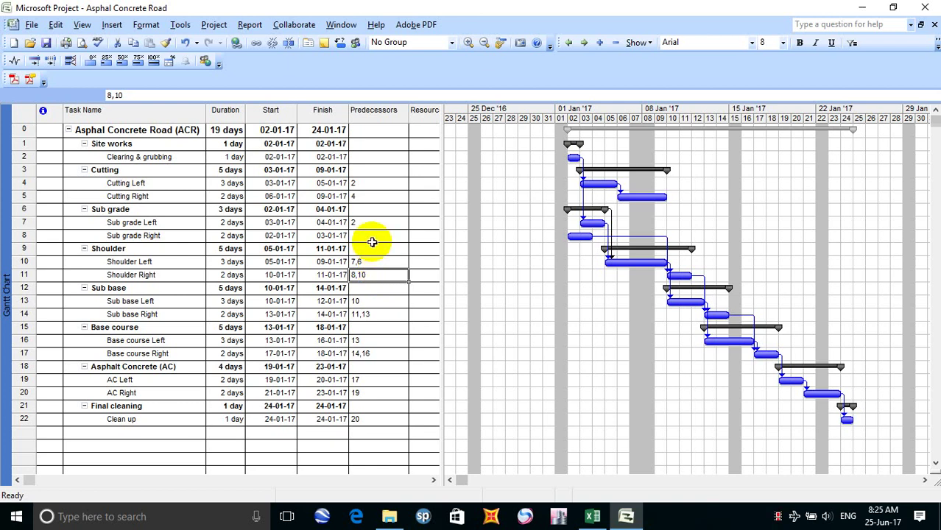
key(Up)
text(7)
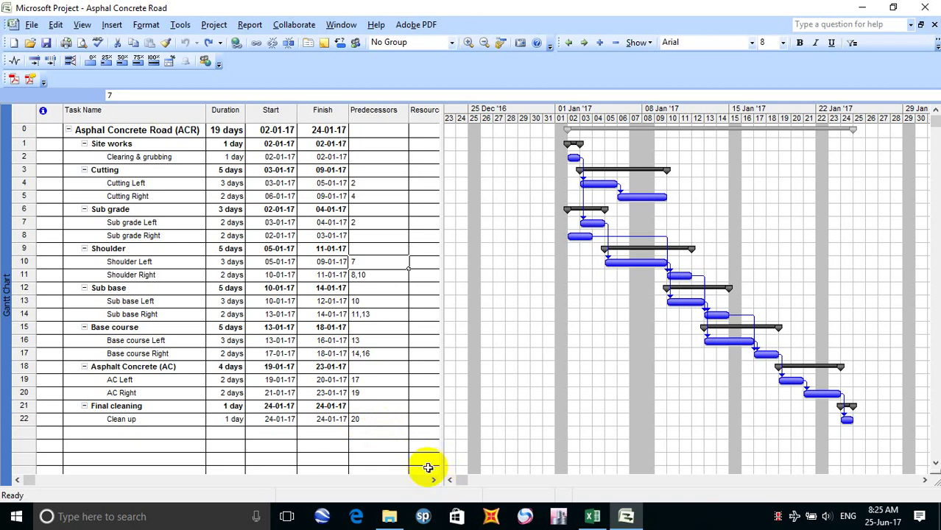
Step: Set the predecessors of the Sub grade Right task to 5,7
click(368, 237)
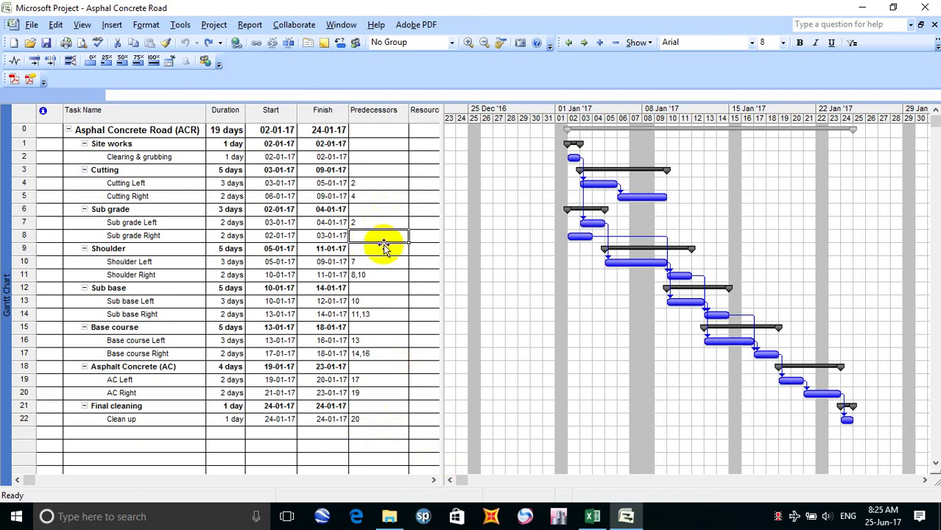
text(5,)
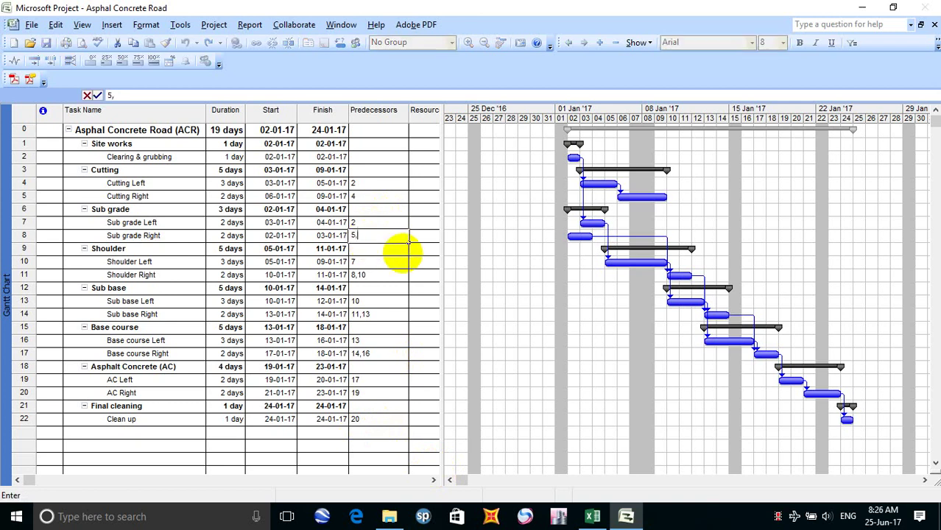
text(7)
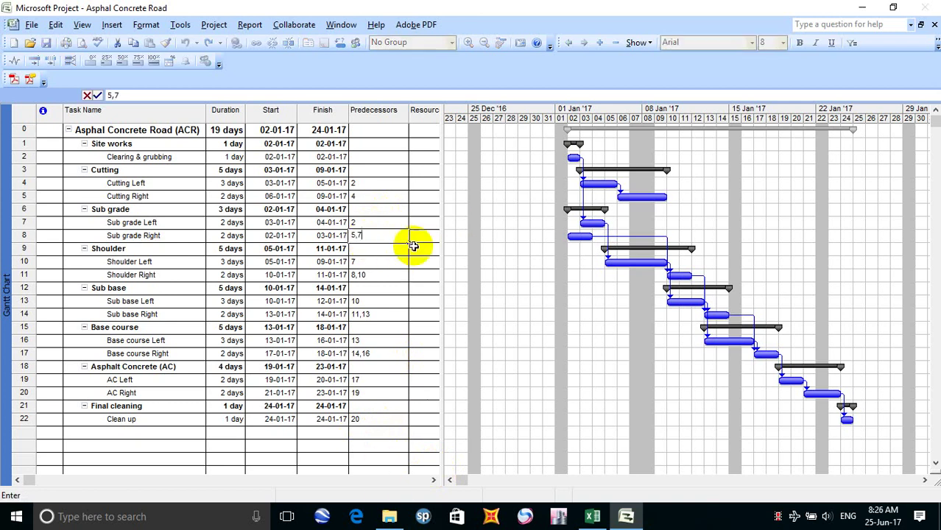
click(368, 275)
click(377, 288)
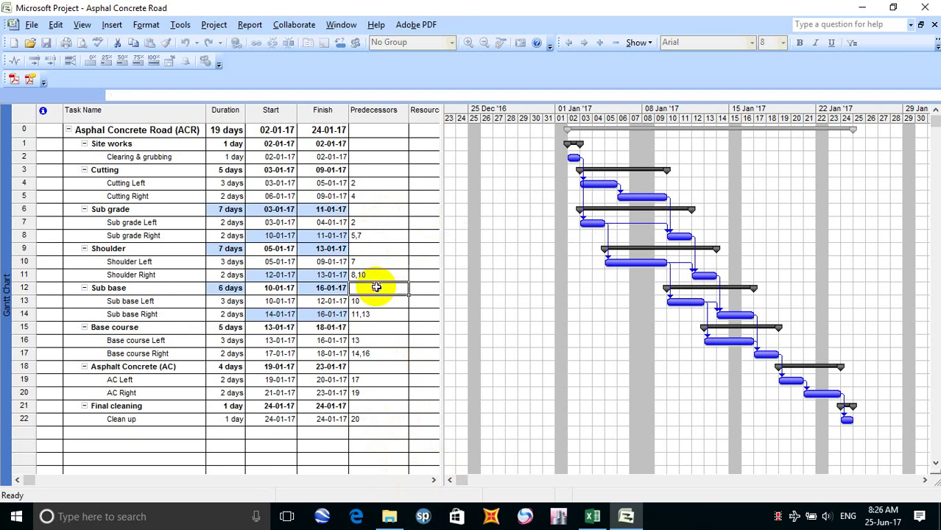
click(377, 310)
click(380, 343)
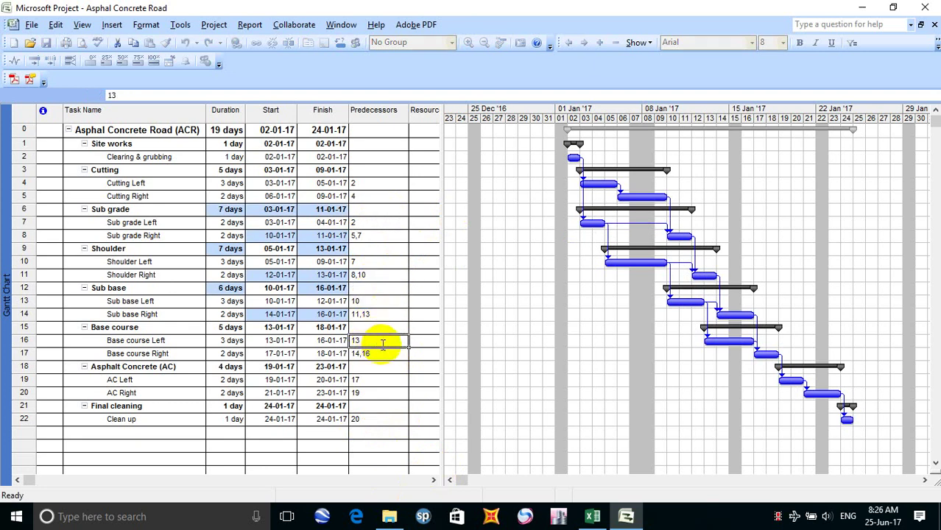
click(382, 344)
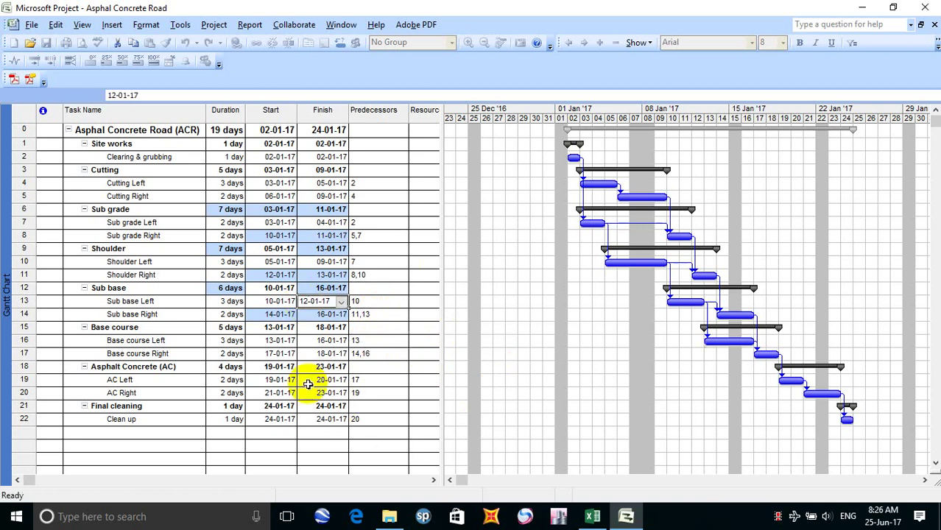
click(377, 379)
click(379, 408)
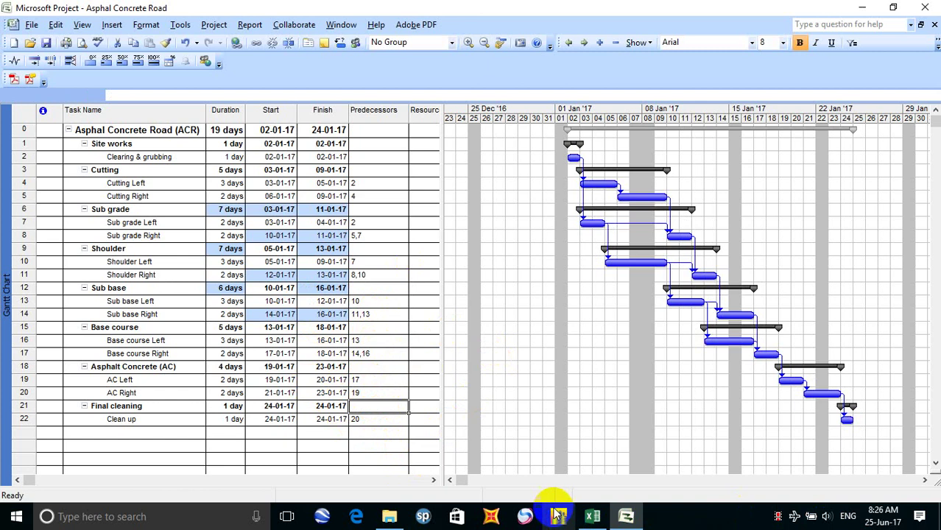
Step: Switch to Excel and find item 13 about the Critical Path Gantt chart in the MOP instruction list
click(593, 516)
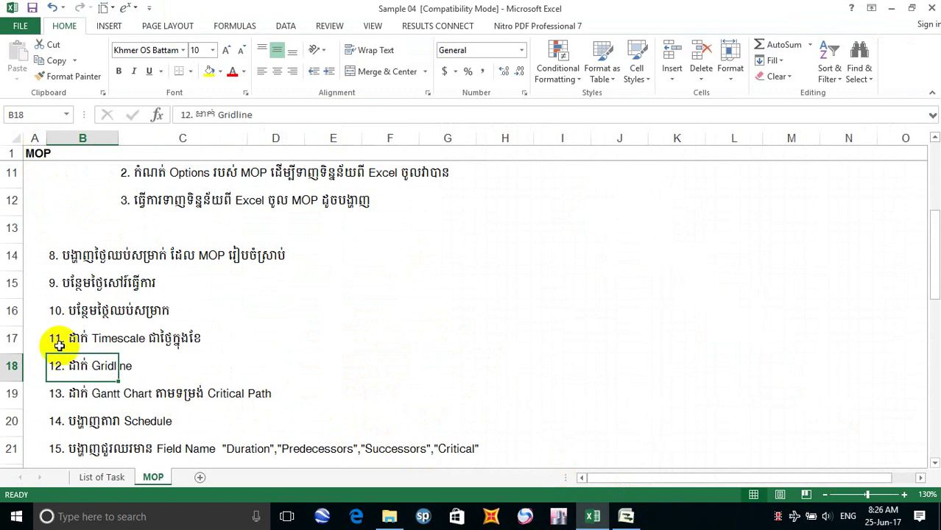
scroll(59, 345, down, 1)
scroll(59, 345, up, 2)
scroll(59, 344, down, 2)
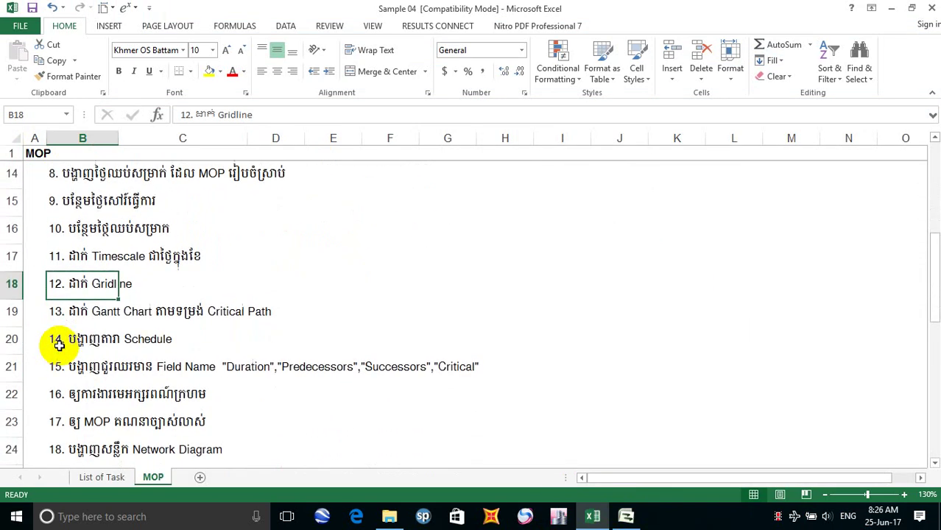
click(12, 312)
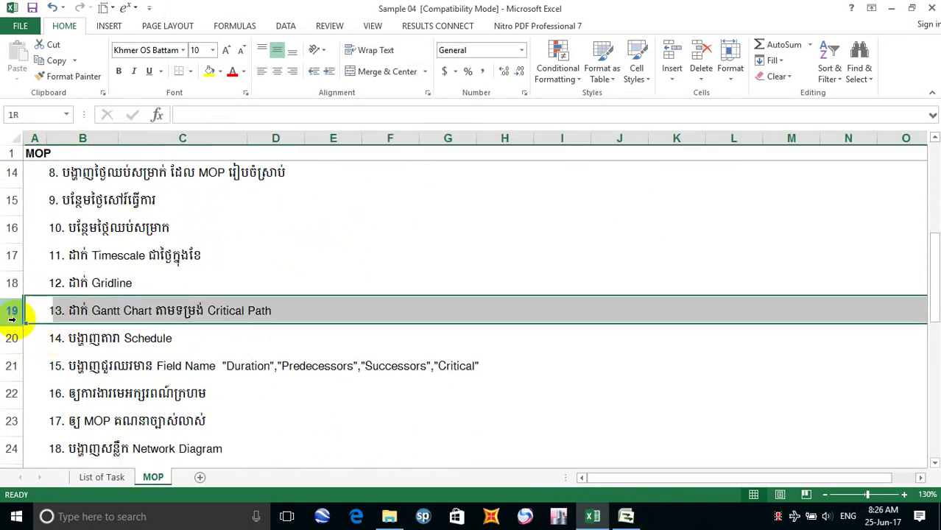
right_click(13, 318)
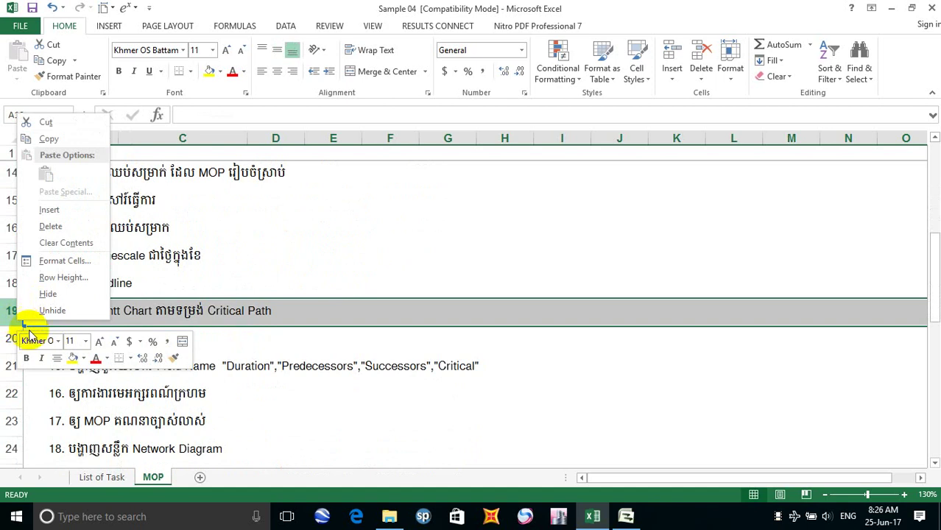
click(49, 211)
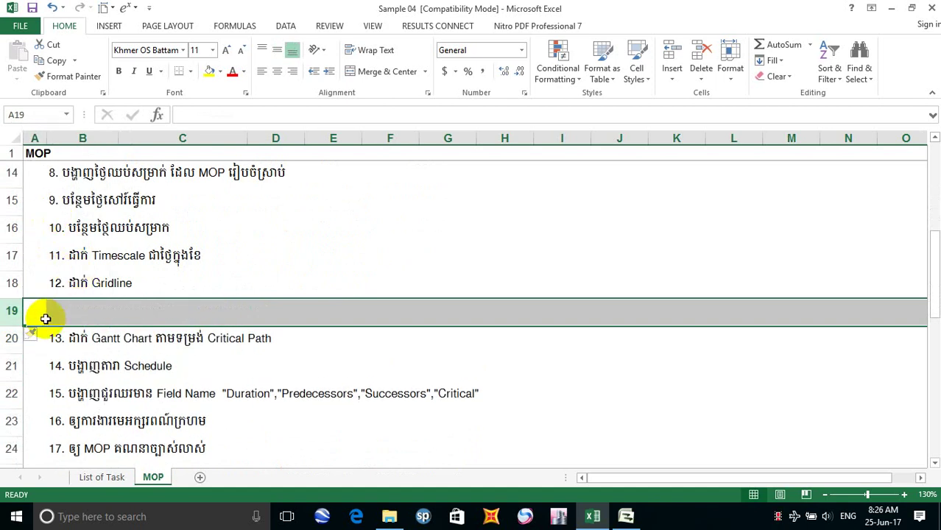
key(ctrl+z)
Step: Insert a row above instruction 14 and fill cell B20 with a copy of instruction 13
click(12, 337)
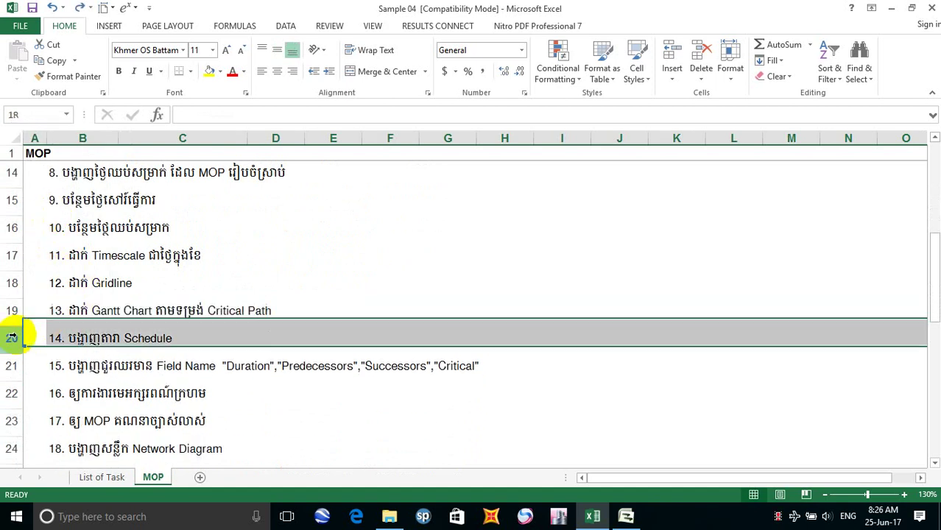
right_click(12, 337)
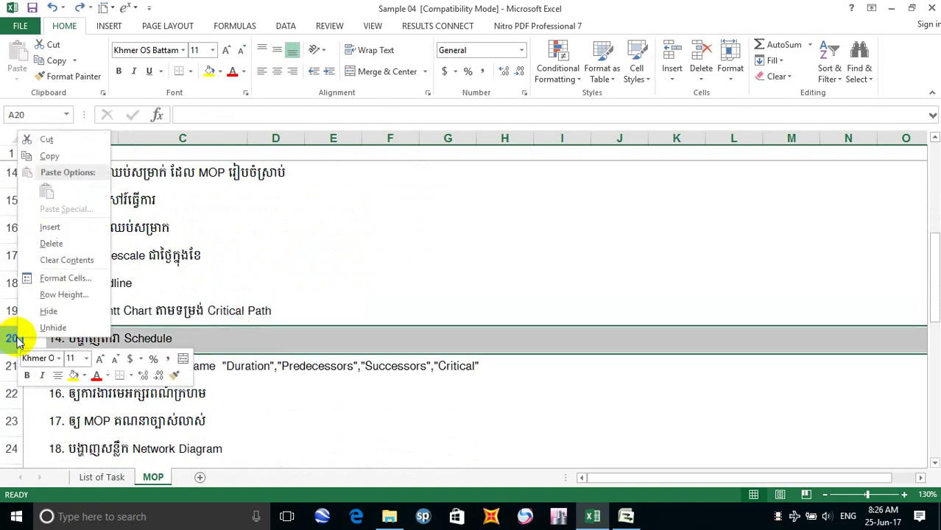
click(79, 232)
click(59, 341)
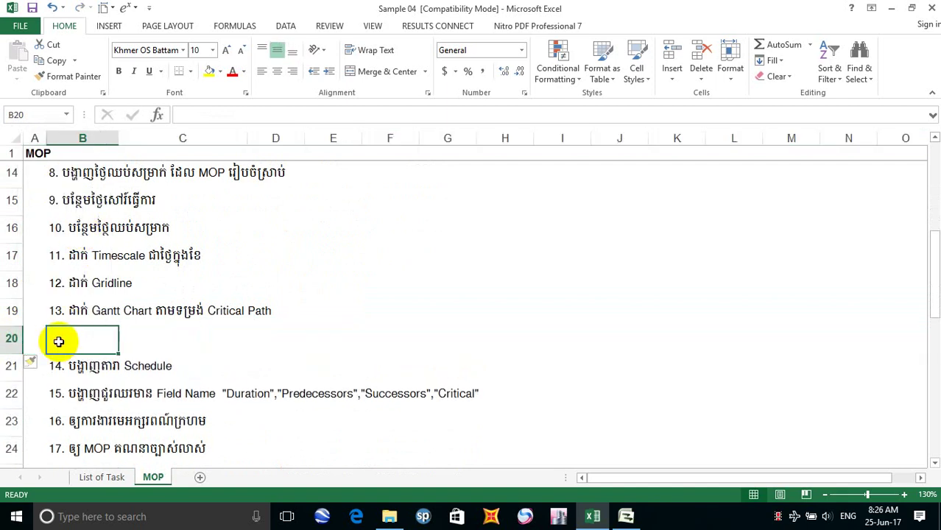
key(ctrl+d)
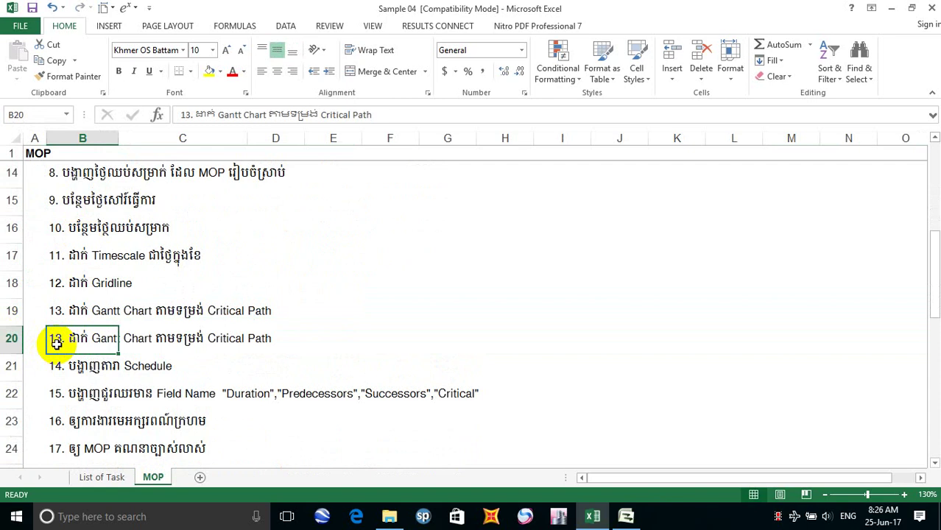
Step: Renumber the copied instruction in B20 as 13'. and delete the text after the number
double_click(57, 340)
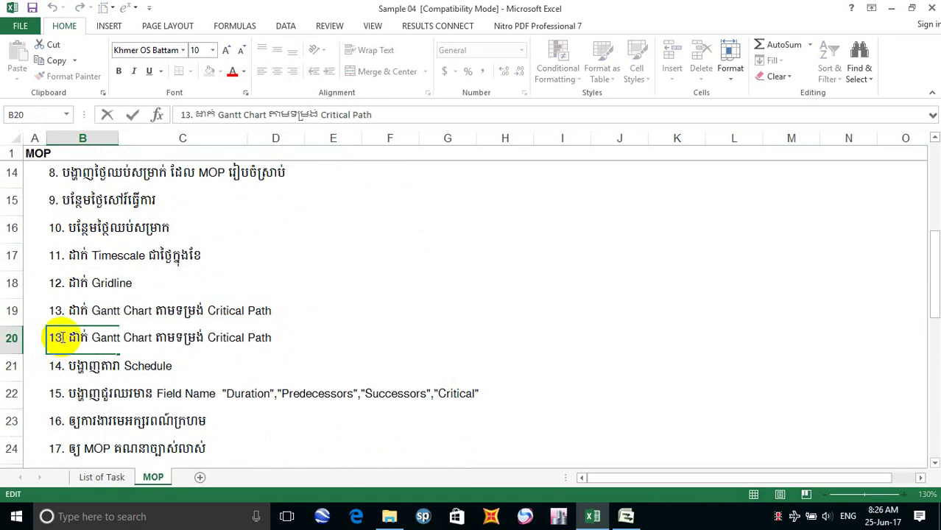
text(')
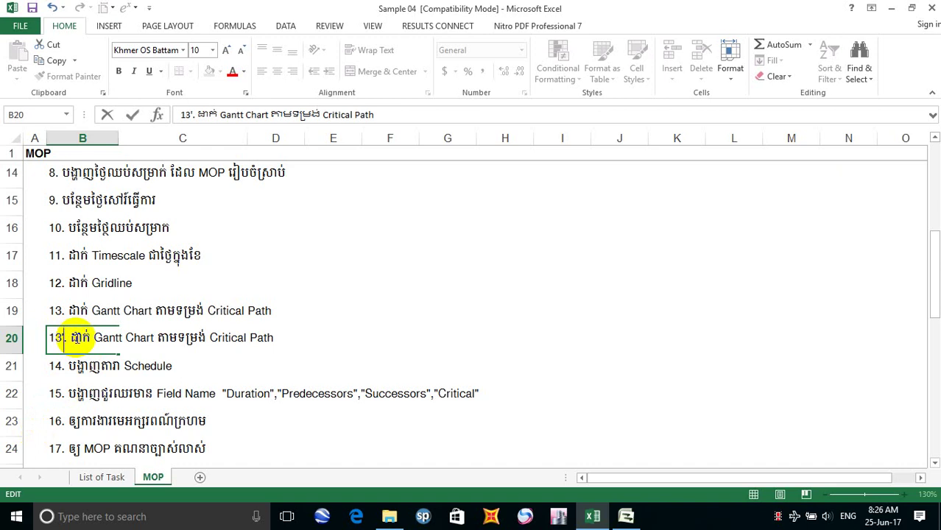
drag(71, 338, 382, 326)
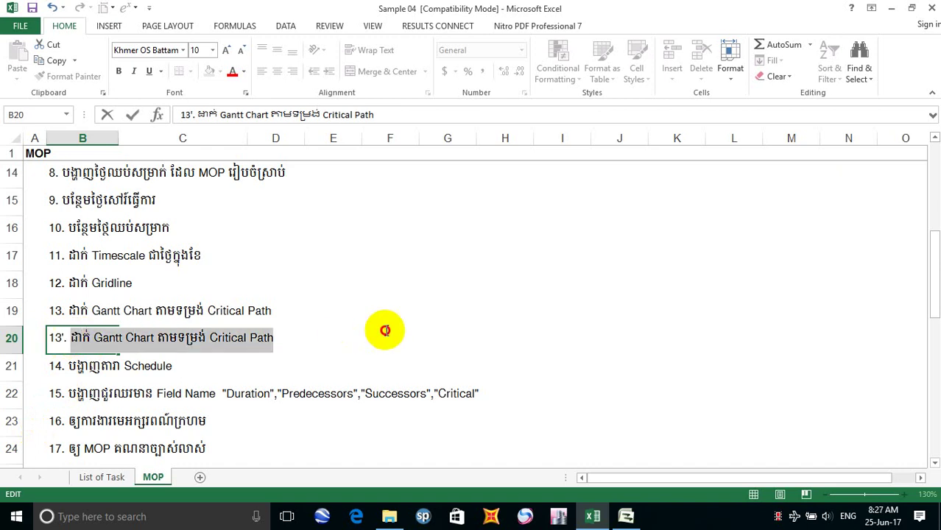
key(BackSpace)
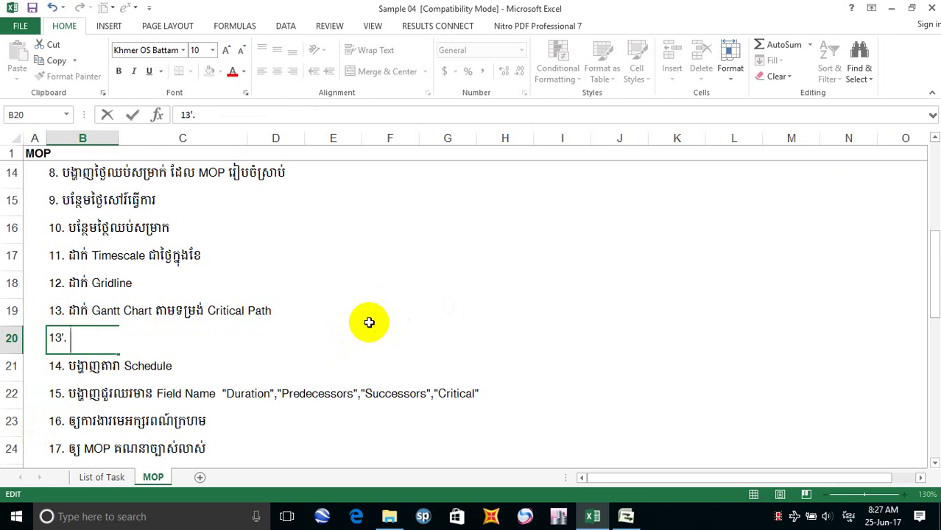
Step: Begin instruction 13' in B20 with the text "ឲ្យរបារកាងារ Subtasks"
text(ថ)
text(្យរ)
text(បារកា)
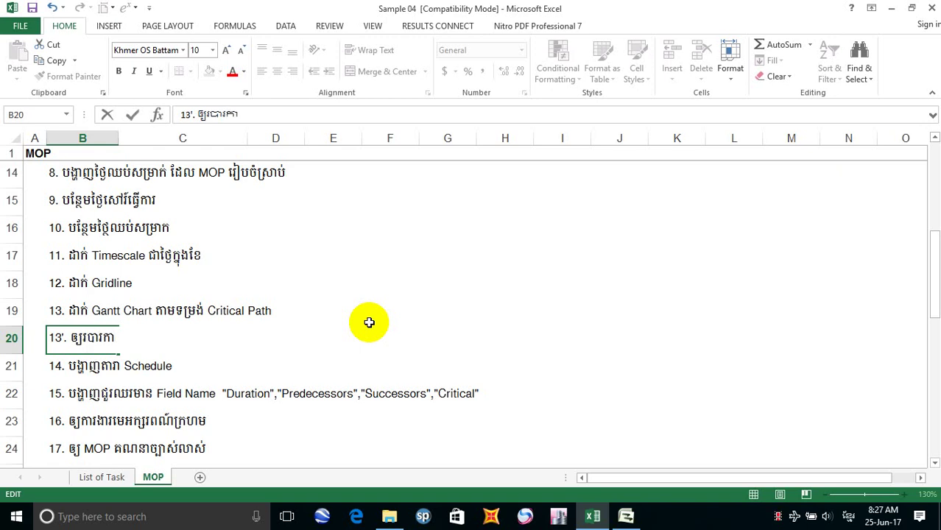
text(ងារ)
key(alt+shift)
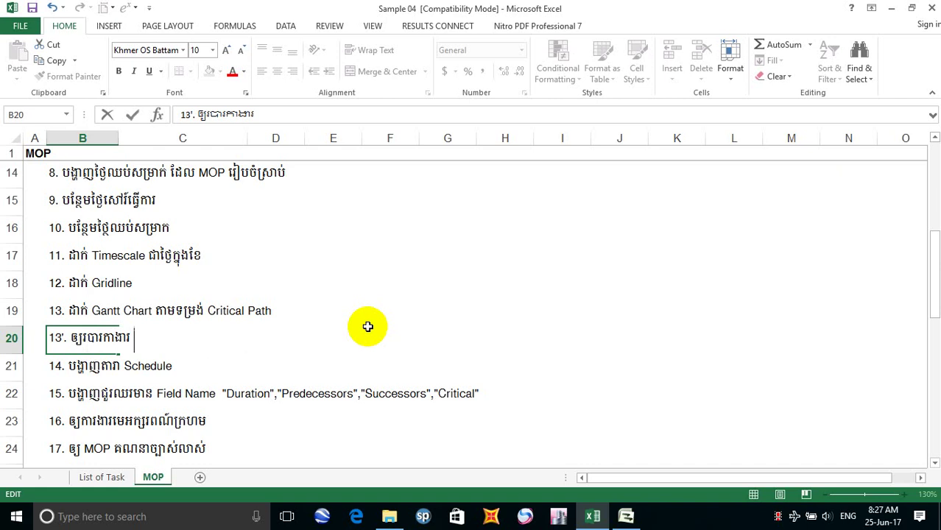
text(Su)
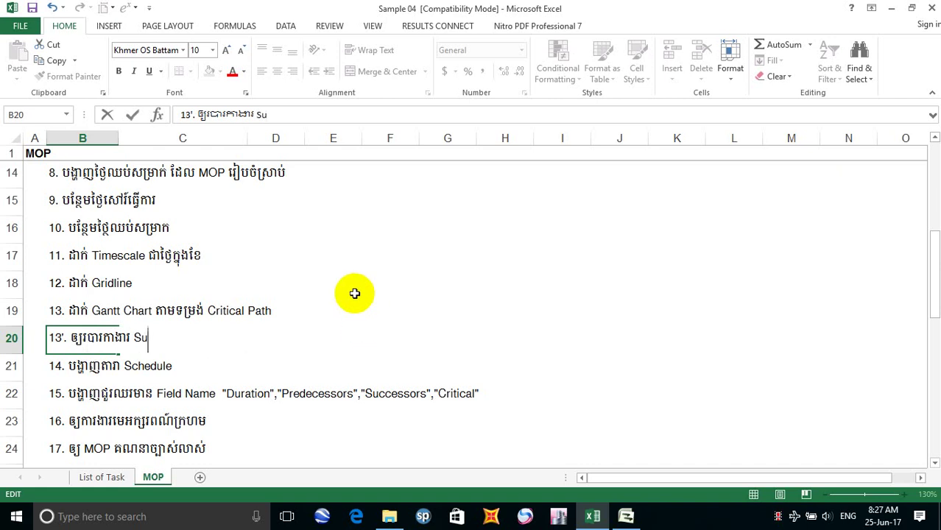
text(btasks)
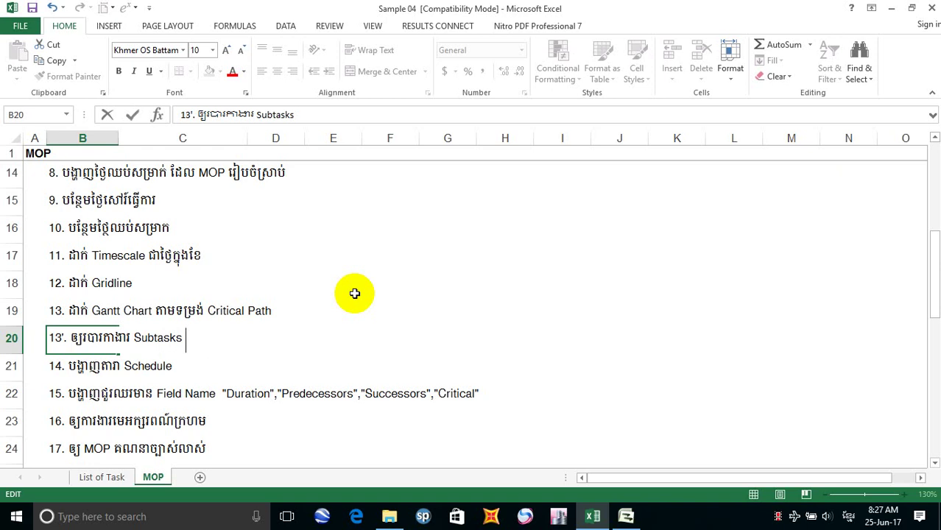
Step: Complete instruction 13' in B20 with "បង្ហាញជាន់របារសង្ខេប summary task"
text(បង្ហាញ)
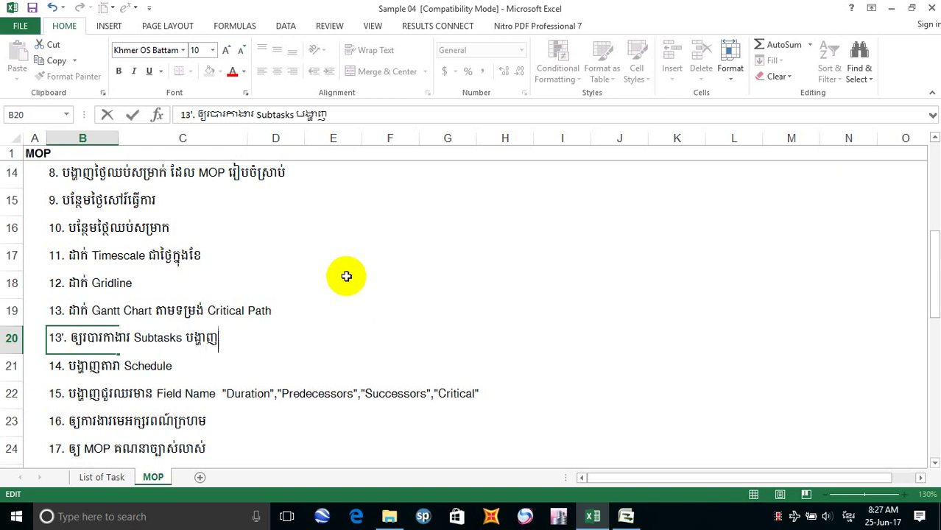
text(ជាន់របារស)
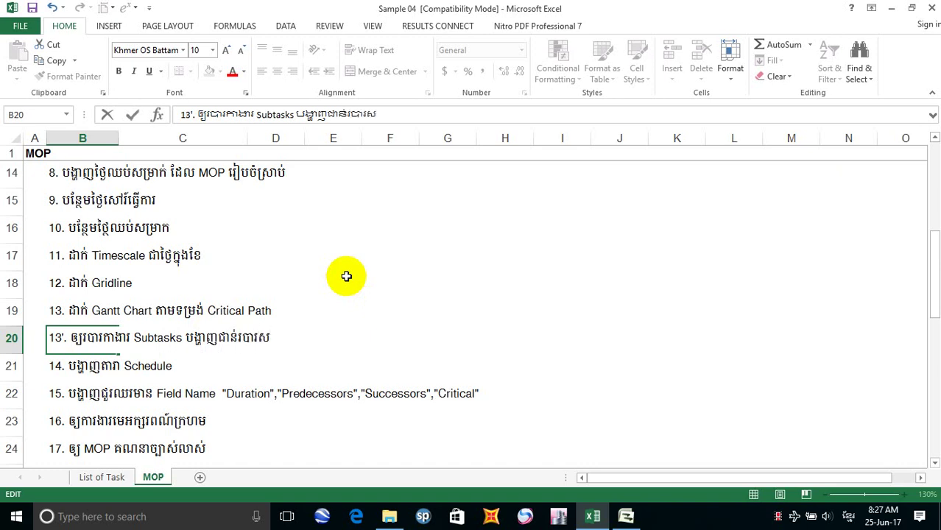
text(ង្ហា)
key(BackSpace)
key(BackSpace)
key(BackSpace)
key(BackSpace)
text(េ)
key(BackSpace)
key(BackSpace)
text(សង្ខ)
key(BackSpace)
key(BackSpace)
key(BackSpace)
text(ង្ខេប summary task)
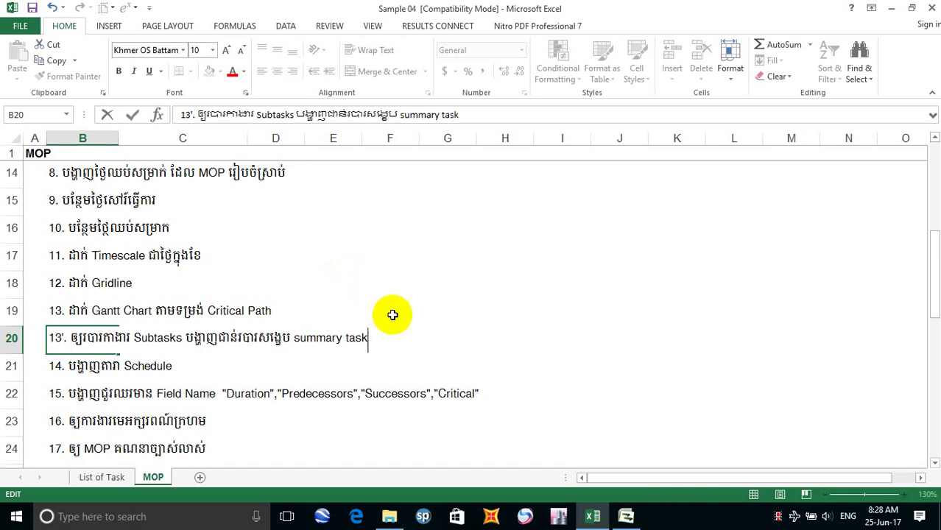
click(507, 318)
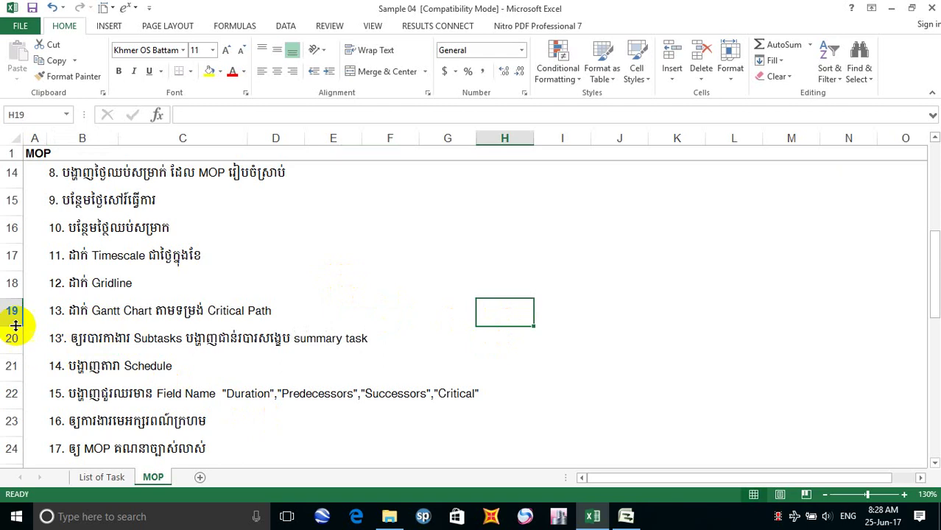
click(74, 337)
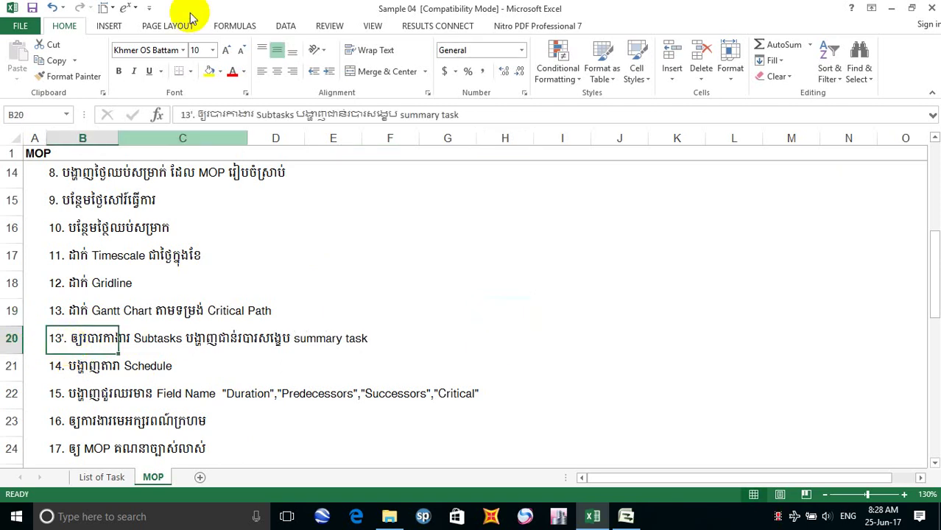
click(220, 71)
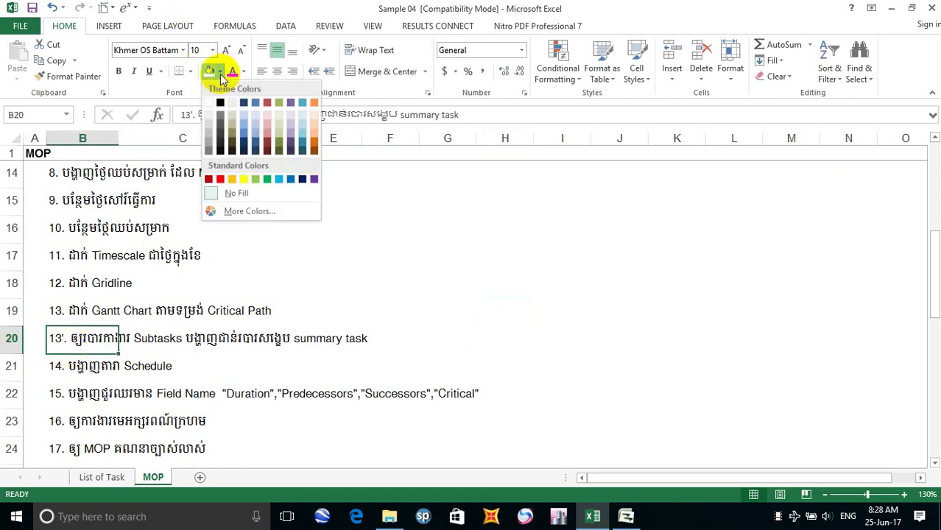
click(252, 112)
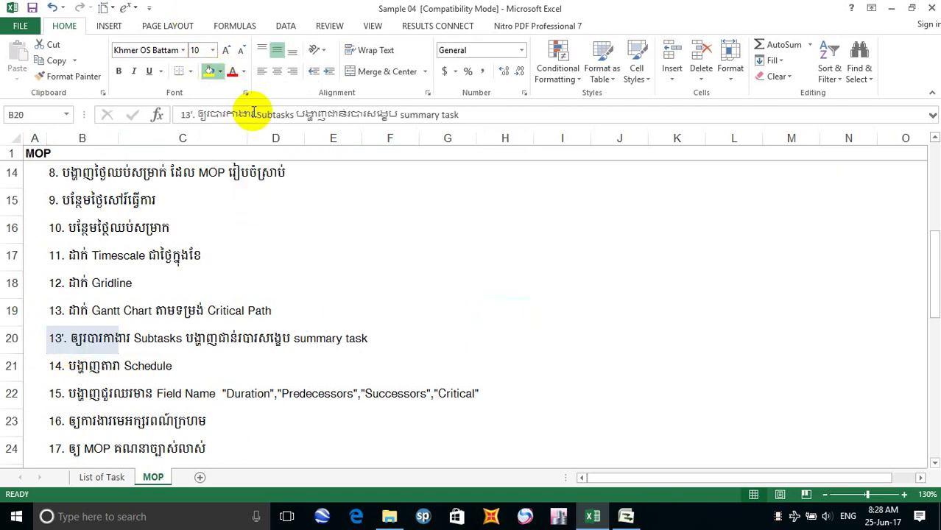
click(50, 362)
click(55, 333)
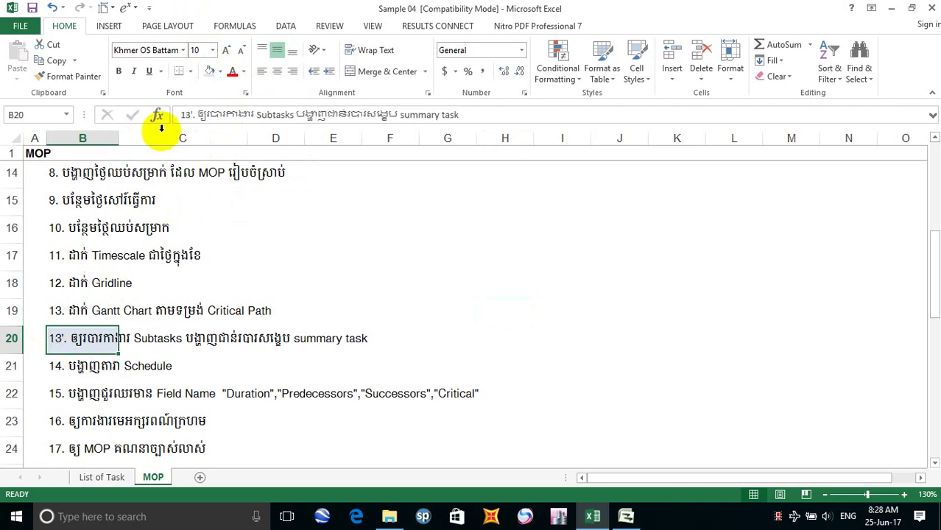
click(220, 80)
click(210, 99)
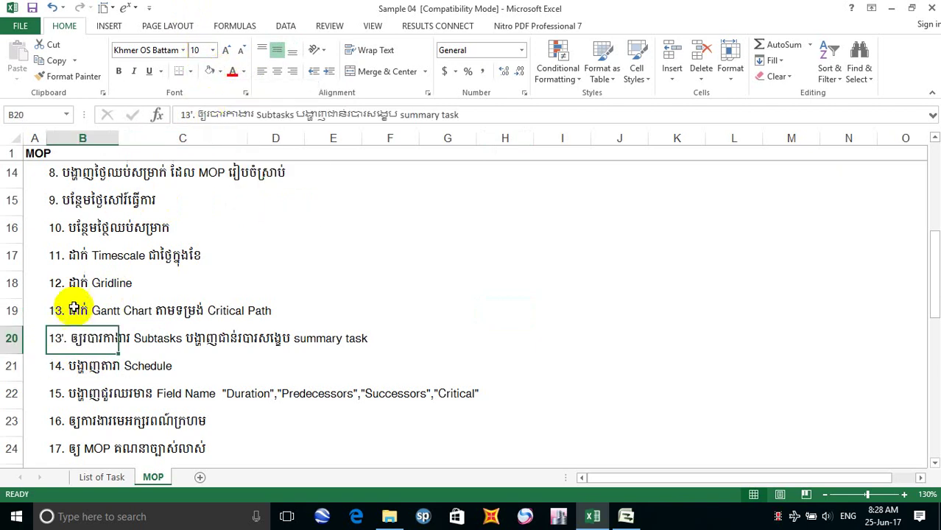
Step: Set the font colour of instruction 13' in B20 to dark blue and switch to Microsoft Project
click(12, 339)
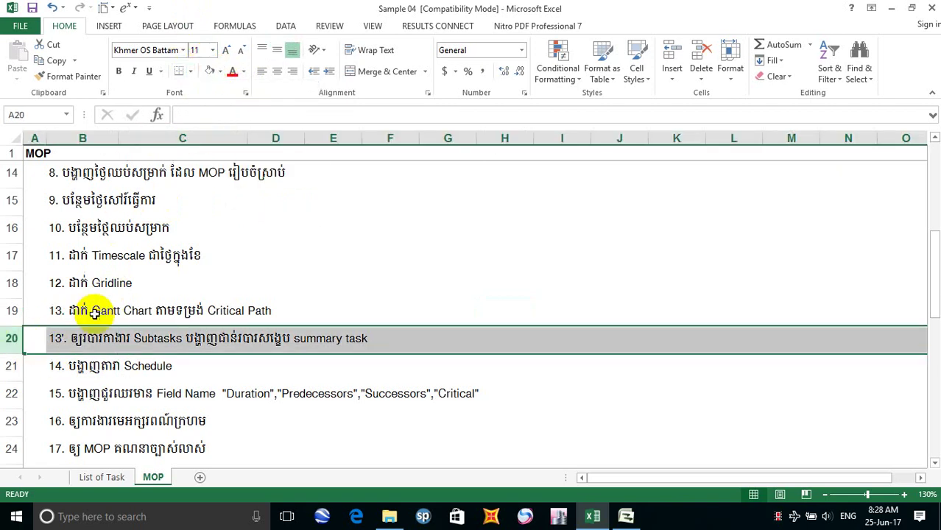
click(71, 340)
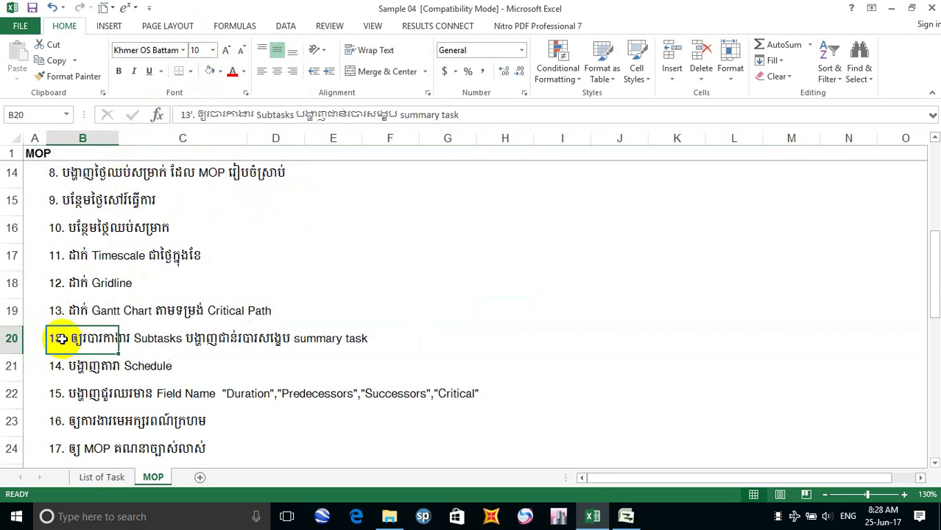
click(243, 72)
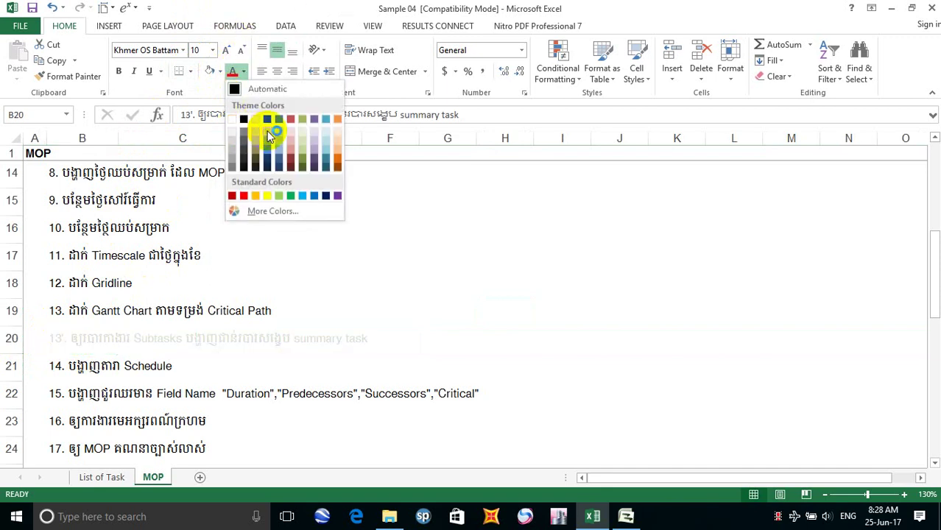
click(267, 130)
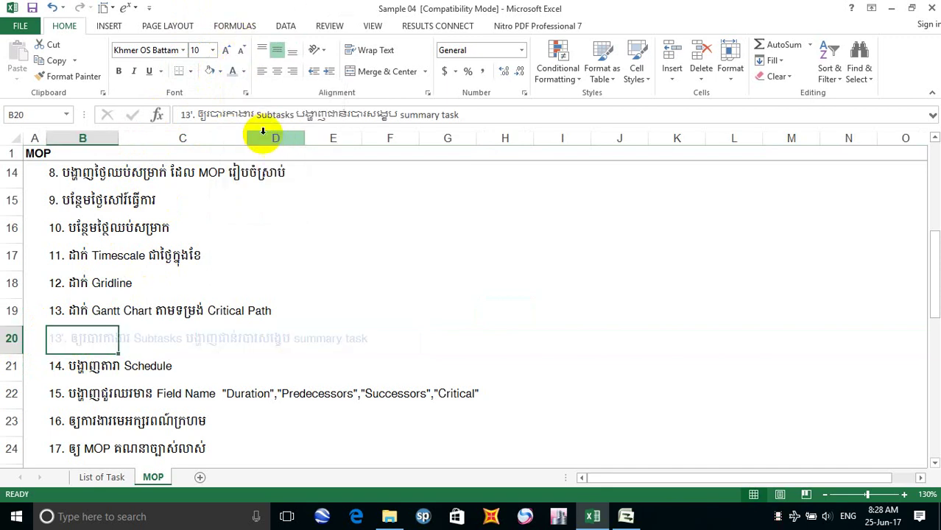
click(244, 72)
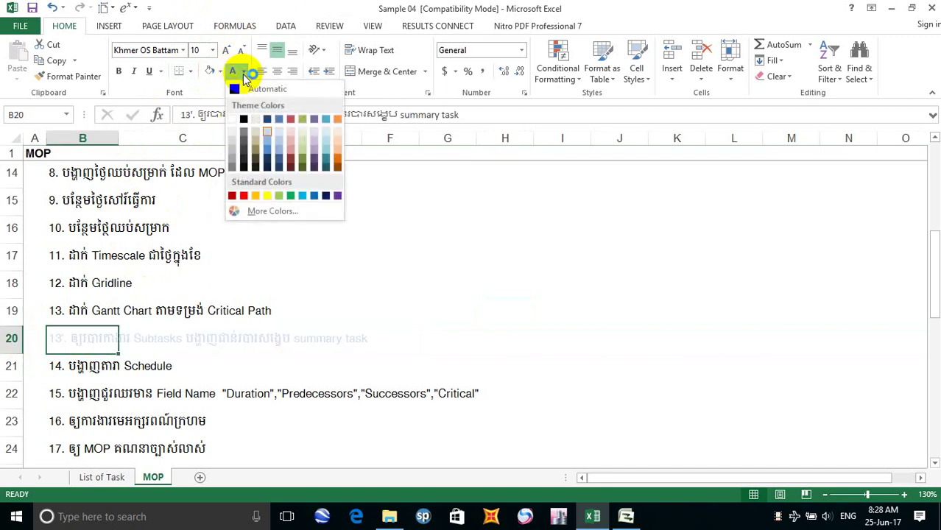
click(266, 120)
click(389, 260)
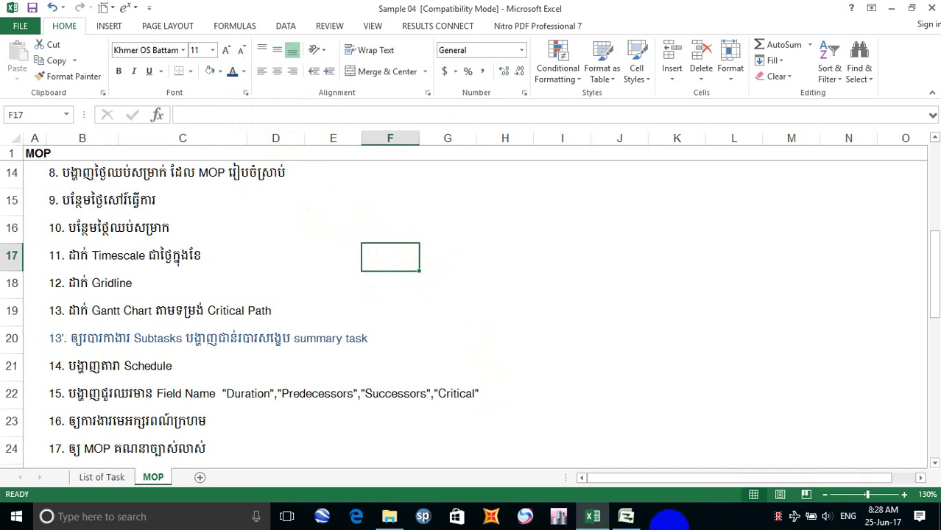
click(625, 518)
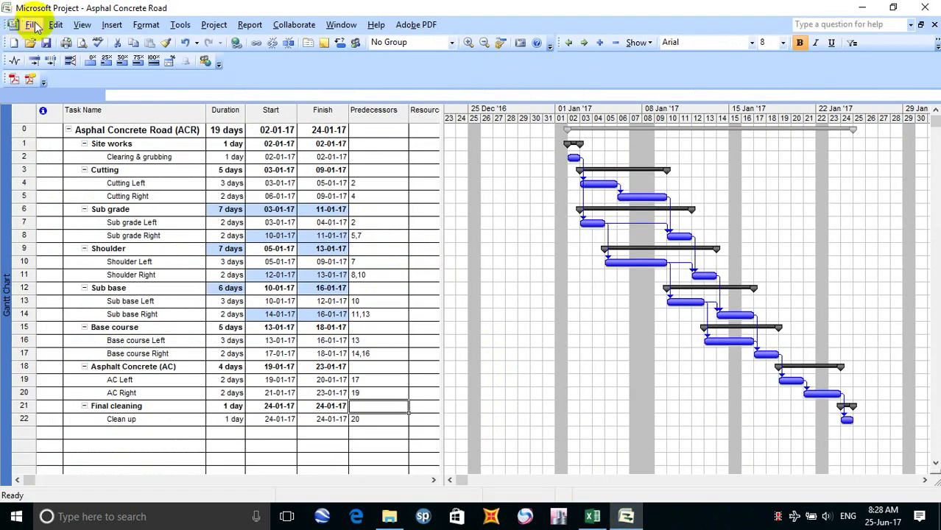
Step: Format the Gantt chart with the Gantt Chart Wizard as Standard, with no task information and with link lines between dependent tasks
click(145, 26)
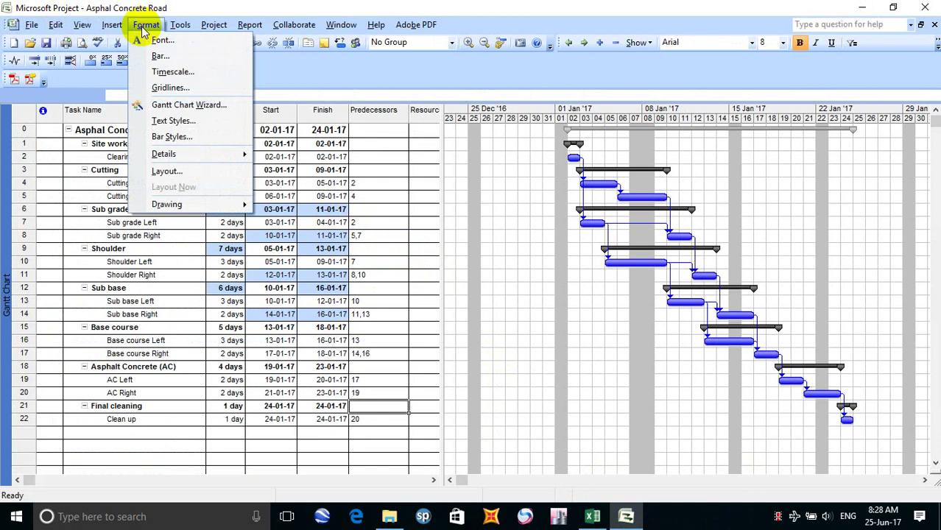
click(183, 106)
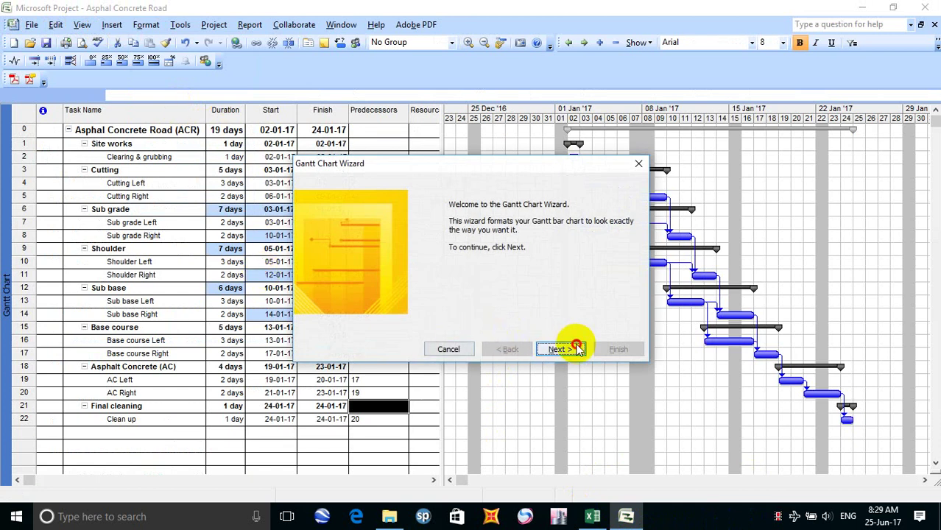
click(578, 348)
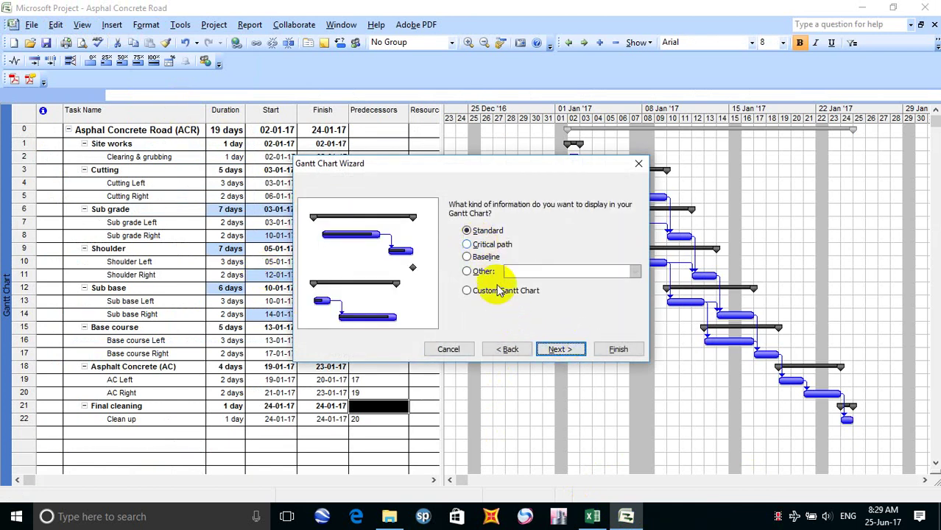
click(558, 349)
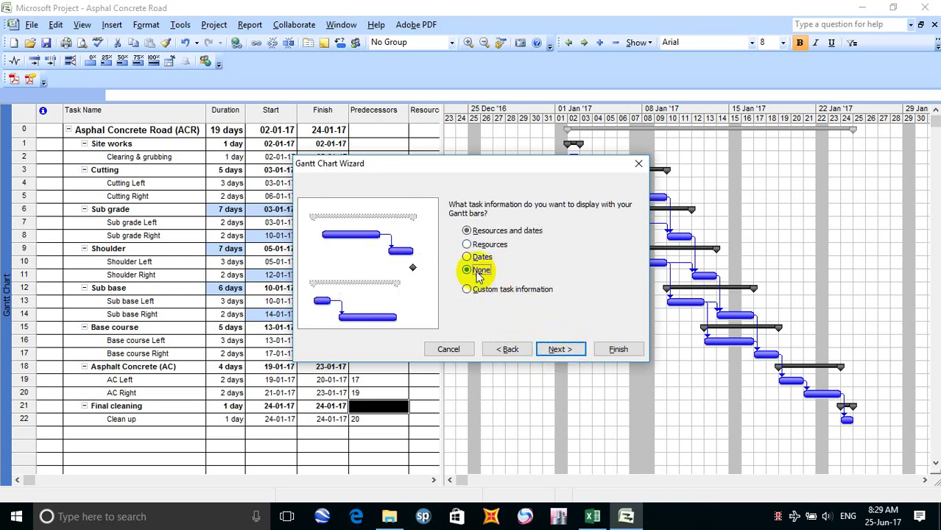
click(478, 270)
click(569, 349)
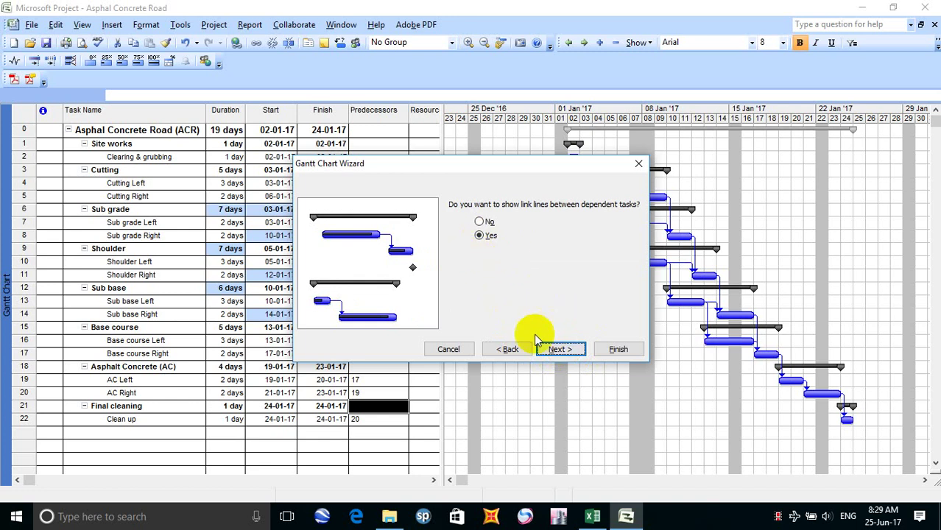
click(576, 351)
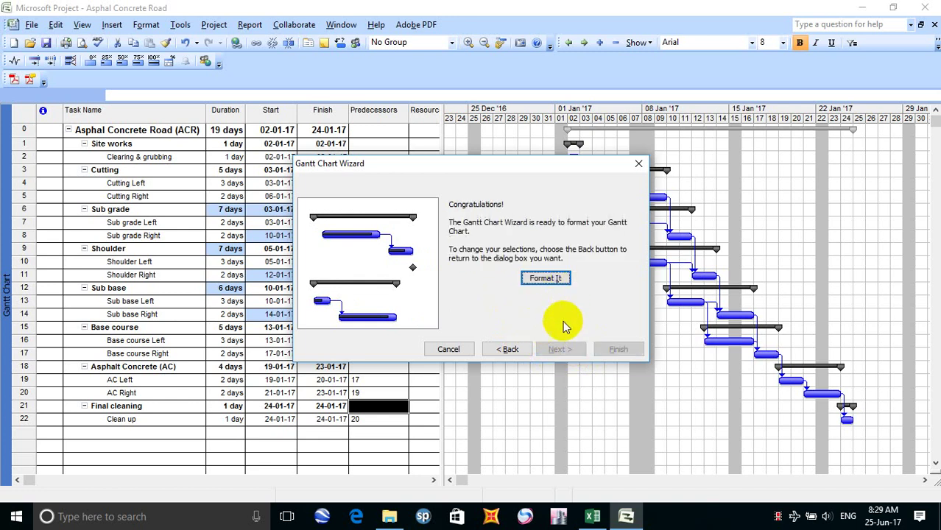
click(551, 281)
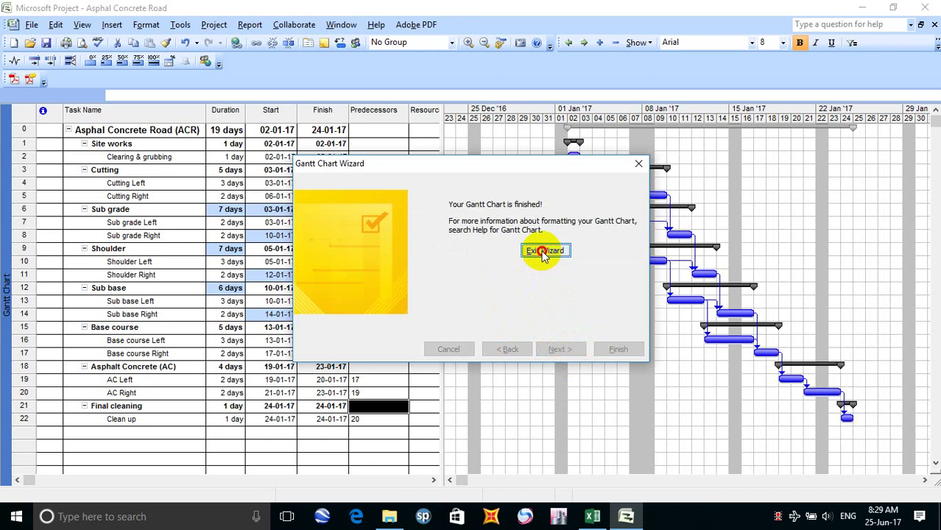
click(545, 251)
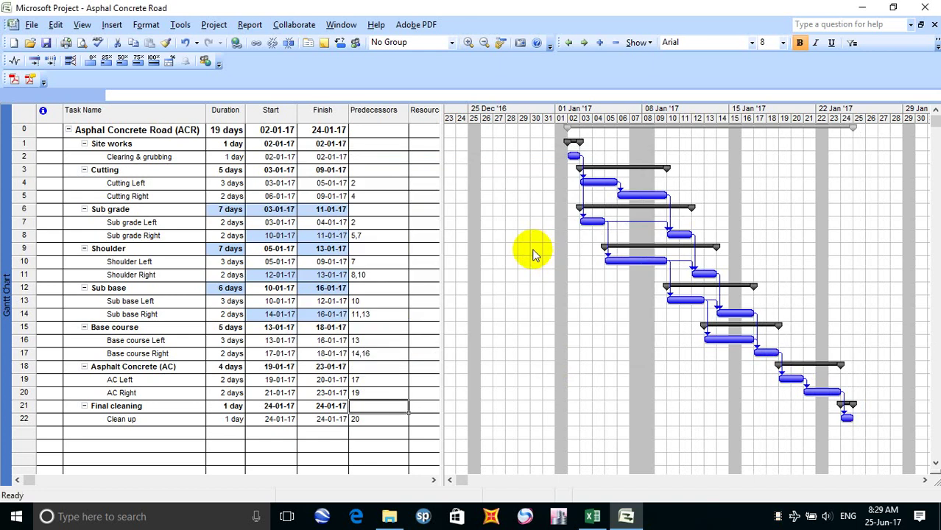
Step: Format the Gantt chart with the Gantt Chart Wizard as Critical path, with task information set to None and link lines shown
click(157, 25)
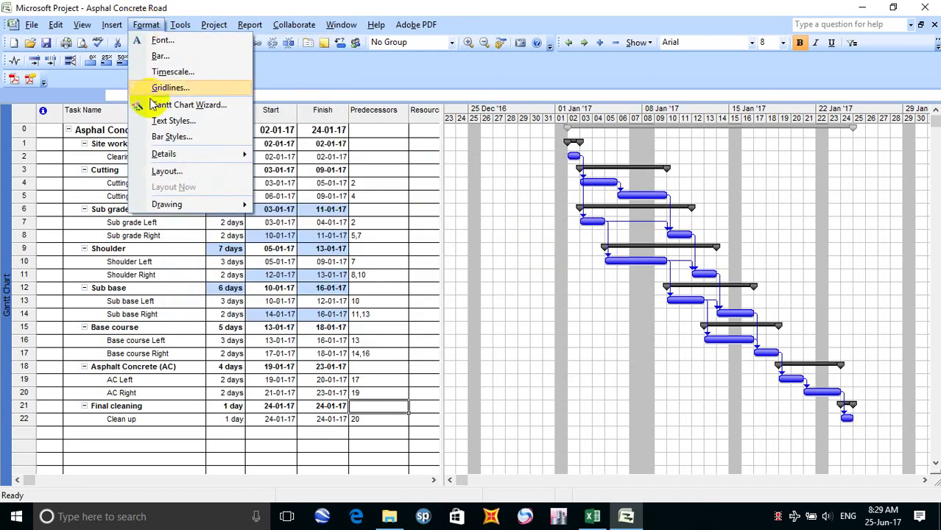
click(184, 104)
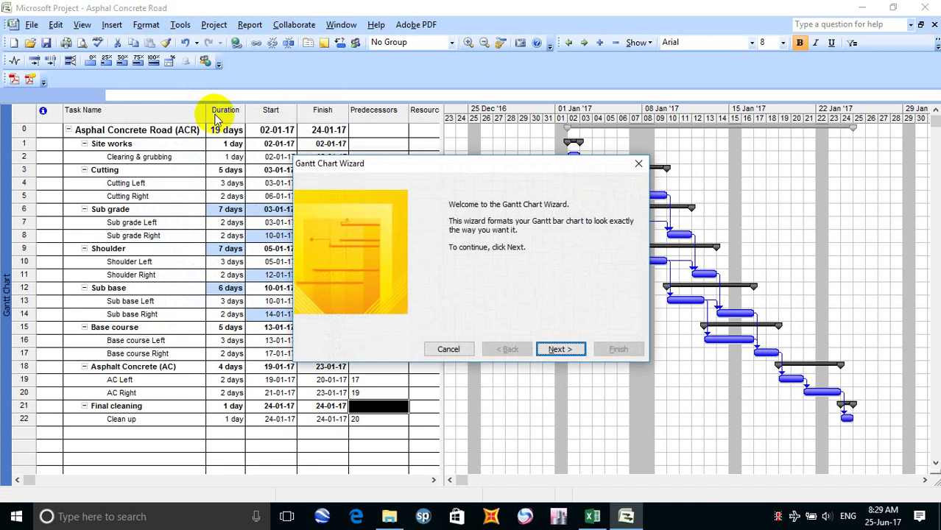
click(551, 351)
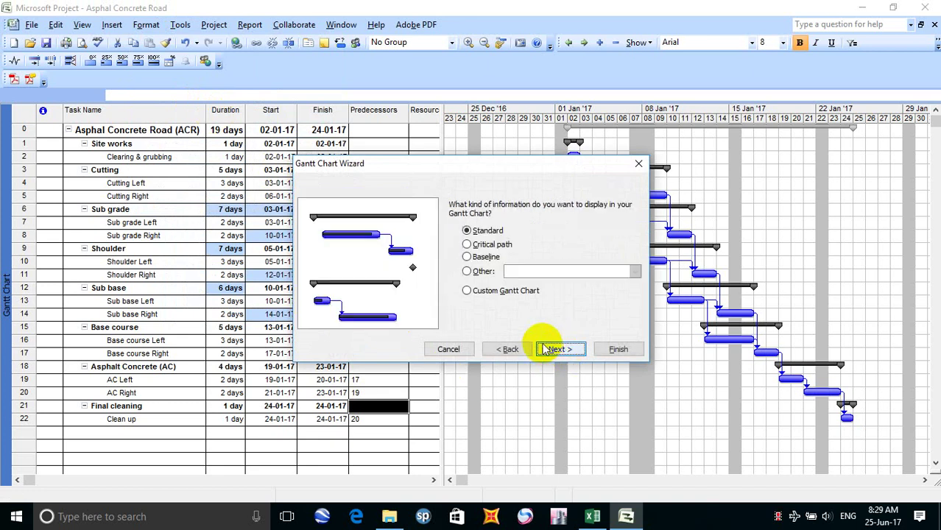
click(470, 244)
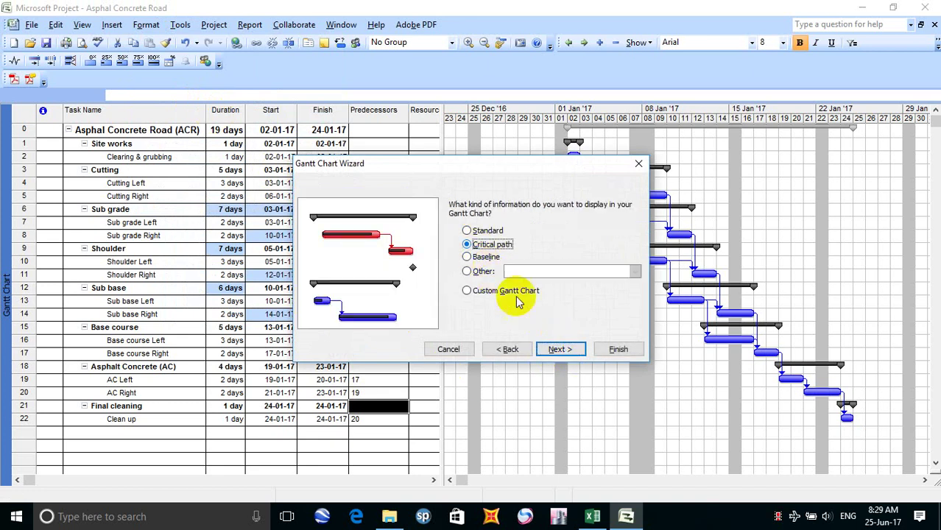
click(559, 349)
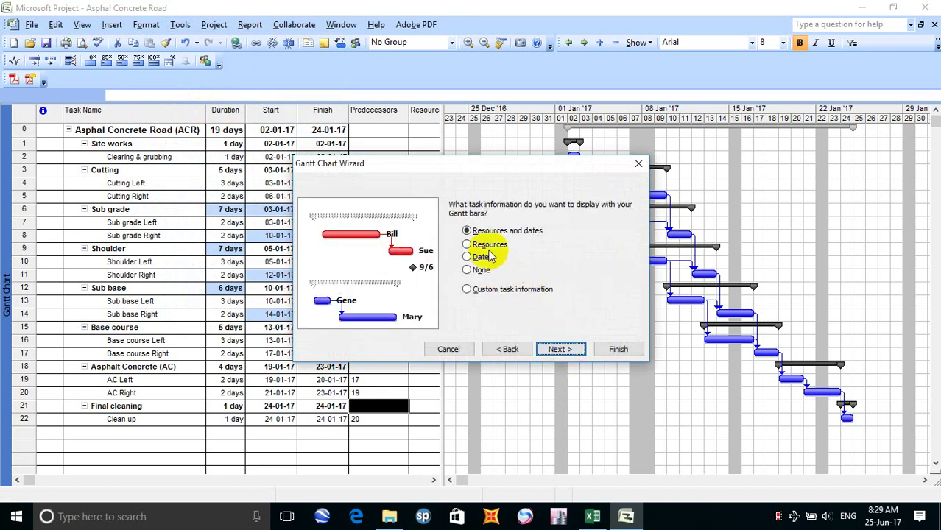
click(468, 270)
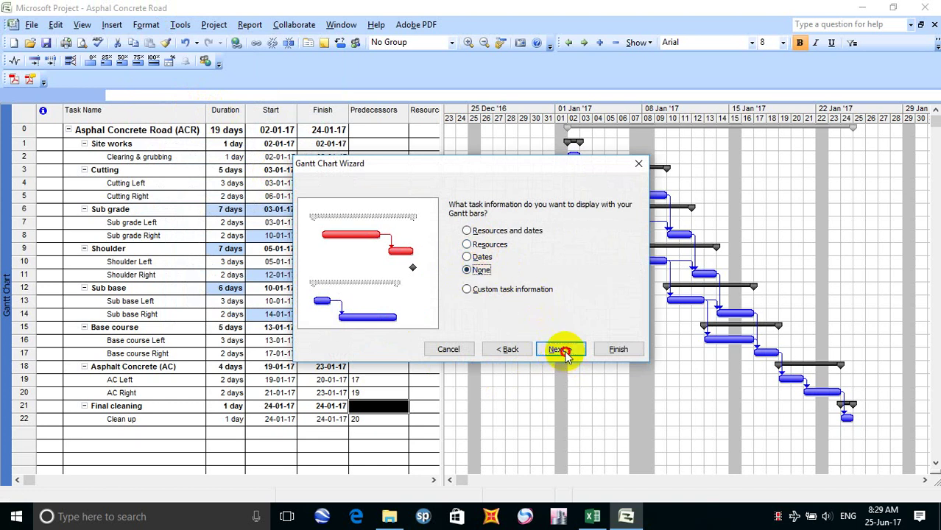
click(560, 349)
click(564, 351)
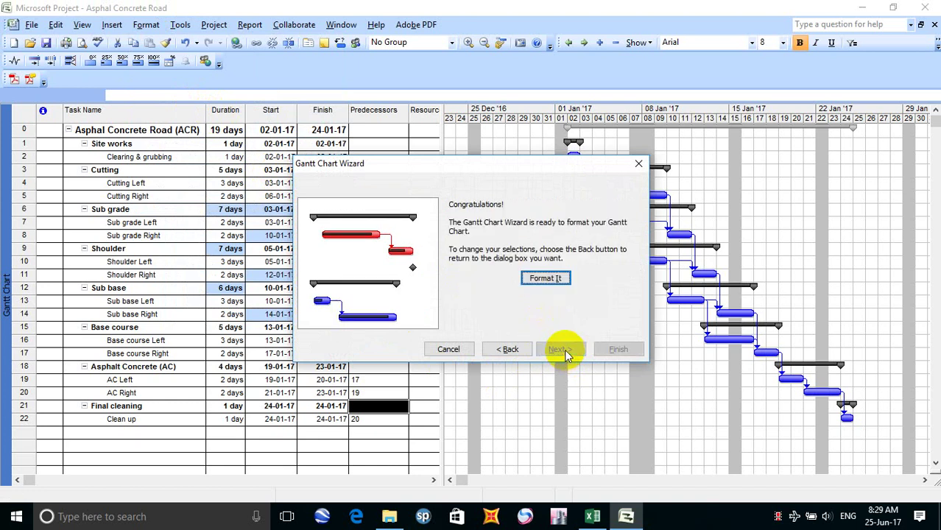
click(552, 281)
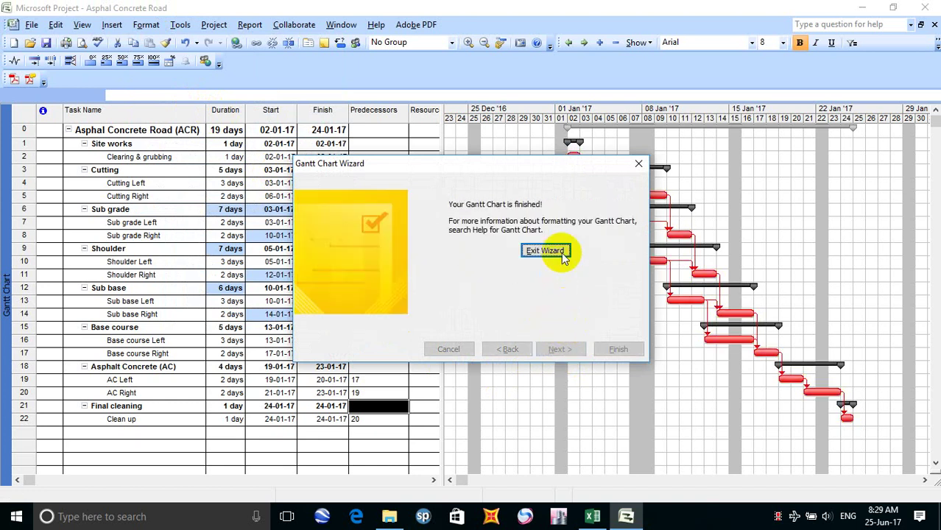
click(549, 252)
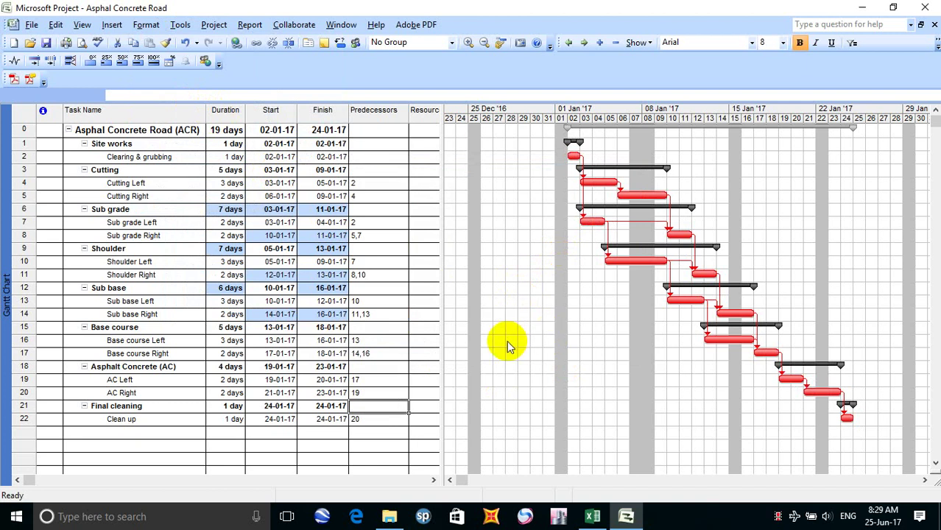
Step: Set the chart layout to always roll up Gantt bars so subtask bars are drawn on their summary bars
click(144, 25)
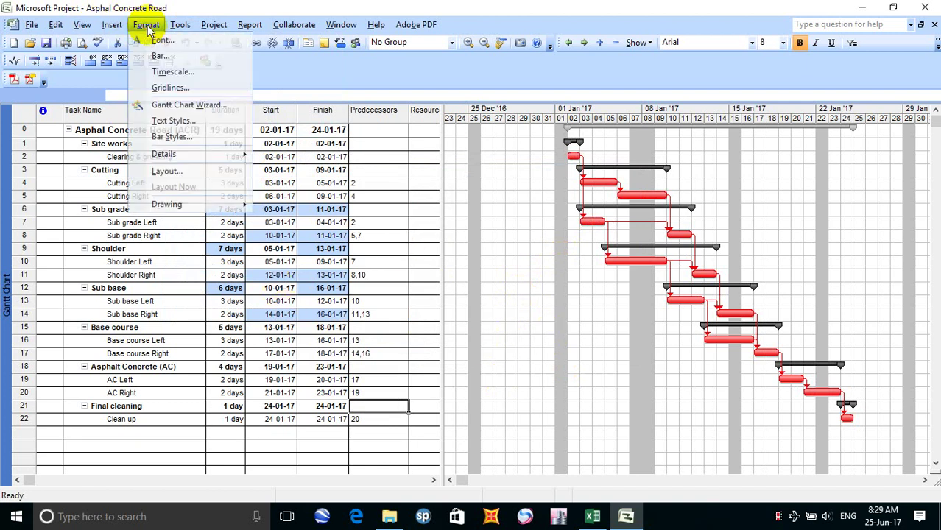
click(207, 171)
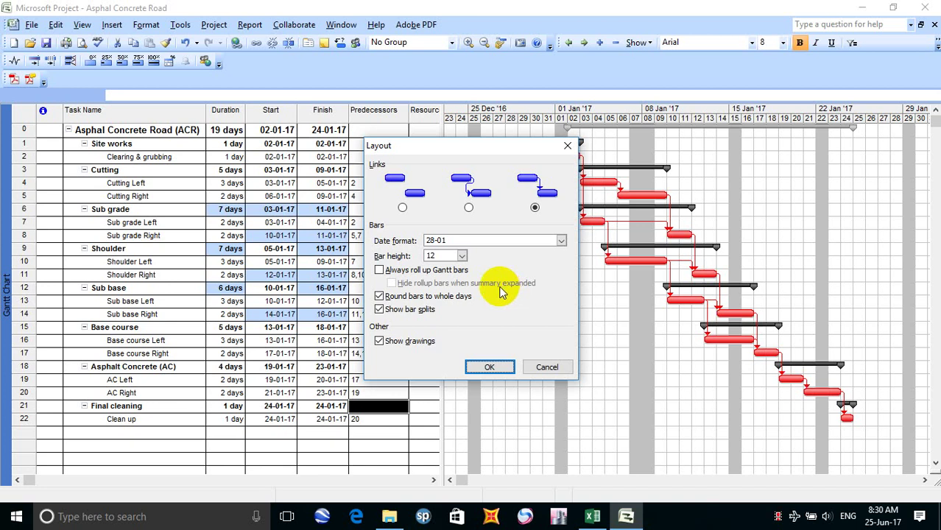
click(396, 271)
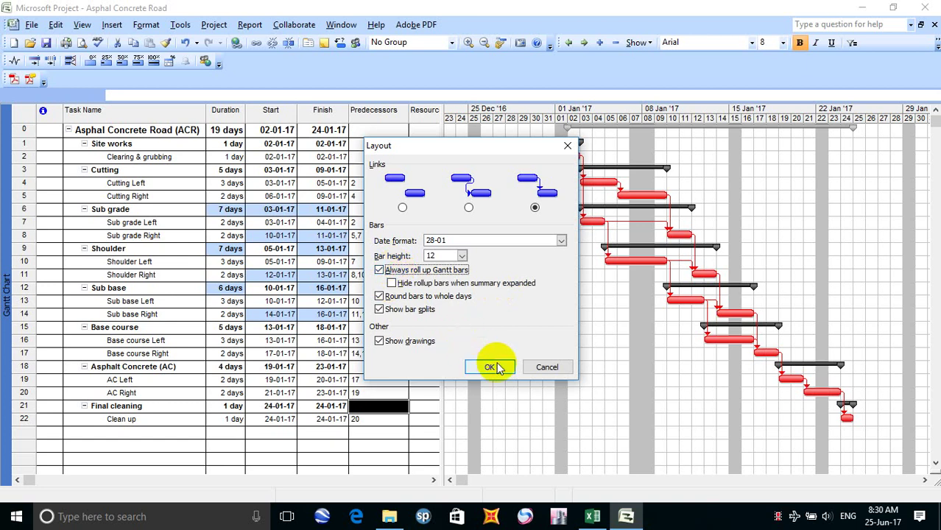
click(491, 367)
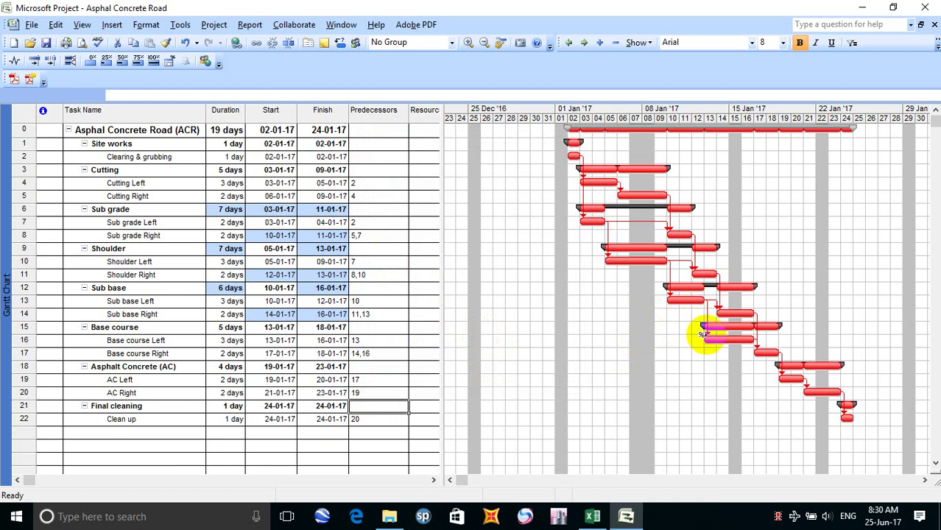
scroll(515, 309, down, 3)
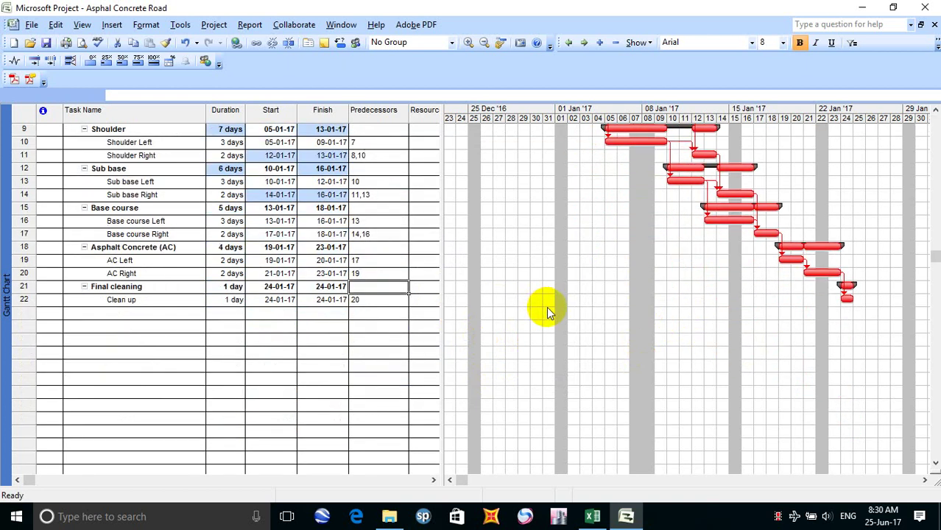
scroll(546, 309, up, 3)
scroll(546, 306, down, 2)
scroll(547, 306, up, 2)
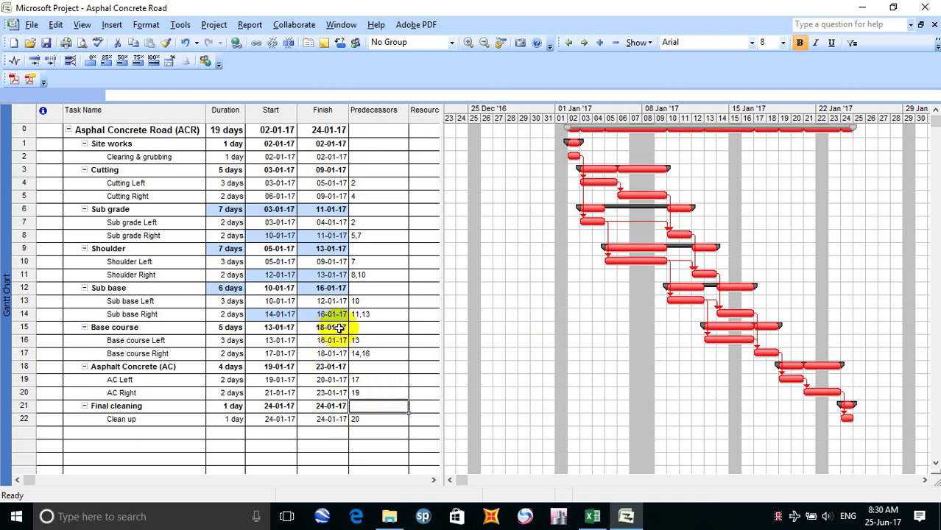
Step: Save the project, switch to Excel and set the font colour of instructions 1 to 13' in B3:B20 to dark blue
click(46, 41)
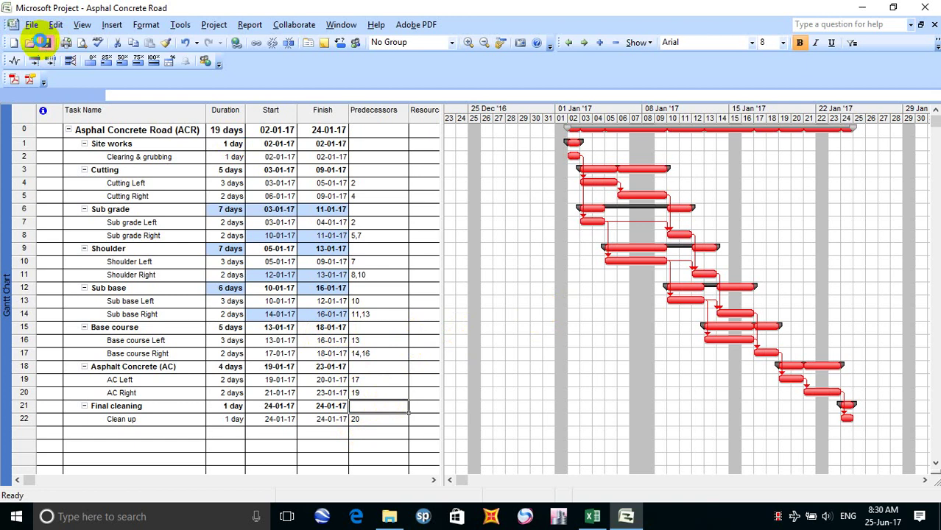
click(593, 517)
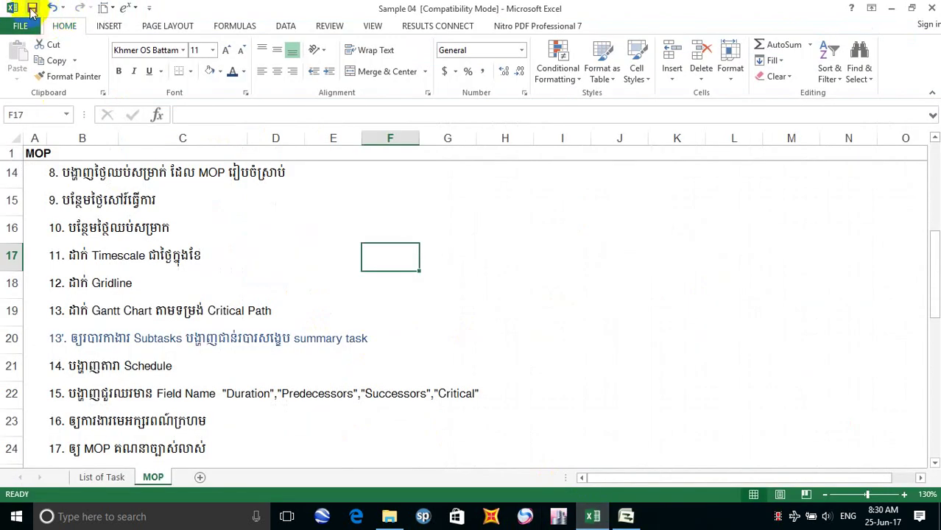
scroll(62, 294, up, 4)
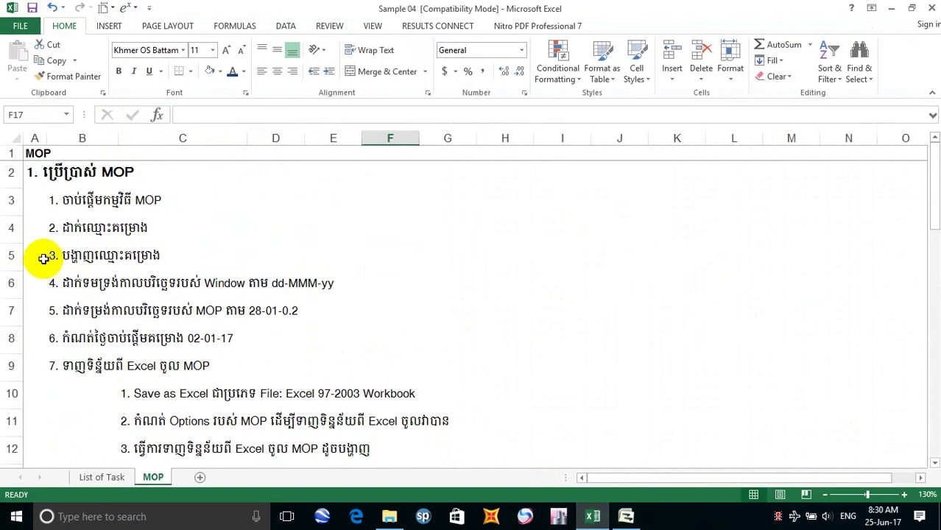
click(54, 204)
drag(53, 204, 59, 420)
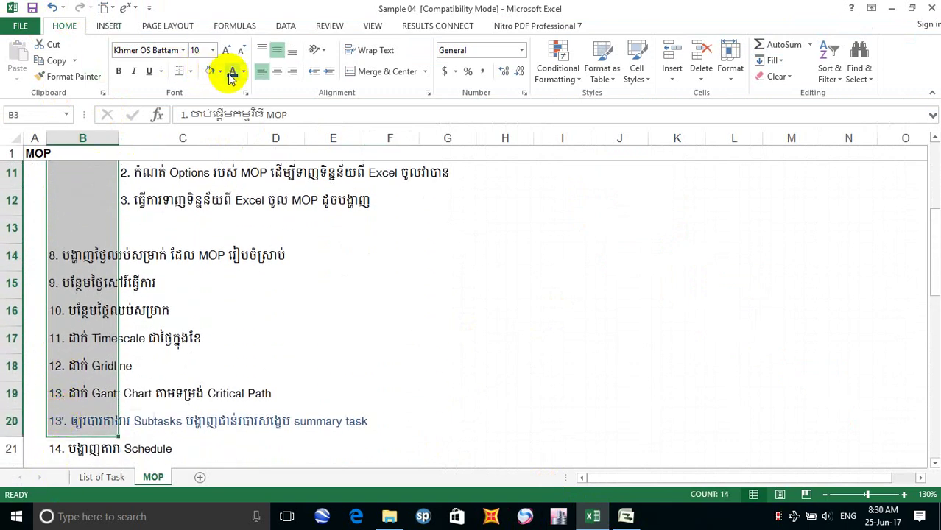
click(274, 451)
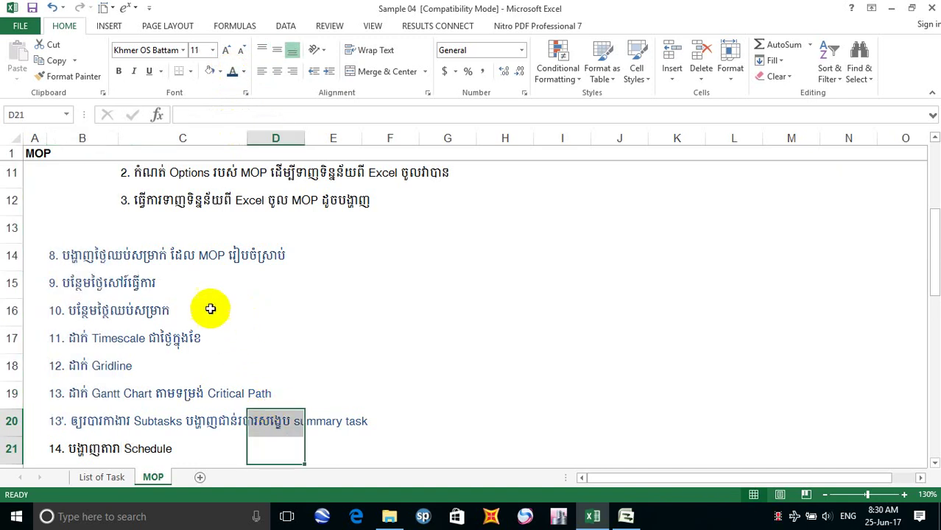
Step: Set the font colour of the three sub-instructions under instruction 7 in C10:C12 to dark blue
scroll(237, 309, up, 3)
scroll(148, 242, down, 2)
drag(126, 224, 131, 274)
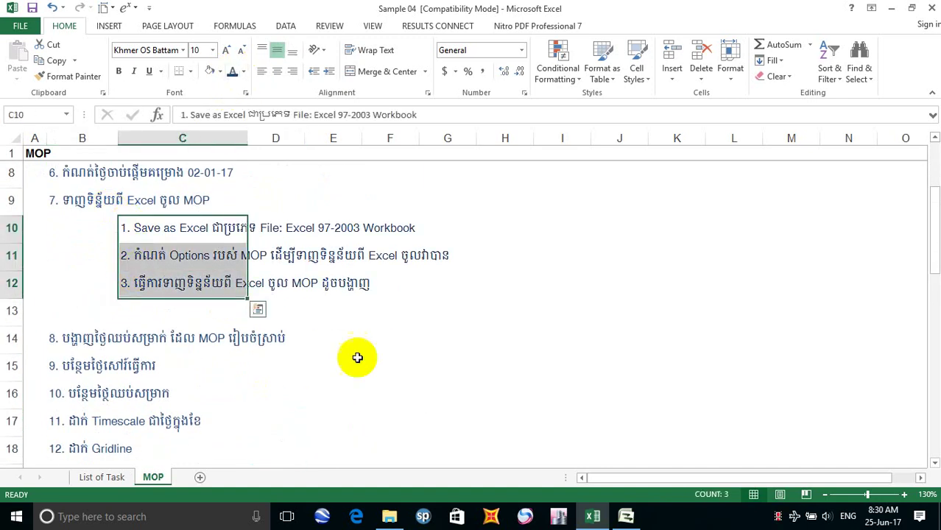
click(336, 394)
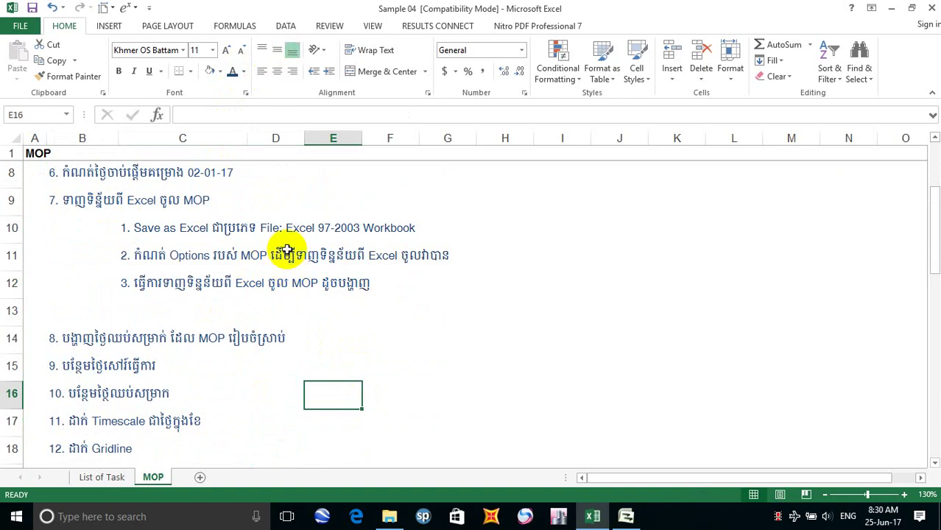
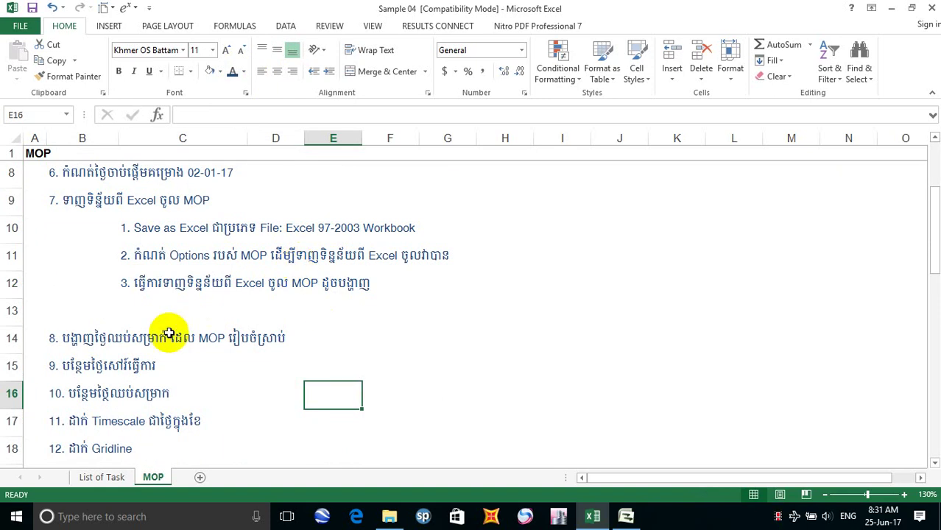
Step: Set the font colour of instruction 14 in B21 to dark blue and switch to Microsoft Project
scroll(90, 324, down, 4)
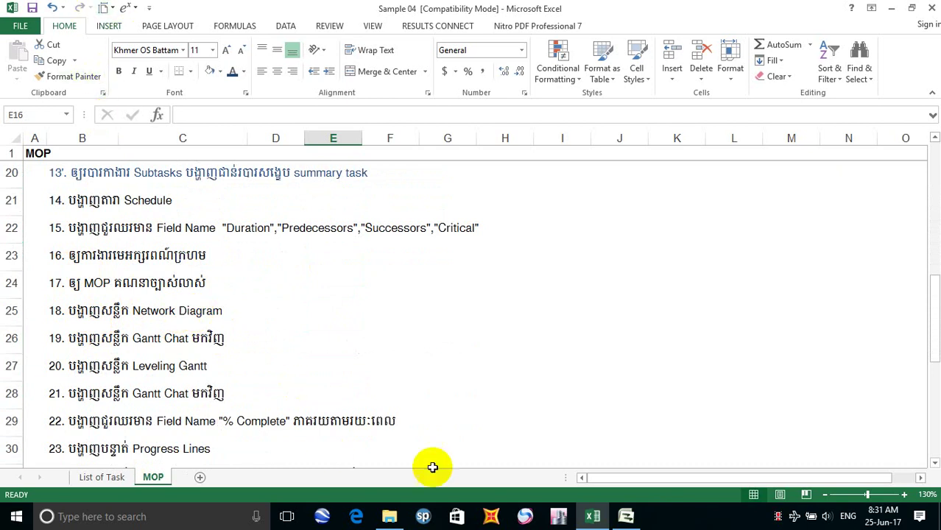
click(70, 201)
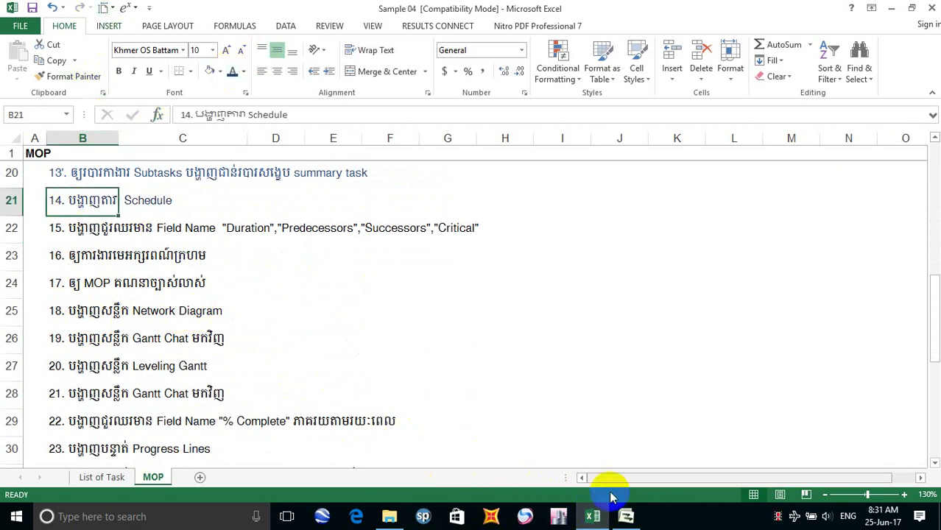
click(626, 516)
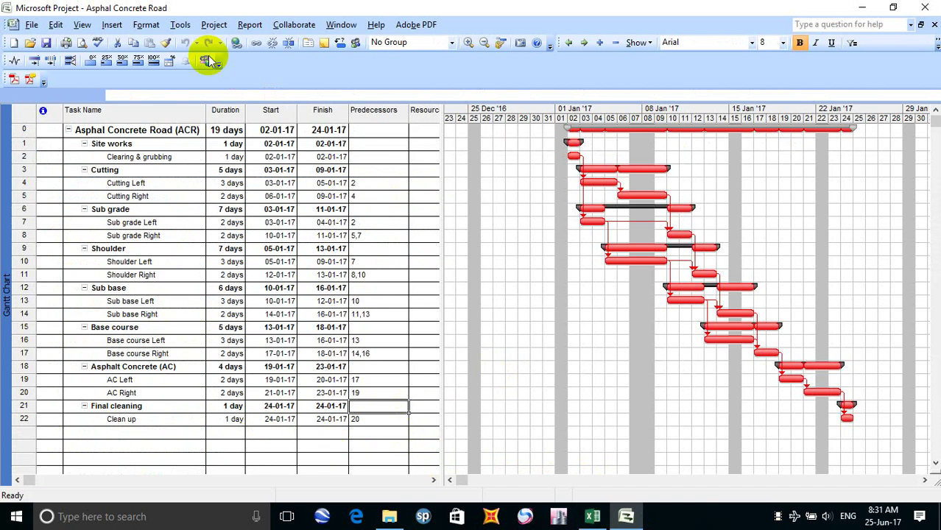
Step: Change the Gantt chart's table from Entry to Schedule and save the project
click(83, 25)
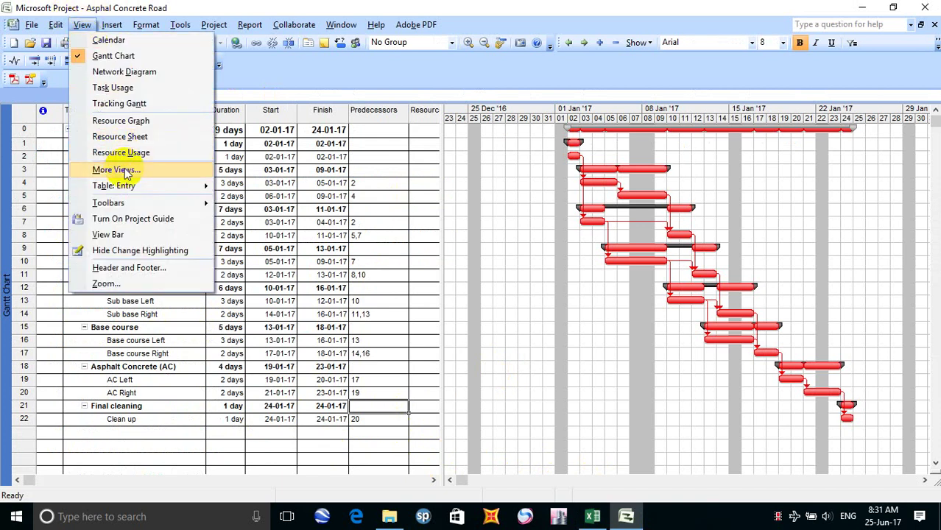
mouse_move(128, 187)
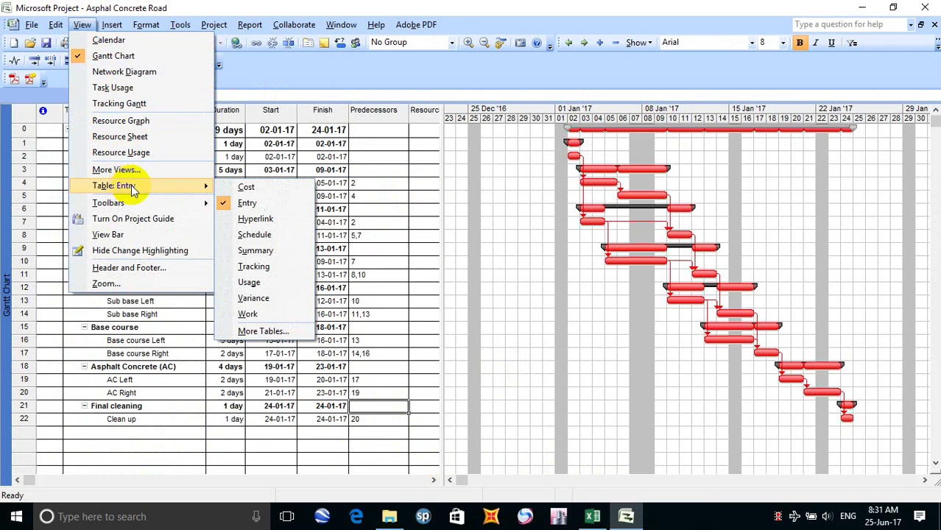
click(265, 235)
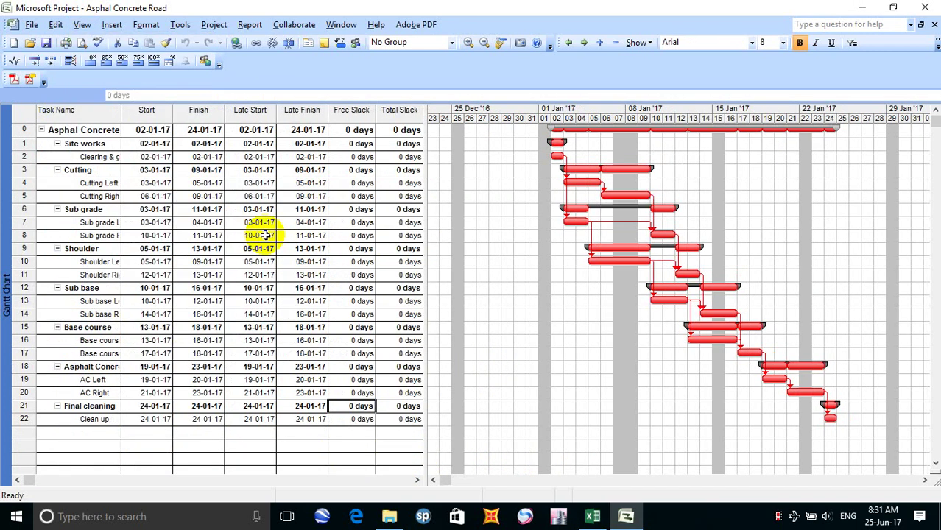
click(45, 42)
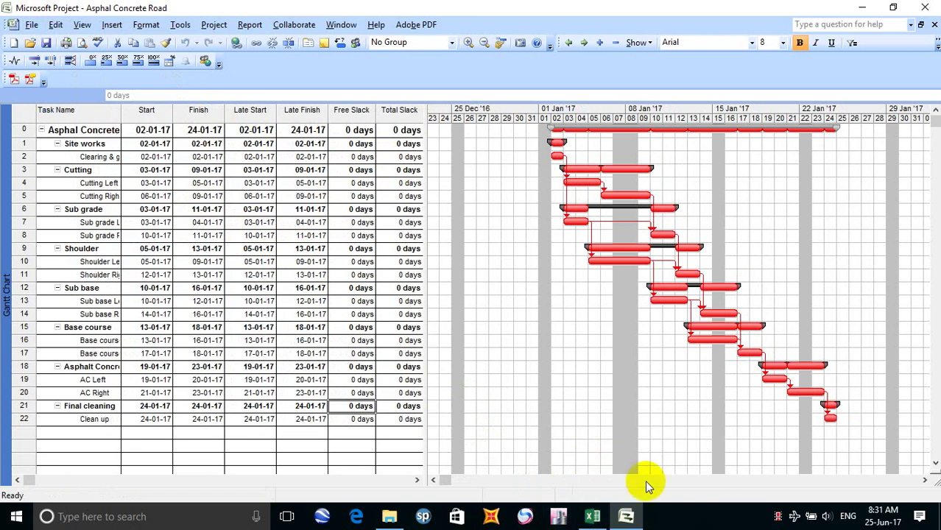
Step: Switch to Excel, set the font colour of instruction 15 in B22 to dark blue and return to Microsoft Project
mouse_move(631, 517)
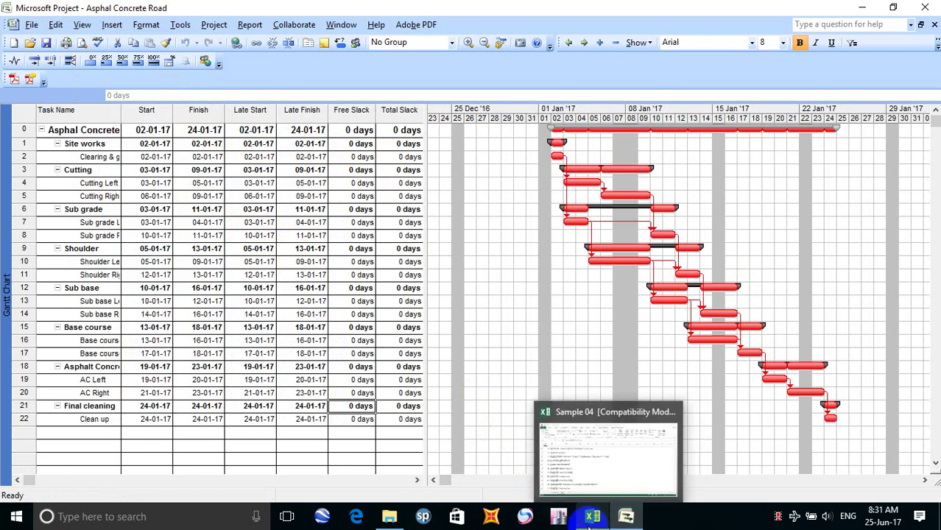
click(593, 517)
click(70, 231)
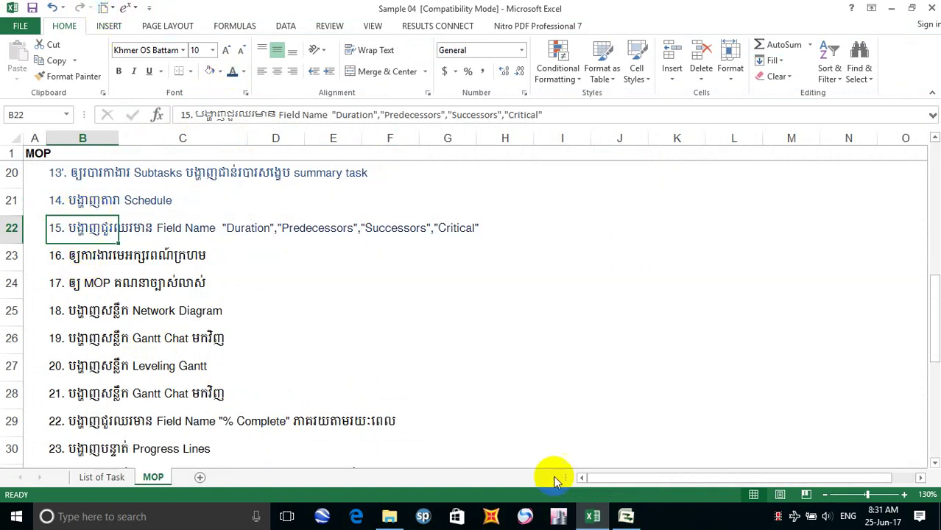
click(626, 516)
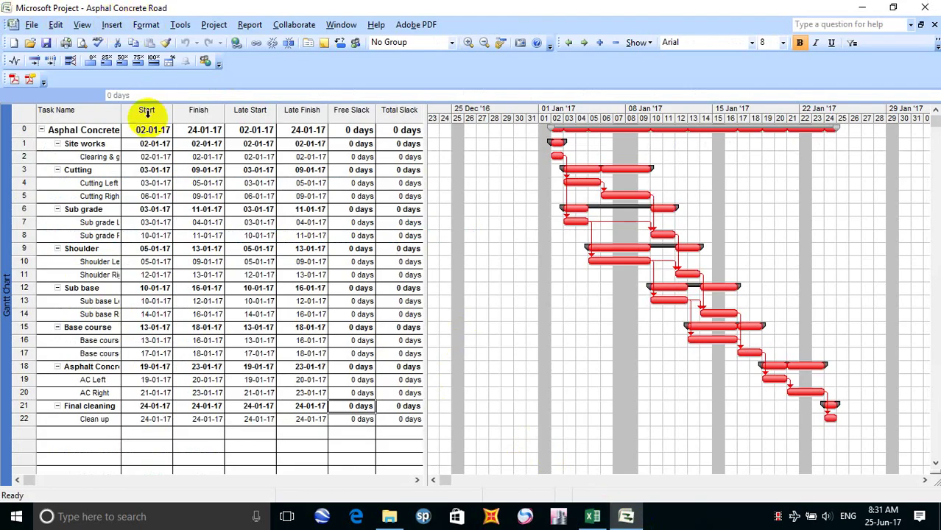
Step: Insert a Duration column before the Start column of the Schedule table, with its width set to best fit
click(135, 118)
right_click(135, 119)
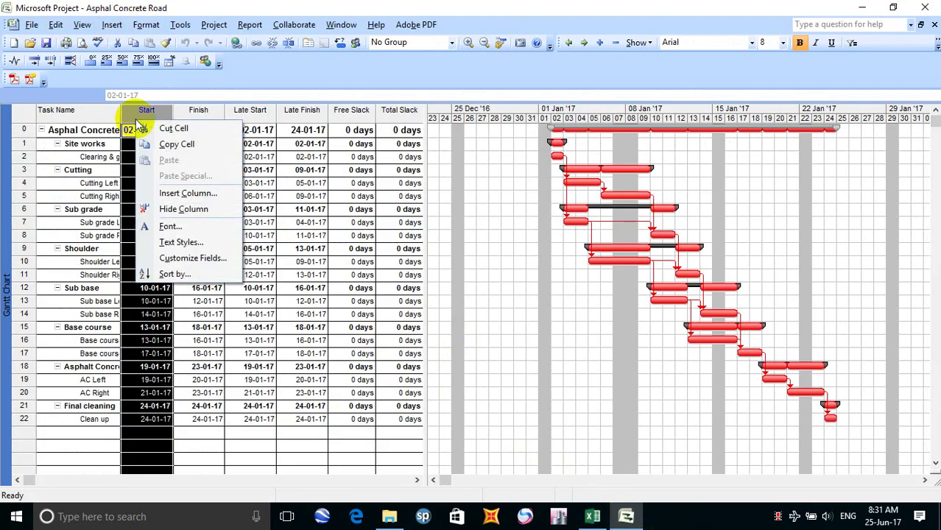
click(187, 192)
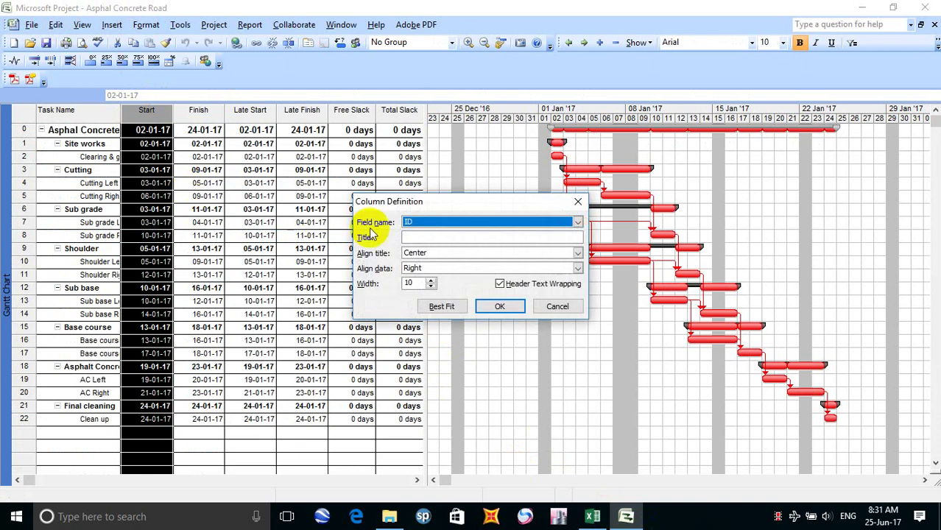
drag(442, 204, 207, 63)
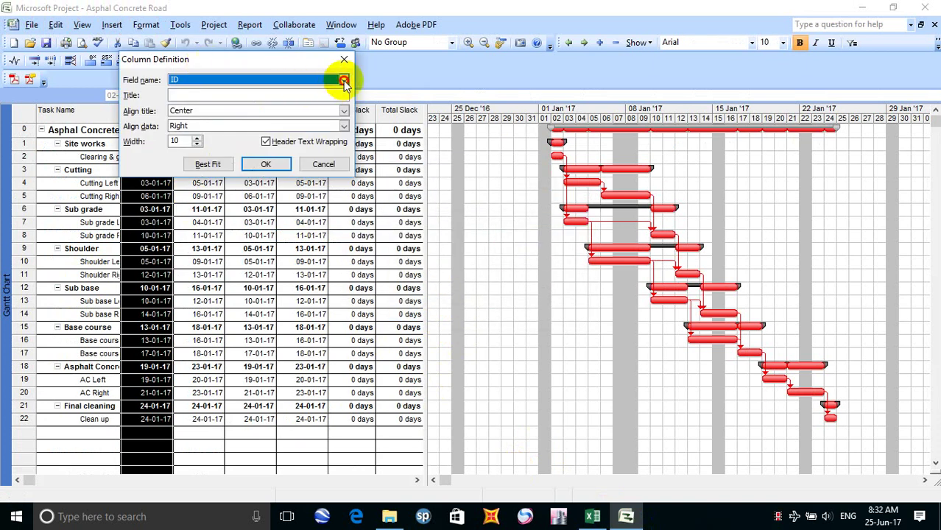
click(344, 81)
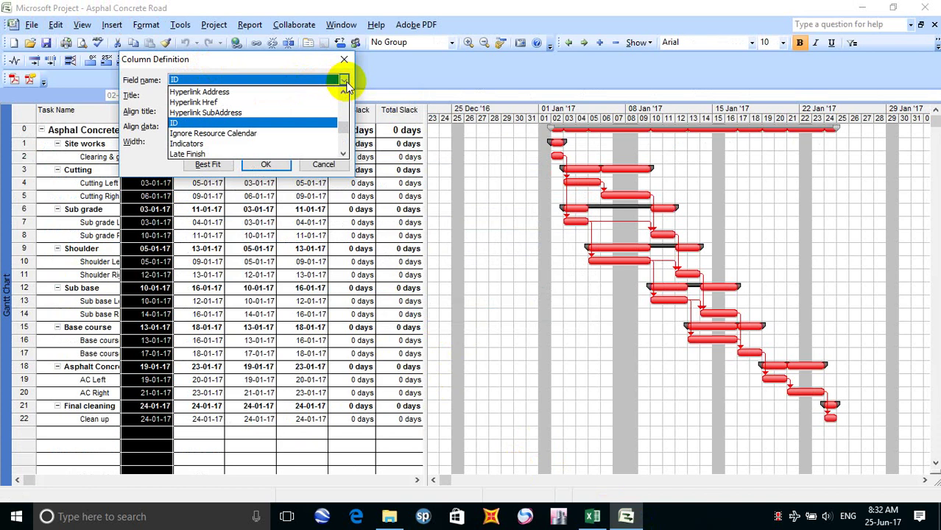
key(d)
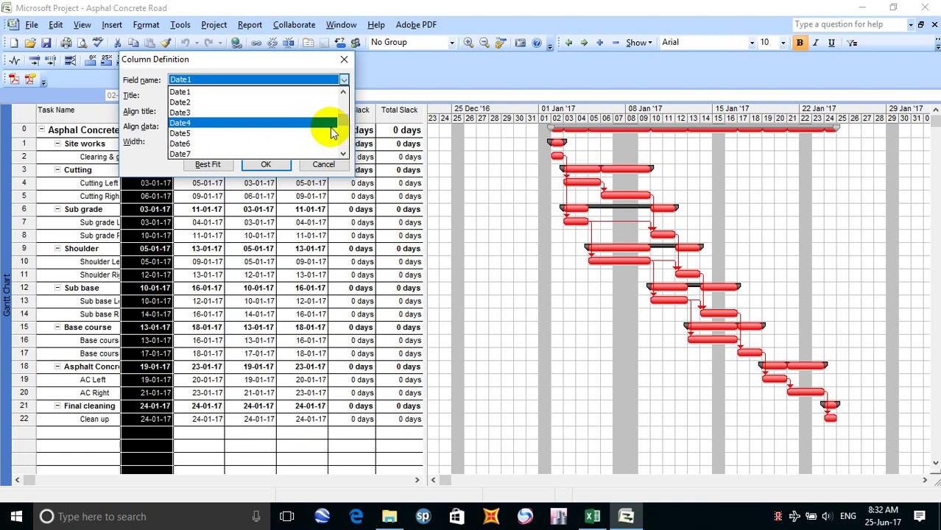
text(du)
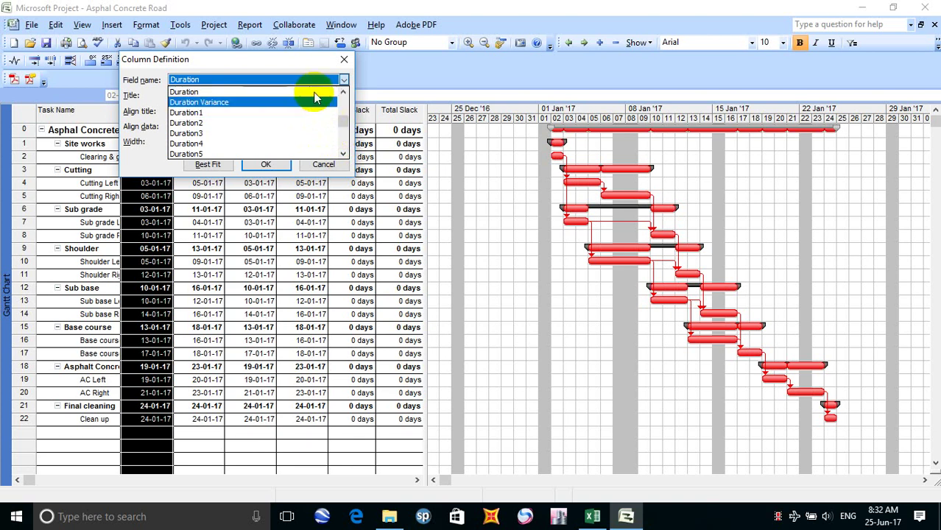
click(315, 91)
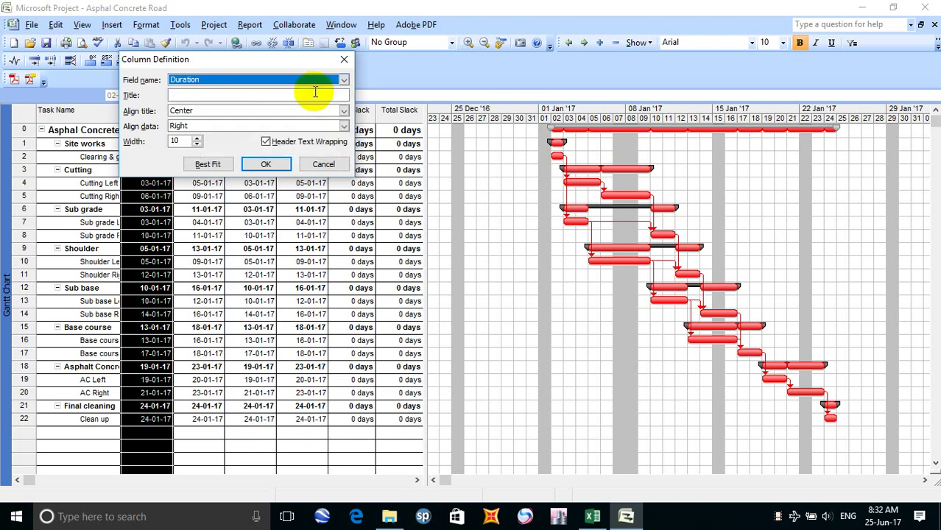
click(262, 96)
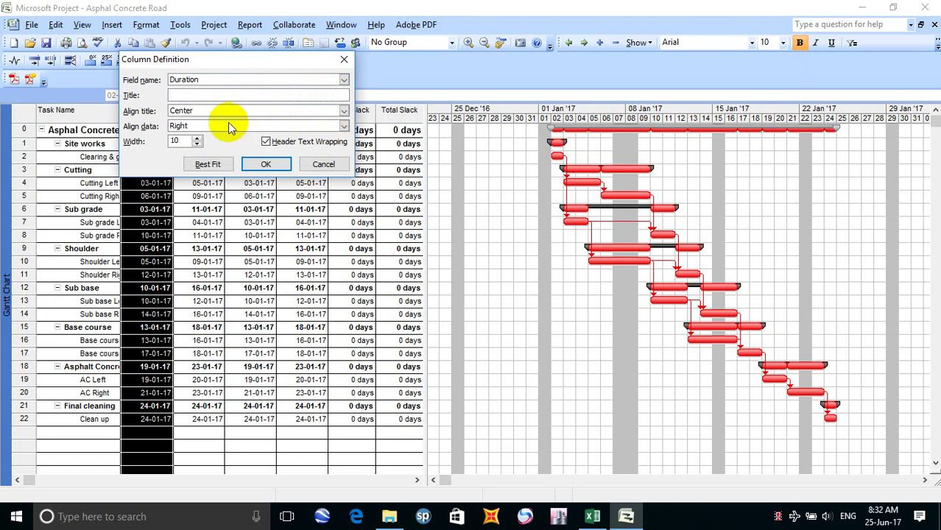
click(219, 165)
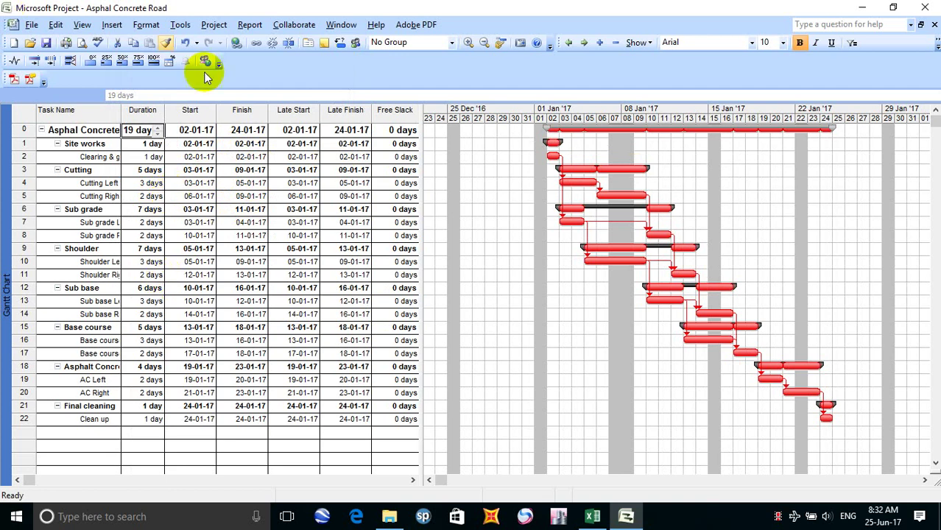
Step: Insert a Predecessors column before the Start column, with its data aligned to Center and its width set to best fit
right_click(187, 111)
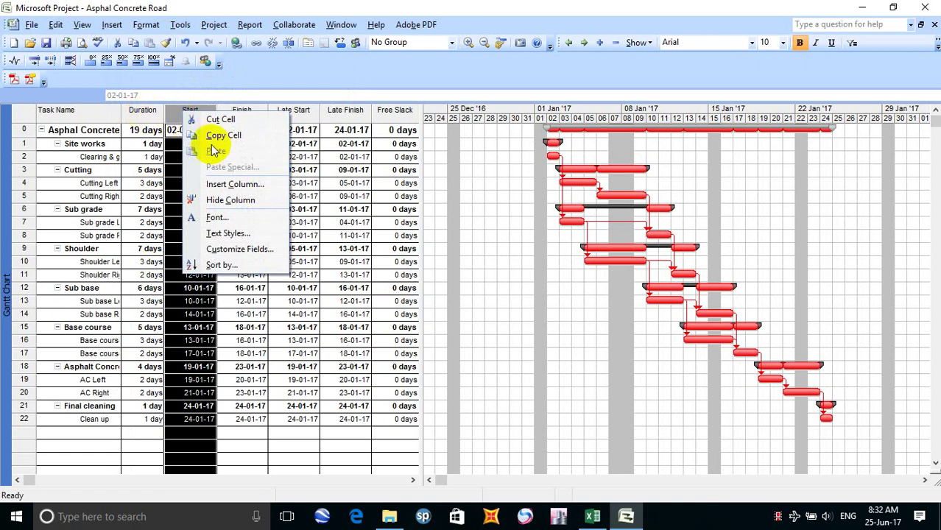
click(251, 184)
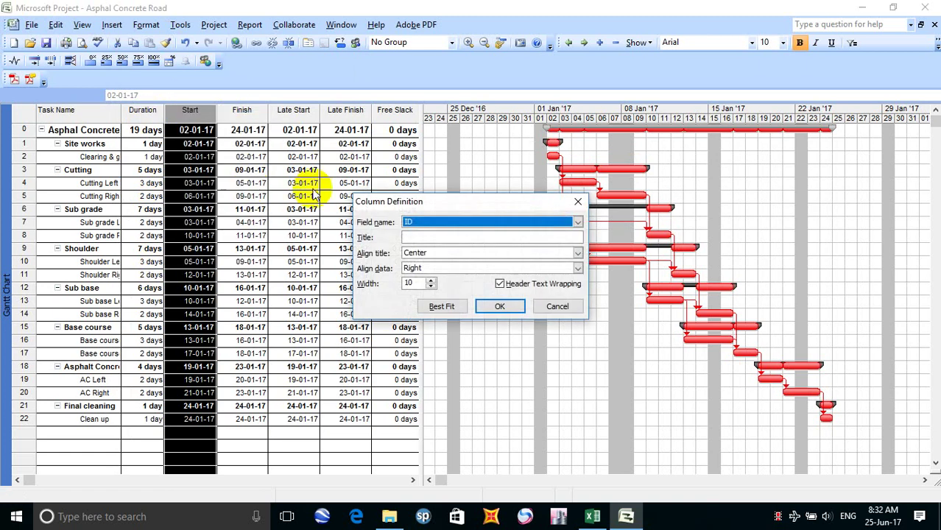
drag(447, 205, 327, 87)
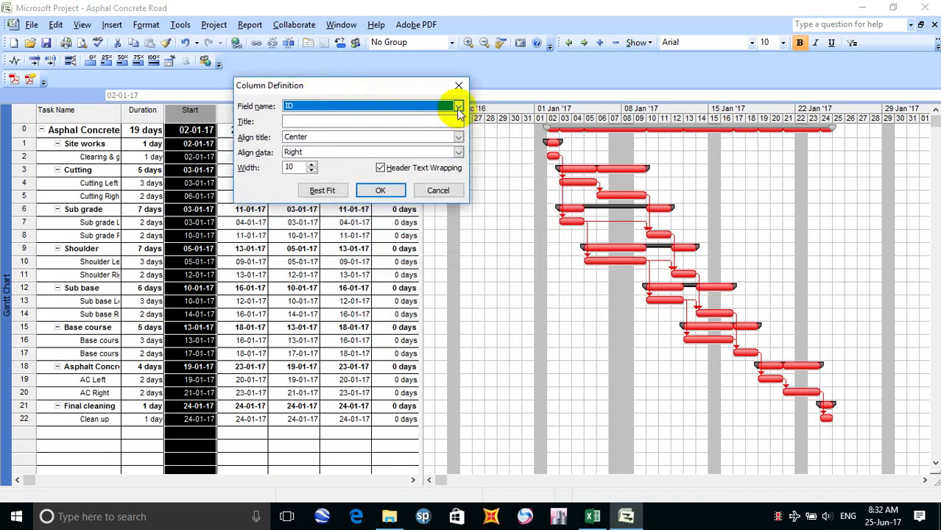
click(458, 108)
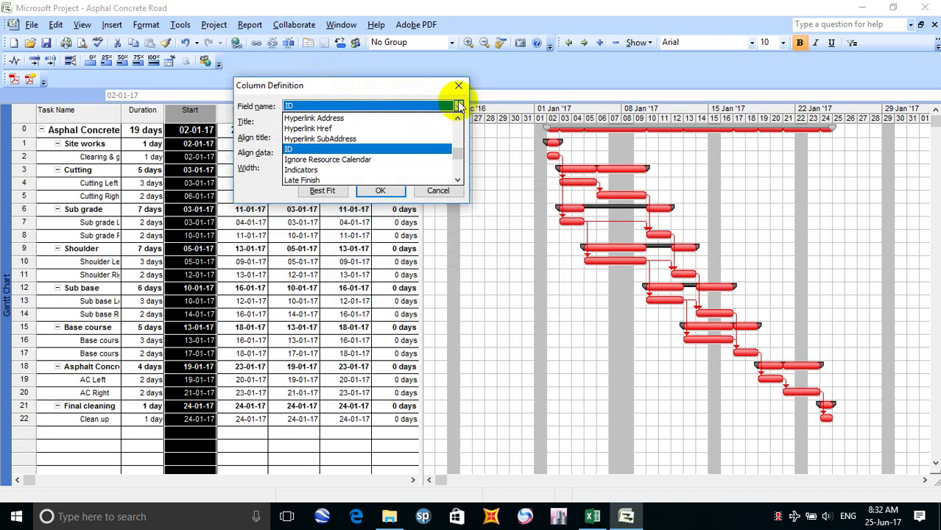
text(pr)
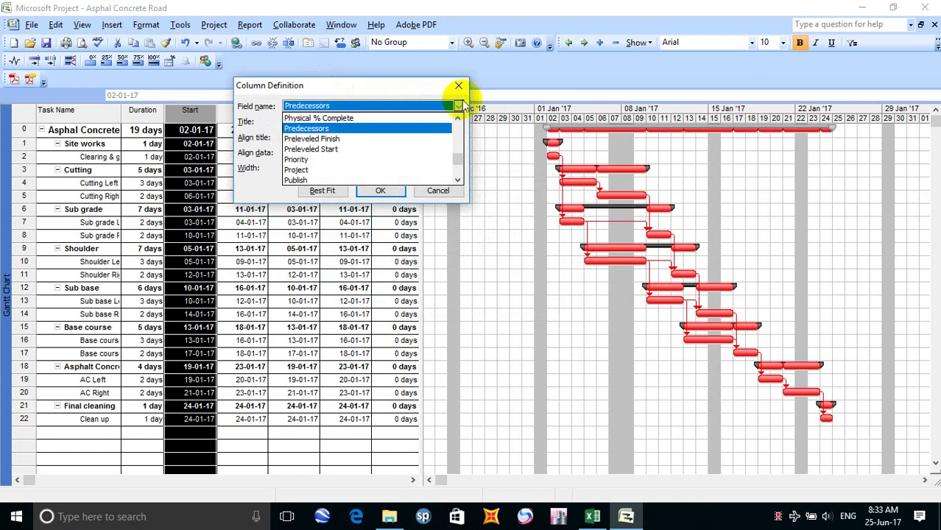
click(458, 105)
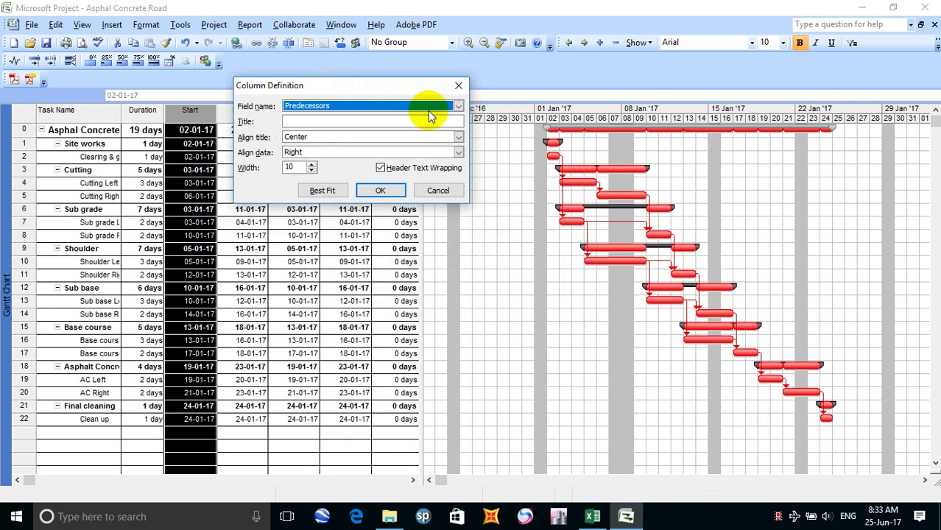
click(328, 153)
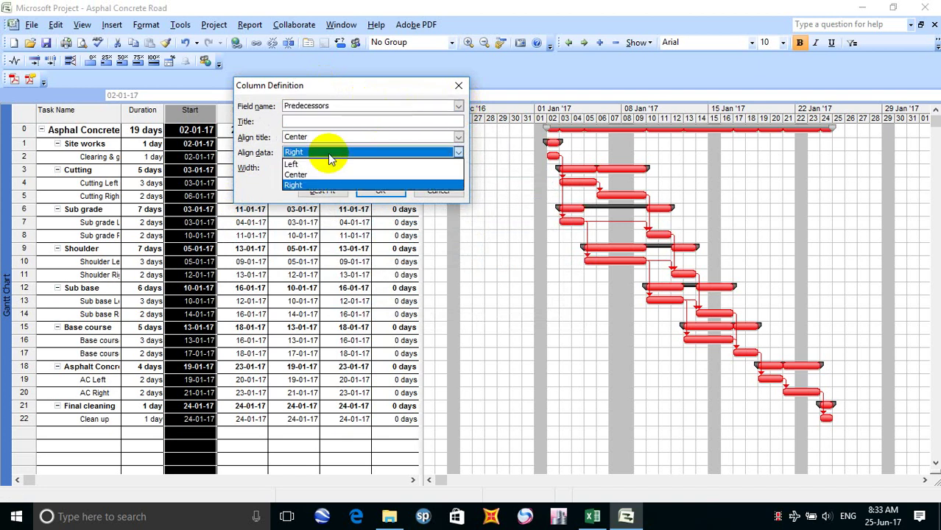
click(327, 174)
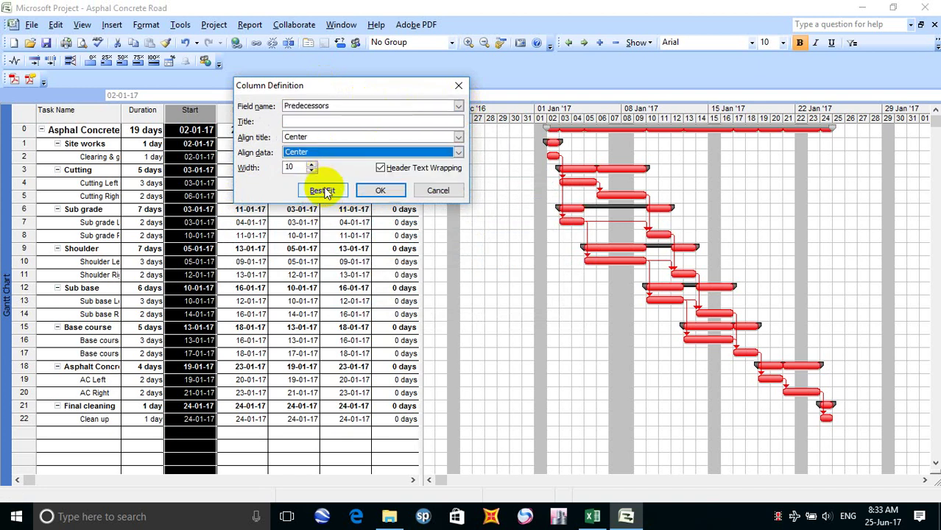
click(324, 190)
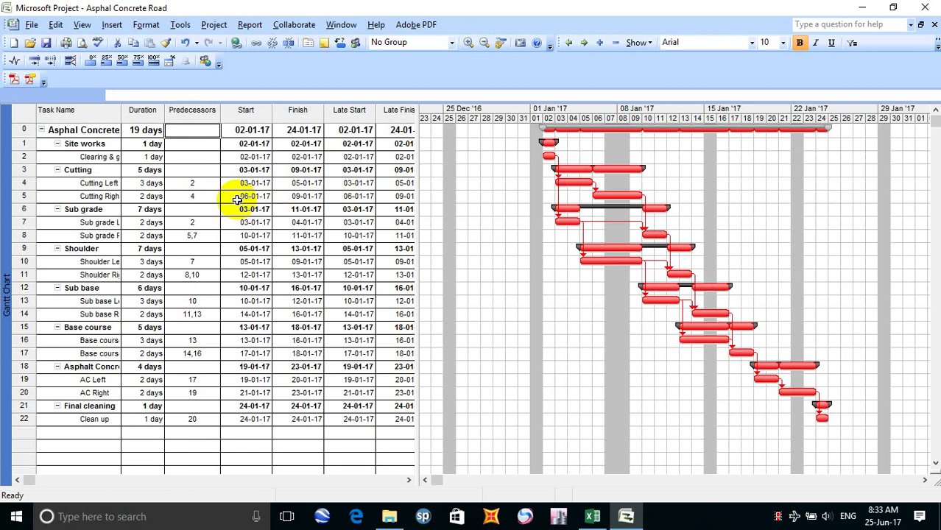
Step: Insert a Successors column before the Start column, with its data aligned to Center and its width set to best fit
click(259, 114)
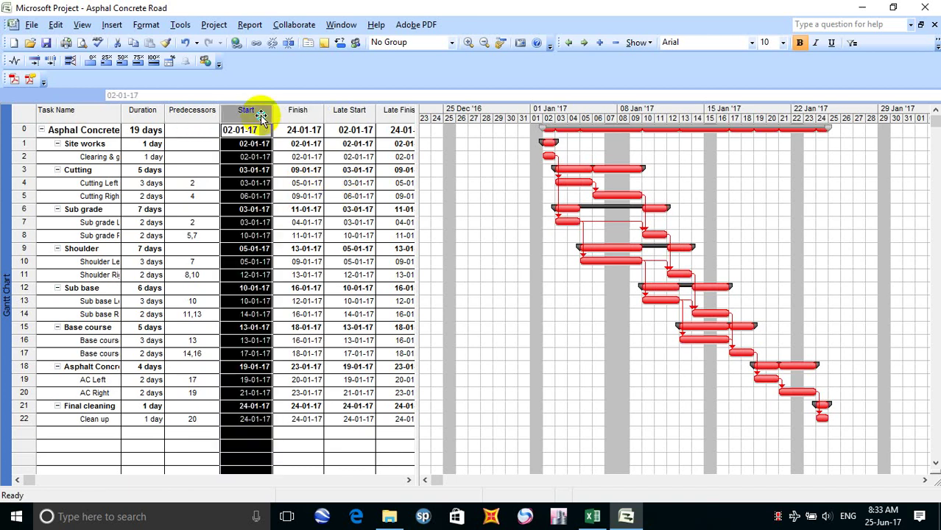
right_click(259, 114)
click(315, 190)
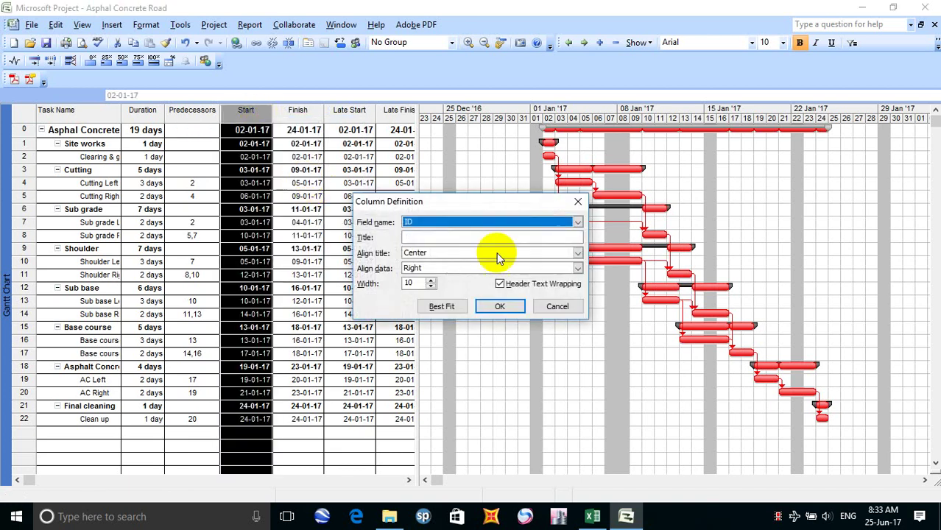
click(567, 222)
text(su)
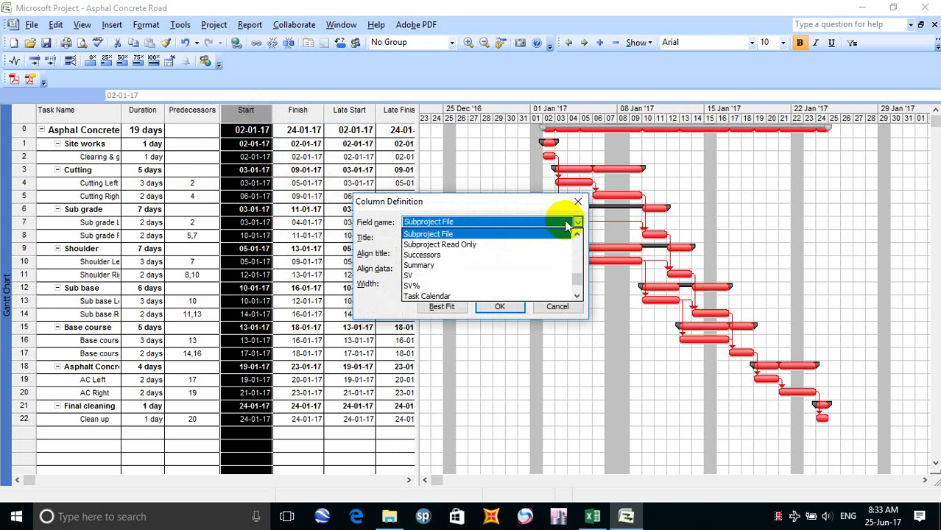
click(480, 257)
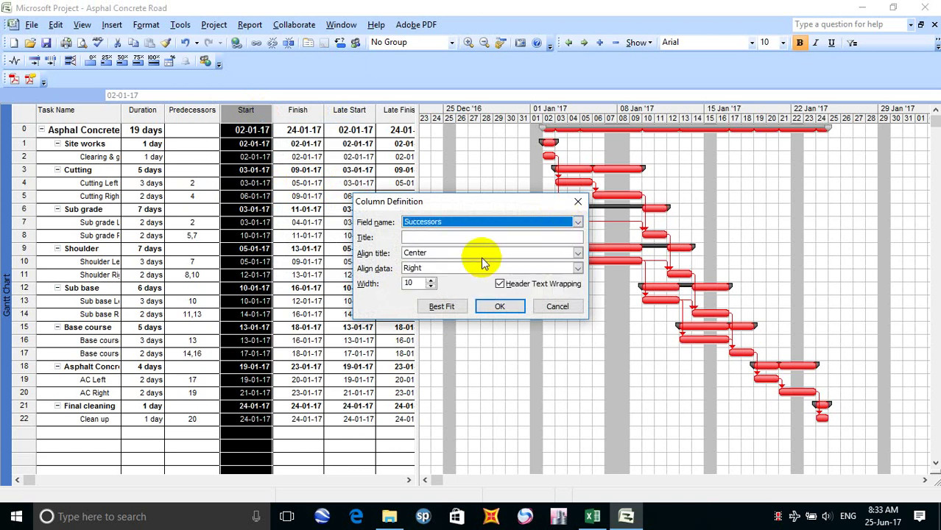
click(442, 269)
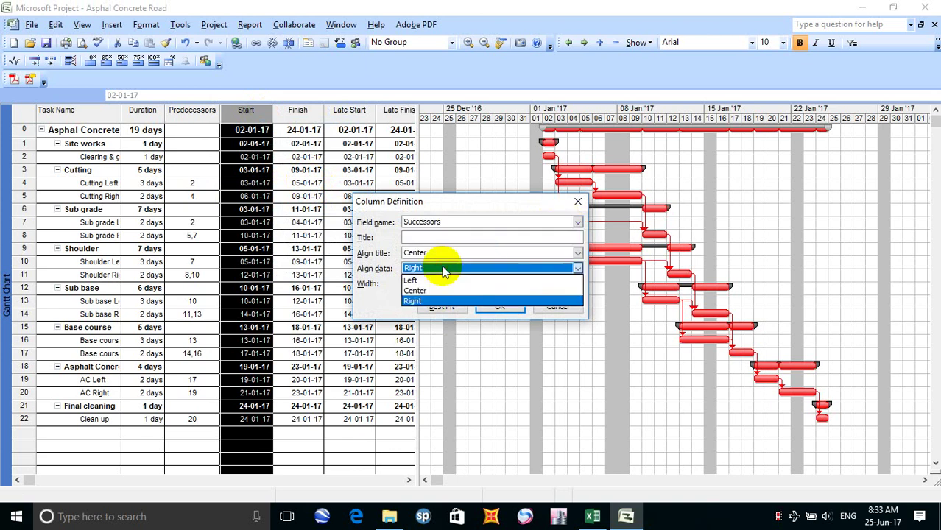
click(437, 287)
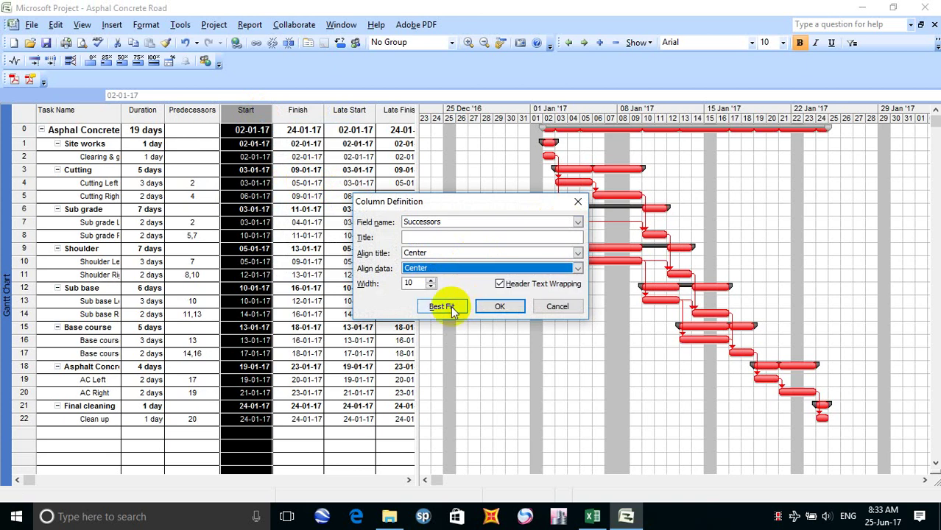
click(442, 306)
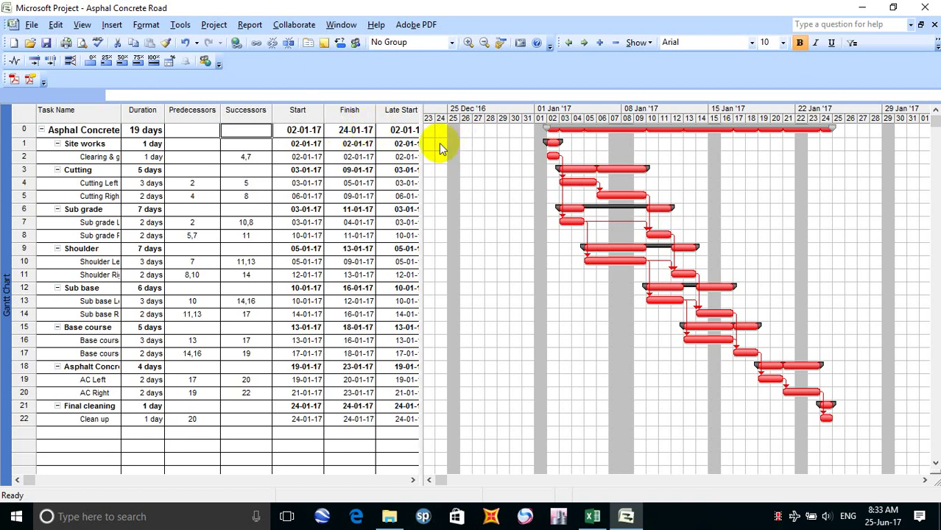
Step: Insert a Critical column before the Free Slack column, with its data aligned to Center and its width set to best fit, and save the project
drag(421, 131, 523, 141)
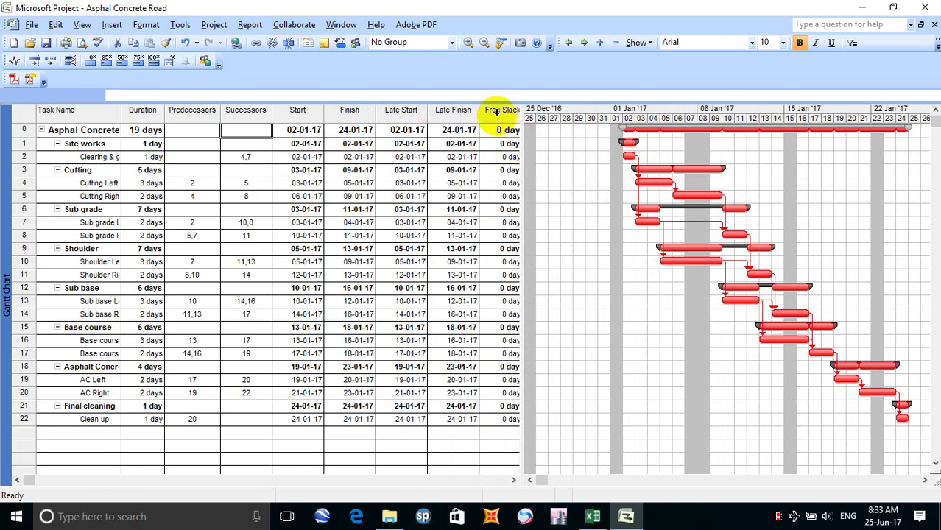
right_click(500, 109)
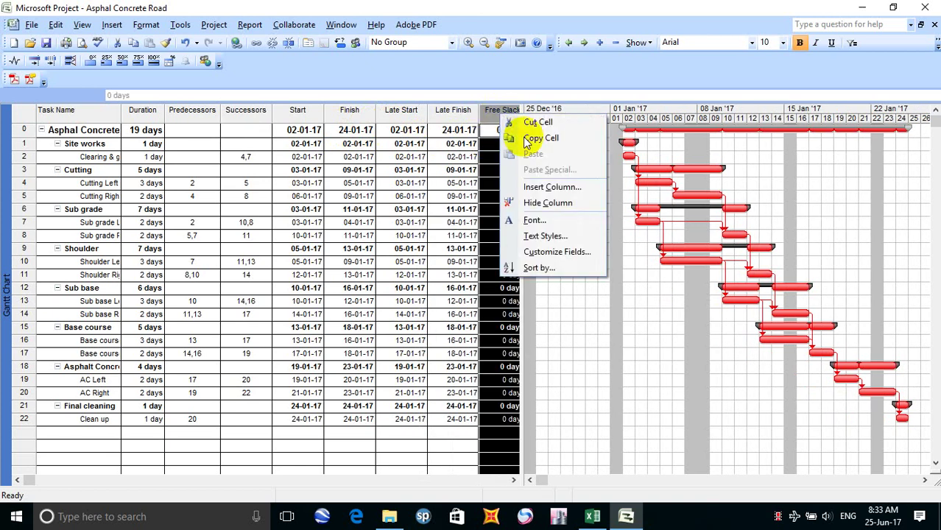
click(549, 190)
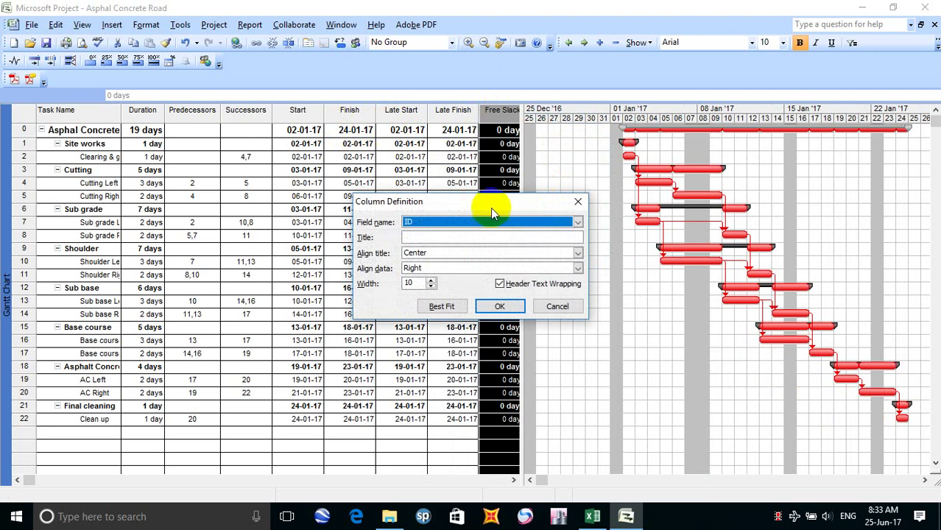
click(466, 223)
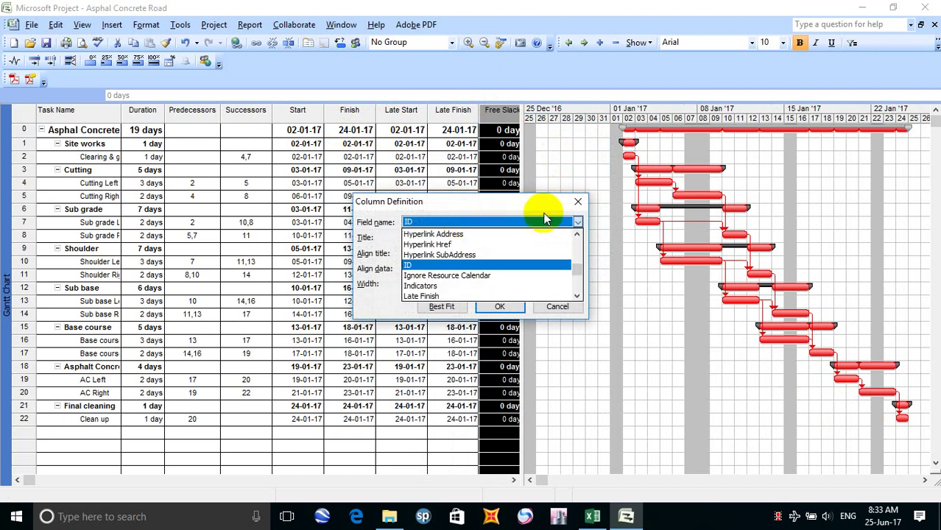
text(cr)
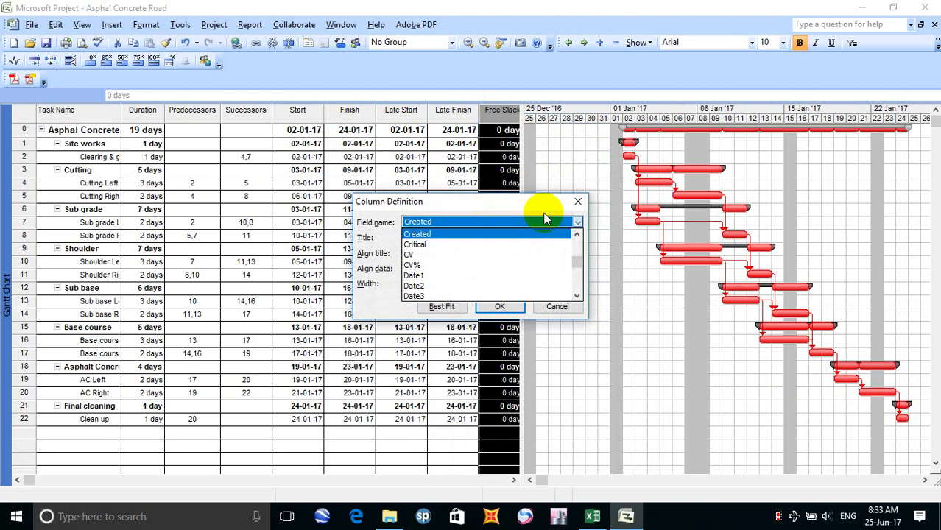
click(464, 245)
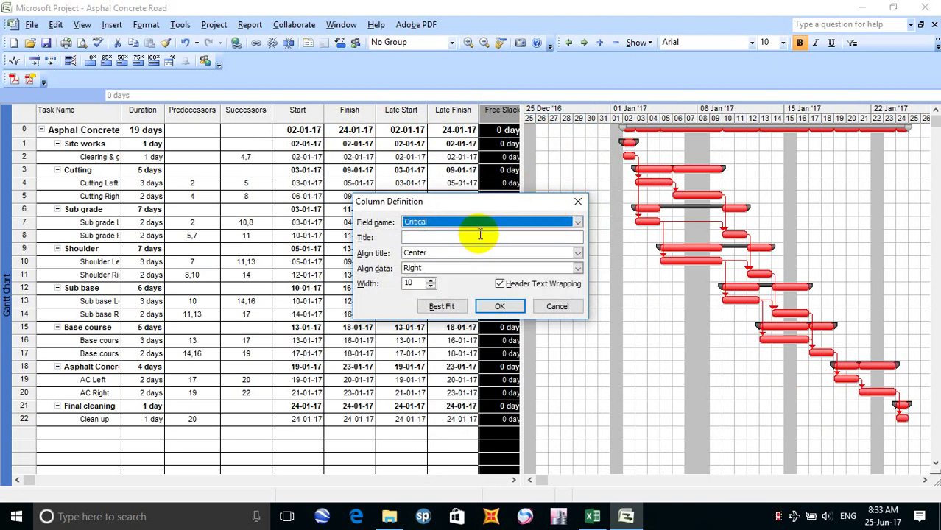
click(442, 268)
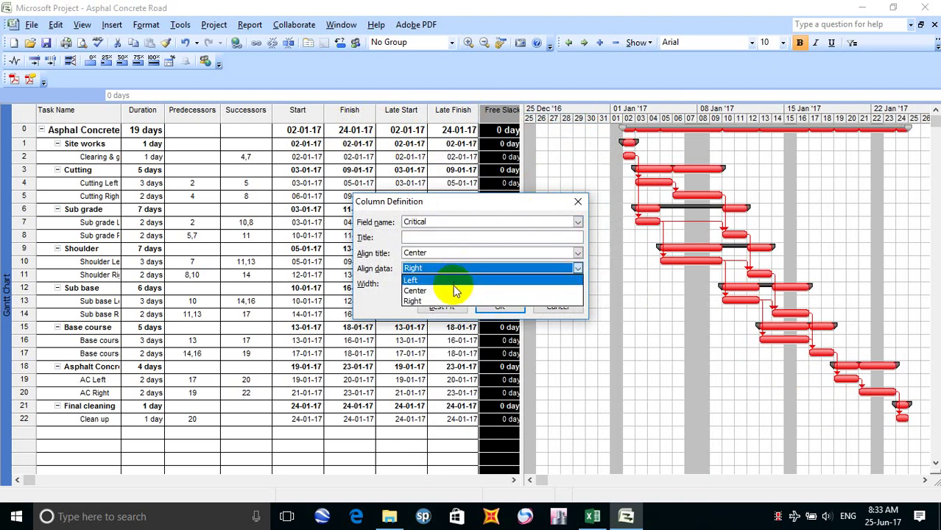
click(451, 291)
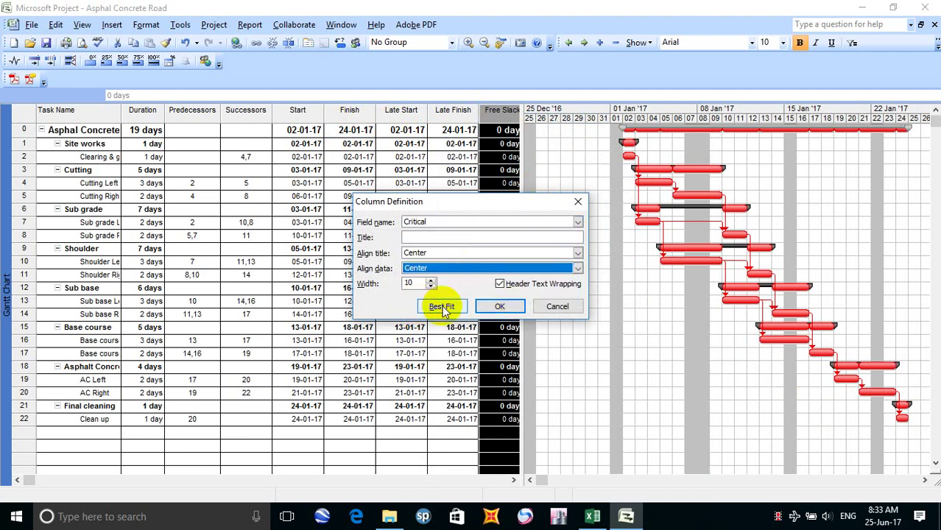
click(443, 308)
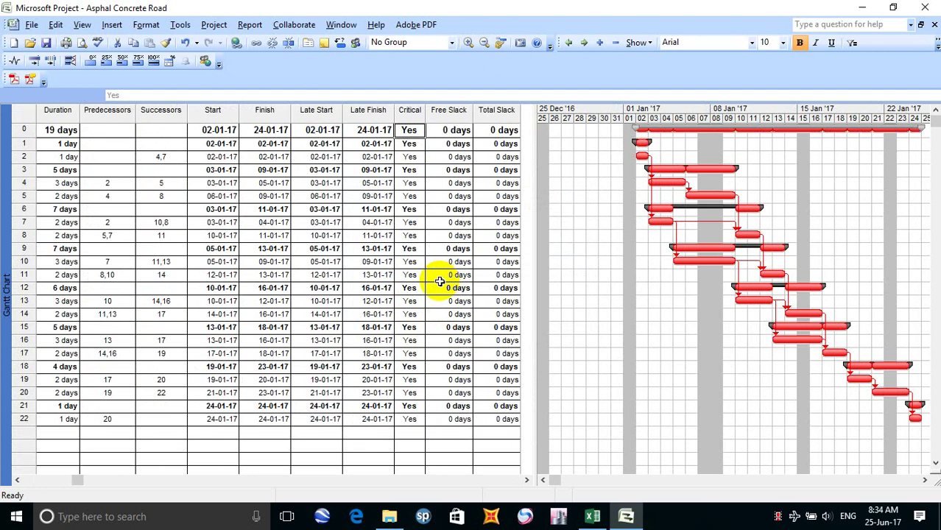
click(46, 42)
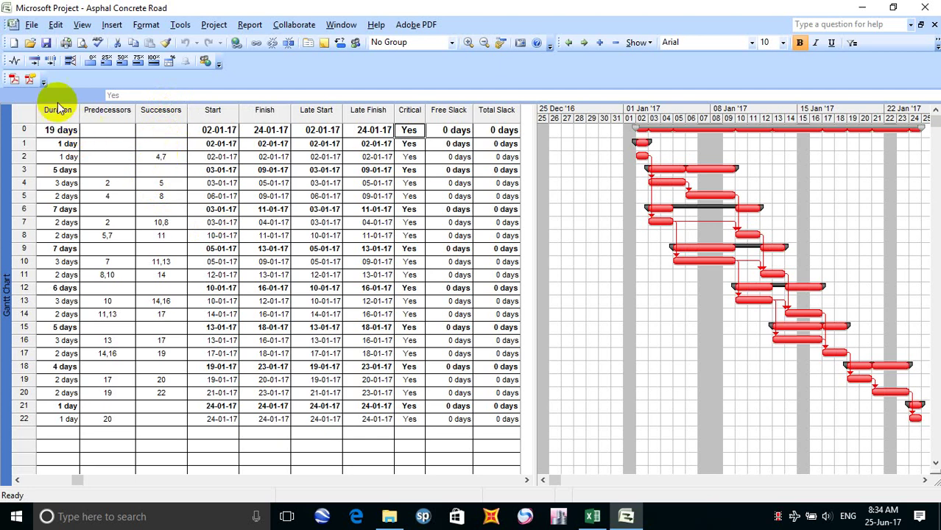
right_click(71, 112)
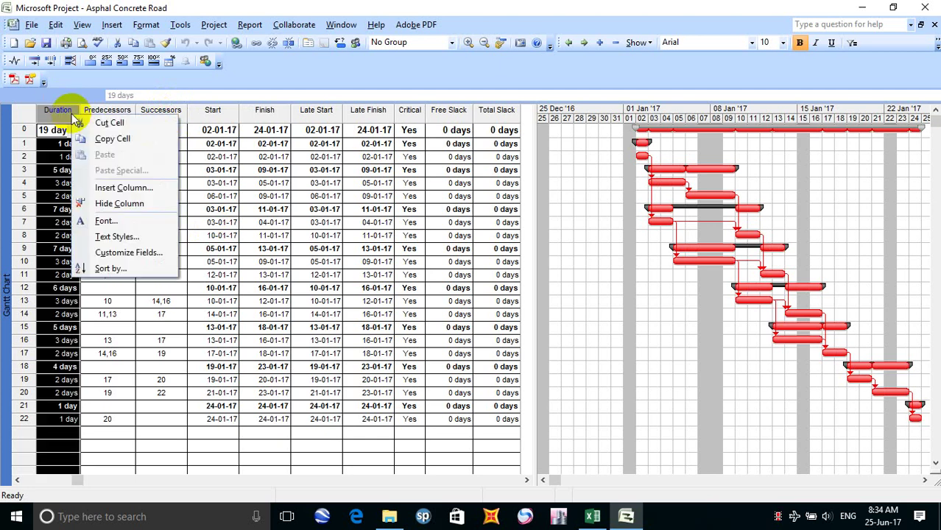
click(120, 187)
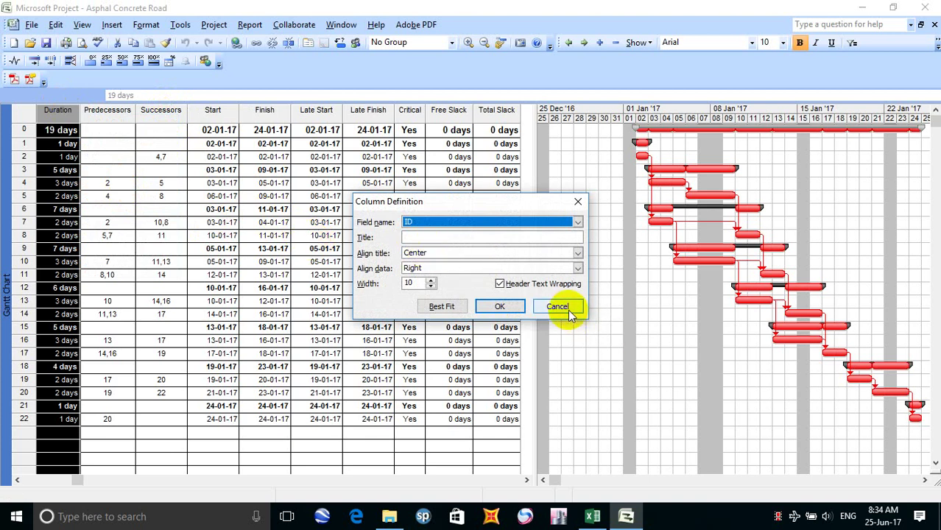
click(559, 307)
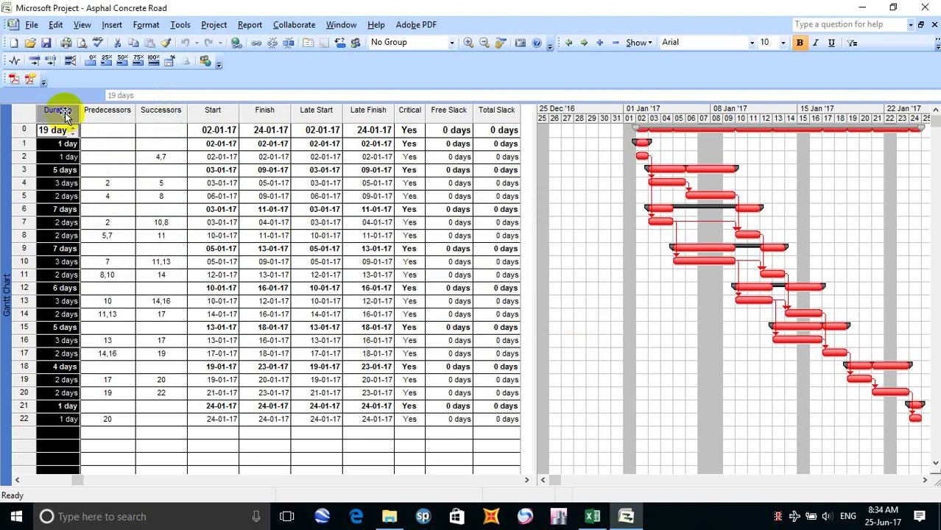
Step: Hide the Duration column and reinsert it before the Predecessors column, with its data aligned to Center and its width set to best fit
right_click(65, 114)
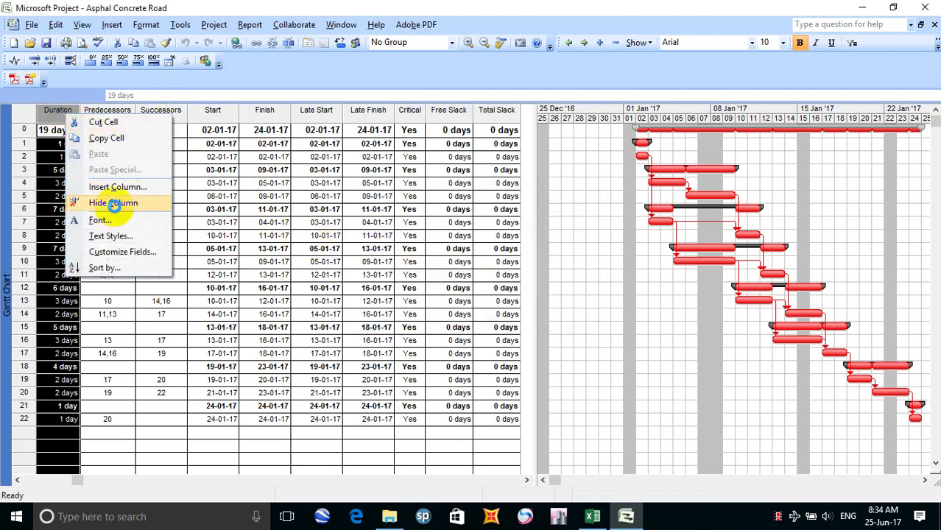
click(112, 203)
right_click(60, 112)
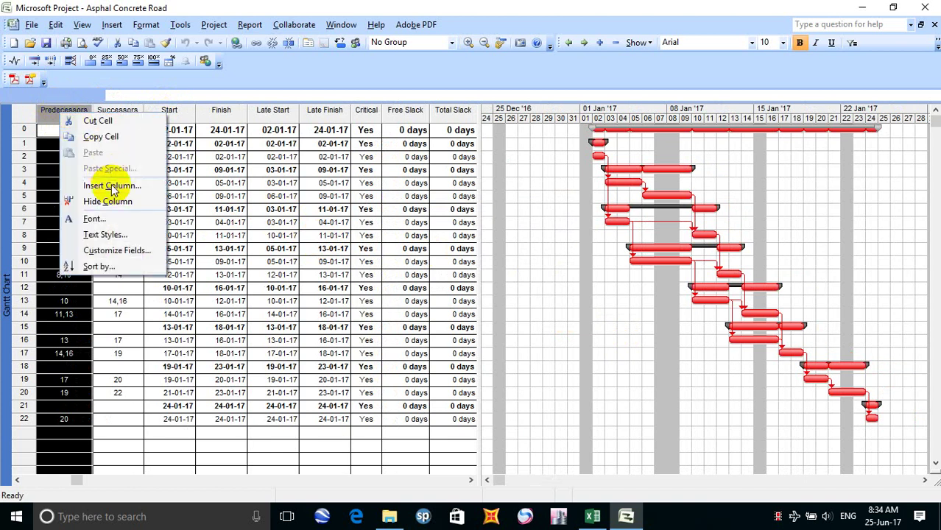
click(113, 186)
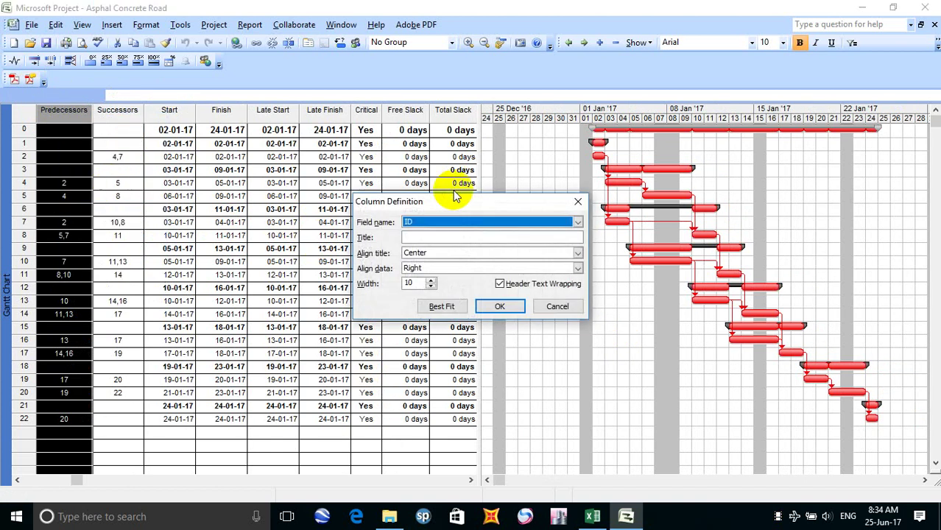
click(474, 222)
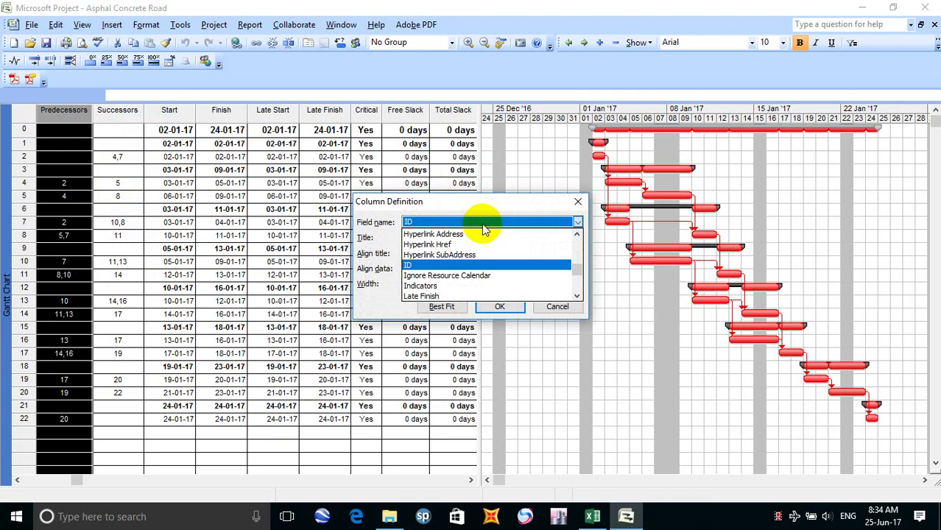
text(du)
click(482, 225)
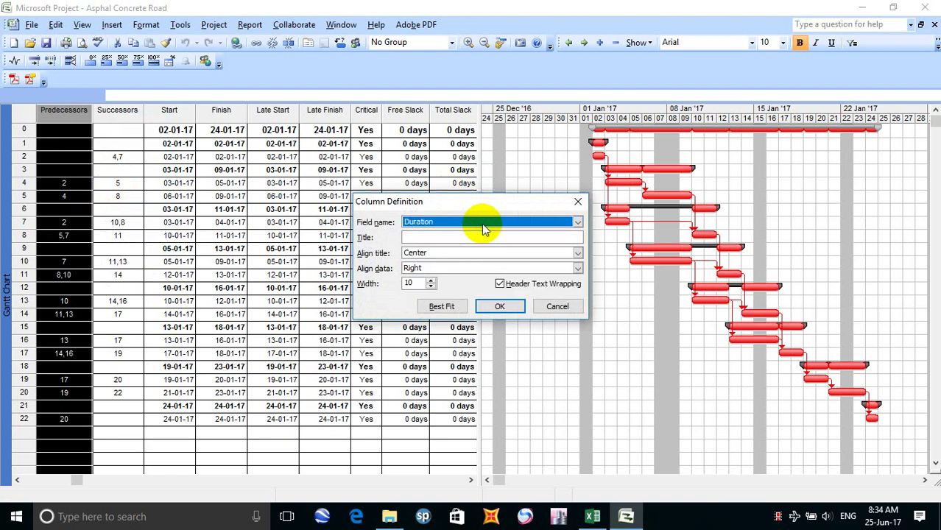
click(447, 268)
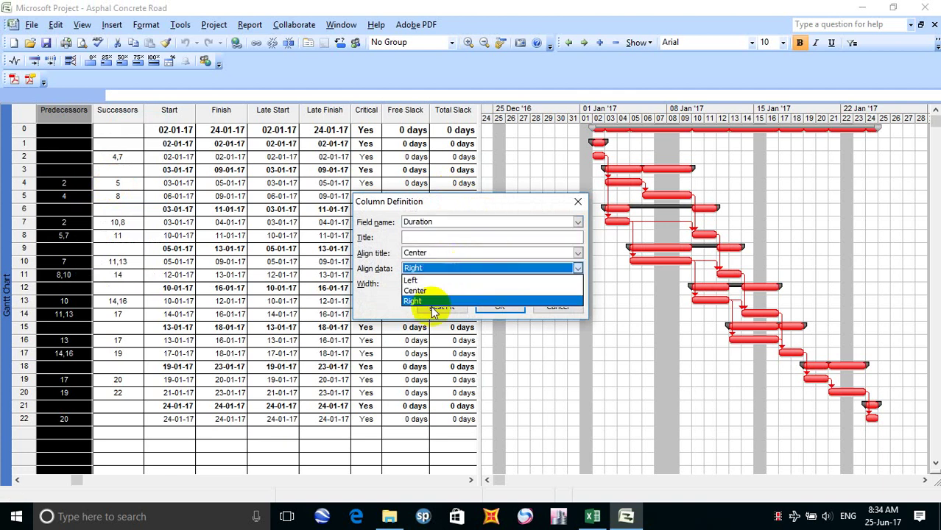
click(432, 292)
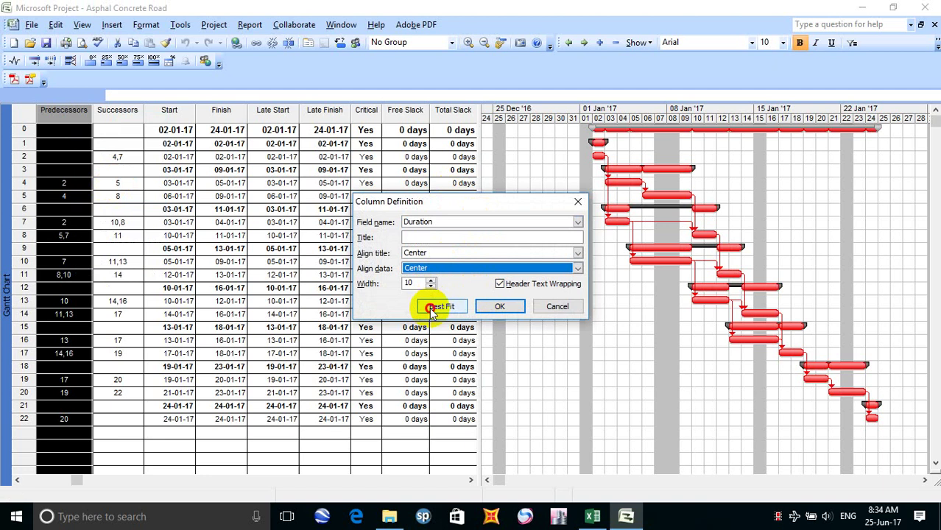
click(432, 306)
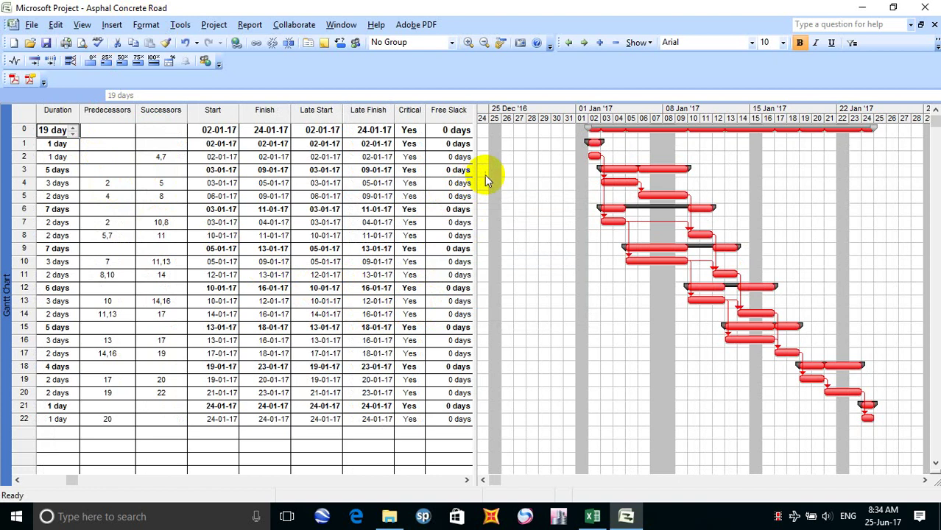
Step: Narrow the table area so it ends after the Critical column, and save the project
drag(476, 175, 414, 168)
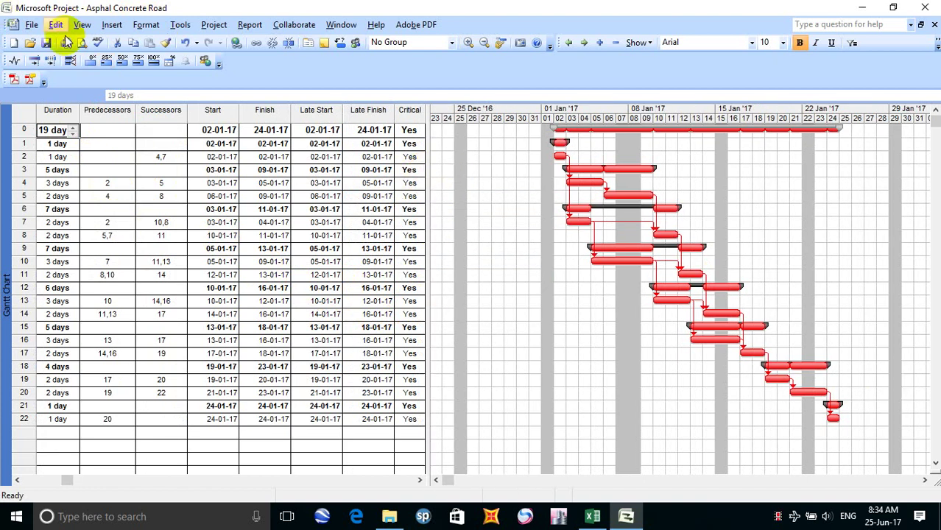
click(46, 45)
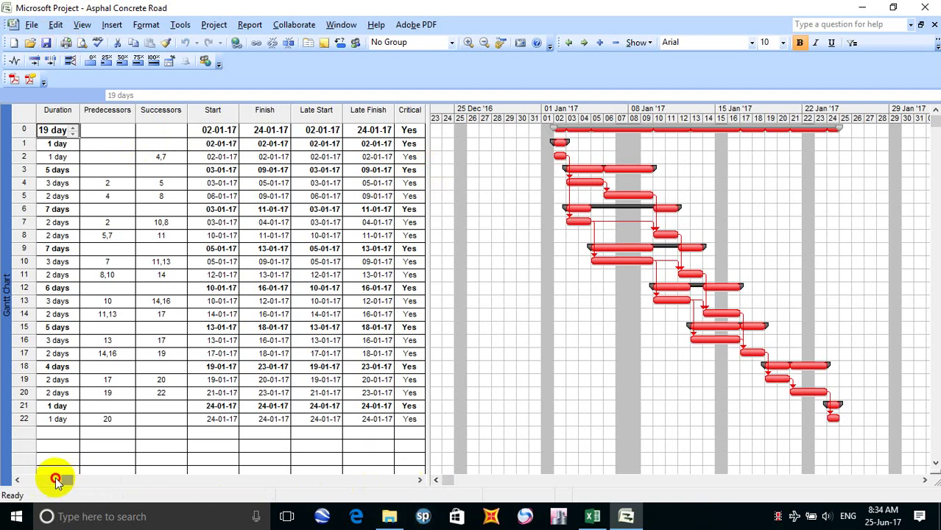
click(17, 480)
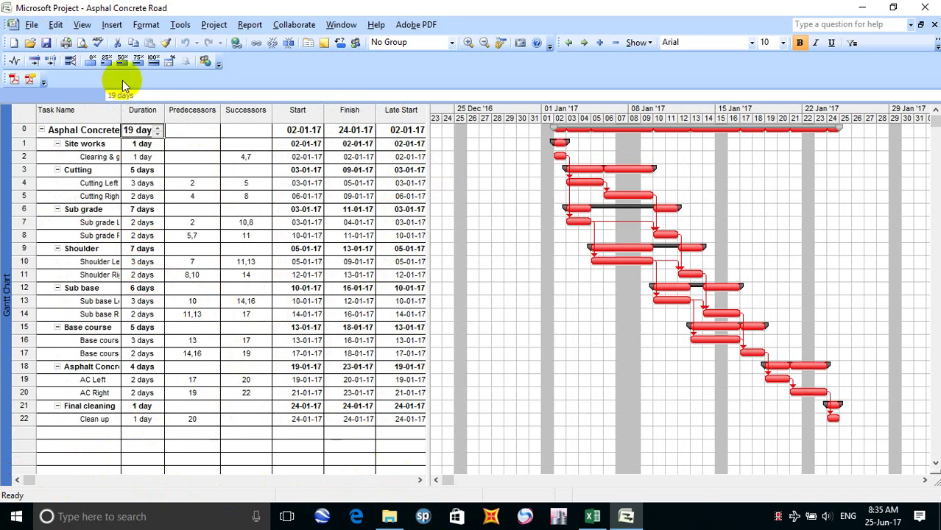
Step: Switch to the Excel instruction list and mark instruction 16 in cell B23 as done with the blue font color
click(594, 517)
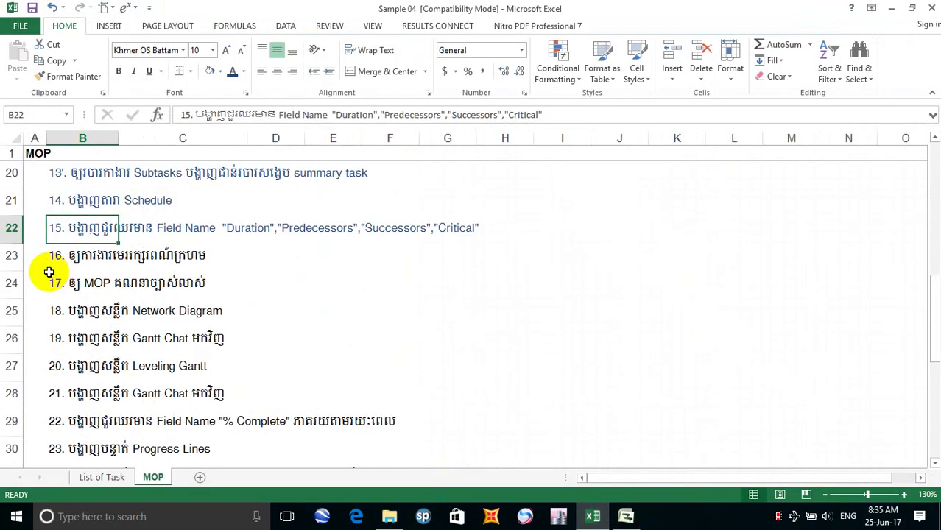
click(53, 256)
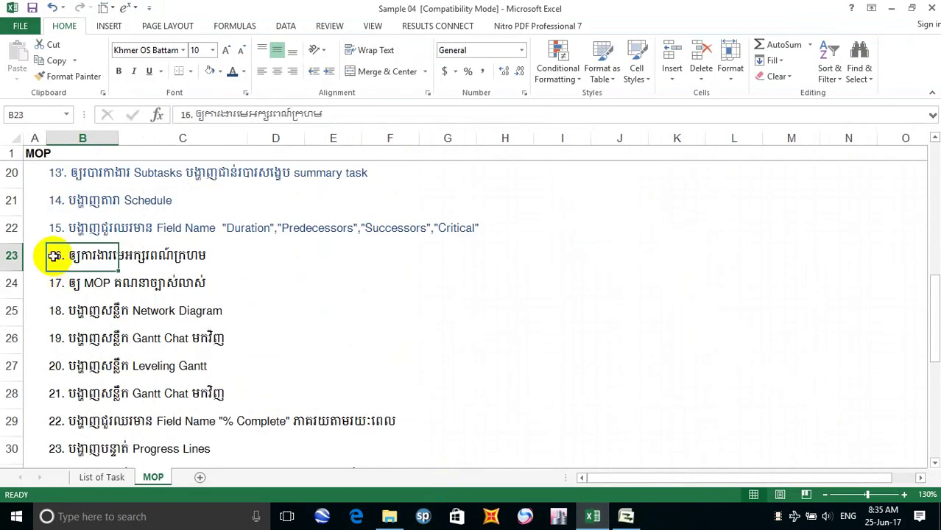
click(232, 71)
click(343, 337)
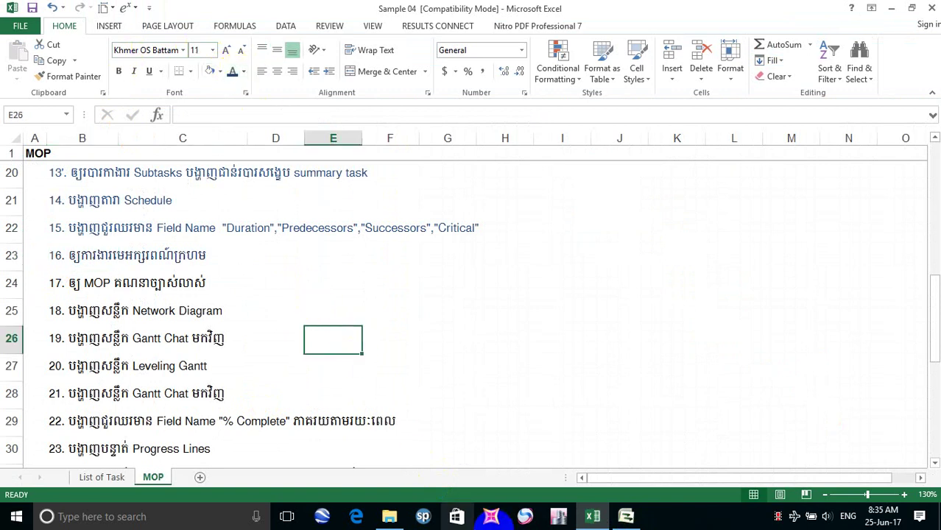
Step: Switch back to Microsoft Project, set the text style color of Critical Tasks to Red, and save the project
click(626, 517)
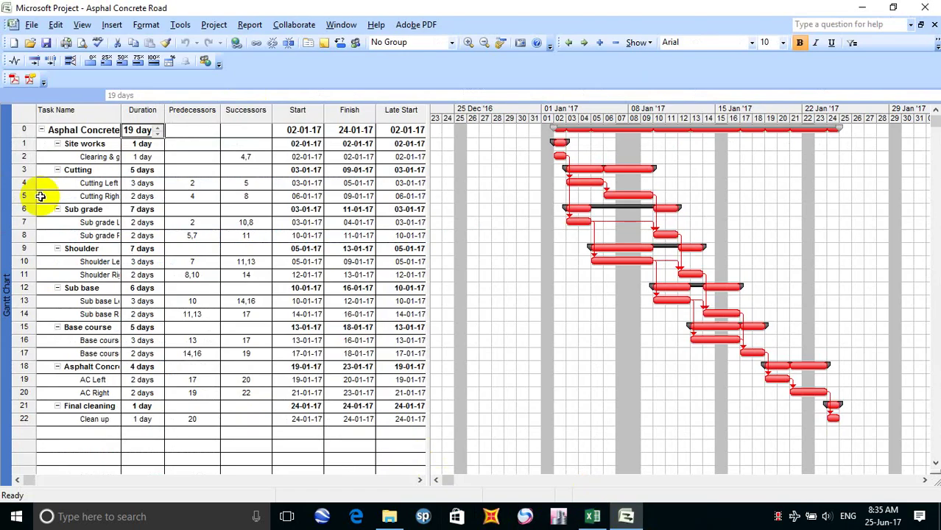
click(146, 25)
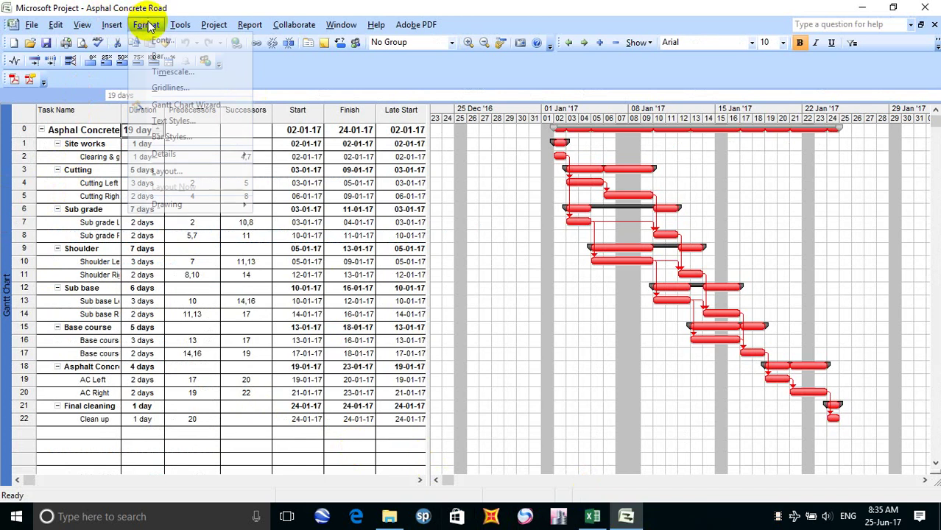
click(172, 123)
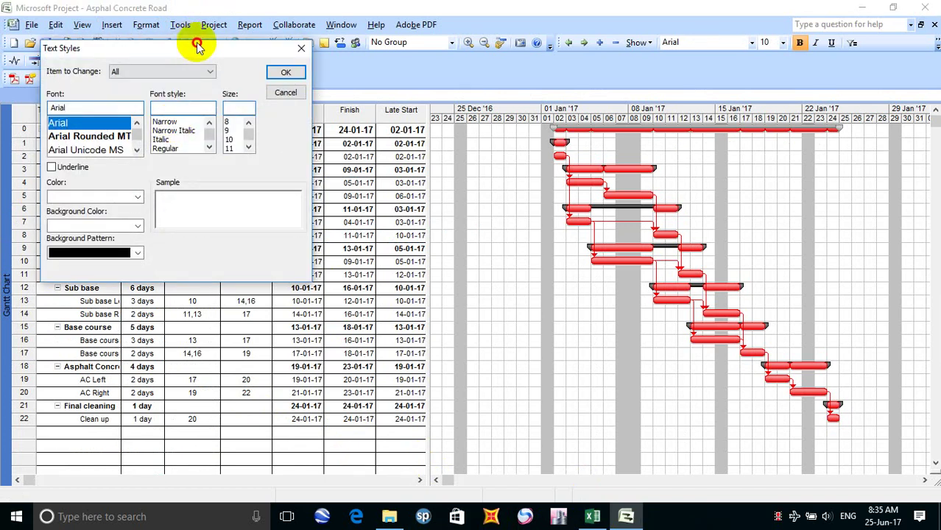
drag(192, 45, 242, 56)
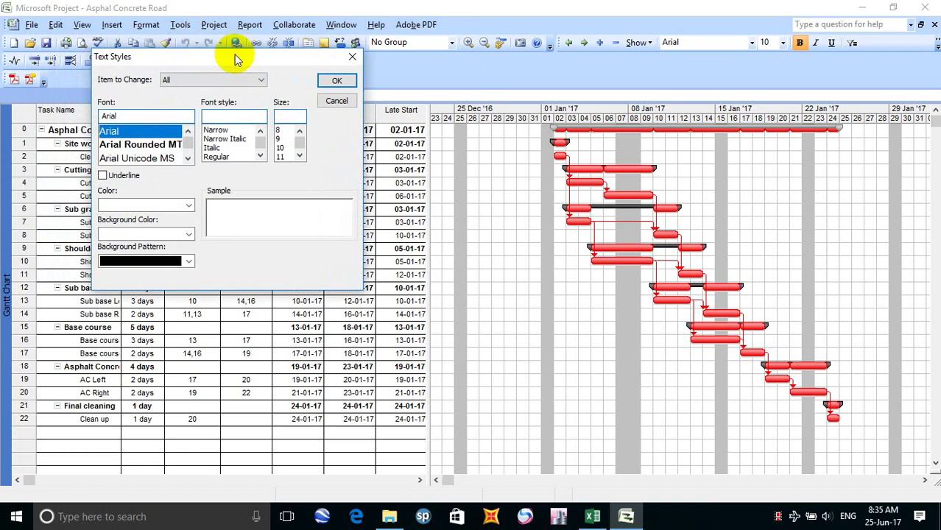
click(226, 80)
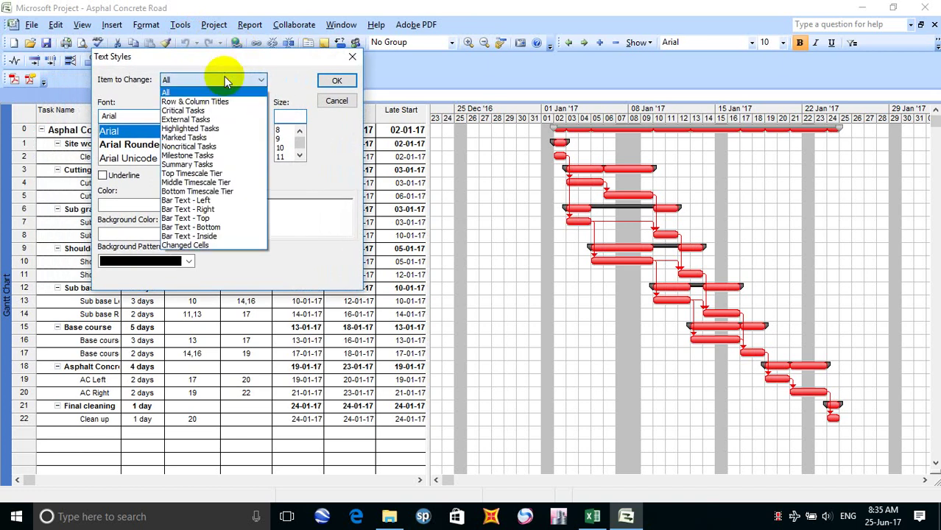
click(204, 110)
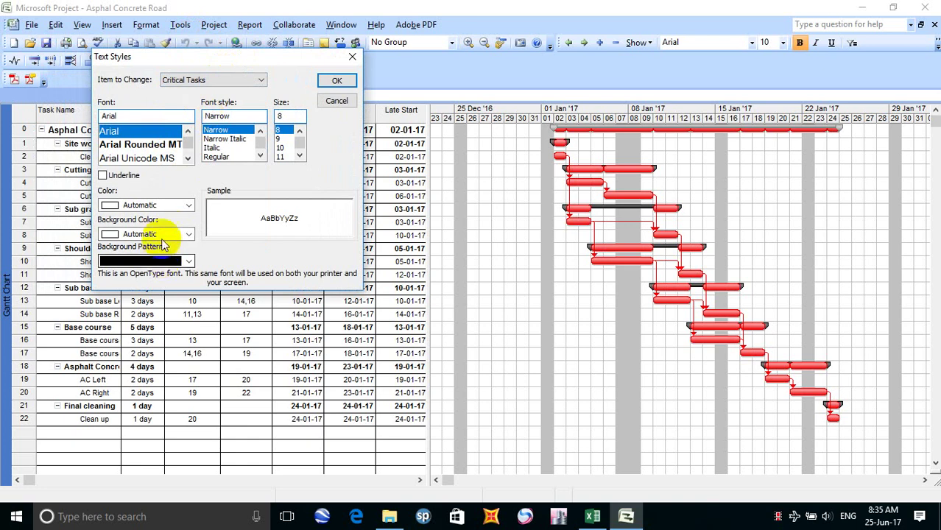
click(190, 206)
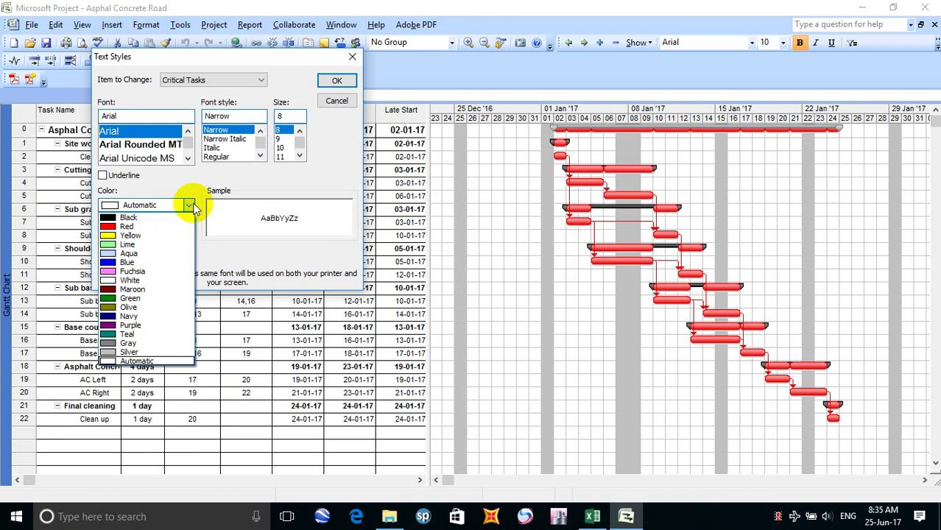
click(155, 229)
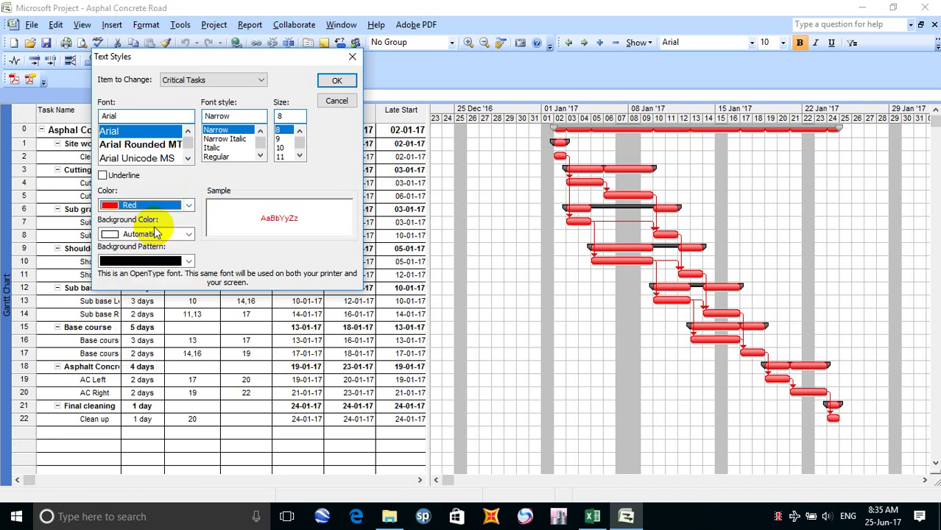
click(335, 81)
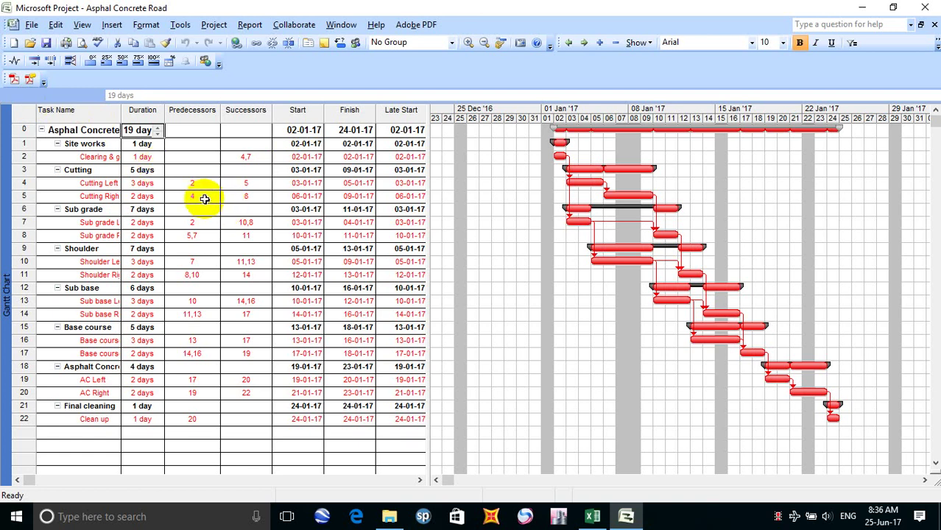
click(46, 43)
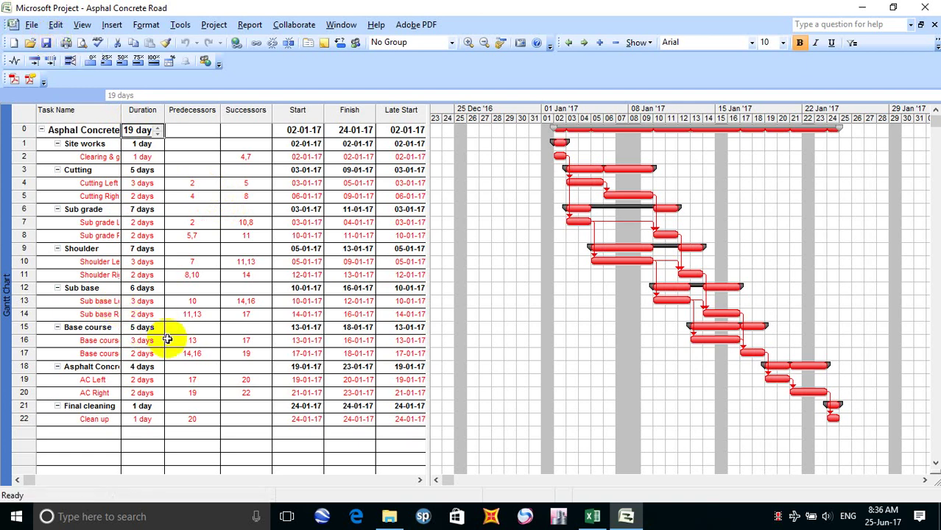
Step: Switch to the Excel instruction list and mark instruction 17 in cell B24 as done with the blue font color
click(595, 517)
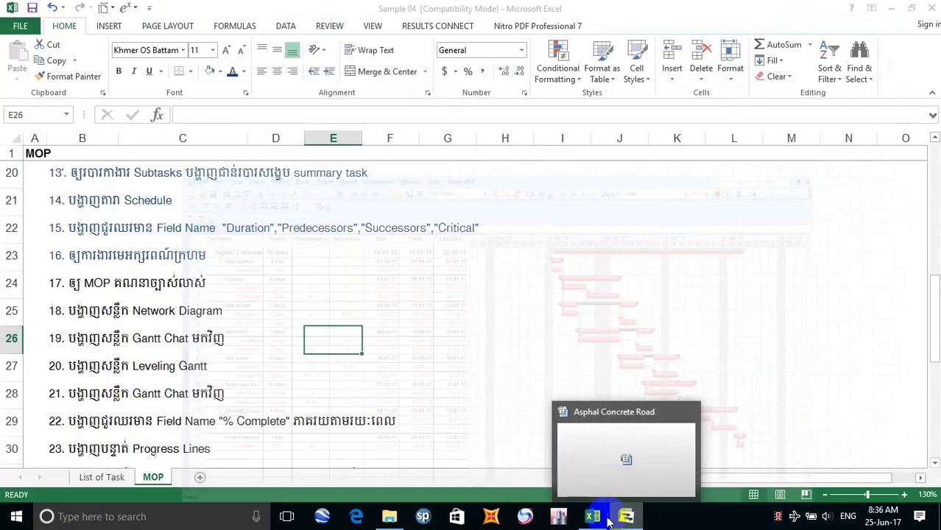
click(594, 517)
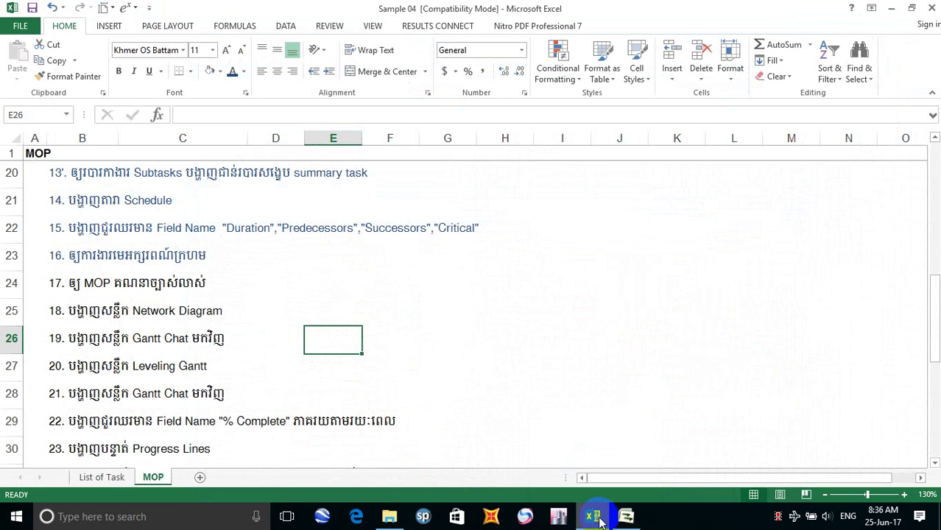
click(53, 283)
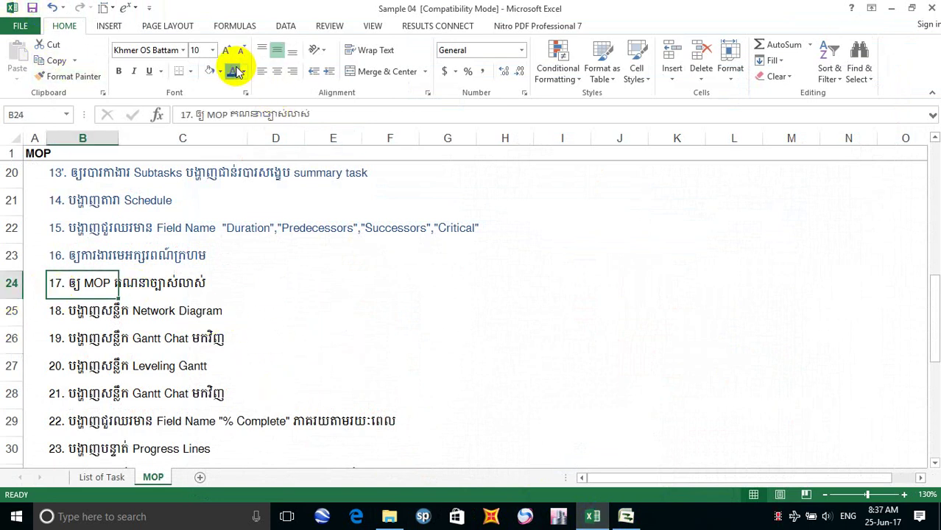
click(305, 342)
Step: Switch back to Microsoft Project and recalculate all open projects from the calculation options, keeping the calculation mode on Automatic
click(626, 516)
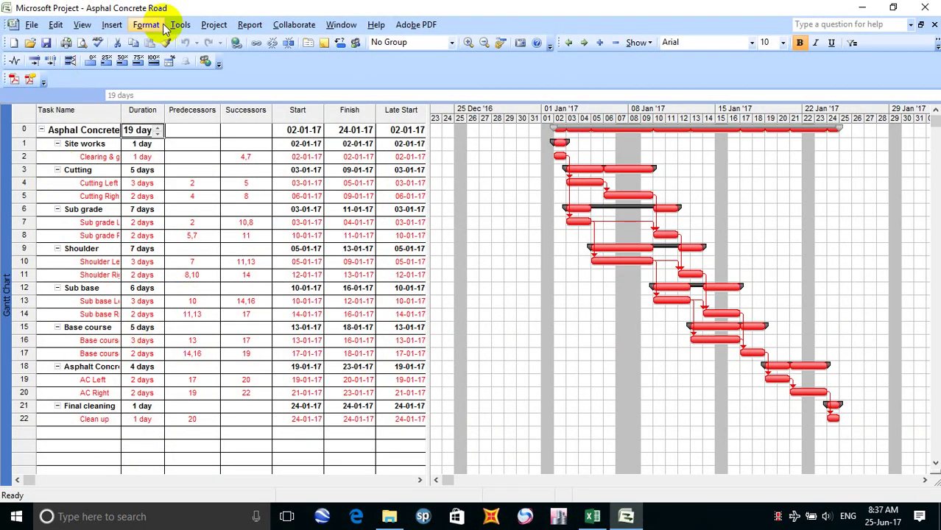
click(180, 25)
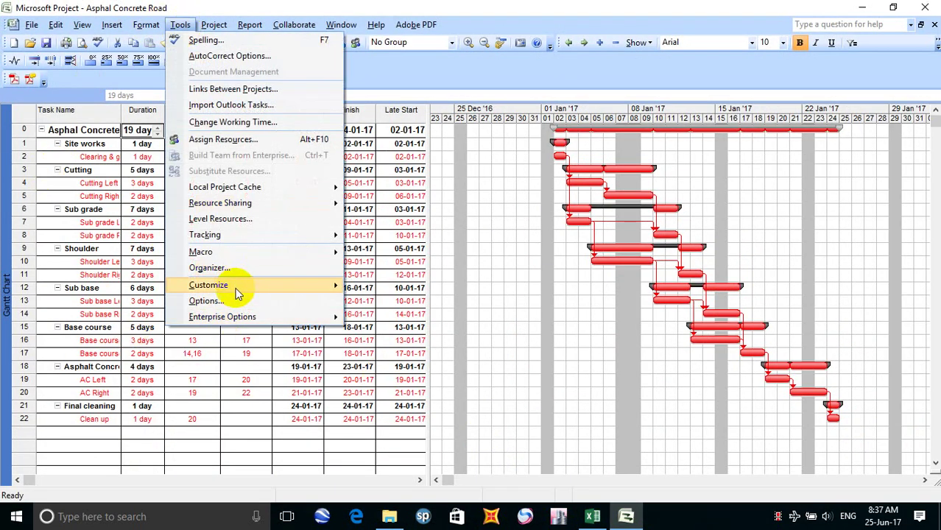
click(207, 301)
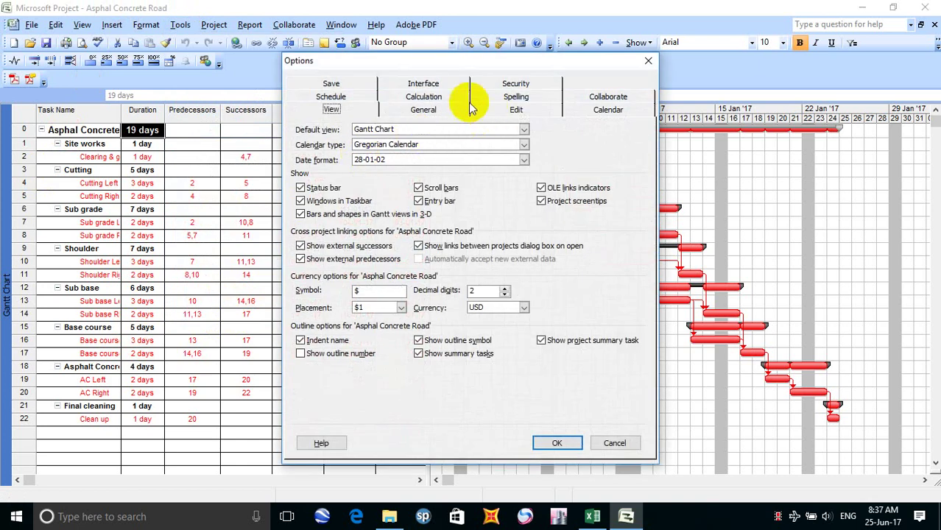
click(444, 99)
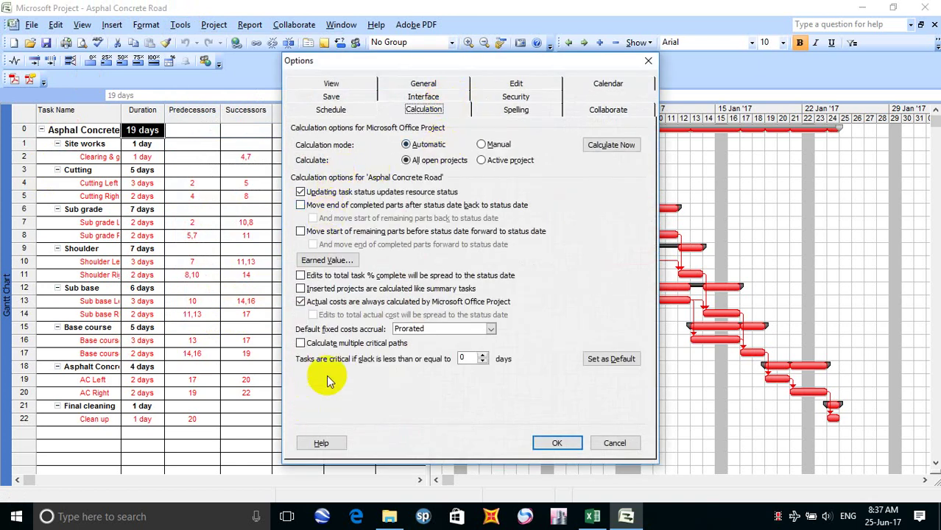
click(604, 147)
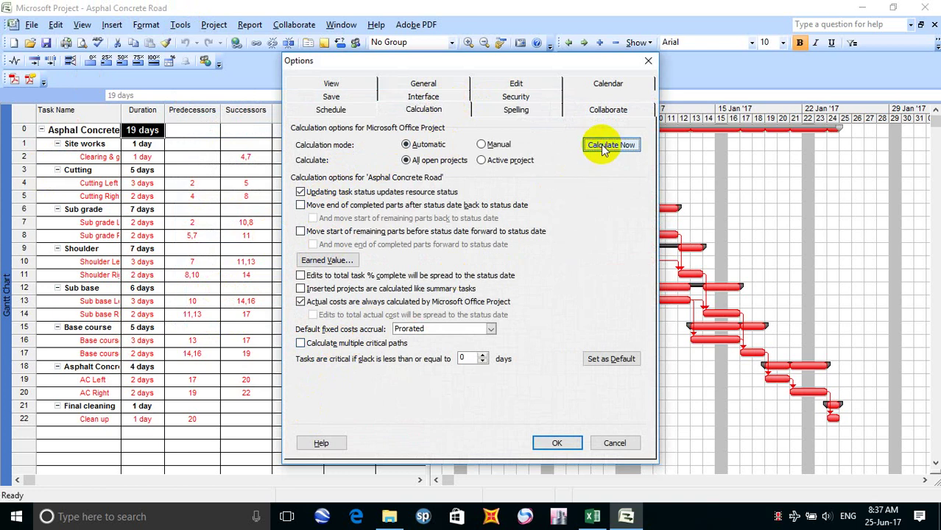
click(564, 444)
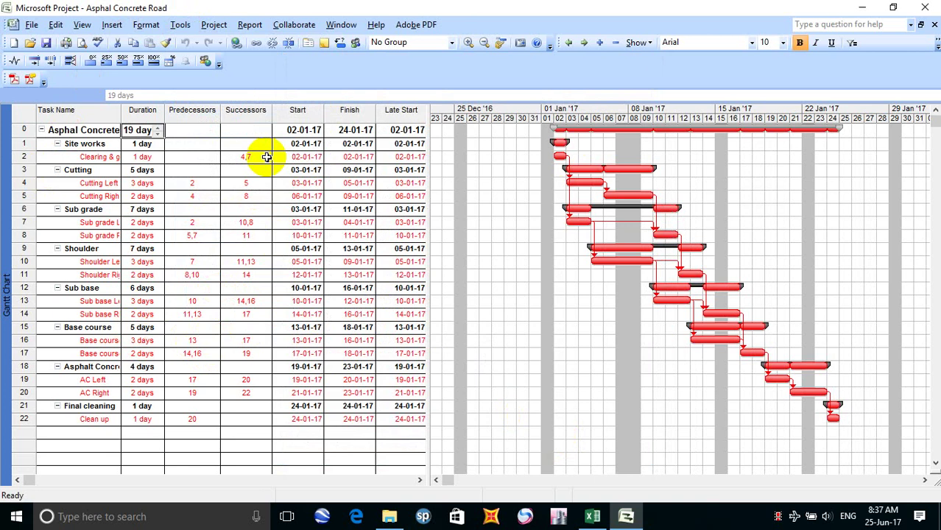
Step: Switch to the Excel instruction list and mark instruction 18 in cell B25 as done with the blue font color
click(593, 516)
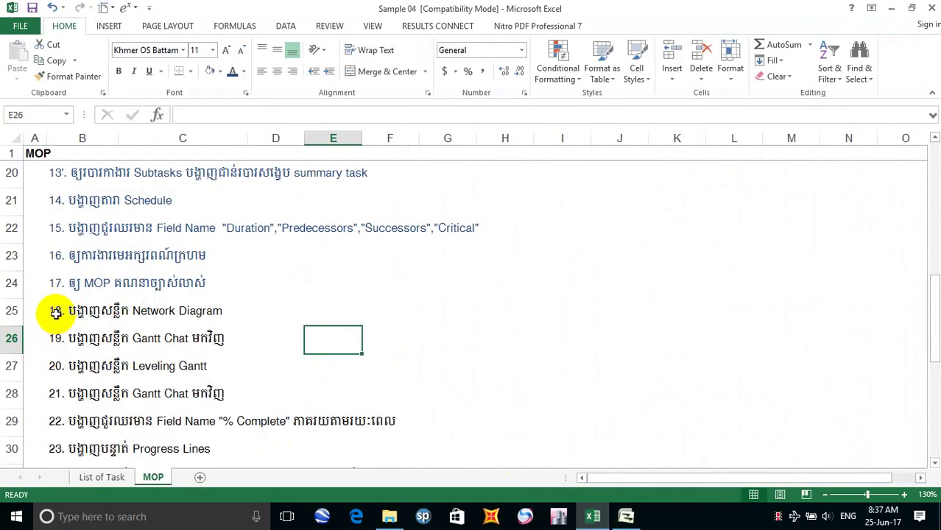
click(55, 312)
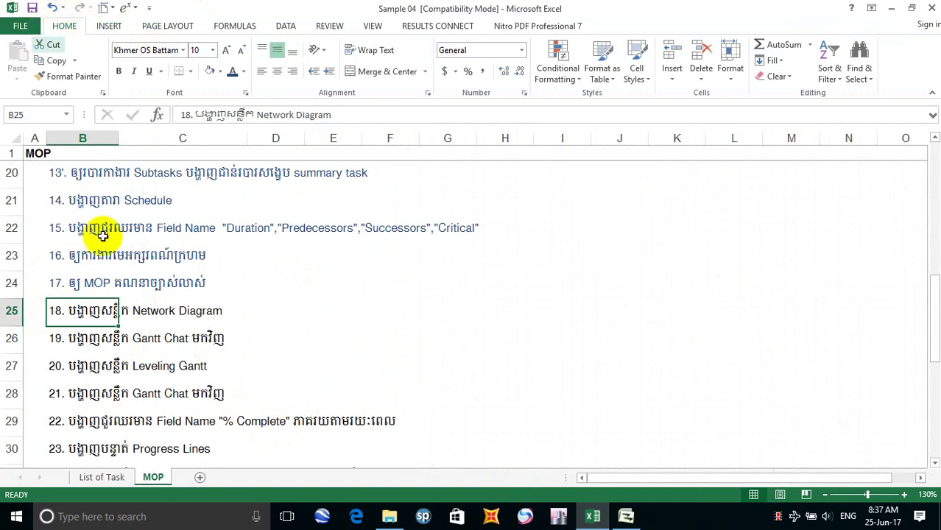
click(233, 73)
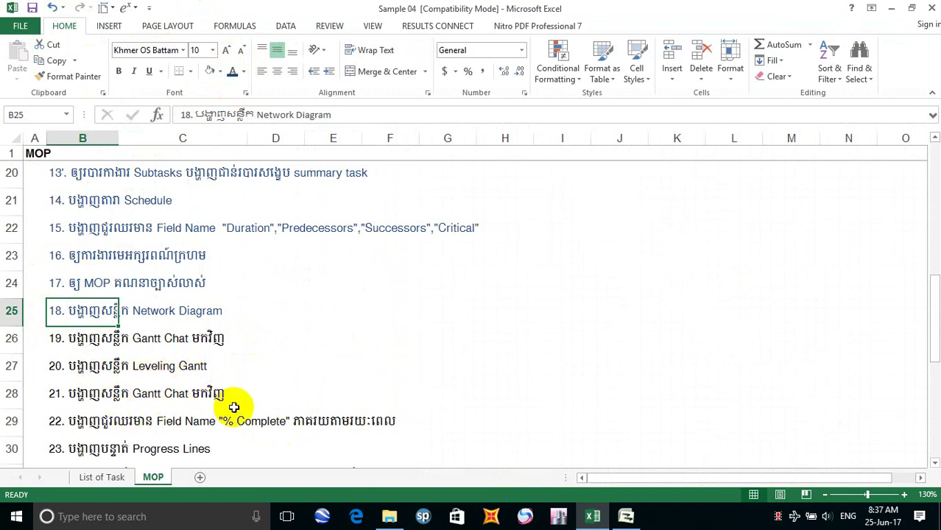
scroll(88, 346, down, 6)
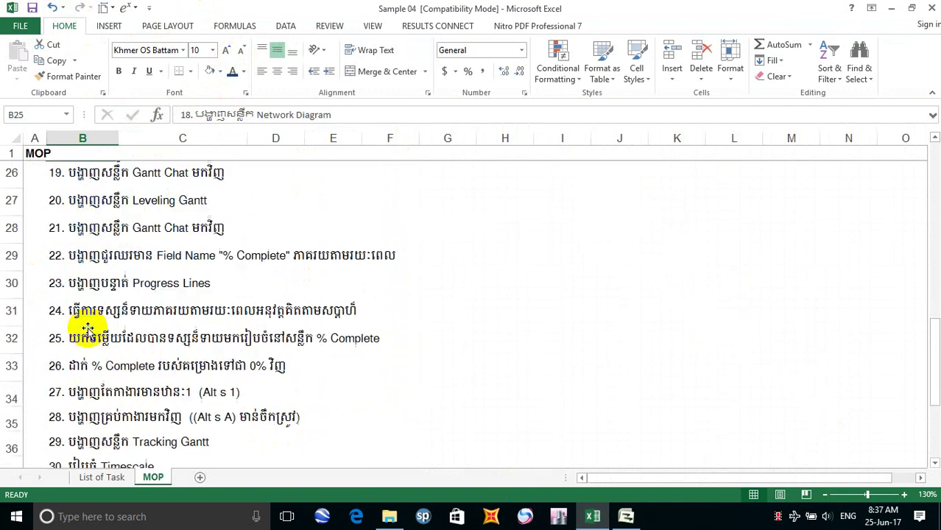
scroll(88, 329, up, 2)
scroll(88, 329, up, 5)
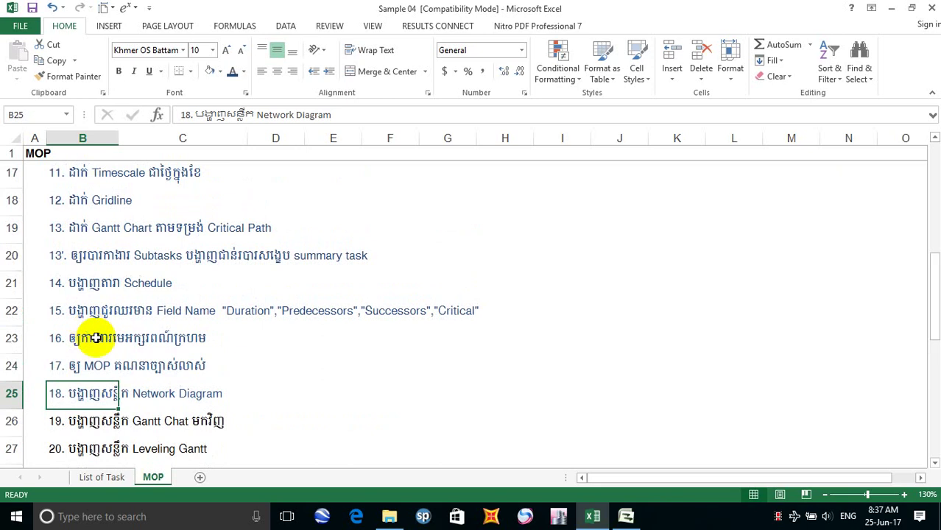
click(243, 72)
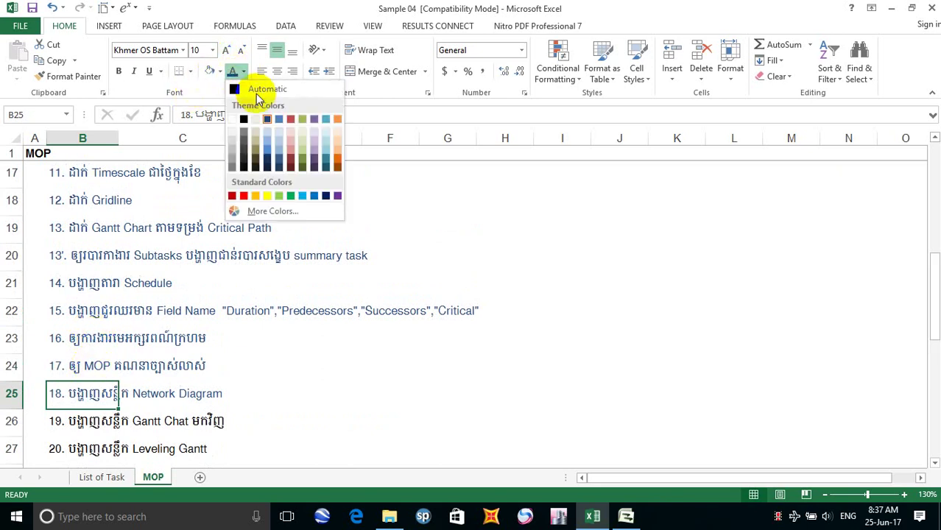
click(516, 228)
click(179, 419)
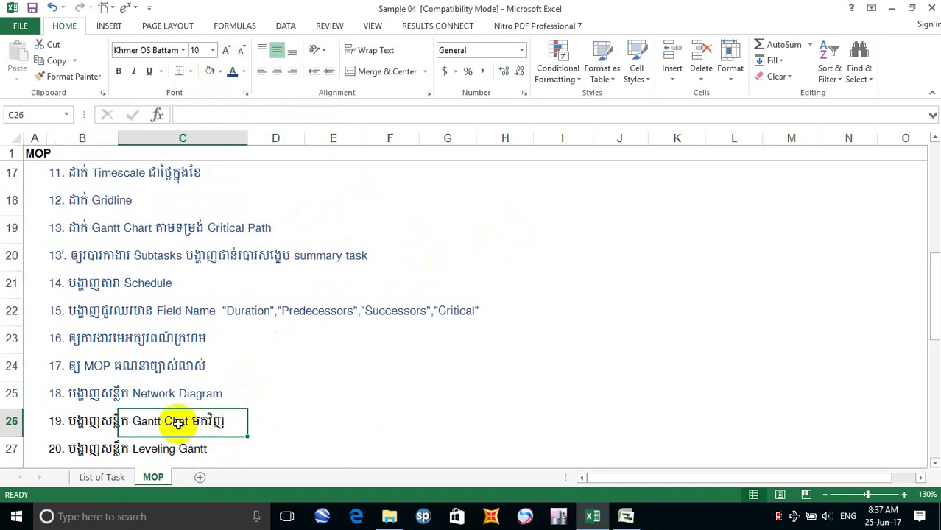
scroll(63, 392, down, 2)
scroll(74, 376, up, 1)
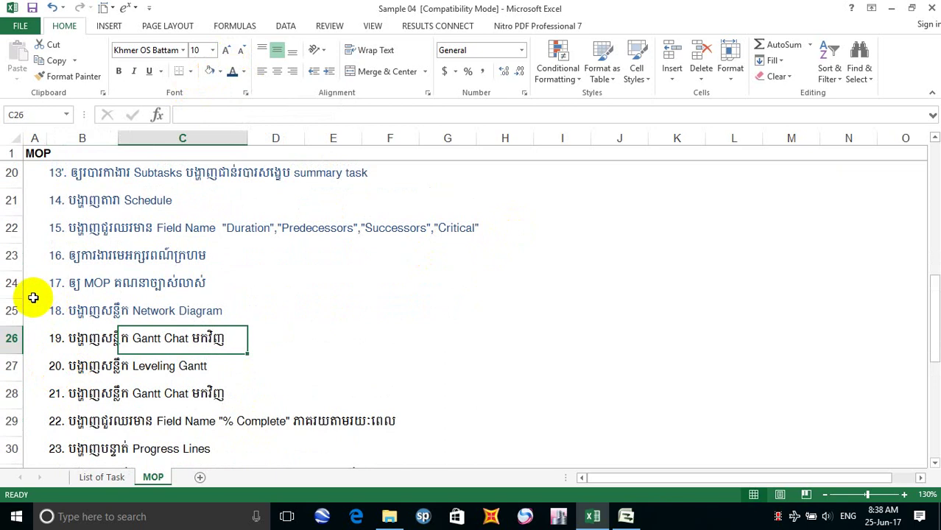
Step: Insert 20 blank rows above instruction 18, across rows 25 to 44
drag(12, 310, 10, 388)
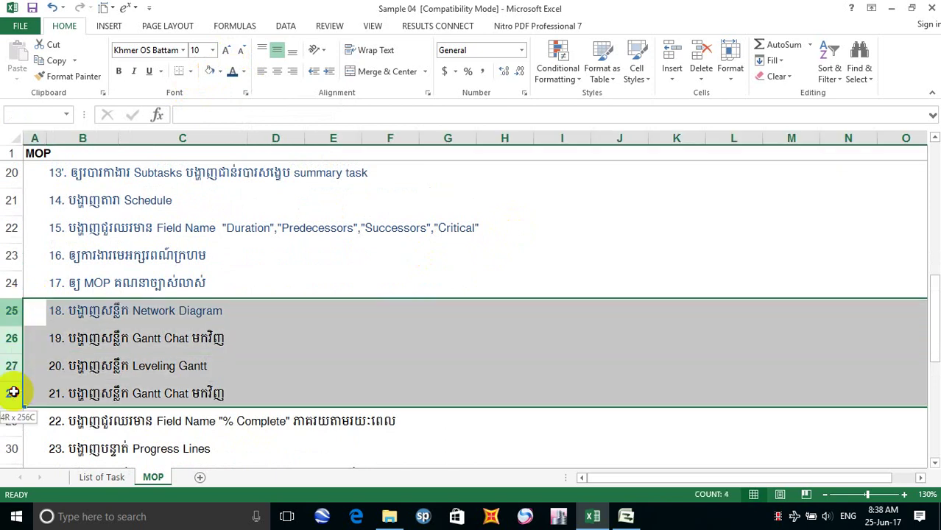
click(11, 310)
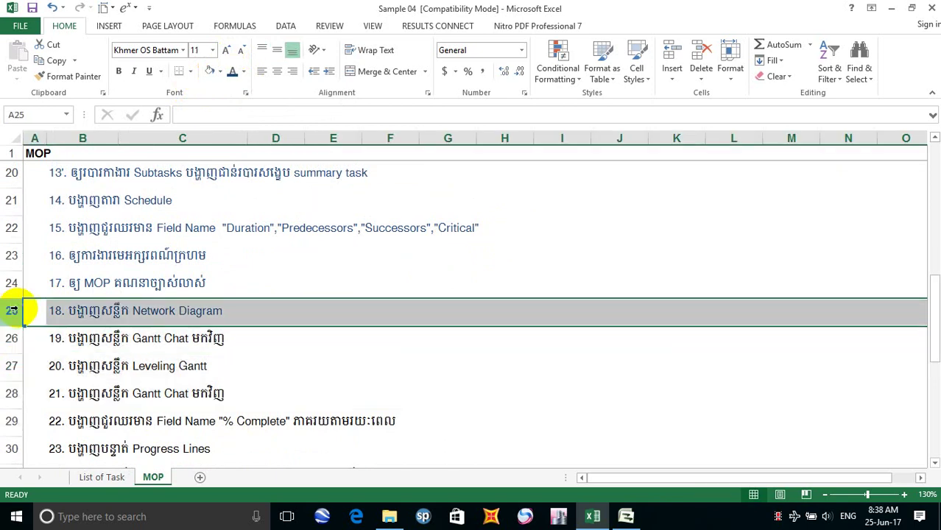
drag(17, 310, 15, 457)
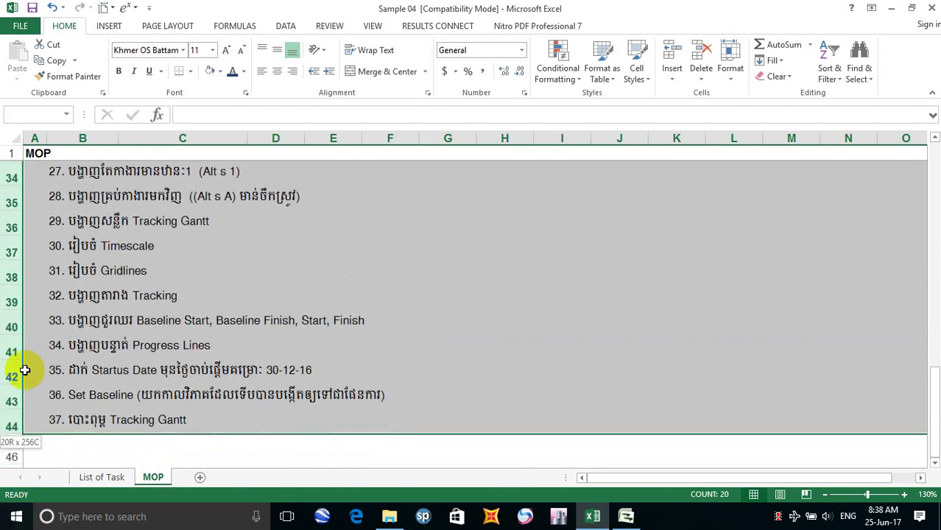
scroll(14, 331, up, 5)
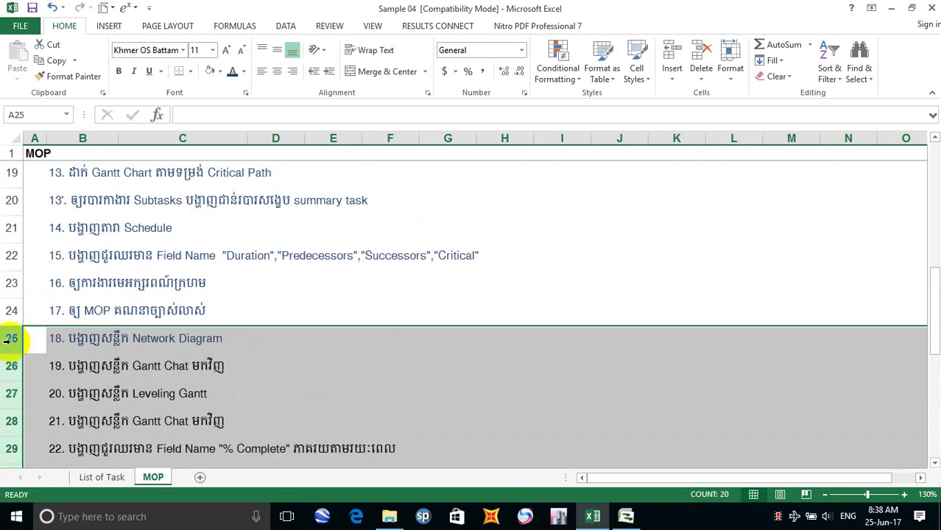
right_click(12, 344)
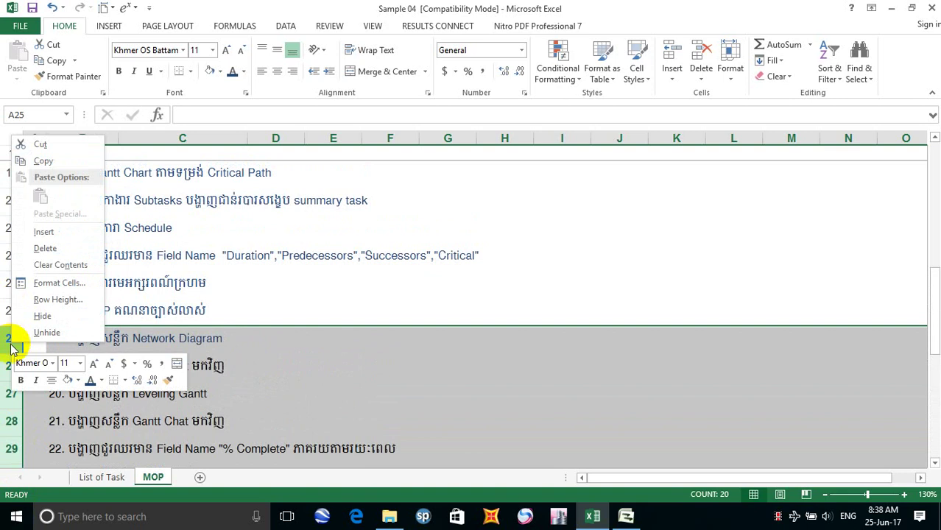
click(46, 233)
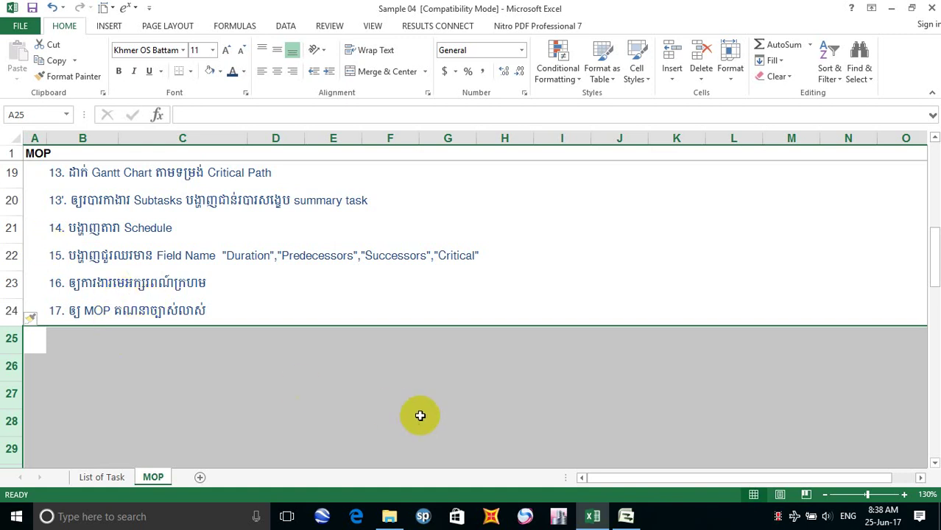
Step: Switch back to Microsoft Project and widen the task table area so the columns through Total Slack are shown
scroll(413, 412, down, 5)
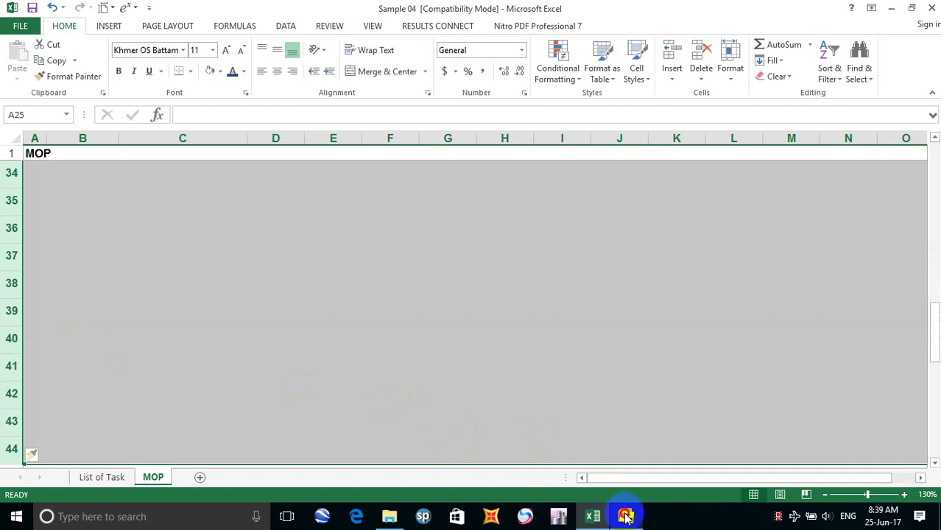
click(625, 516)
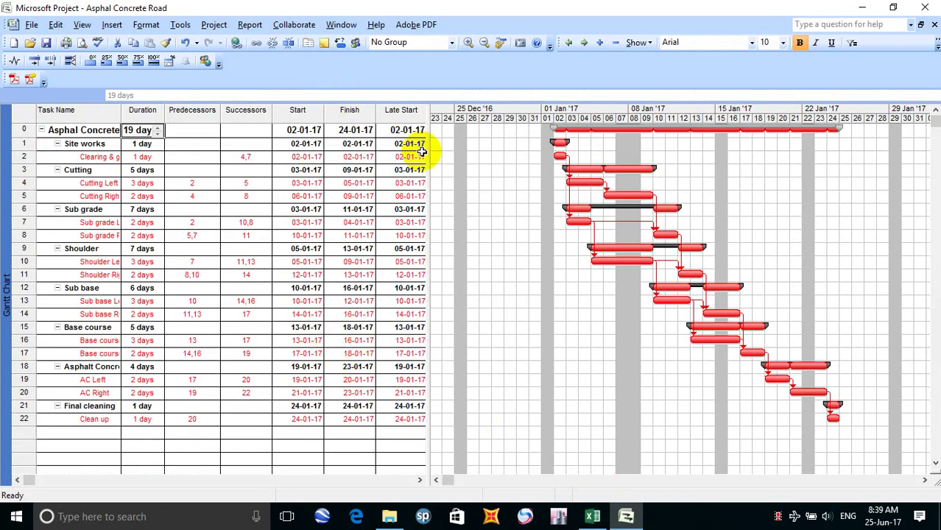
drag(429, 156, 608, 153)
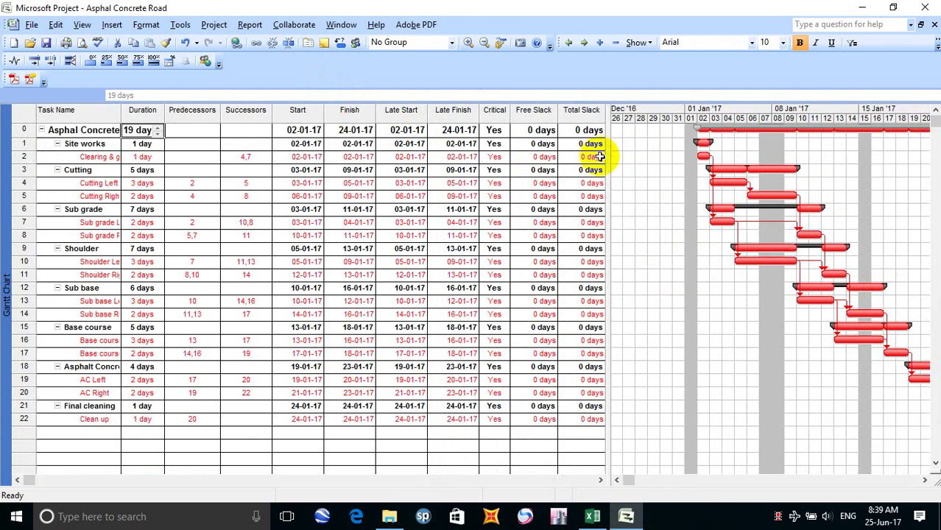
Step: Copy tasks 0 to 22 as a screen picture of the selected rows, with the timescale from 01-12-16 to 28-01-17
click(22, 129)
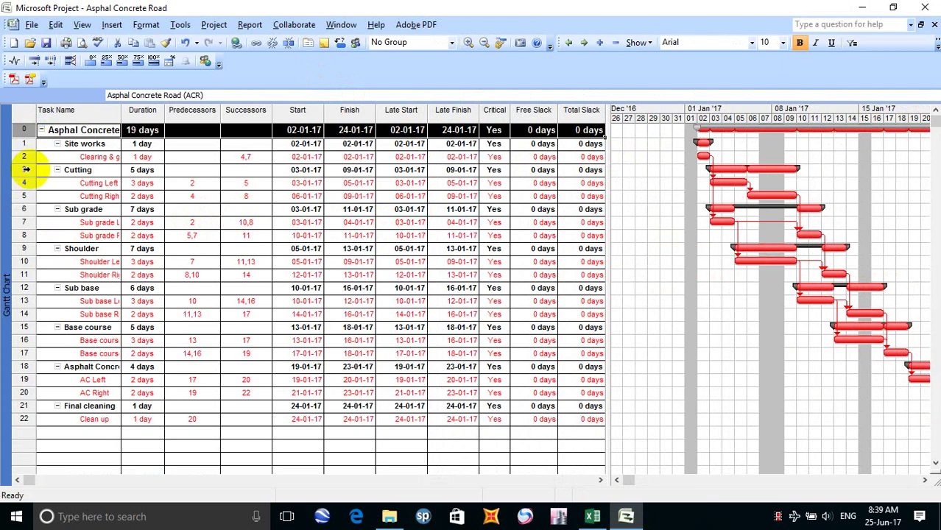
shift+click(24, 419)
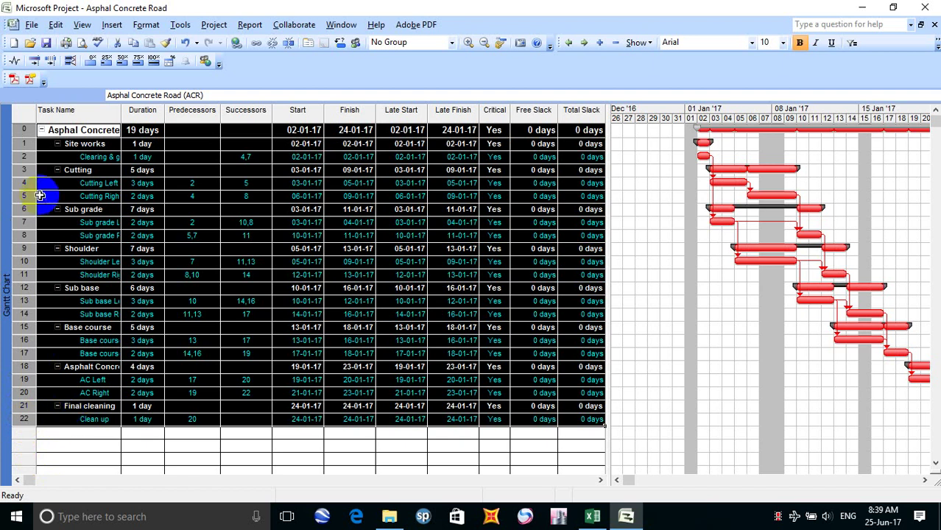
click(521, 42)
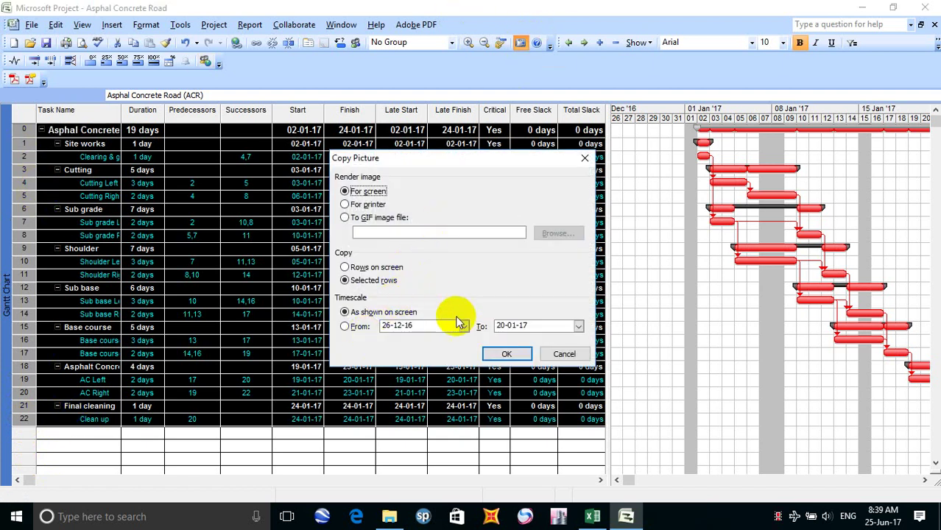
click(463, 327)
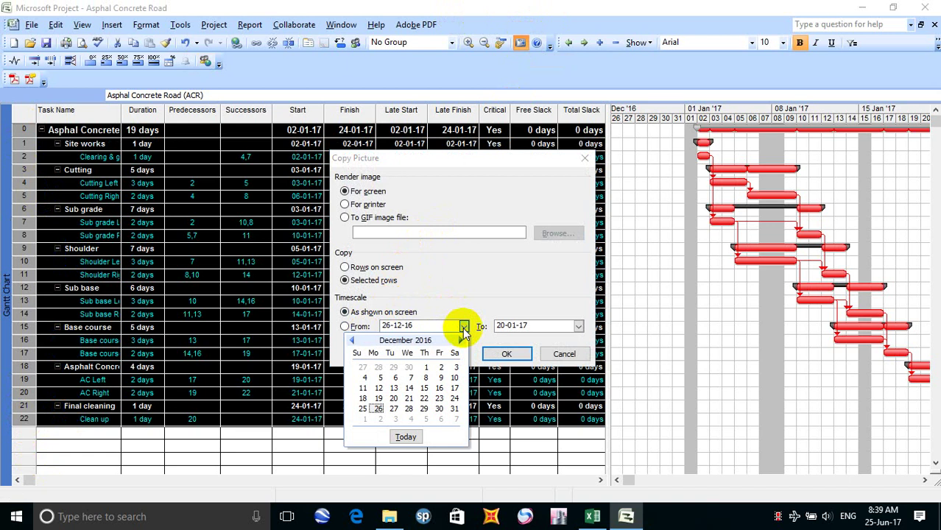
click(426, 367)
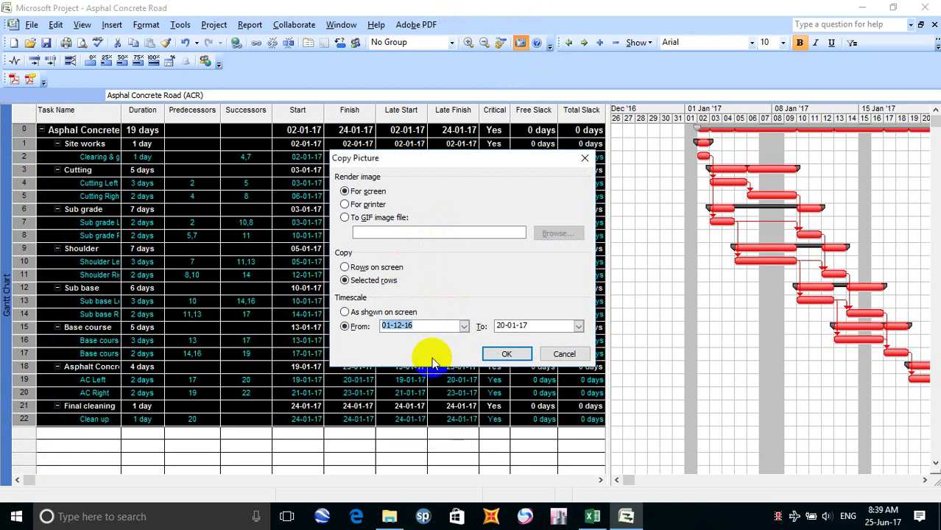
click(579, 326)
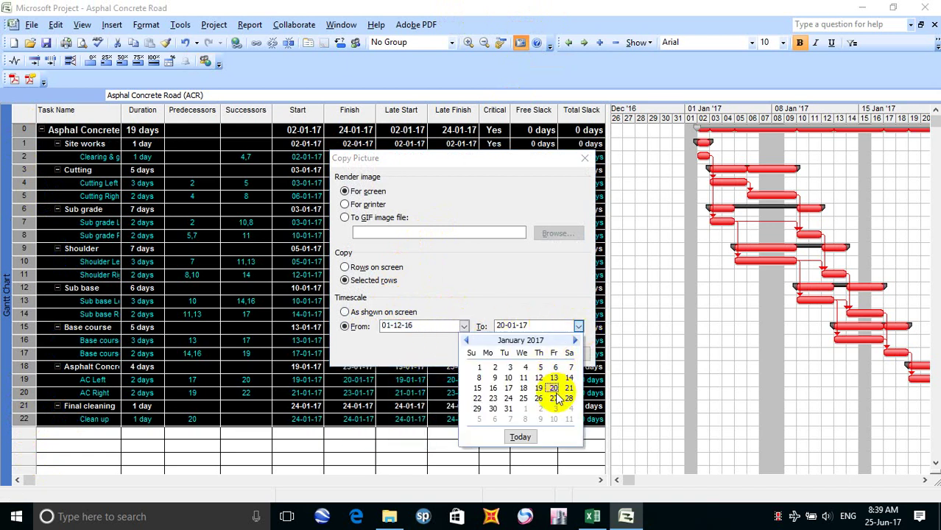
click(568, 398)
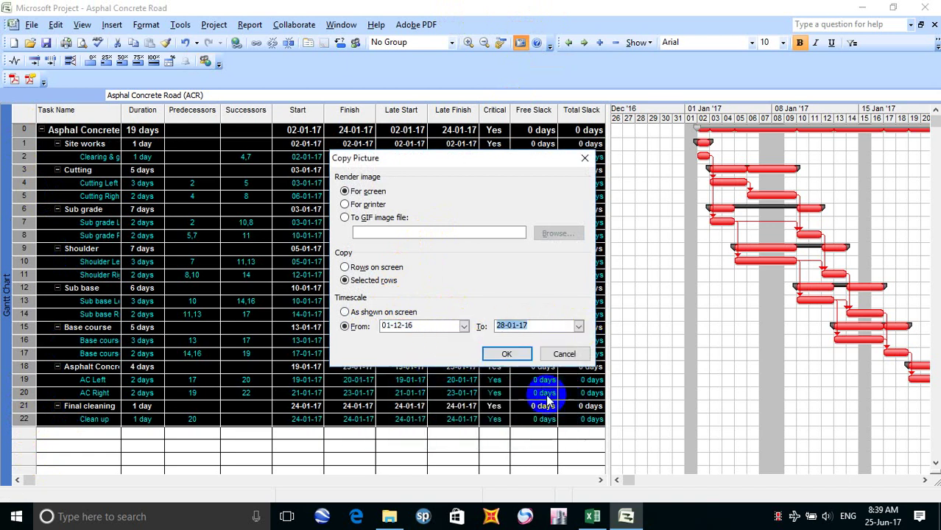
click(507, 355)
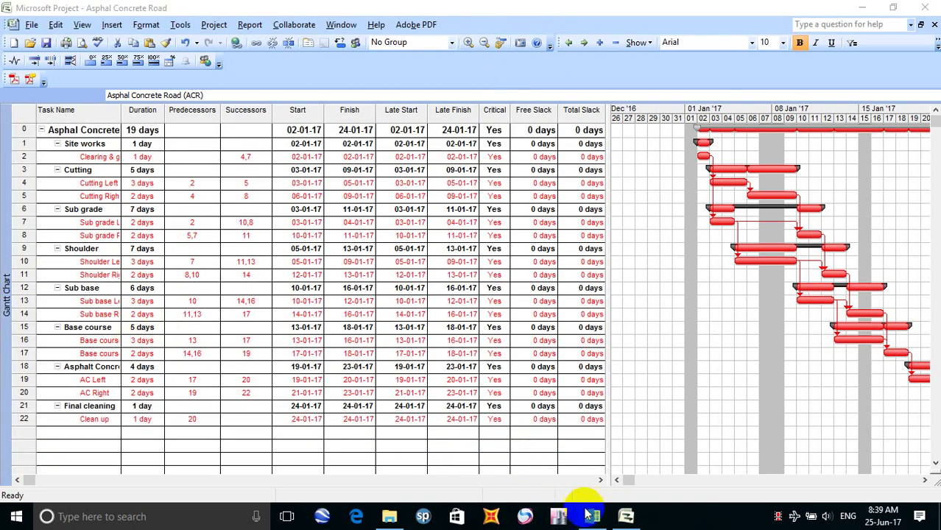
Step: Switch to the Excel instruction list, paste the schedule picture at cell B25, and nudge it slightly into place below instruction 17
click(581, 516)
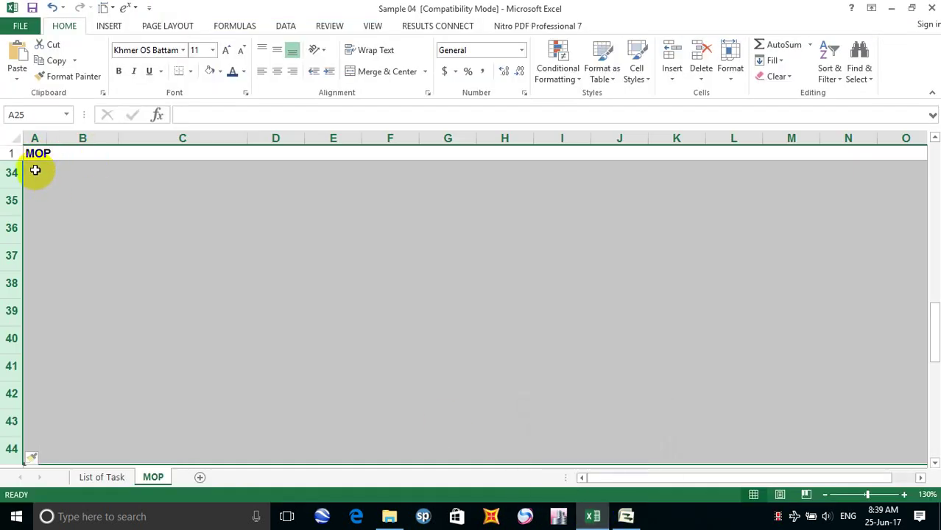
scroll(38, 168, up, 4)
click(64, 254)
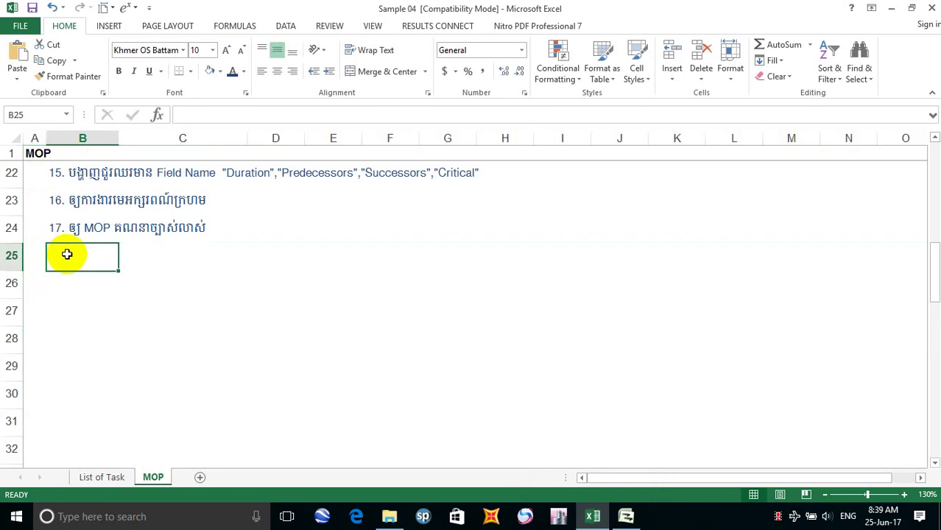
key(ctrl+v)
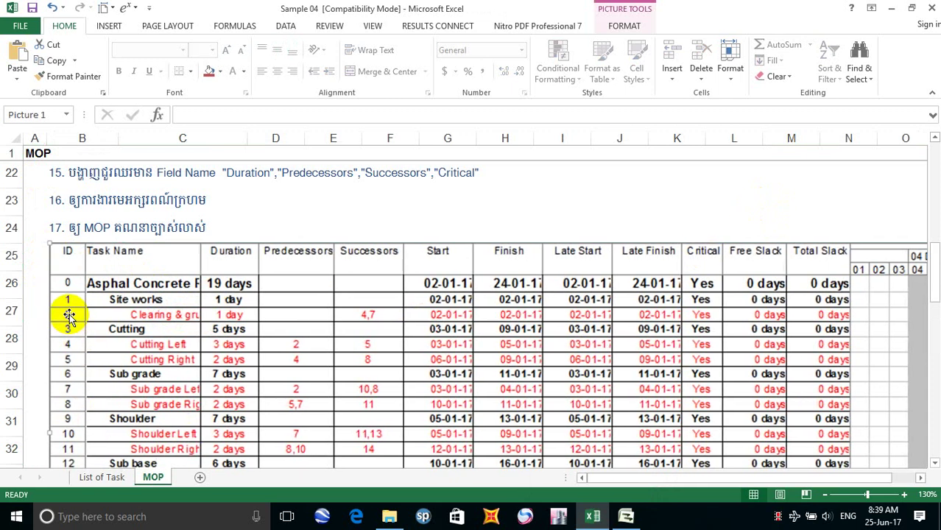
drag(59, 303, 73, 296)
scroll(74, 296, down, 5)
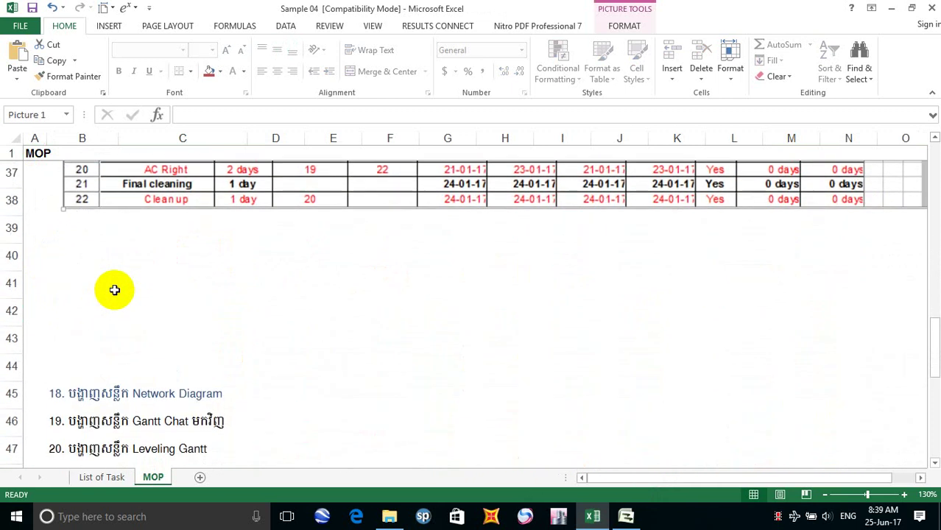
scroll(114, 290, up, 5)
scroll(114, 290, down, 2)
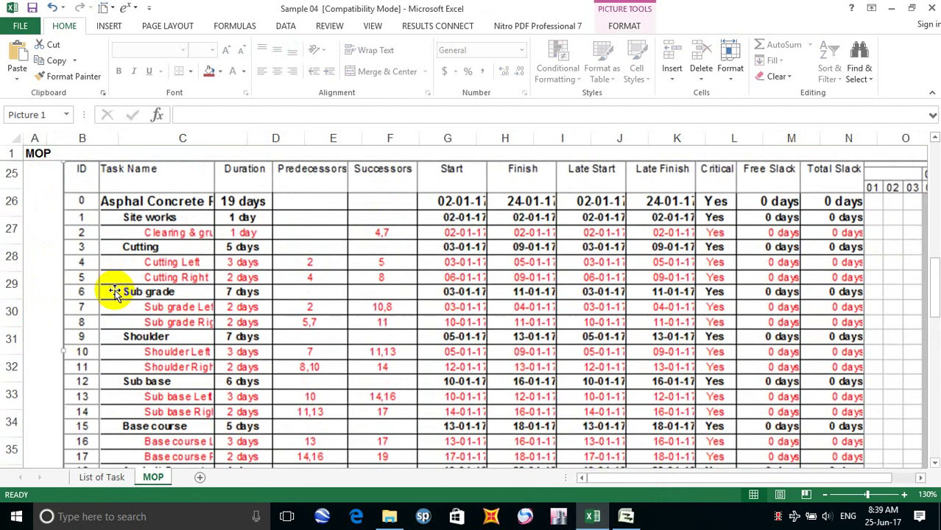
scroll(113, 290, up, 1)
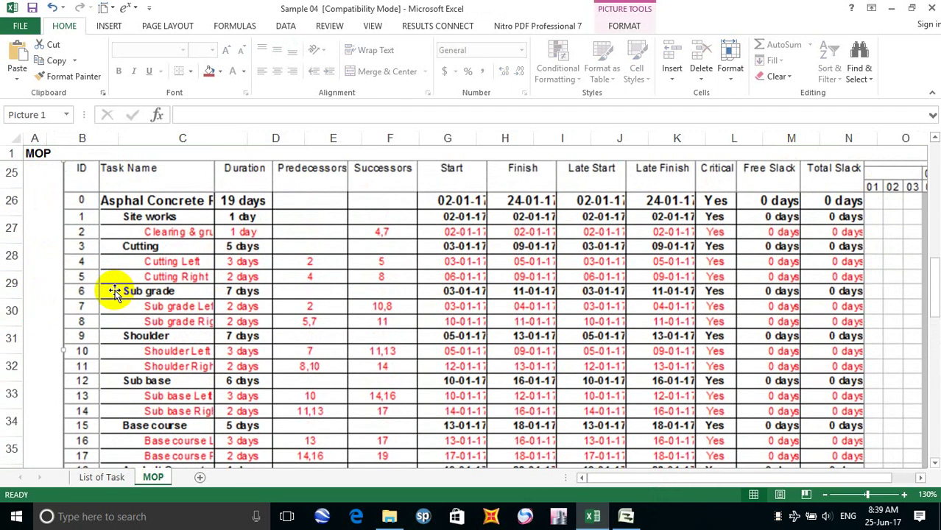
click(37, 234)
Step: Delete the surplus empty rows 40 to 44 between the pasted picture and instruction 18
scroll(101, 258, down, 4)
scroll(101, 258, down, 1)
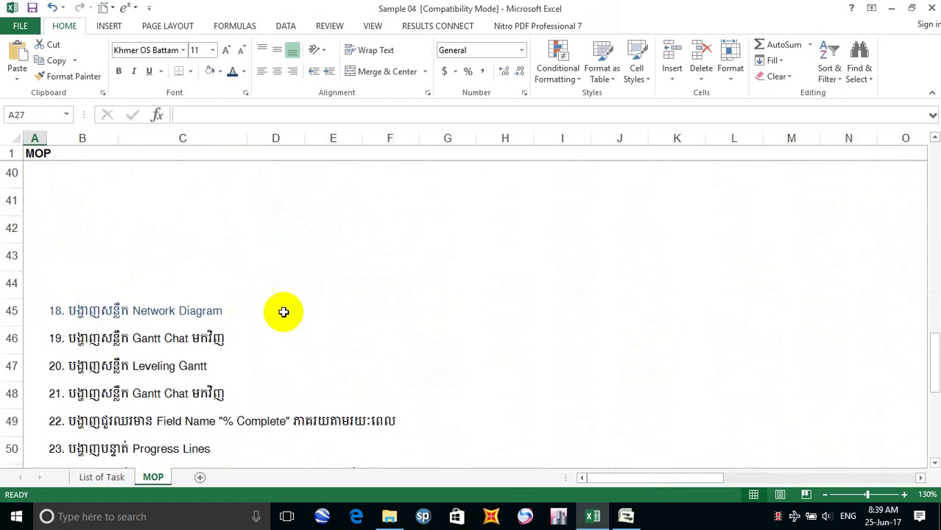
click(46, 284)
drag(15, 172, 11, 279)
right_click(21, 246)
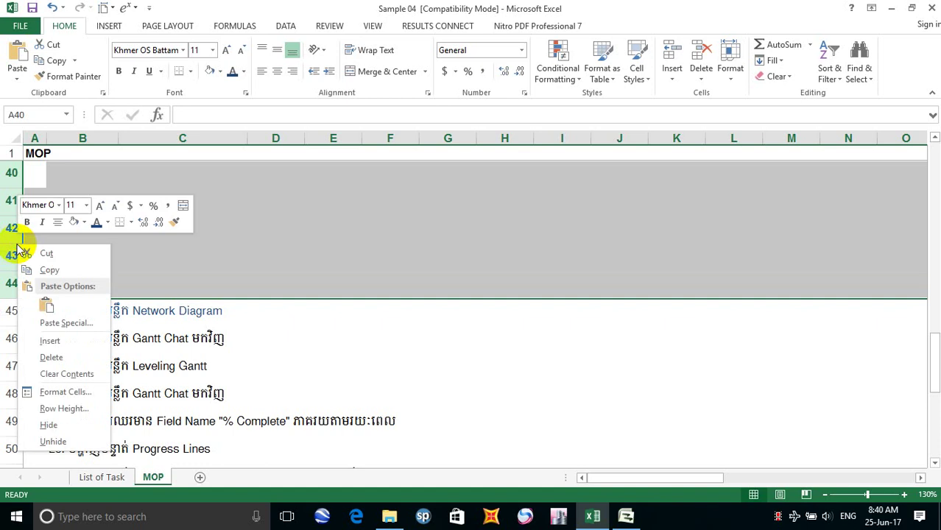
click(51, 357)
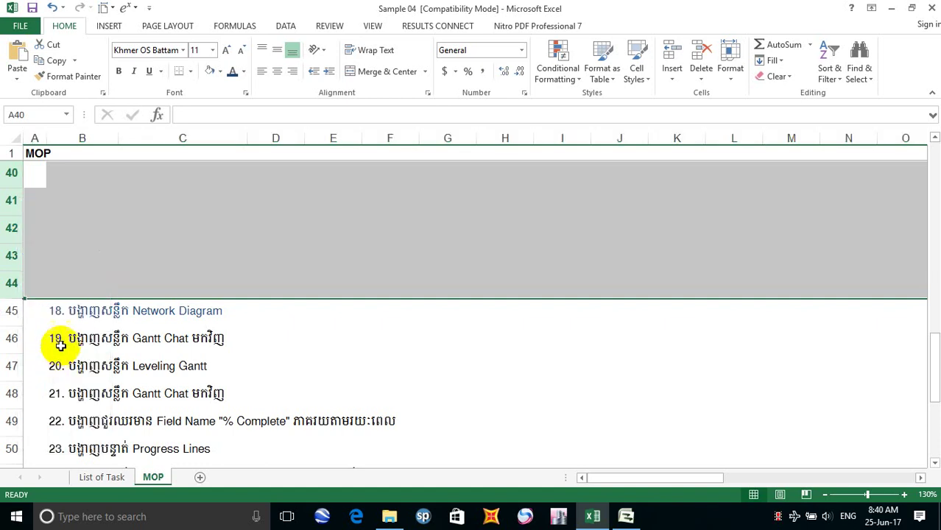
scroll(108, 267, up, 2)
click(139, 307)
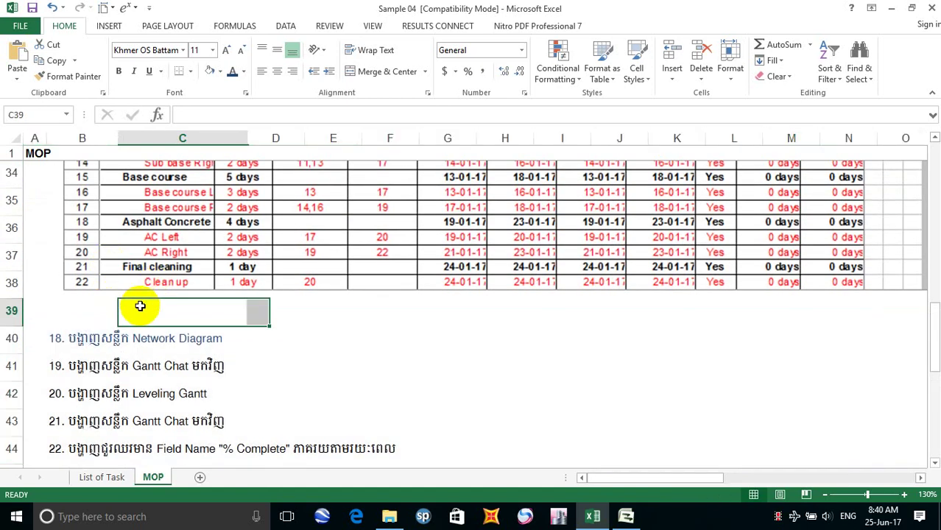
Step: Review the pasted schedule picture and instructions 18 to 25, switch to Microsoft Project and show the Gantt Chart view
scroll(163, 305, up, 1)
scroll(163, 305, up, 3)
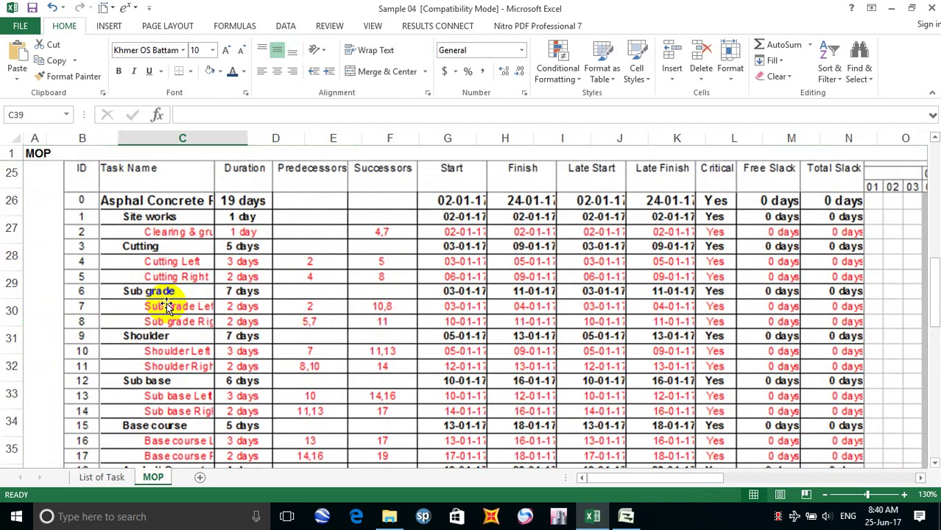
scroll(167, 306, up, 1)
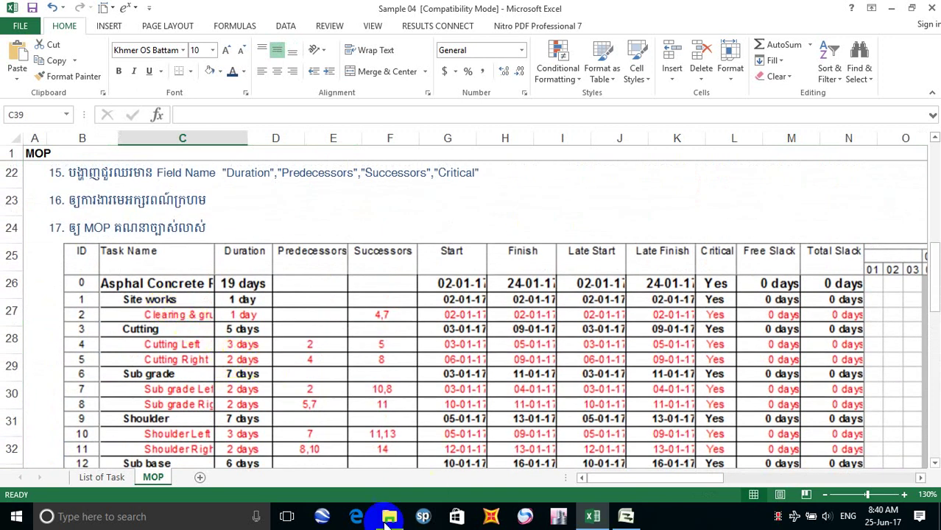
scroll(248, 384, down, 5)
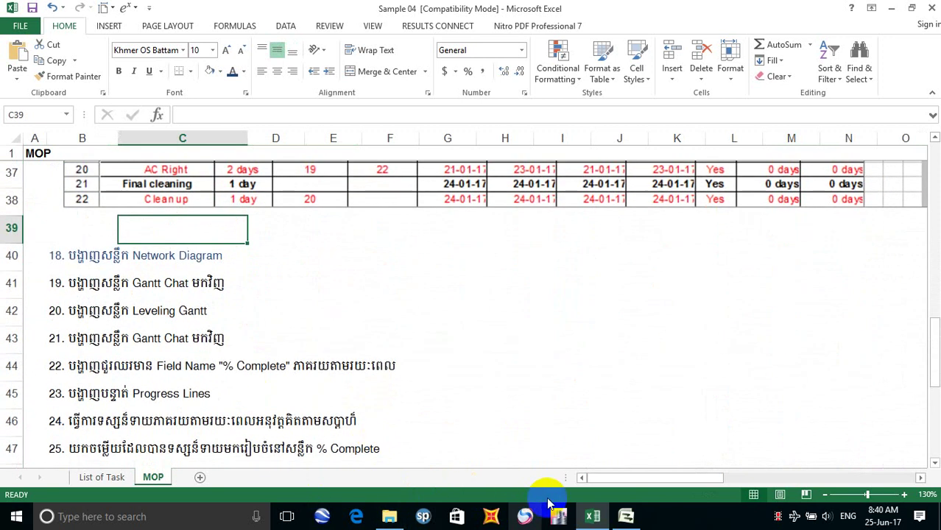
click(625, 516)
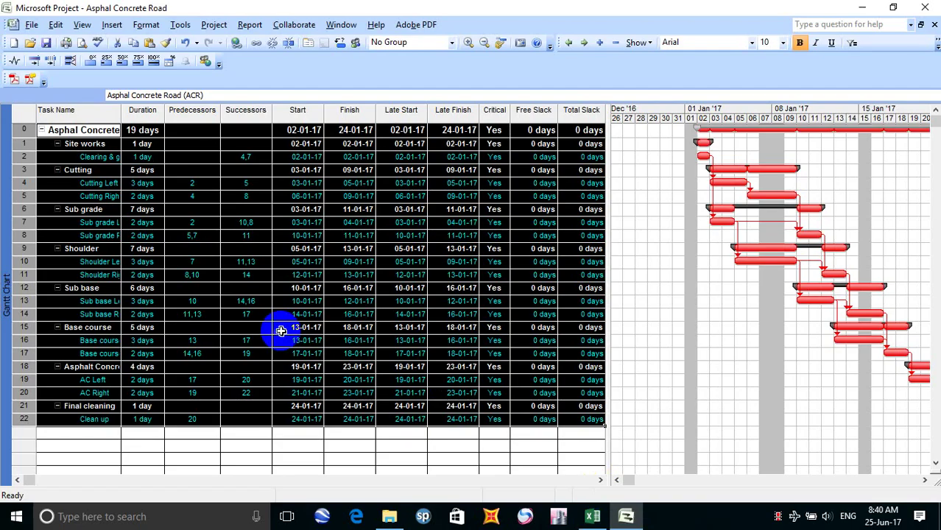
click(234, 274)
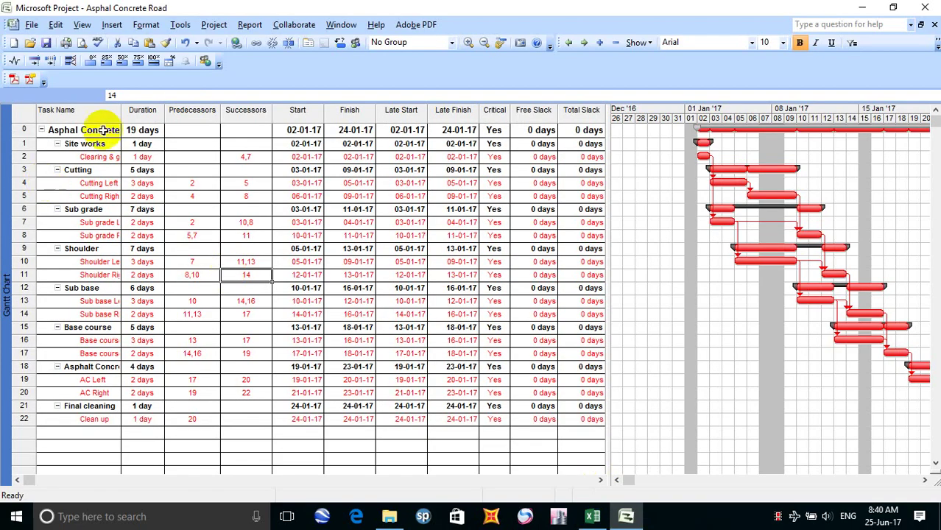
click(82, 25)
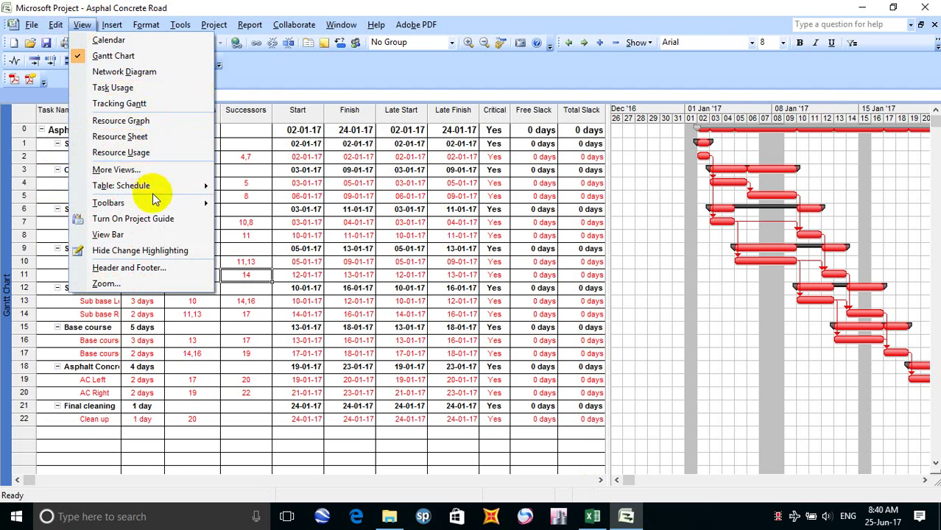
click(143, 56)
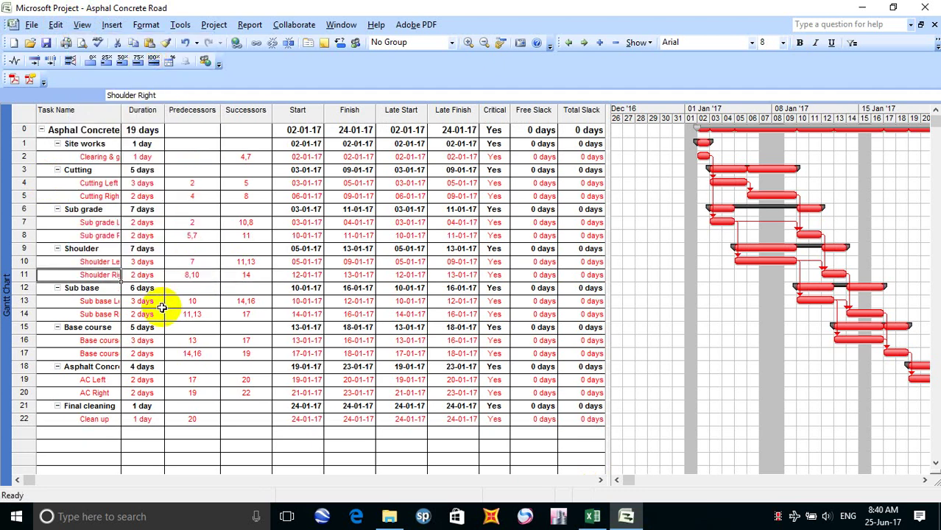
Step: Check the Excel instruction list, return to Microsoft Project, and show the Leveling Gantt view with the January 2017 task bars
click(593, 518)
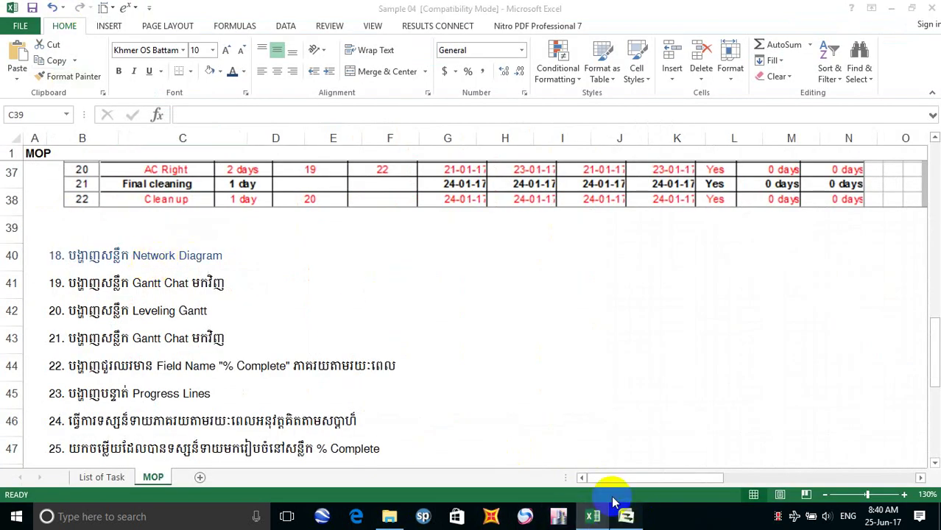
click(624, 517)
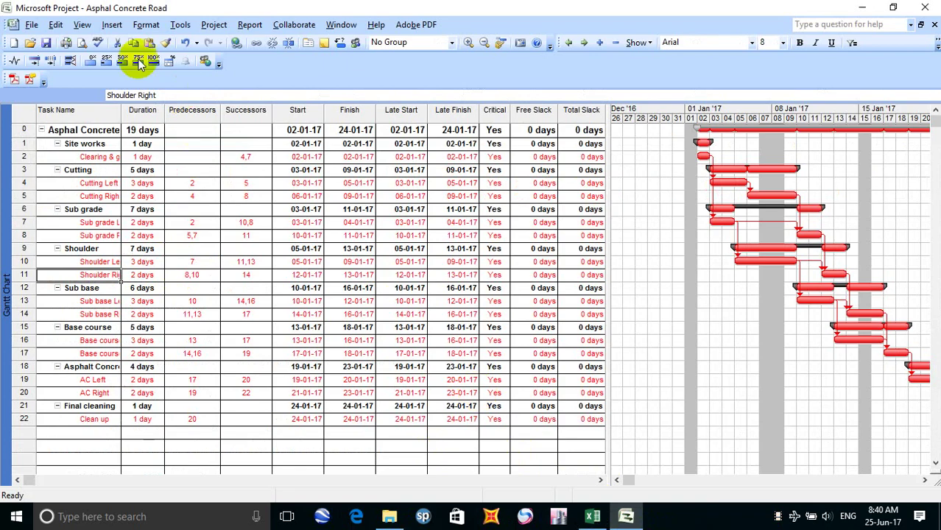
click(81, 27)
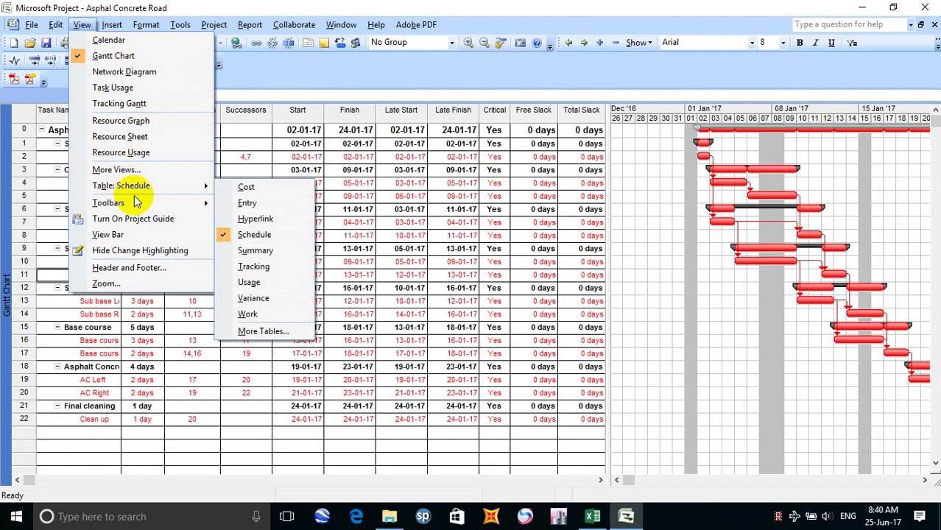
mouse_move(135, 199)
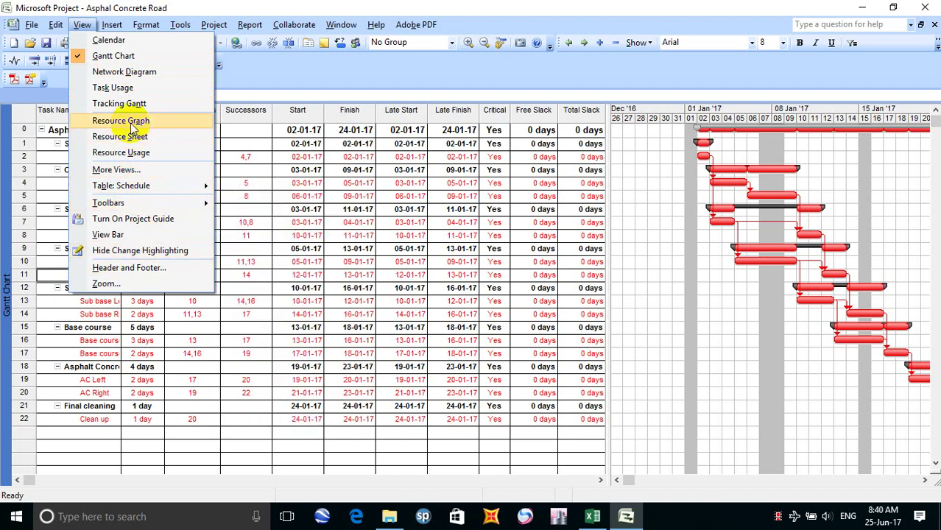
click(118, 170)
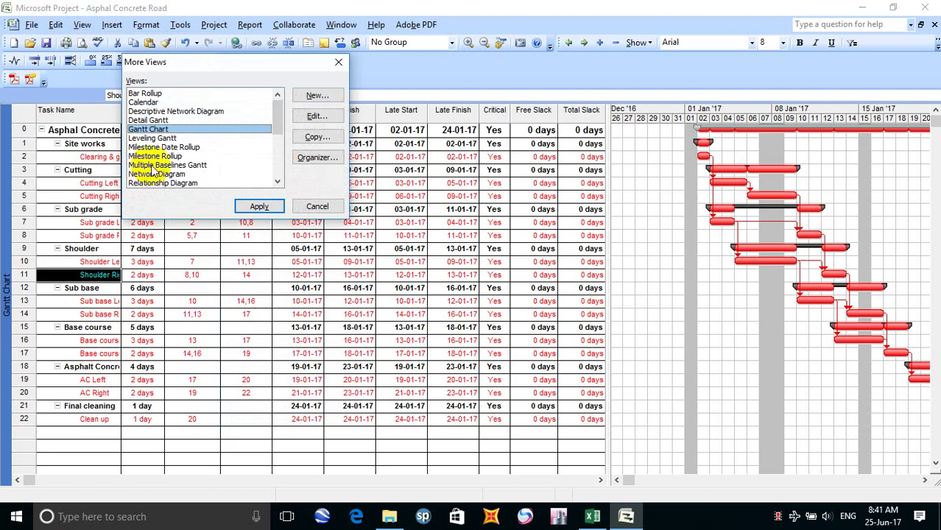
click(154, 138)
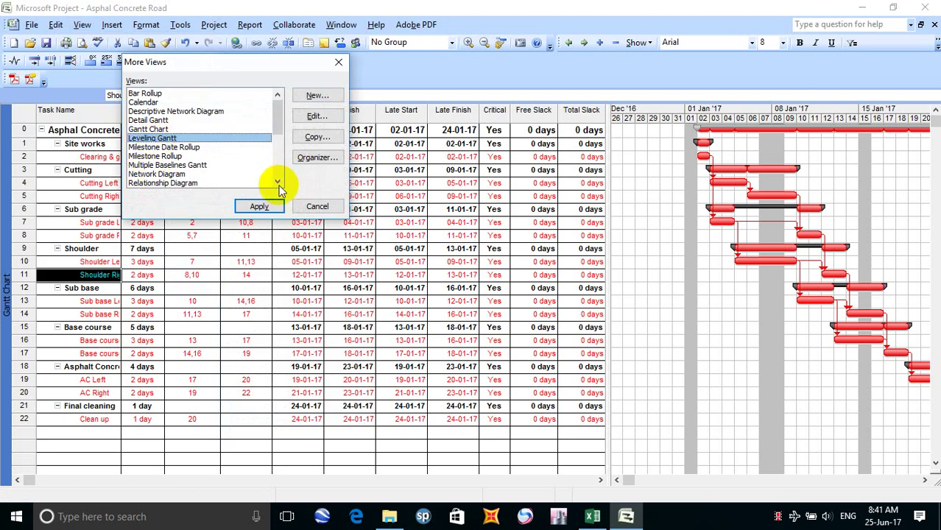
click(256, 207)
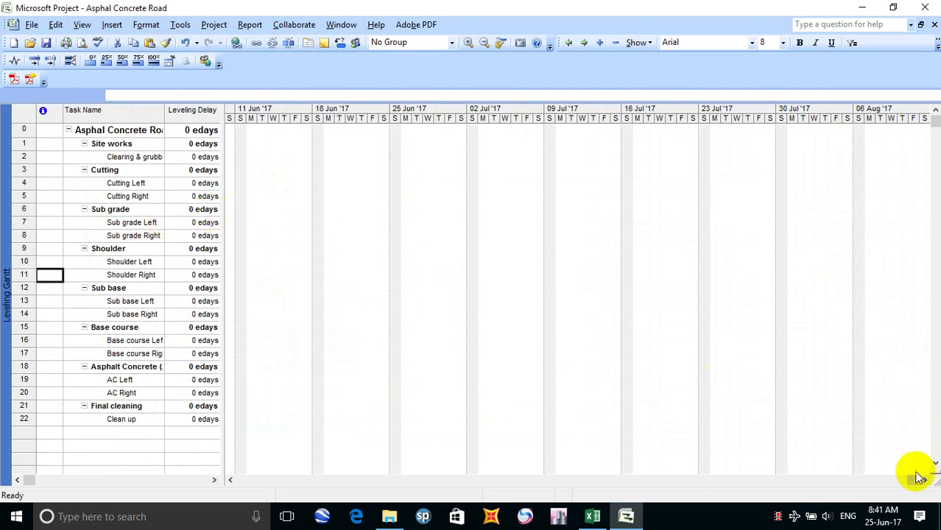
drag(913, 489, 221, 480)
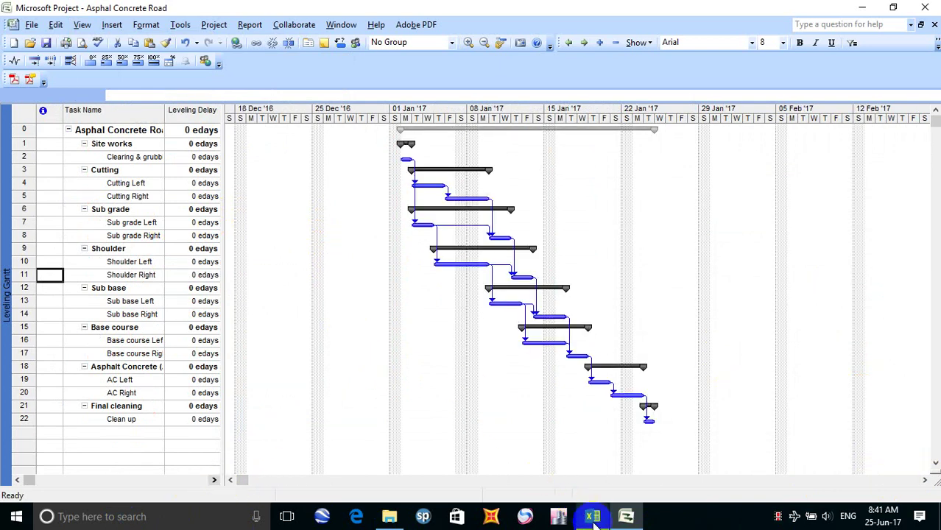
Step: Examine the pasted schedule picture in Excel and the Leveling Gantt task bars in Microsoft Project
mouse_move(592, 516)
click(603, 435)
scroll(561, 273, up, 5)
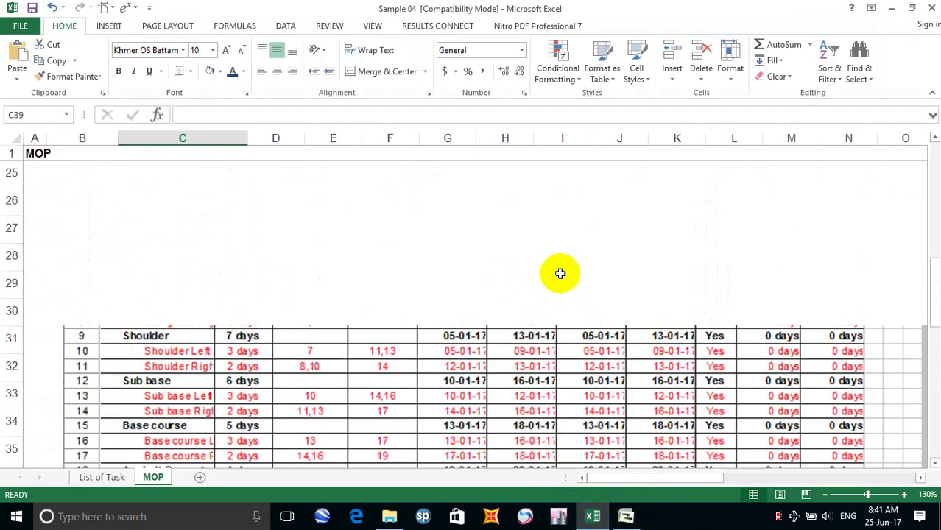
scroll(699, 346, down, 1)
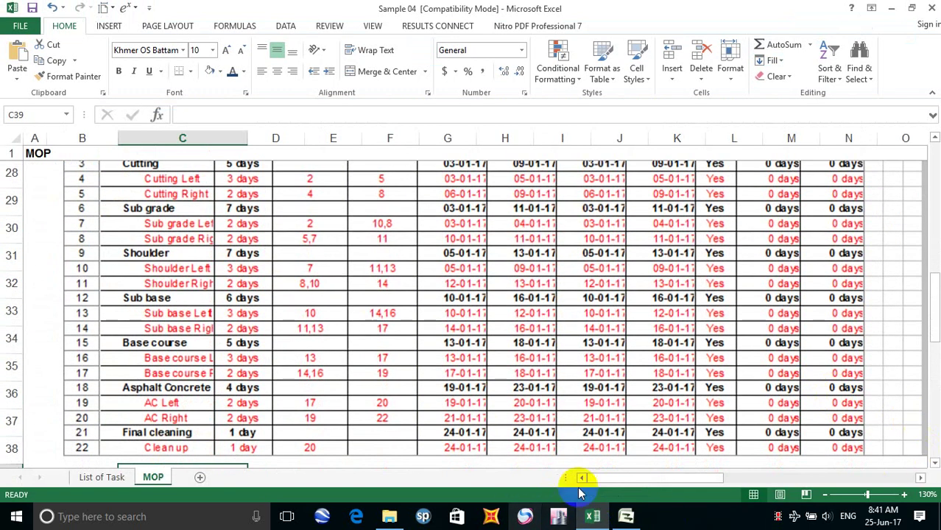
drag(665, 484, 585, 480)
click(625, 518)
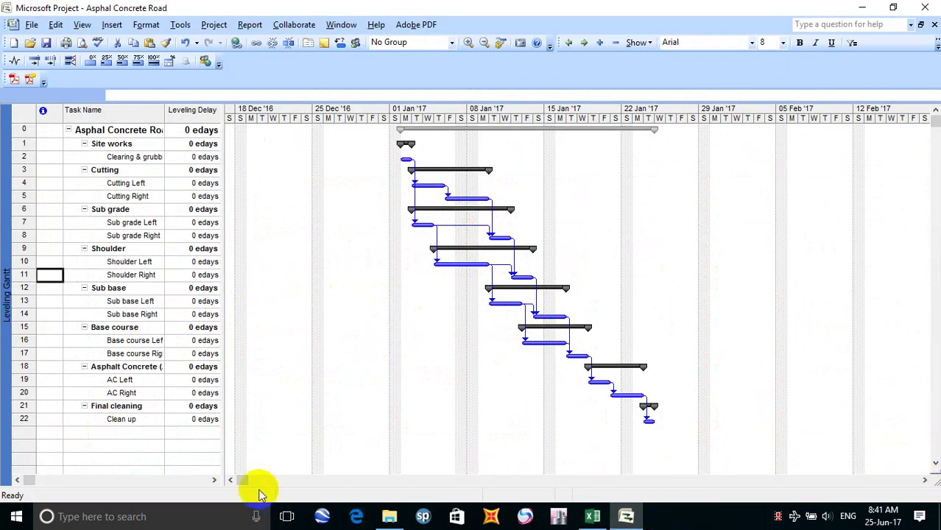
click(233, 480)
click(233, 480)
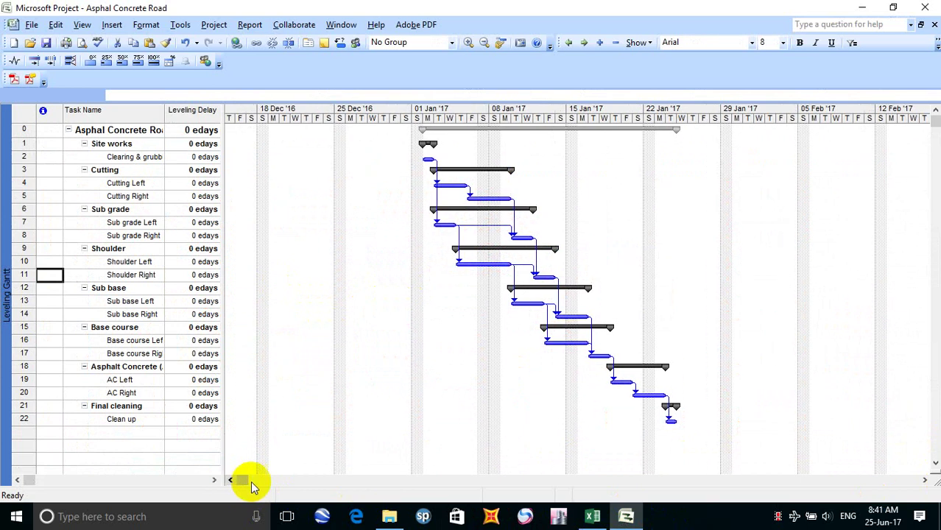
click(925, 480)
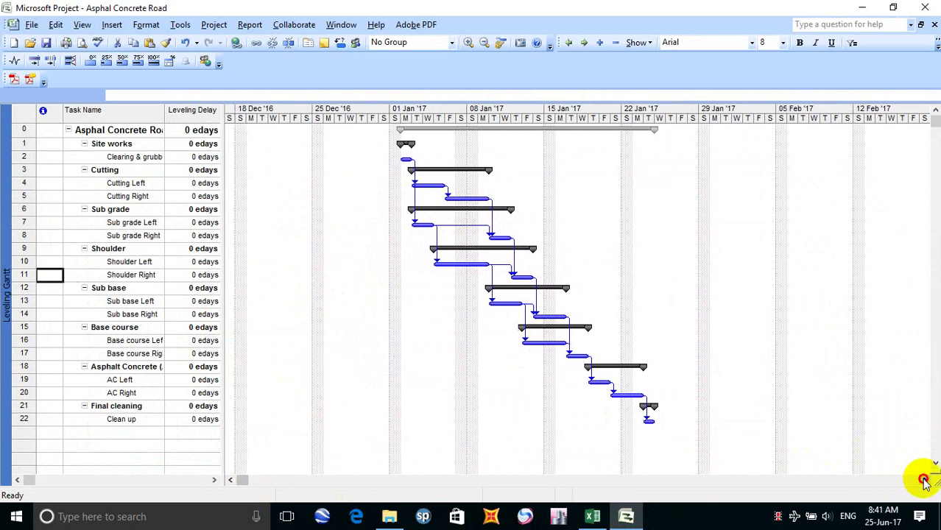
click(926, 481)
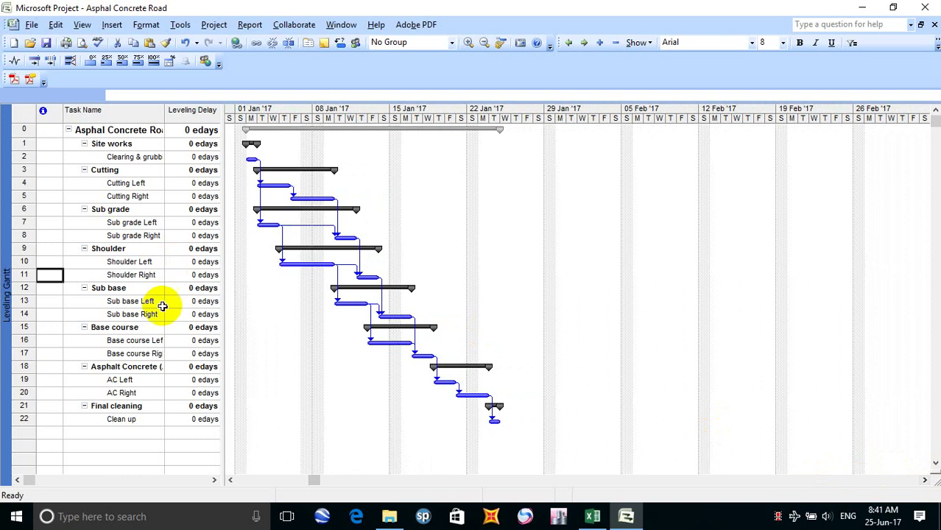
Step: Return to the Gantt Chart view and bring all task bars from 01 to 24 January 2017 into the chart area
click(82, 25)
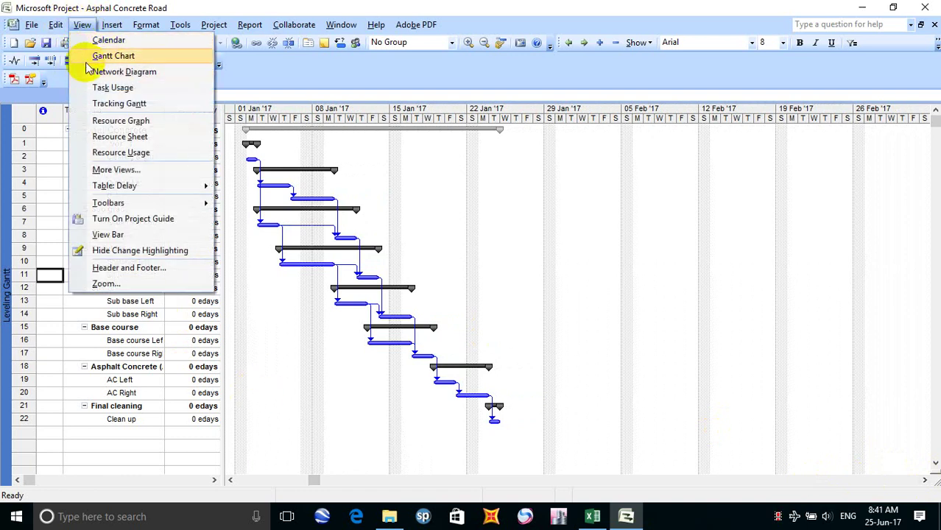
click(111, 56)
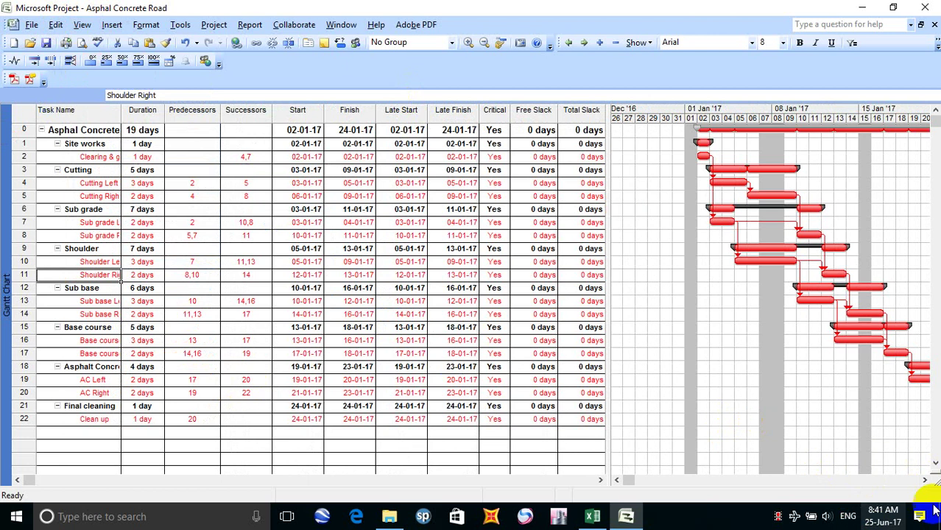
click(926, 480)
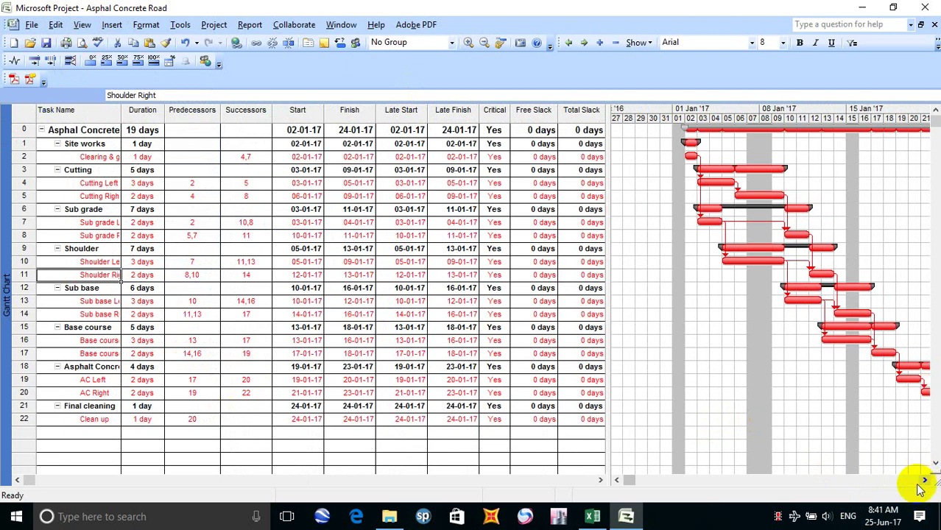
click(926, 480)
click(926, 480)
click(926, 481)
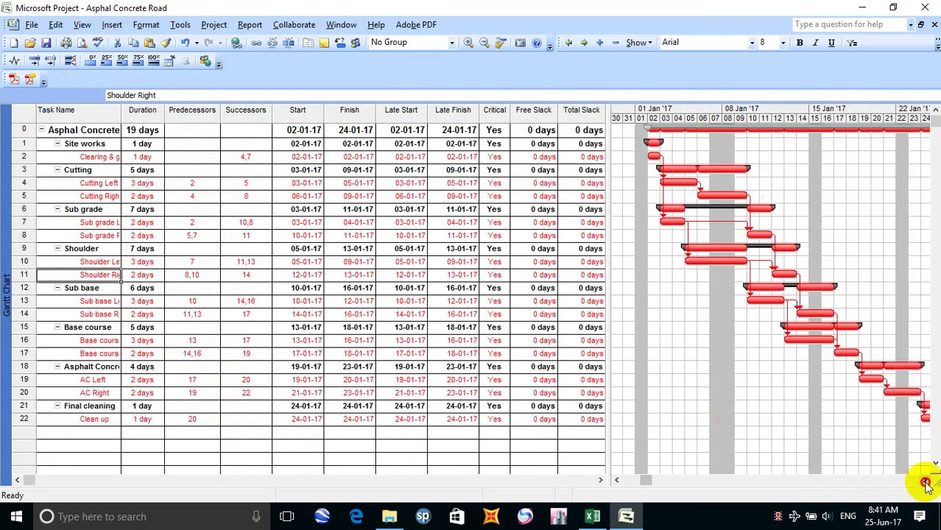
click(927, 480)
click(926, 480)
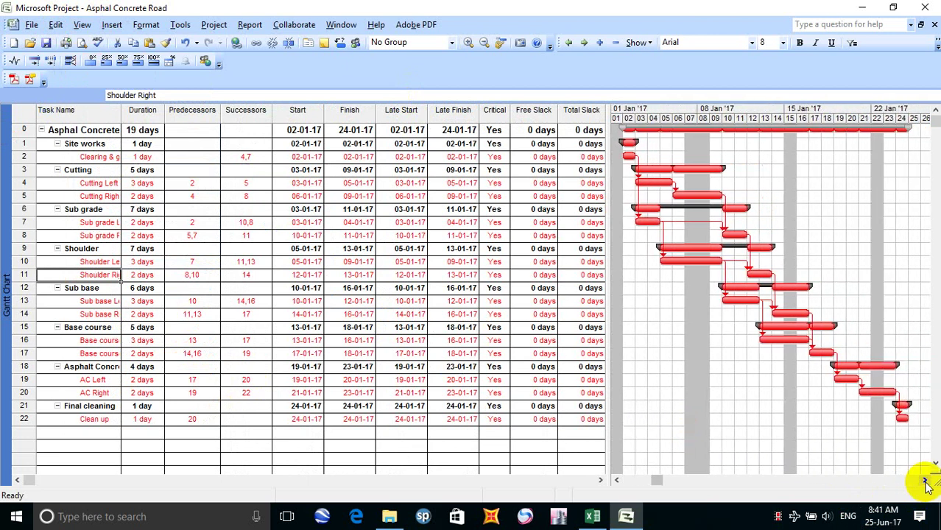
click(617, 480)
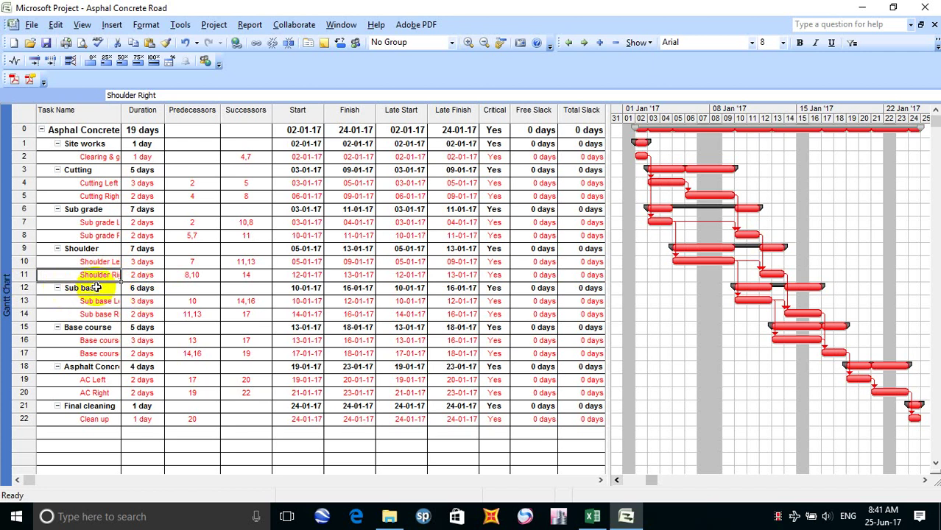
click(924, 480)
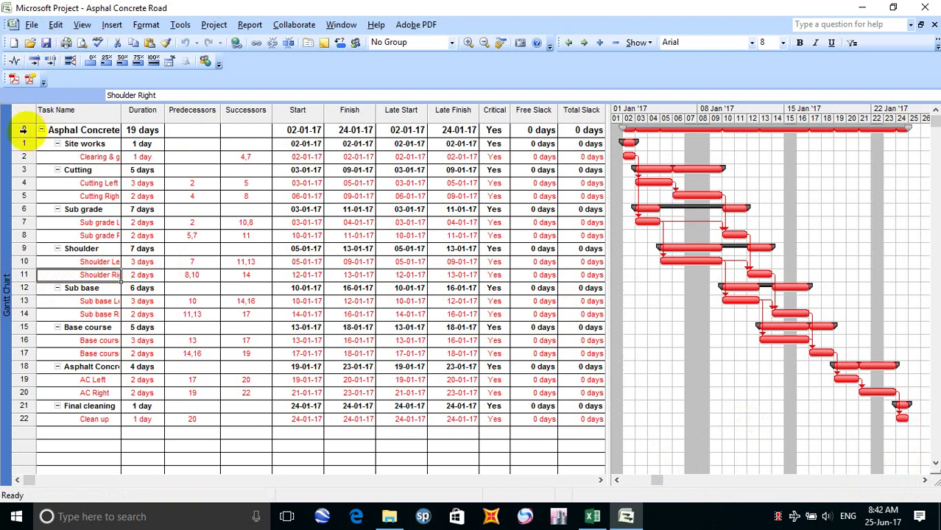
Step: Copy a picture of task rows 0 to 22 for screen, with the timescale from 01-01-17 to 28-01-17
click(21, 130)
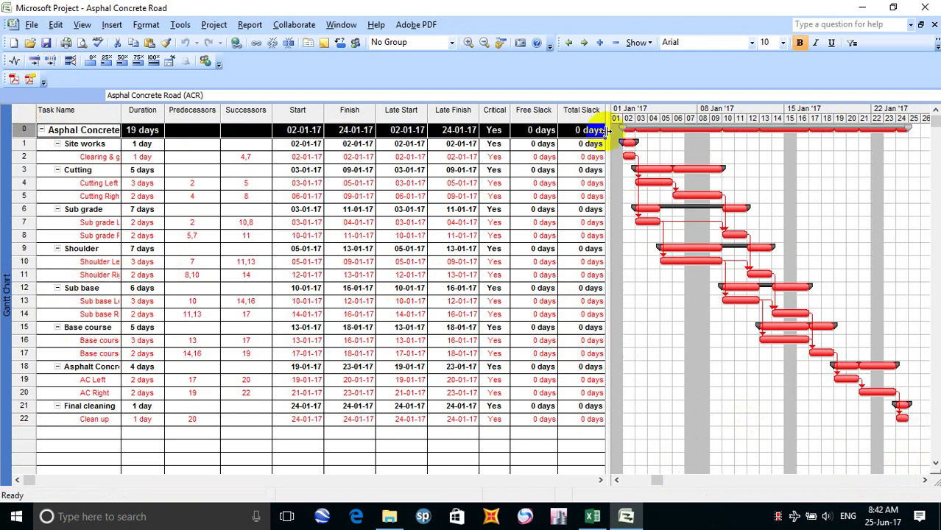
drag(610, 131, 608, 131)
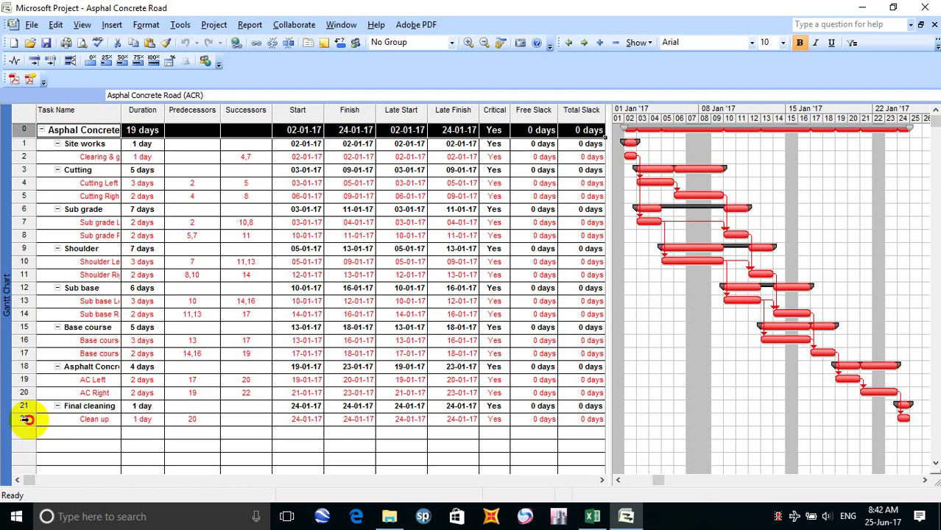
shift+click(26, 419)
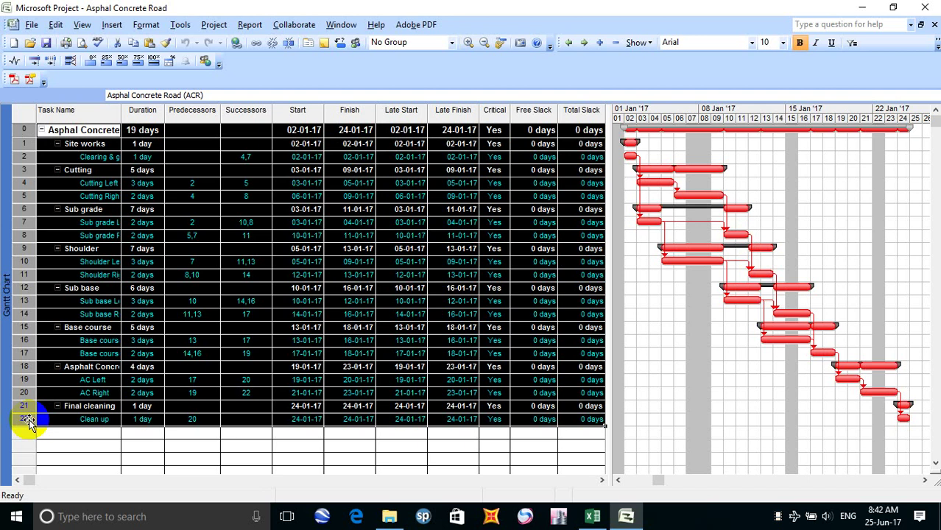
click(521, 44)
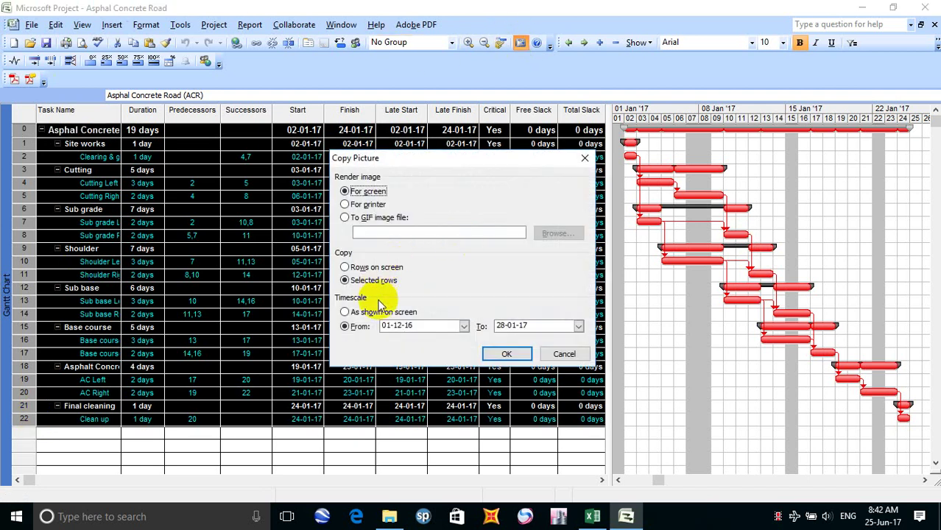
click(464, 329)
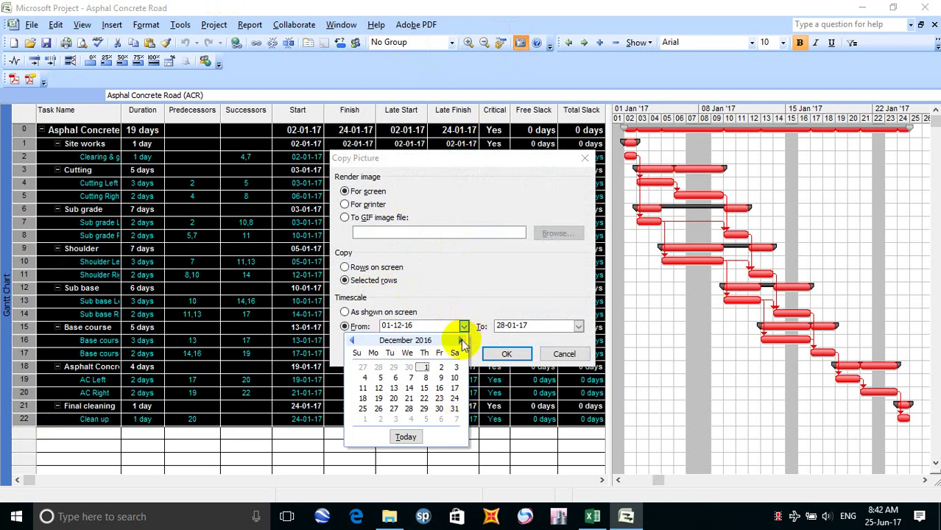
click(461, 340)
click(460, 340)
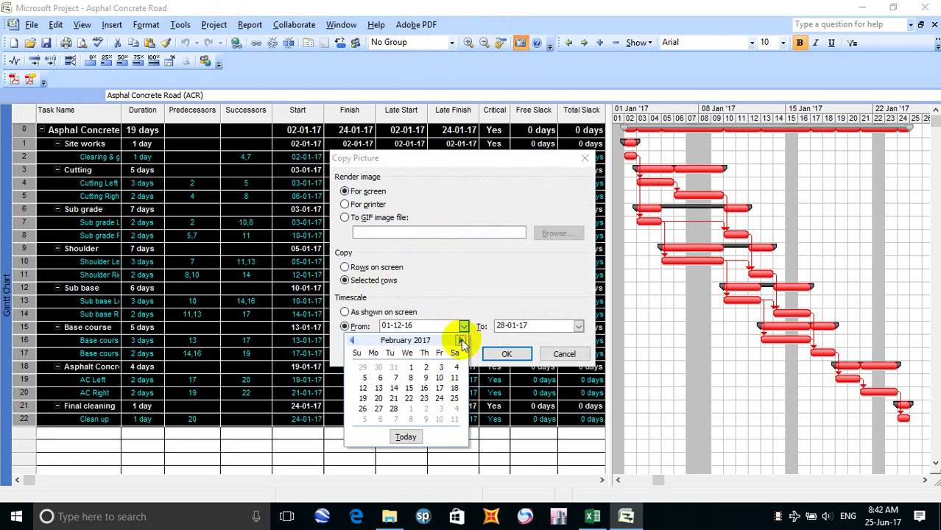
click(352, 340)
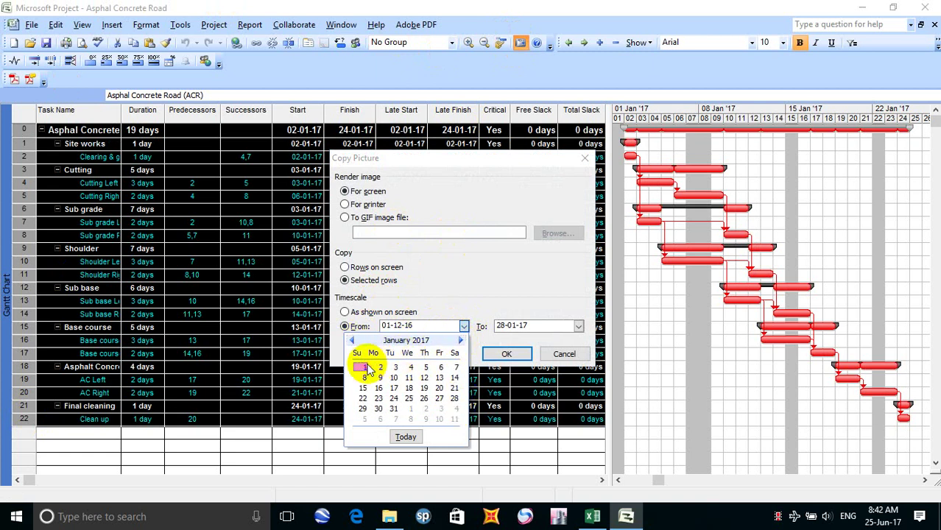
click(364, 366)
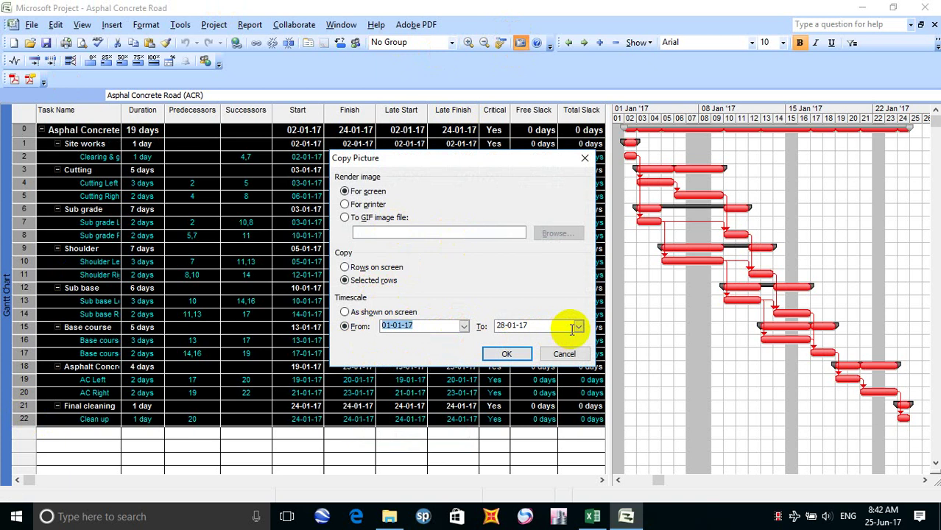
click(508, 354)
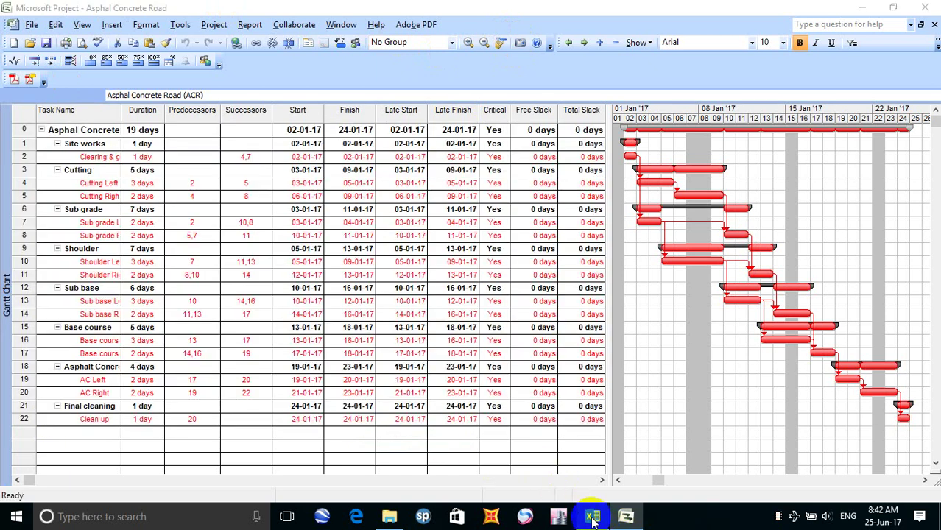
Step: Switch to Excel and delete the old schedule picture below instruction 17 on the MOP sheet
click(593, 518)
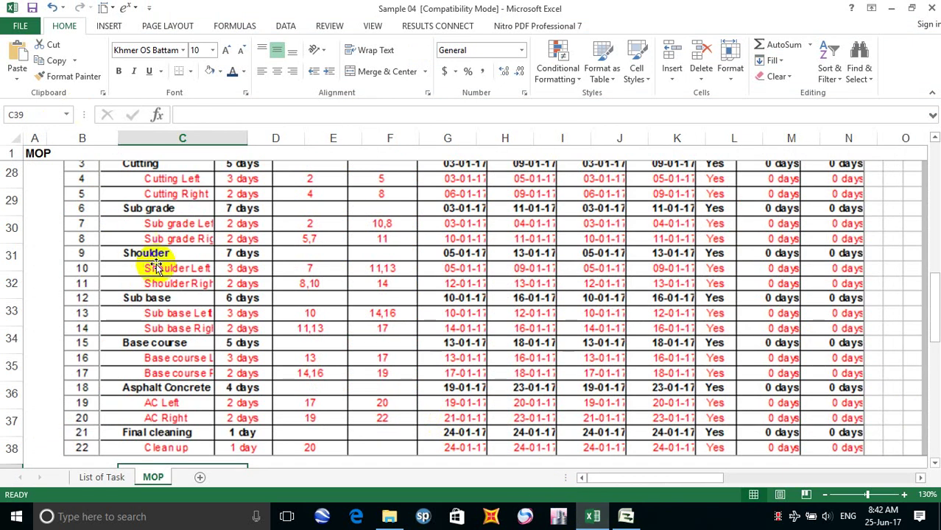
scroll(154, 263, up, 4)
scroll(118, 302, down, 2)
click(96, 294)
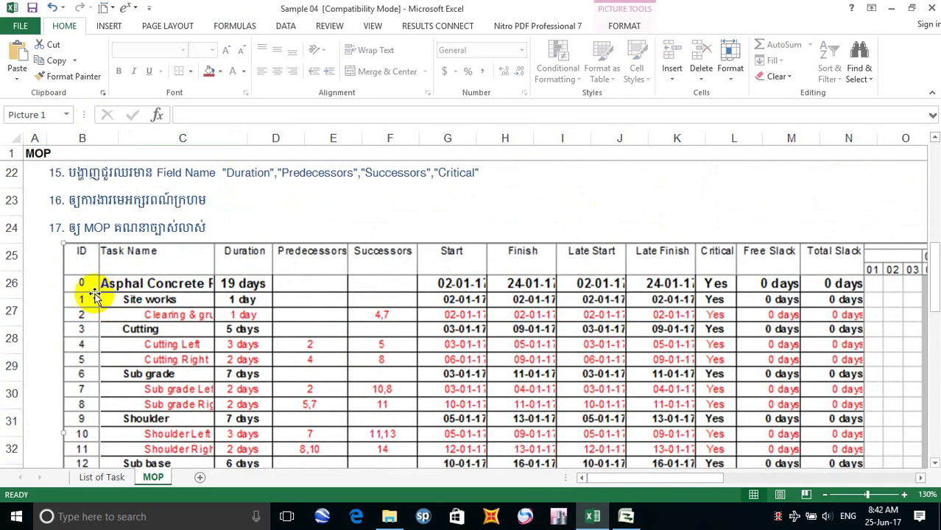
key(Delete)
Step: Paste the copied schedule picture at cell B25, below instruction 17
click(59, 235)
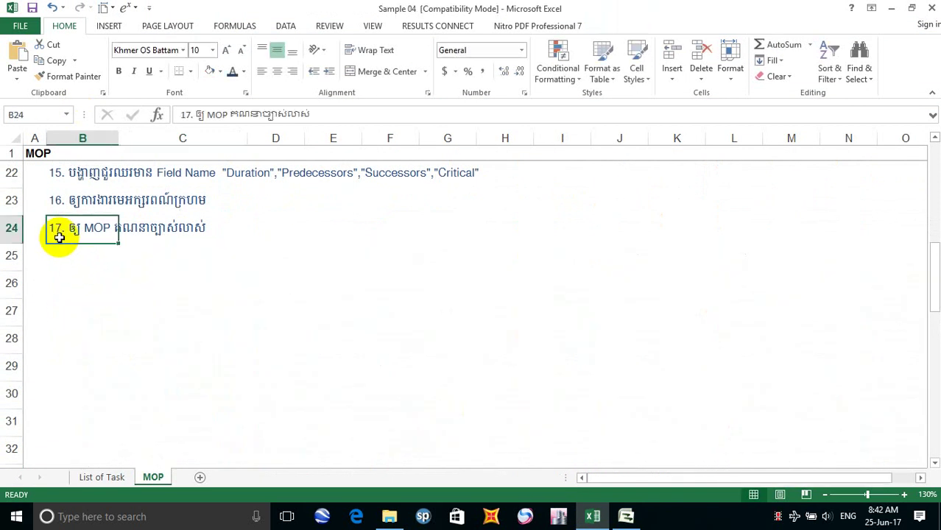
click(73, 252)
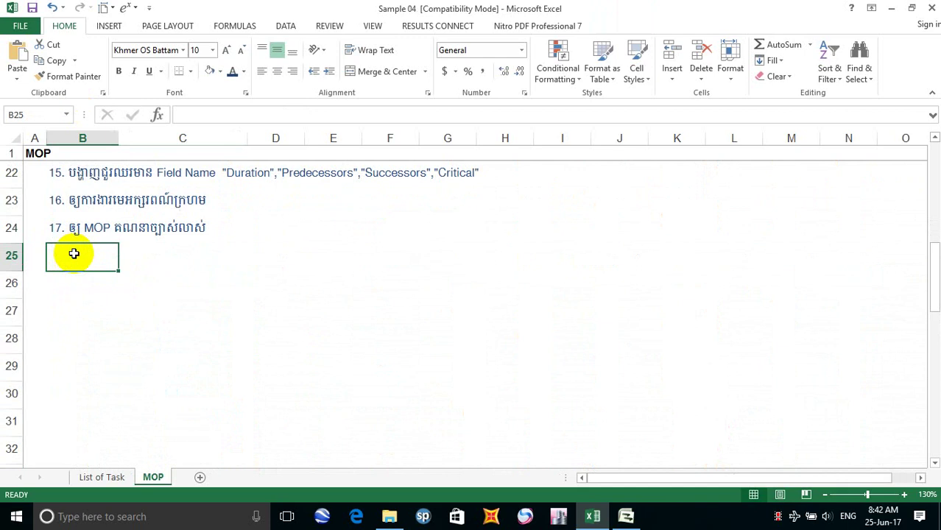
key(ctrl+v)
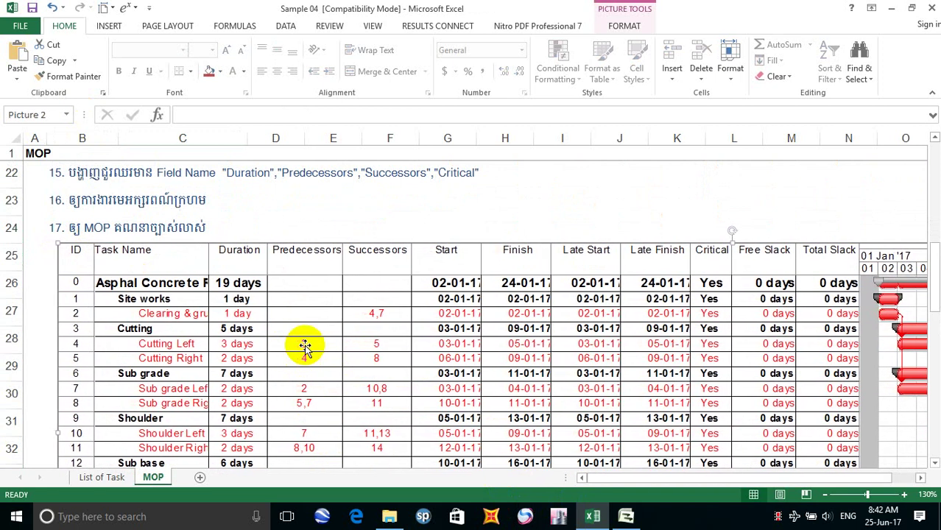
click(52, 305)
Step: Review the whole pasted schedule picture at 100% zoom and save the workbook
scroll(83, 327, down, 4)
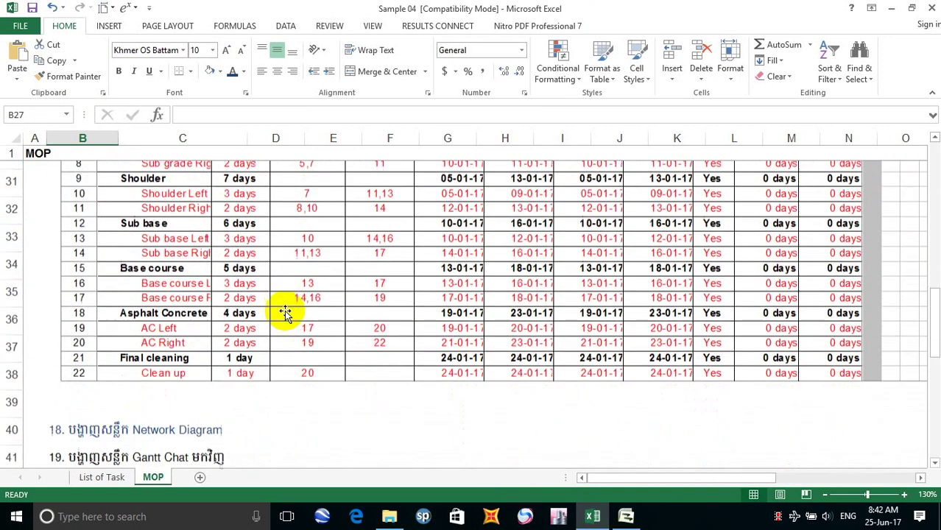
ctrl+scroll(285, 311, down, 1)
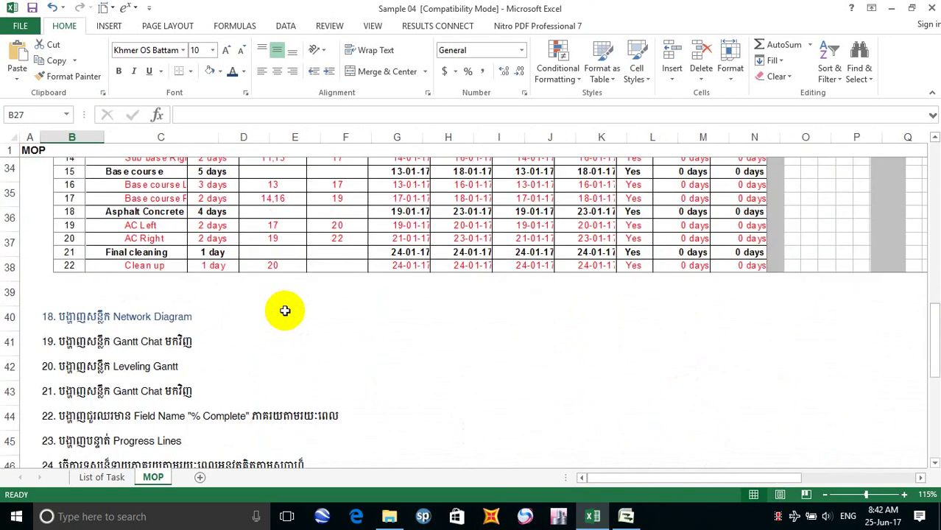
ctrl+scroll(285, 310, down, 1)
scroll(285, 311, up, 4)
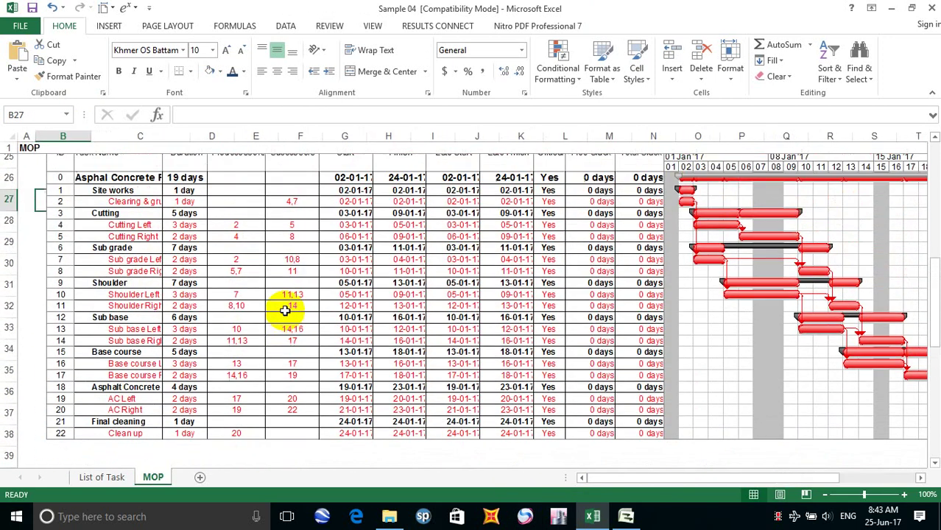
scroll(285, 310, down, 2)
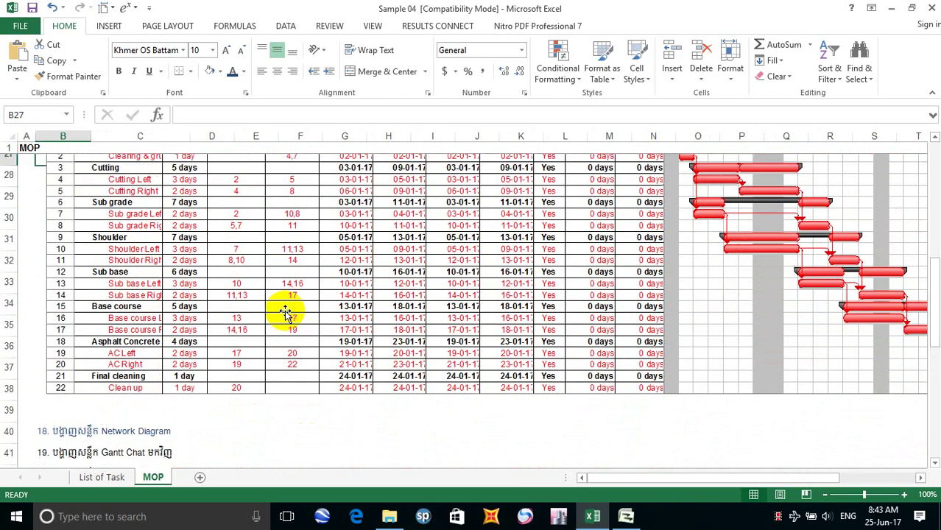
scroll(287, 312, up, 2)
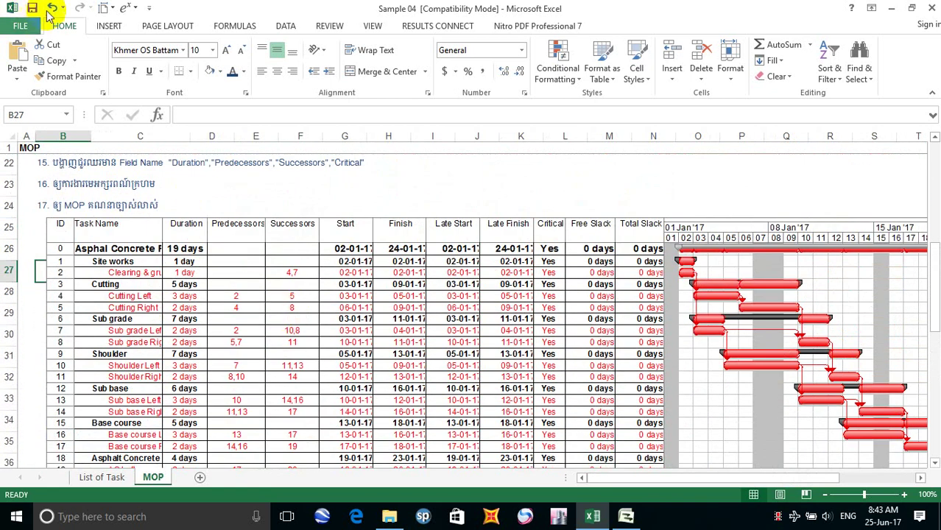
click(33, 8)
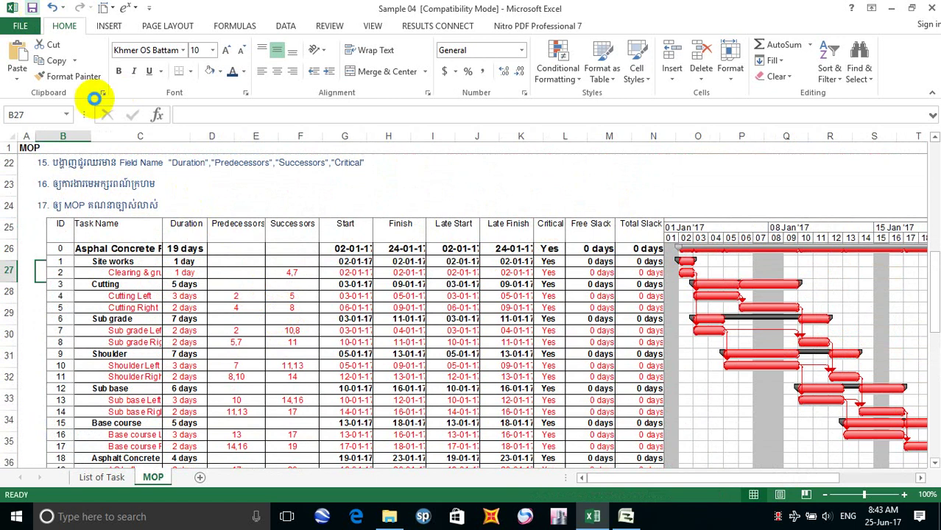
Step: Delete the empty row 39 between the schedule picture and instruction 18
scroll(128, 206, down, 1)
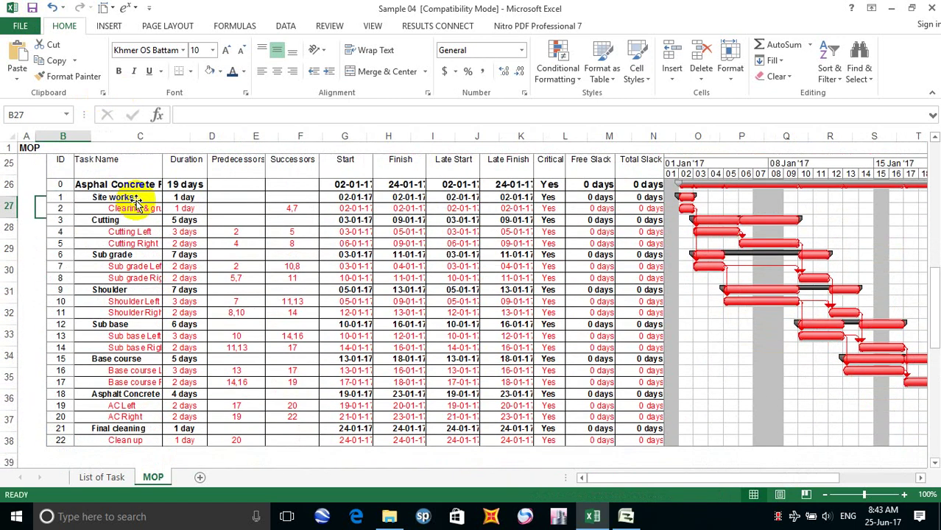
scroll(204, 261, down, 1)
scroll(206, 254, down, 1)
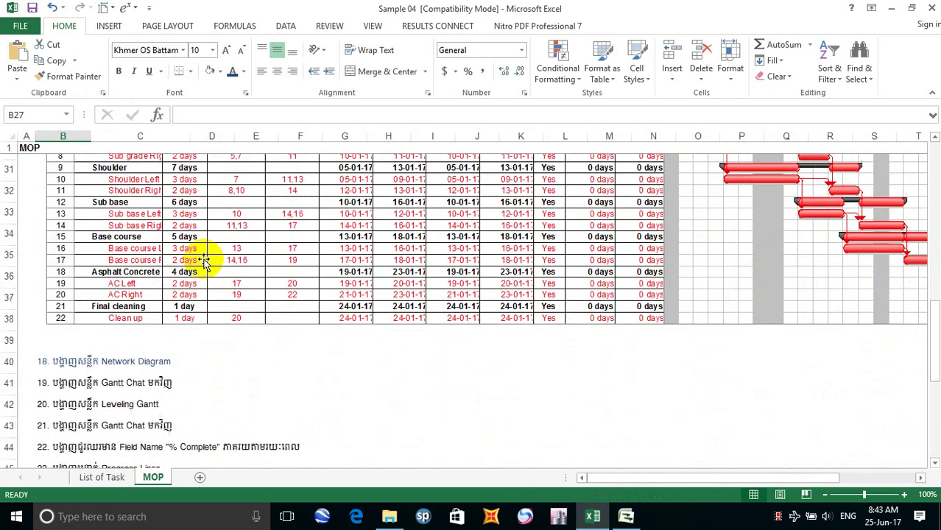
click(10, 335)
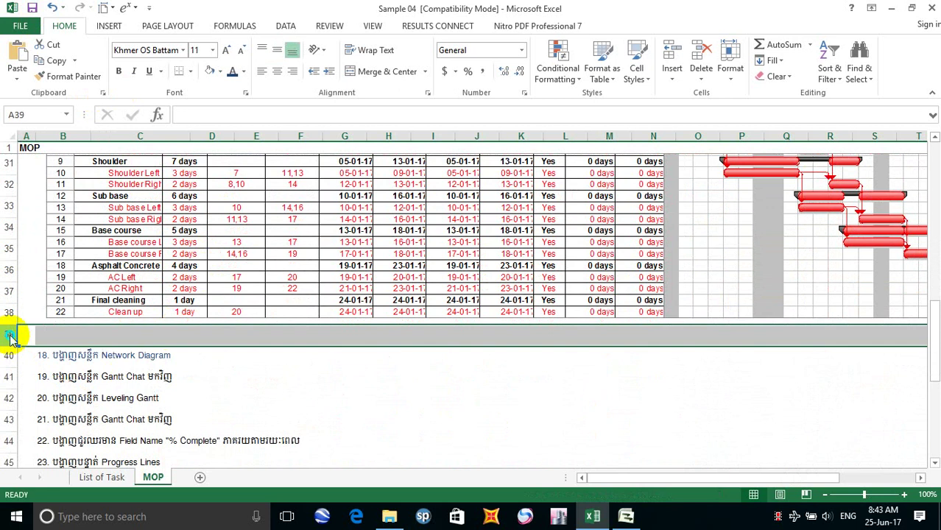
right_click(11, 337)
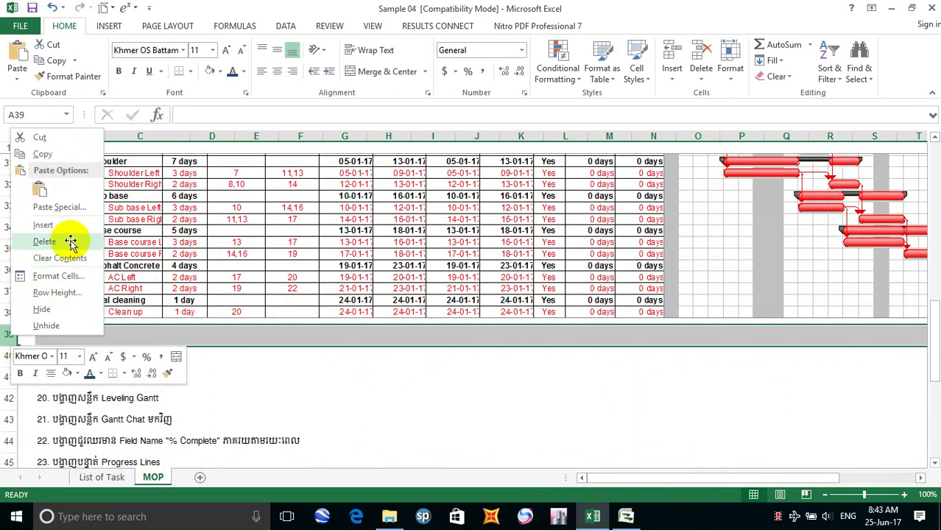
click(44, 242)
click(292, 396)
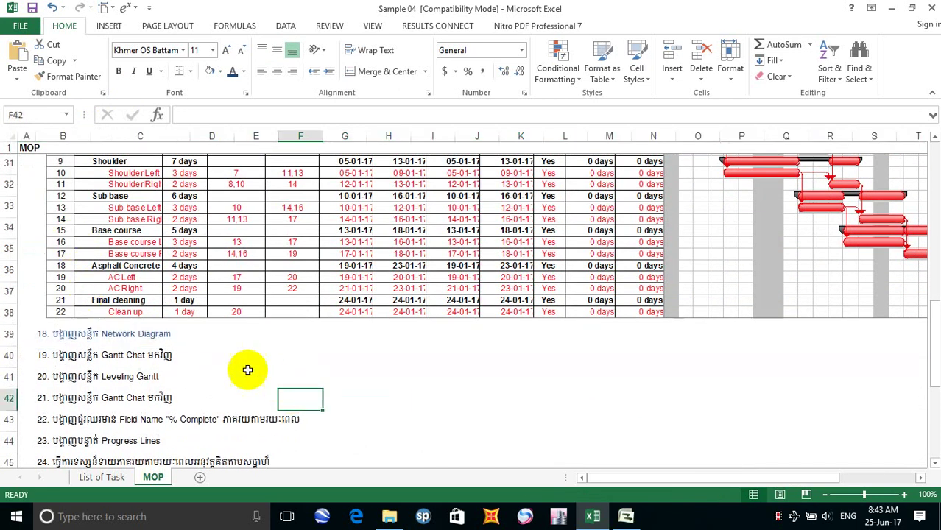
Step: Mark instructions 19 to 22 in cells B40 to B43 as done by applying the blue font colour
scroll(74, 357, up, 3)
scroll(76, 344, down, 3)
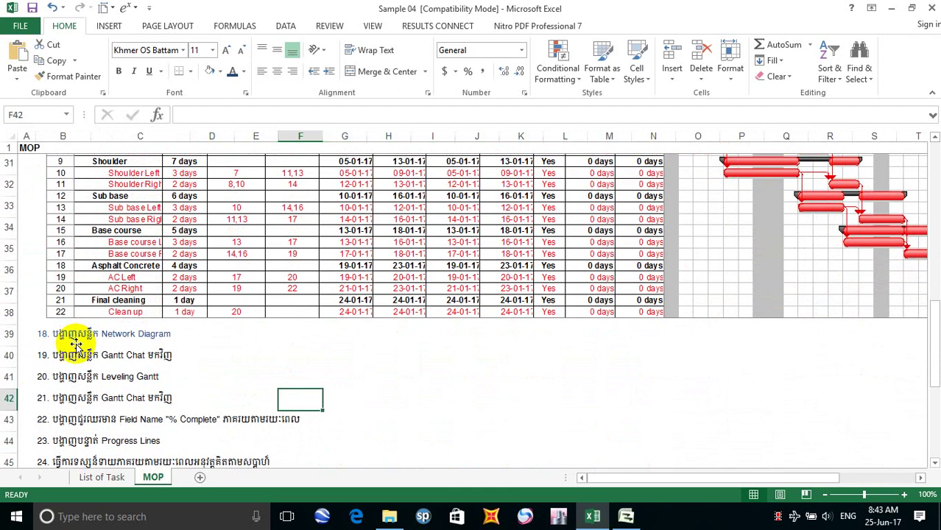
scroll(76, 343, down, 1)
click(58, 291)
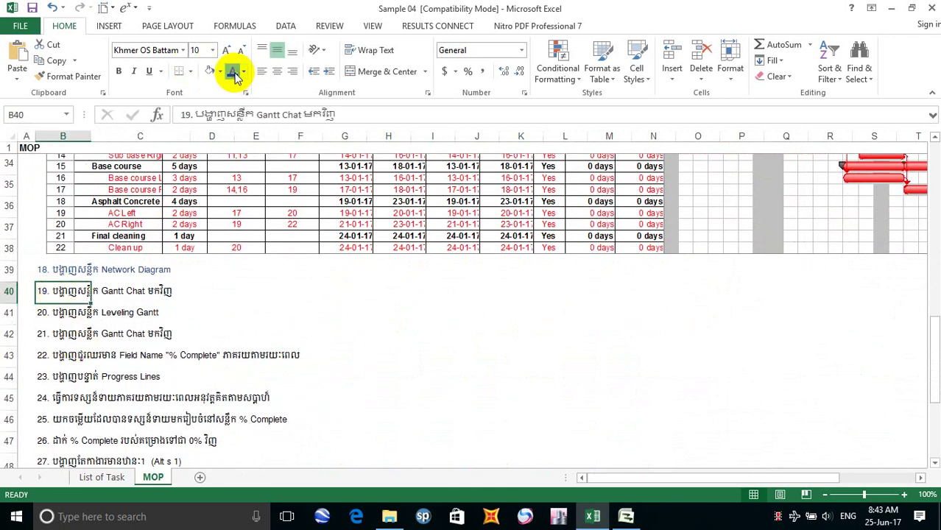
click(39, 314)
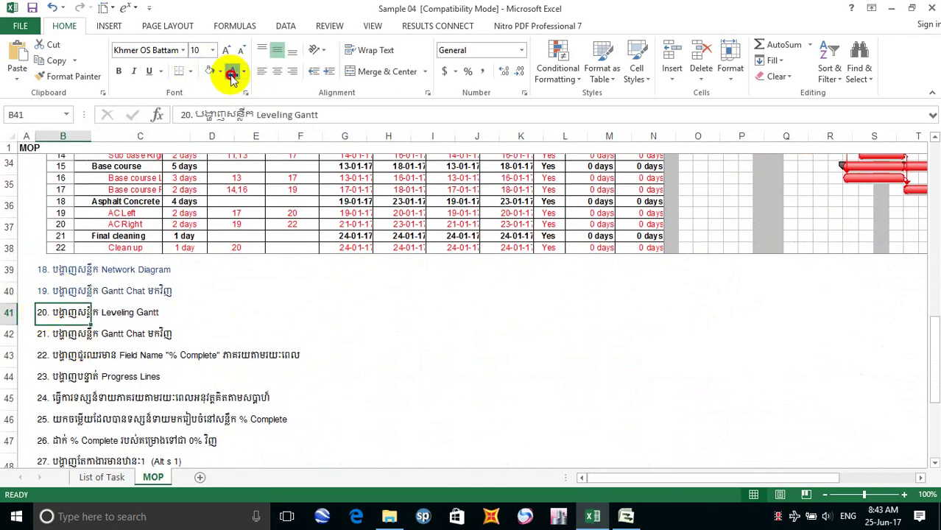
click(39, 334)
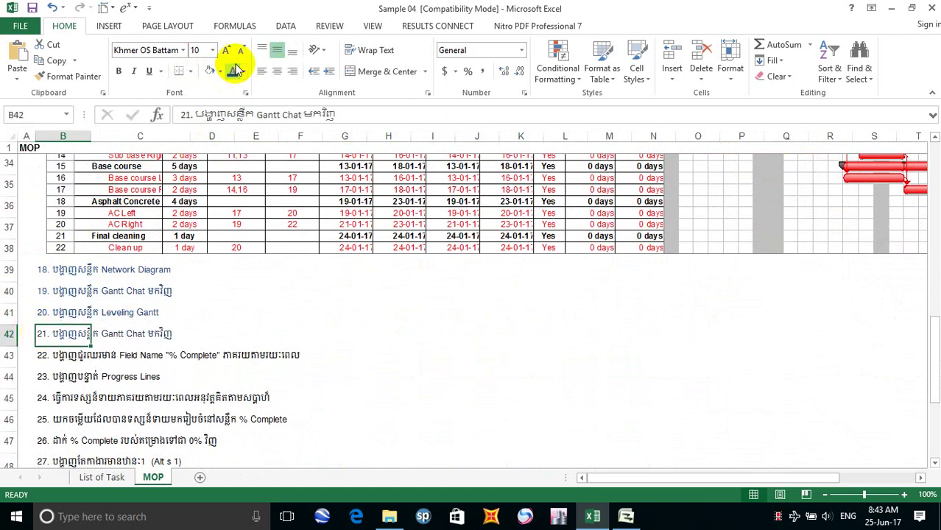
click(56, 356)
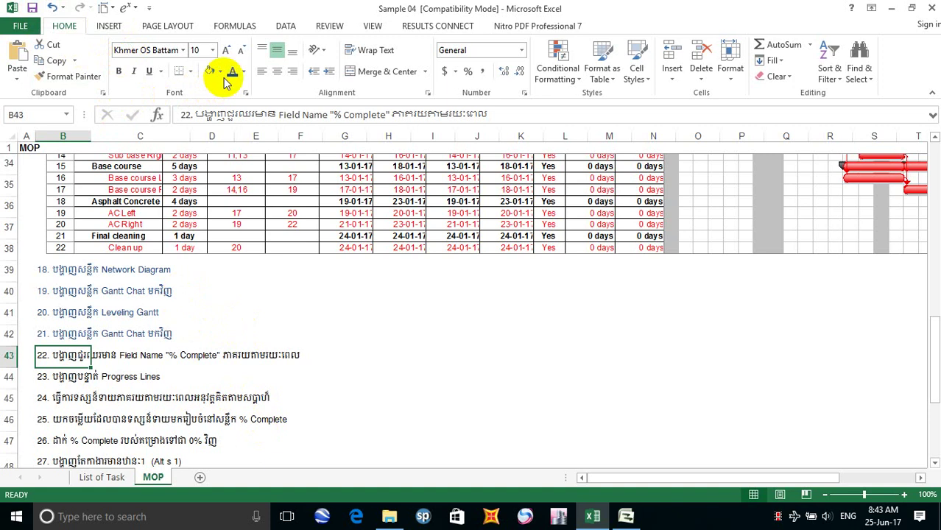
click(379, 394)
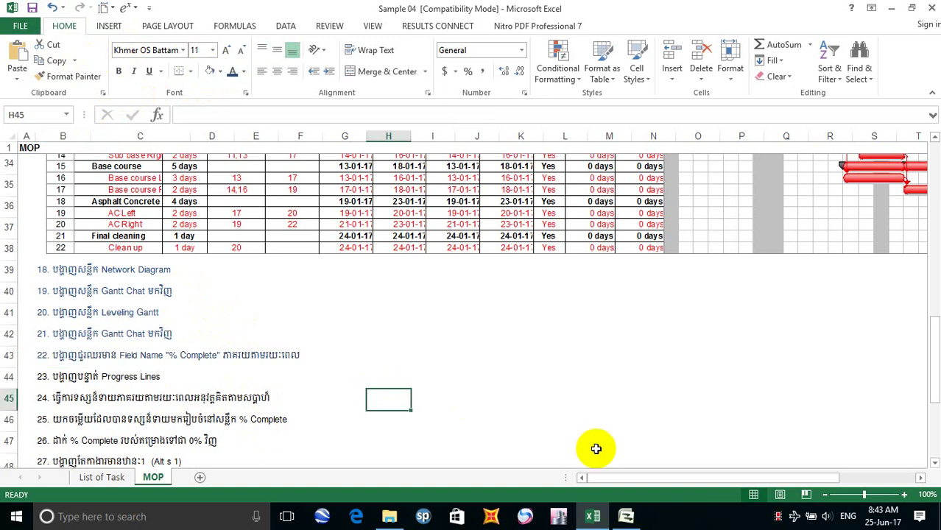
Step: Switch to Microsoft Project and insert a centred, best-fit % Complete column before the Duration column
click(642, 518)
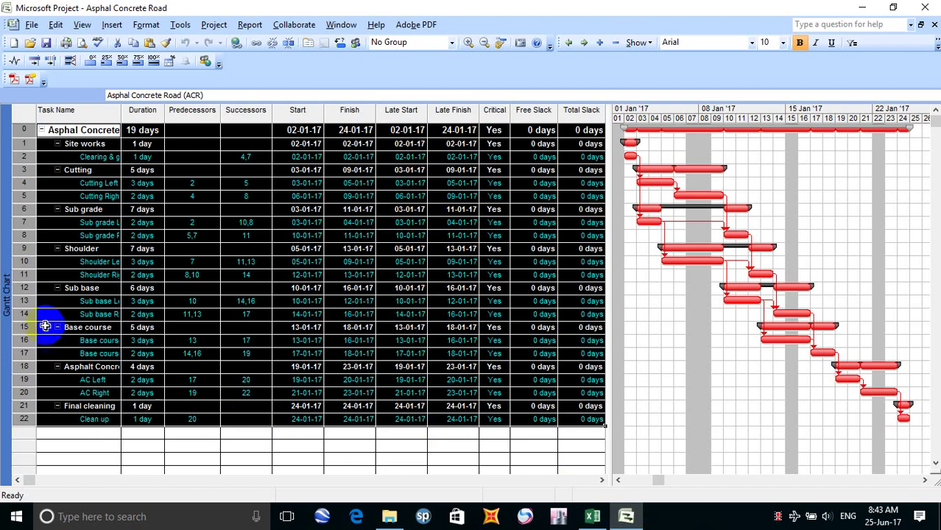
scroll(129, 331, up, 1)
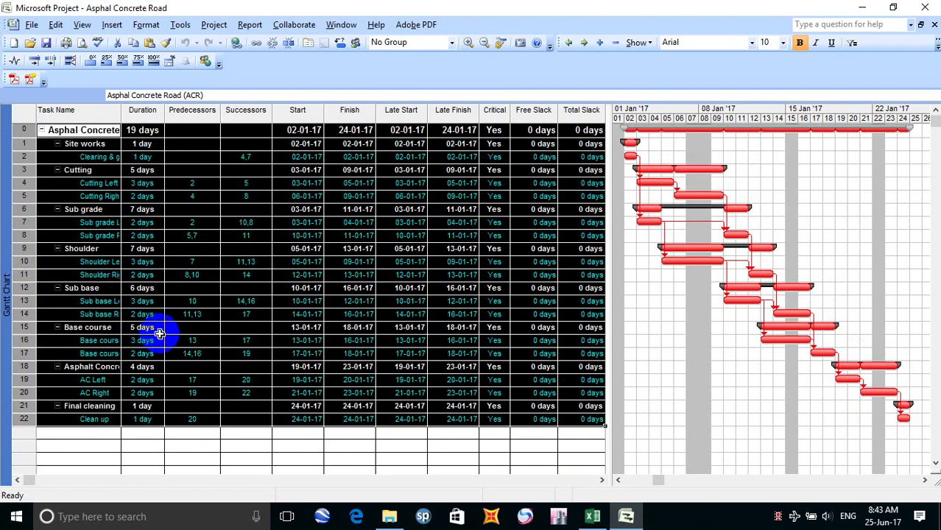
click(158, 331)
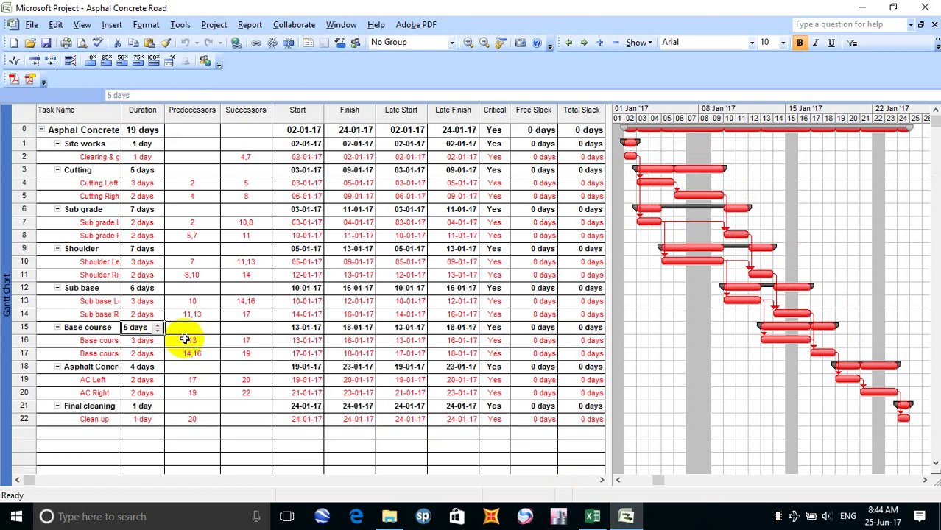
right_click(155, 111)
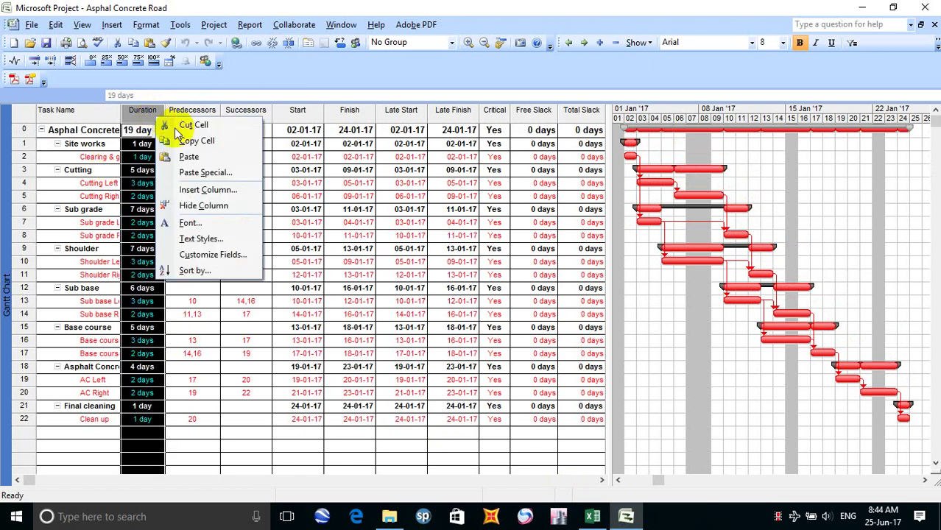
click(205, 191)
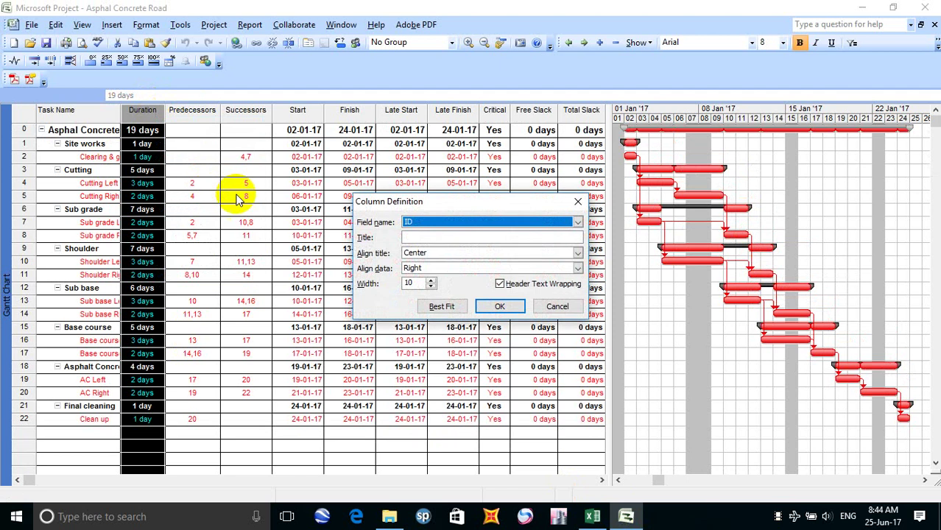
click(456, 225)
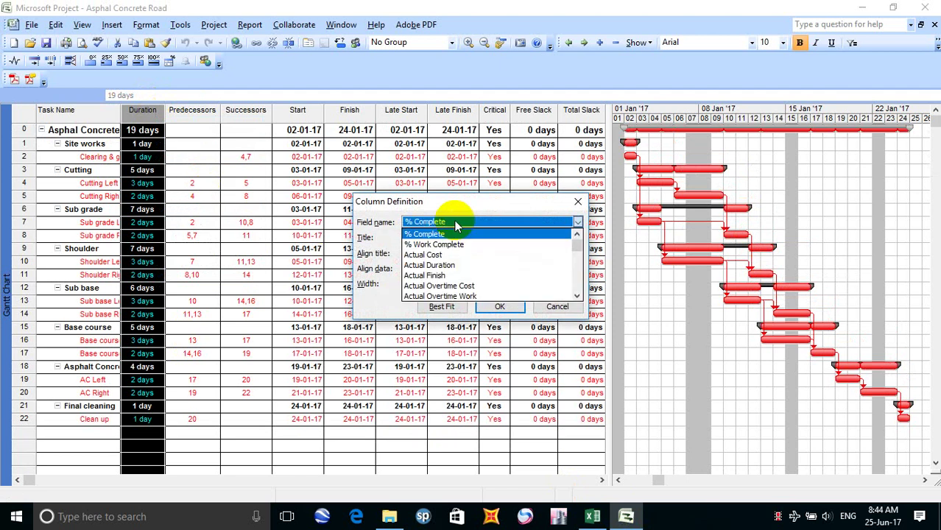
click(464, 233)
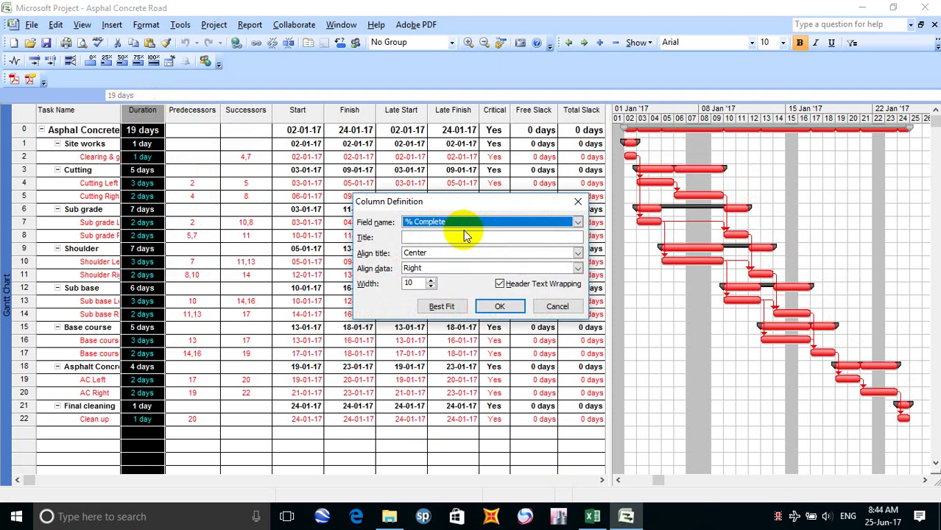
click(472, 271)
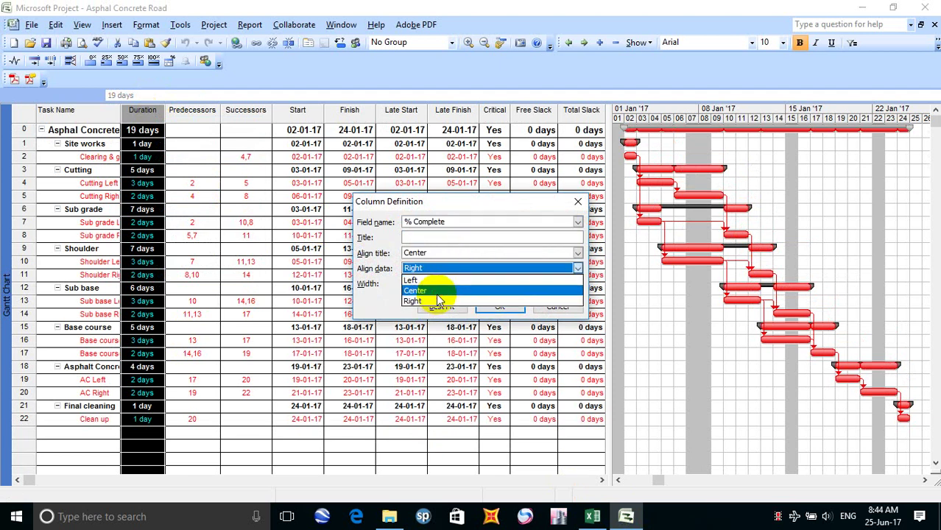
click(439, 291)
click(442, 307)
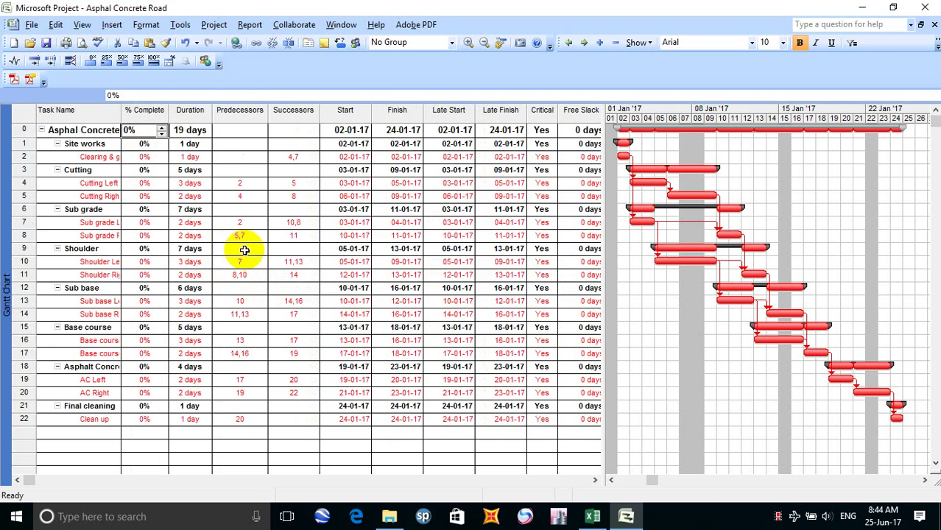
Step: Mark instruction 23 in cell B44 of the Excel list as done in blue font, and return to Microsoft Project
click(593, 516)
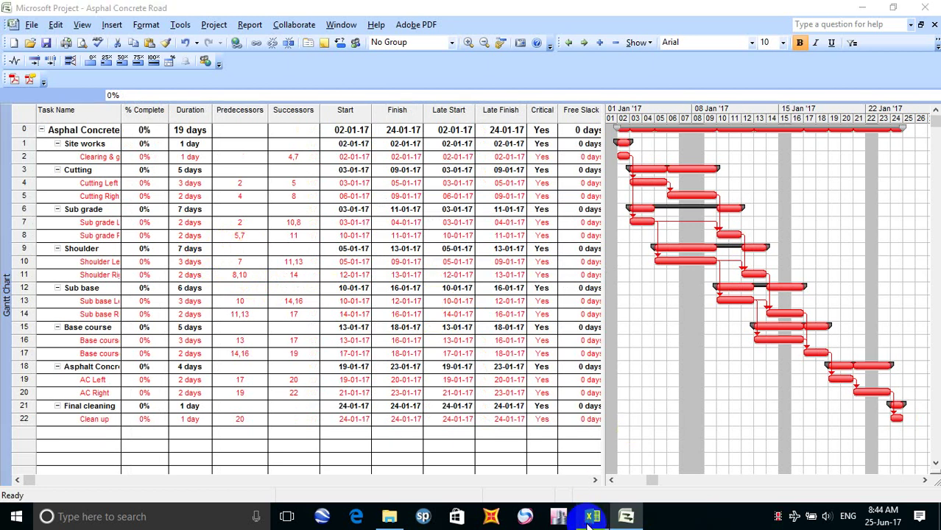
scroll(44, 357, down, 2)
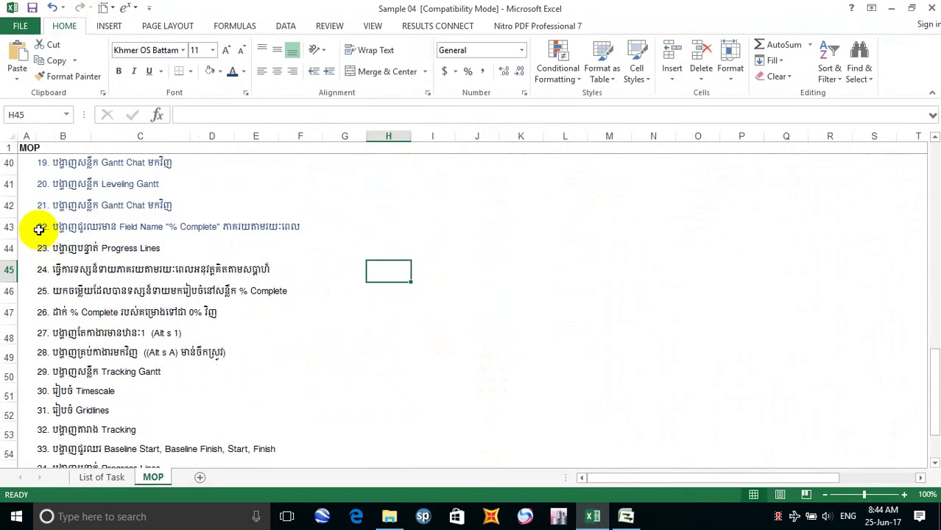
click(42, 250)
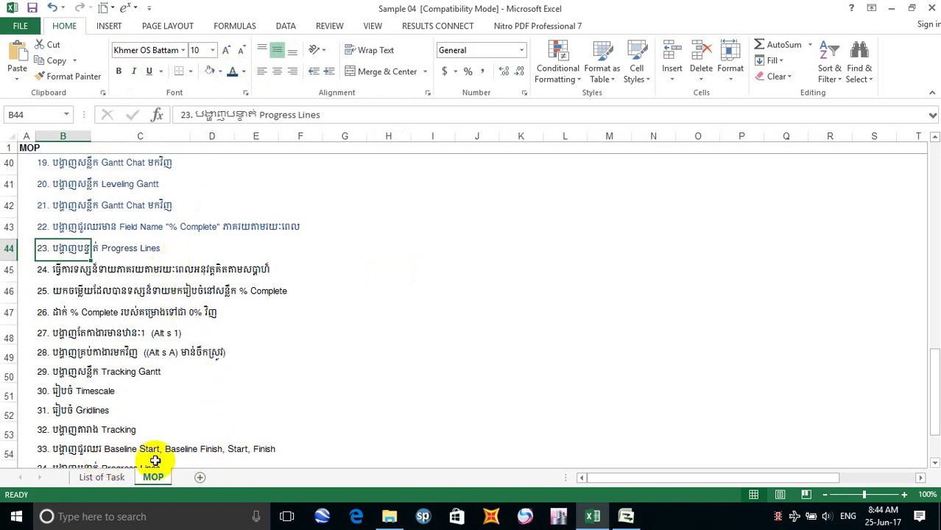
click(627, 515)
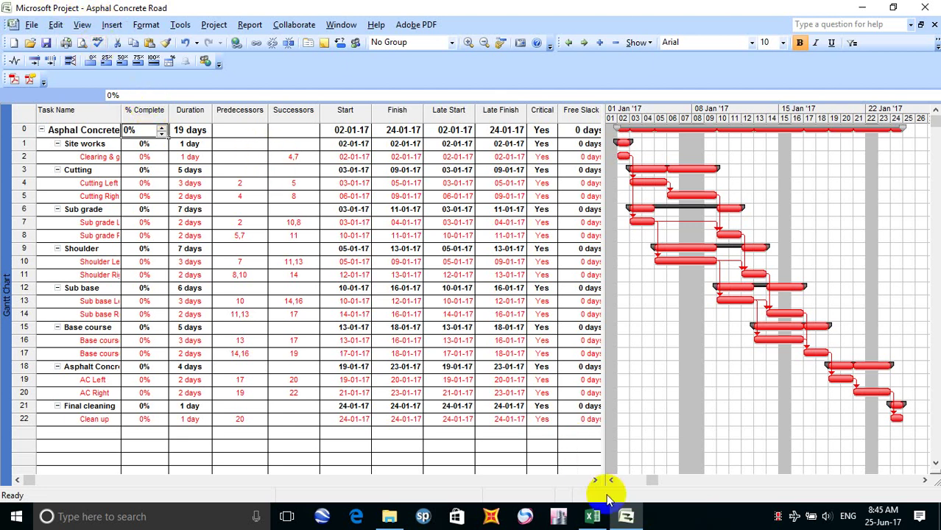
mouse_move(579, 520)
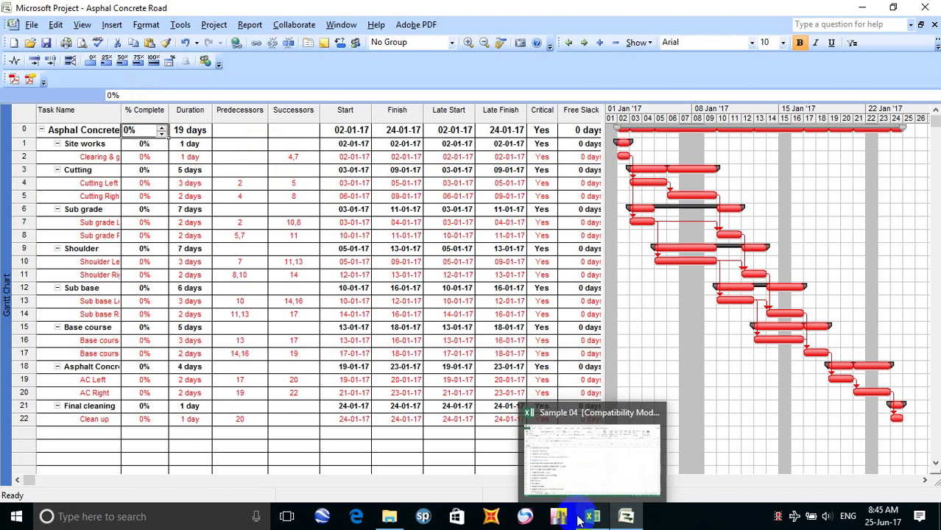
click(594, 463)
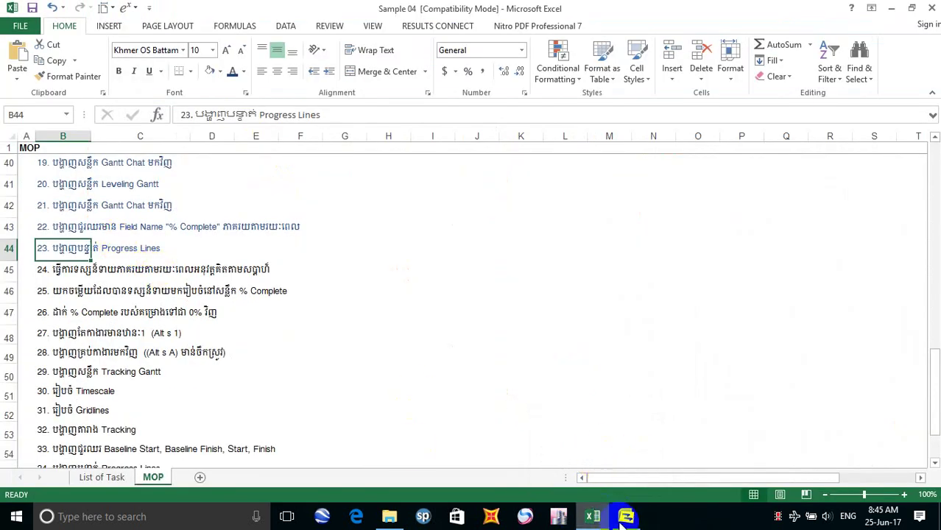
click(520, 454)
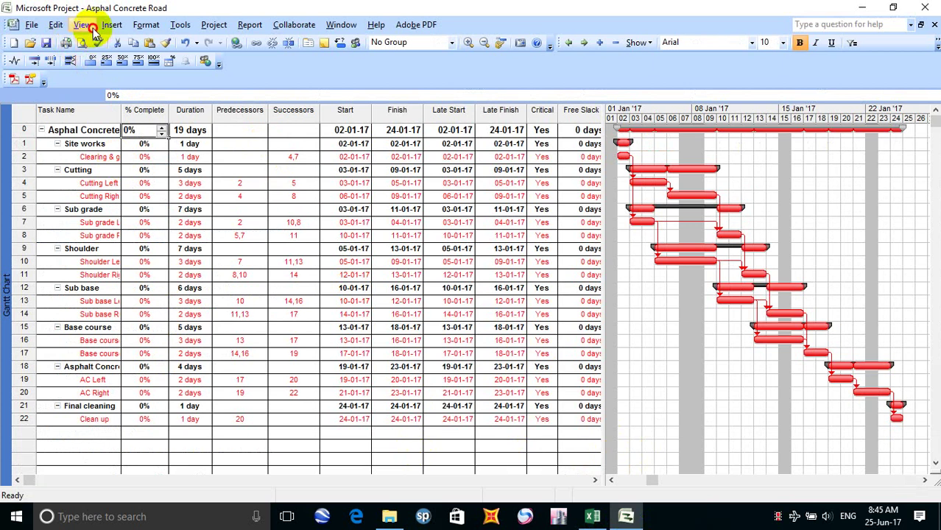
click(92, 28)
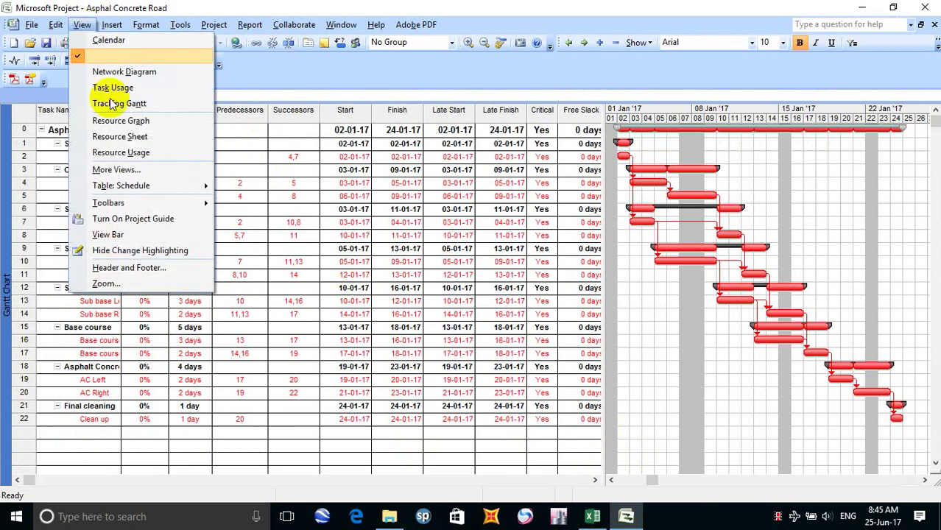
click(155, 171)
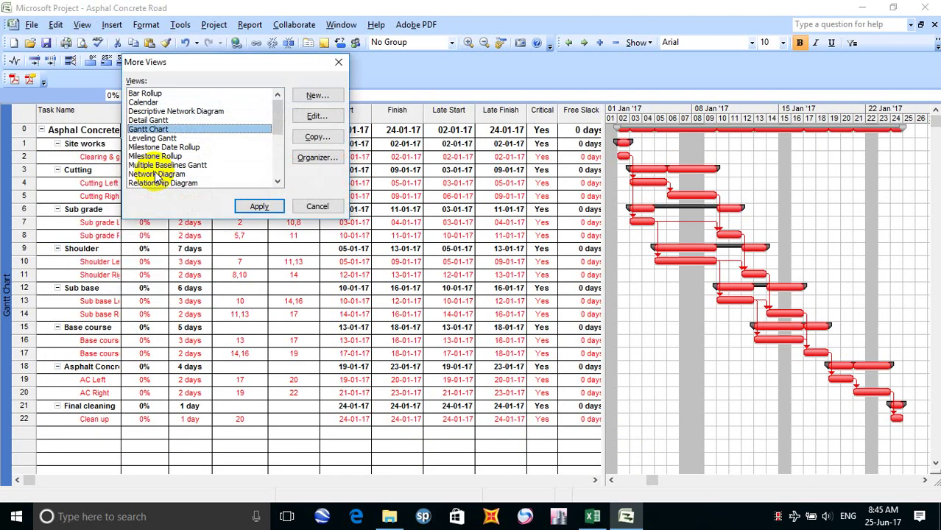
scroll(173, 147, down, 1)
scroll(174, 145, down, 2)
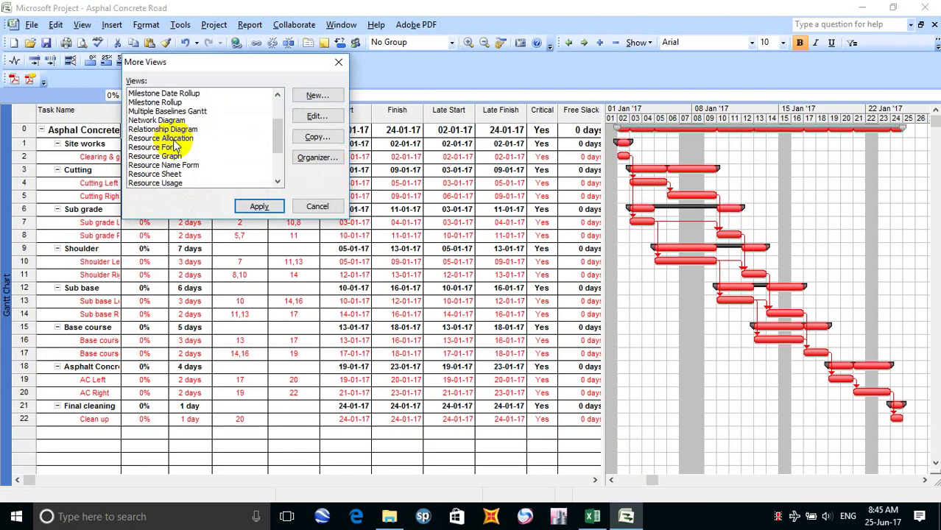
scroll(174, 145, down, 1)
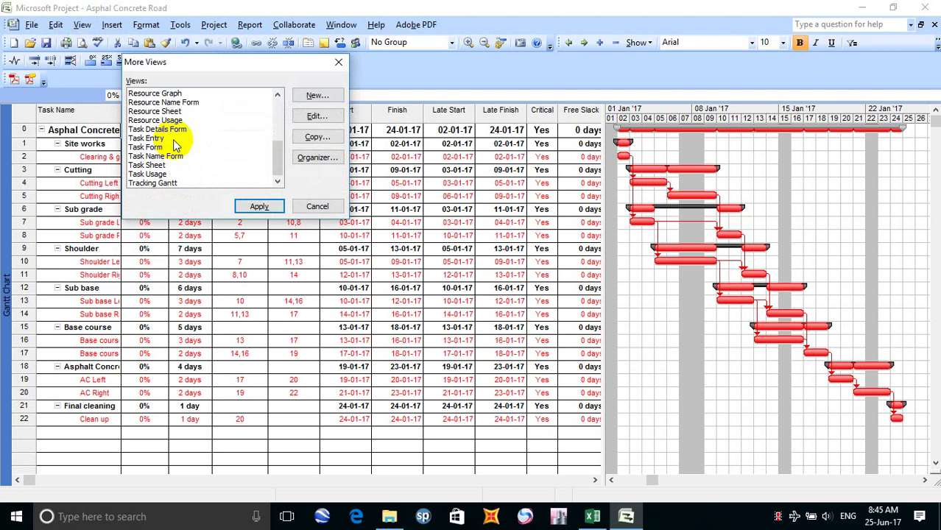
scroll(174, 145, up, 5)
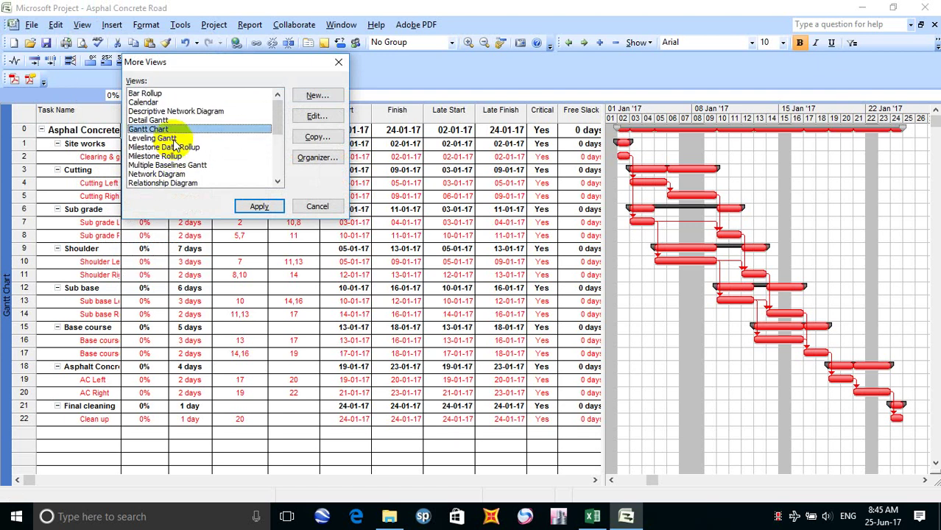
click(315, 208)
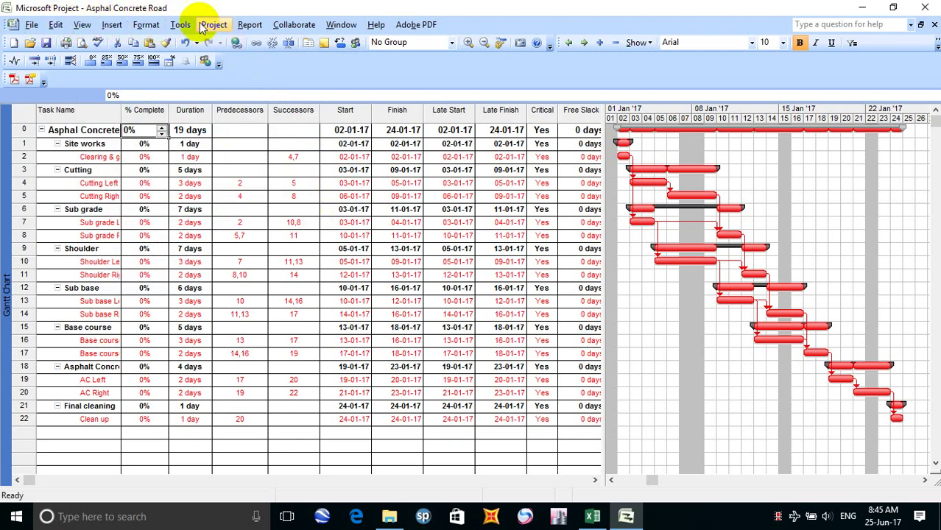
Step: Always display the current progress line at the project status date, and show the date for each progress line
click(182, 25)
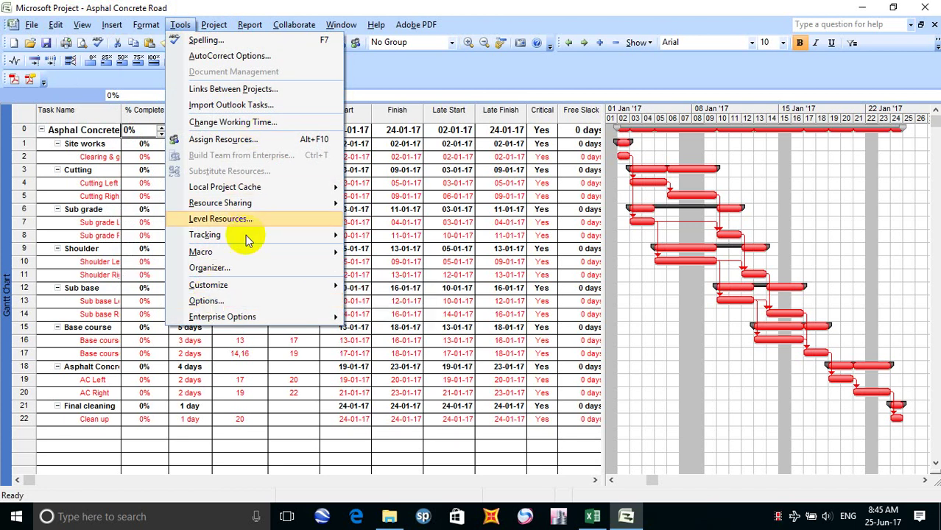
mouse_move(241, 233)
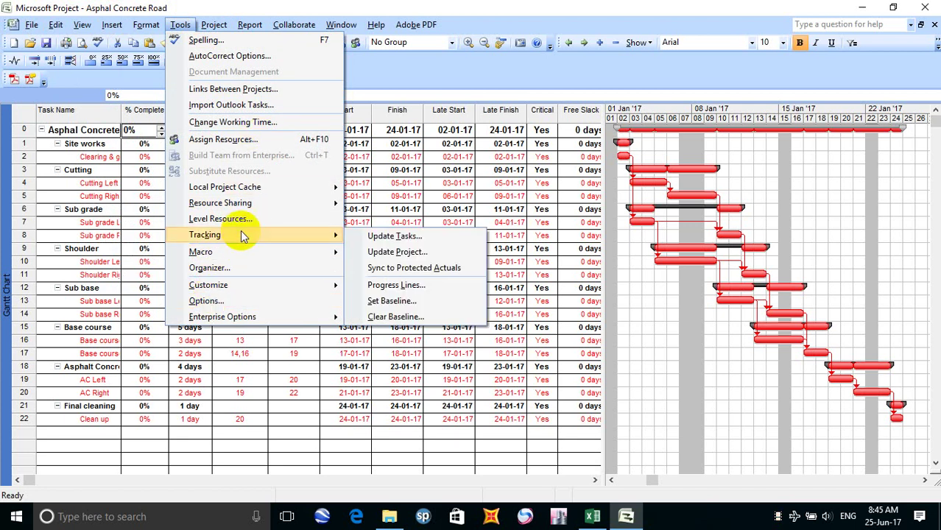
click(423, 286)
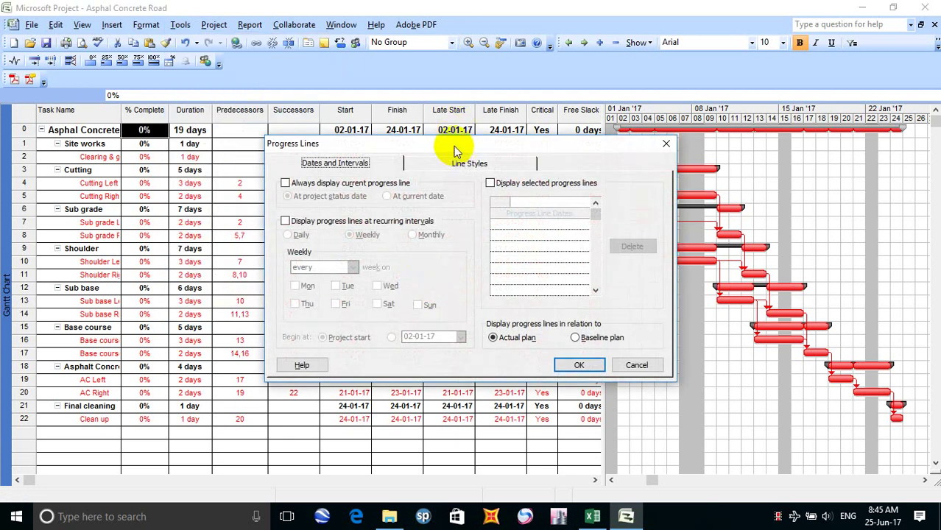
drag(451, 146, 313, 77)
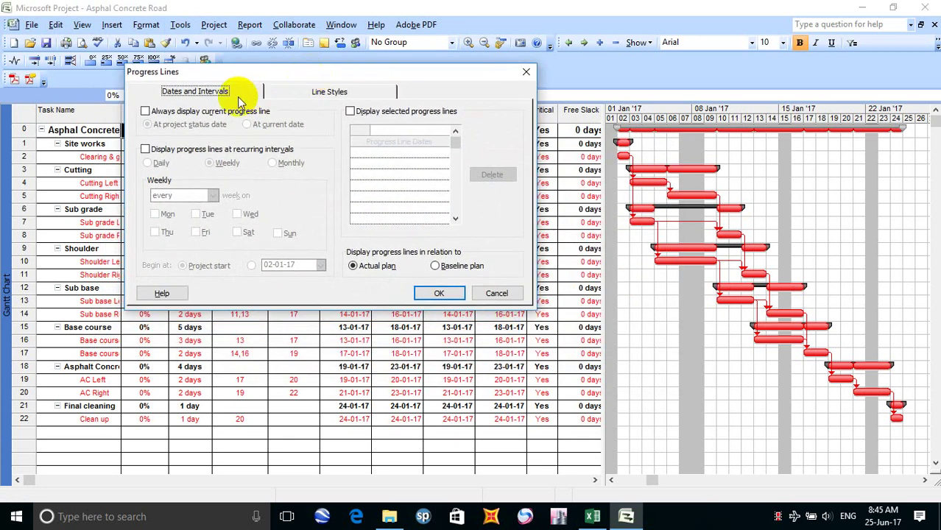
click(209, 111)
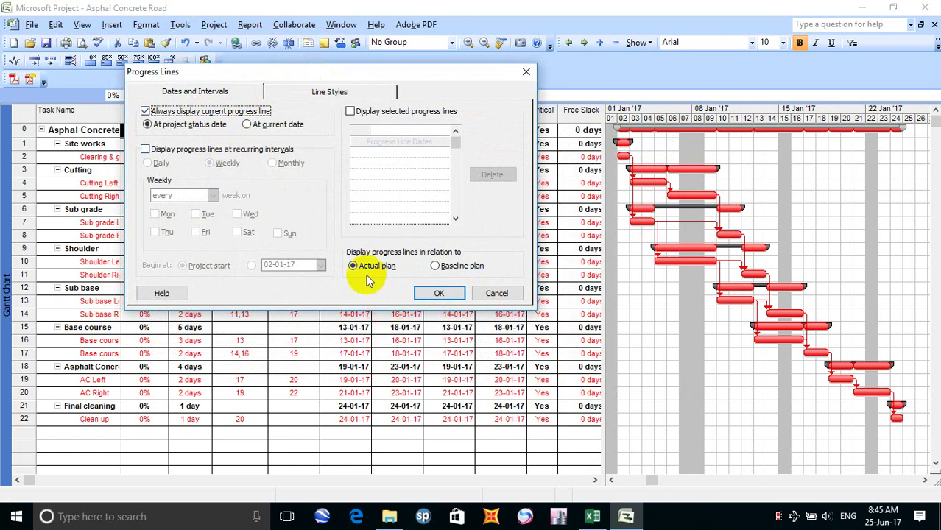
click(335, 90)
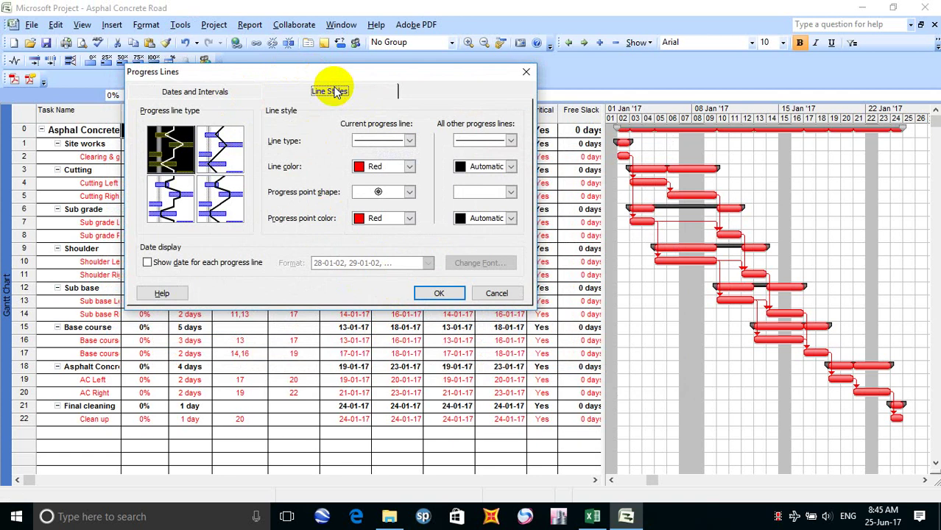
click(191, 264)
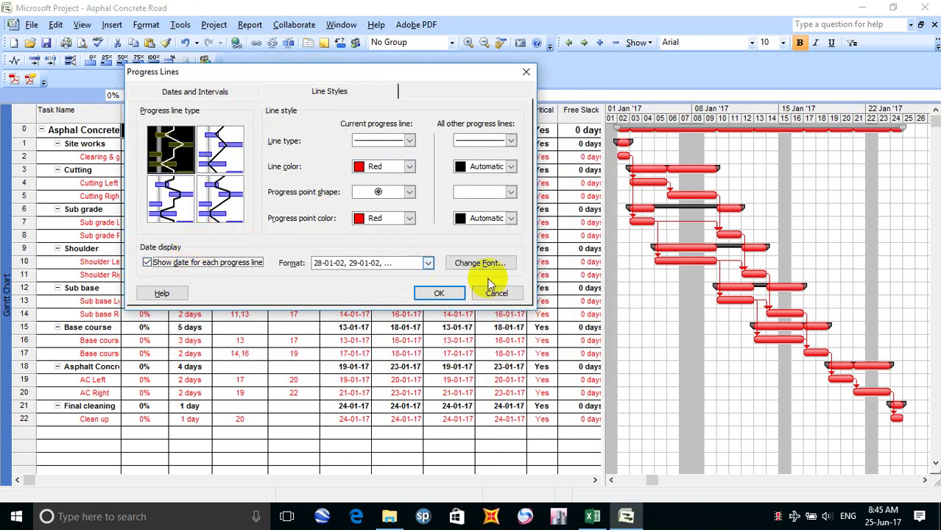
click(423, 294)
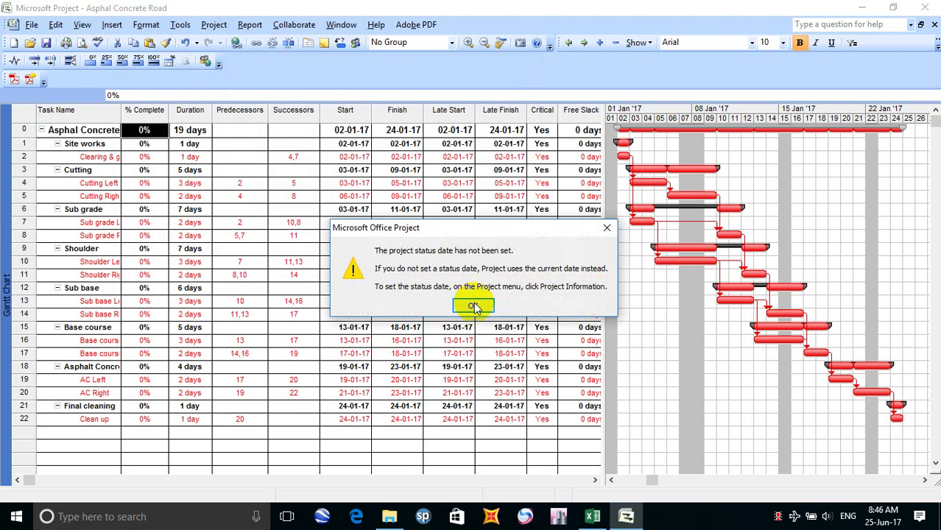
click(470, 302)
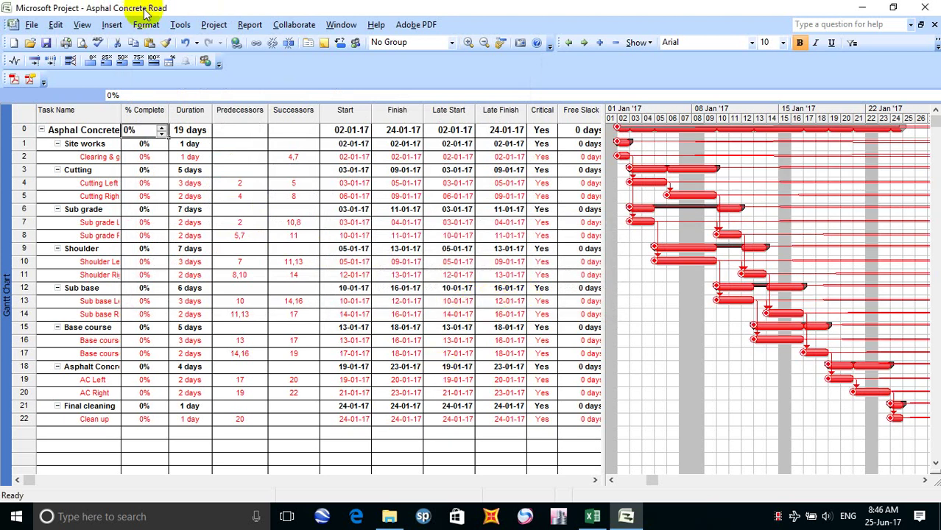
click(181, 25)
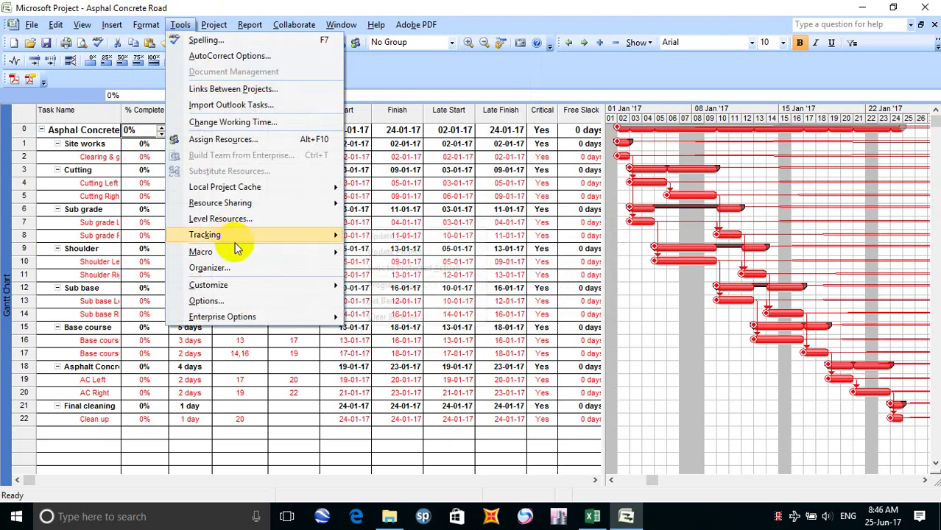
mouse_move(238, 244)
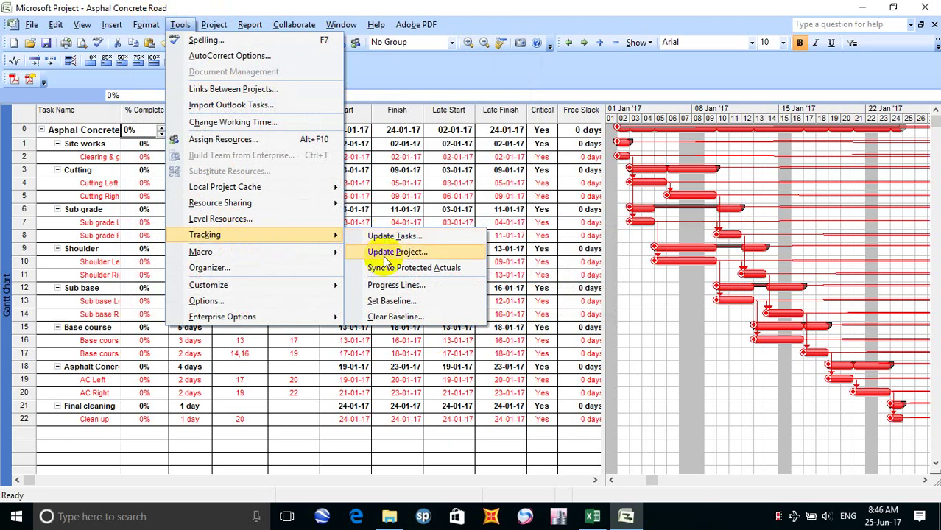
click(390, 64)
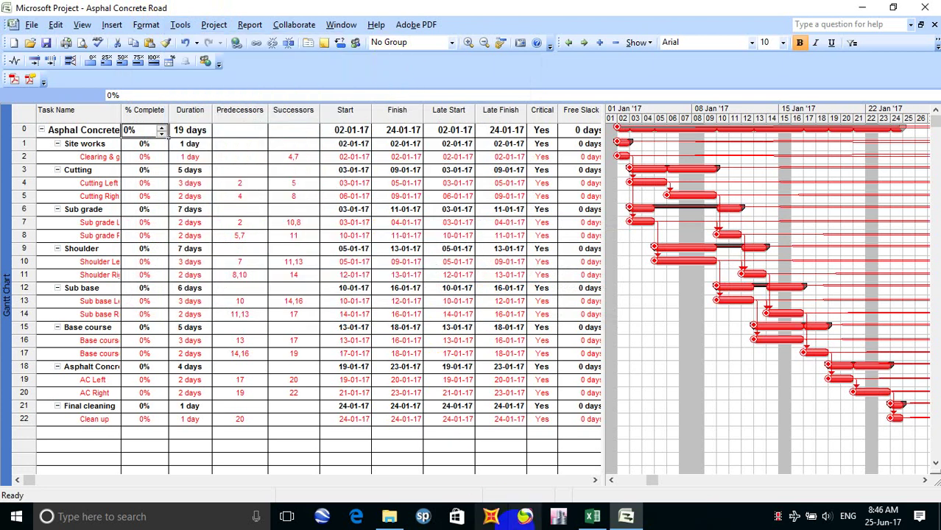
Step: Switch to the Sample 04 workbook in Excel and colour checklist item 24 on the MOP sheet with the blue font colour
click(593, 516)
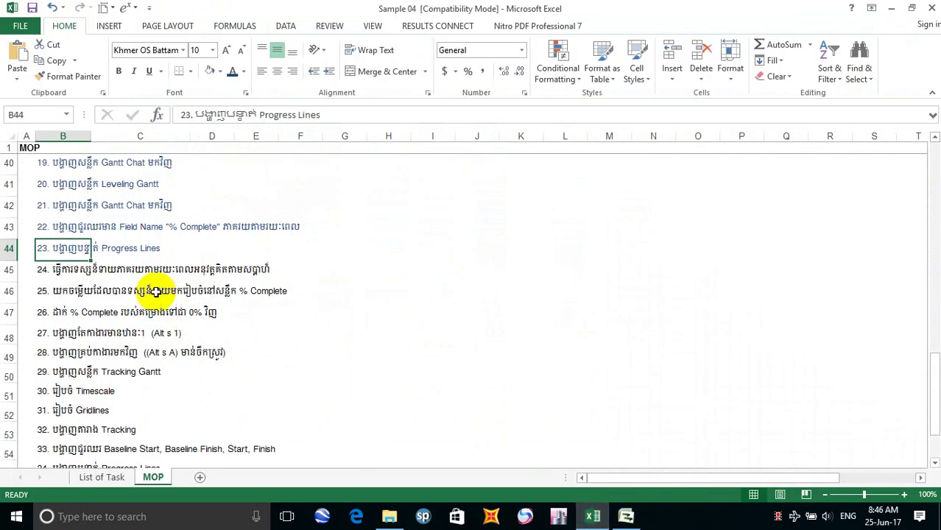
click(49, 270)
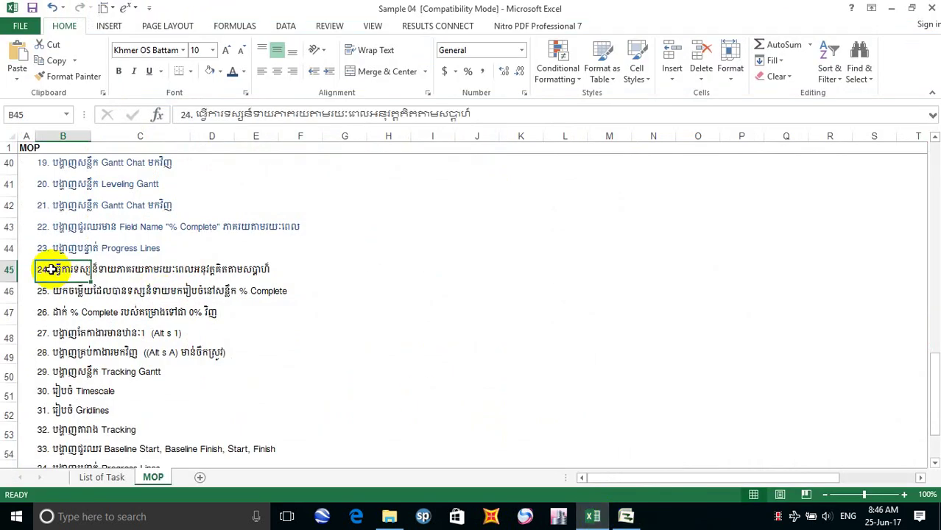
click(233, 74)
click(300, 352)
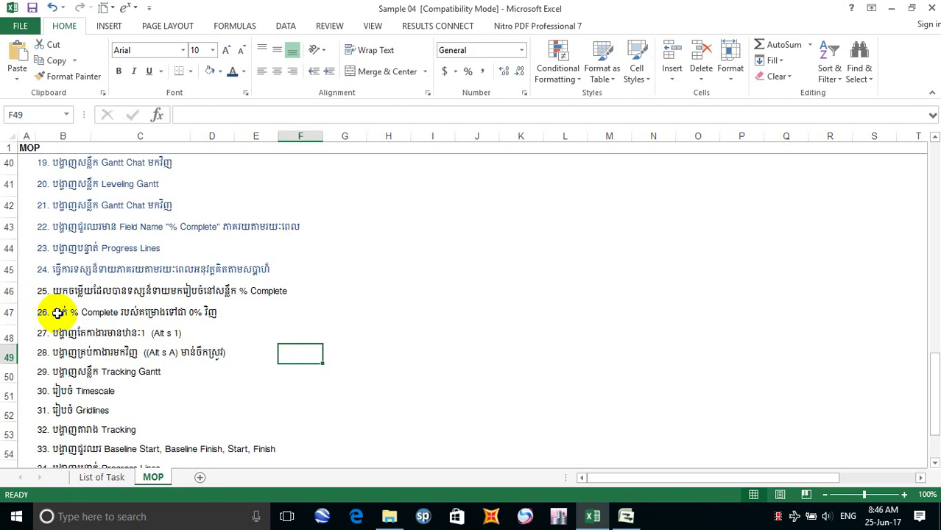
Step: Add a new worksheet after the MOP sheet in the Sample 04 workbook
click(198, 478)
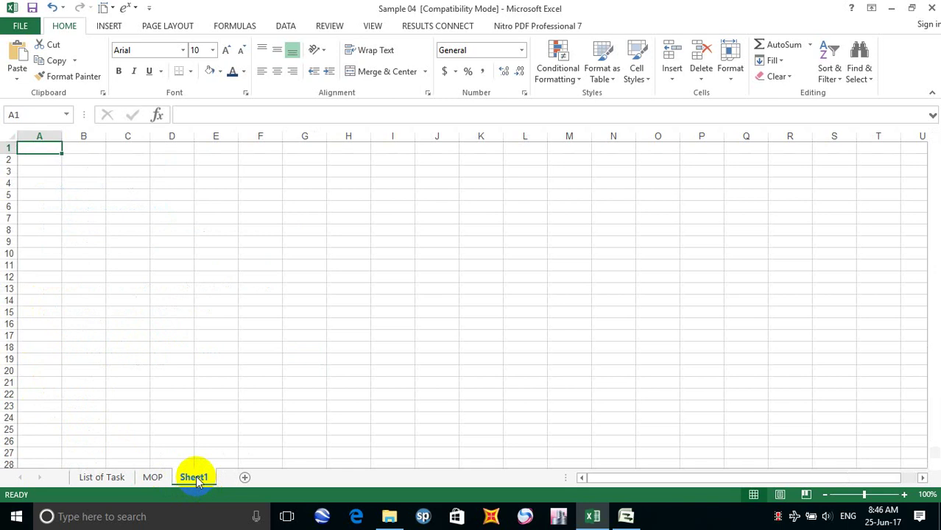
right_click(196, 476)
click(236, 349)
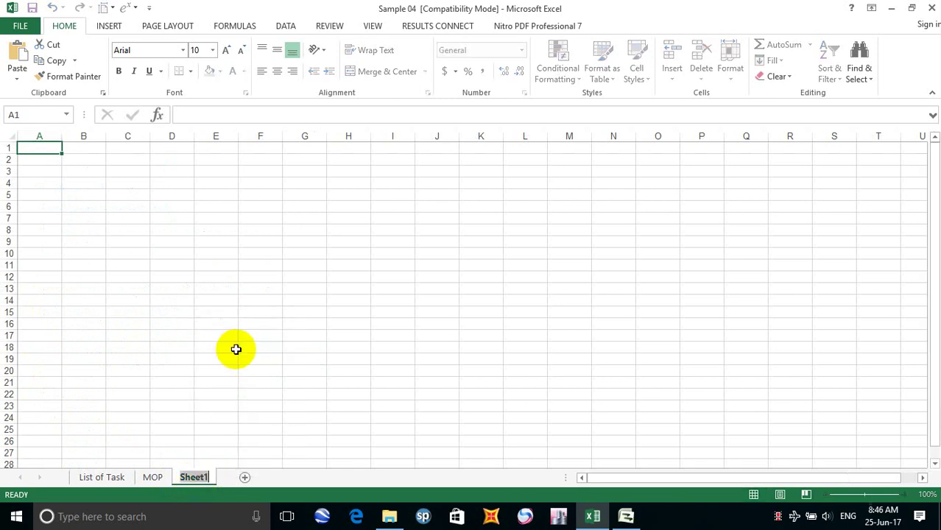
key(Return)
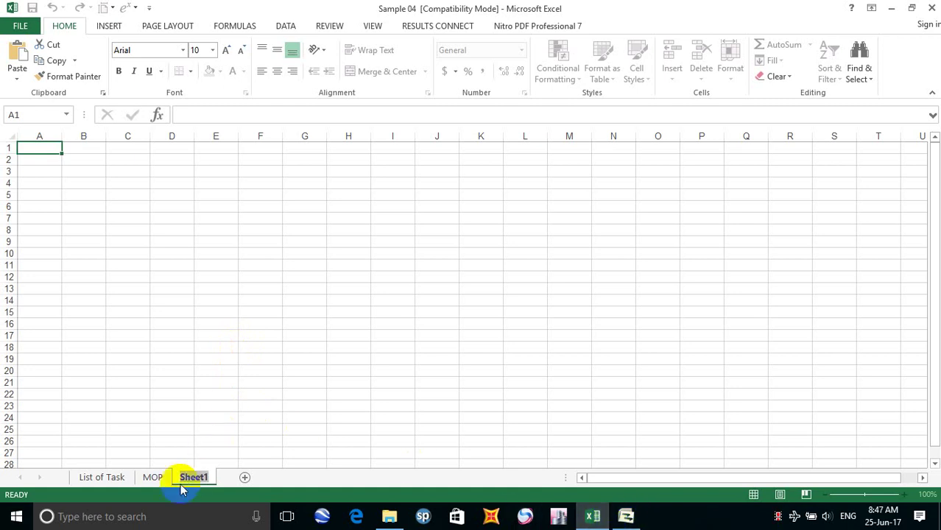
Step: Check the MOP checklist and the tracking commands in Microsoft Project for wording to name the new worksheet
click(151, 477)
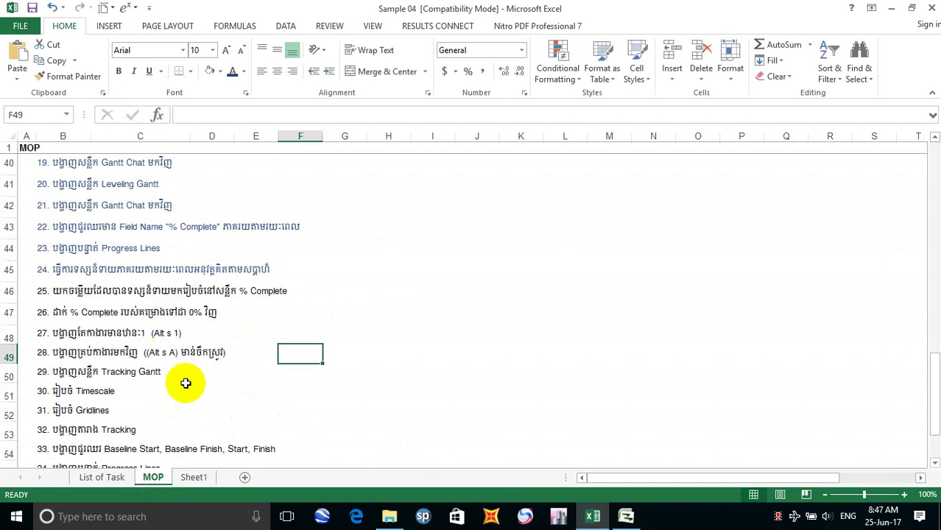
click(209, 480)
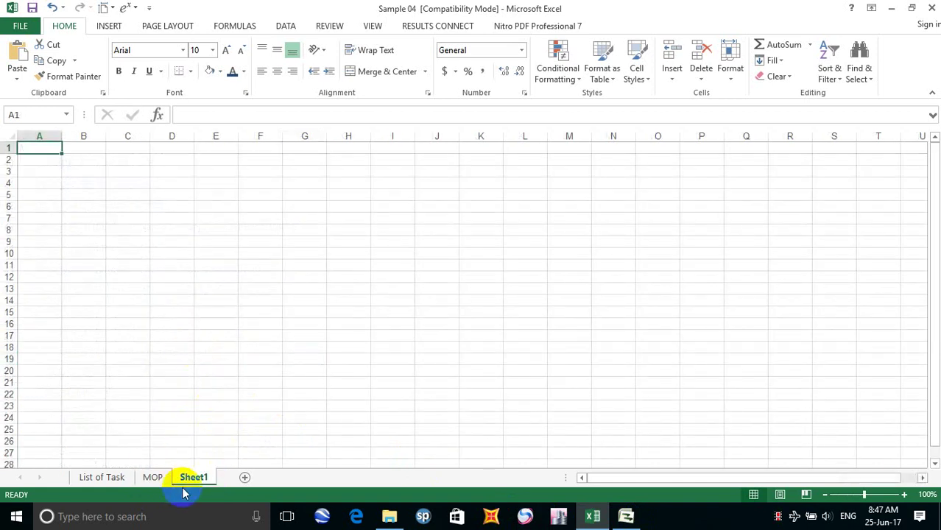
right_click(185, 480)
click(243, 348)
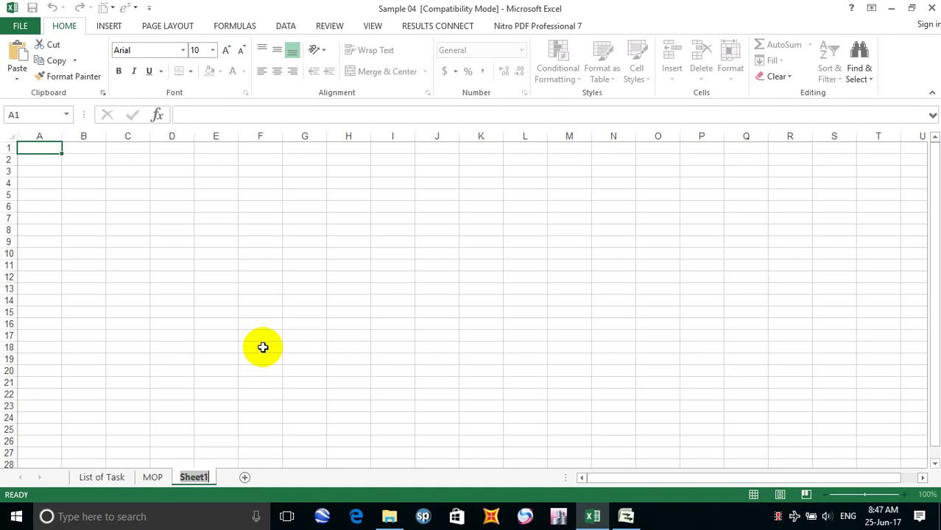
click(625, 517)
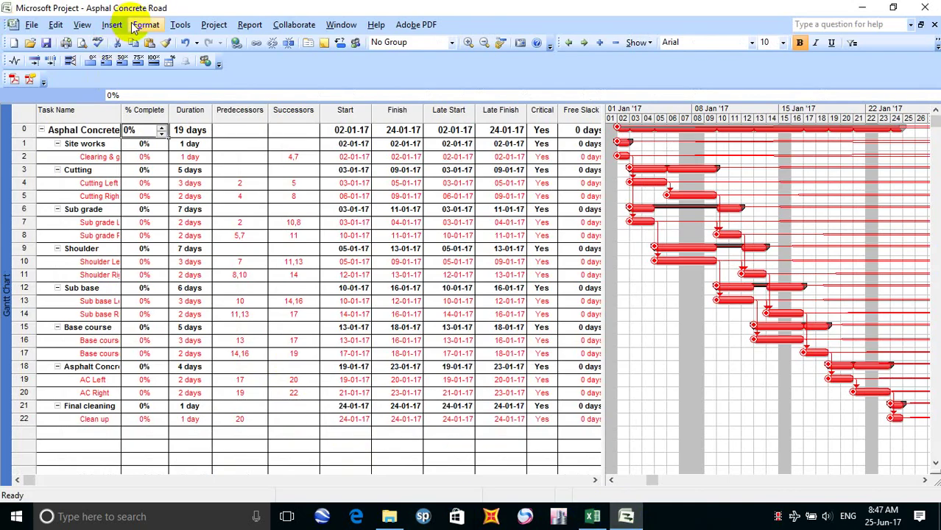
click(180, 25)
mouse_move(253, 230)
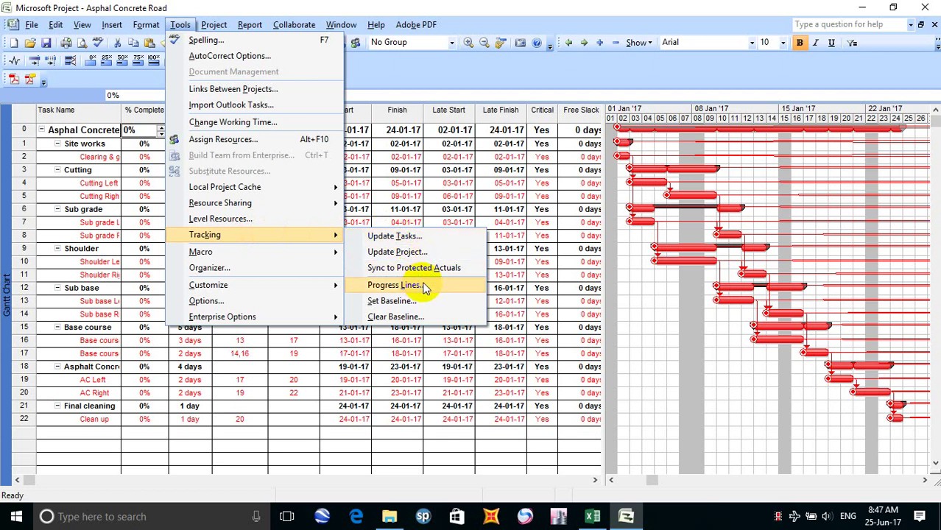
click(420, 150)
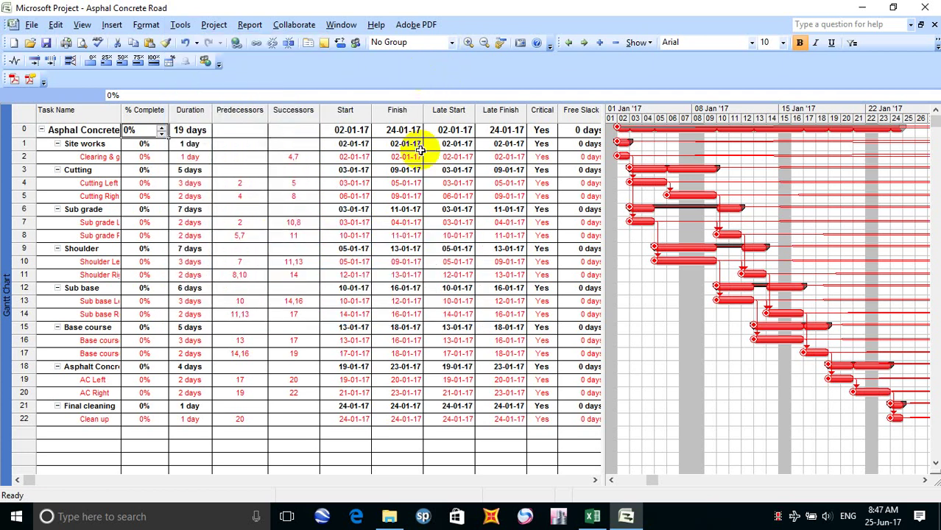
Step: Switch back to the Sample 04 workbook in Excel and rename the new worksheet as Progressing
click(593, 516)
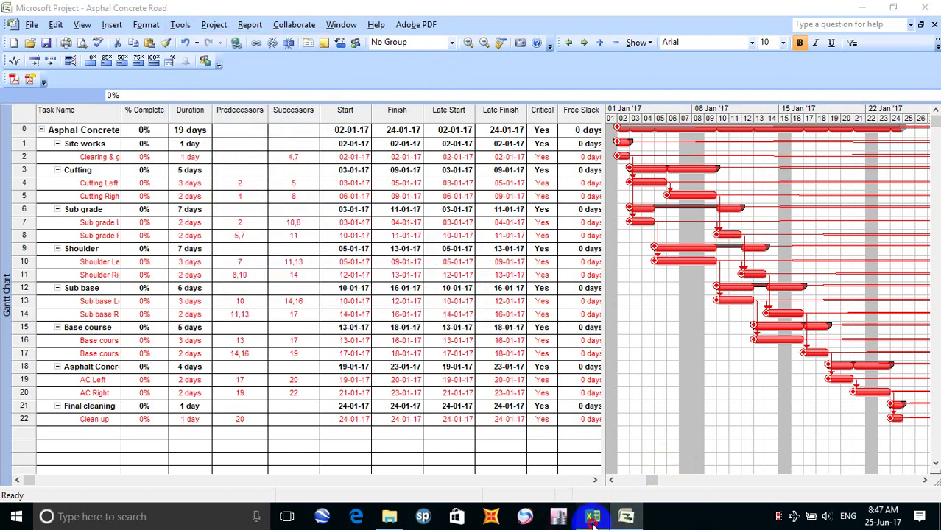
double_click(194, 475)
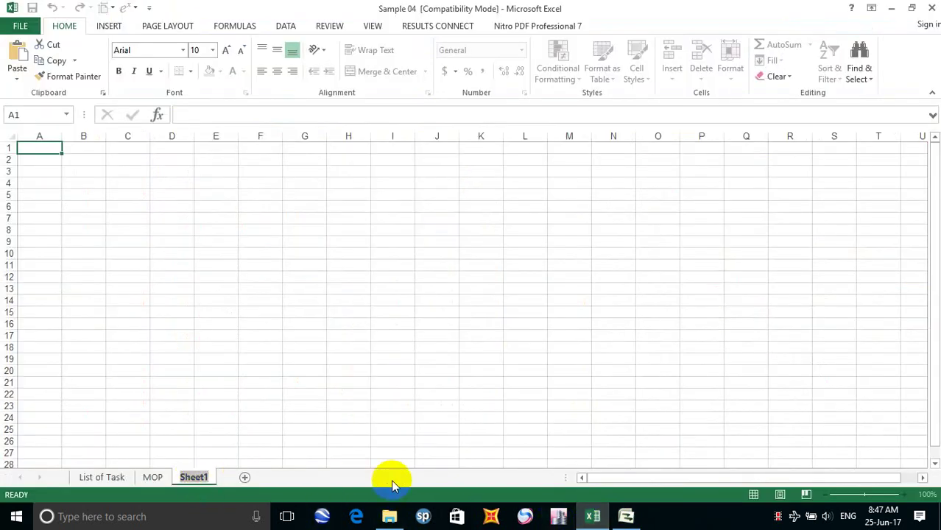
text(P)
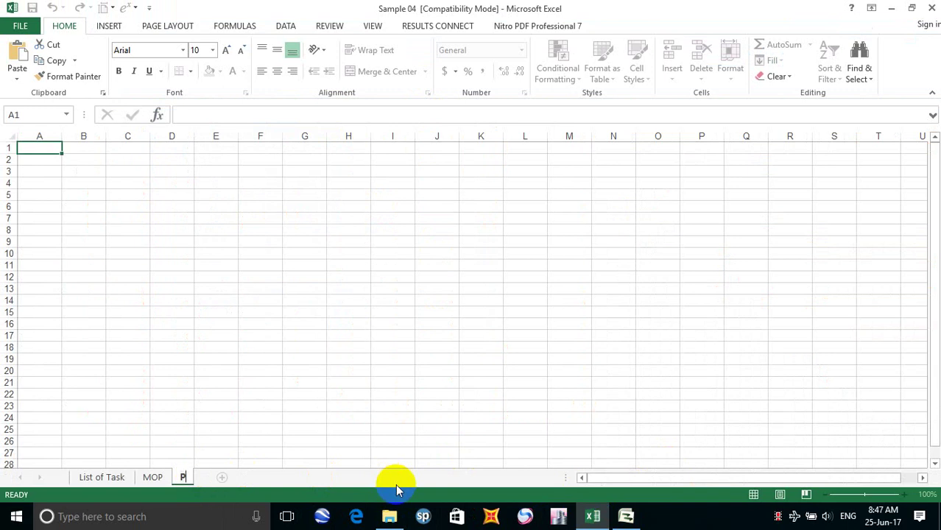
text(rogre)
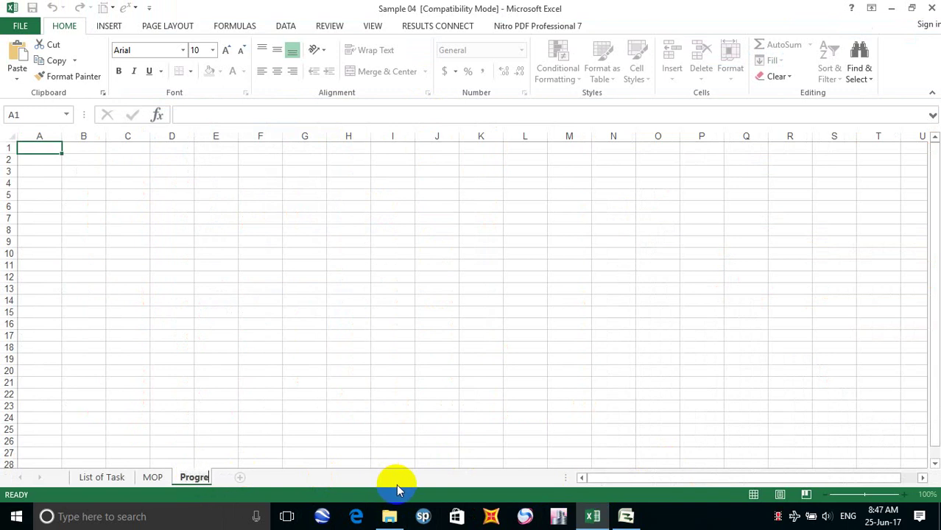
text(ssing)
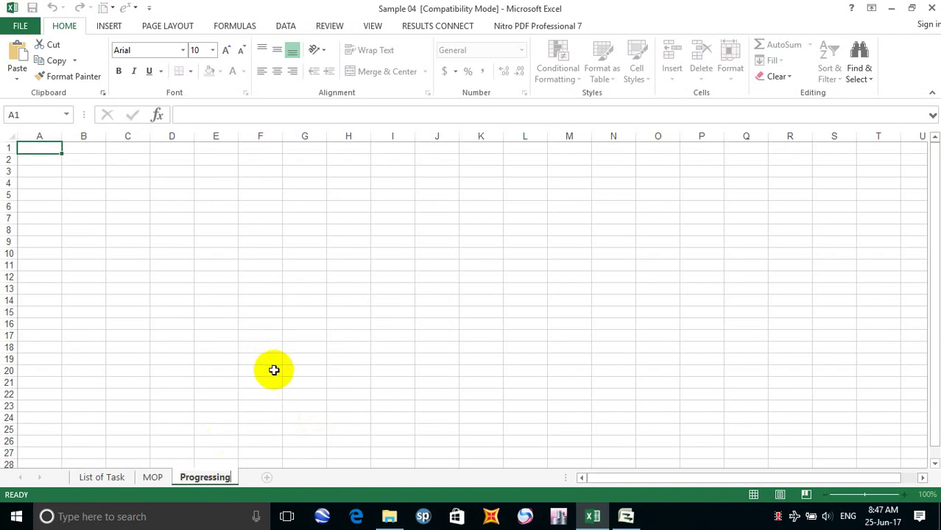
click(269, 372)
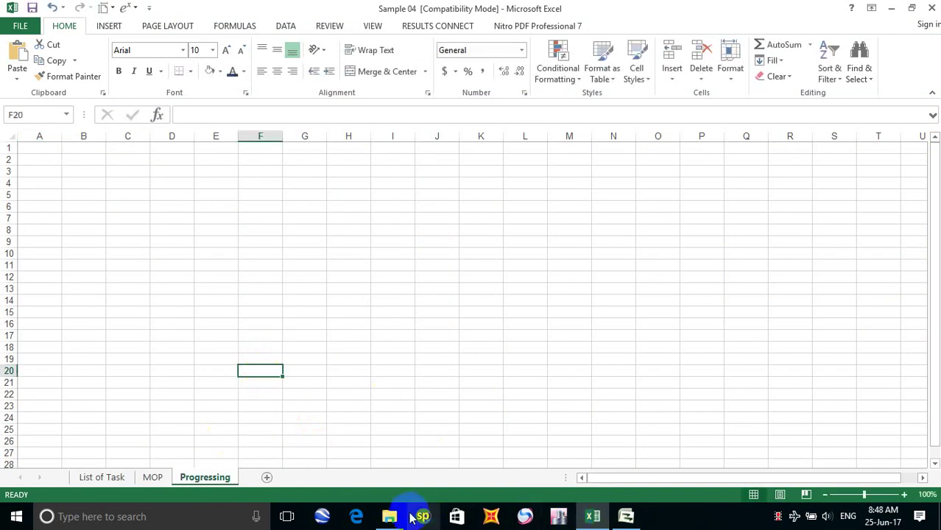
Step: Switch to File Explorer and open the workbook Sample 02 19-03-17 from the Simple 2 folder inside CPM
click(389, 515)
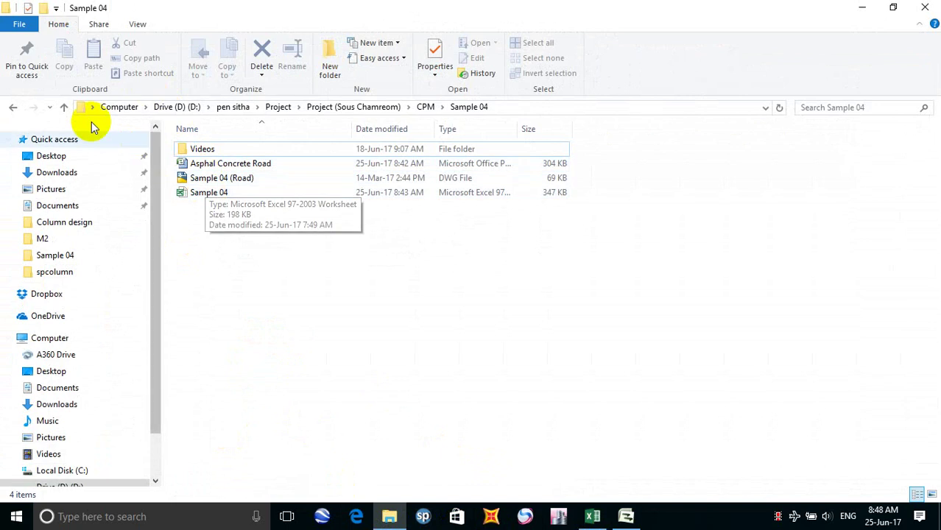
click(13, 107)
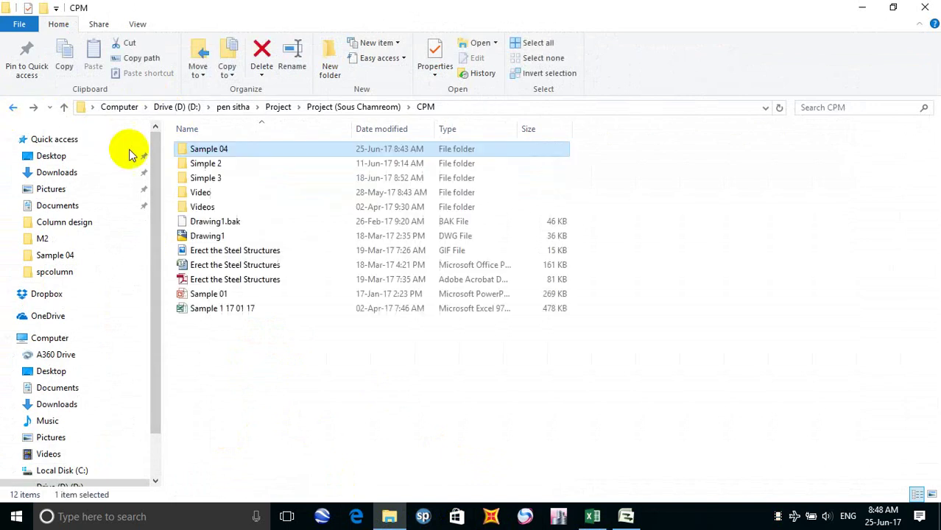
click(225, 177)
click(225, 177)
click(229, 177)
key(Return)
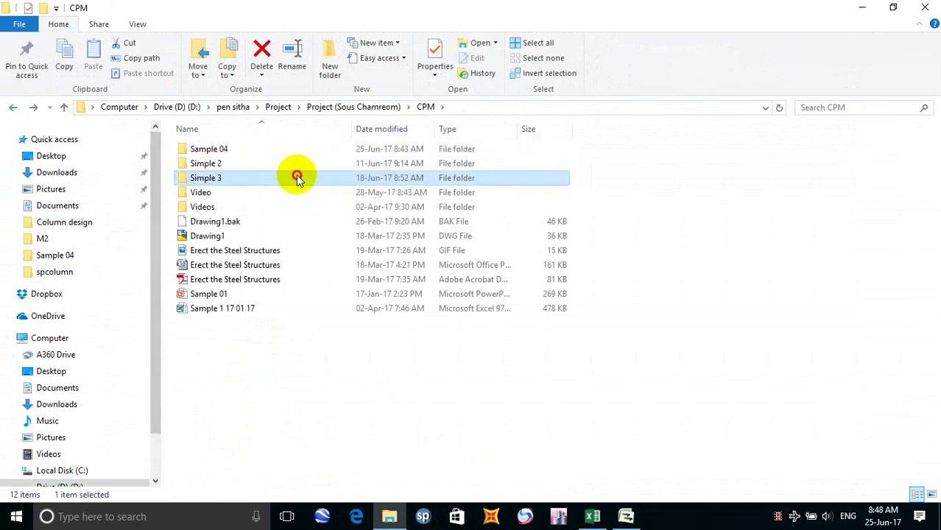
double_click(295, 177)
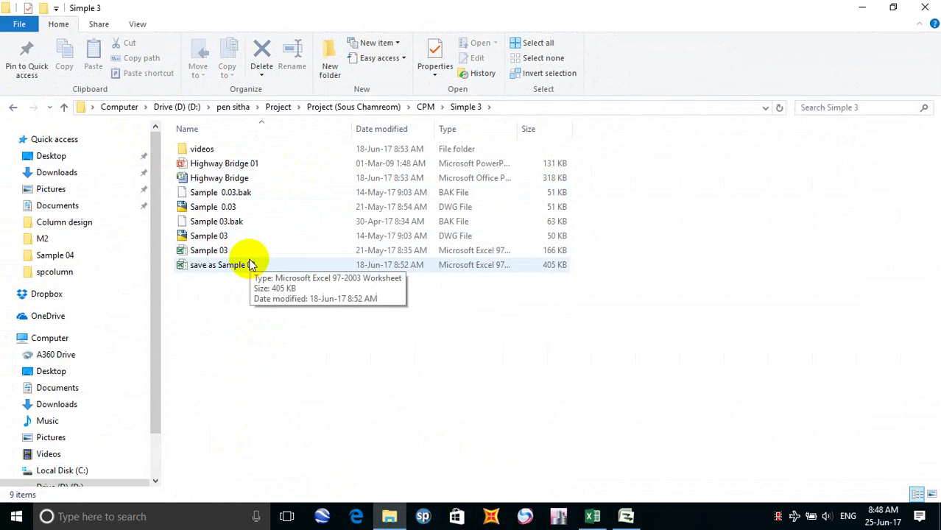
click(15, 108)
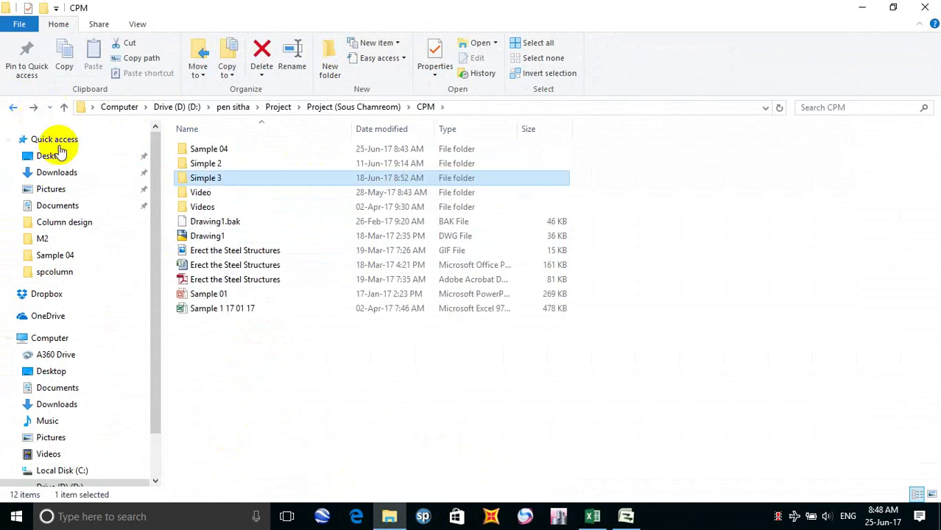
double_click(247, 165)
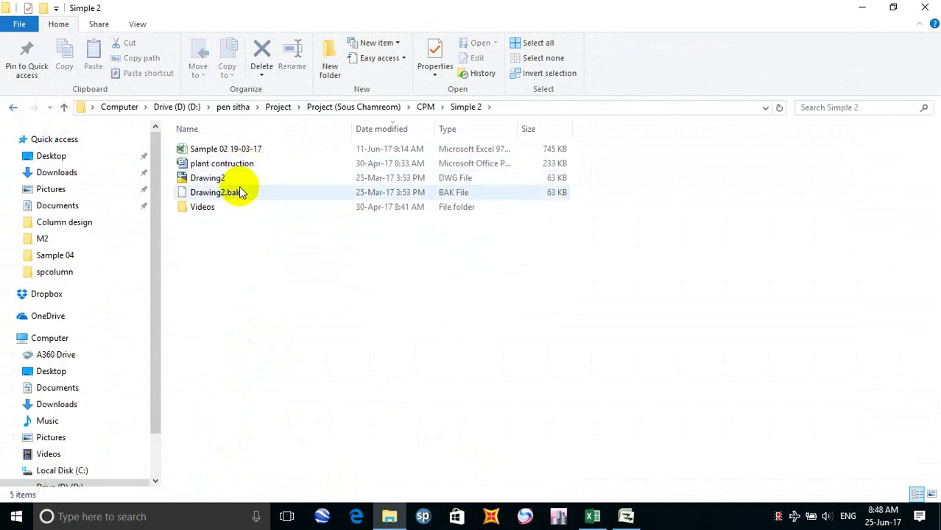
double_click(265, 150)
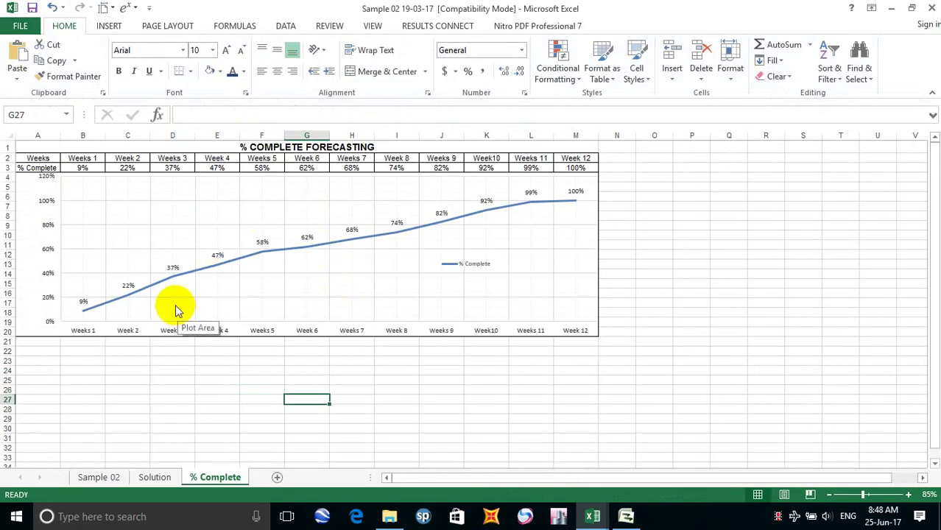
Step: Copy rows 1 to 20 of the % Complete sheet, including the % COMPLETE FORECASTING table and its line chart
click(17, 160)
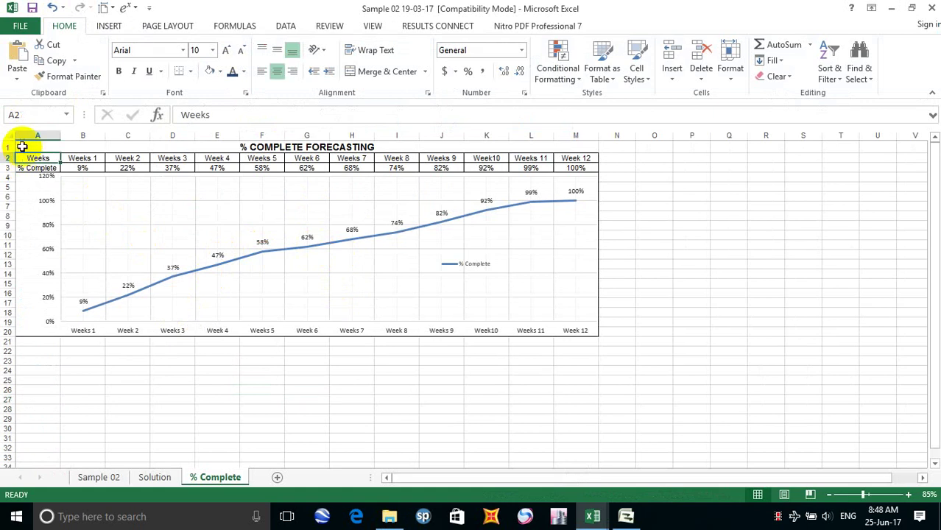
drag(20, 144, 268, 333)
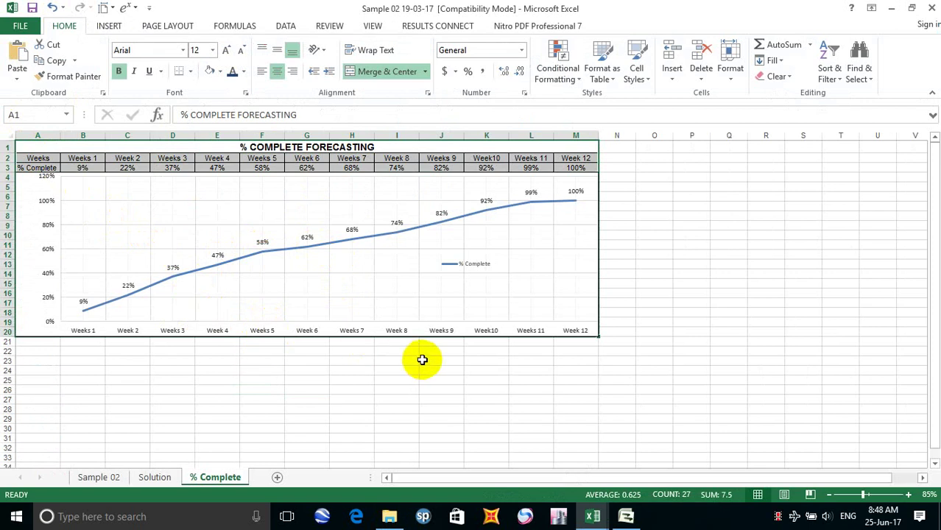
key(ctrl+c)
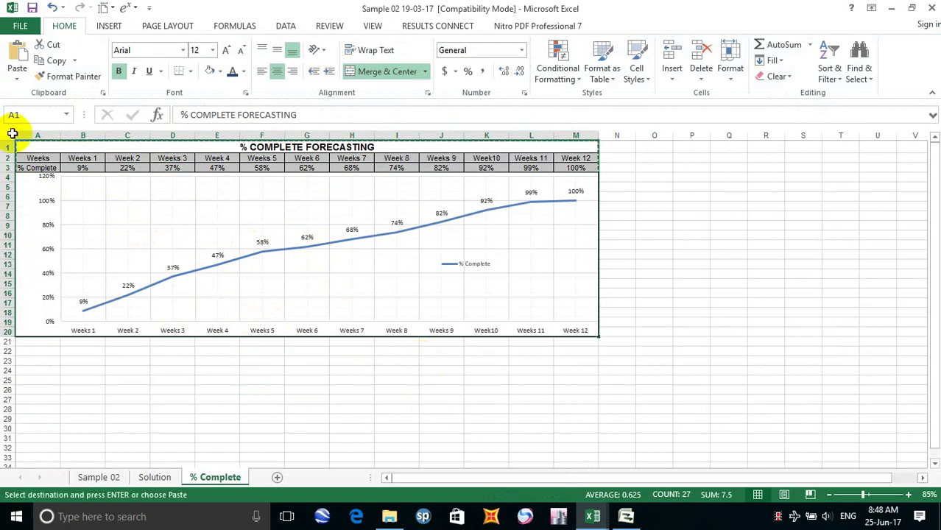
drag(7, 147, 7, 330)
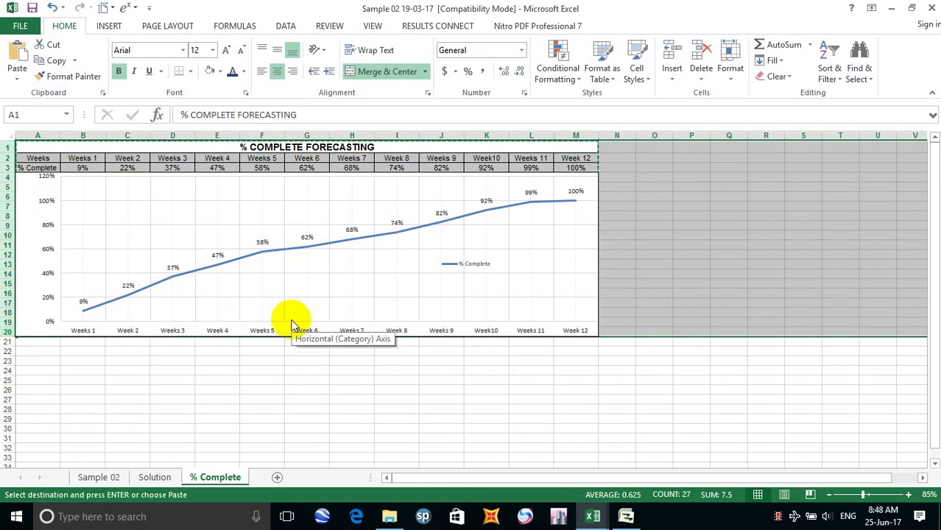
key(ctrl+c)
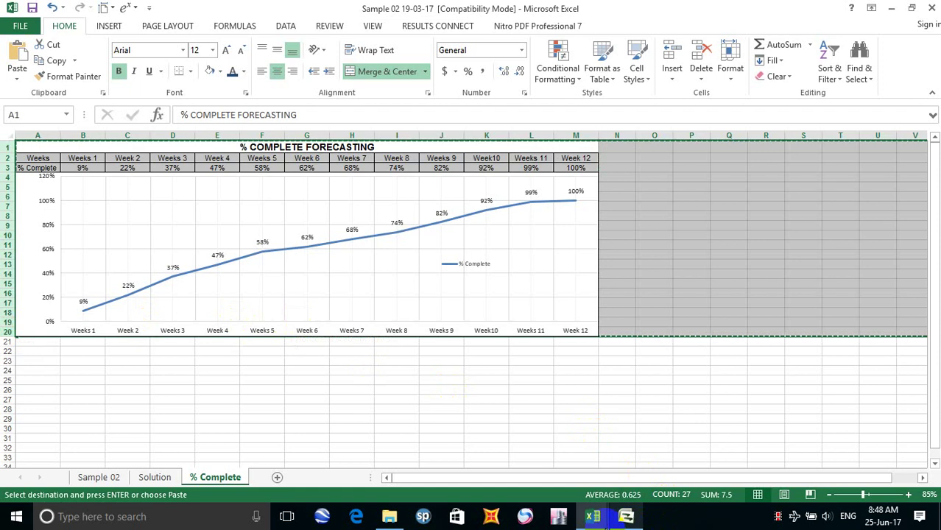
Step: Paste the copied forecasting table and chart at cell A1 of the Progressing sheet in the Sample 04 workbook
click(598, 519)
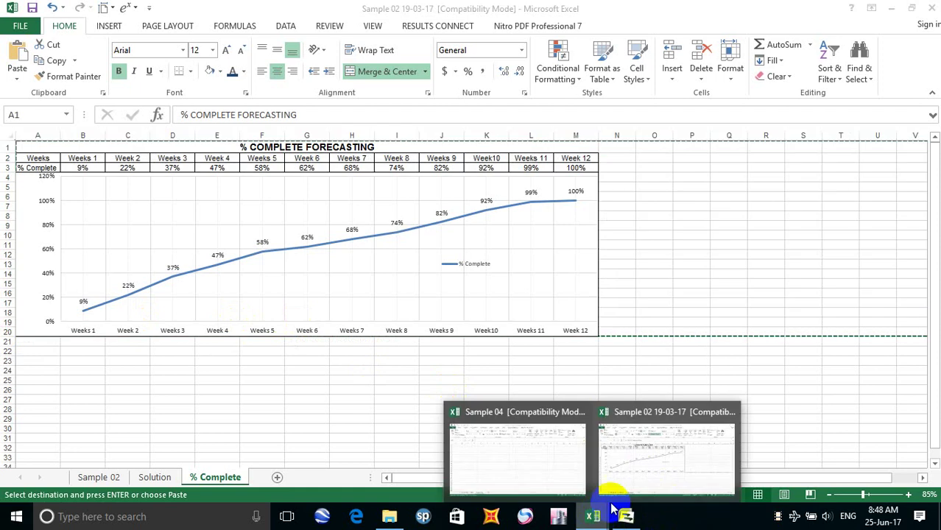
click(534, 456)
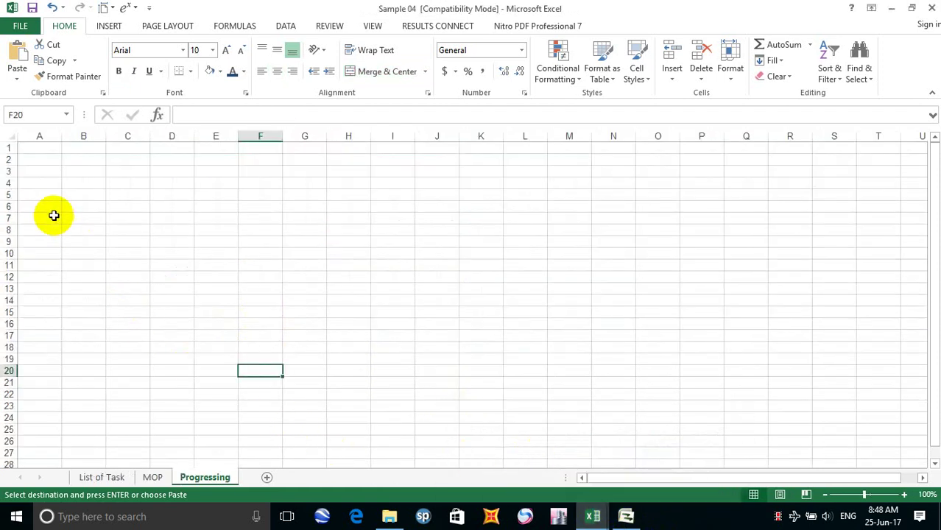
click(47, 150)
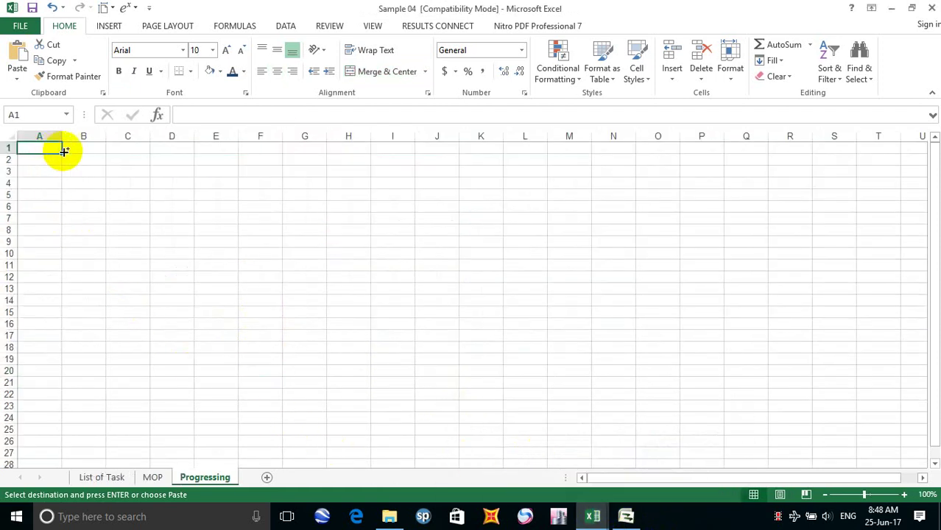
key(ctrl+v)
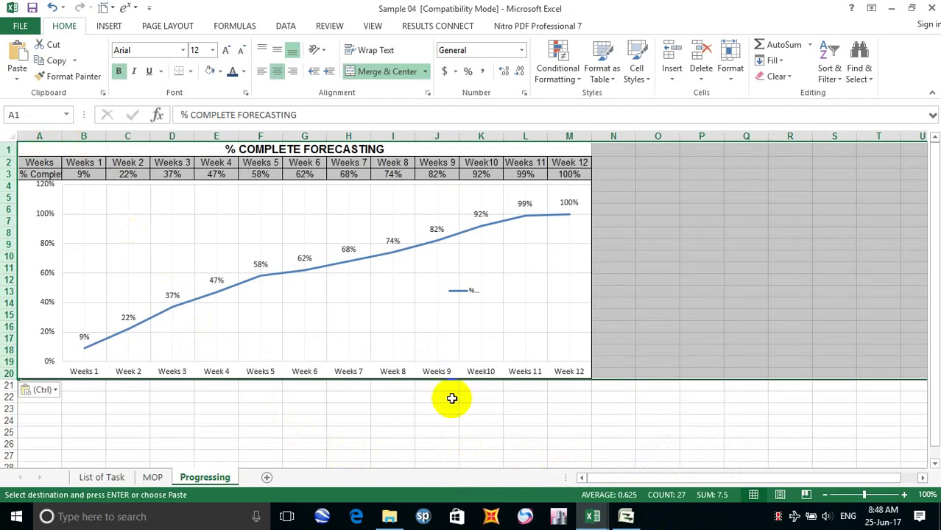
click(451, 398)
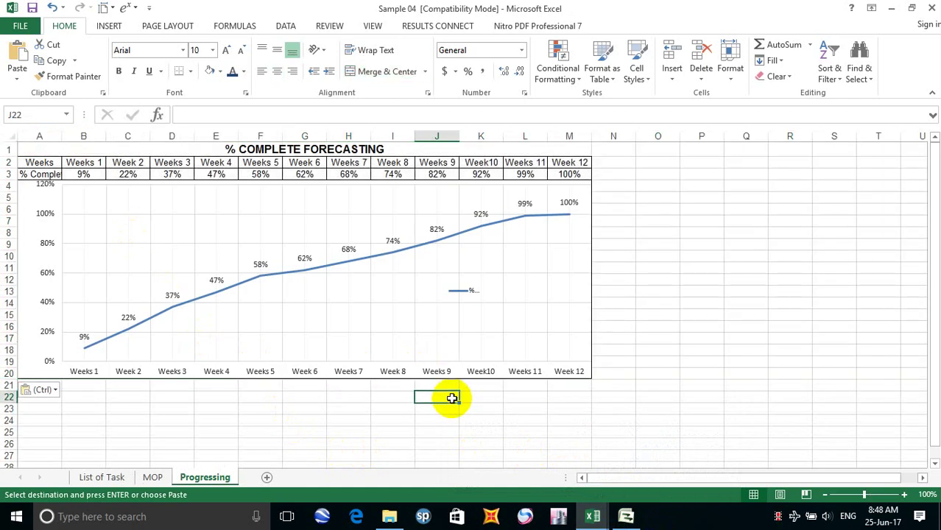
click(45, 434)
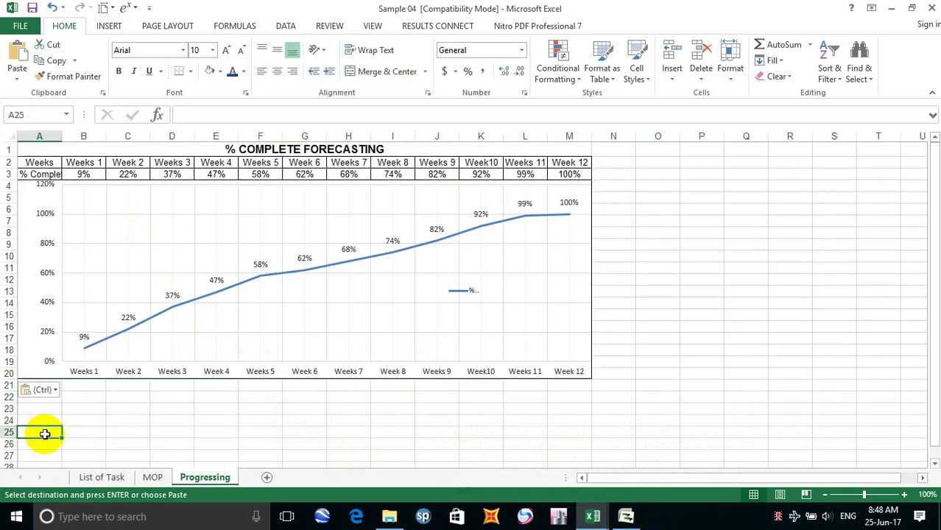
click(124, 405)
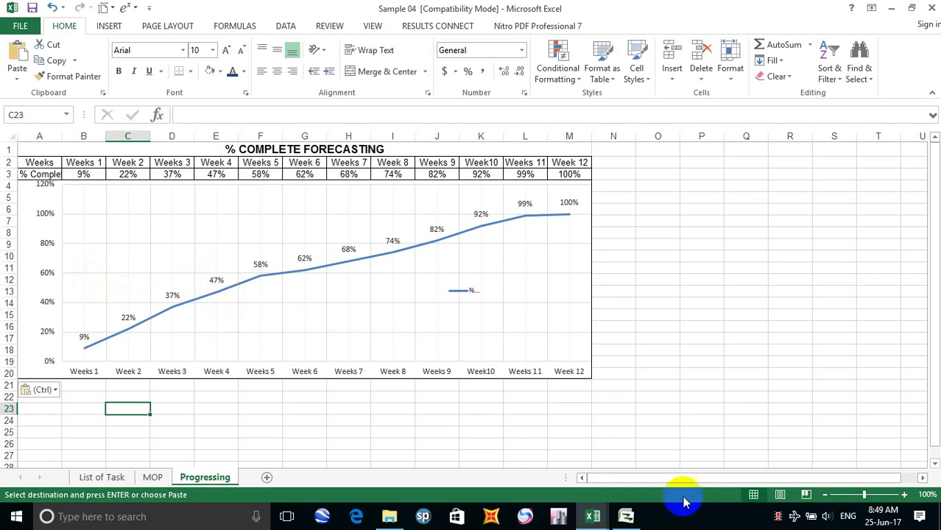
Step: Close the Sample 02 19-03-17 workbook without keeping the copied data on the clipboard, and return to the Progressing sheet of Sample 04
mouse_move(626, 519)
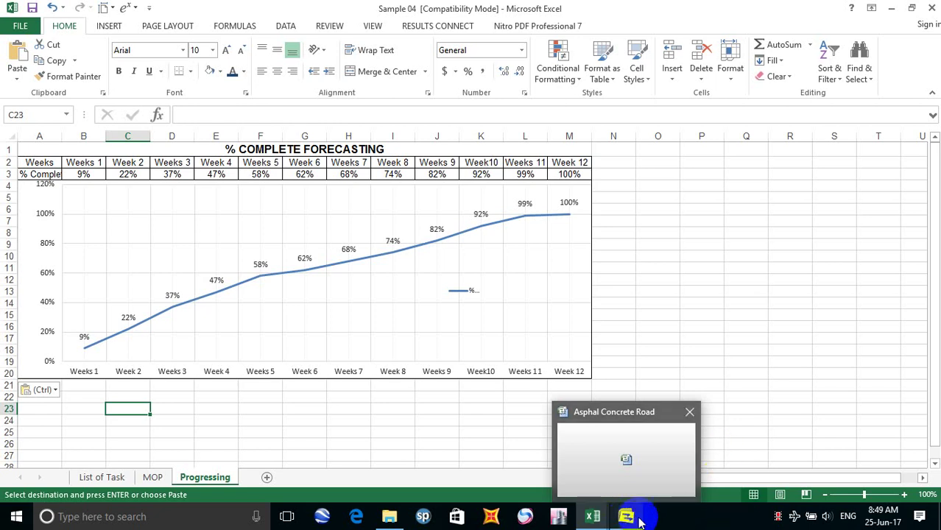
click(626, 518)
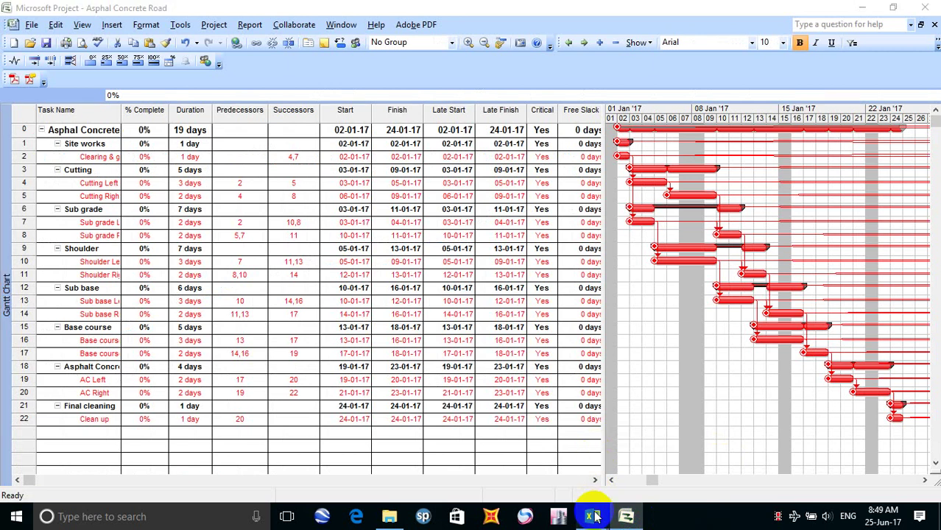
mouse_move(595, 514)
mouse_move(515, 453)
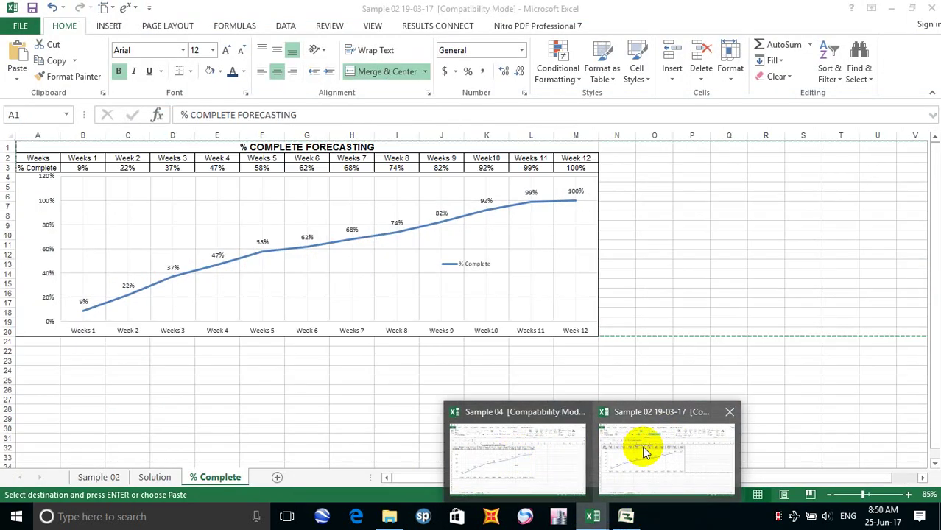
click(643, 446)
click(531, 448)
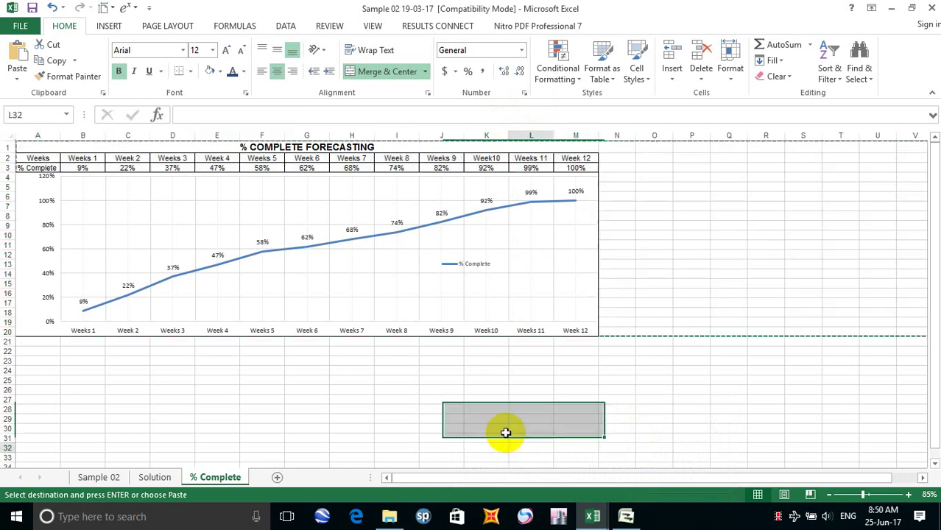
click(932, 10)
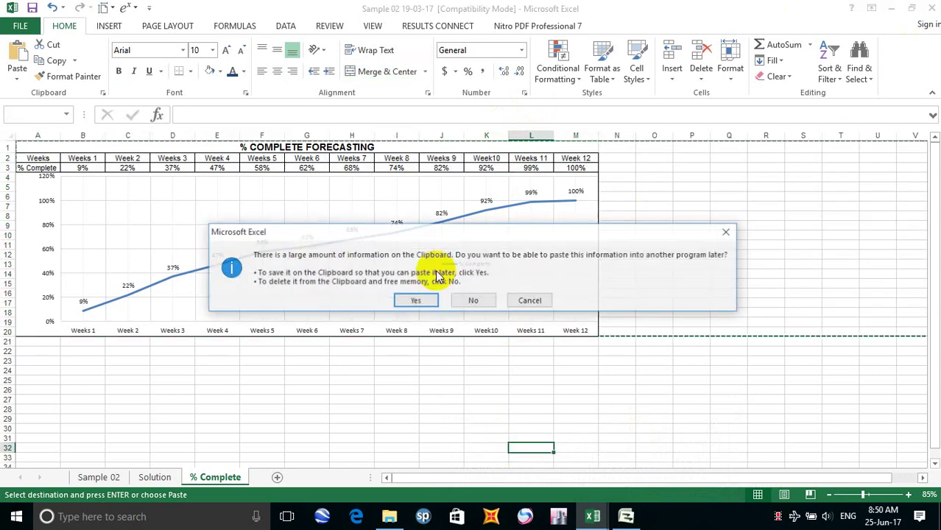
click(475, 300)
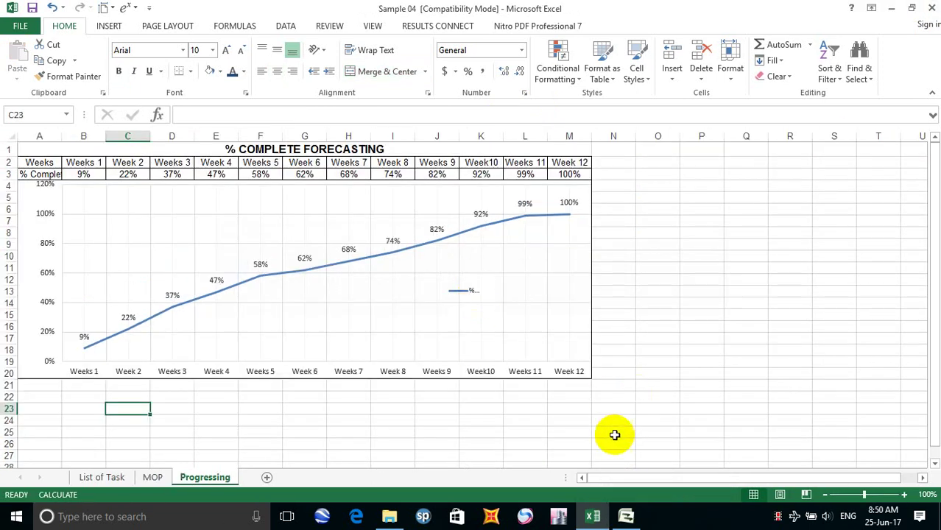
click(613, 434)
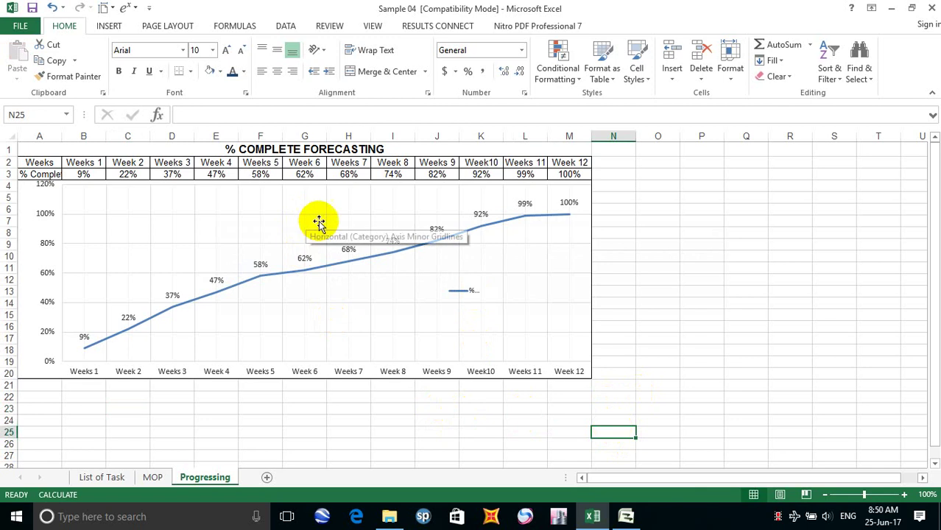
click(217, 410)
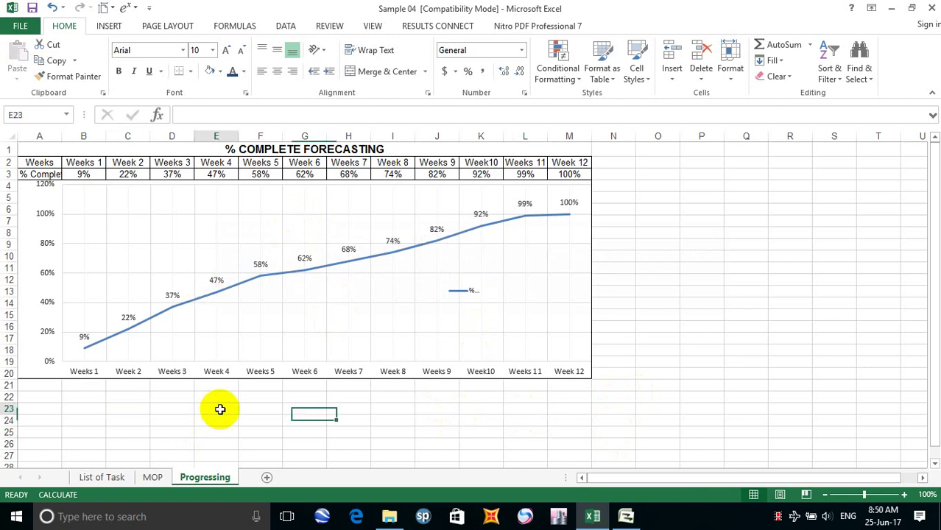
Step: Switch to the Asphal Concrete Road plan in Microsoft Project and update the entire project's work as complete through 03-06-17
click(625, 516)
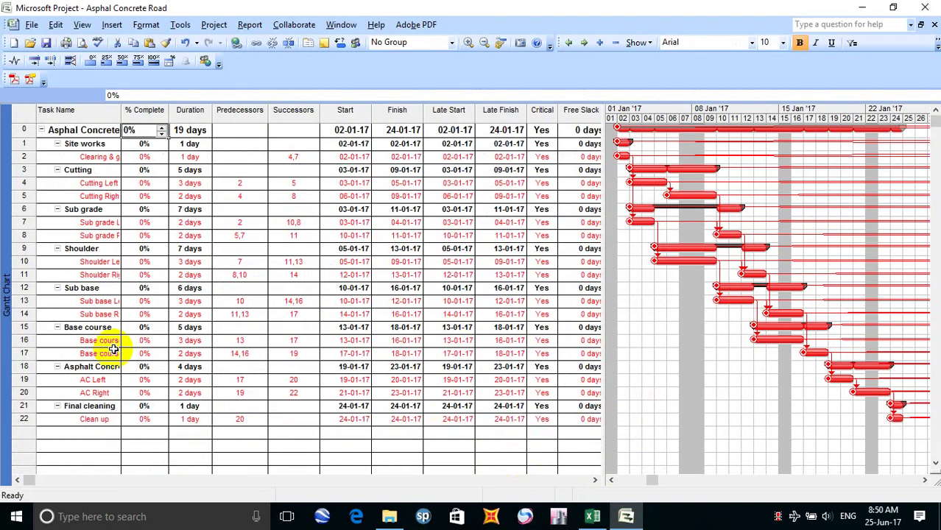
click(146, 25)
click(180, 25)
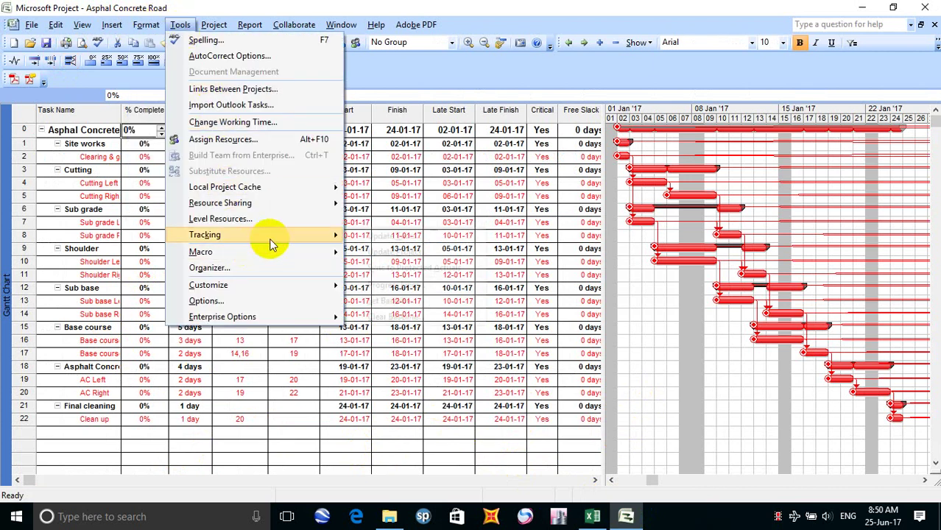
mouse_move(267, 237)
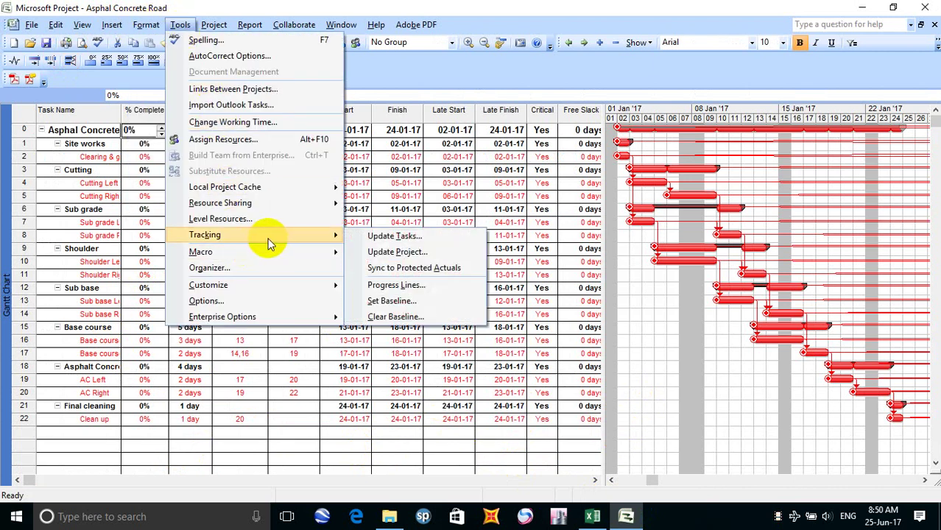
click(412, 253)
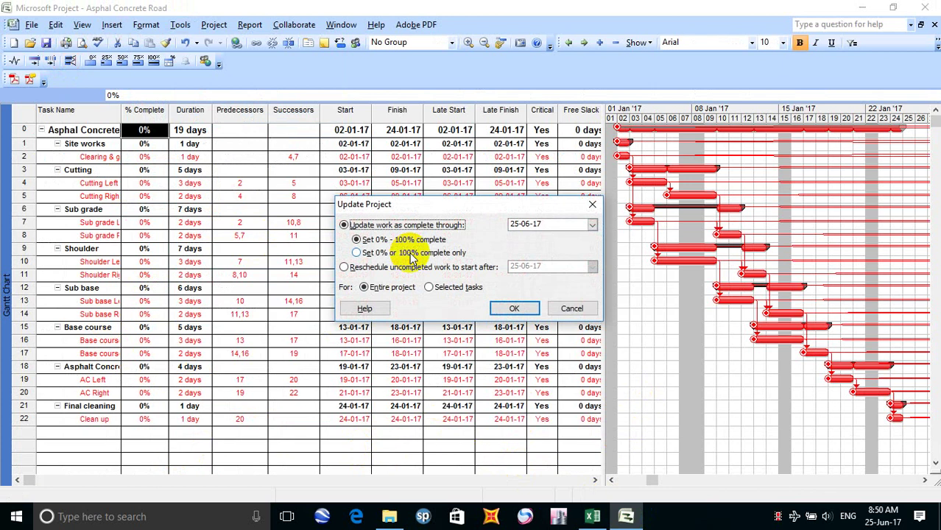
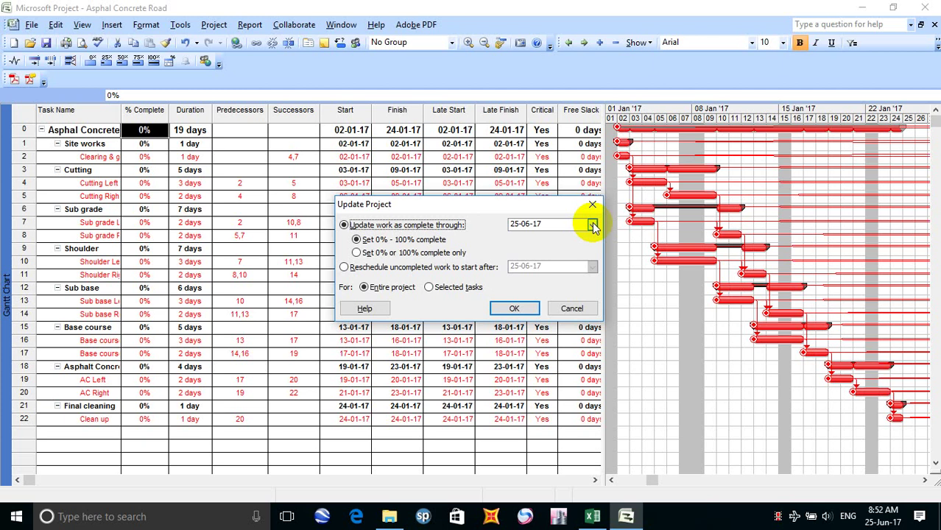
click(593, 227)
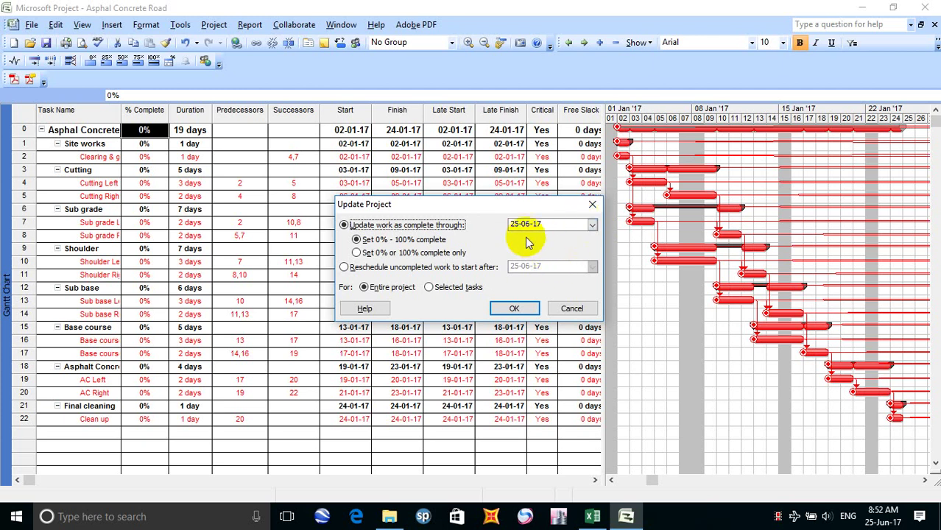
click(593, 227)
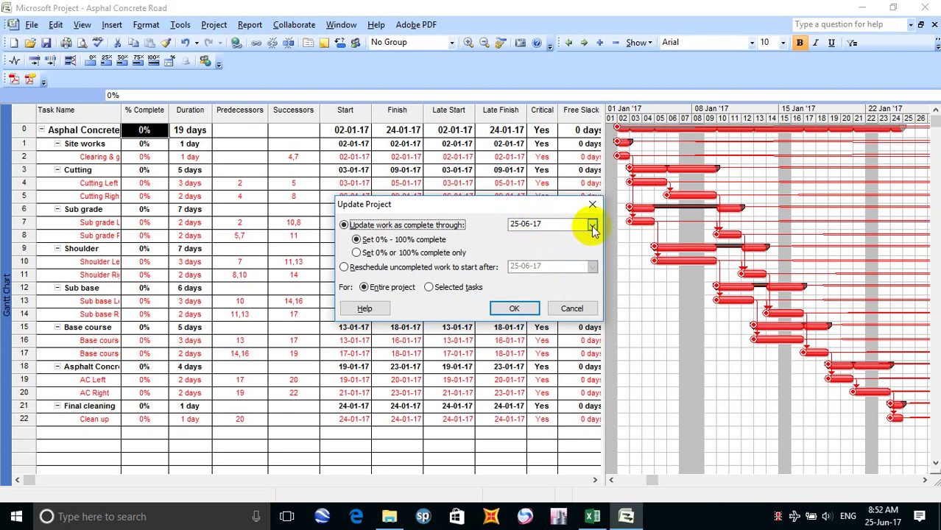
click(593, 227)
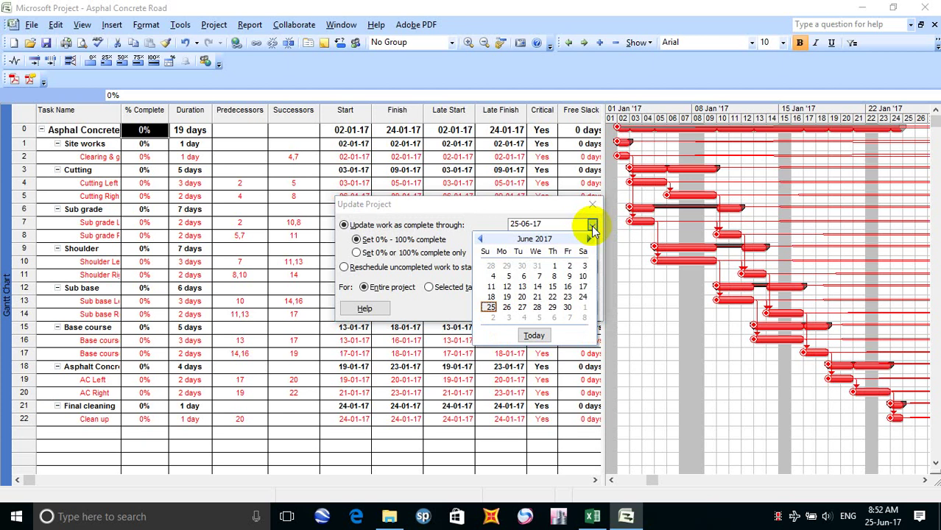
click(584, 267)
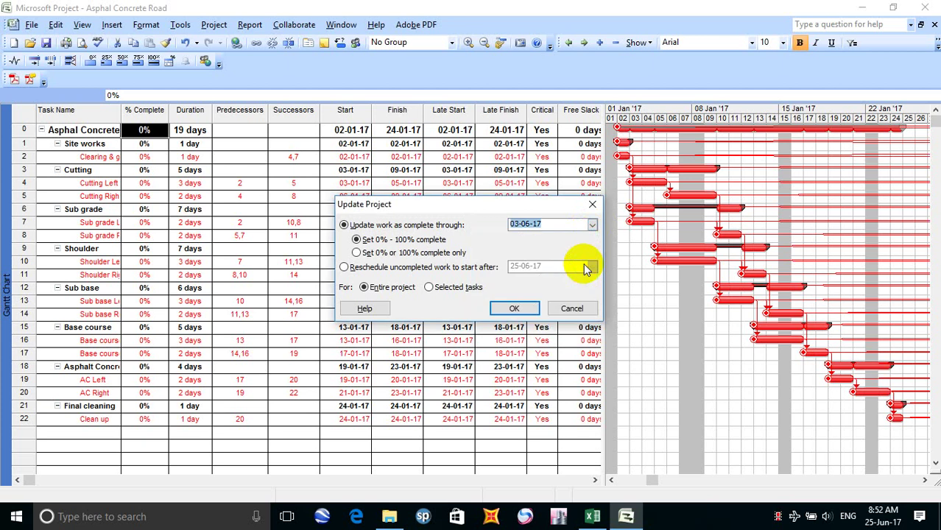
click(510, 308)
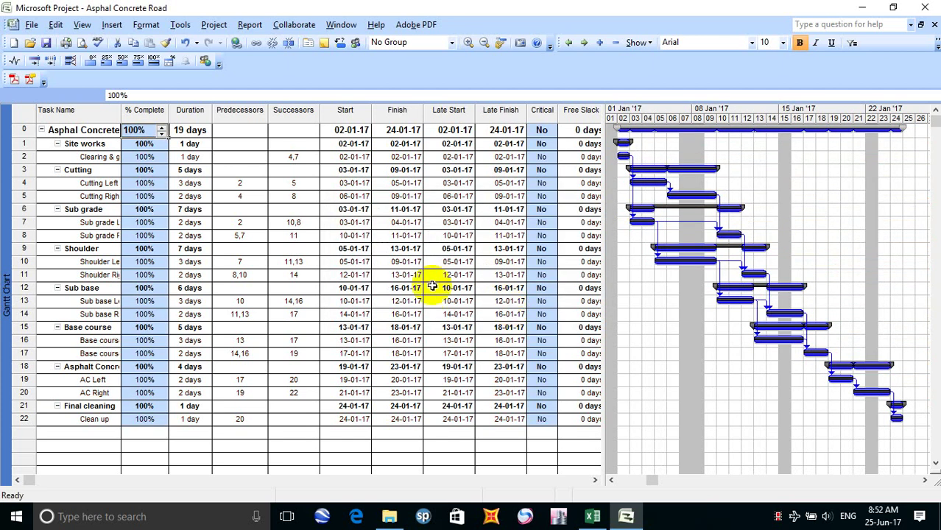
Step: Update the entire project's work as complete through 07-01-17, using the 0% - 100% complete option
click(181, 27)
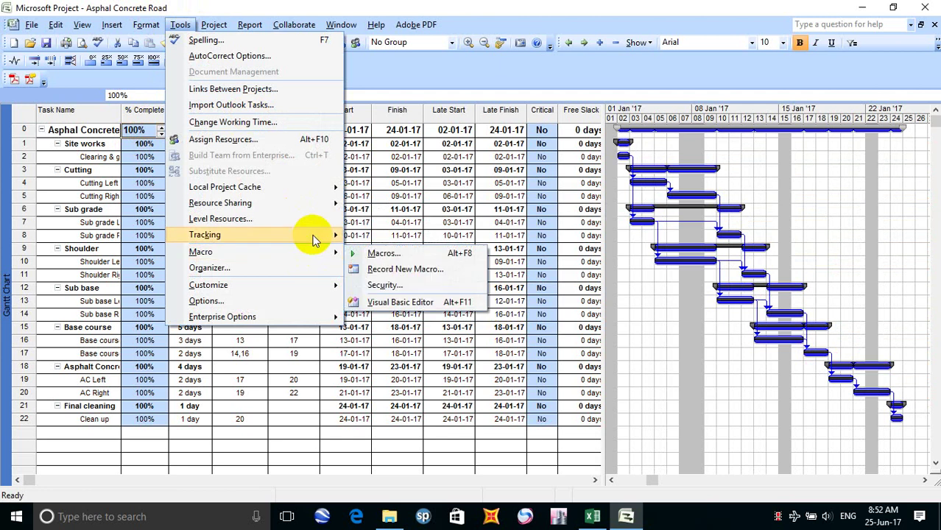
mouse_move(333, 240)
click(397, 252)
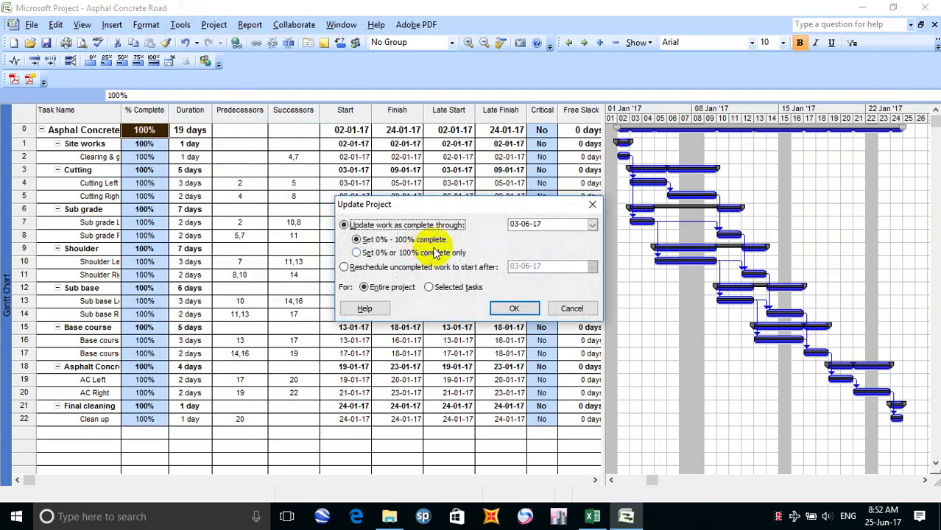
click(592, 225)
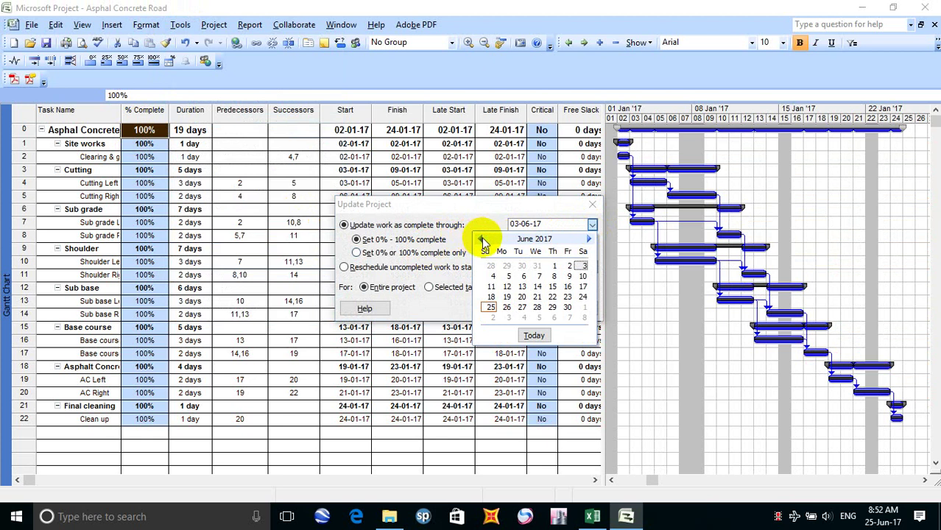
click(480, 239)
click(481, 239)
click(480, 239)
click(481, 239)
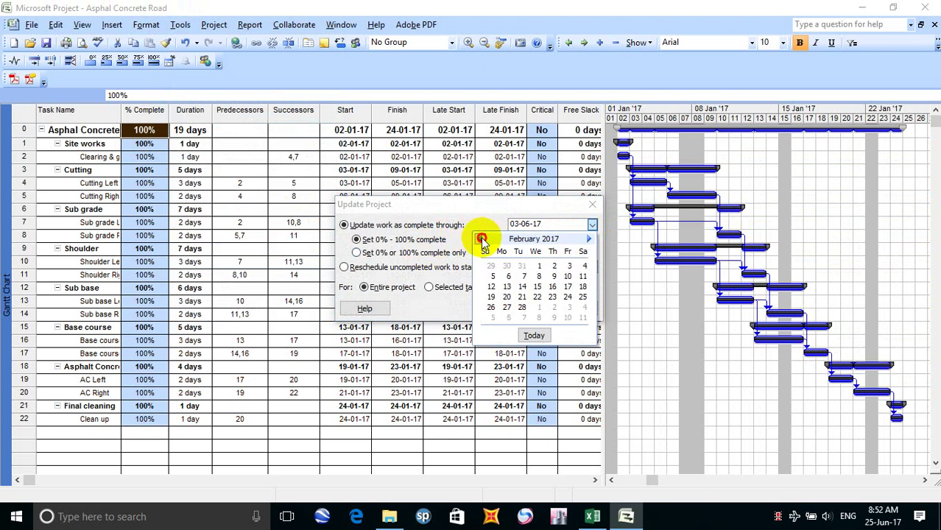
click(481, 239)
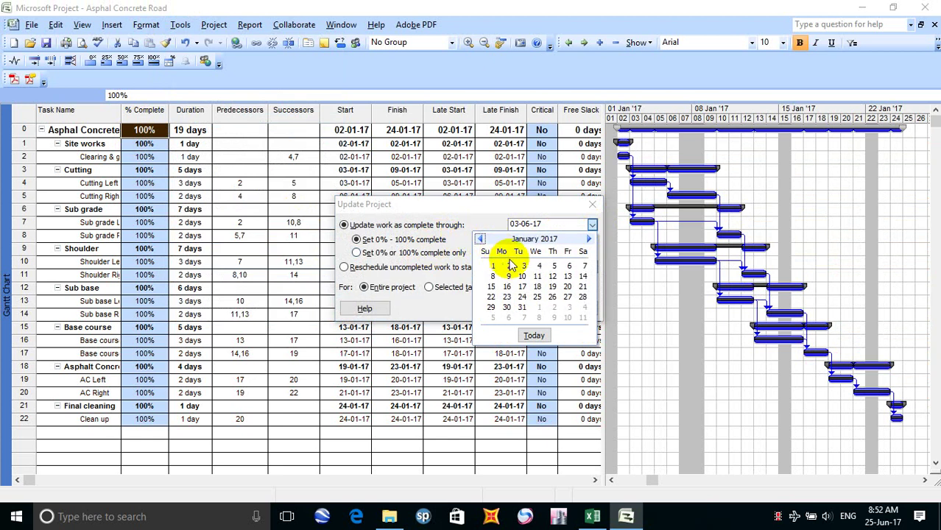
click(584, 266)
click(515, 308)
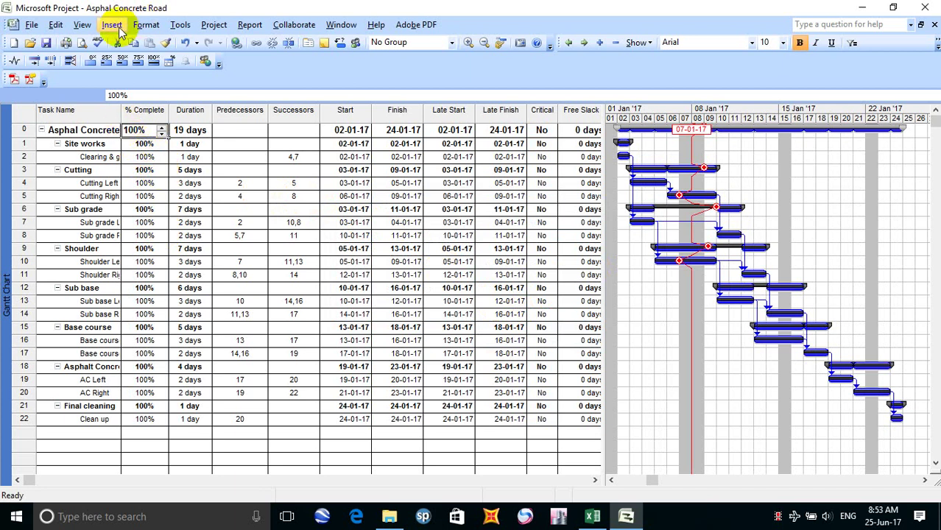
Step: Run the project update again for the entire project, setting work as complete through 01-01-17
click(181, 24)
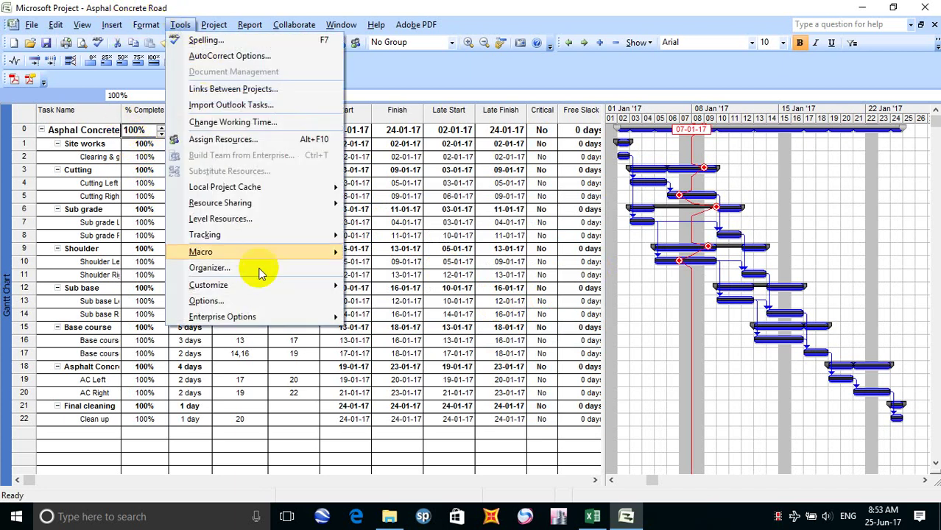
mouse_move(295, 234)
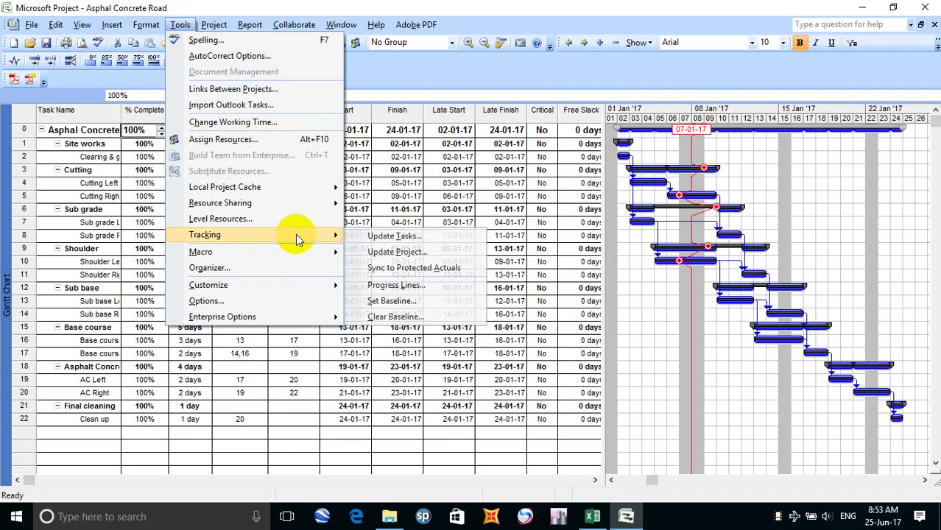
click(420, 252)
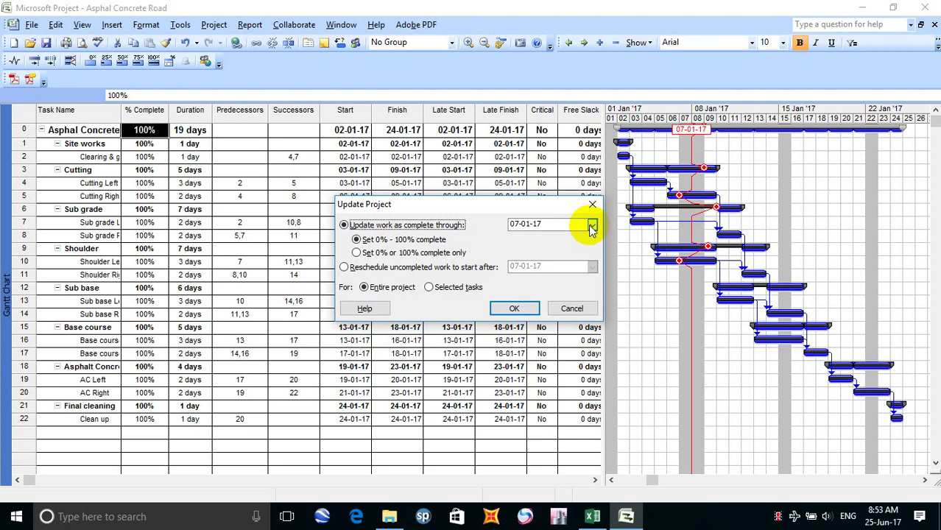
click(494, 204)
drag(493, 204, 416, 158)
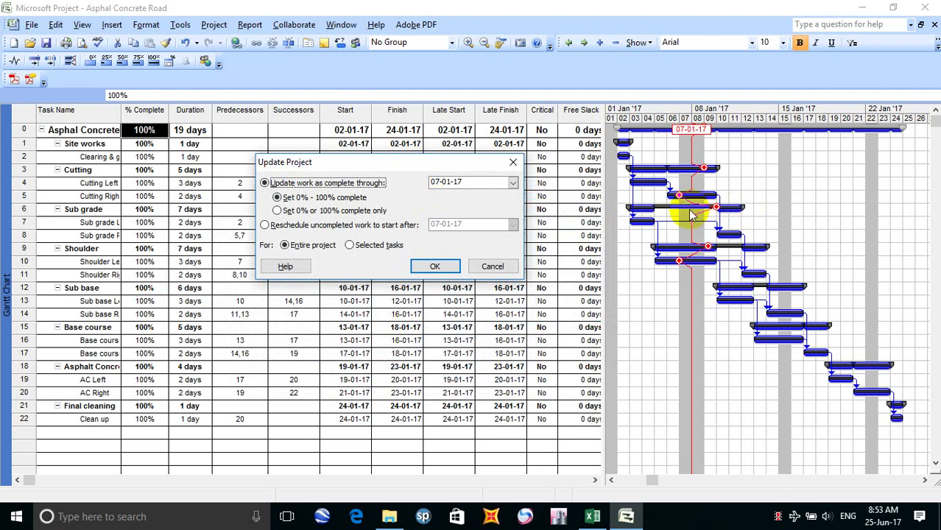
scroll(567, 202, down, 1)
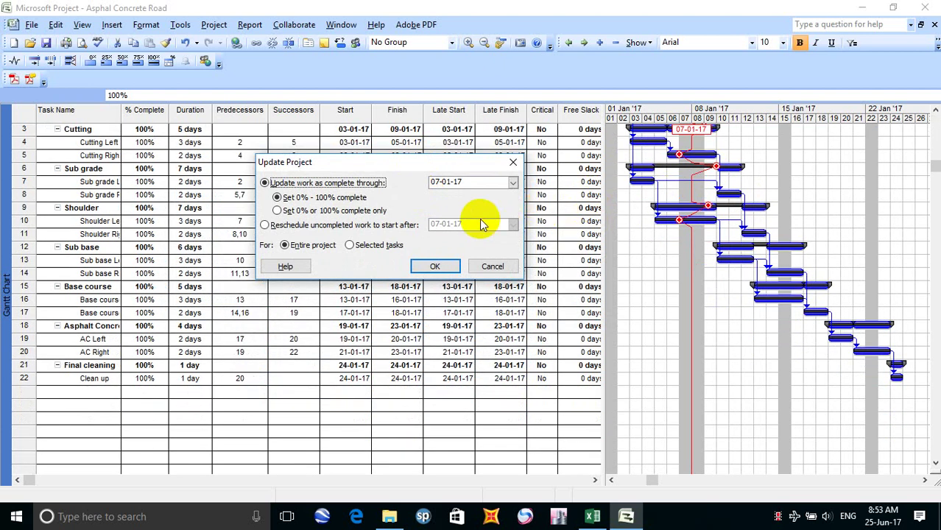
click(515, 184)
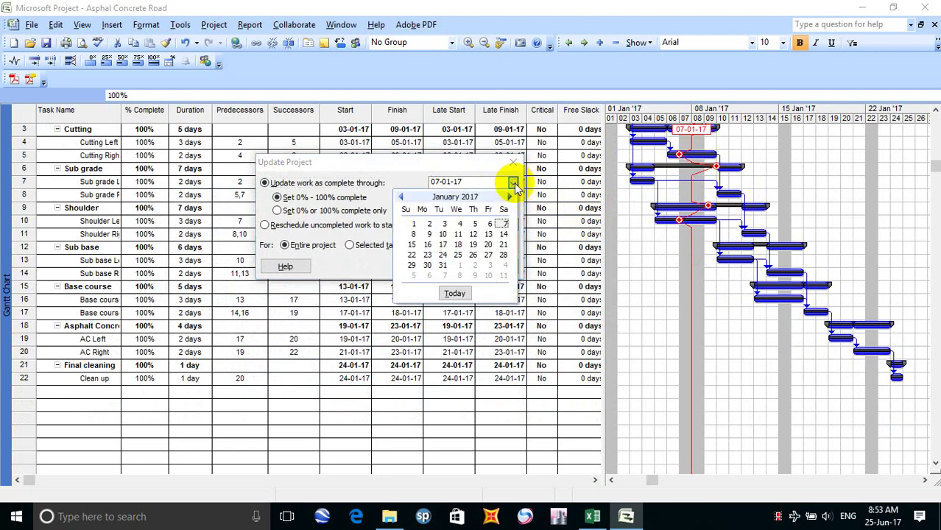
click(413, 224)
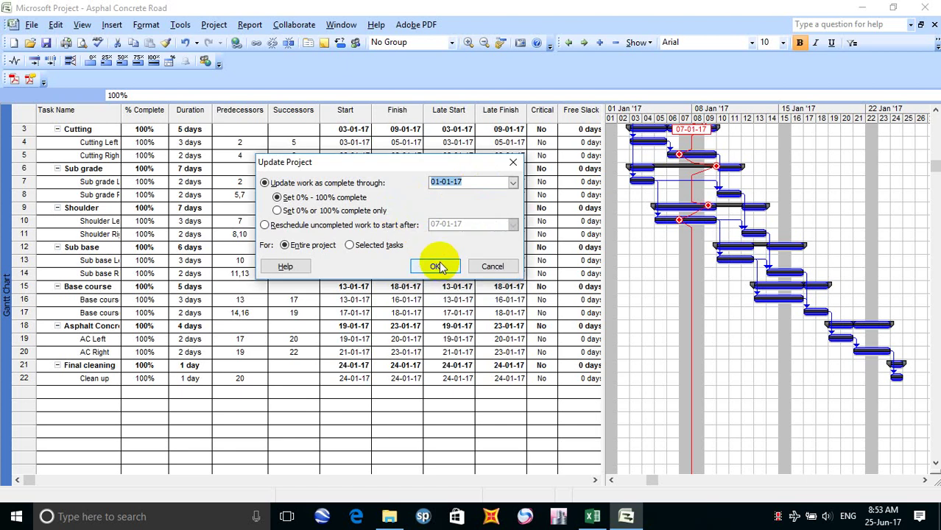
click(436, 267)
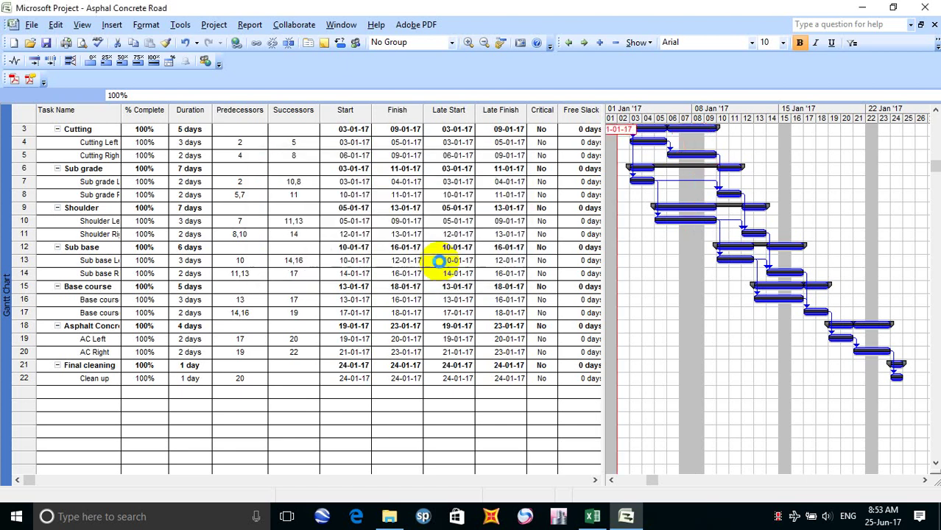
Step: Try updating the entire project's work as complete through 07-01-17, using the 0% - 100% complete option
click(180, 24)
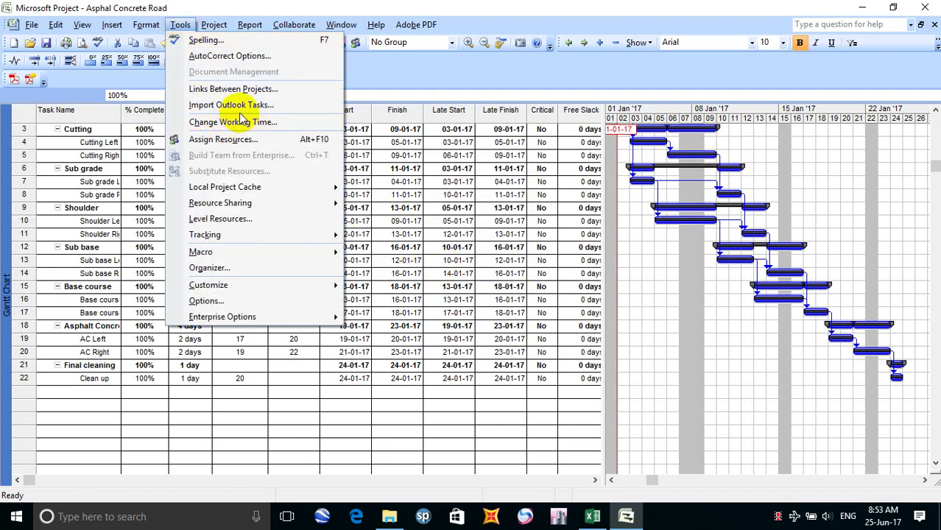
mouse_move(328, 234)
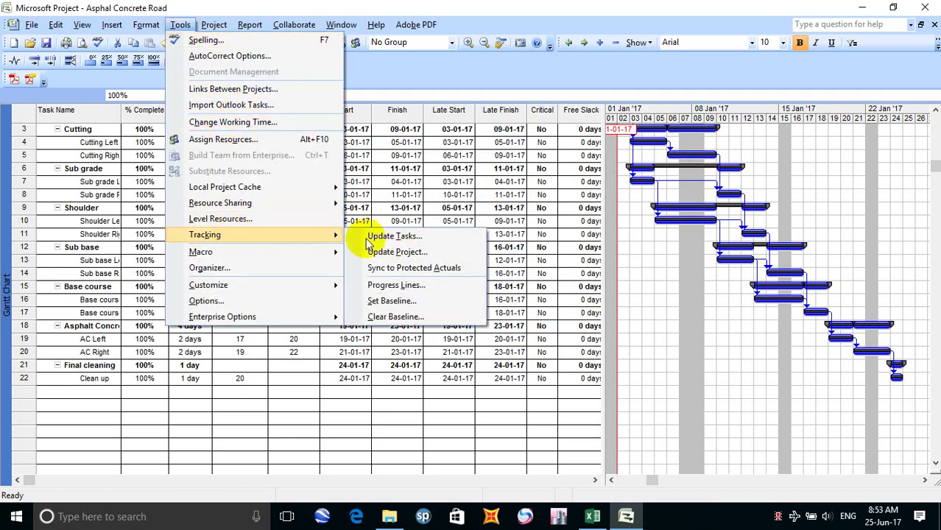
click(380, 251)
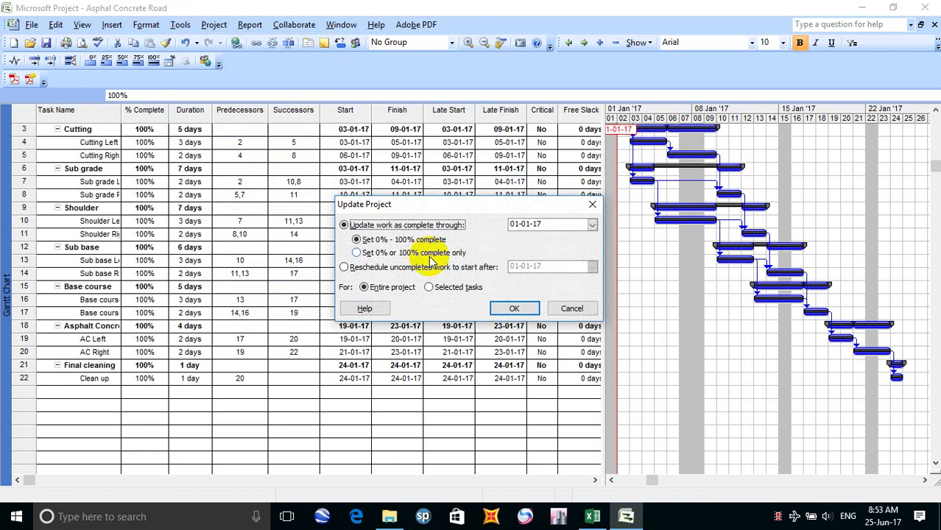
click(361, 225)
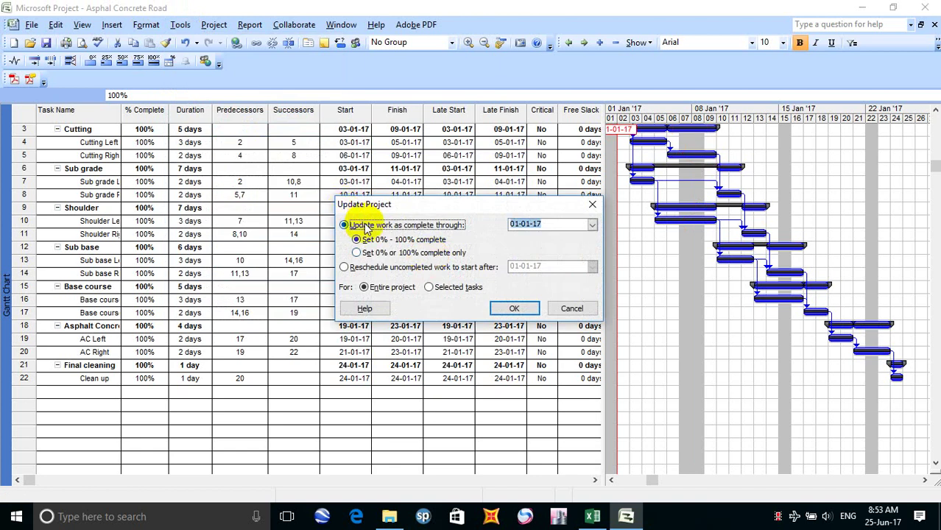
click(367, 243)
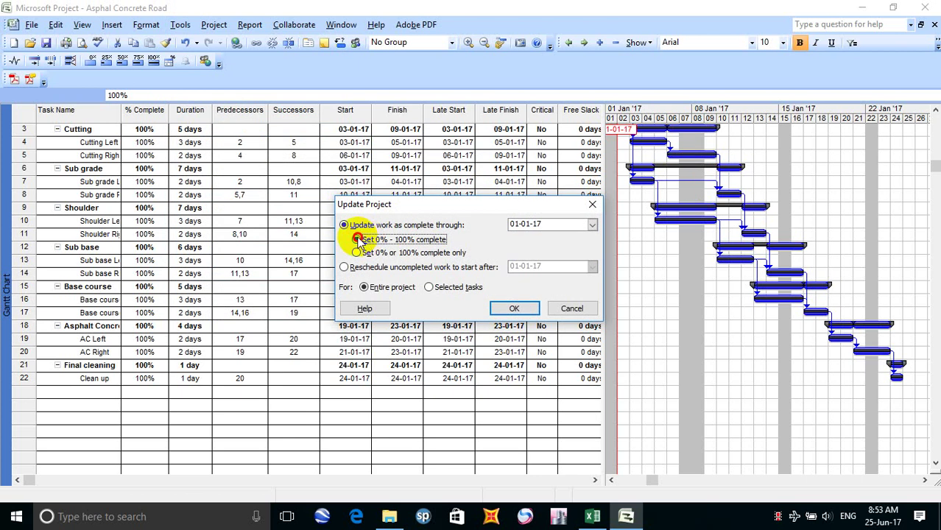
click(354, 253)
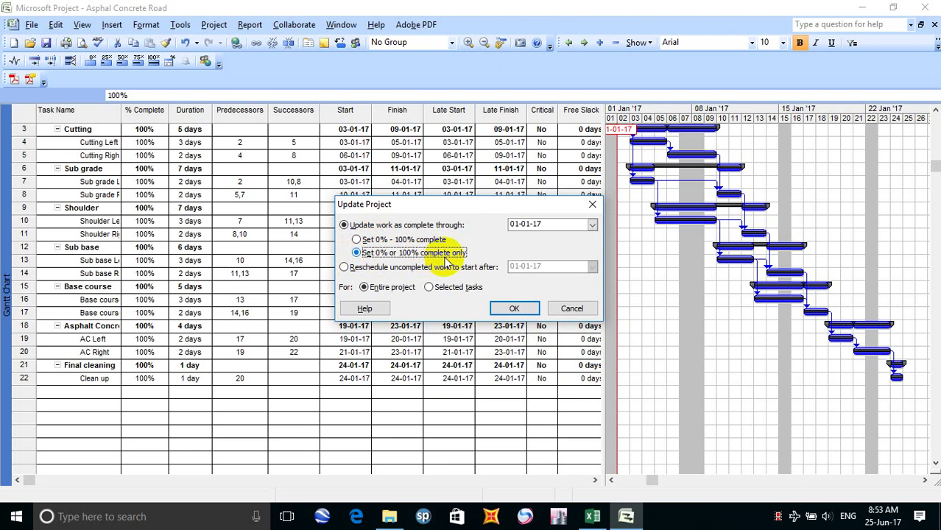
click(357, 240)
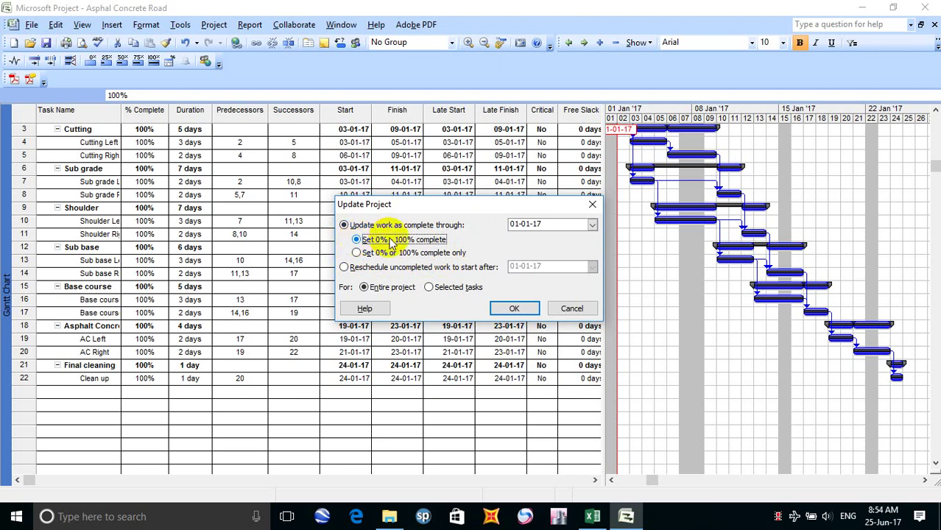
click(505, 314)
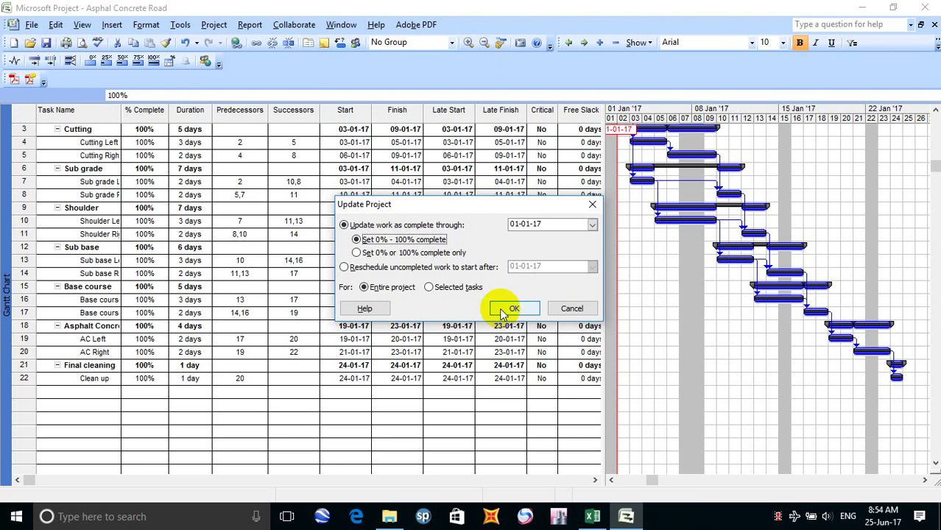
click(593, 226)
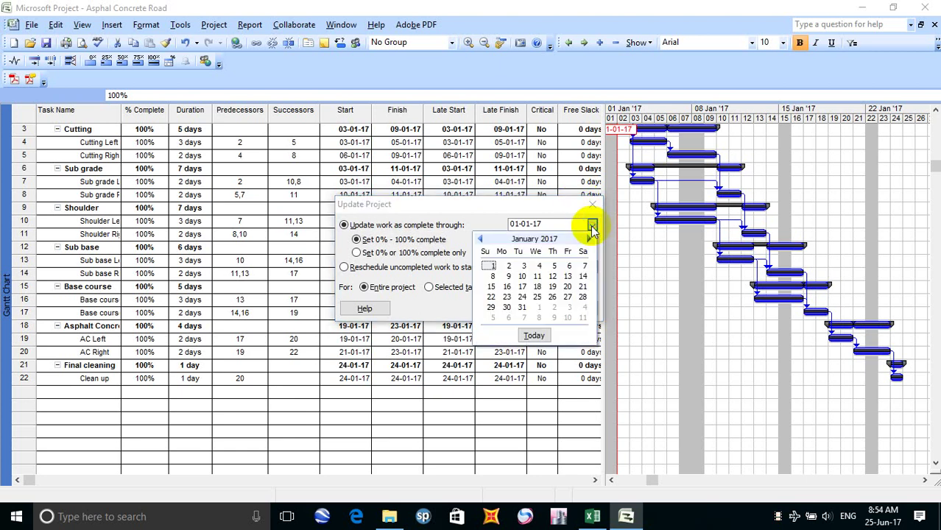
click(585, 266)
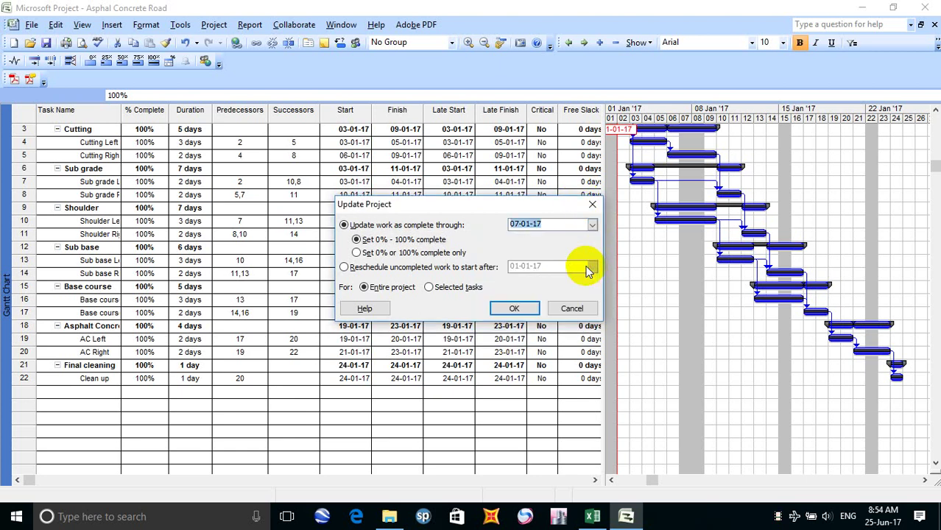
click(515, 309)
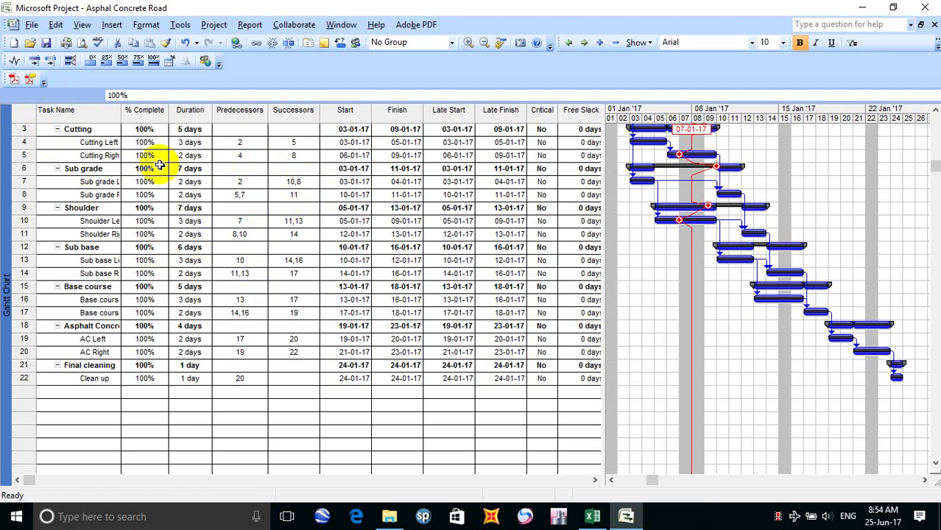
scroll(136, 146, up, 1)
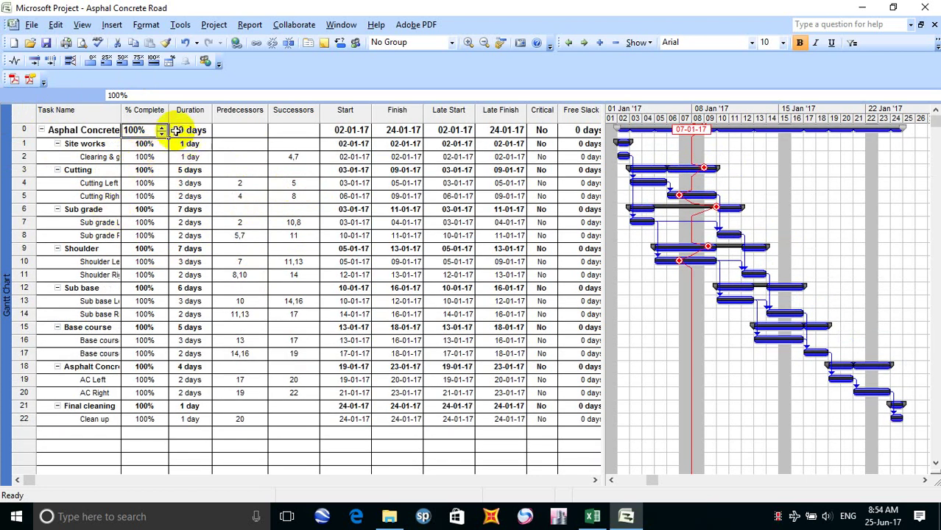
click(143, 209)
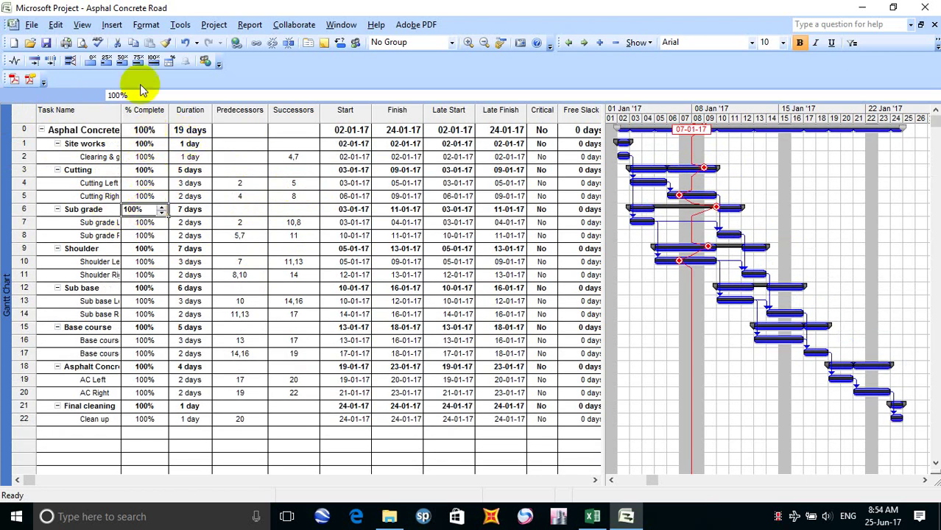
Step: Try updating the entire project's work as complete through 14-01-17, keeping the 0% - 100% complete option
click(191, 27)
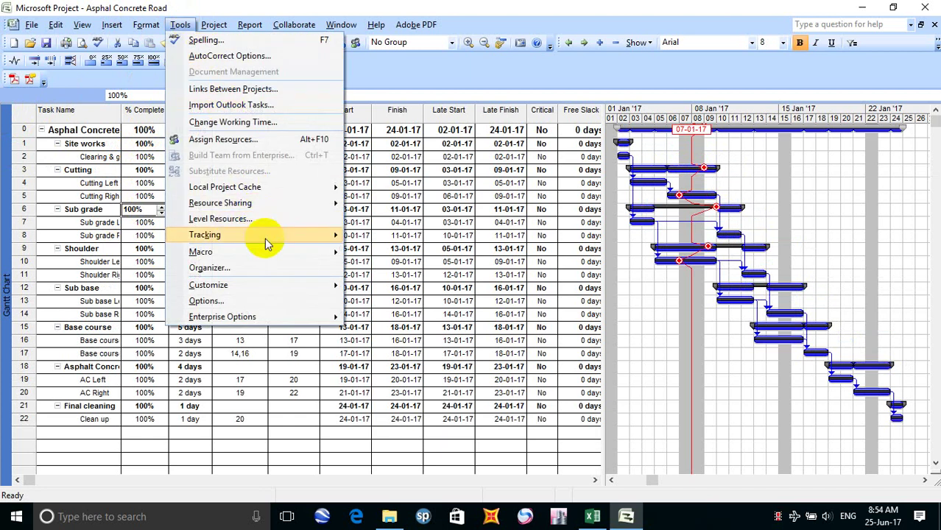
mouse_move(309, 234)
click(397, 252)
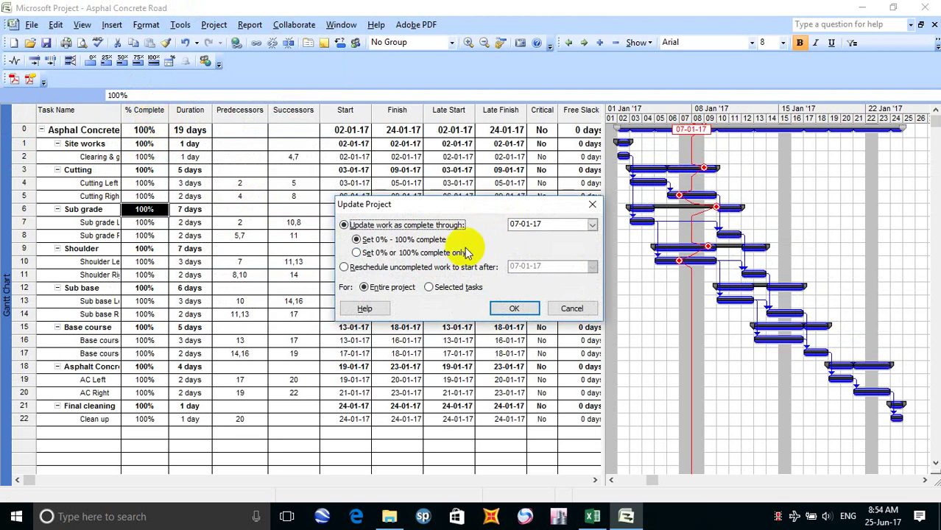
drag(474, 211, 391, 133)
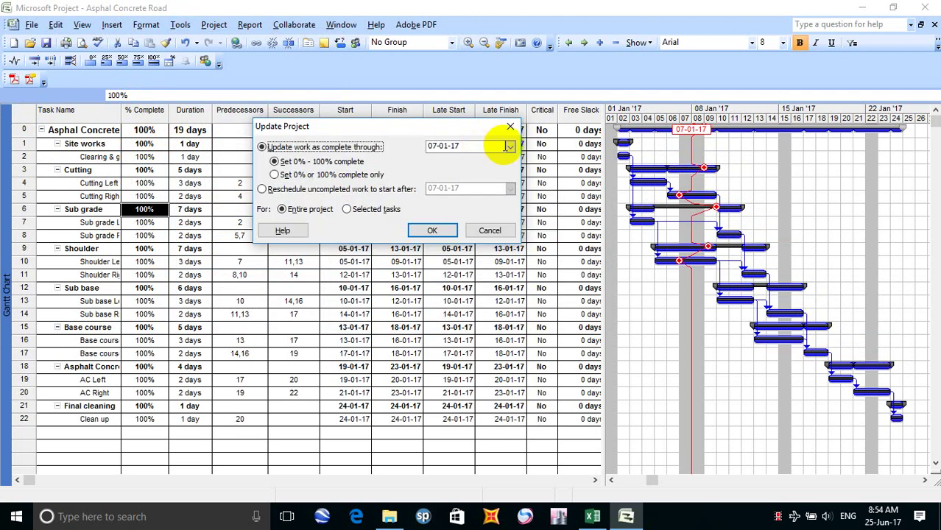
click(509, 148)
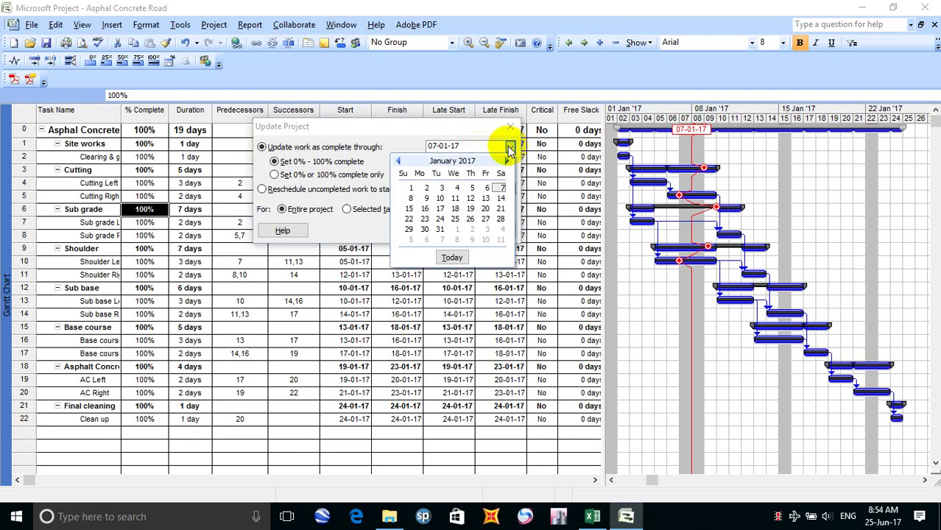
click(501, 198)
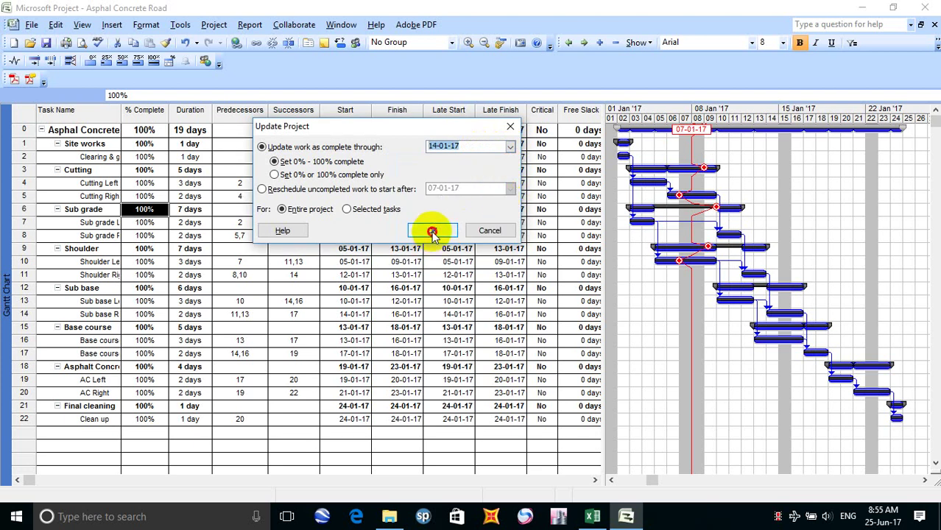
click(432, 233)
Step: Reset the % Complete of the top-level Asphal Concrete Road summary task to 0%
click(144, 130)
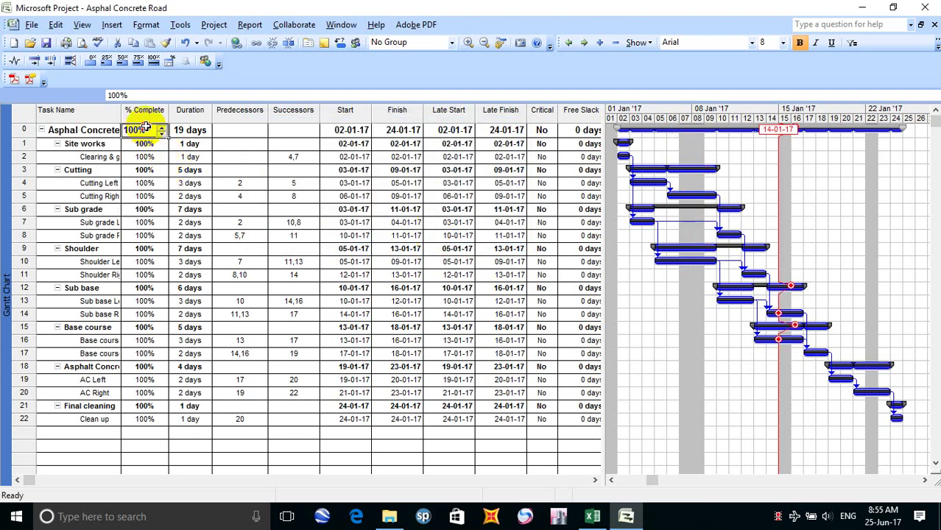
click(151, 110)
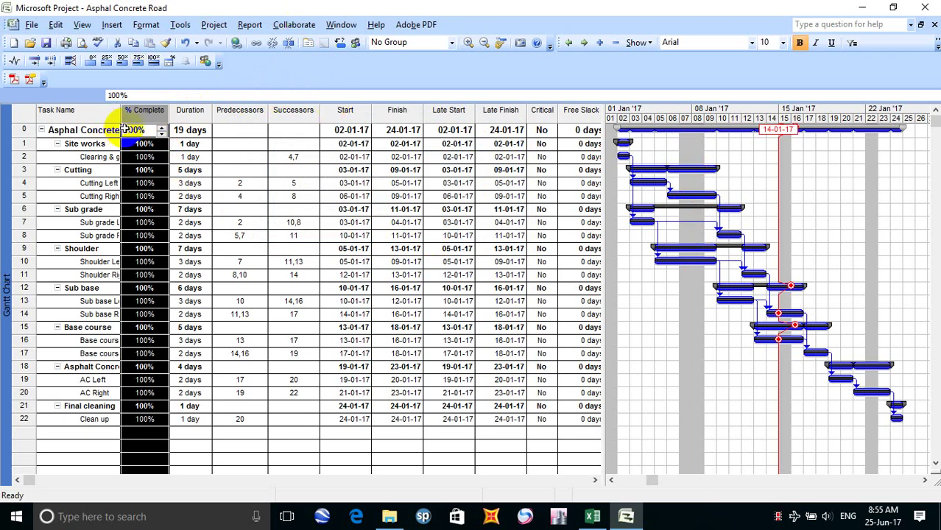
click(129, 130)
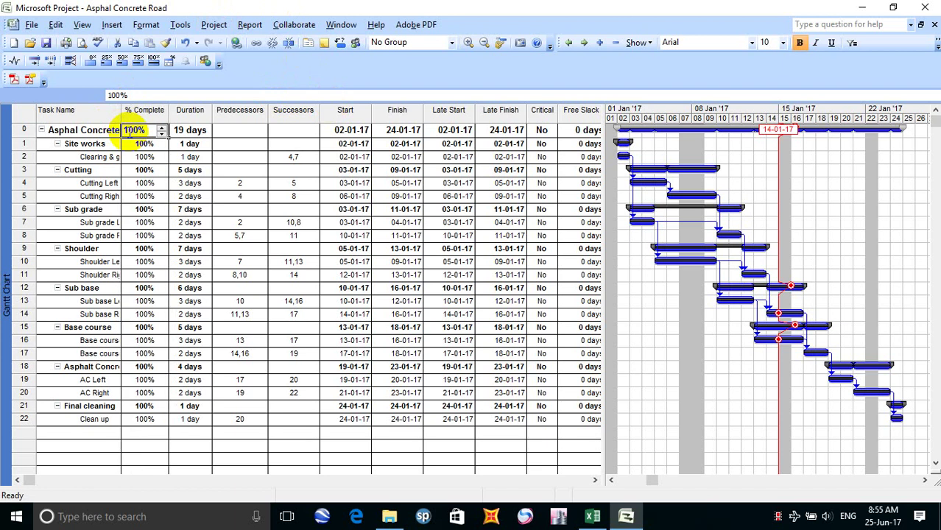
key(Return)
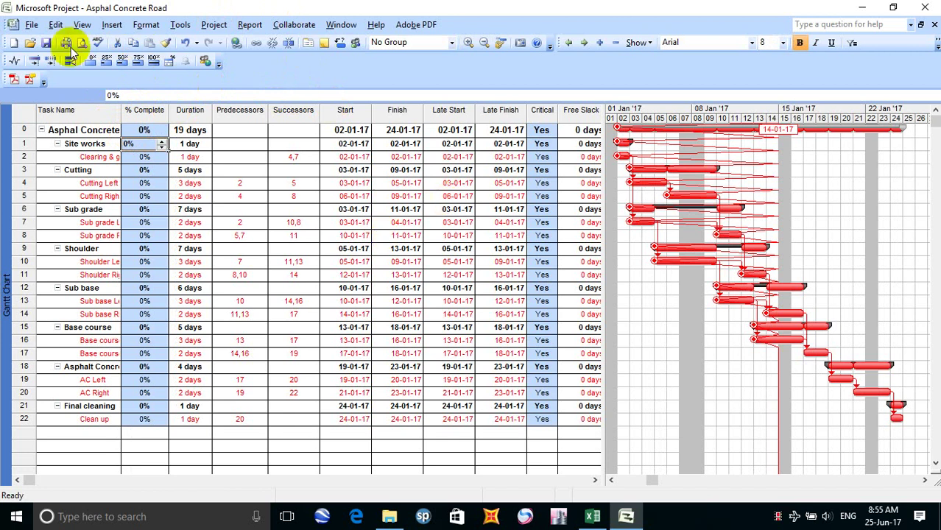
Step: Update the entire project's work as complete through 07-01-17 with the 0% - 100% complete option
click(181, 27)
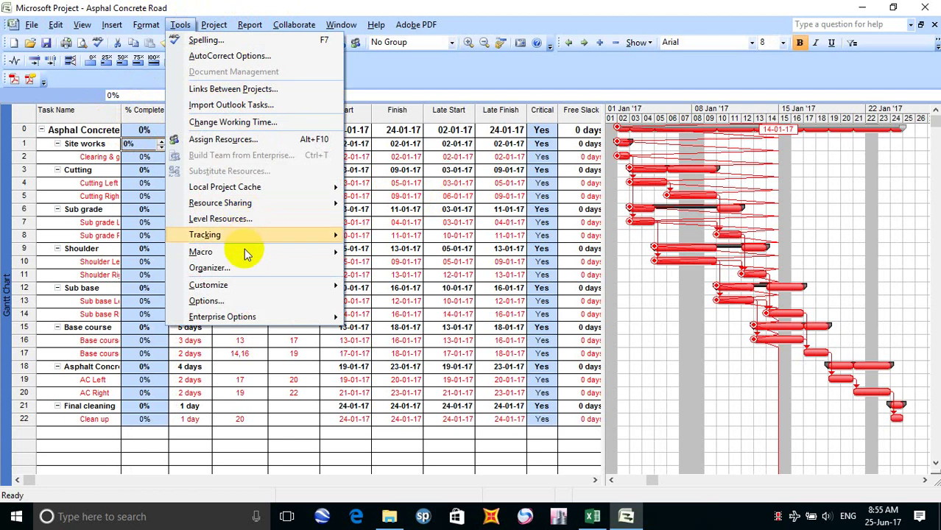
mouse_move(262, 234)
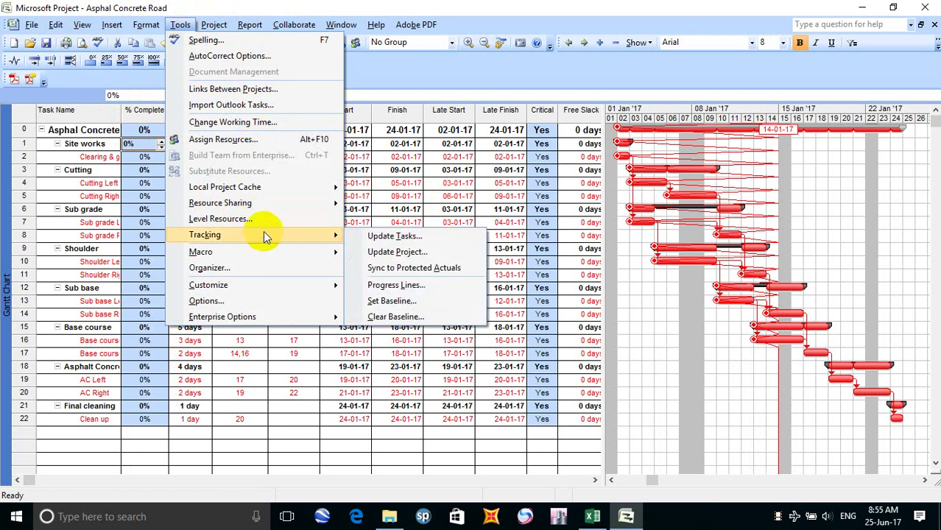
click(412, 251)
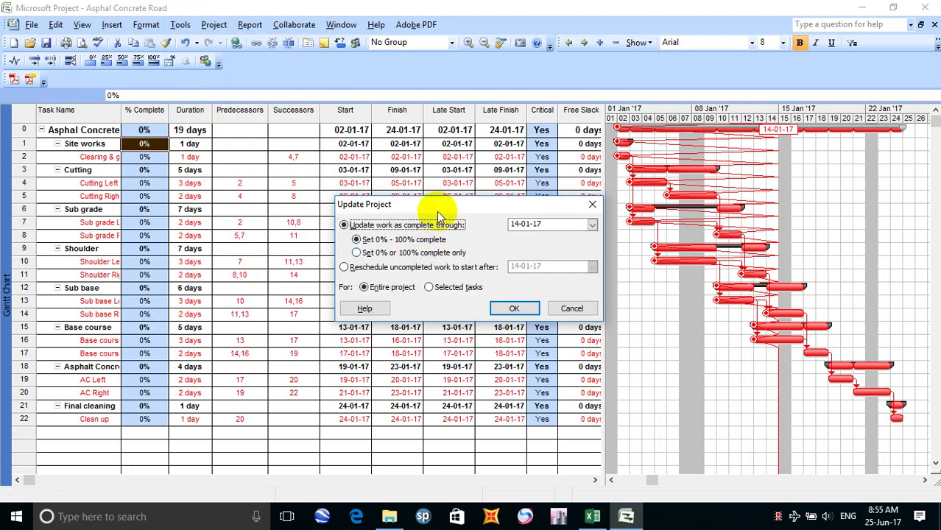
drag(437, 209, 420, 190)
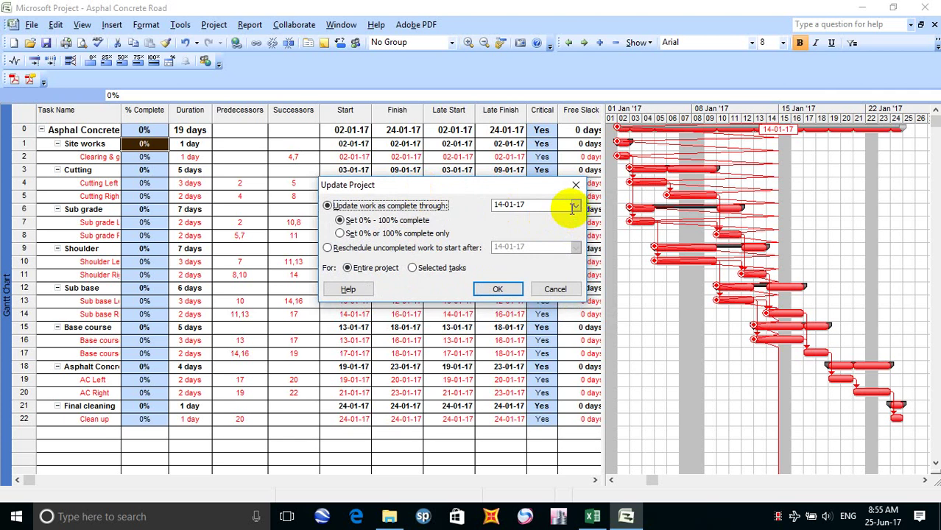
click(576, 208)
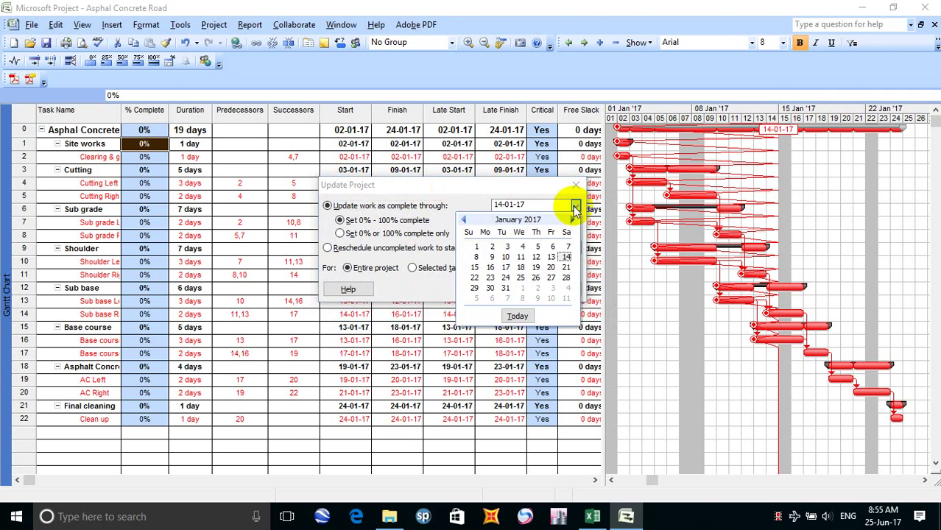
click(568, 246)
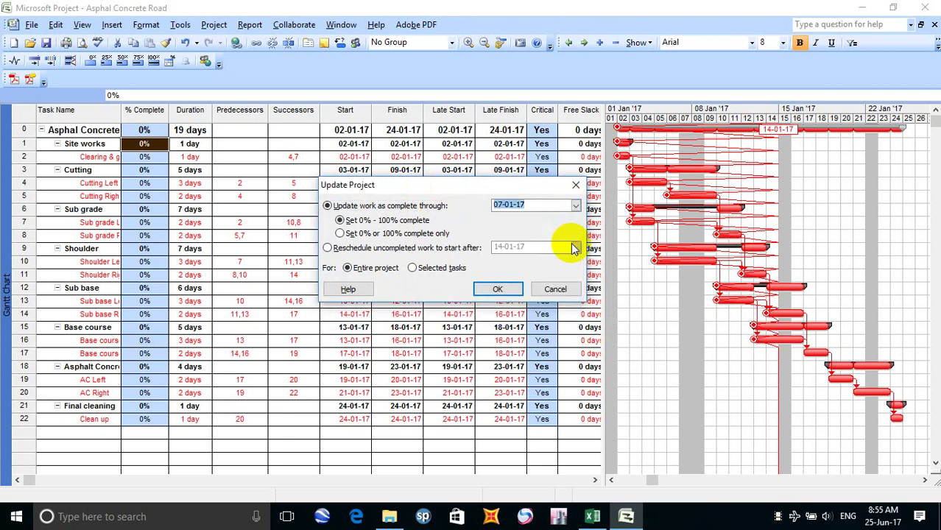
click(505, 289)
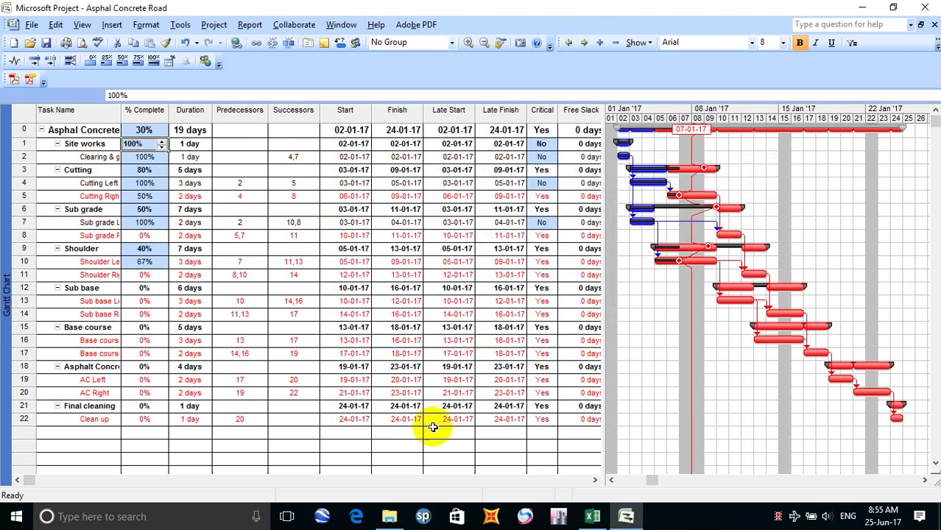
Step: Switch to the Progressing sheet of Sample 04 in Excel and set the Weeks 1 % complete value to 30%
click(593, 516)
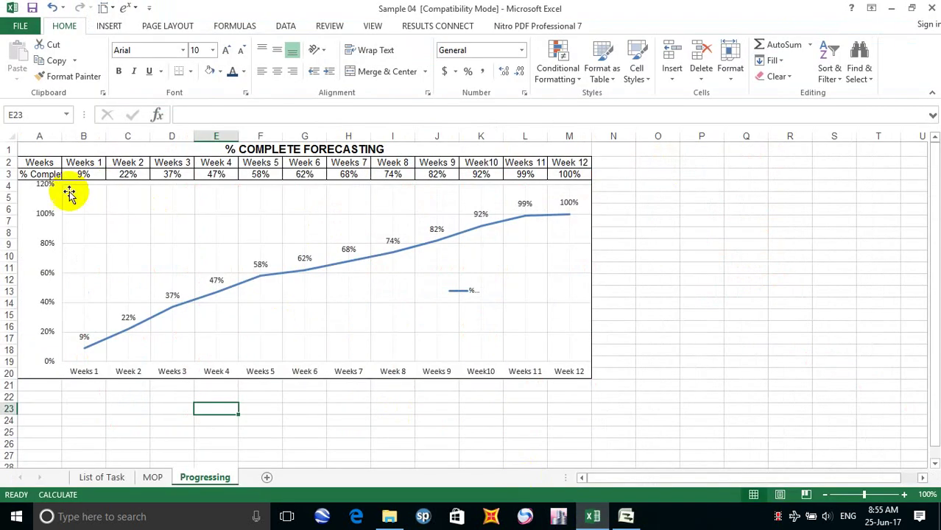
click(90, 175)
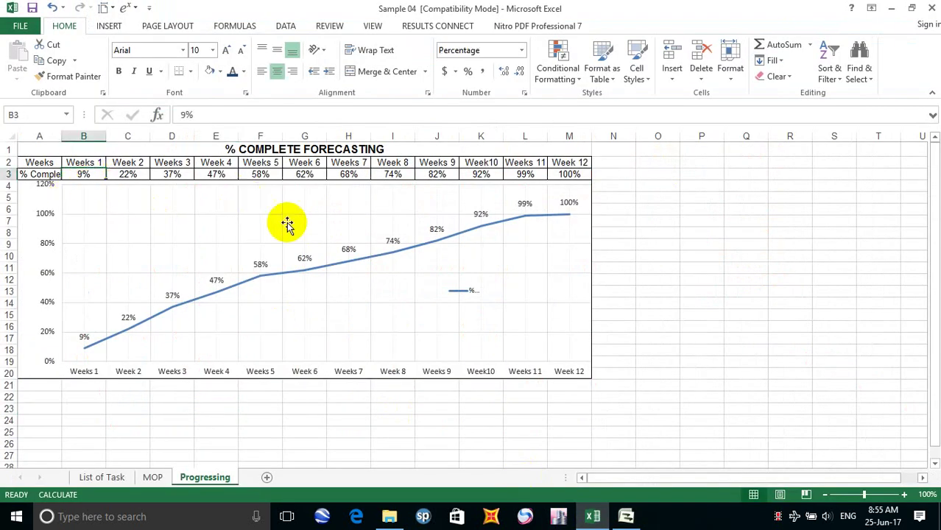
text(30)
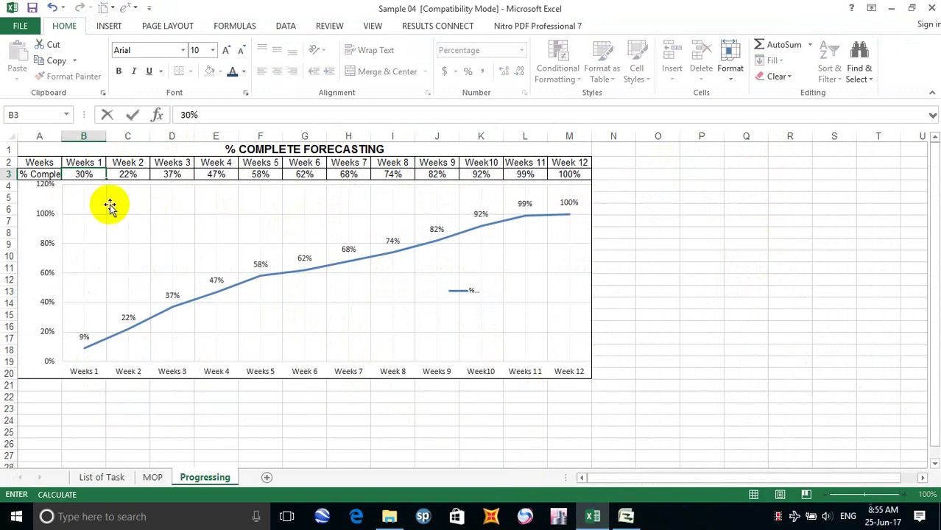
click(123, 175)
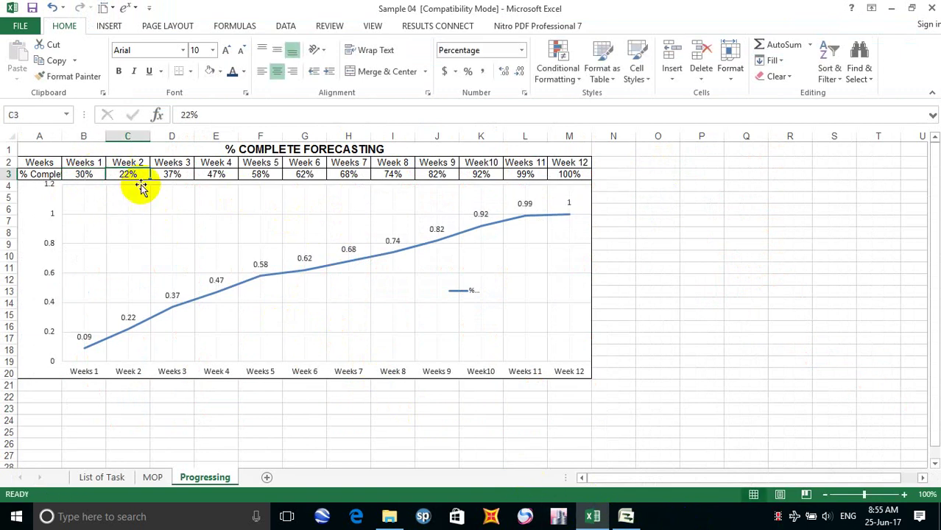
Step: Switch to Microsoft Project and update the entire project's work as complete through 14-01-17 with the 0% - 100% complete option
click(626, 516)
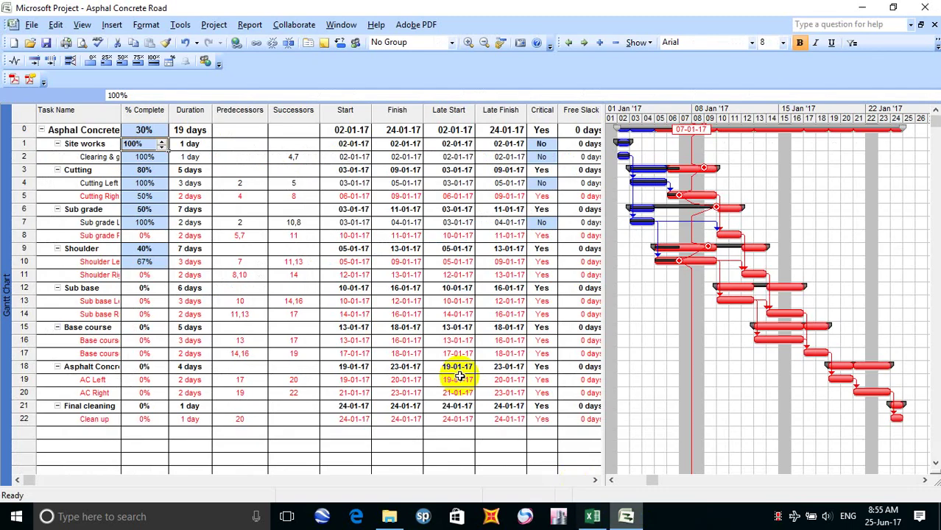
click(181, 24)
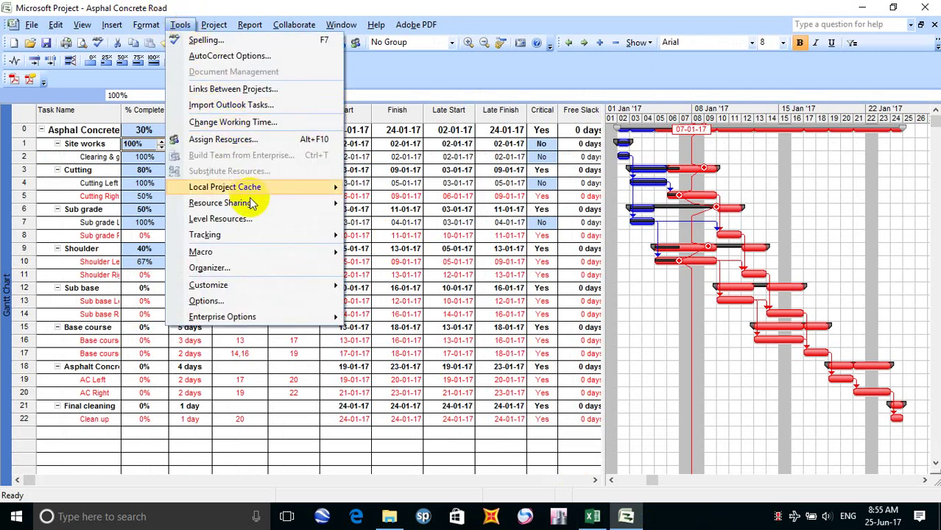
mouse_move(251, 203)
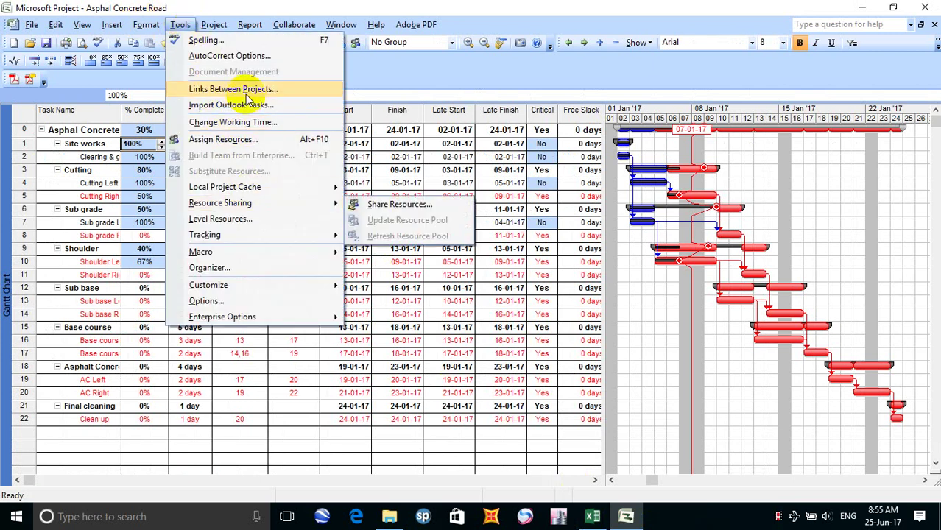
mouse_move(259, 236)
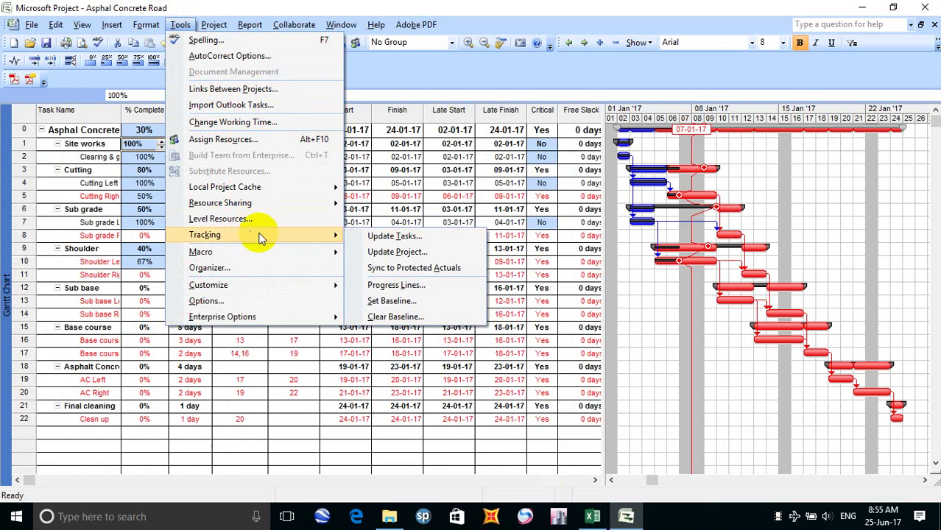
click(432, 251)
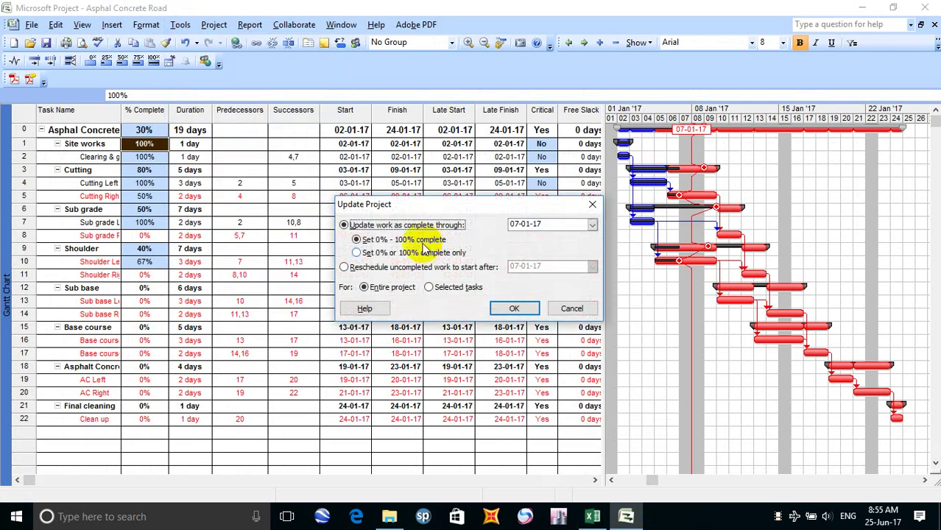
click(592, 225)
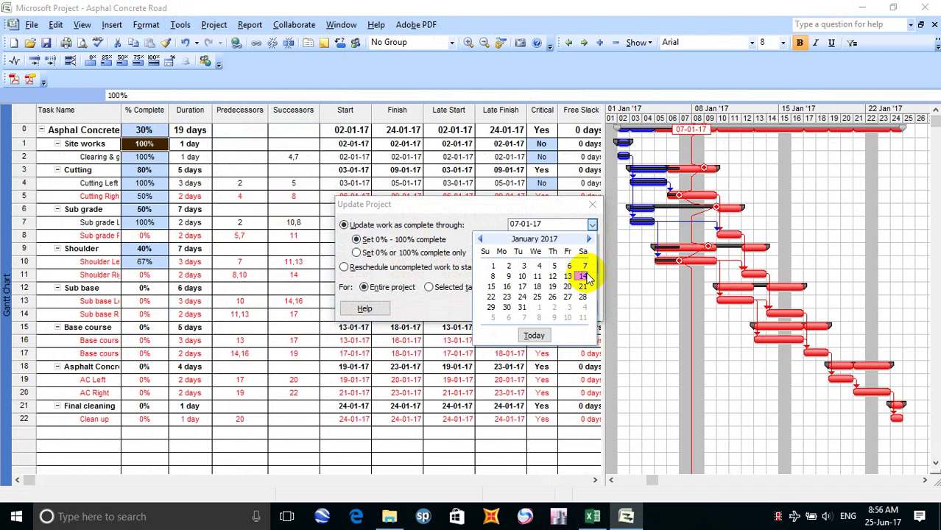
click(583, 276)
click(513, 308)
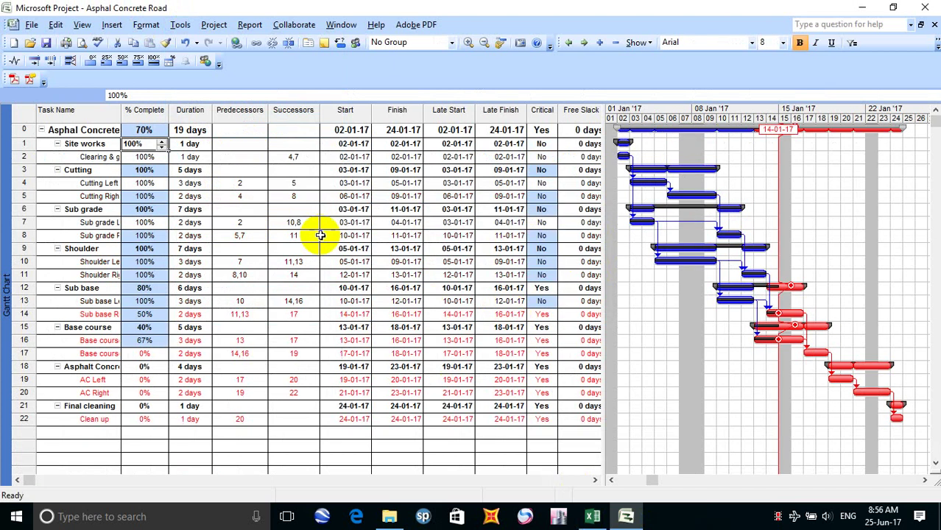
Step: Switch to Excel and set the Week 2 % complete value to 70%
click(593, 515)
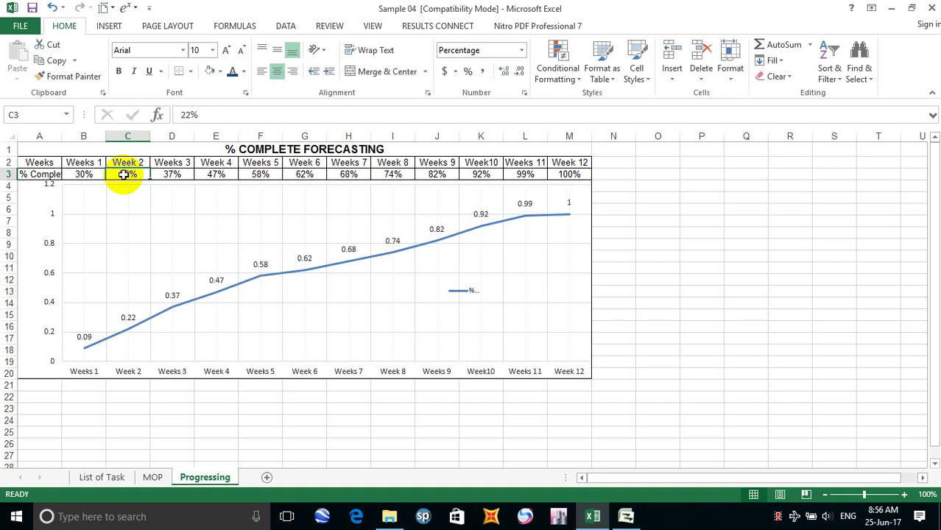
text(70)
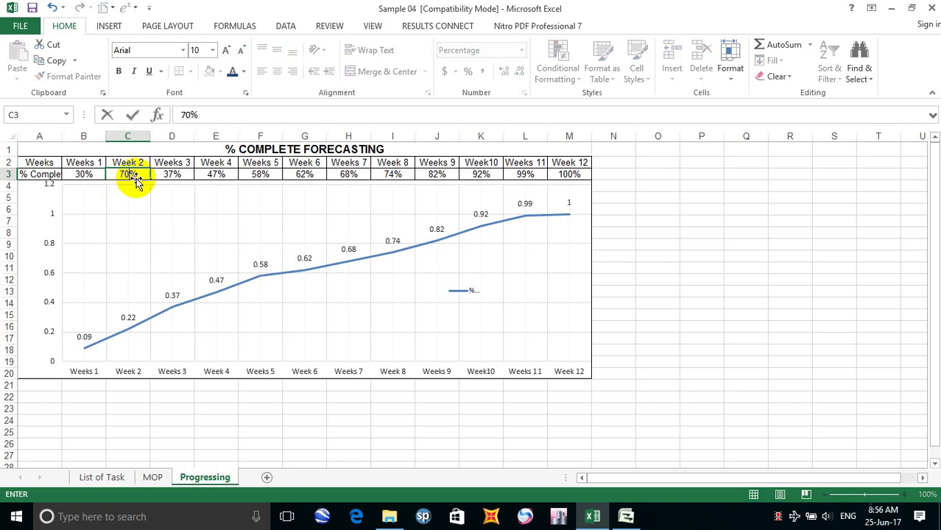
key(Return)
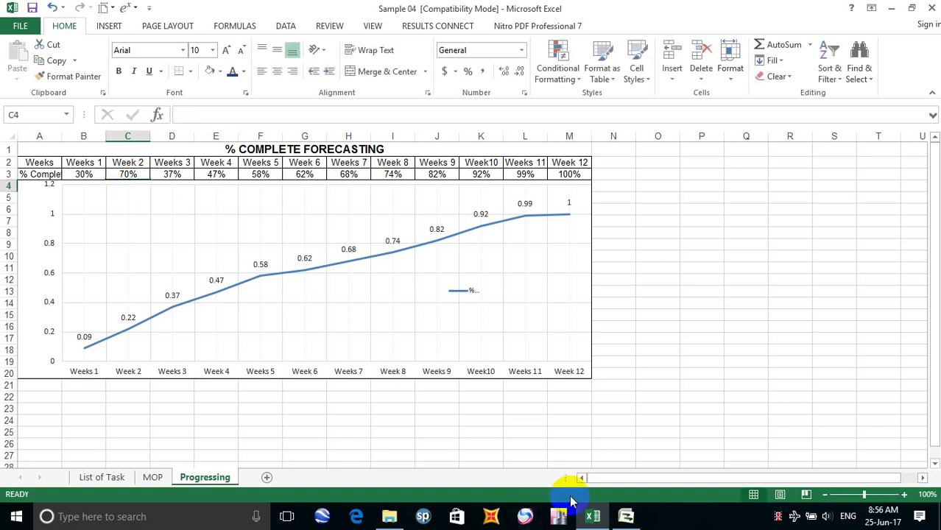
Step: Switch to Microsoft Project and update the entire project's work as complete through 21-01-17 with the 0% - 100% complete option
click(626, 516)
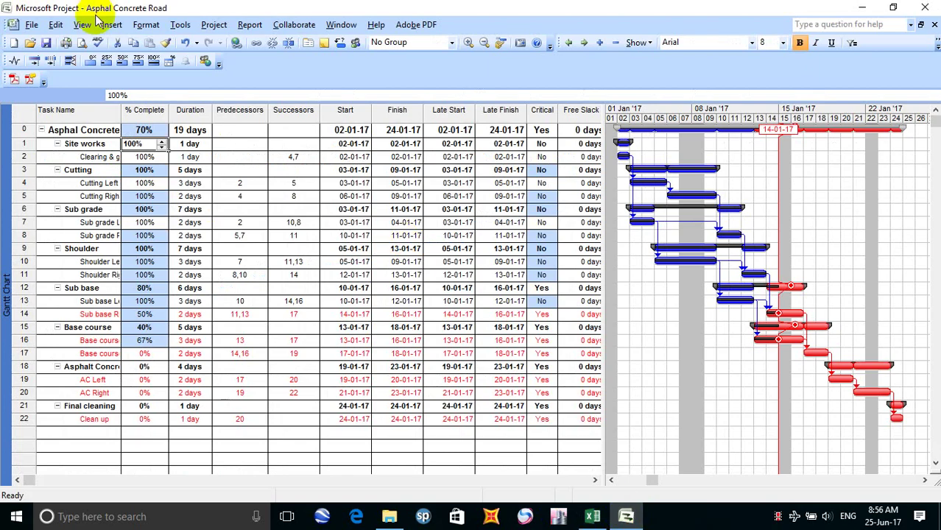
click(180, 26)
mouse_move(278, 235)
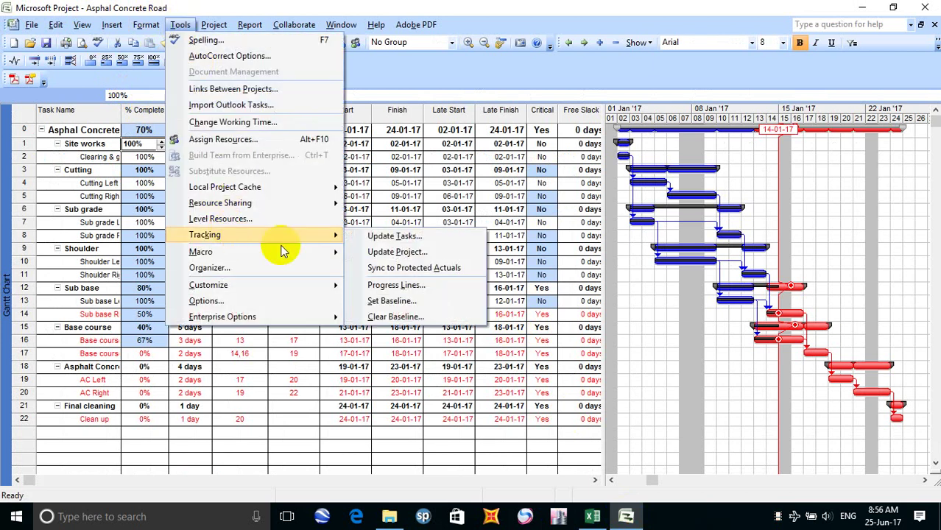
click(434, 252)
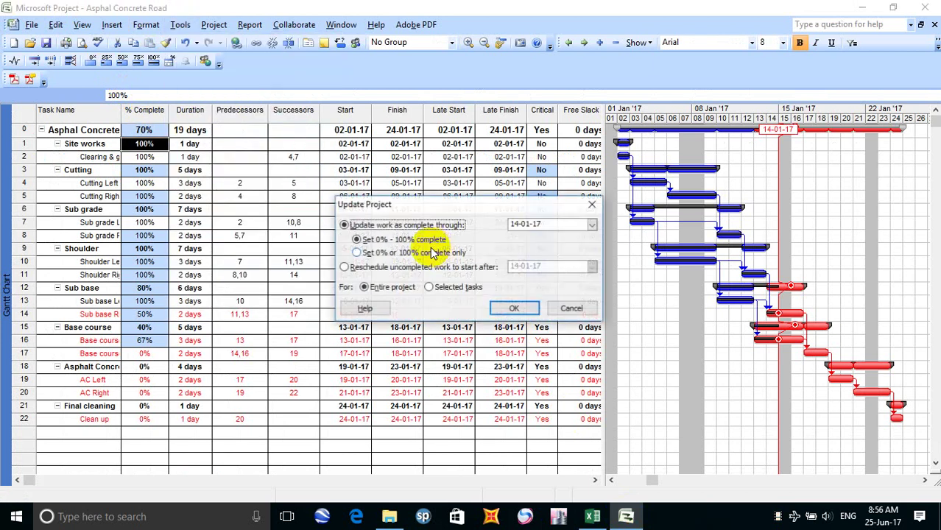
click(592, 225)
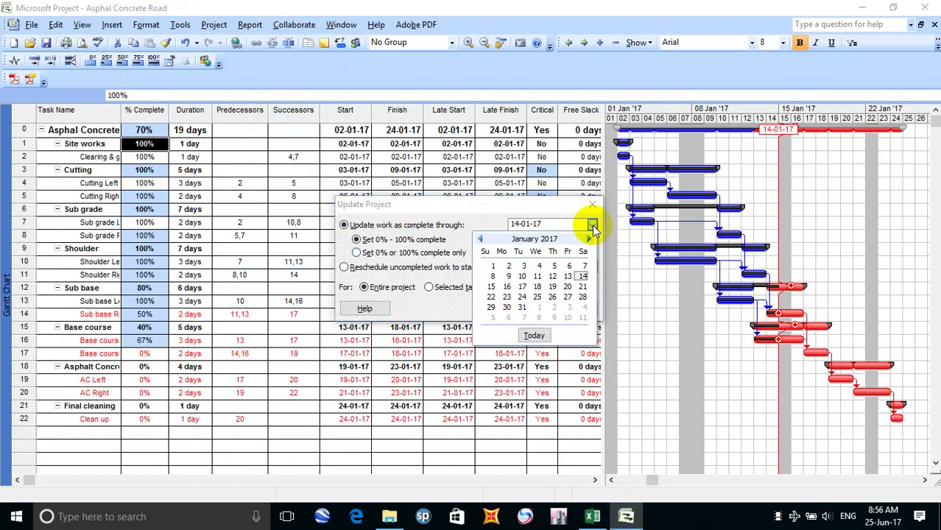
click(583, 286)
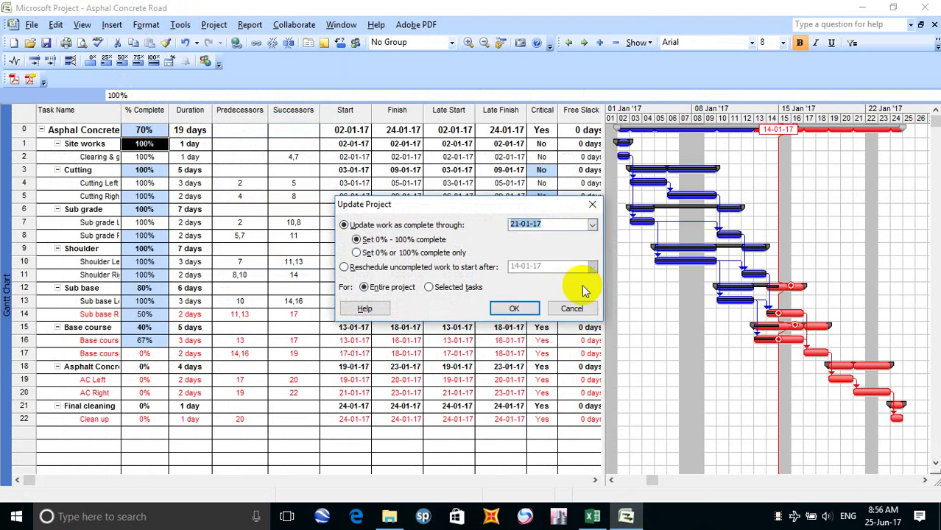
click(513, 309)
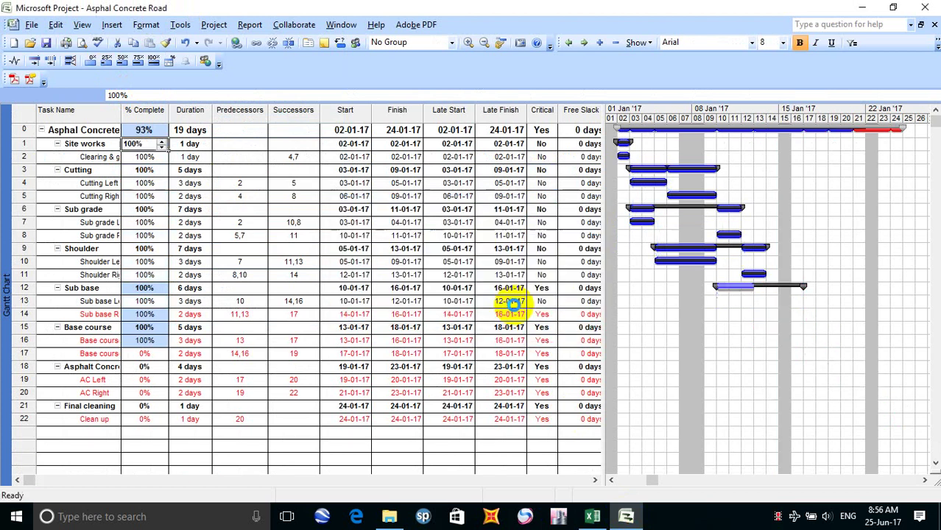
Step: Switch to Excel and set the Weeks 3 % complete value to 93%
click(593, 516)
click(169, 175)
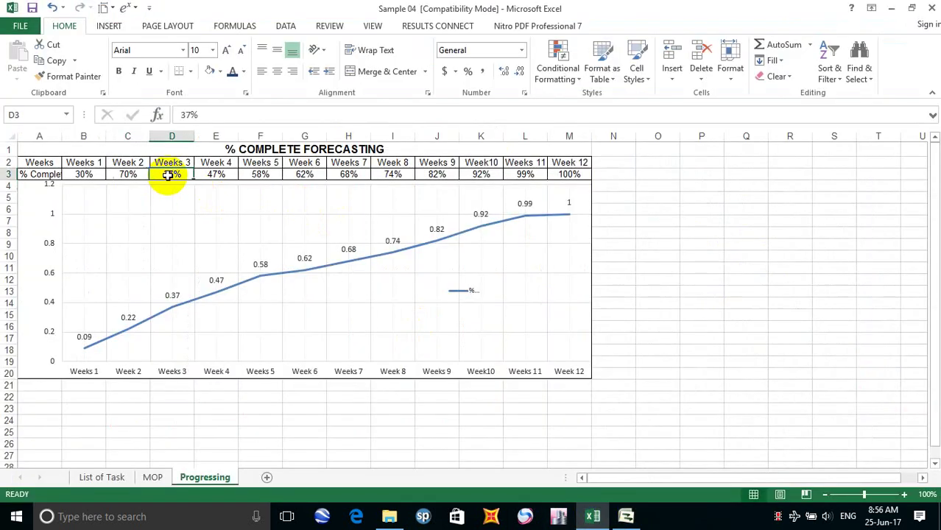
text(93)
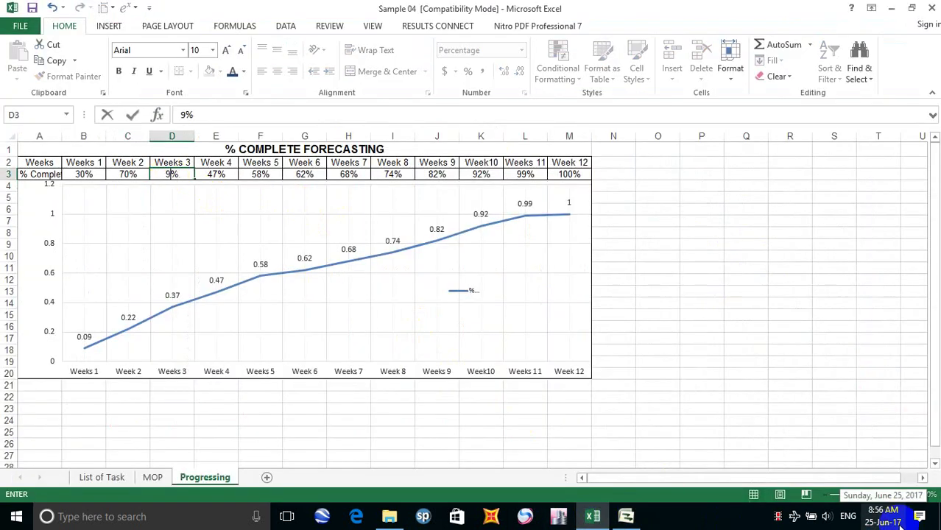
click(221, 183)
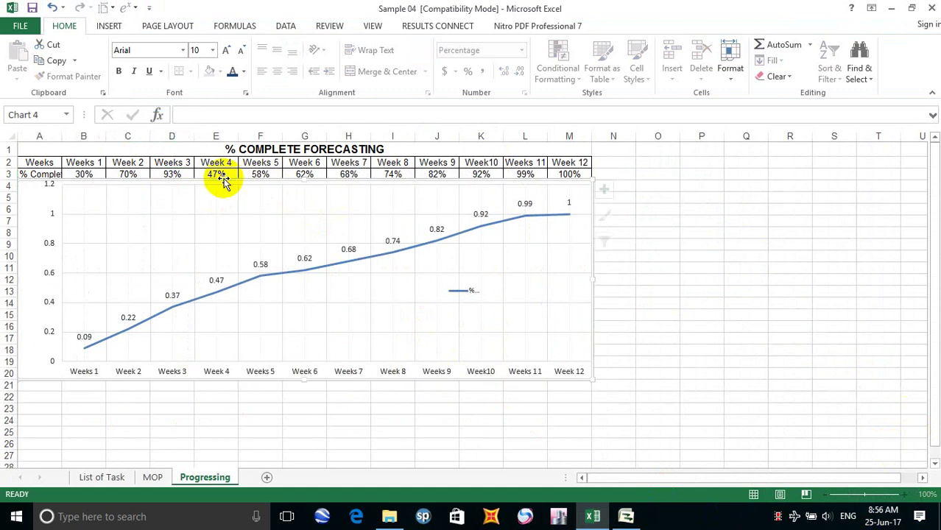
Step: Switch to Microsoft Project and update the entire project's work as complete through 28-01-17 with the 0% - 100% complete option
click(625, 516)
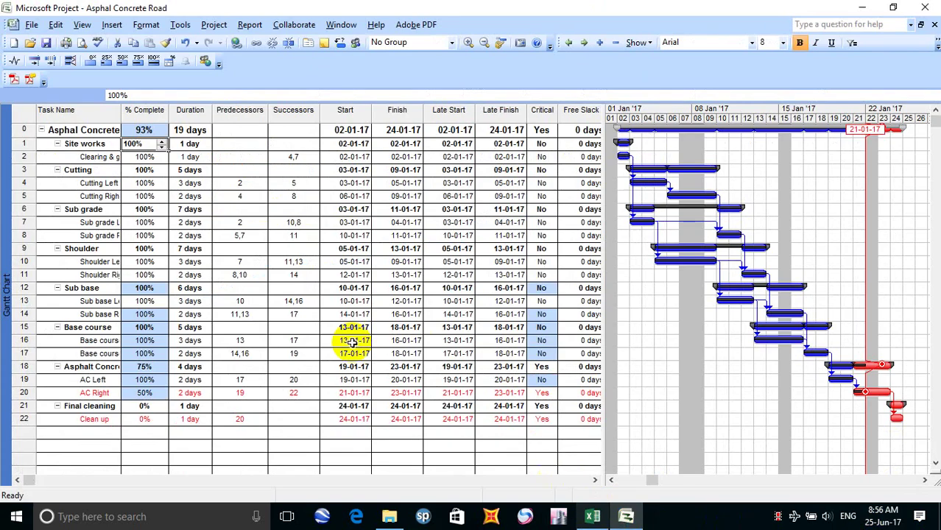
click(180, 25)
mouse_move(253, 230)
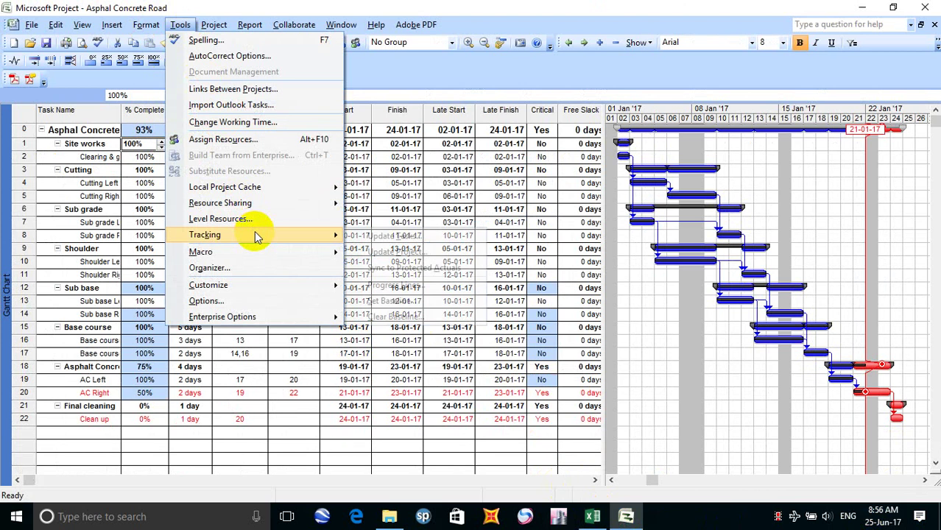
click(421, 255)
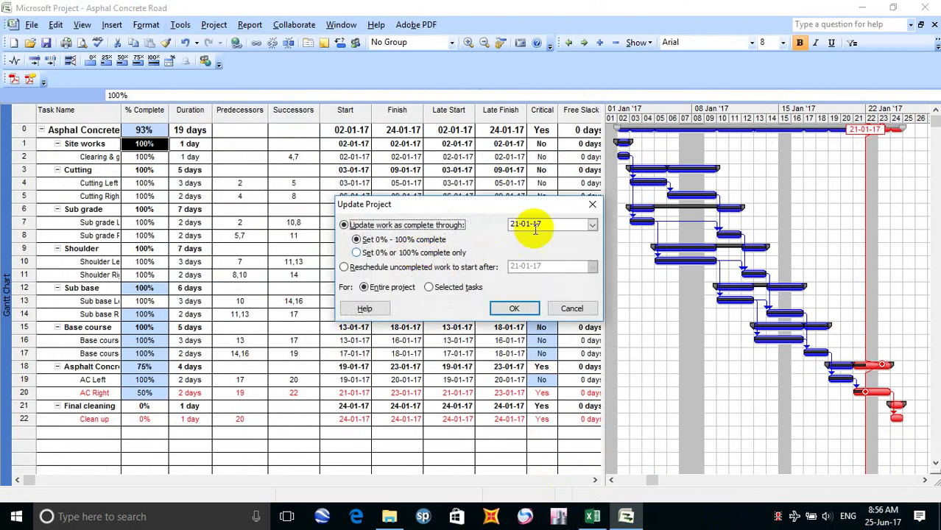
click(592, 225)
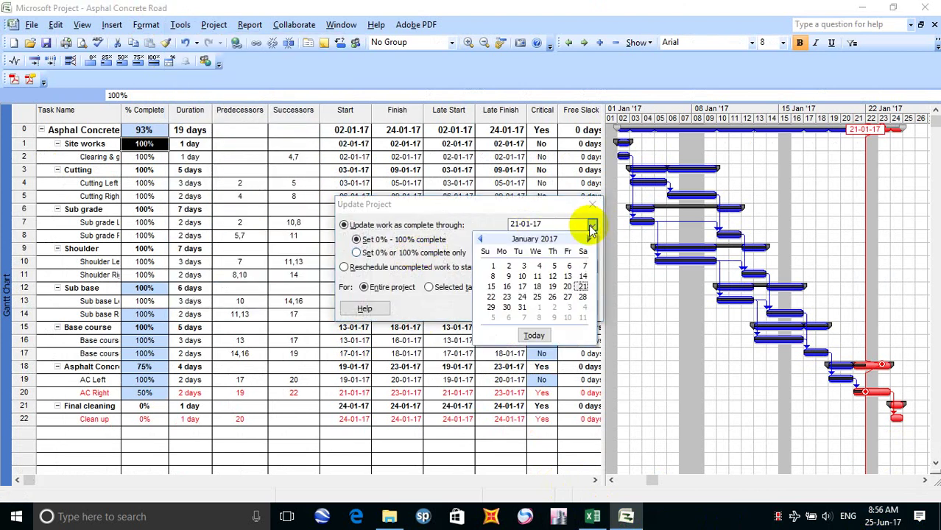
click(583, 297)
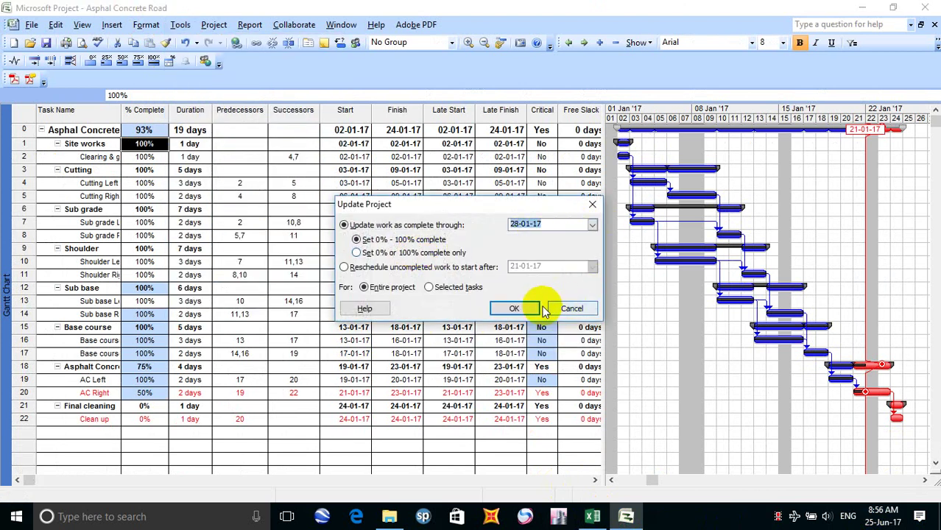
click(515, 309)
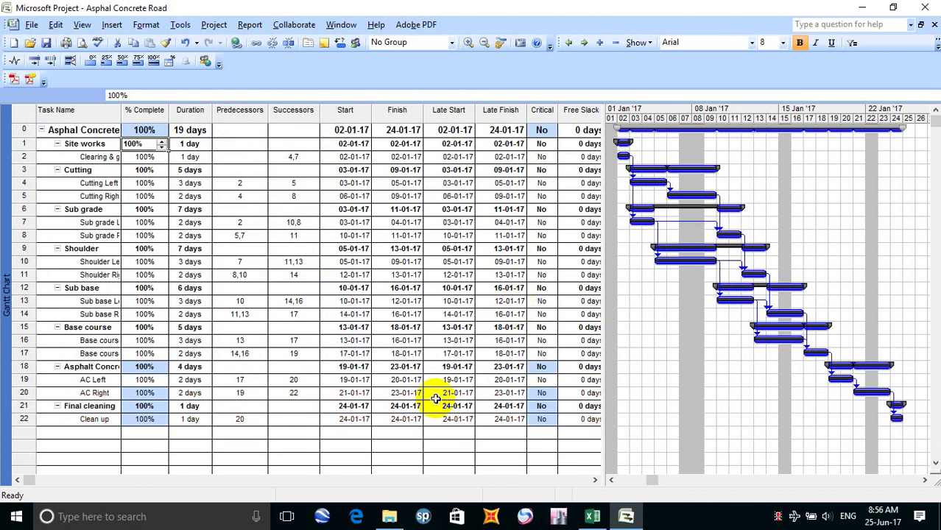
Step: Switch to Excel and set the Week 4 % complete value to 100%
click(593, 518)
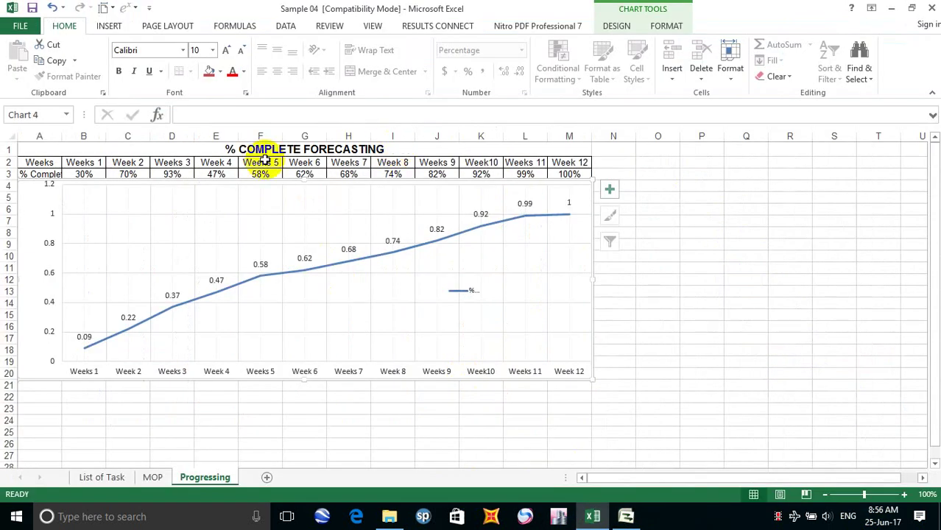
click(211, 174)
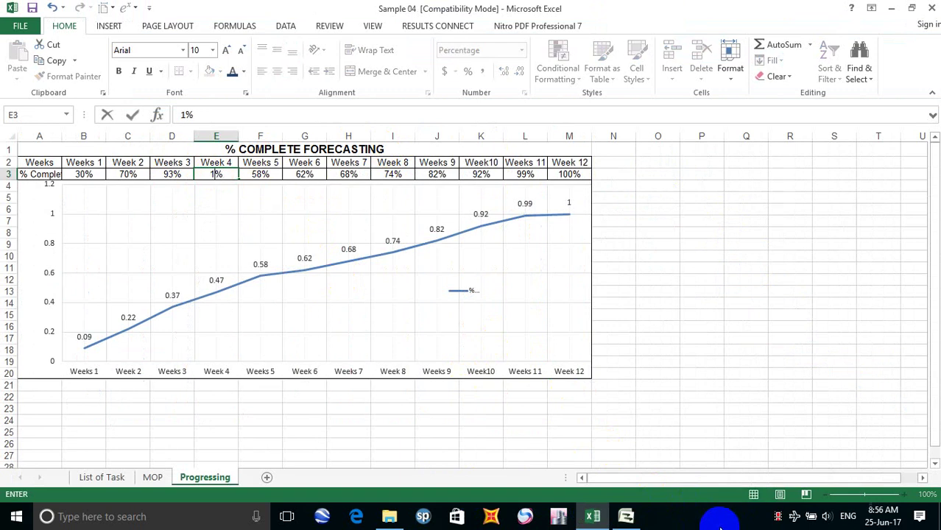
text(100)
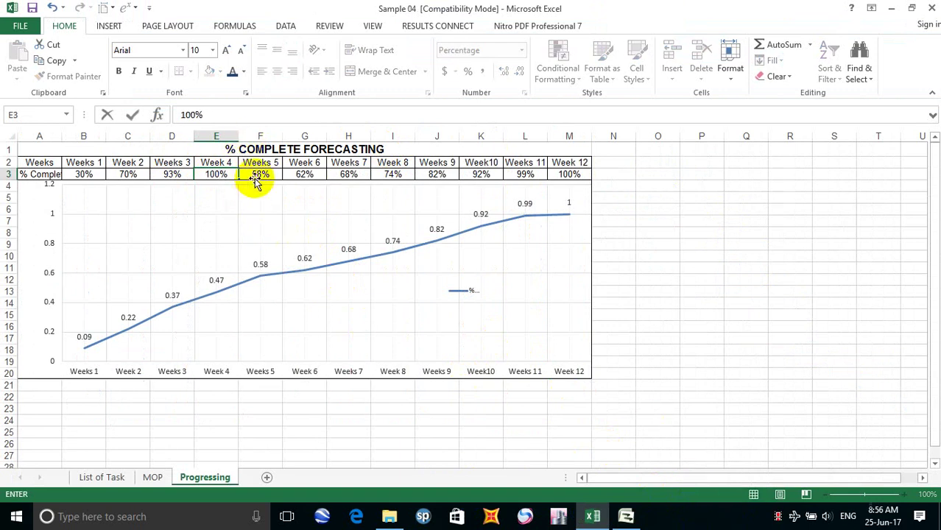
click(254, 174)
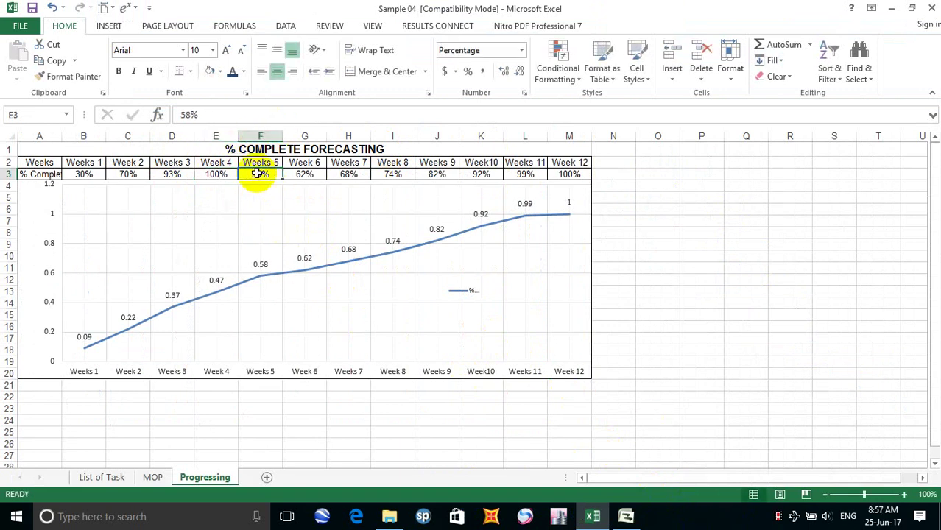
Step: Clear all contents and formatting from the Weeks 5 through Week 12 headings and values in F2:M3
drag(247, 162, 578, 174)
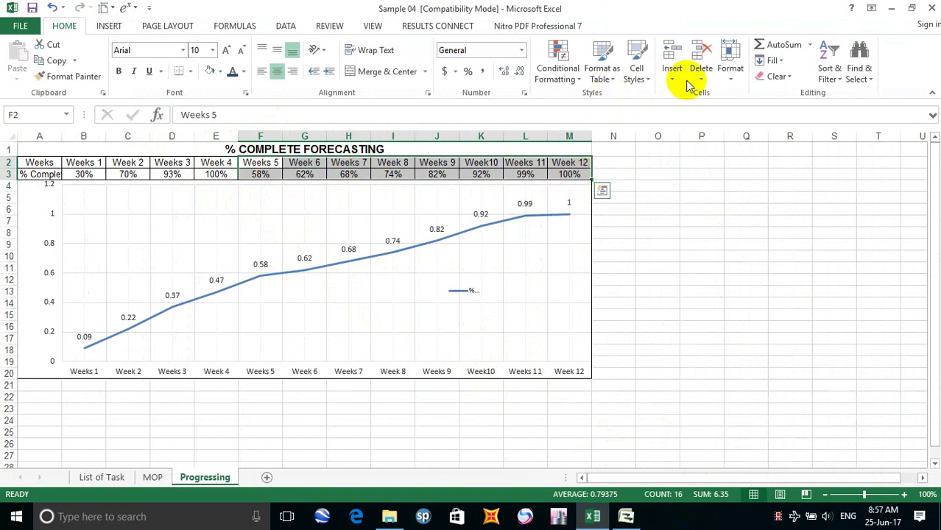
click(765, 78)
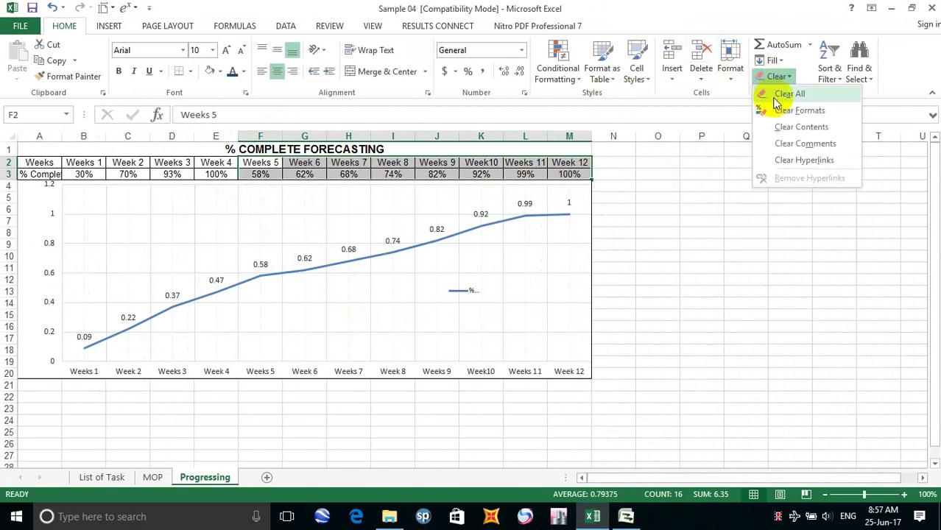
click(775, 100)
click(703, 206)
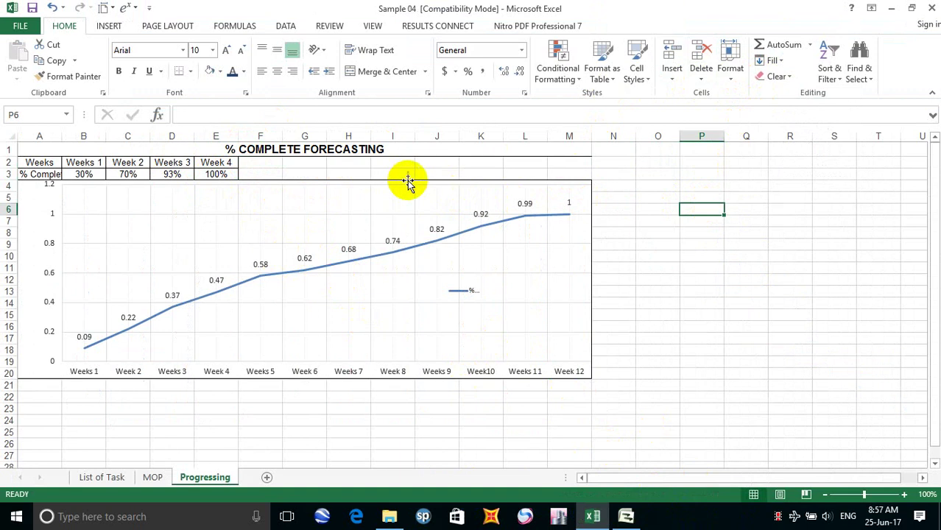
Step: Unmerge the % COMPLETE FORECASTING title cell spanning columns A to M
click(511, 162)
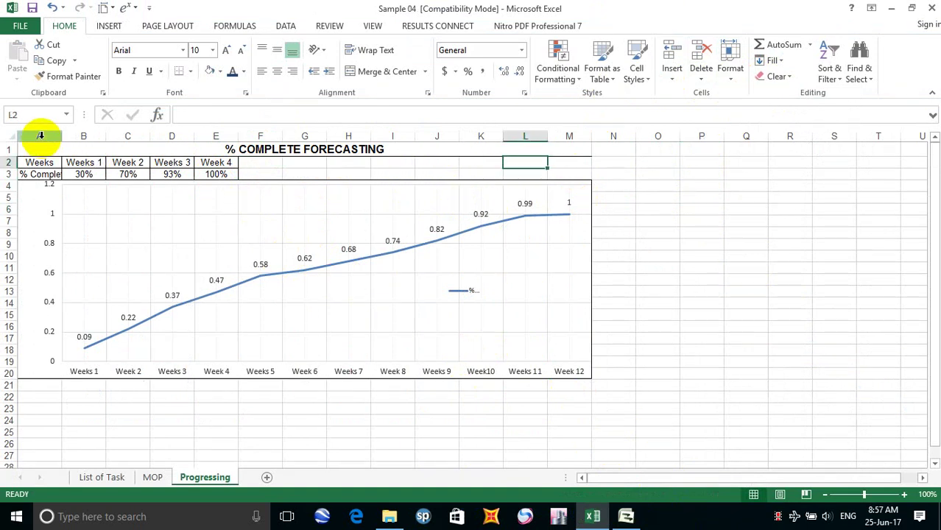
click(258, 150)
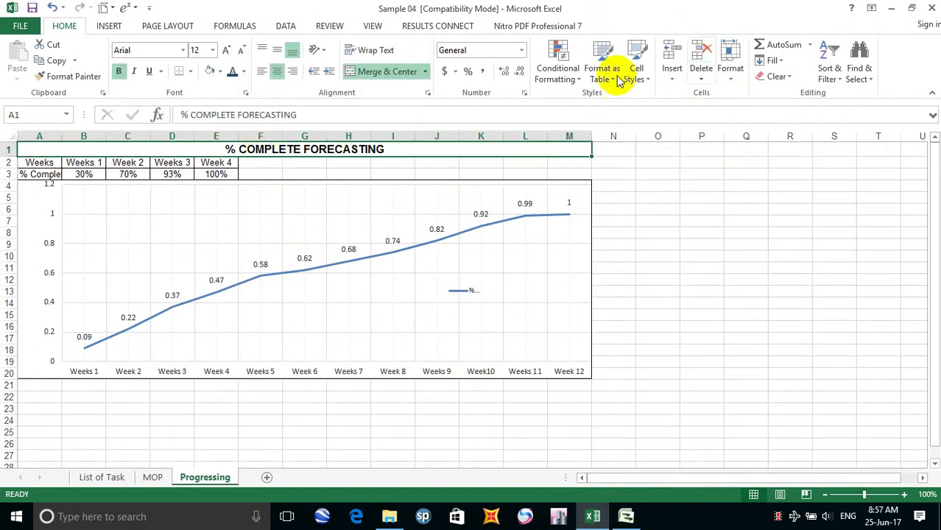
click(372, 71)
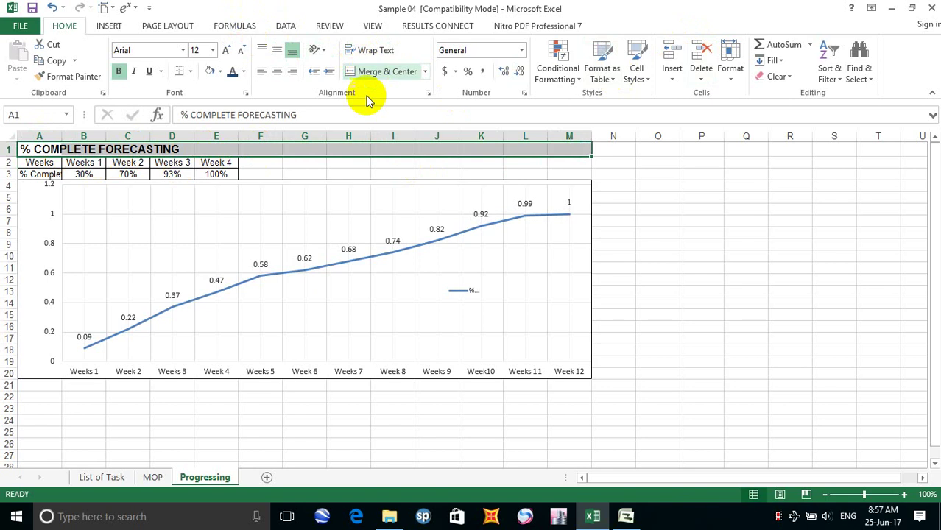
Step: Clear all contents and formatting from the leftover cells F1:M2 beside the title and week headings
click(361, 151)
drag(262, 150, 589, 160)
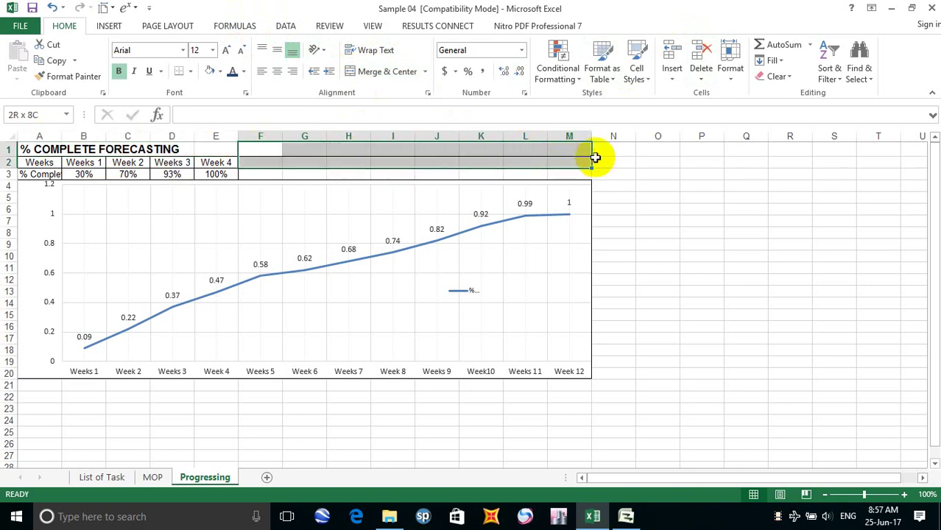
click(766, 79)
click(769, 94)
click(703, 198)
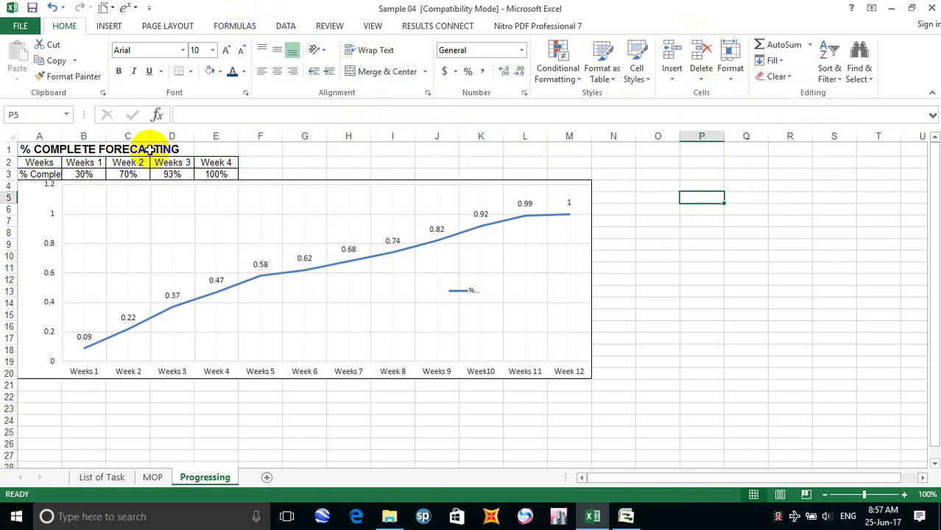
Step: Merge and center the % COMPLETE FORECASTING title across A1:E1
drag(24, 150, 225, 147)
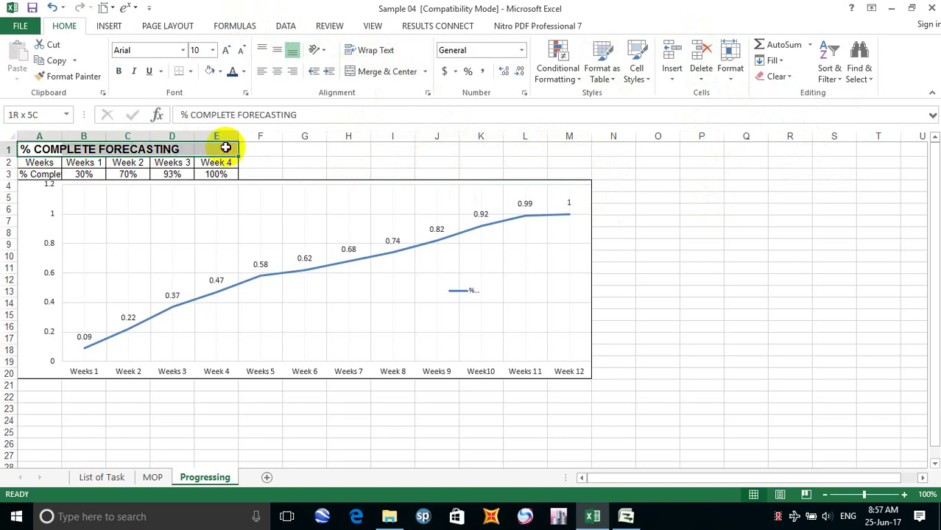
click(388, 72)
click(361, 148)
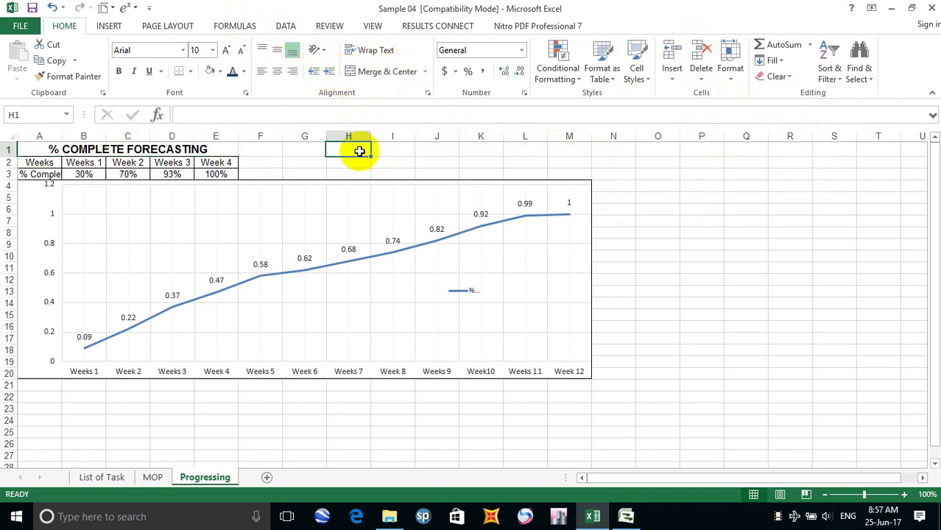
click(253, 162)
drag(262, 164, 352, 161)
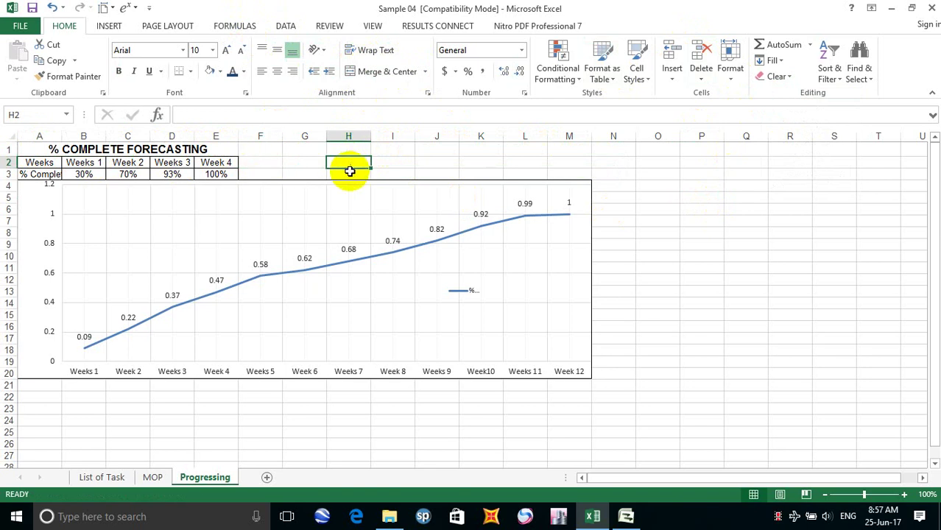
click(346, 173)
click(294, 172)
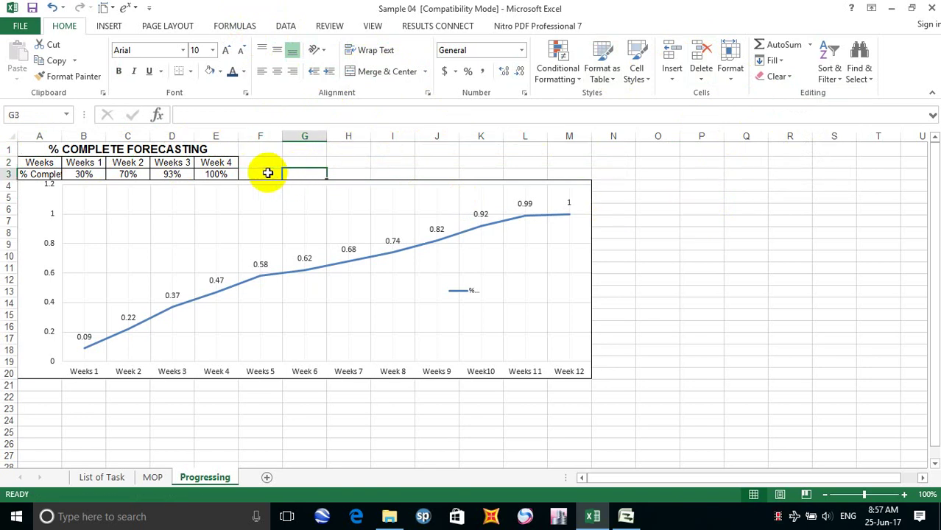
click(267, 173)
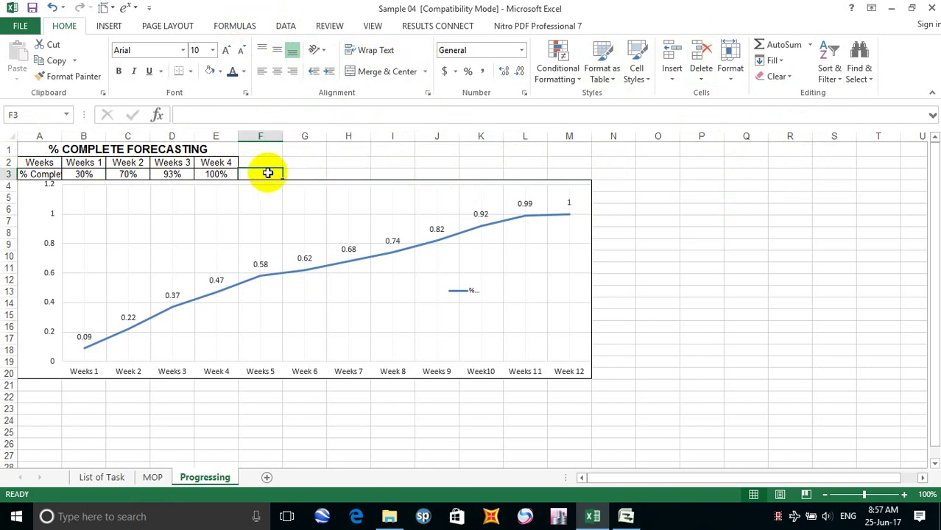
Step: Shrink the forecasting chart to span columns A to E and end at row 17
click(589, 270)
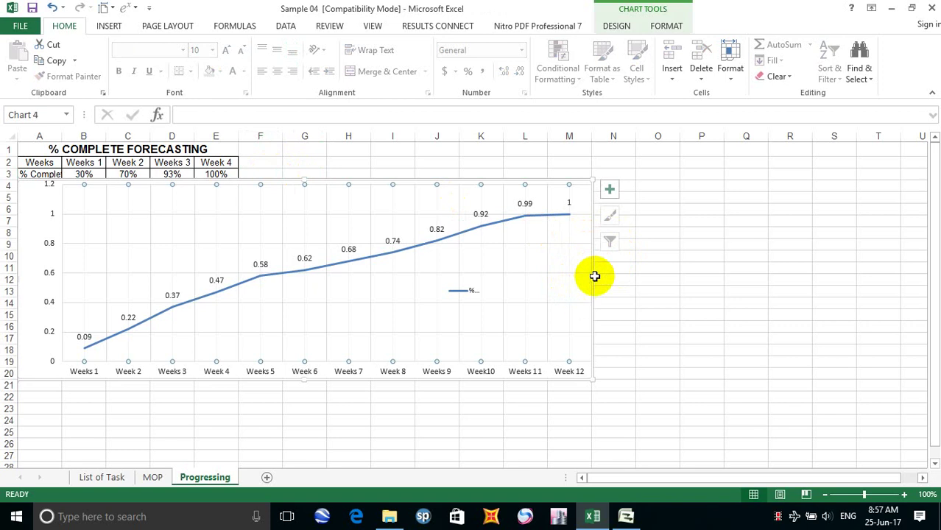
drag(594, 279, 446, 269)
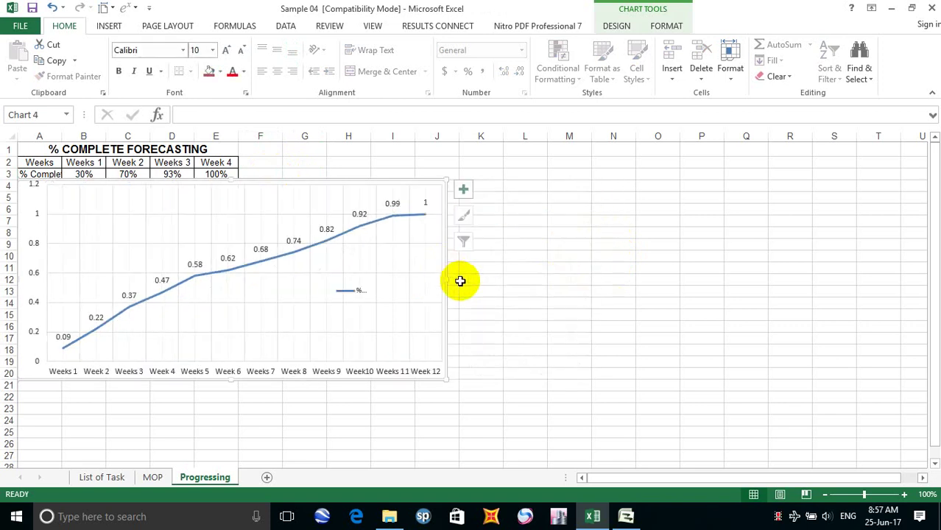
drag(384, 273, 239, 265)
click(398, 266)
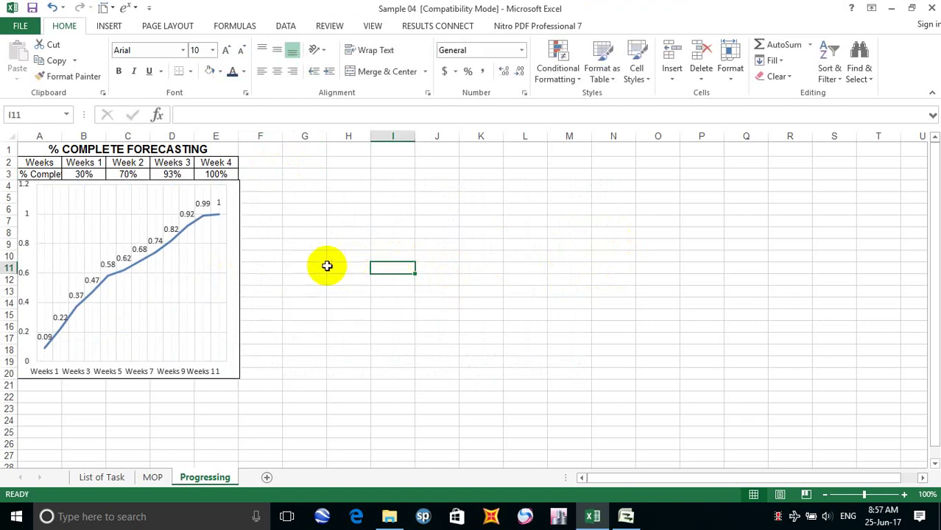
click(184, 329)
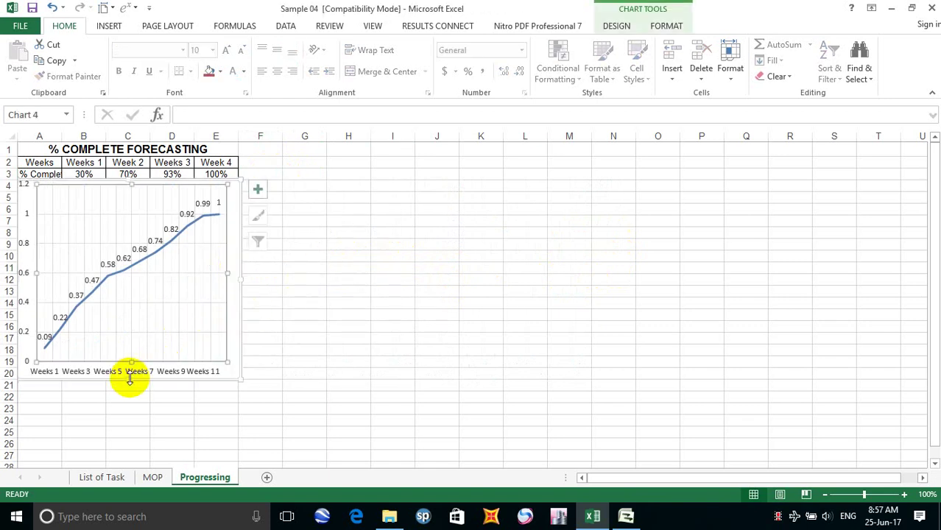
drag(129, 377, 131, 343)
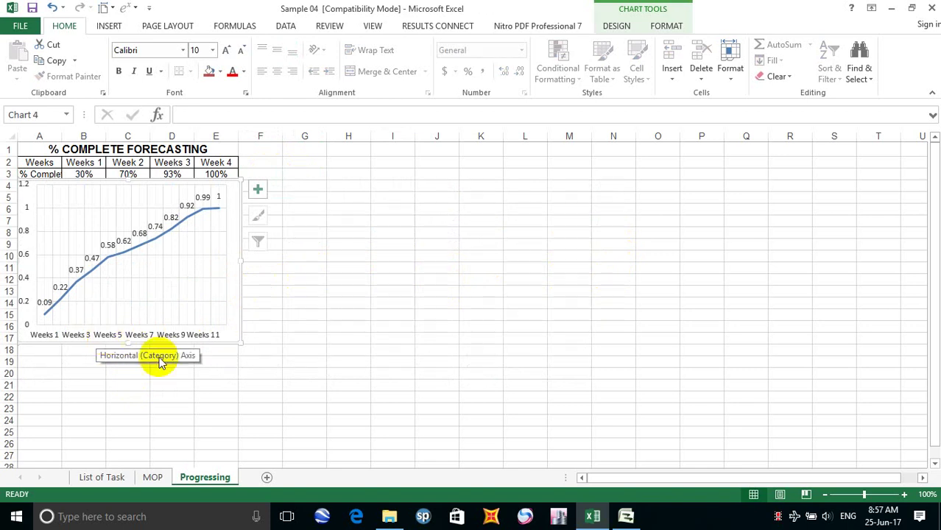
click(119, 254)
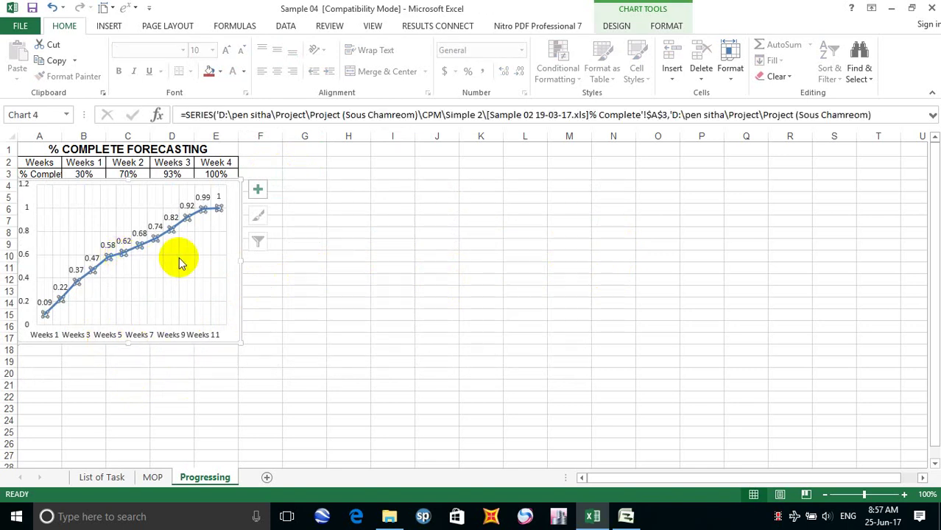
click(141, 298)
key(ctrl+1)
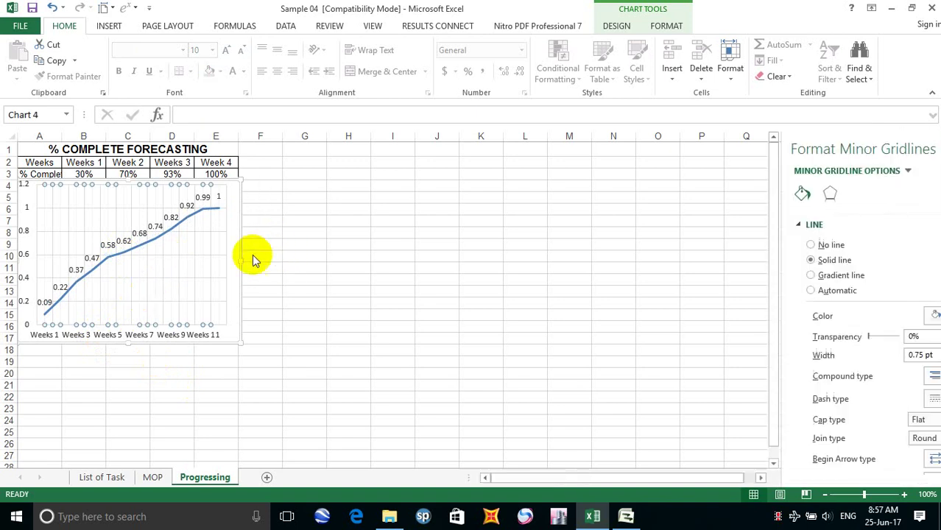
click(265, 257)
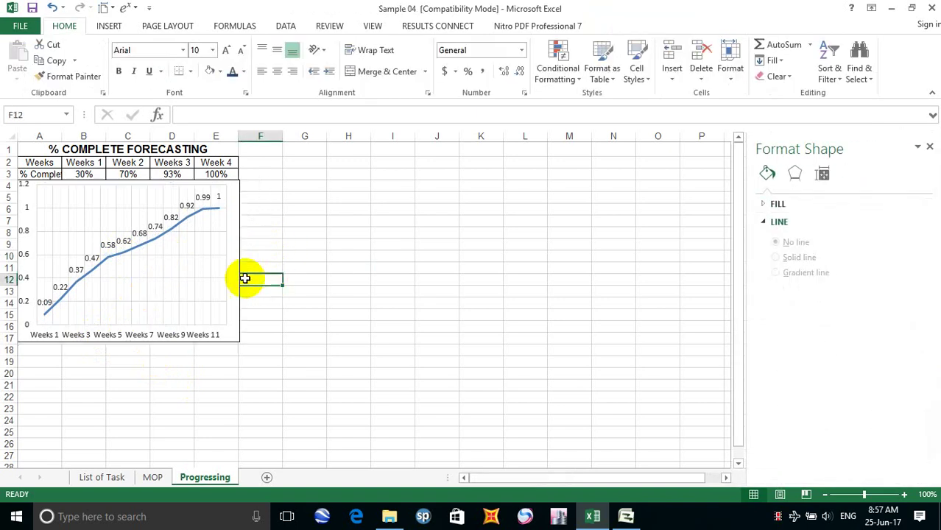
Step: Open the chart's data source selection and remove the existing % Complete series
click(224, 255)
right_click(224, 255)
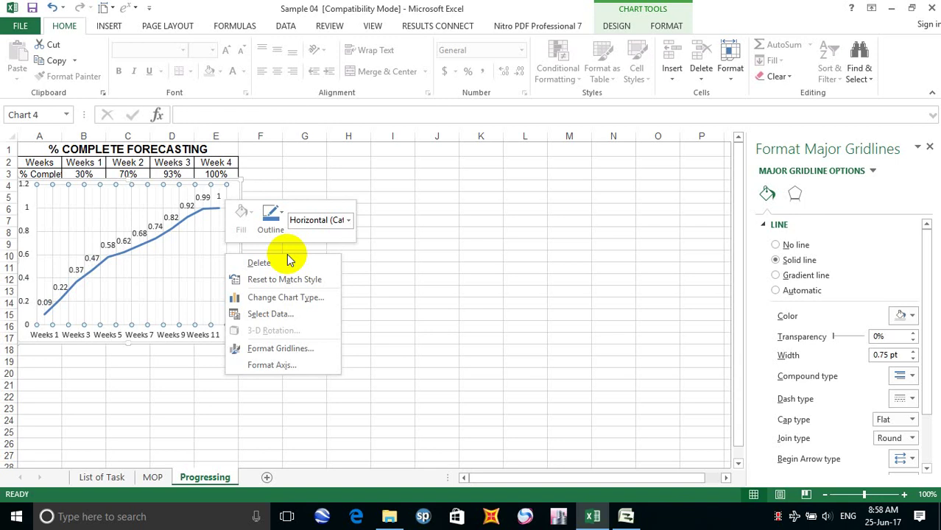
click(278, 312)
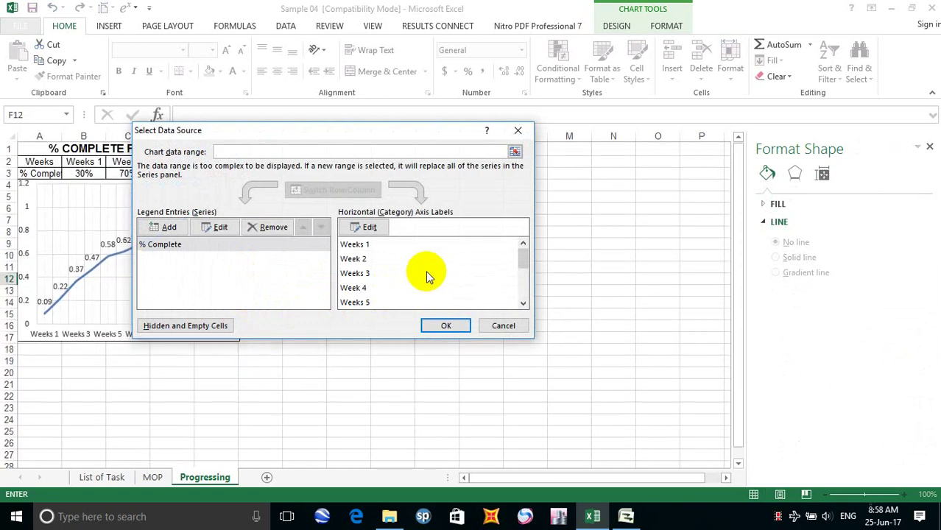
click(401, 304)
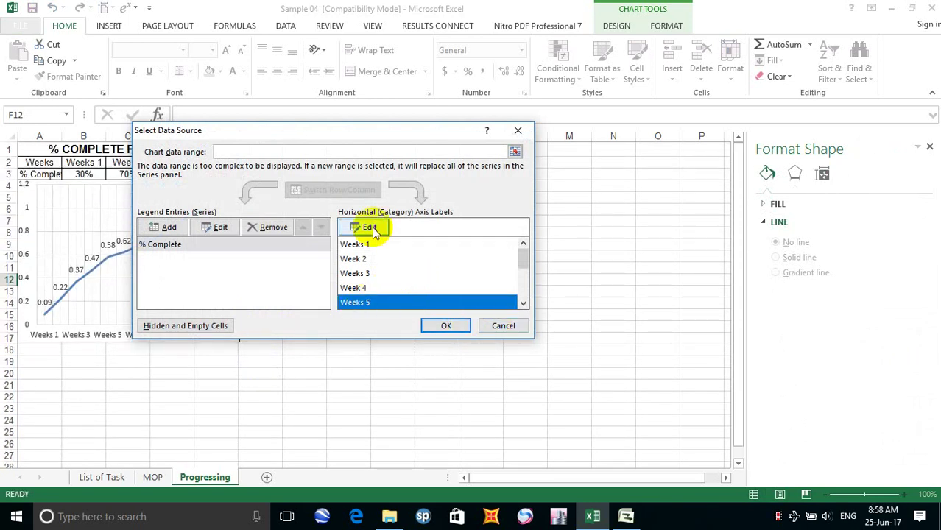
click(269, 228)
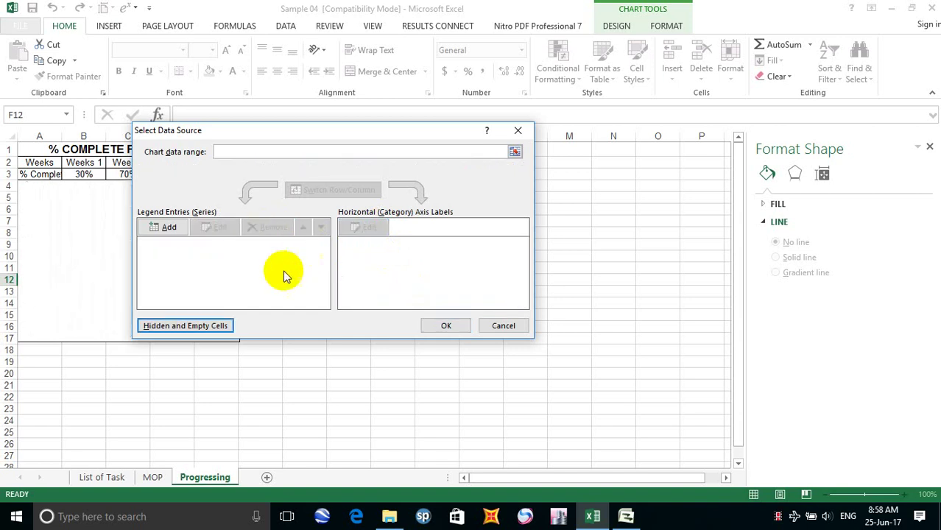
Step: Add a chart series named from Progressing!$A$3 with values from Progressing!$B$3:$E$3 and apply the new data source
click(169, 228)
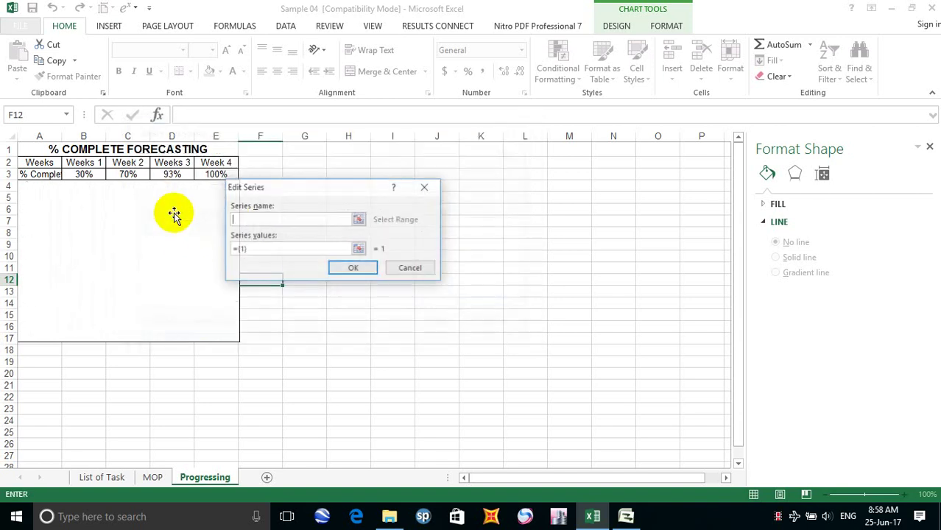
click(248, 218)
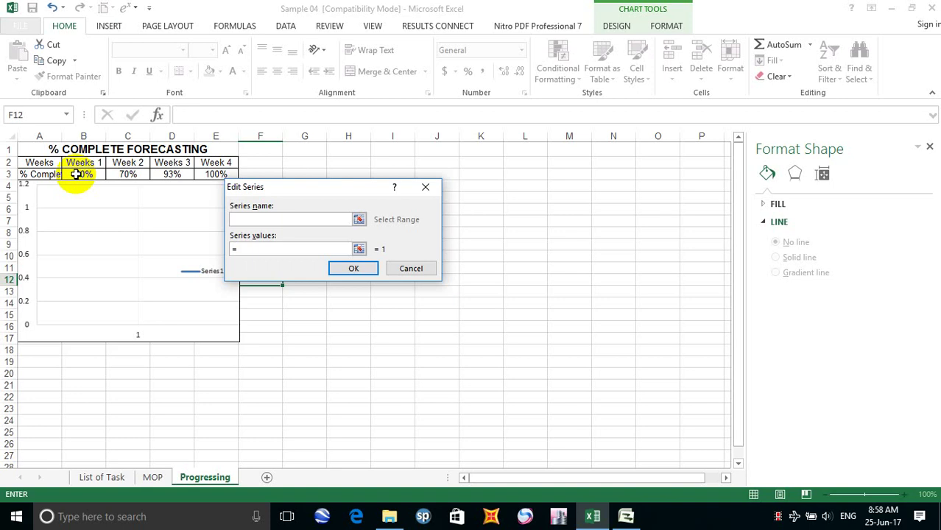
drag(76, 174, 214, 173)
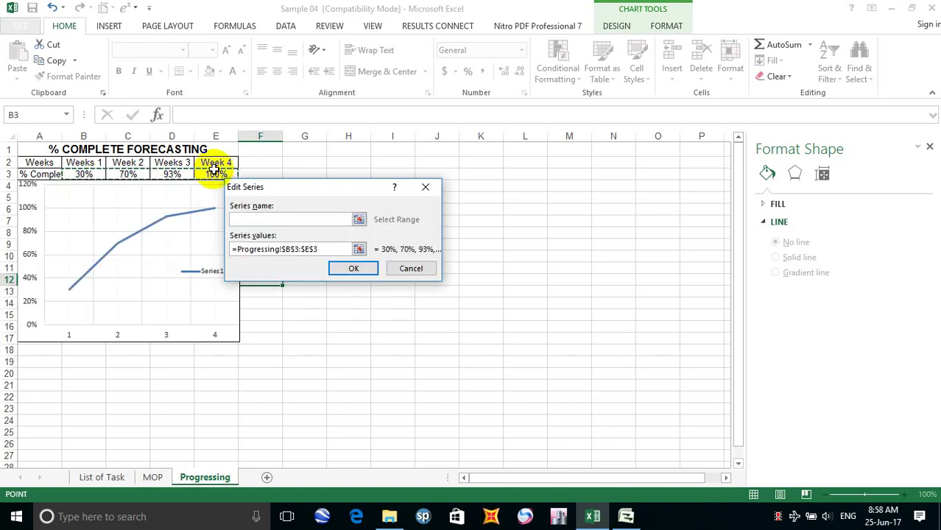
click(241, 217)
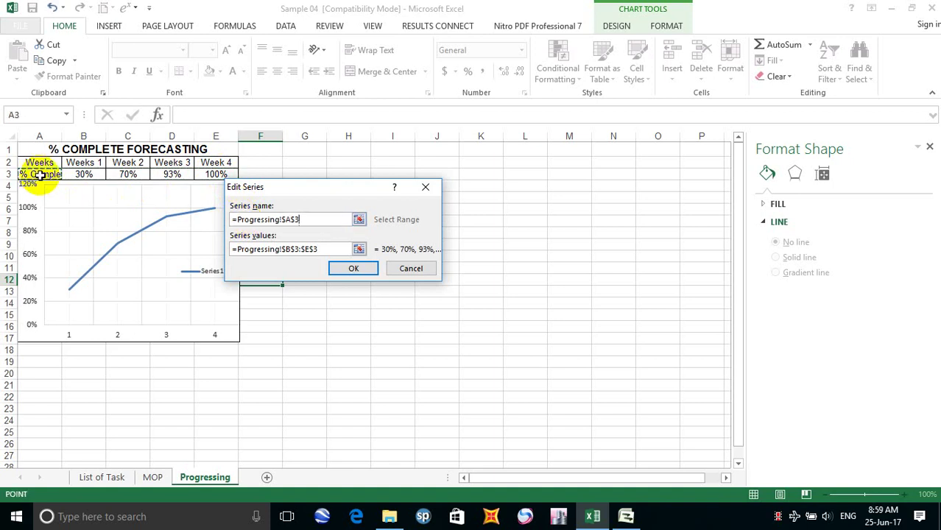
click(355, 268)
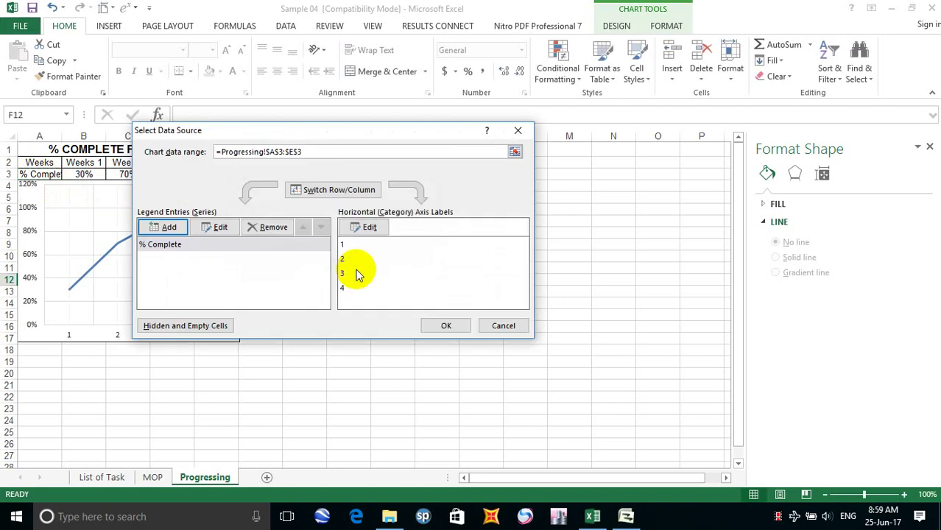
click(452, 328)
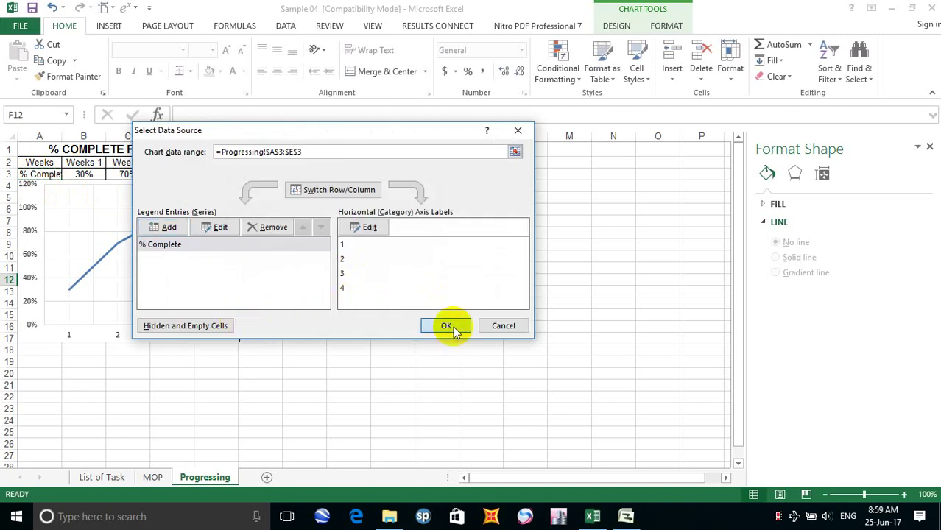
click(310, 307)
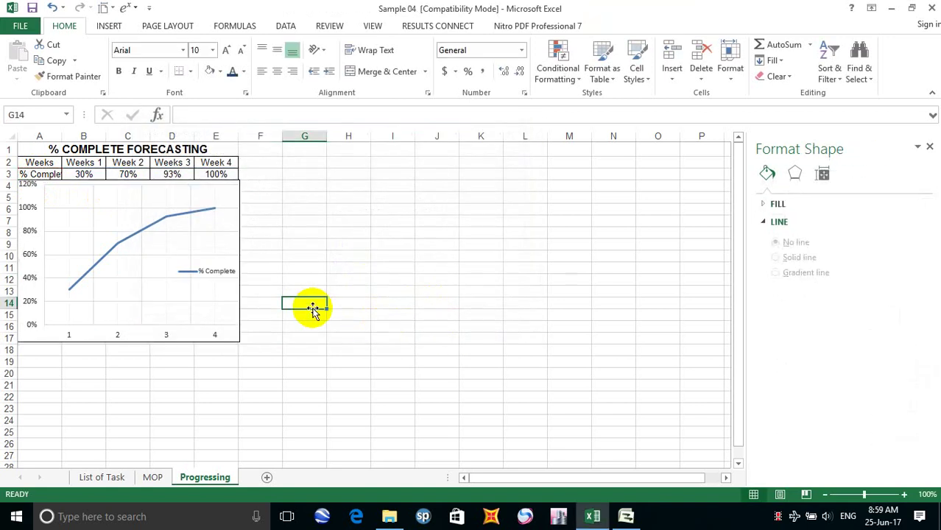
click(250, 395)
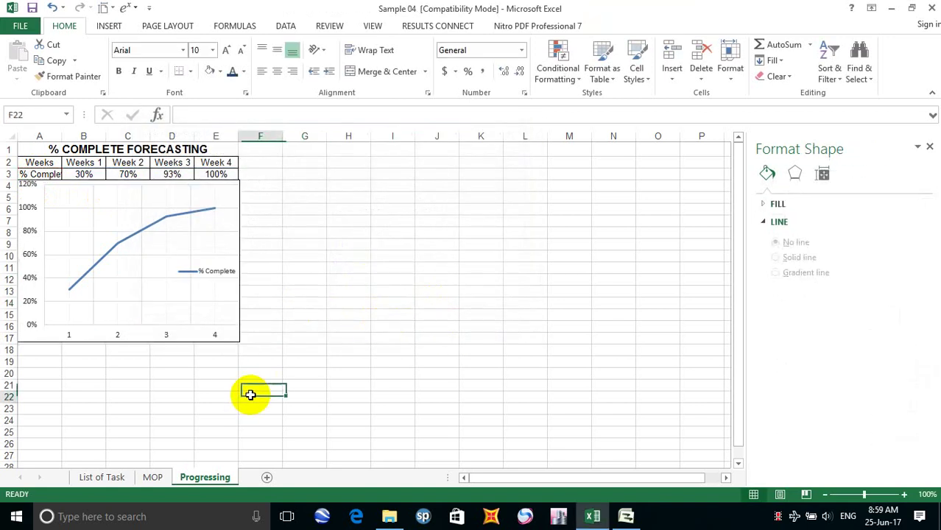
Step: Insert a 2-D line chart from the weekly % complete table in A2:E3
click(149, 246)
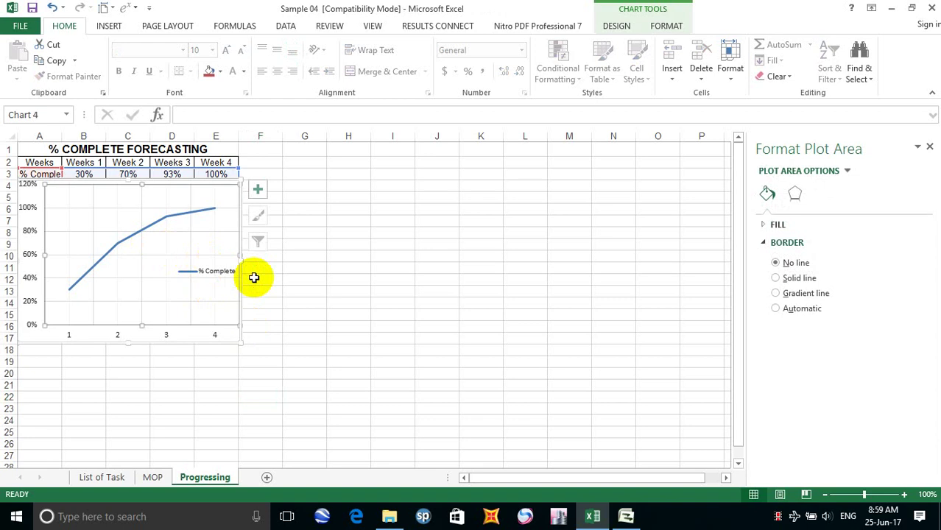
drag(39, 163, 214, 175)
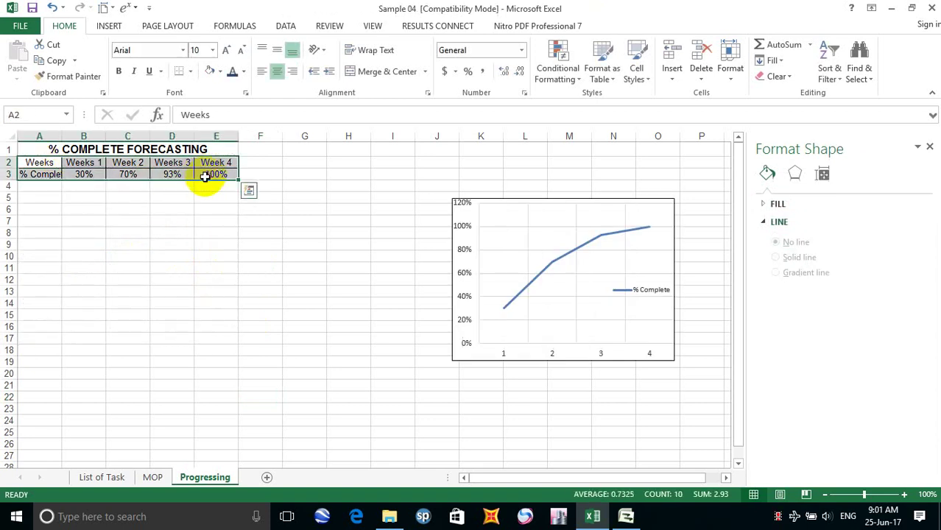
click(111, 28)
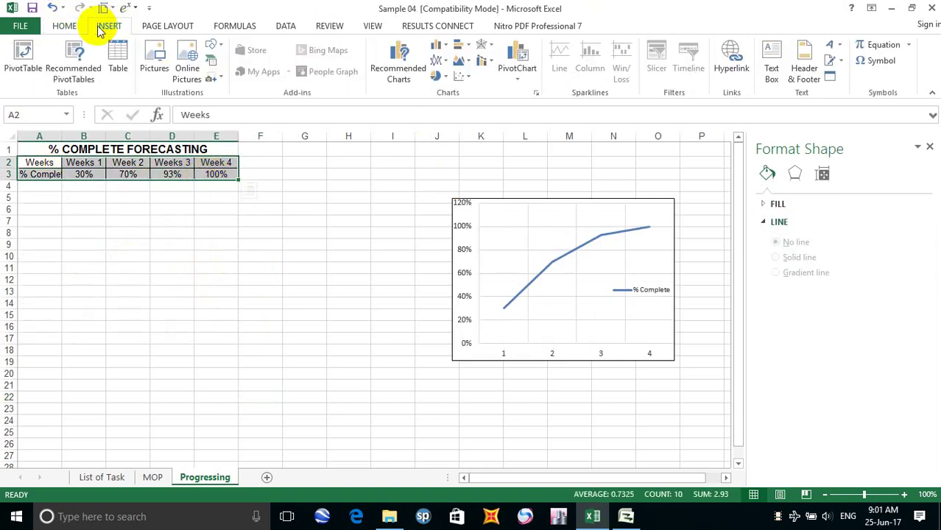
click(468, 78)
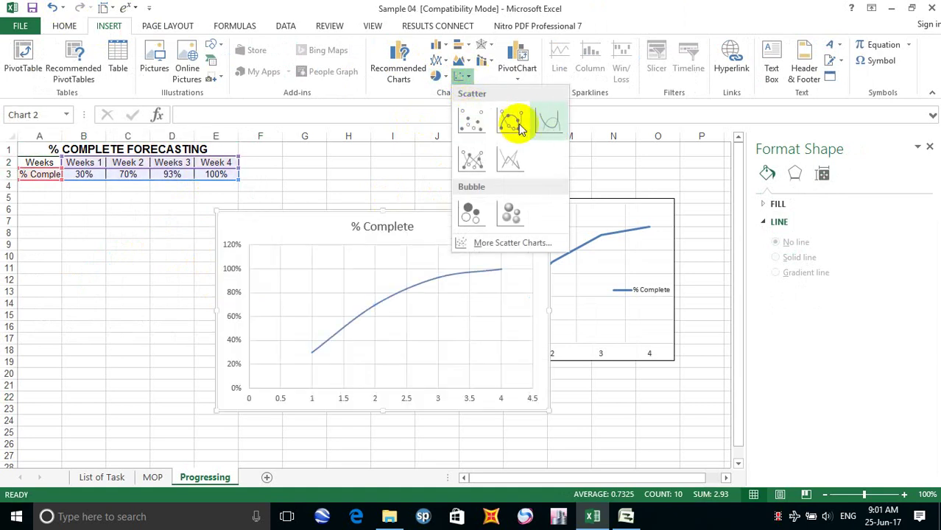
click(440, 59)
click(454, 109)
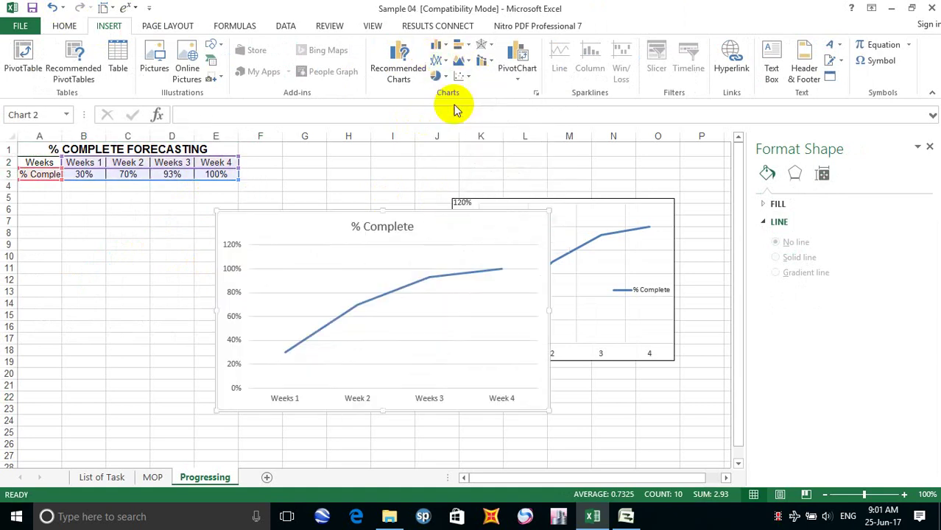
Step: Move the new line chart below the table at column A and widen it to about the middle of column I
drag(315, 225, 49, 193)
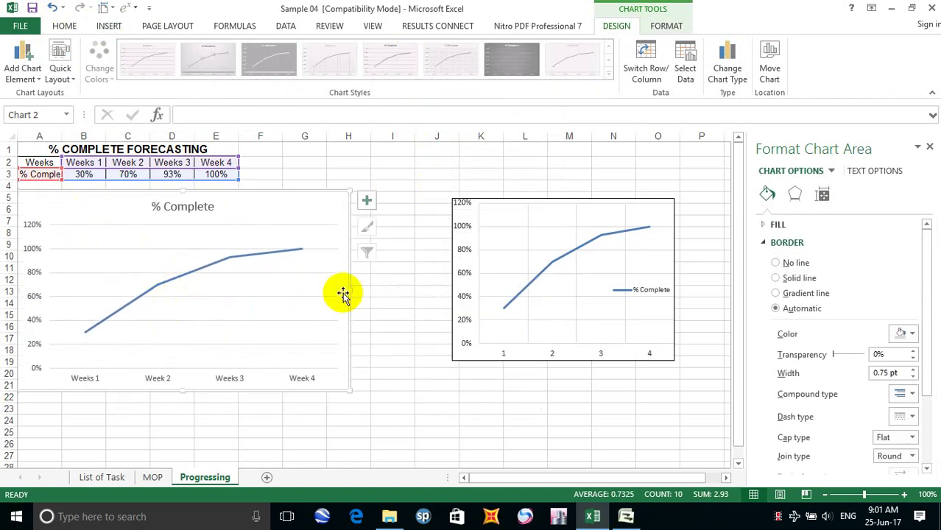
drag(348, 292, 390, 280)
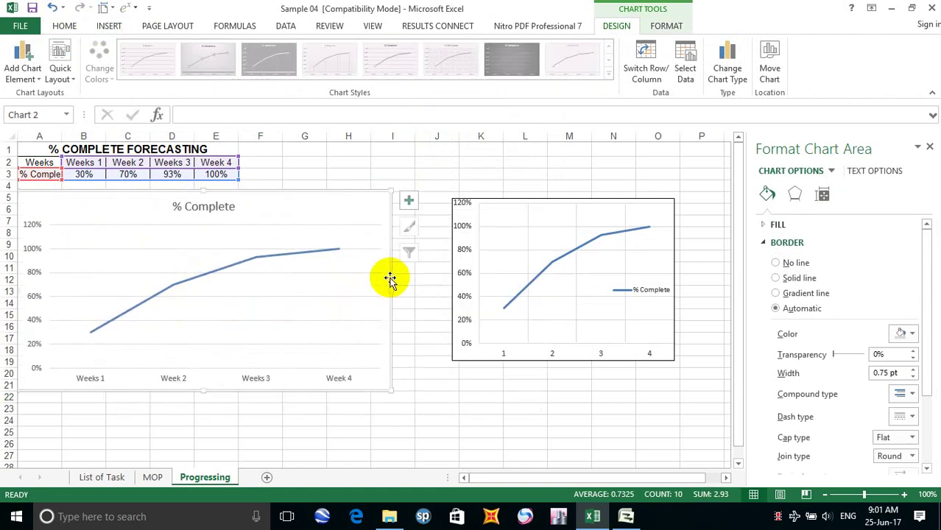
click(184, 210)
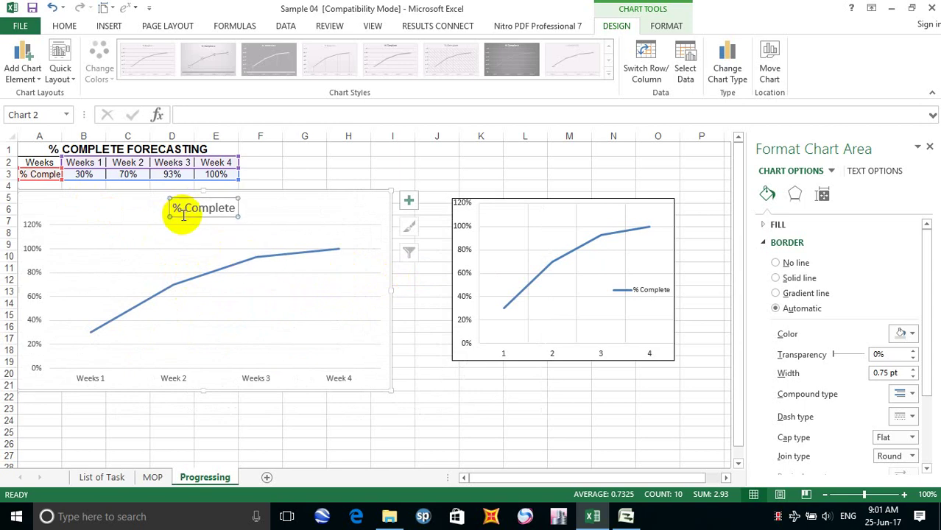
Step: Delete the line chart titled % Complete that sits below the forecasting table
click(227, 340)
click(275, 401)
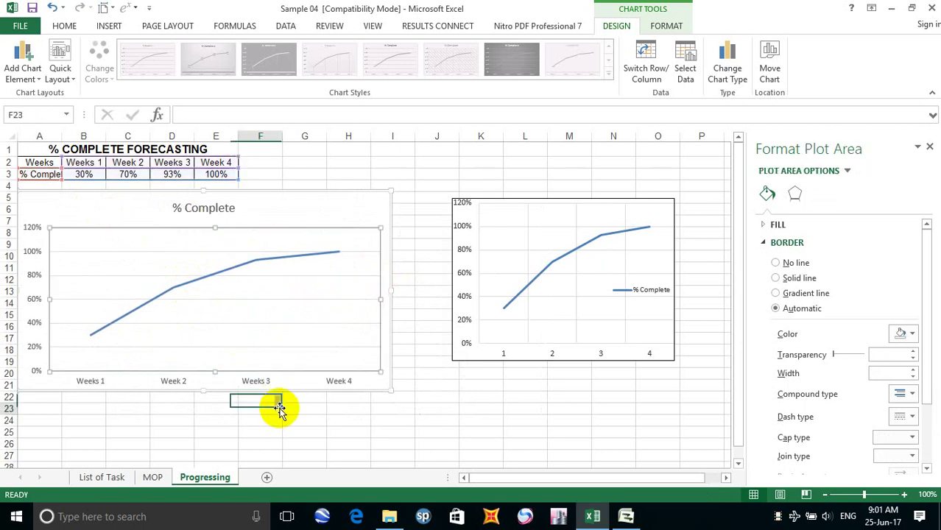
click(315, 320)
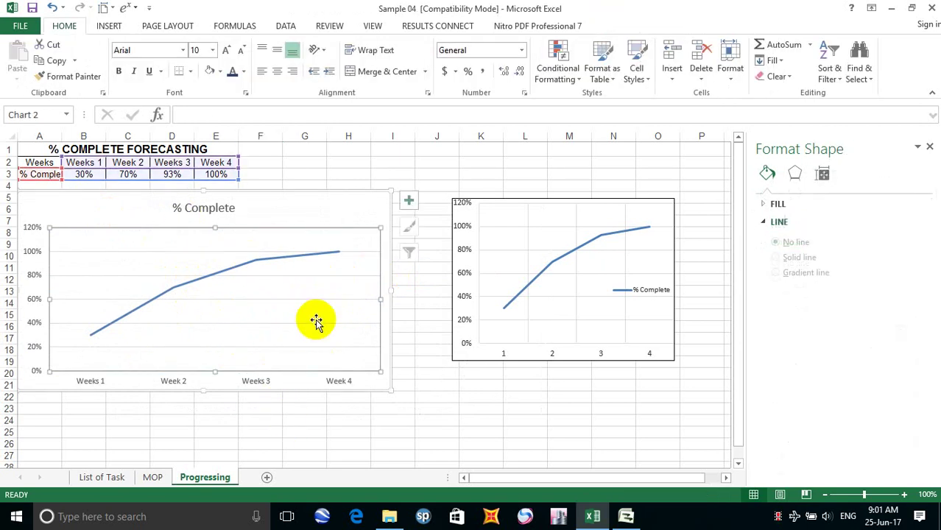
click(258, 380)
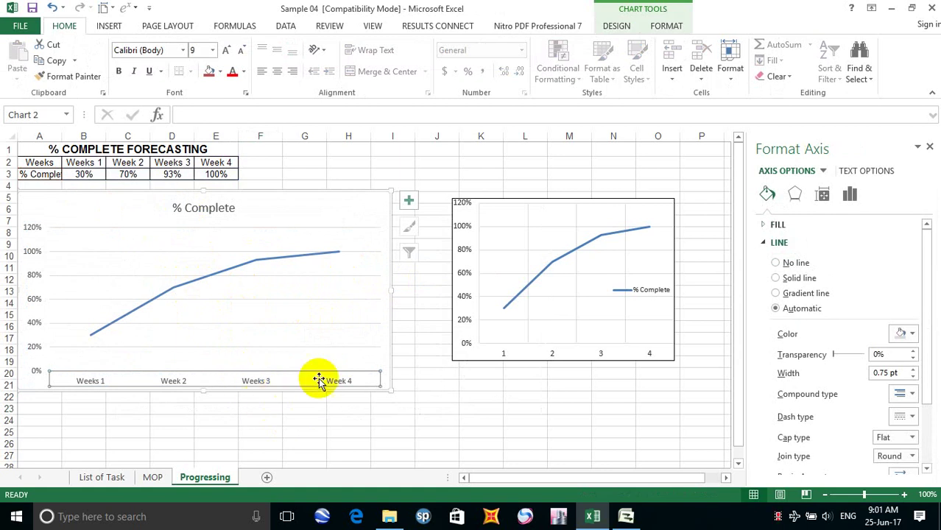
drag(96, 215, 135, 246)
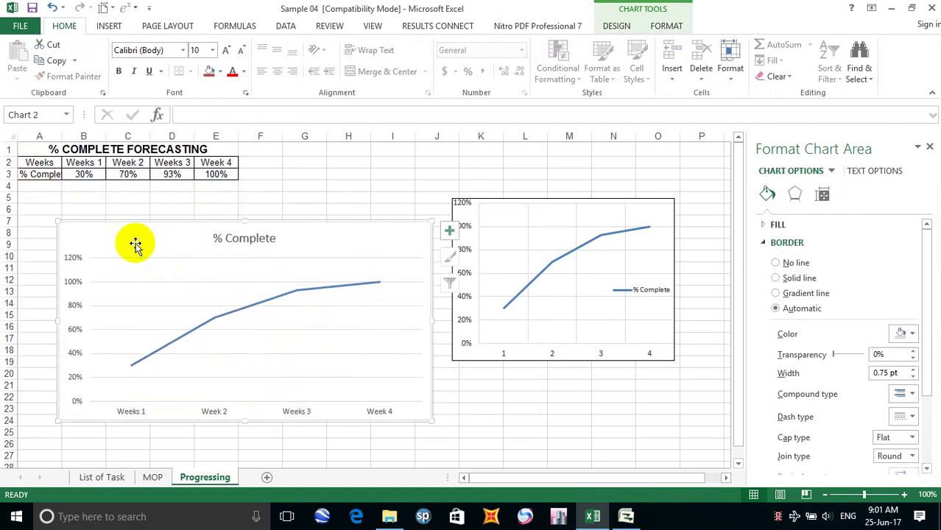
key(Delete)
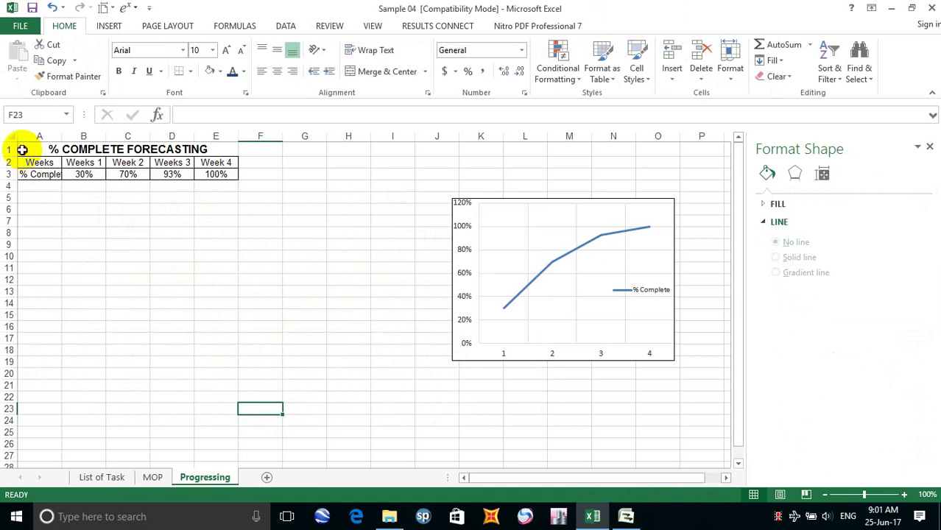
Step: Insert a 2-D line chart from the whole % COMPLETE FORECASTING table, A1:E3, including its title row
drag(22, 149, 65, 179)
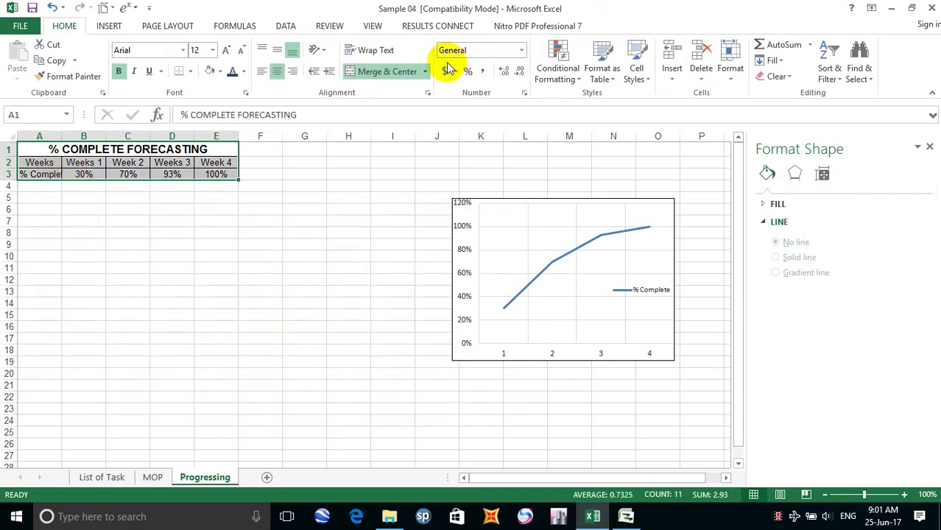
click(108, 26)
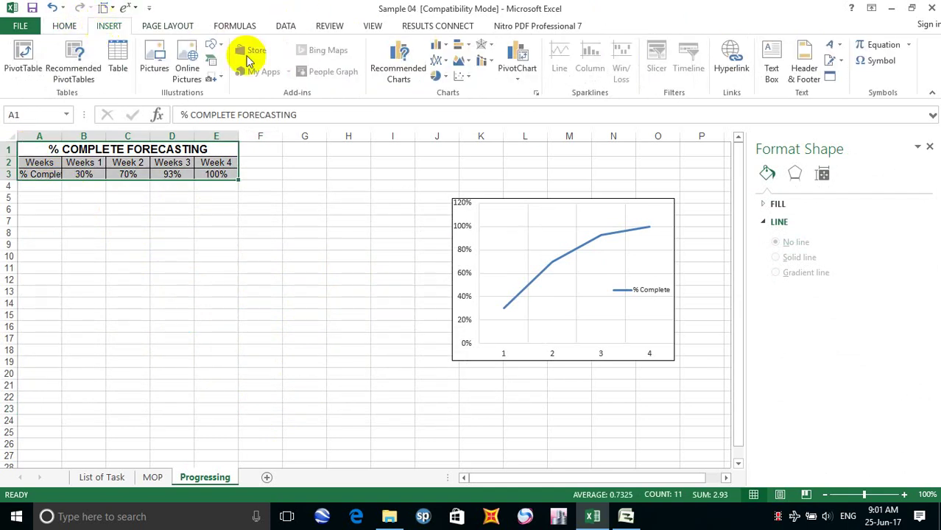
click(447, 66)
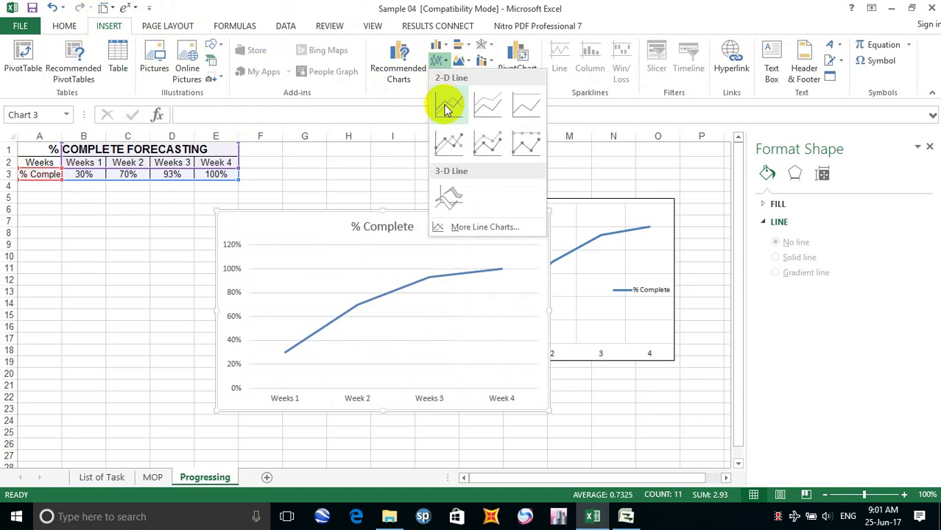
click(446, 100)
Step: Remove the new line chart's title and move the chart directly below the table at column A
drag(403, 221, 330, 225)
click(269, 227)
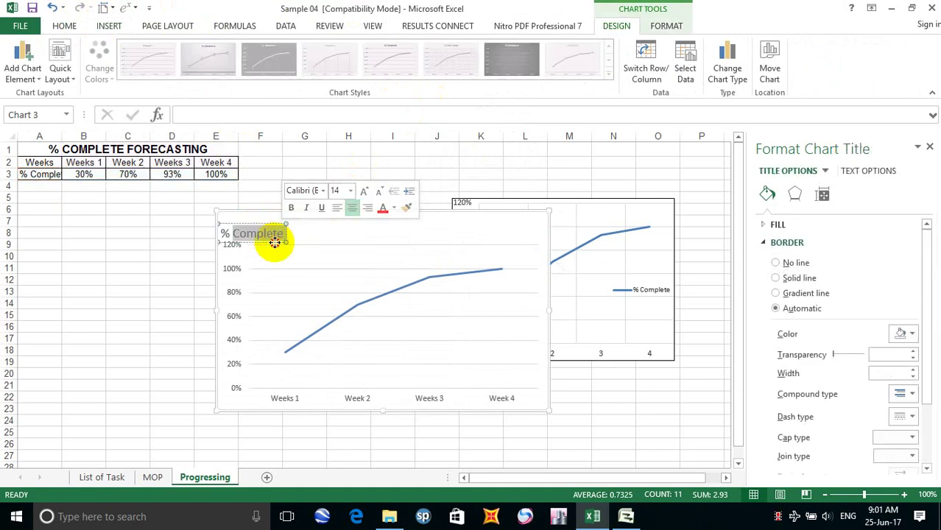
key(Delete)
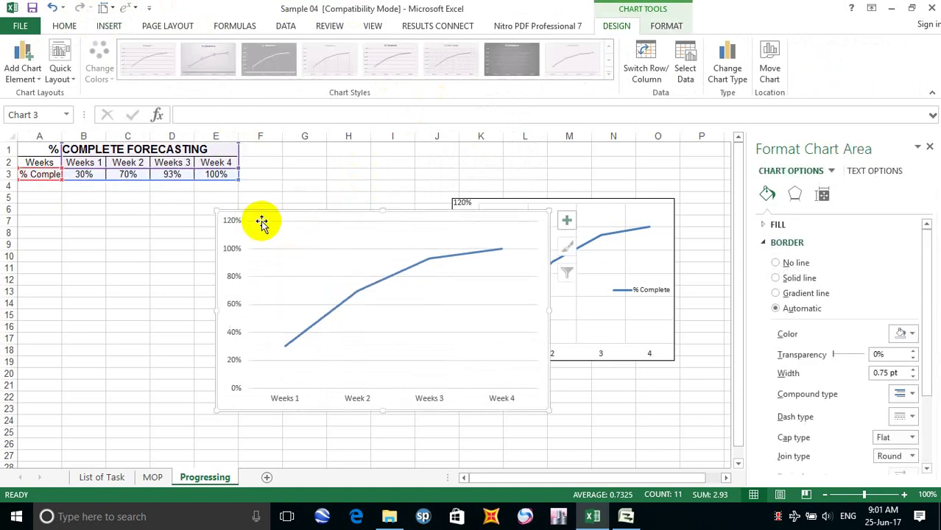
drag(275, 218, 63, 184)
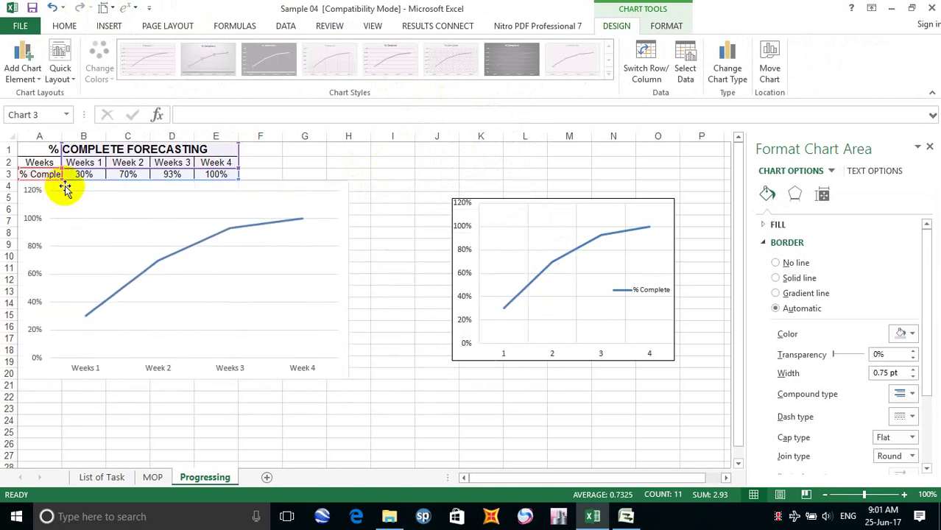
Step: Examine the new chart's plot area formatting and its data source selection, leaving both unchanged
click(319, 287)
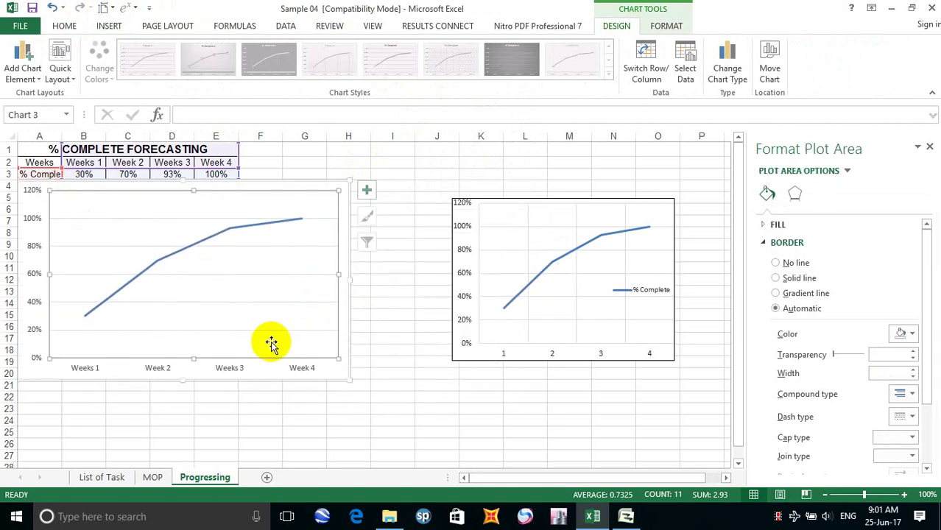
right_click(234, 357)
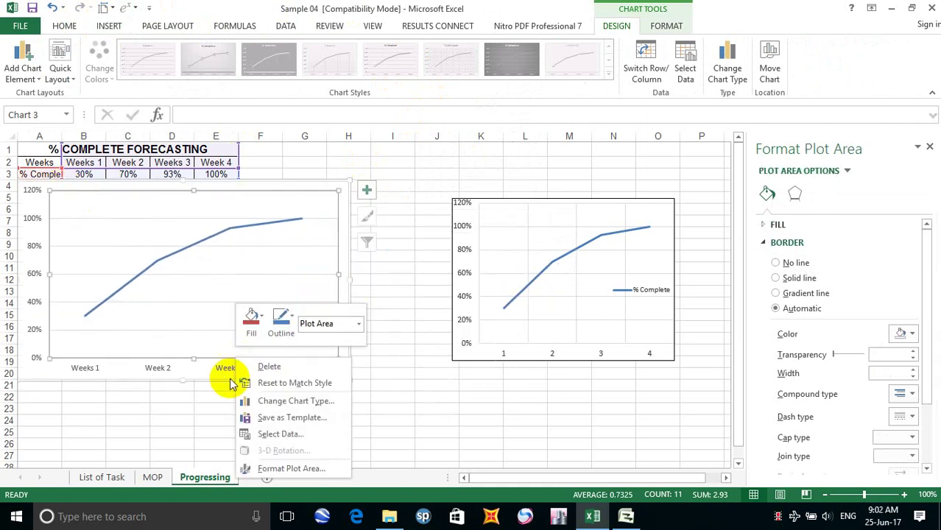
click(288, 468)
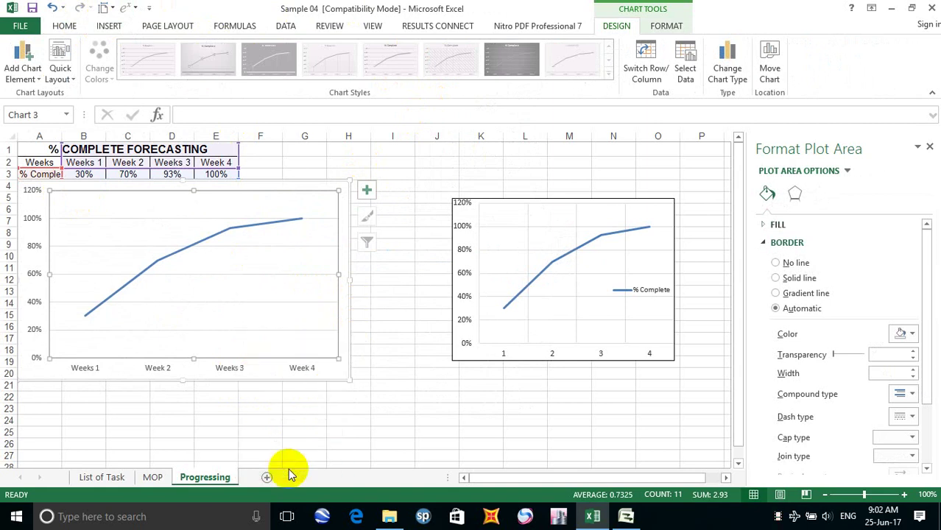
right_click(226, 332)
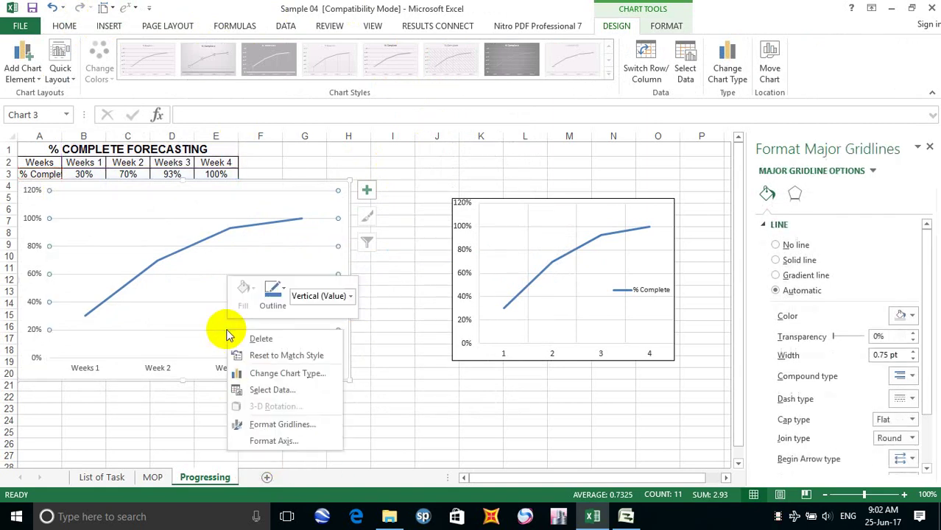
click(286, 390)
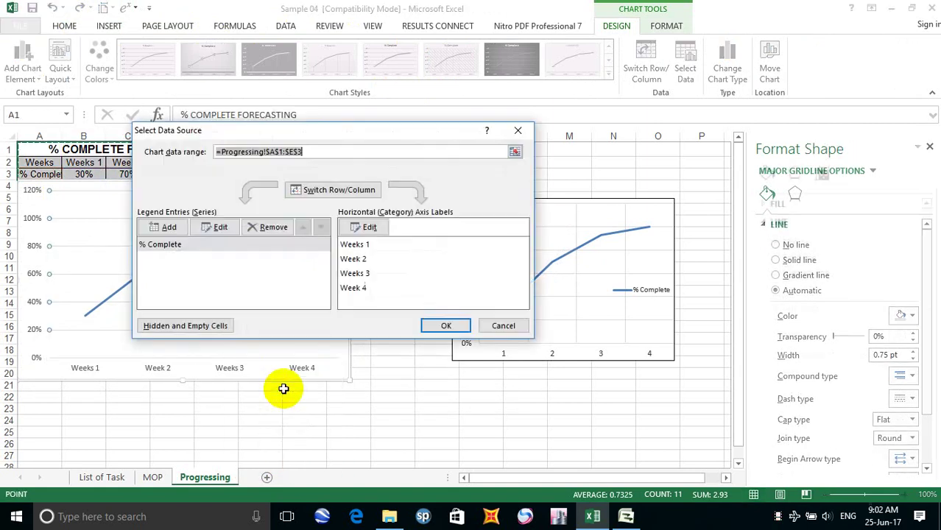
click(501, 325)
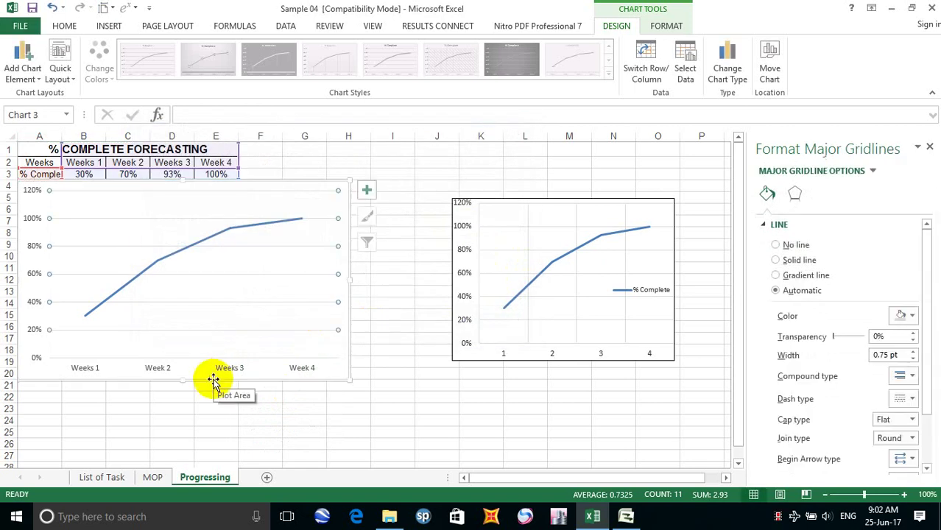
Step: Assign the macro Chart3_Click to the new line chart
right_click(213, 381)
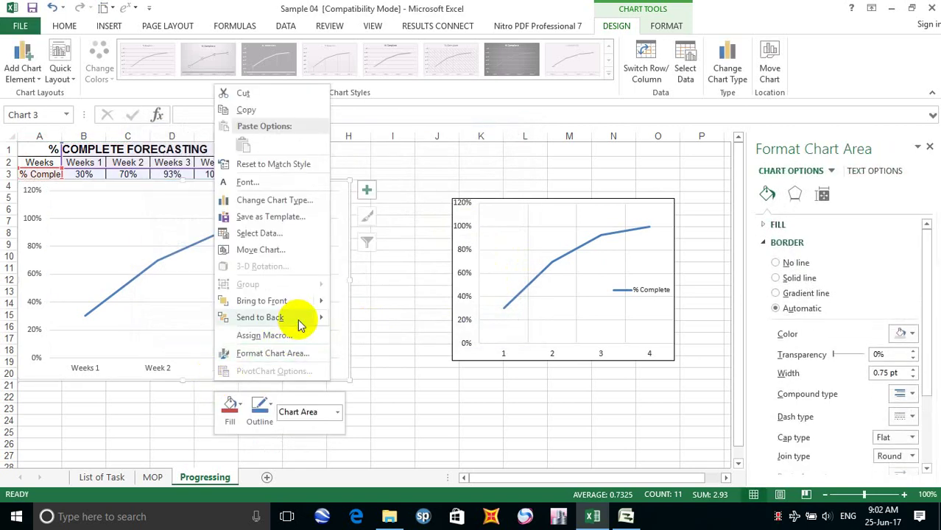
mouse_move(298, 323)
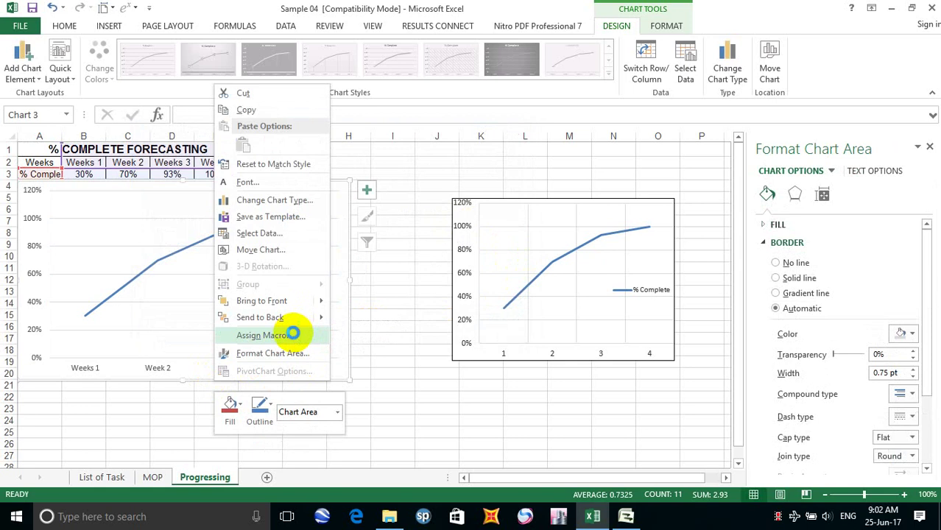
click(294, 333)
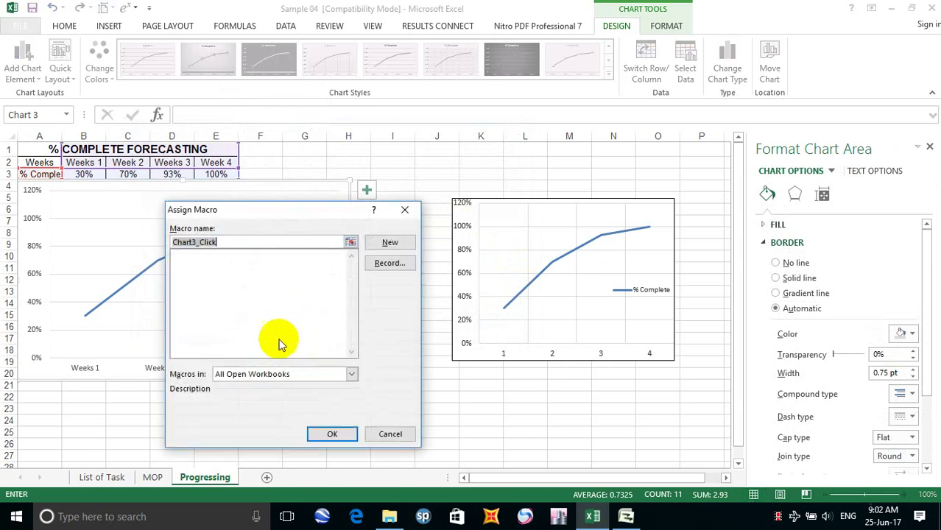
click(329, 434)
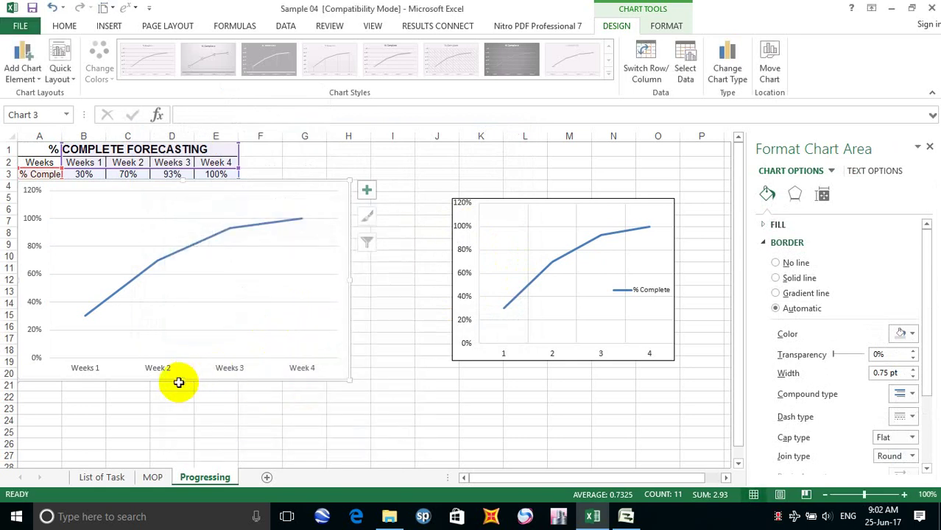
Step: Review the data source selection of the new chart and of its line series for the series and week labels
right_click(200, 378)
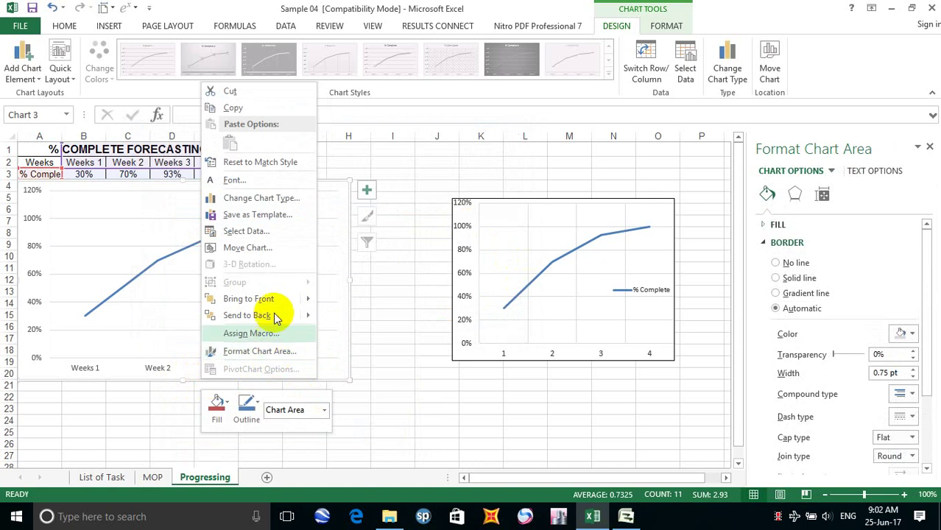
mouse_move(273, 302)
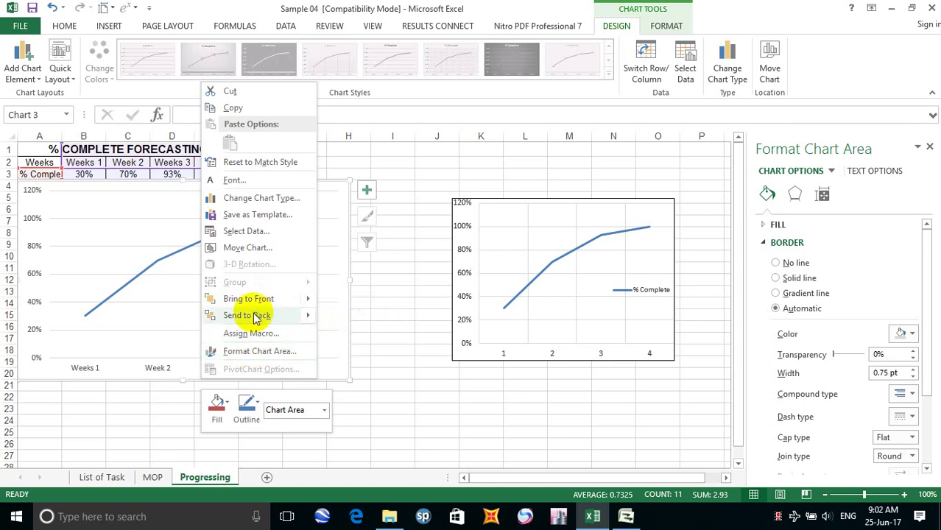
mouse_move(256, 318)
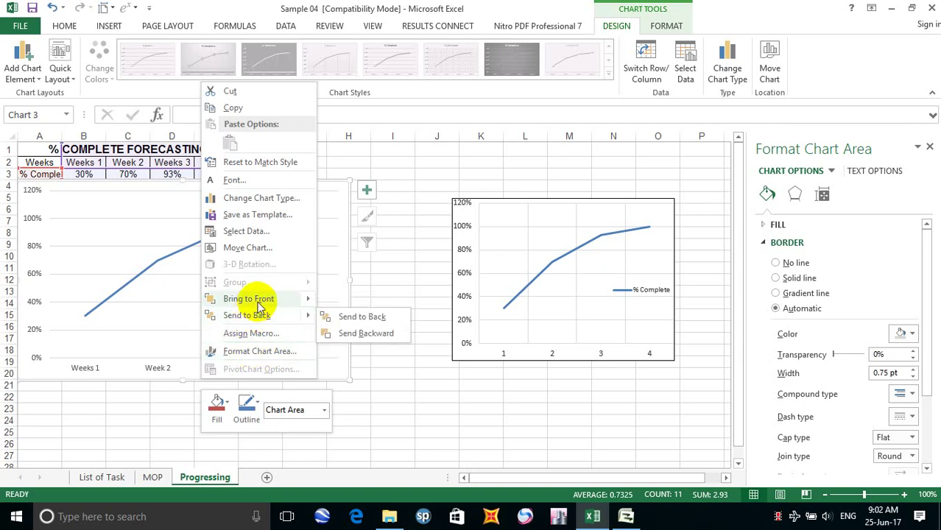
click(259, 231)
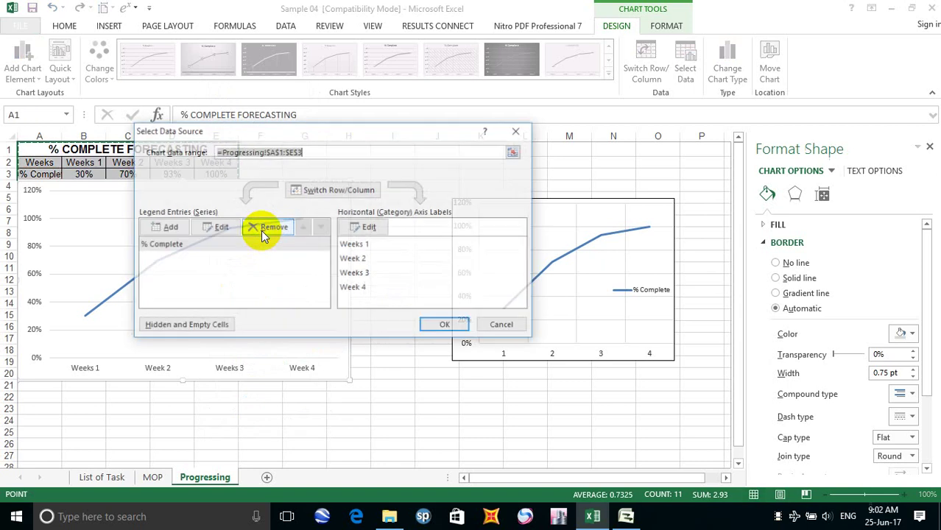
click(454, 324)
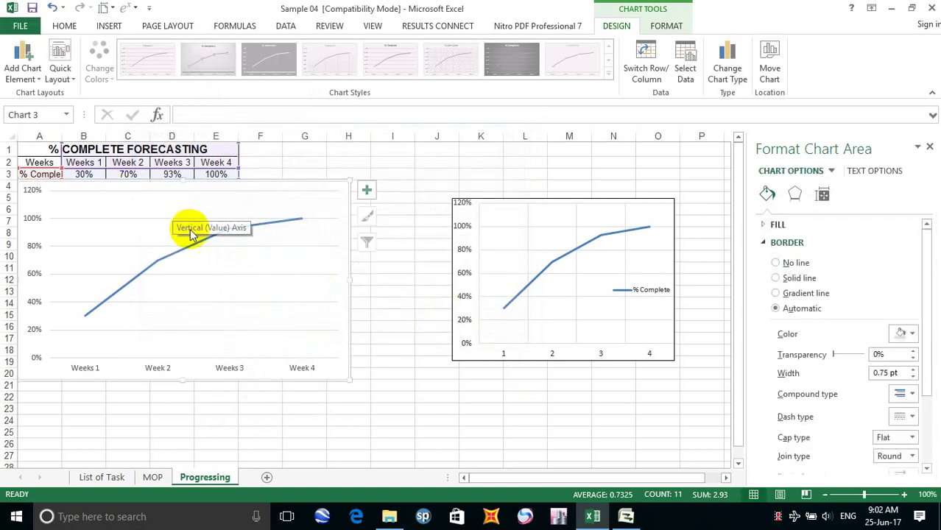
click(192, 245)
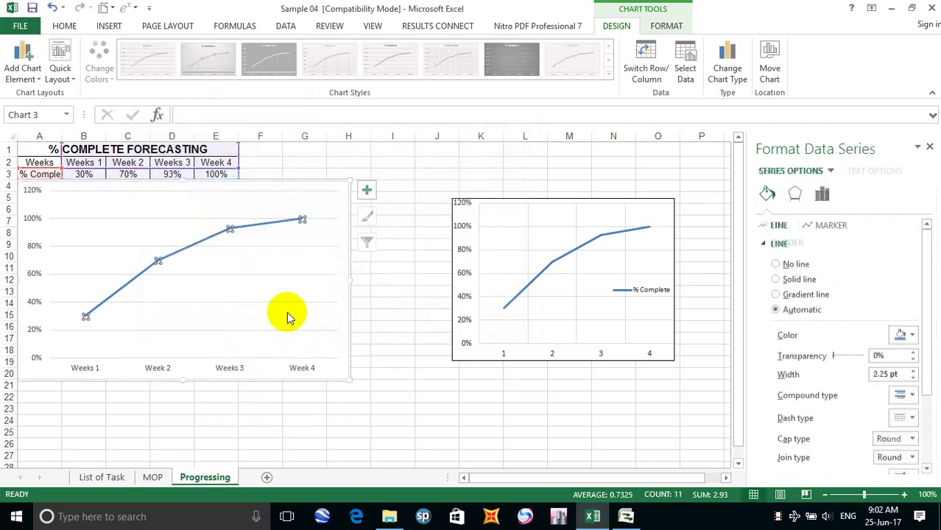
right_click(172, 259)
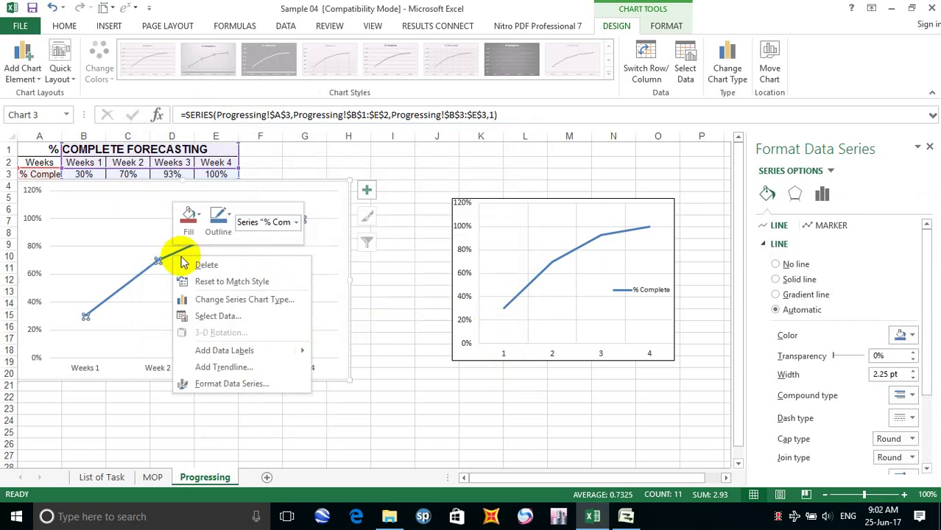
click(233, 320)
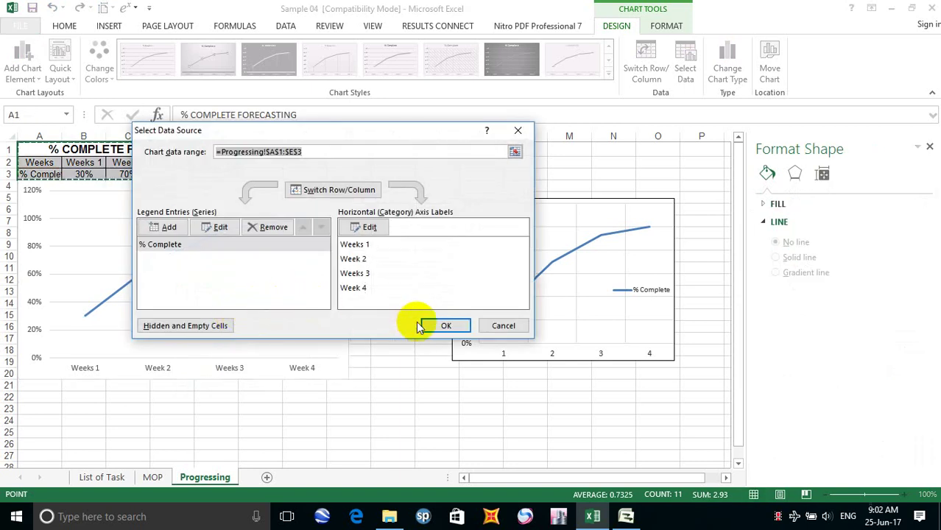
click(429, 326)
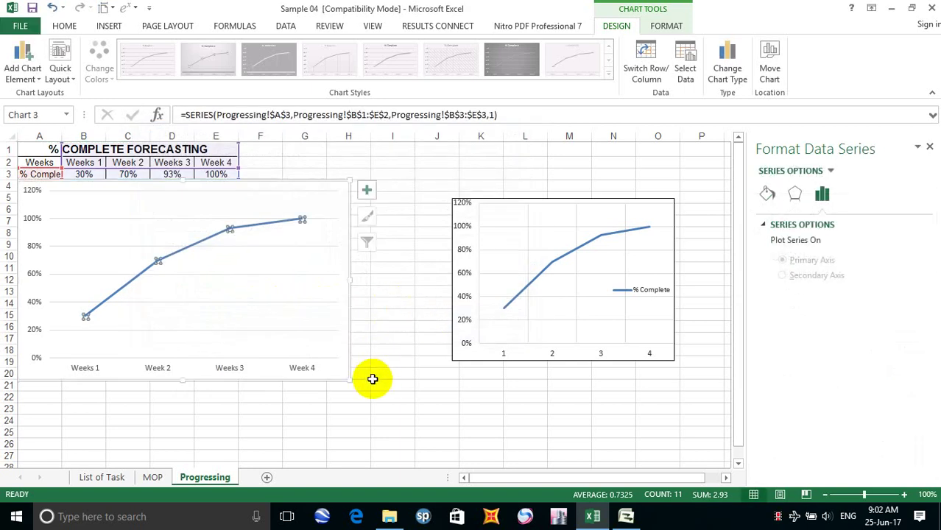
Step: Try to select the new line chart, dismissing each macro alert, and select the black-bordered chart beside it
click(372, 377)
click(302, 368)
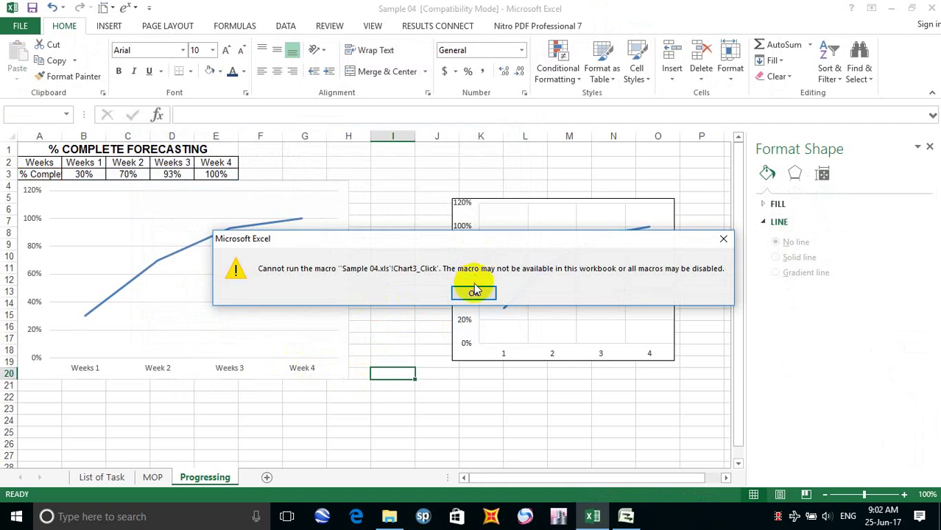
click(473, 294)
click(300, 237)
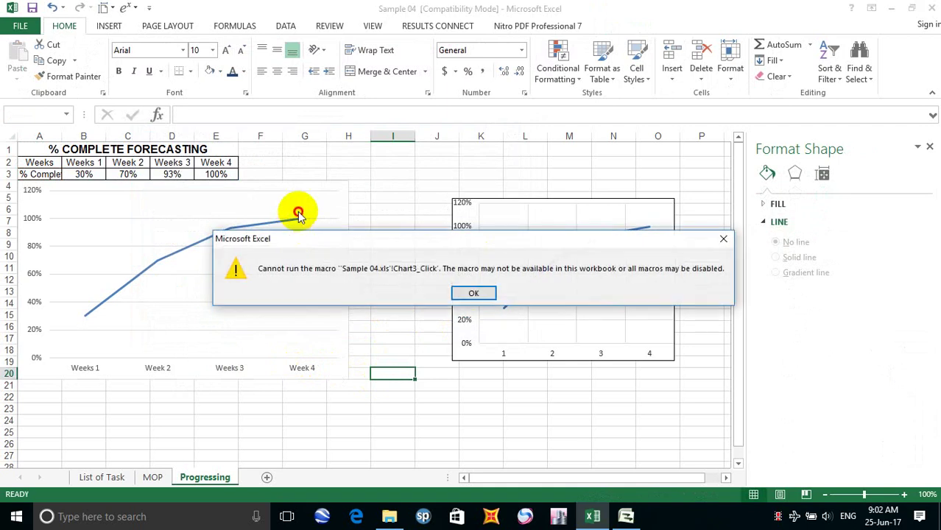
click(476, 294)
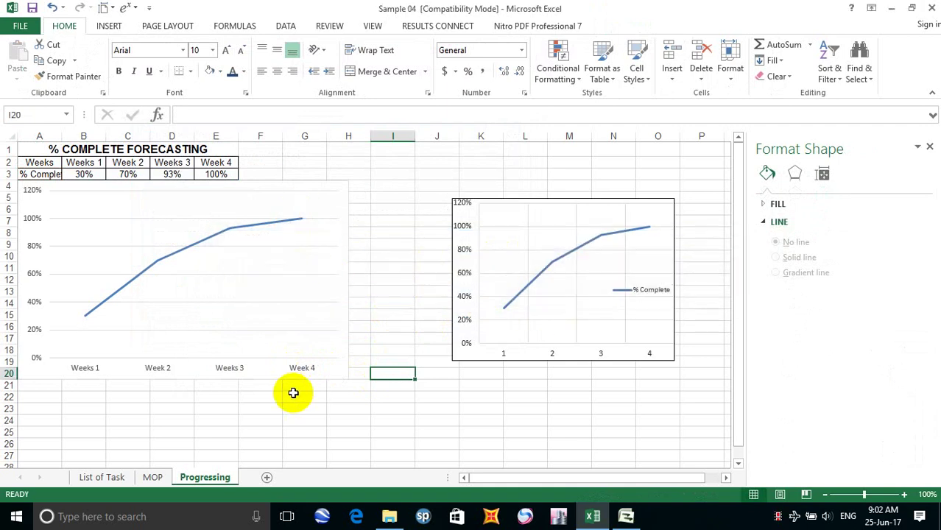
click(329, 333)
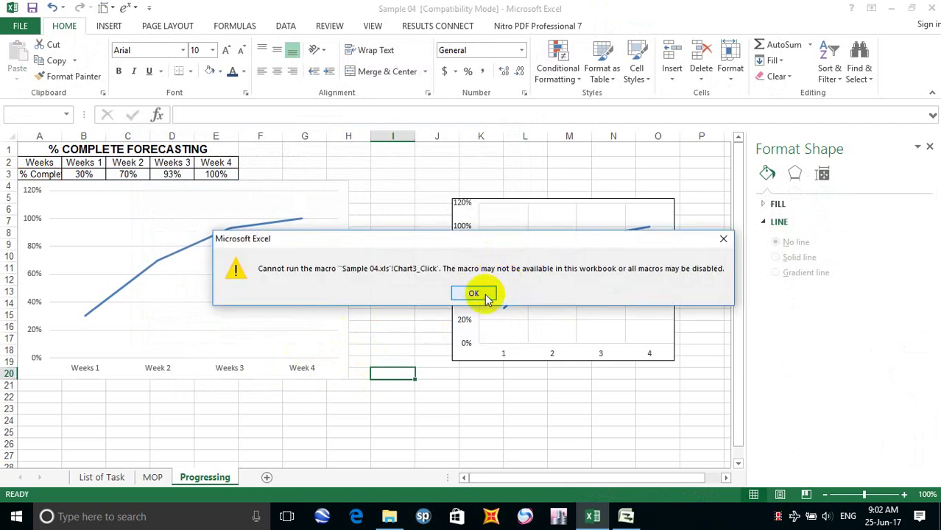
click(482, 296)
click(517, 352)
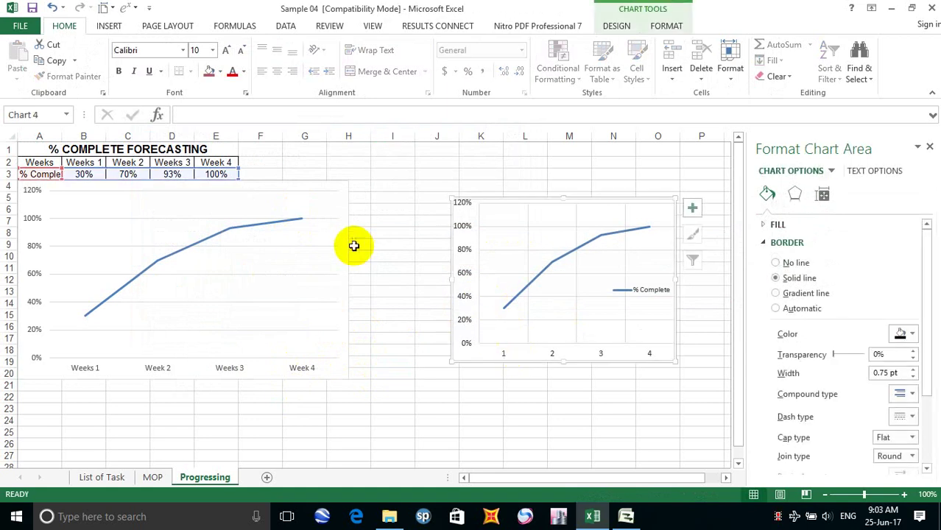
Step: Try again to select the line chart below the forecasting table, dismissing each macro alert
click(380, 161)
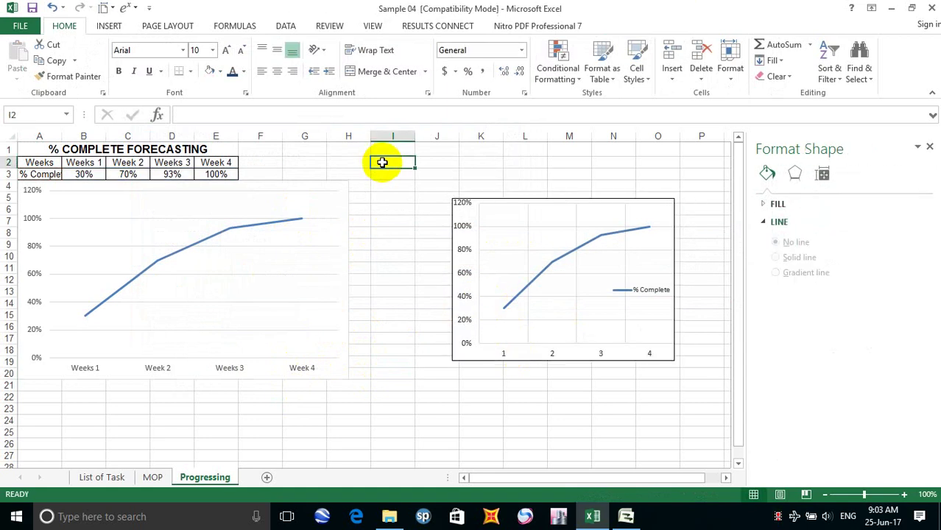
click(327, 187)
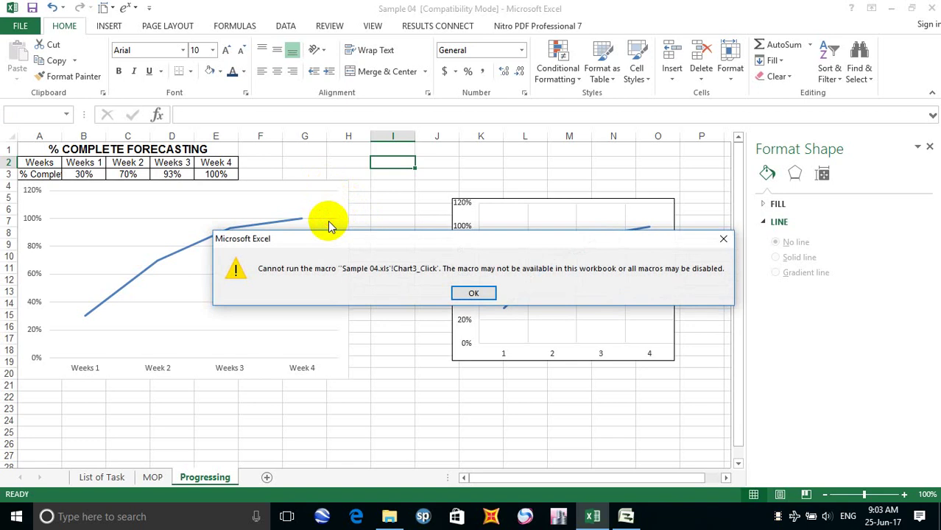
click(469, 291)
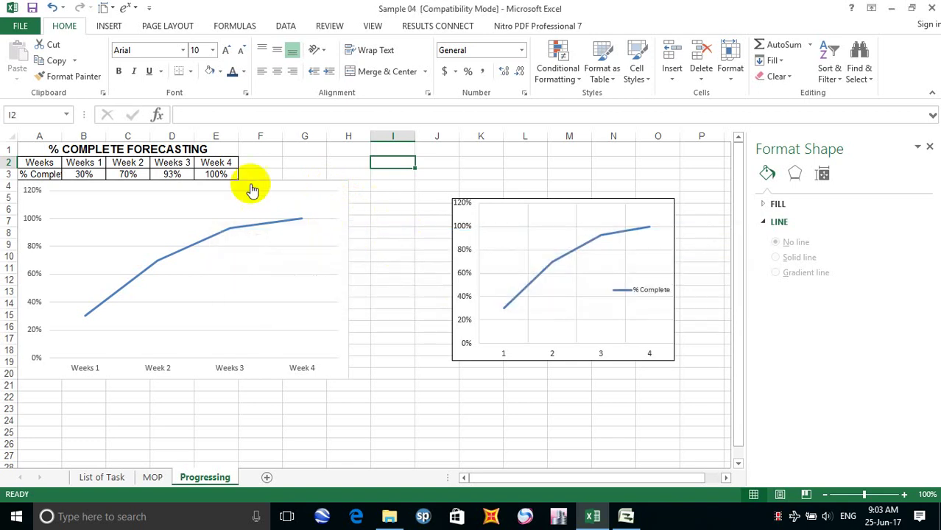
click(22, 194)
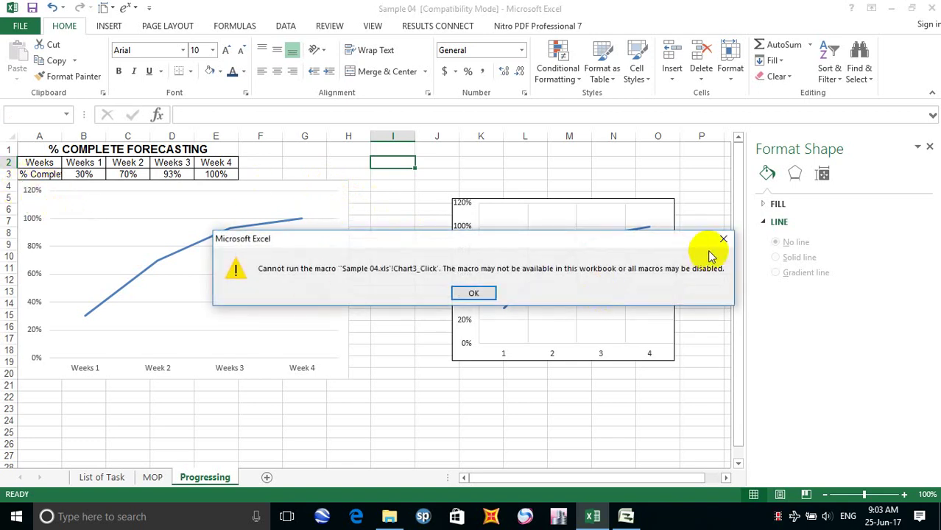
click(722, 240)
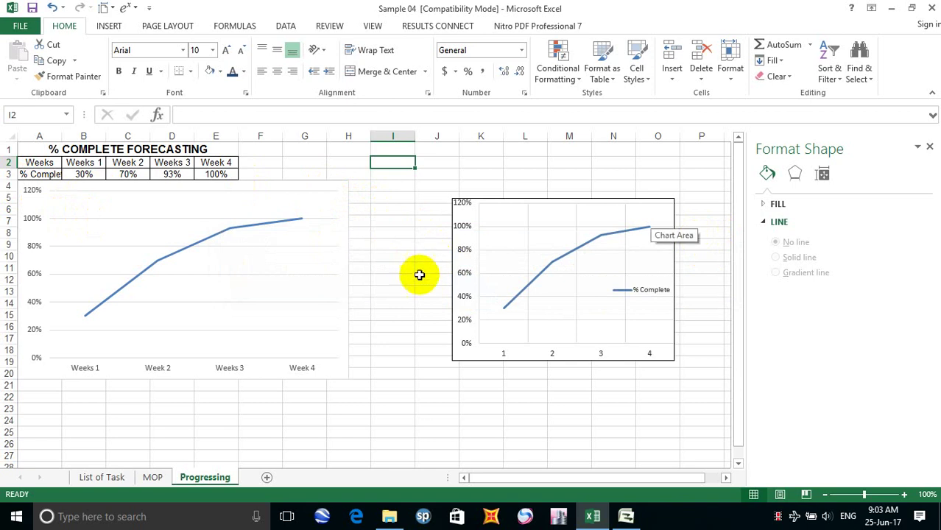
click(336, 187)
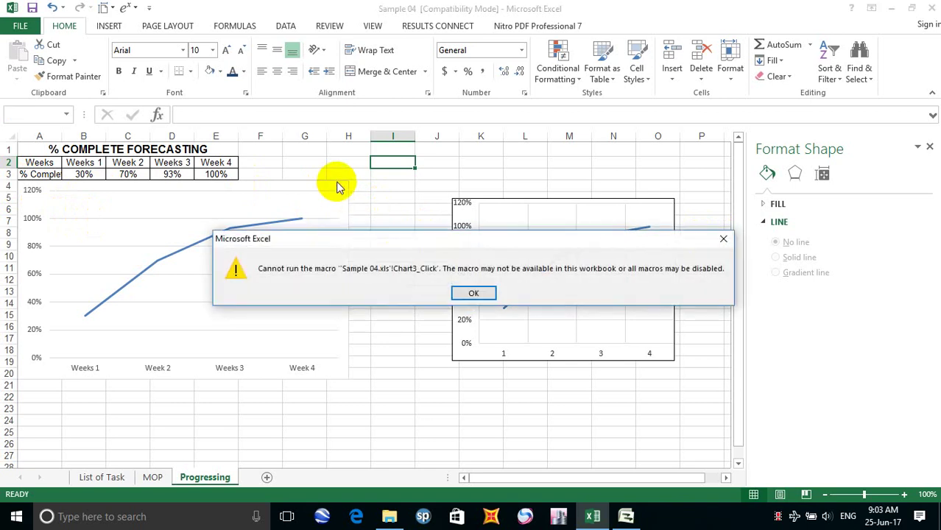
click(469, 293)
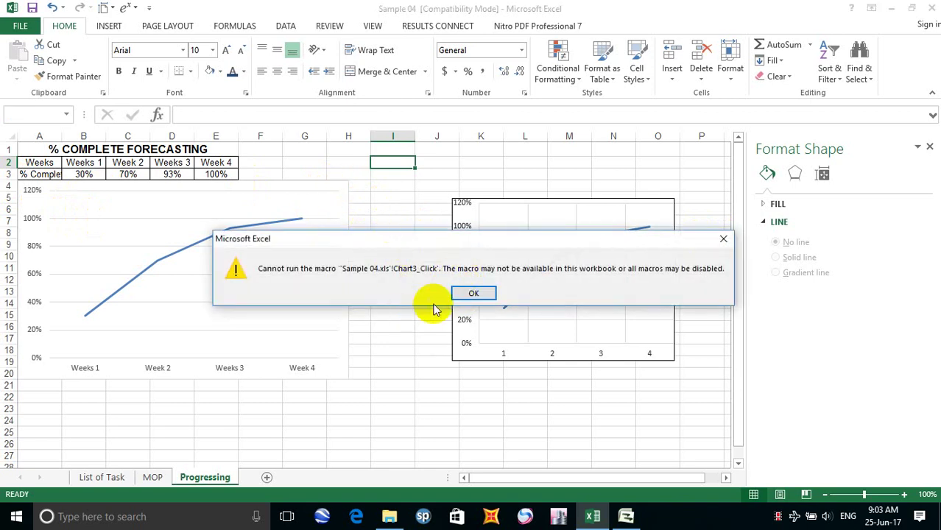
click(477, 293)
drag(177, 261, 179, 264)
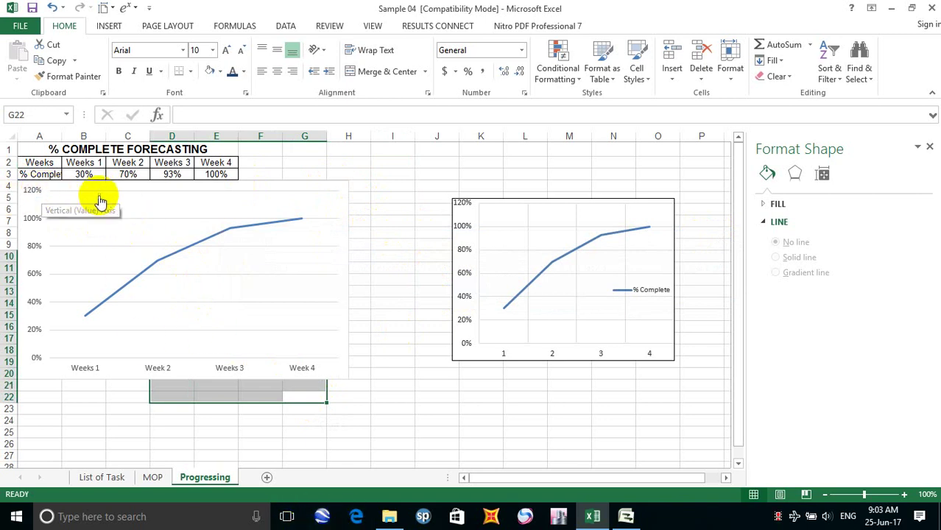
click(185, 259)
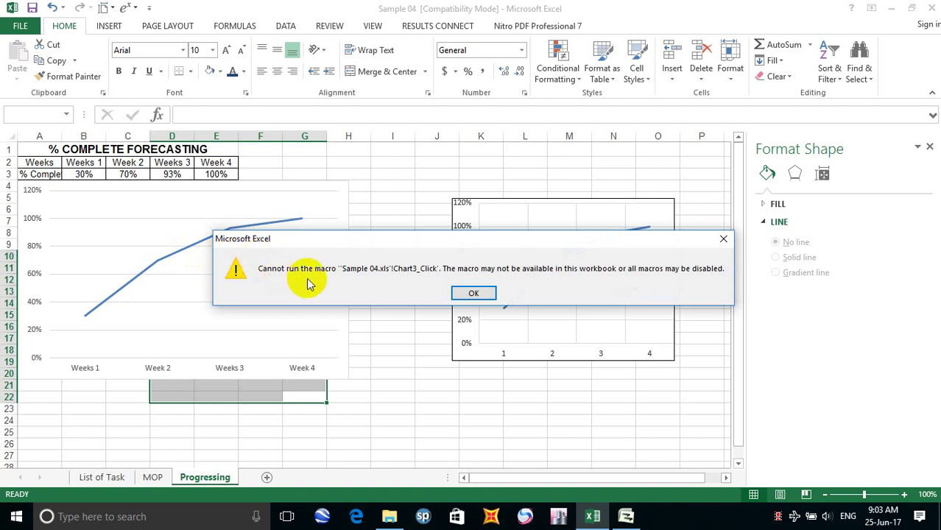
click(474, 293)
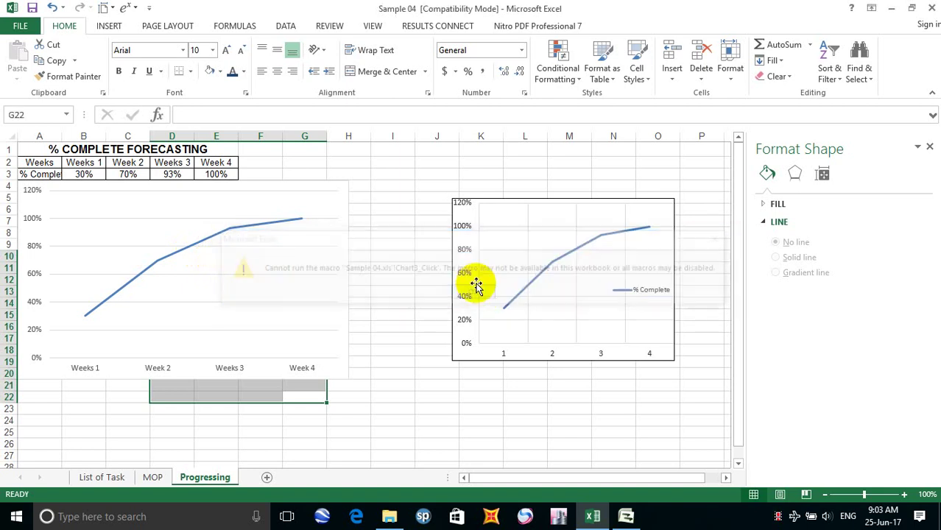
Step: Save the Sample 04 workbook and switch to the Asphal Concrete Road schedule in Microsoft Project
click(32, 8)
click(247, 279)
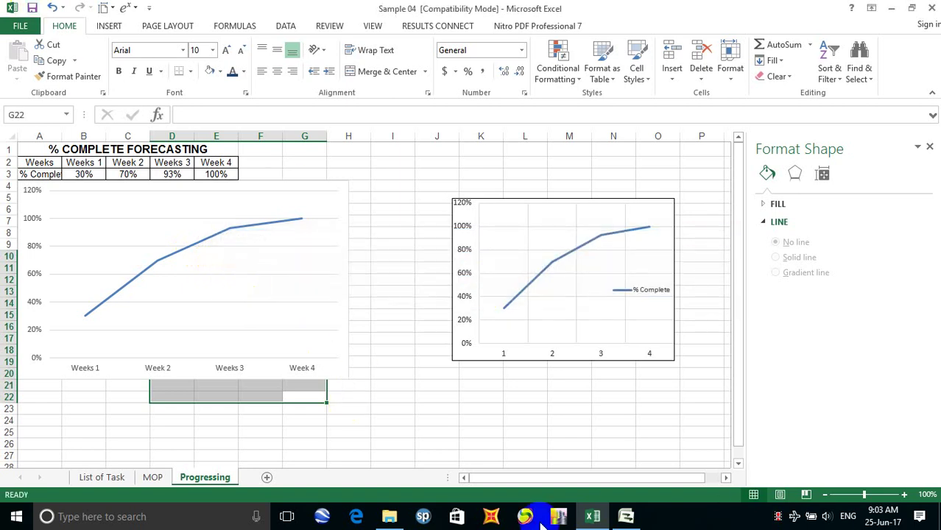
click(626, 516)
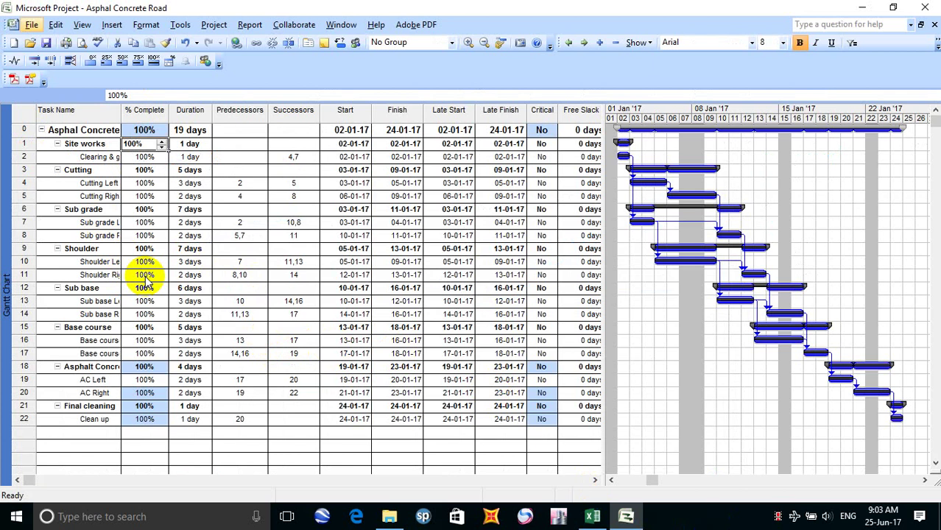
Step: Discard the stray entry in the Site works % Complete cell and set the whole project's % Complete to 0
text(s1)
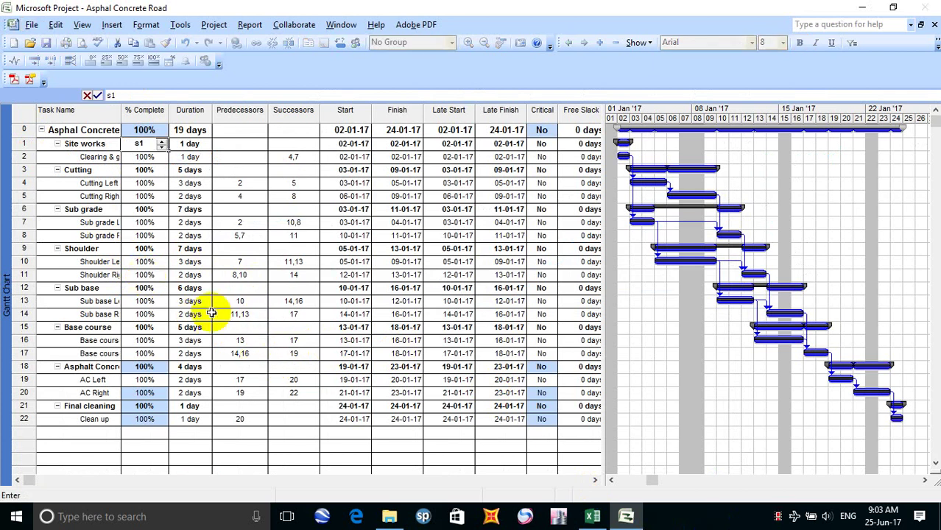
key(Escape)
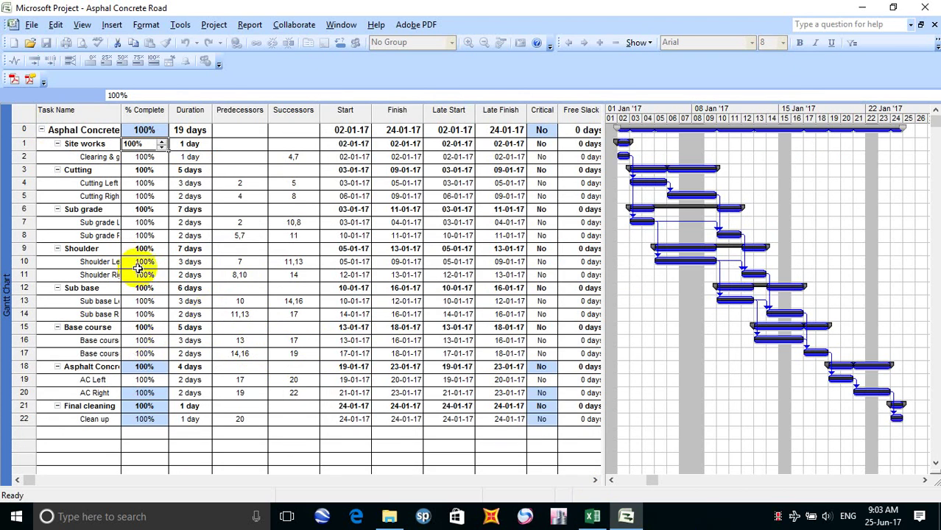
click(144, 130)
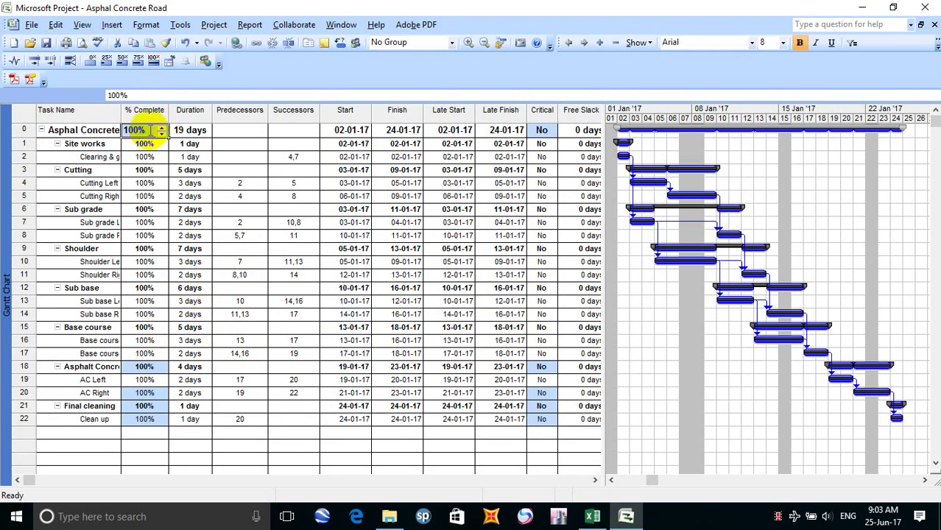
text(0)
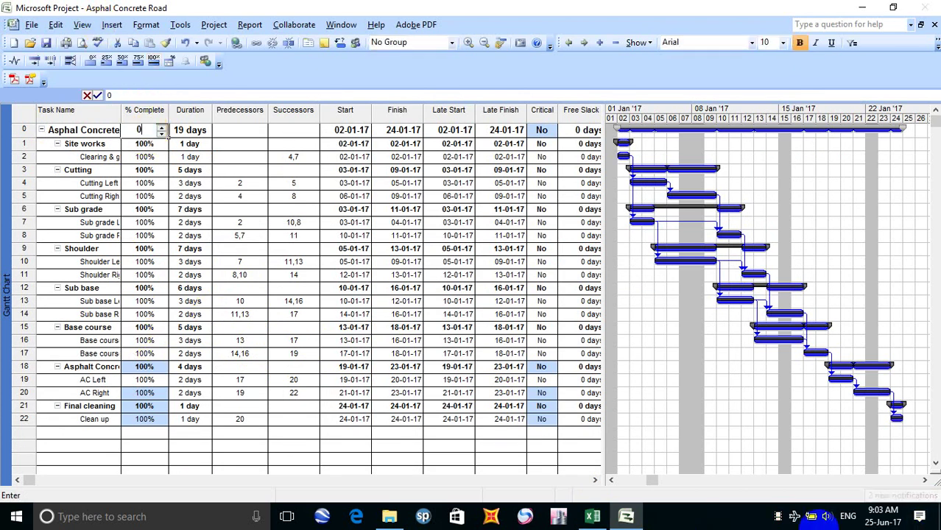
click(217, 264)
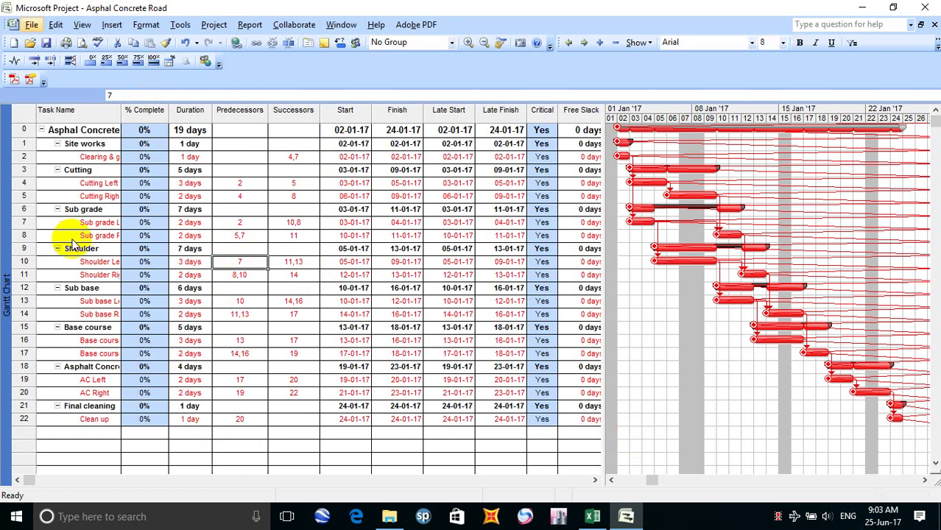
Step: Collapse and re-expand the subtasks, and display the schedule in Tracking Gantt view with the January 2017 bars in sight
key(alt+shift+minus)
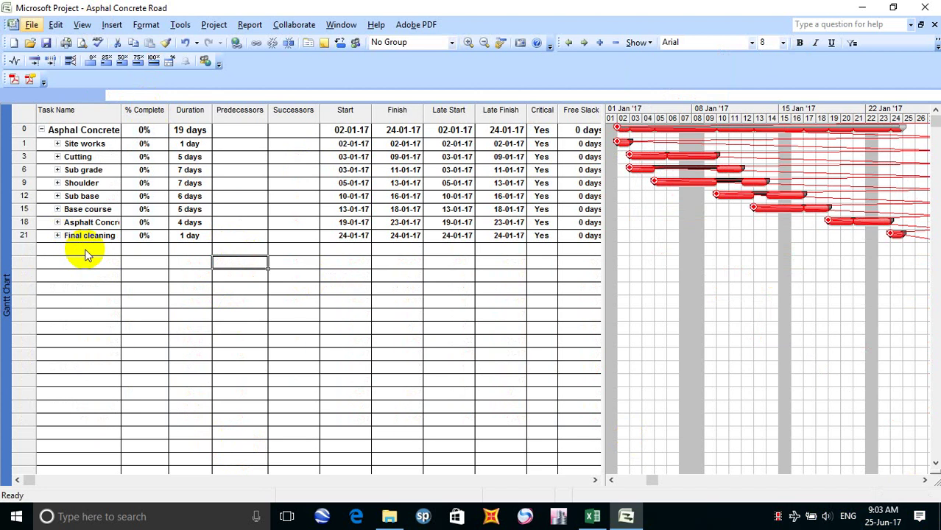
key(alt+shift+asterisk)
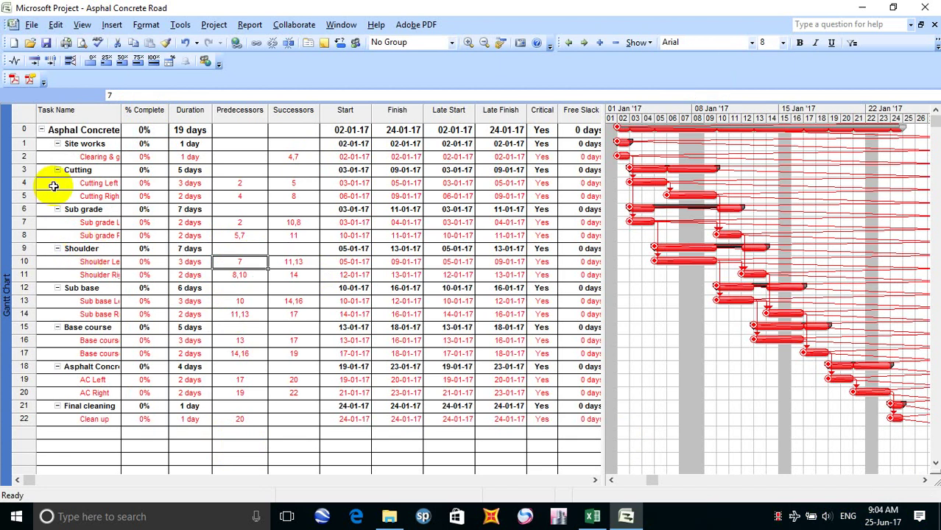
click(83, 25)
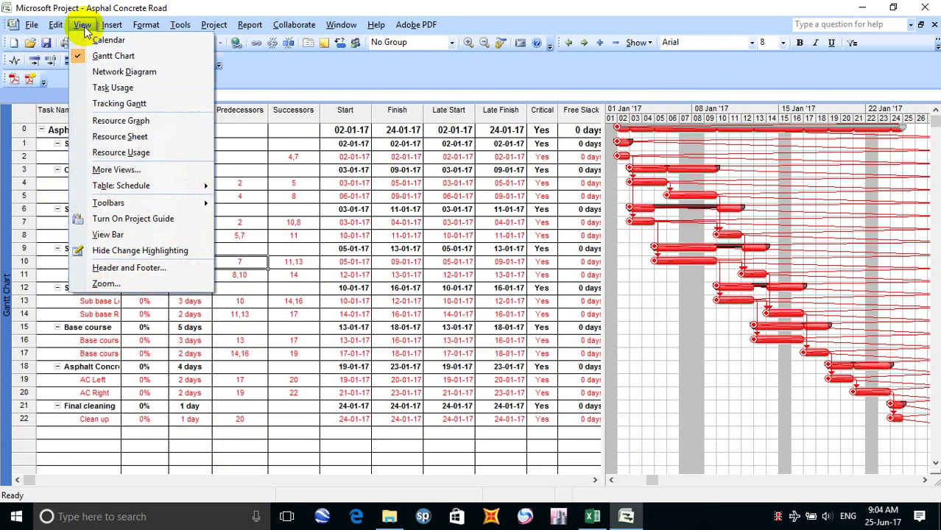
click(120, 104)
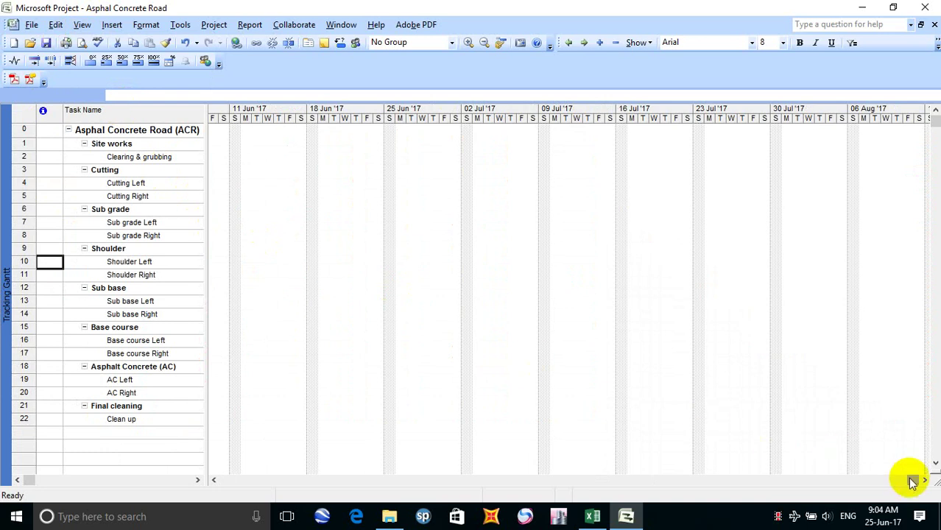
drag(913, 482, 256, 511)
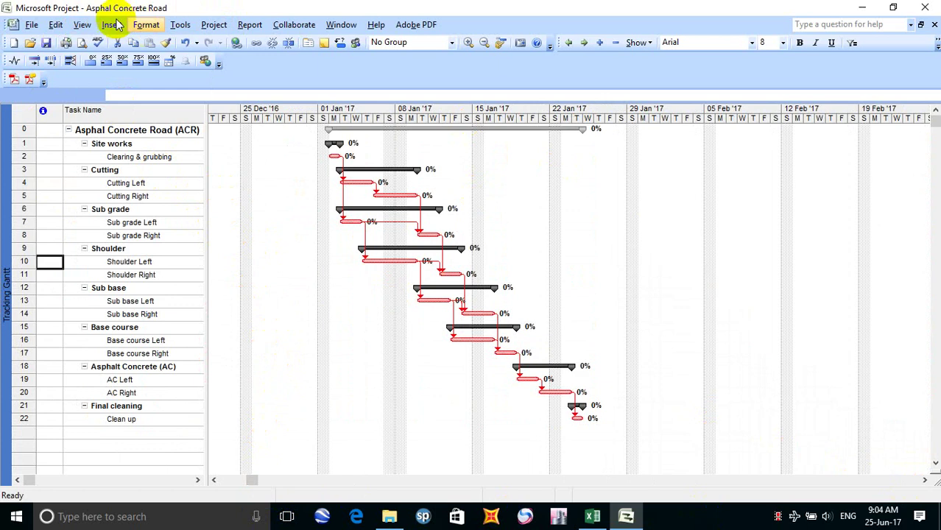
Step: Set the timescale's bottom tier day labels to the 01, 02, ... format
click(83, 25)
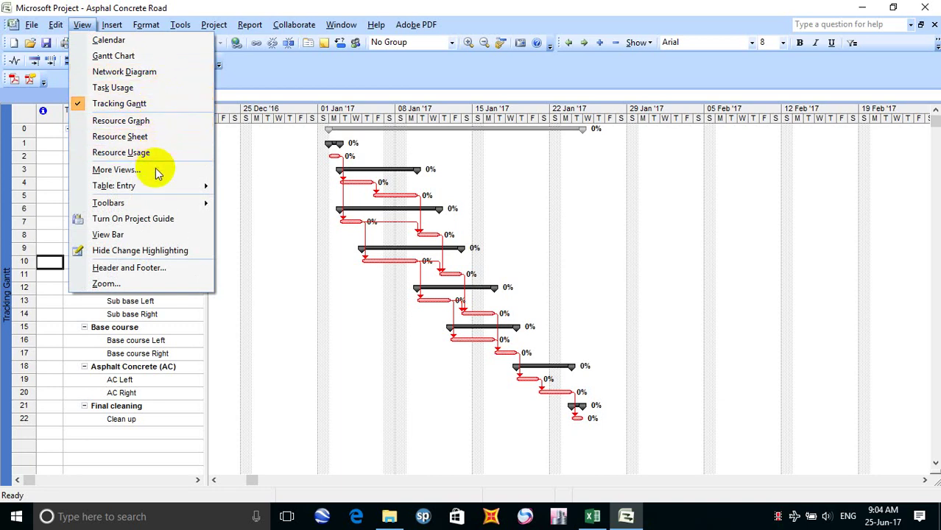
mouse_move(151, 25)
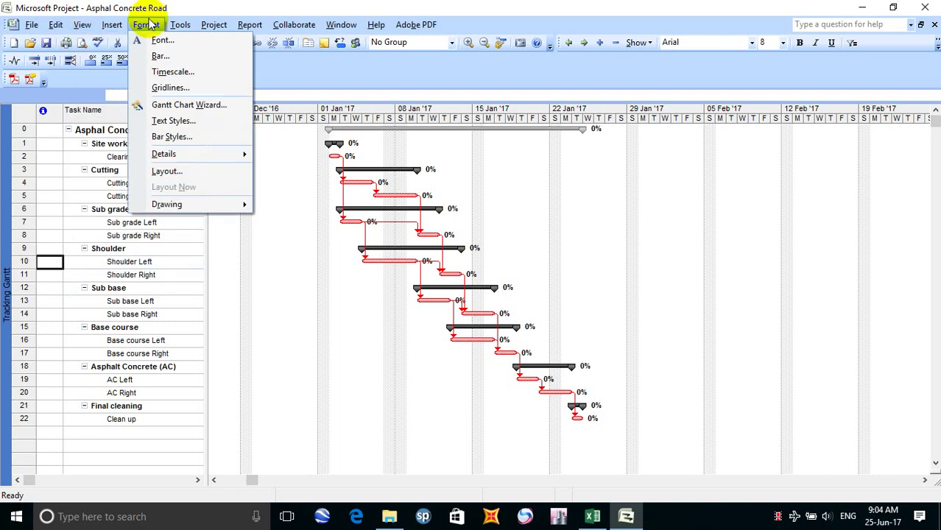
click(163, 74)
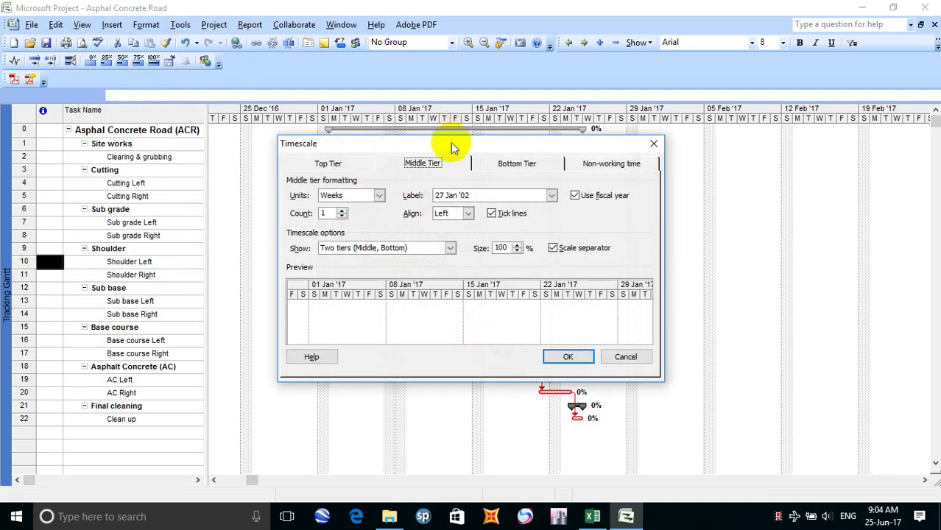
drag(391, 140, 277, 101)
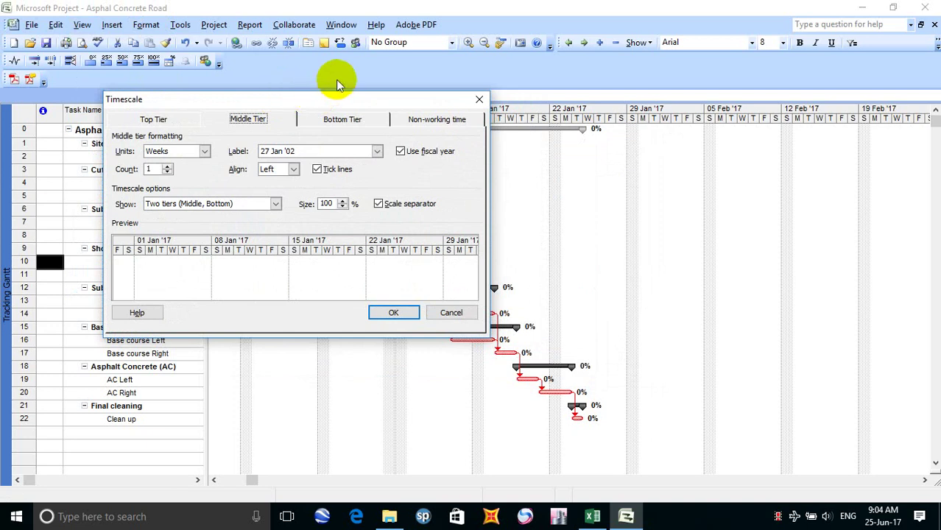
click(336, 121)
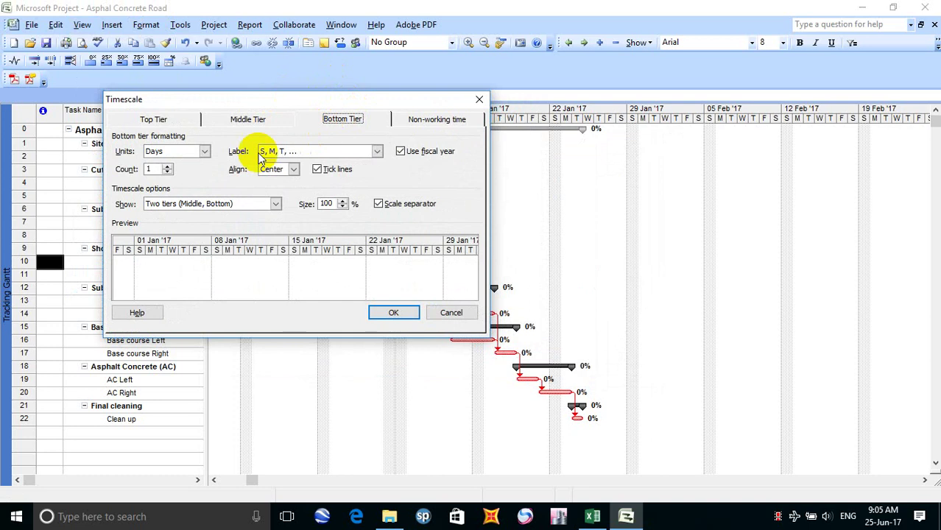
click(378, 152)
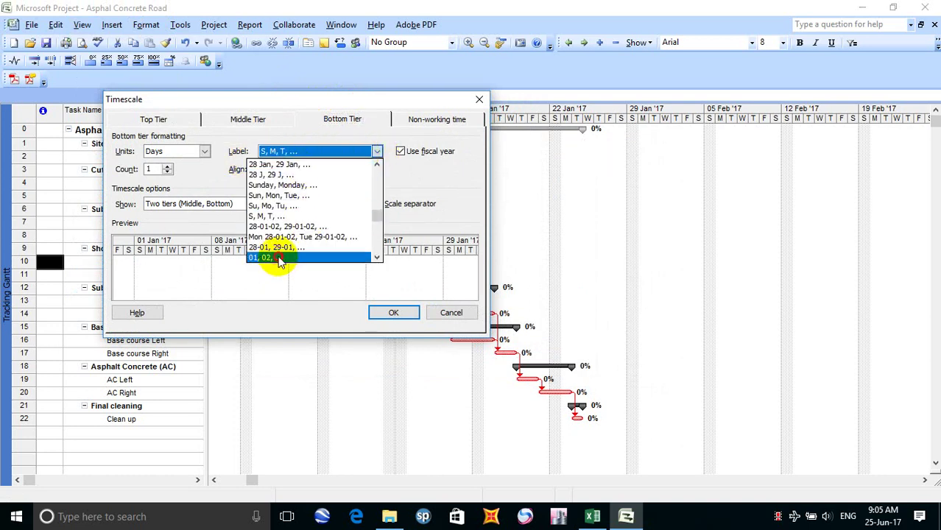
click(280, 259)
Step: Give the non-working time a solid fill pattern and apply the timescale settings
click(454, 120)
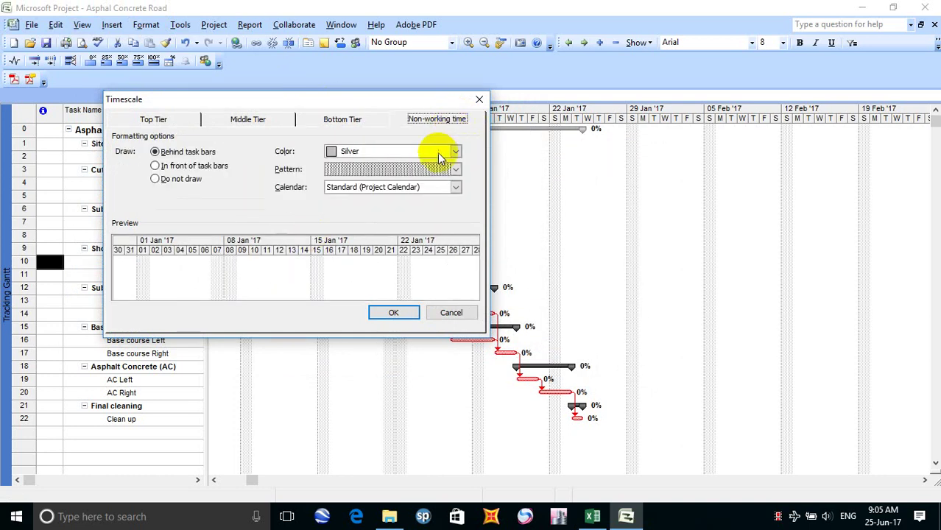
click(455, 169)
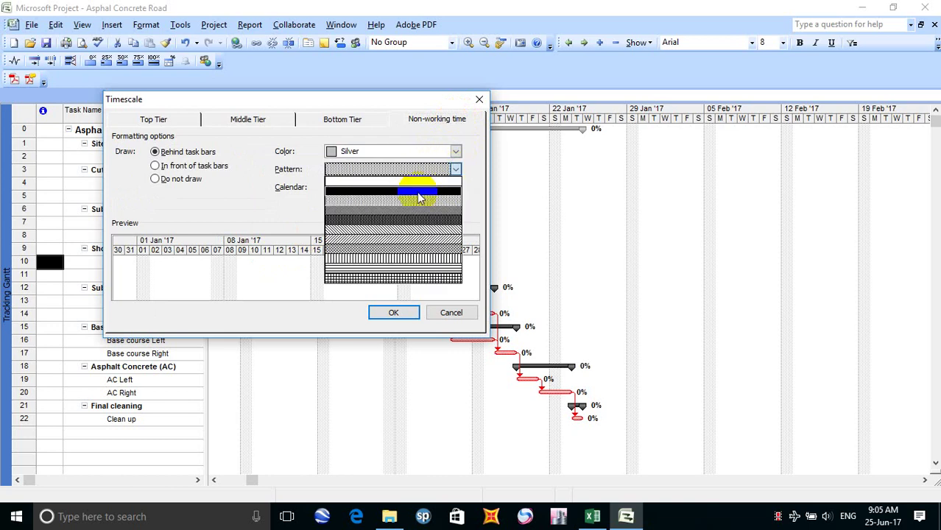
click(418, 198)
click(386, 313)
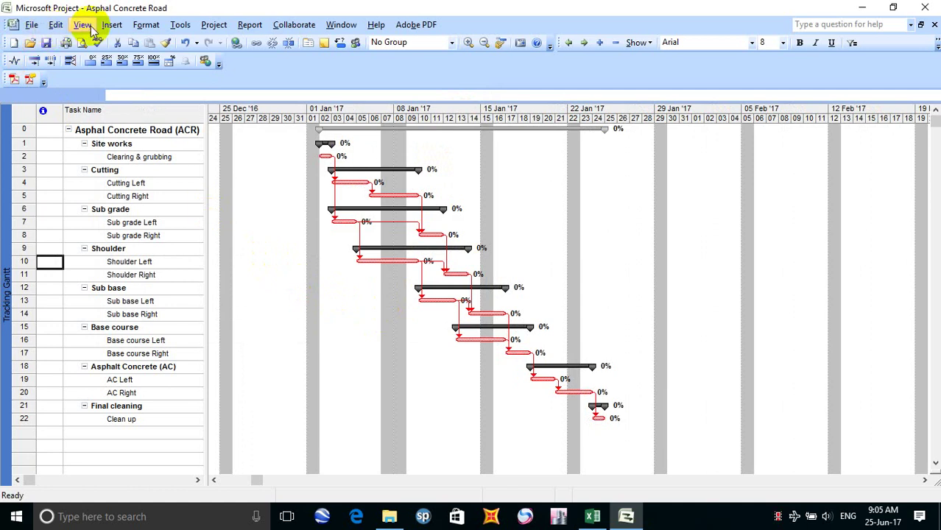
Step: Set the Gantt Rows gridlines to a solid line type in Silver
click(144, 24)
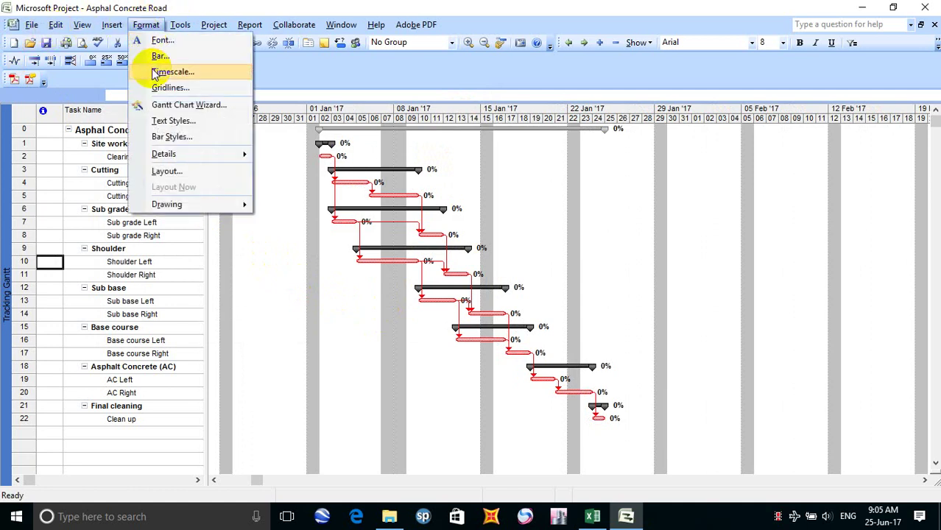
click(163, 88)
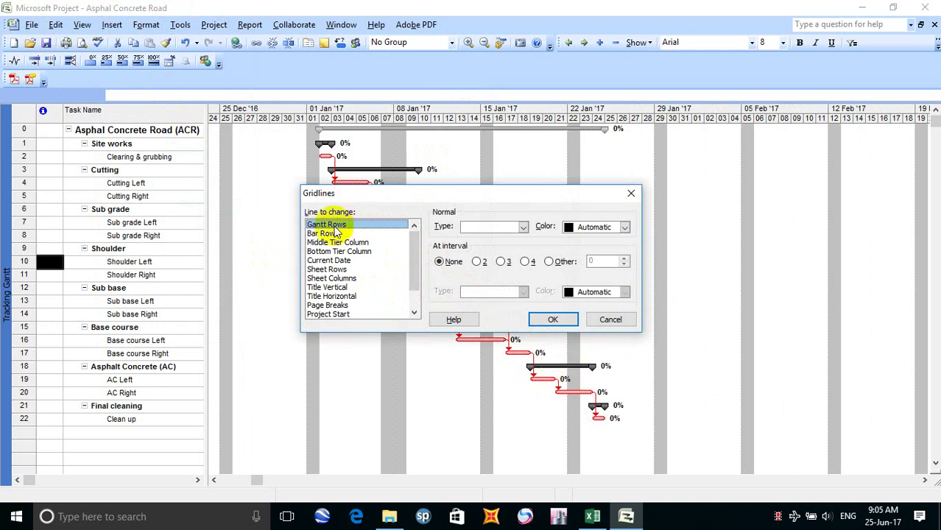
click(523, 228)
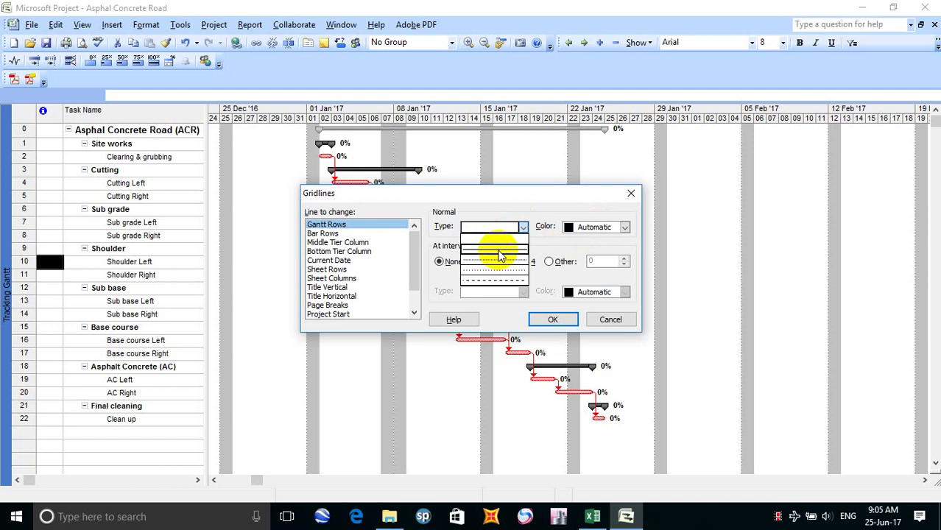
click(498, 254)
click(625, 227)
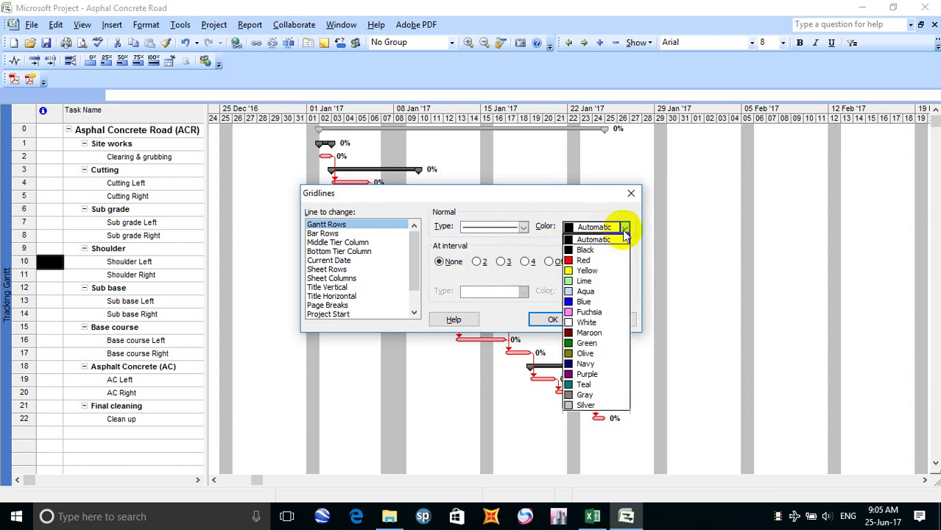
click(585, 406)
Step: Set the Bottom Tier Column gridlines to a solid line type in Silver
click(345, 252)
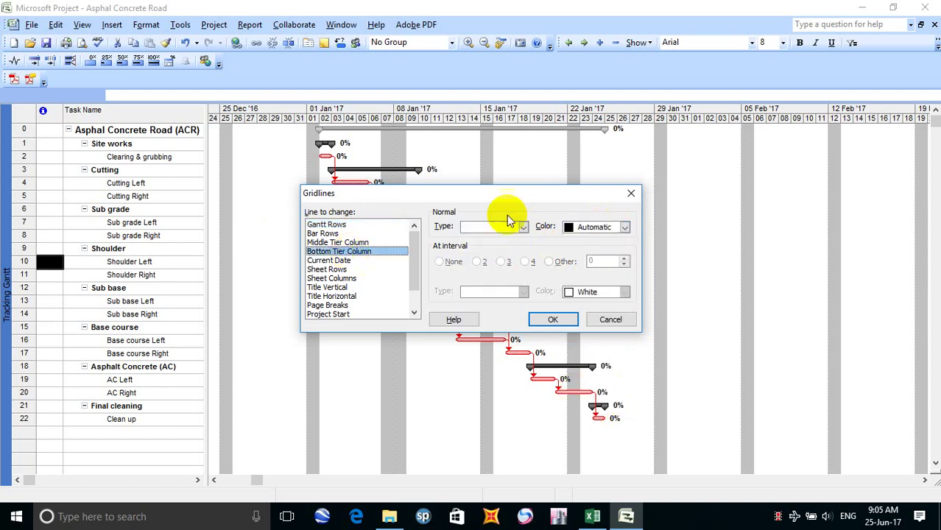
click(521, 227)
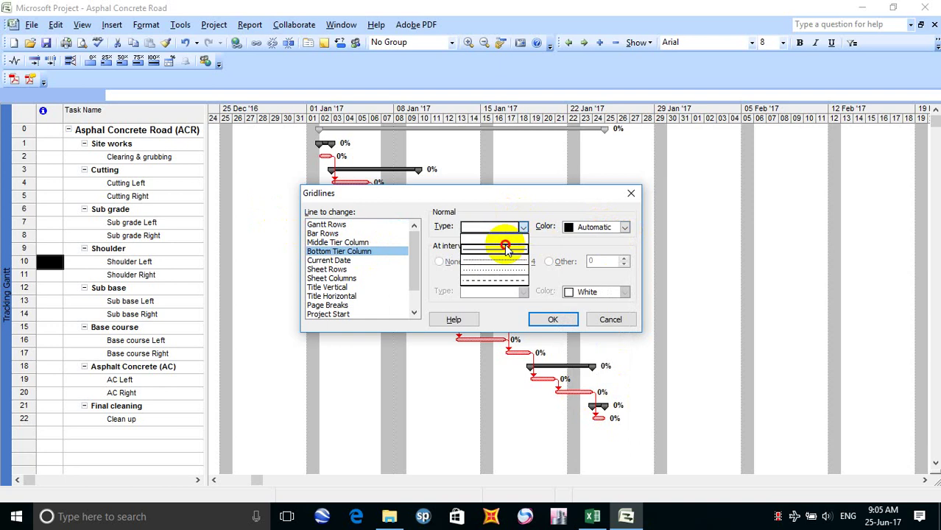
click(506, 250)
click(624, 227)
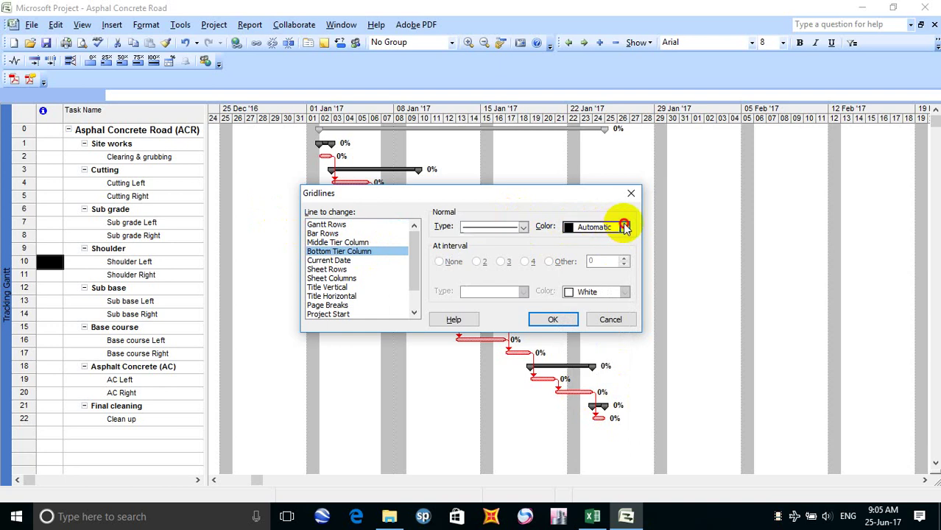
click(611, 417)
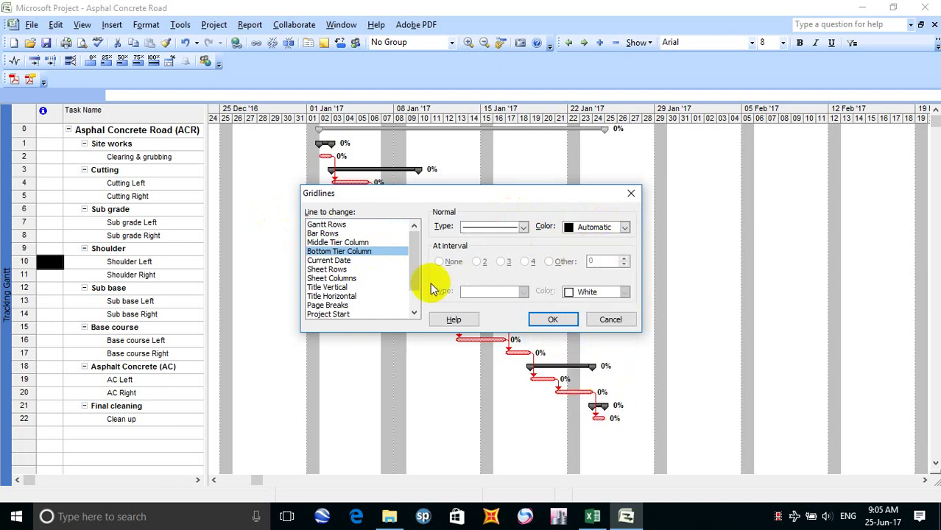
click(625, 228)
click(591, 399)
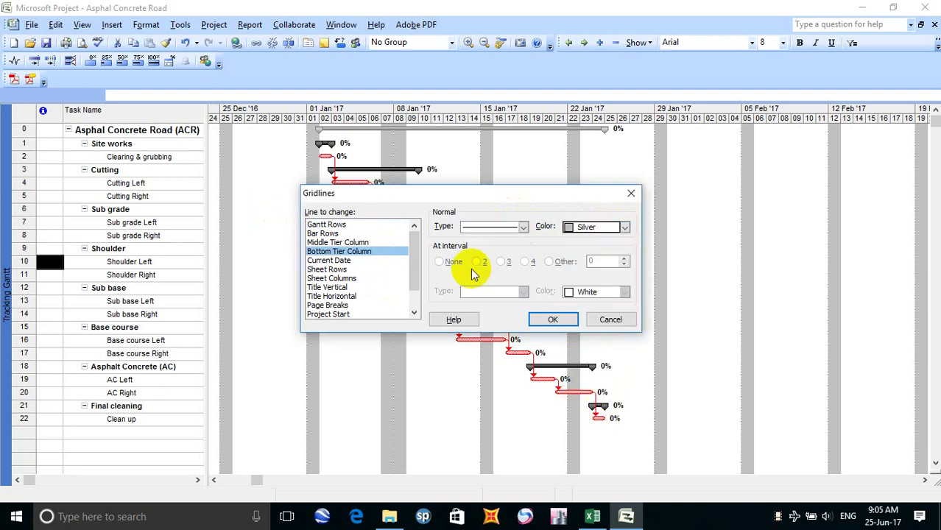
Step: Set the Sheet Rows and Sheet Columns gridlines to the Automatic color and apply the gridline settings
click(347, 271)
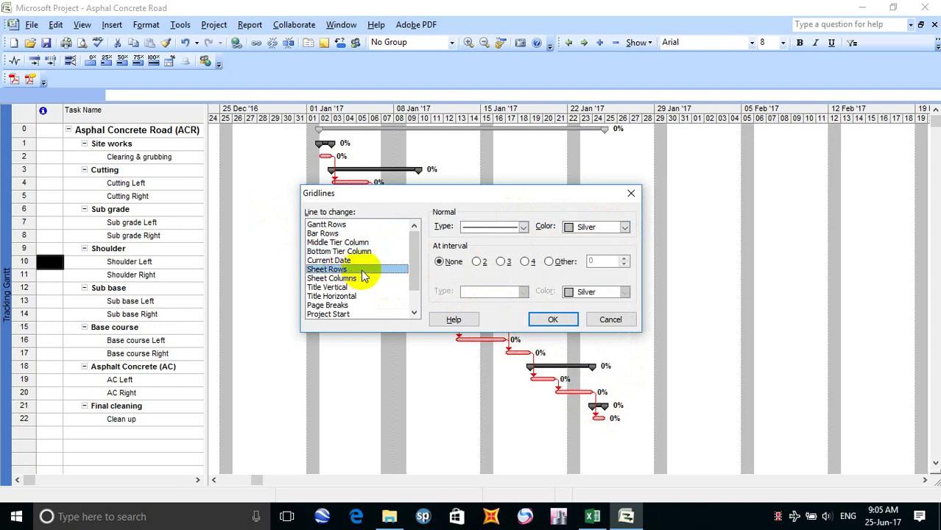
click(624, 227)
click(594, 240)
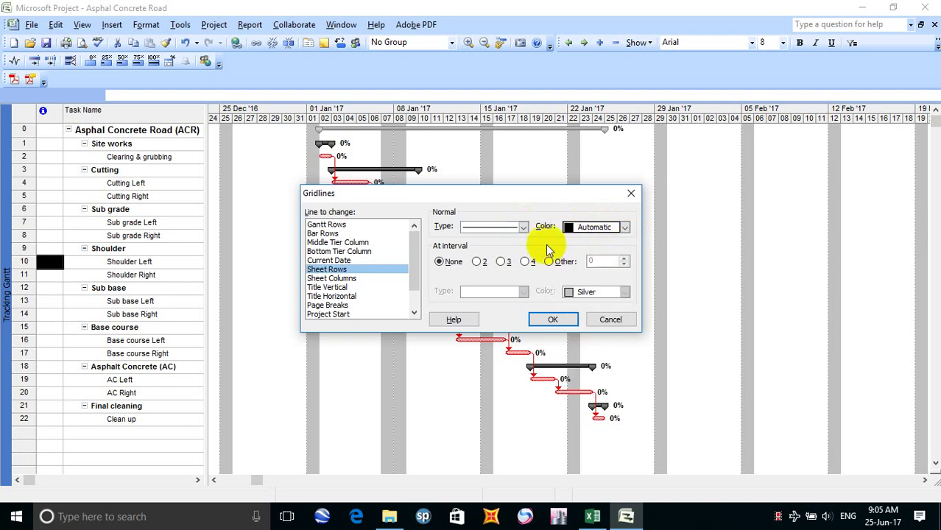
click(335, 278)
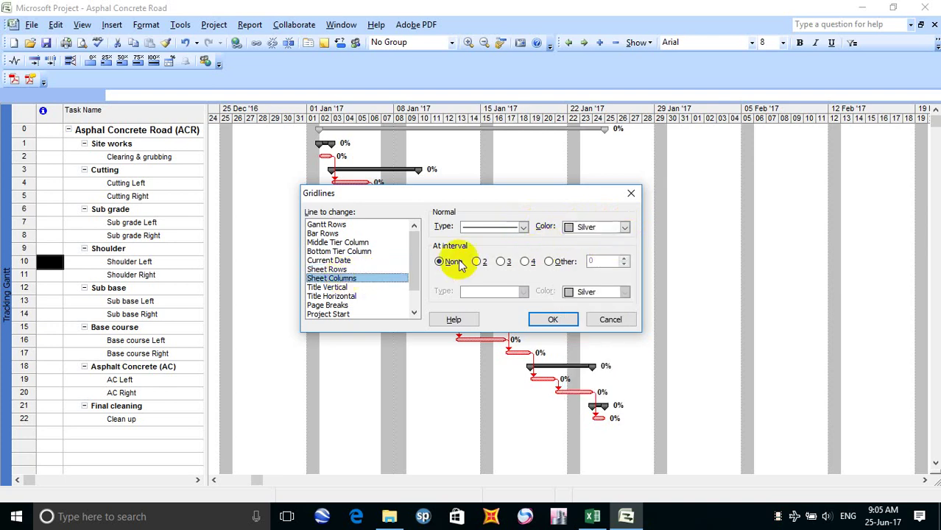
click(624, 227)
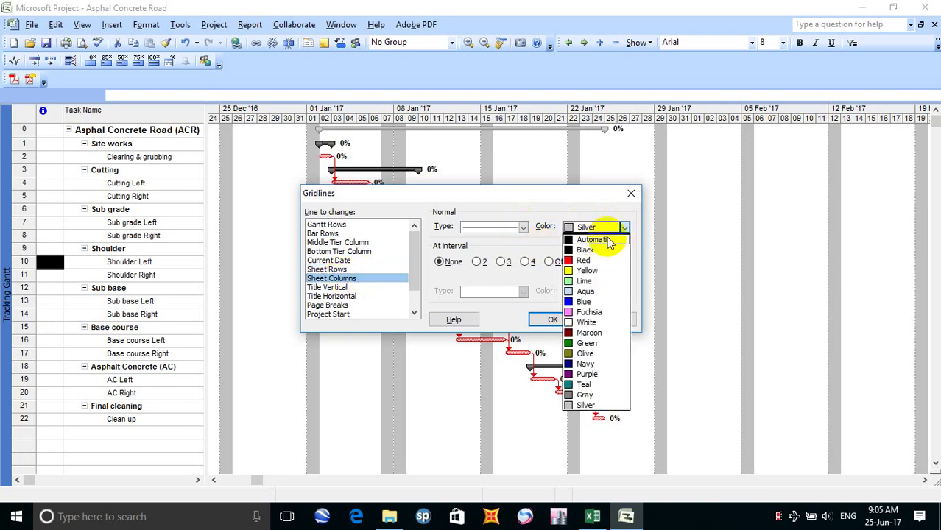
click(595, 240)
click(553, 319)
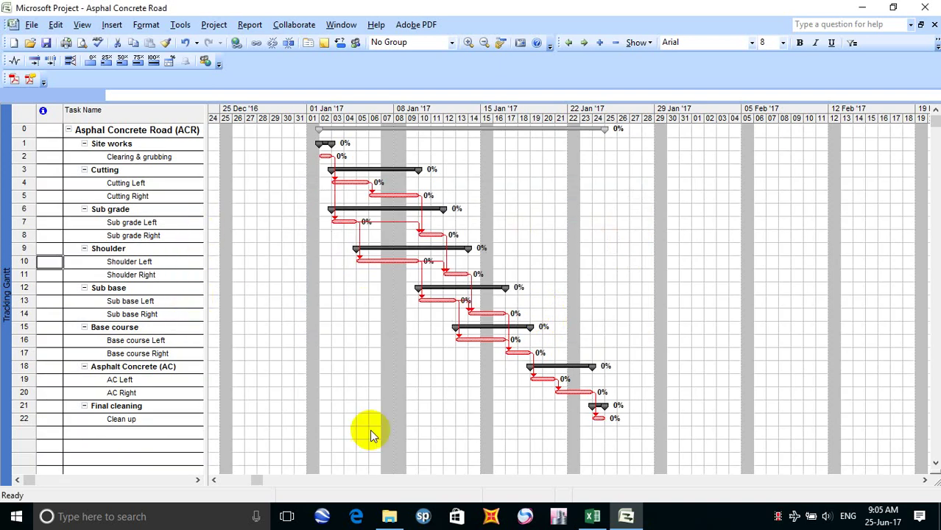
Step: Switch to the Sample 04 workbook in Excel and check the MOP sheet's procedure items from Tracking Gantt onward
click(593, 517)
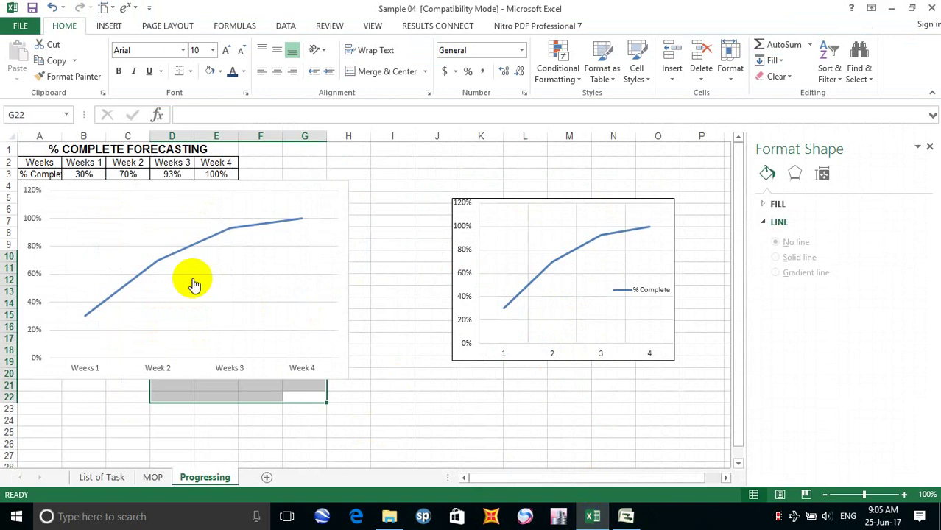
click(142, 483)
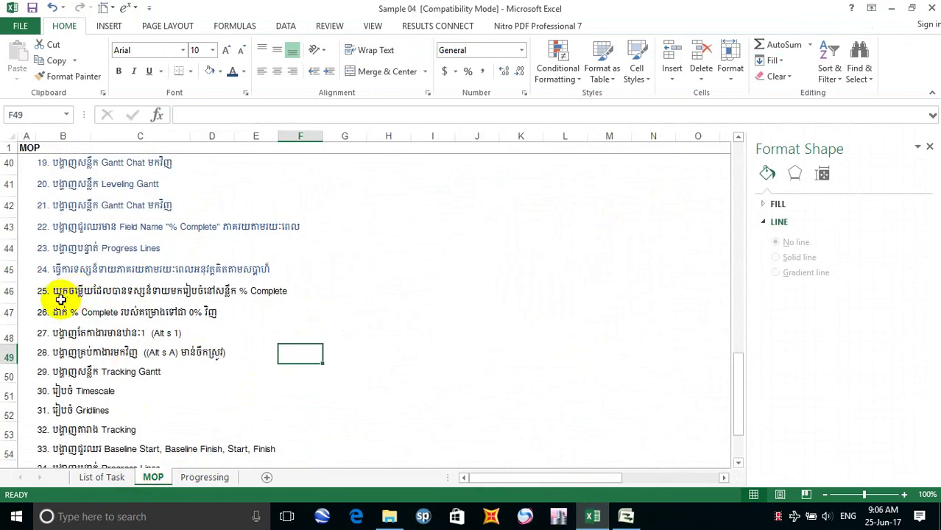
scroll(42, 371, down, 1)
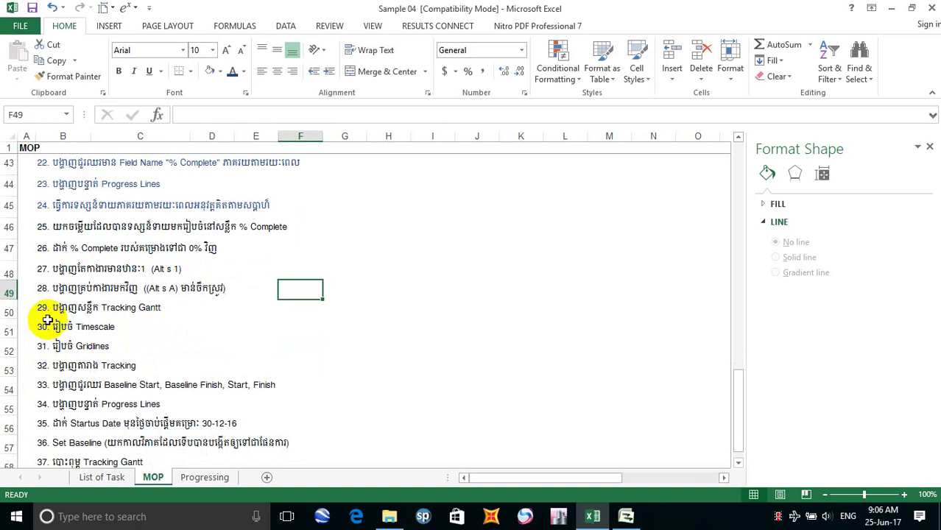
click(42, 310)
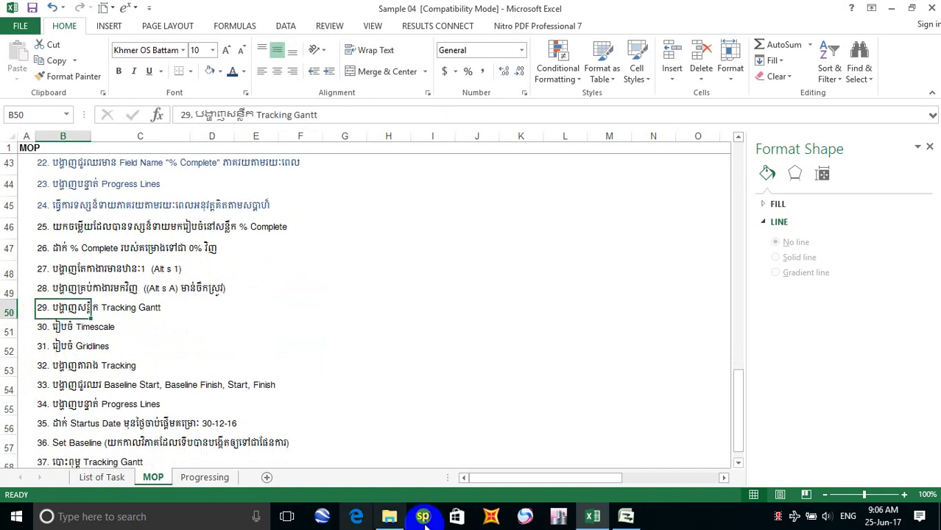
Step: Switch back to Microsoft Project, display the Tracking table, and widen the table area to show its columns through Act. Work
click(587, 515)
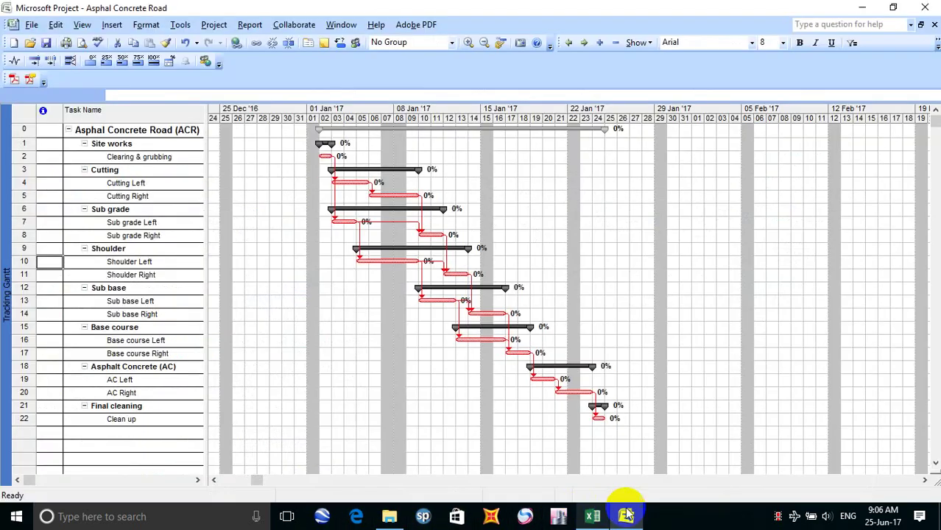
click(82, 25)
mouse_move(120, 192)
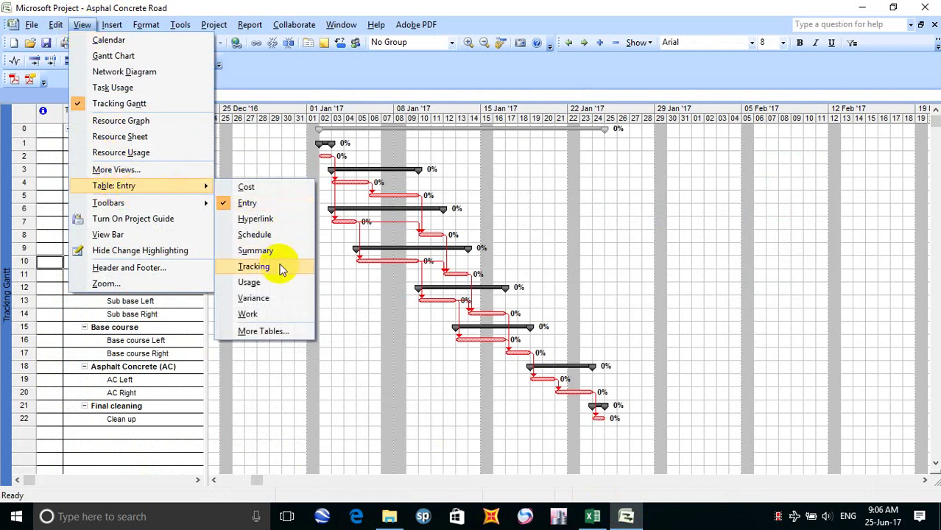
click(254, 266)
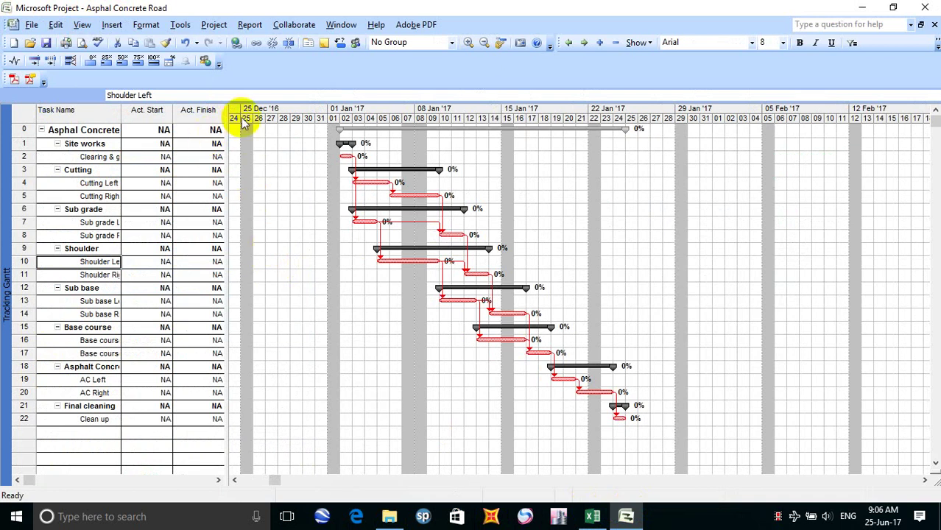
drag(229, 131, 478, 137)
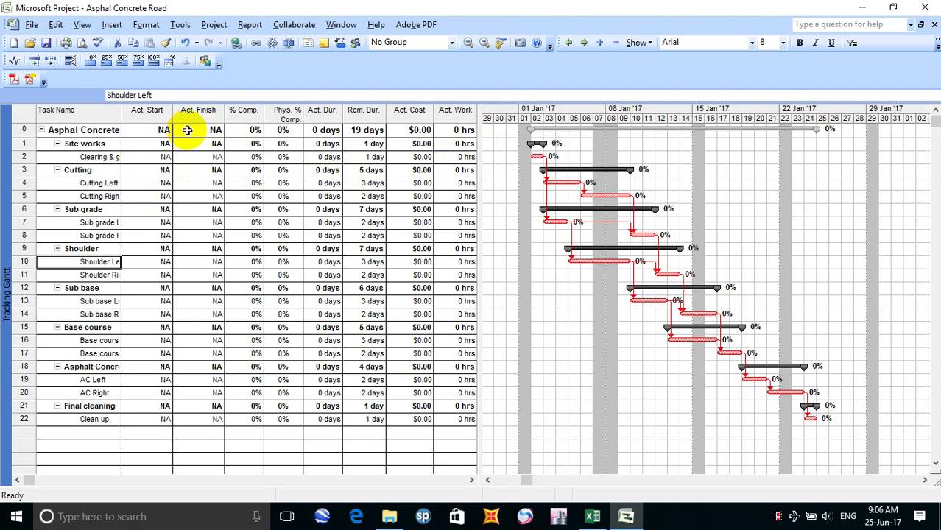
scroll(177, 154, down, 1)
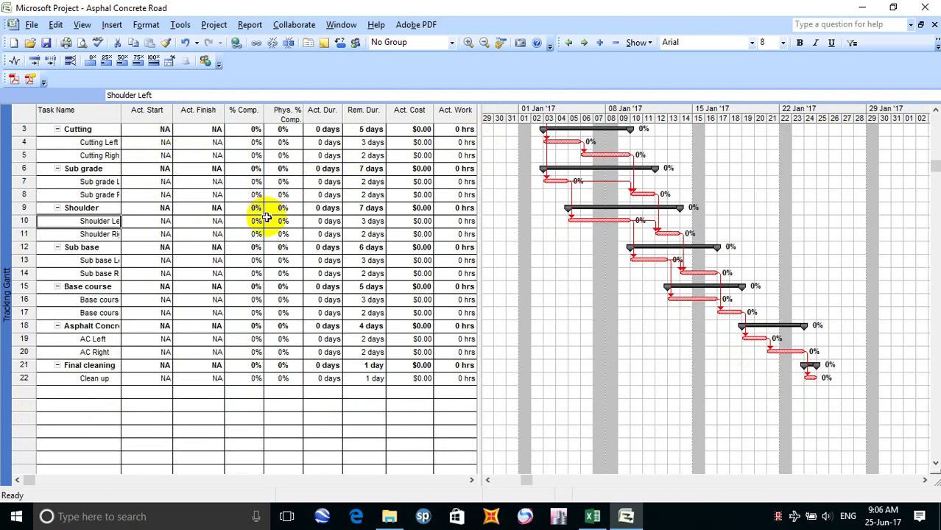
scroll(254, 212, up, 1)
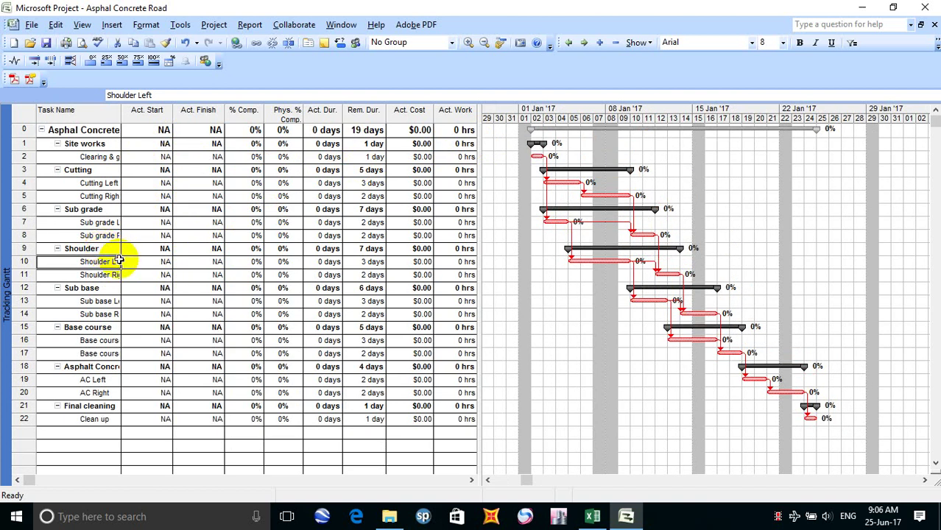
Step: Switch to Excel and color MOP item 33, on Baseline Start, Baseline Finish, Start and Finish, in blue font
click(591, 515)
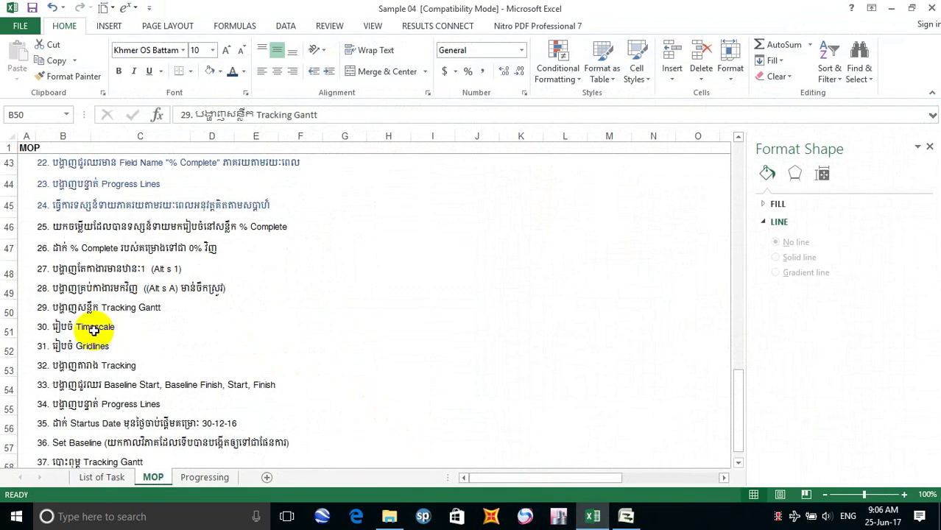
scroll(95, 327, down, 2)
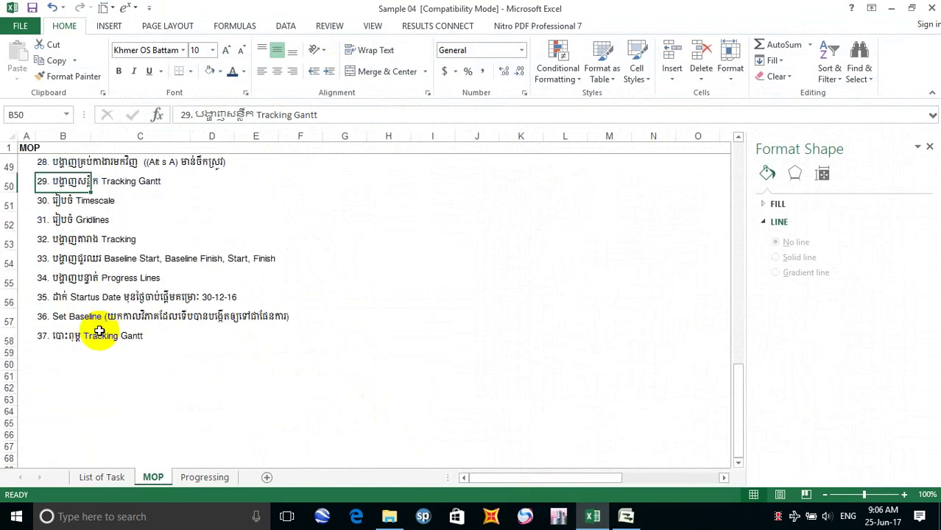
click(44, 258)
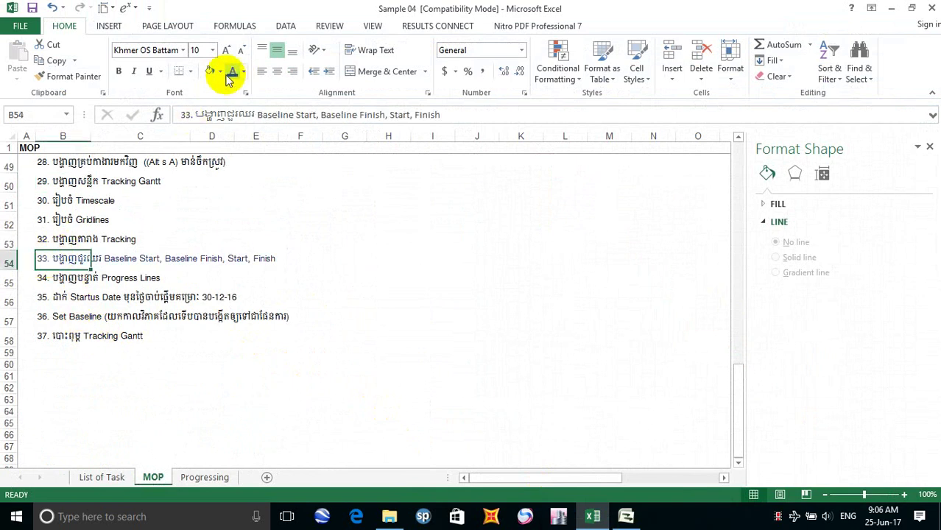
click(388, 336)
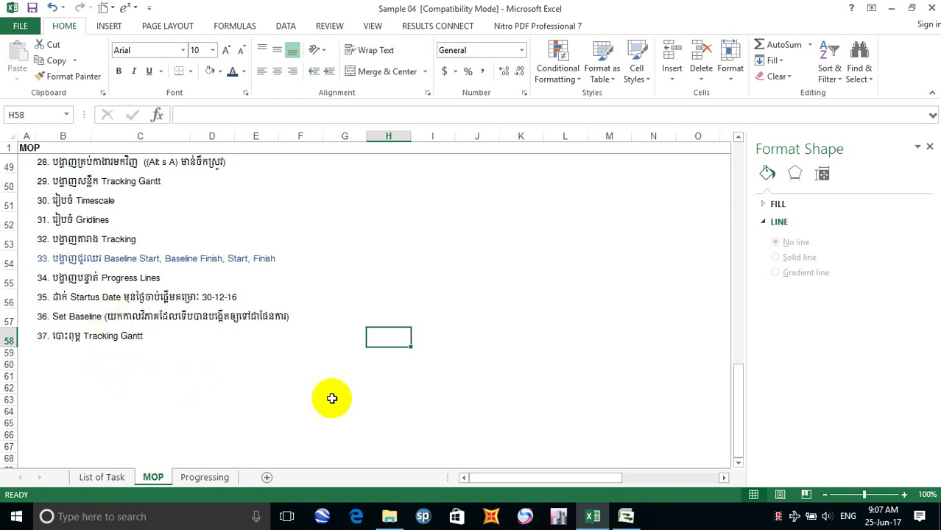
Step: Switch to Microsoft Project, start defining a new column before Act. Start, and recheck the required column names in Excel's MOP list
click(626, 518)
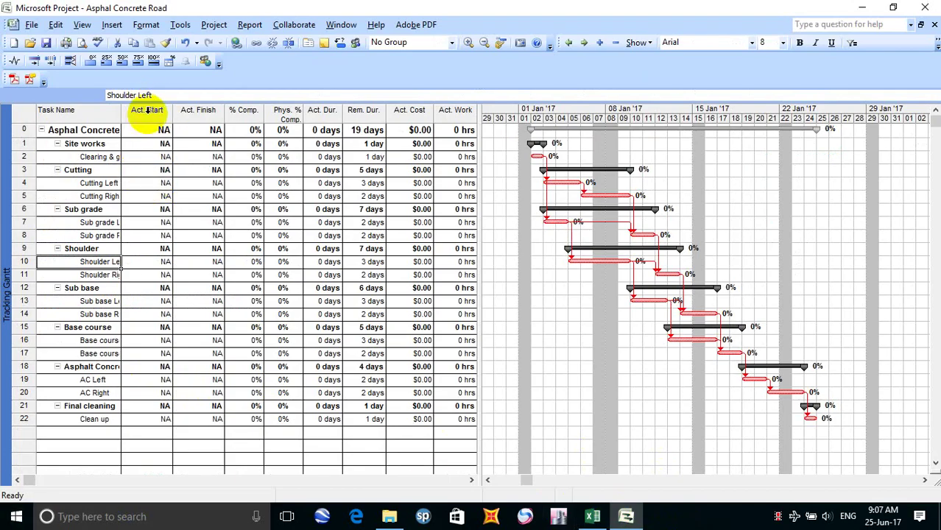
click(148, 110)
right_click(147, 110)
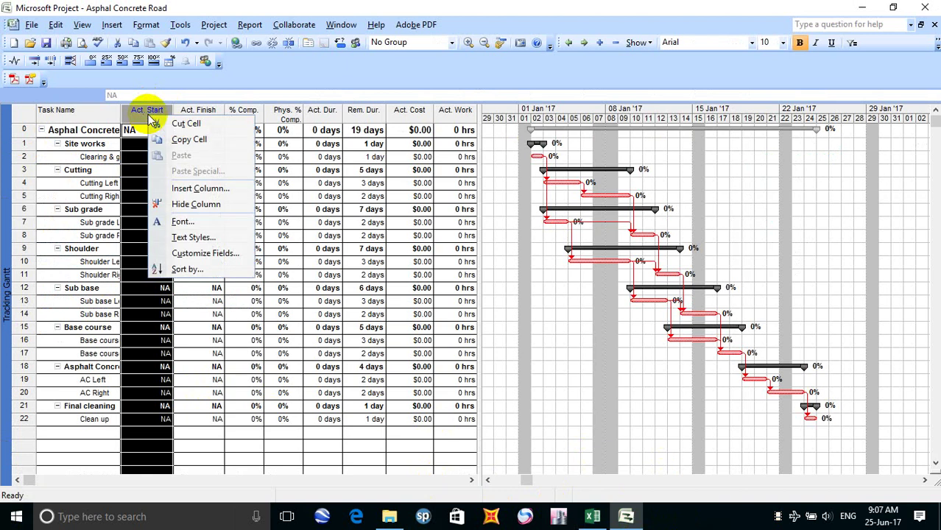
click(210, 188)
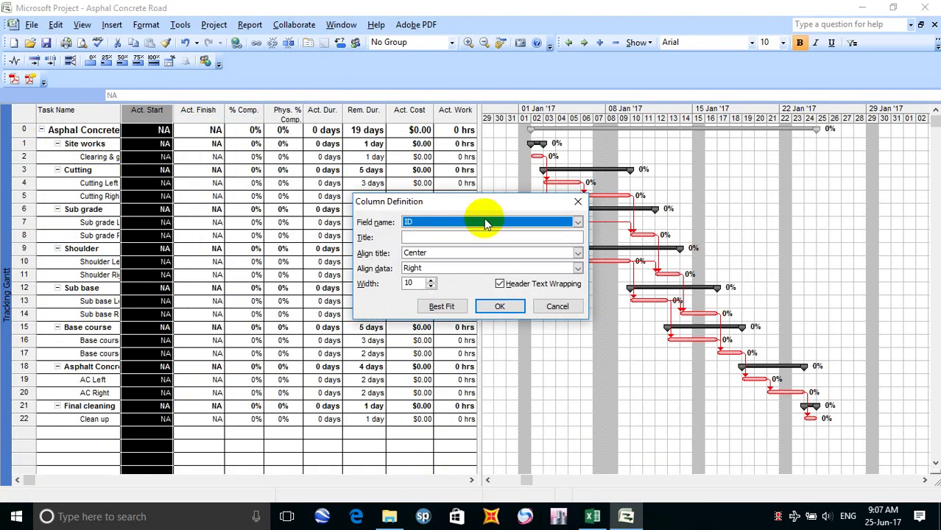
text(b)
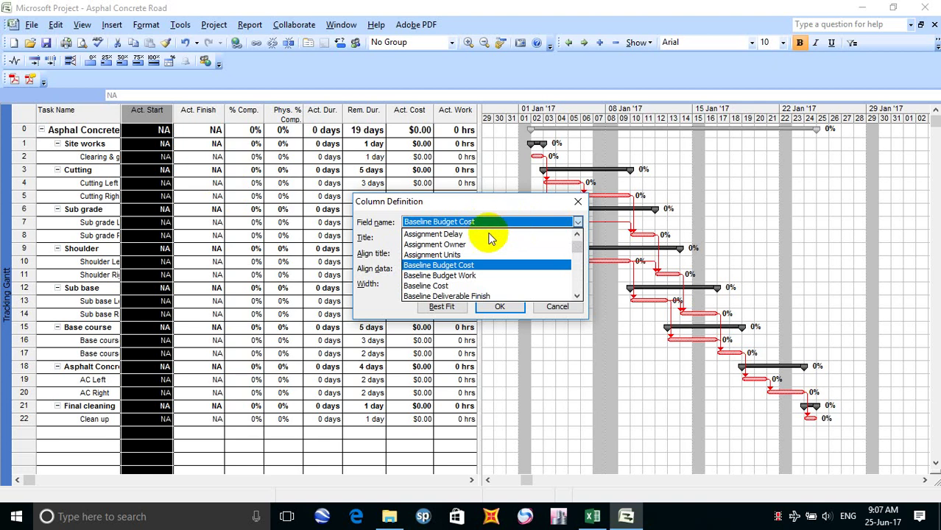
click(576, 296)
click(577, 295)
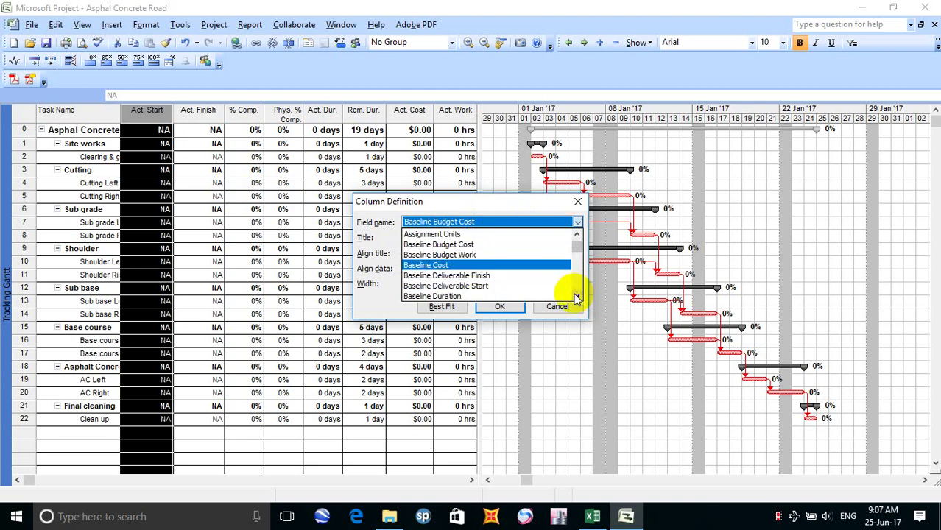
click(576, 296)
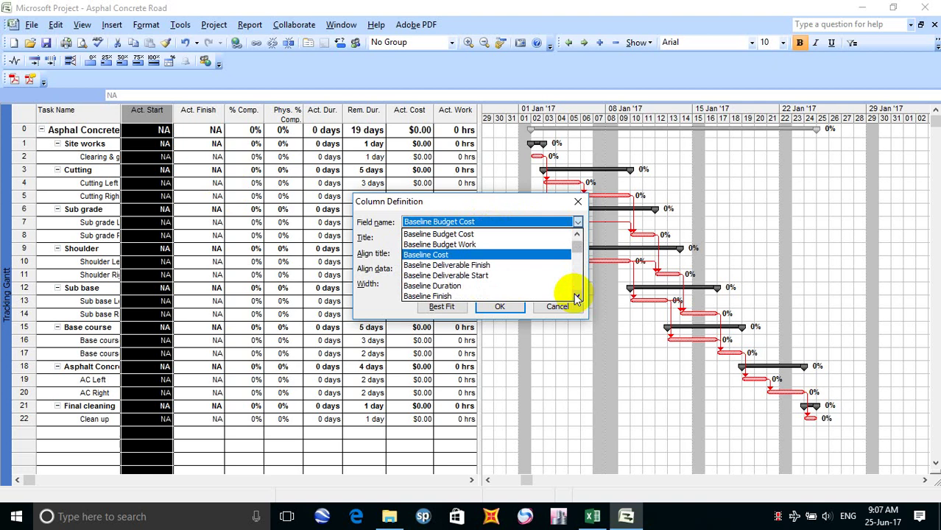
click(594, 520)
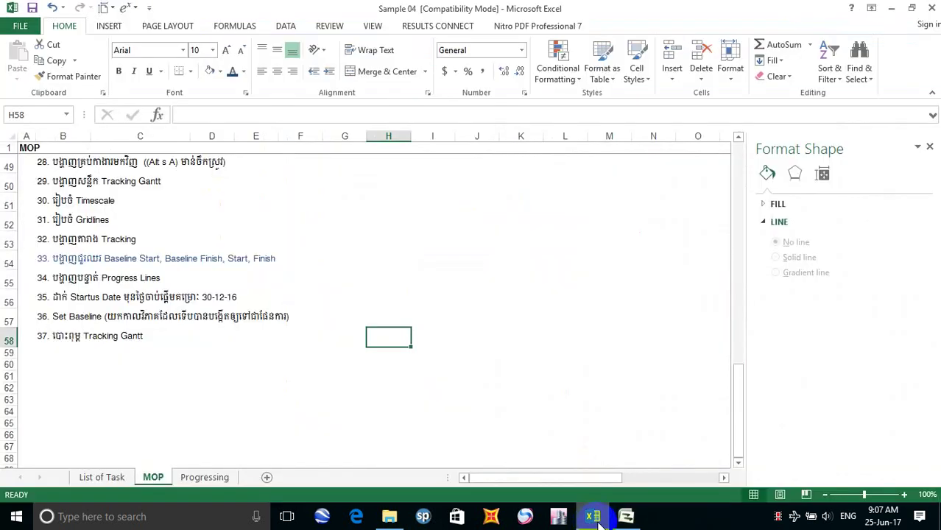
click(626, 518)
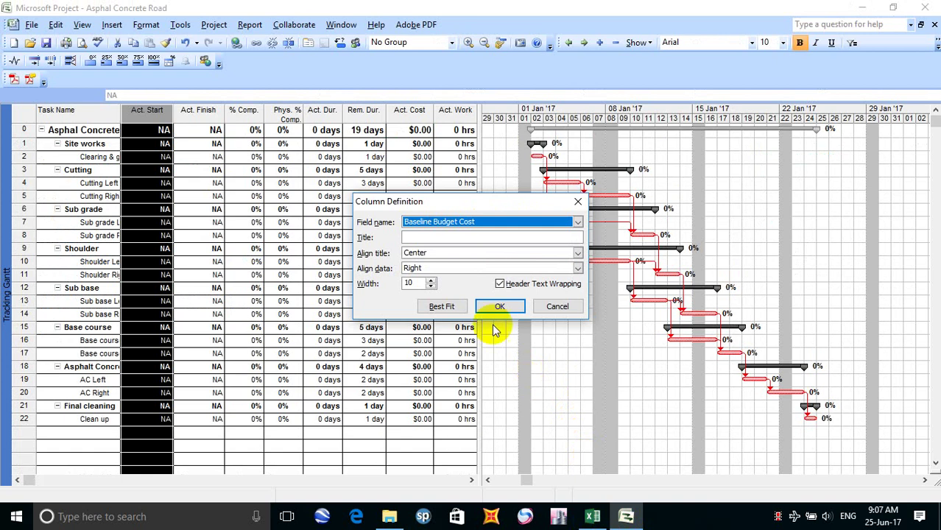
Step: Define the new column as Baseline Start with centered data and insert it at best-fit width
click(577, 222)
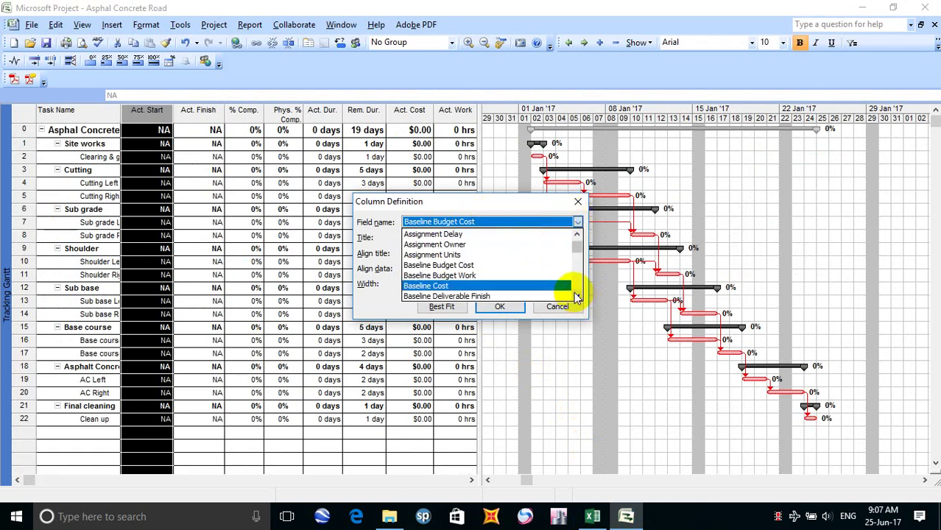
click(577, 295)
click(578, 295)
click(577, 295)
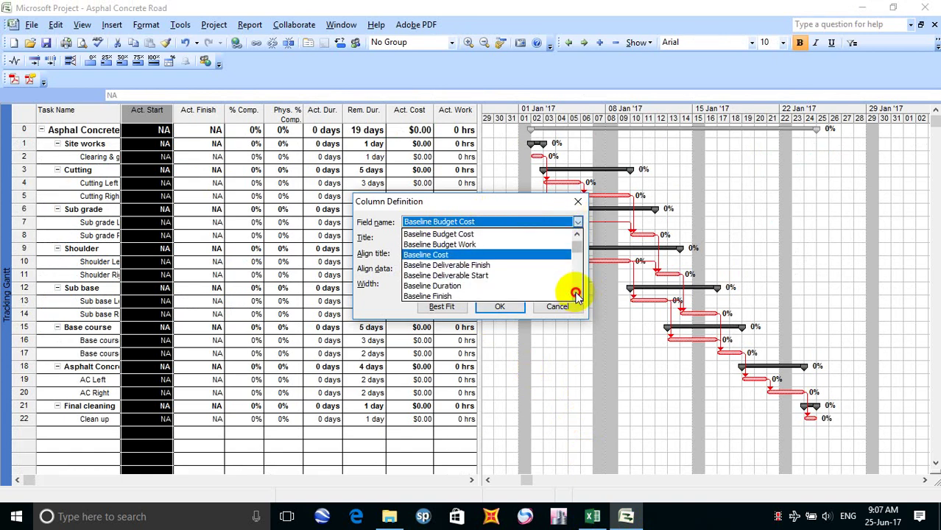
click(577, 295)
click(577, 295)
click(577, 295)
click(578, 295)
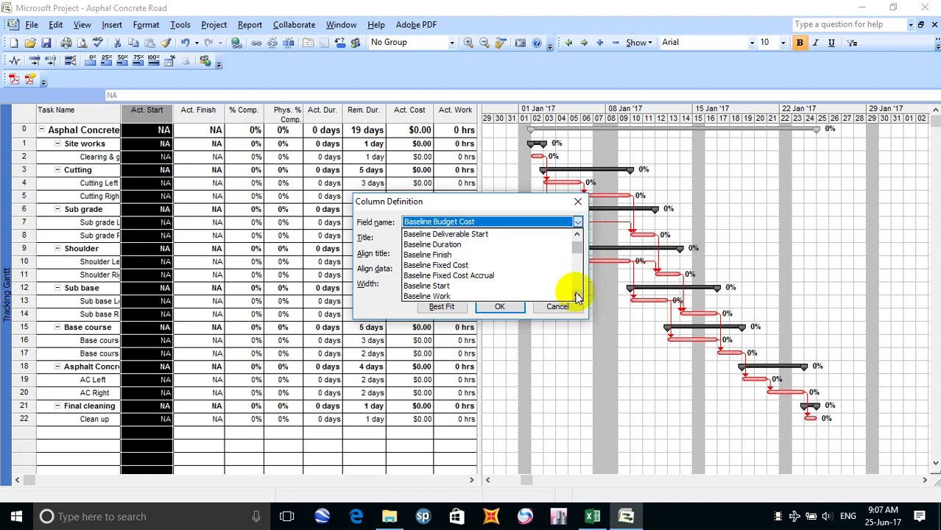
click(487, 287)
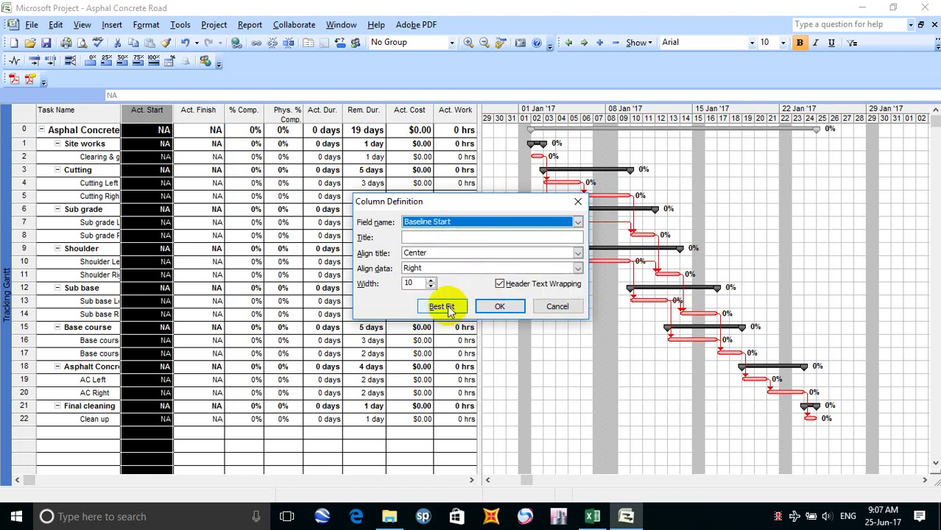
click(452, 268)
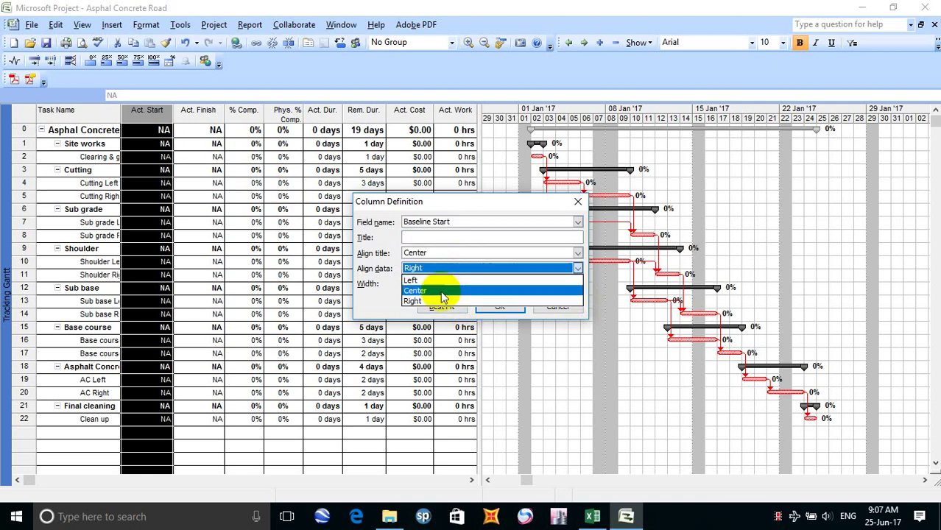
click(442, 297)
click(443, 306)
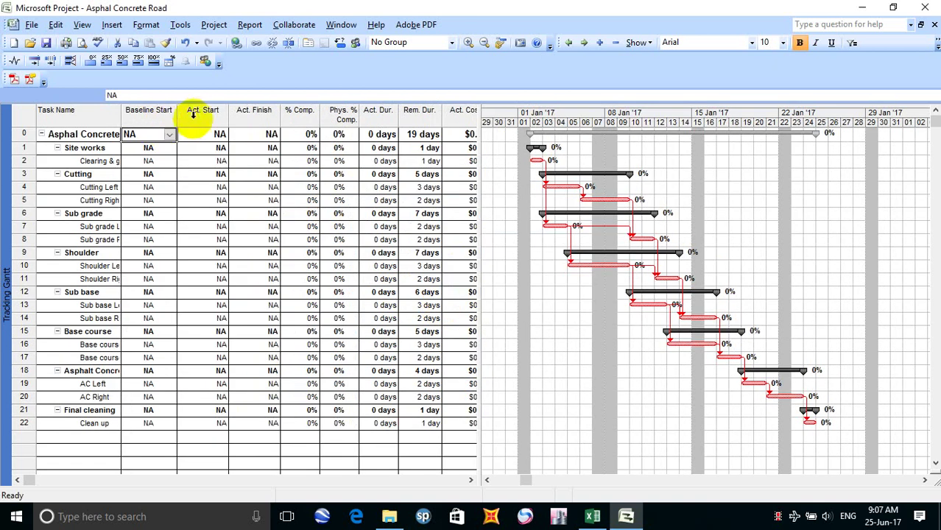
Step: Insert a Baseline Finish column before Act. Start, with centered data and best-fit width
click(199, 115)
right_click(202, 118)
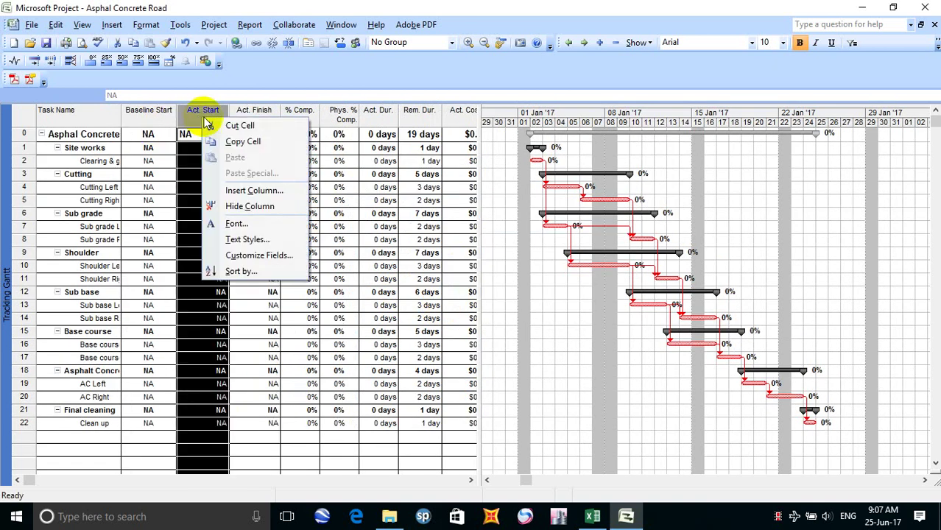
click(267, 192)
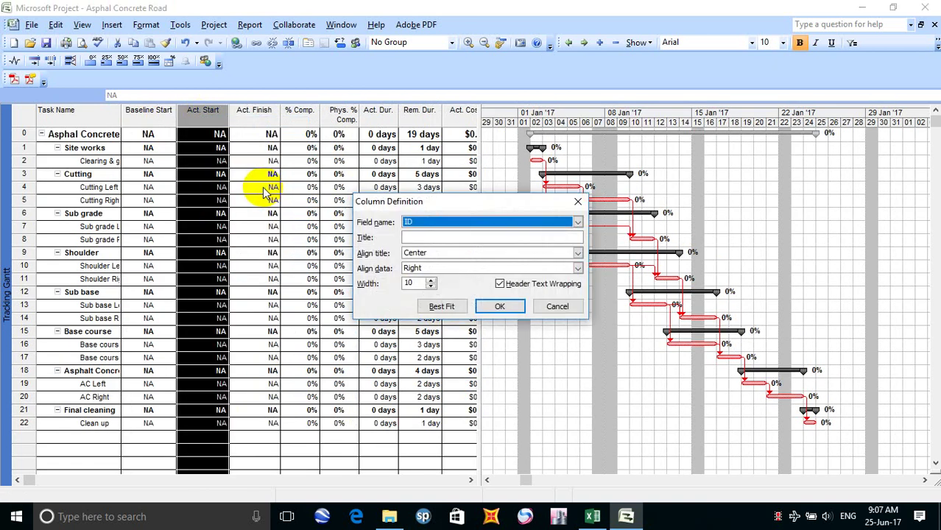
click(497, 226)
scroll(500, 231, up, 10)
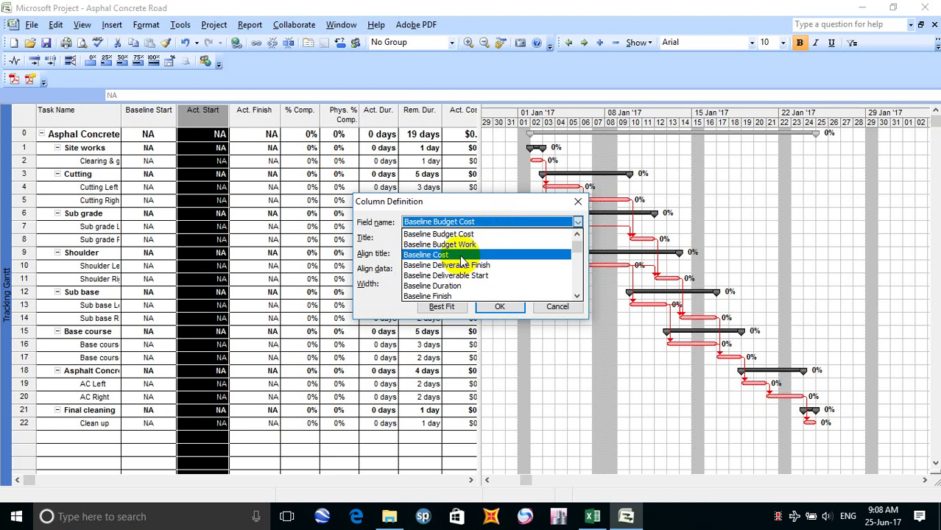
click(457, 296)
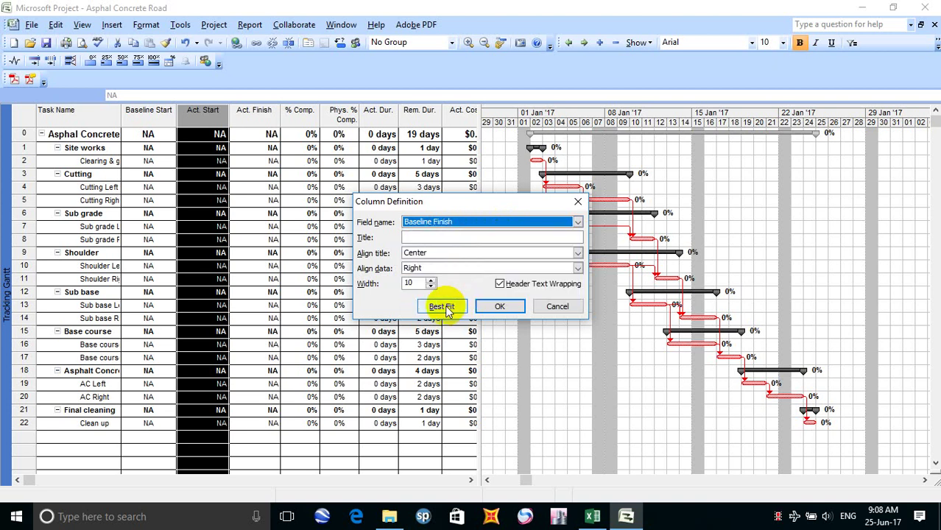
click(455, 268)
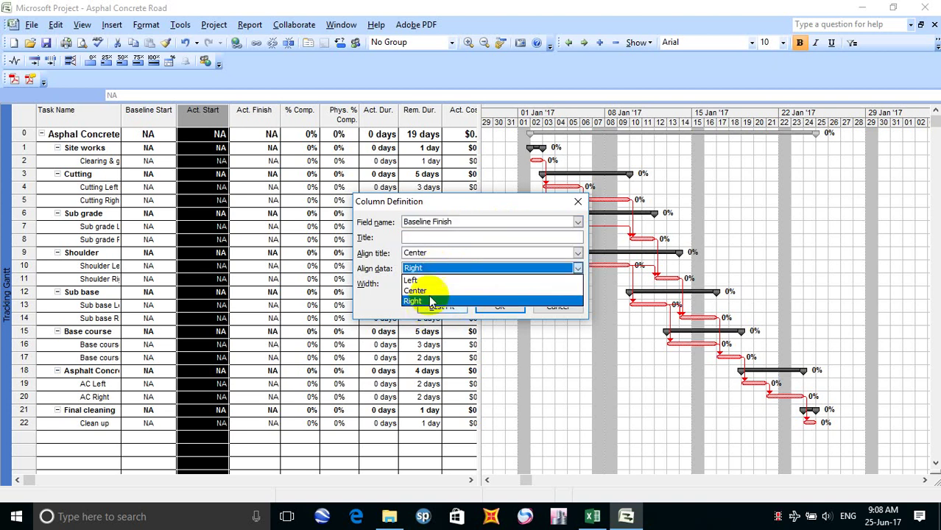
click(423, 291)
click(436, 306)
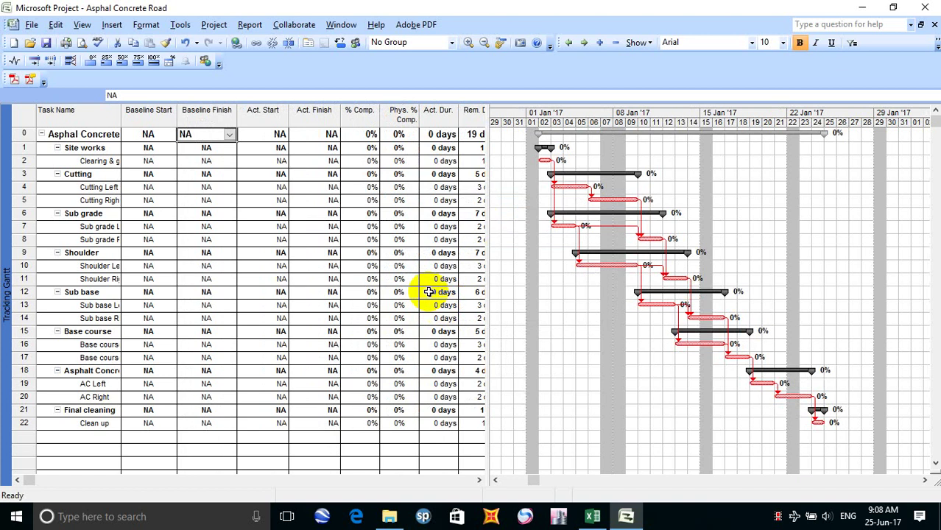
Step: Insert a Start column between Baseline Finish and Act. Start, with centered data and best-fit width
click(255, 112)
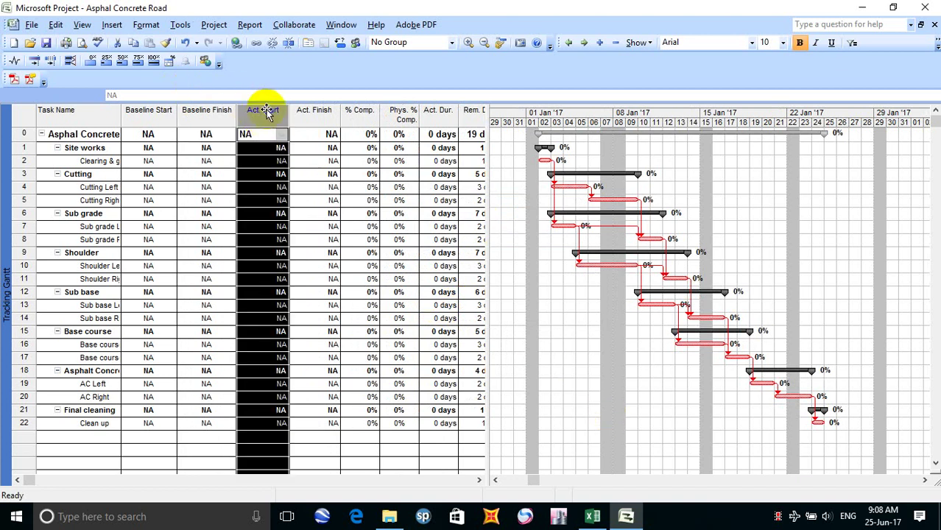
right_click(266, 111)
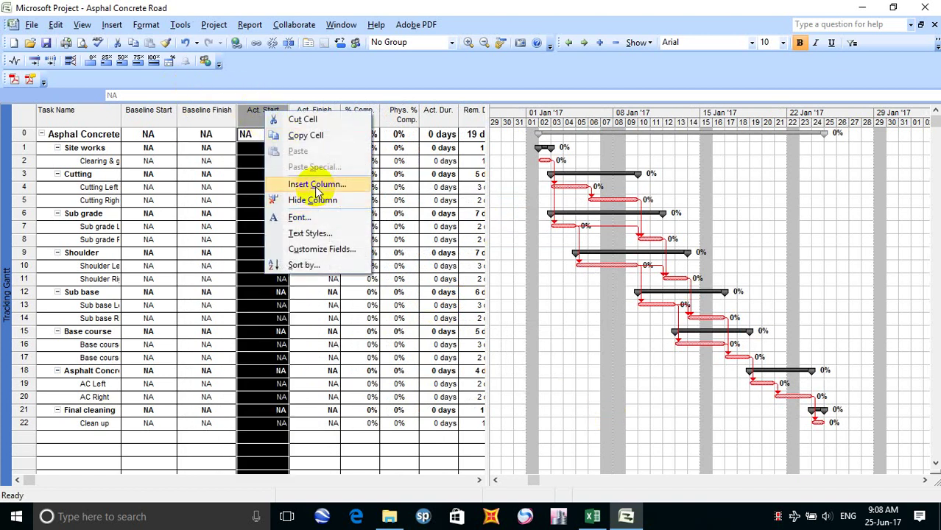
click(317, 190)
click(457, 223)
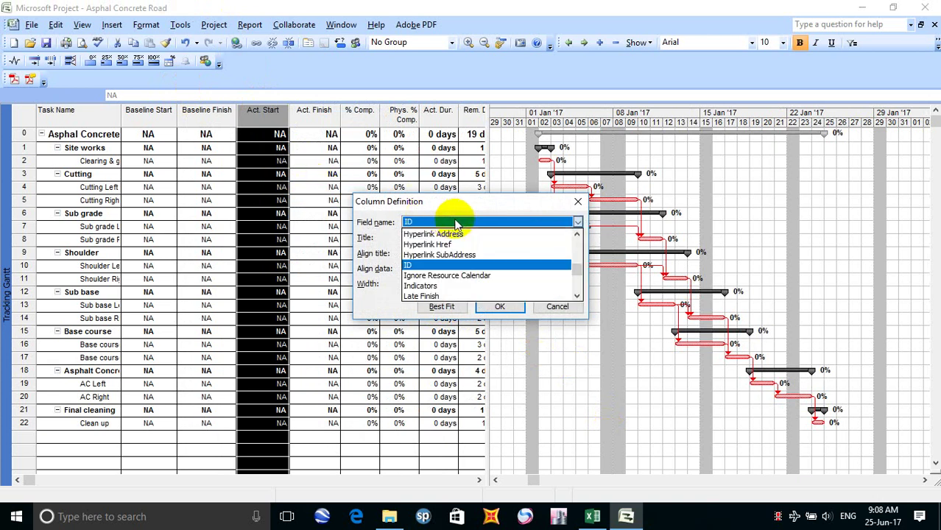
text(start)
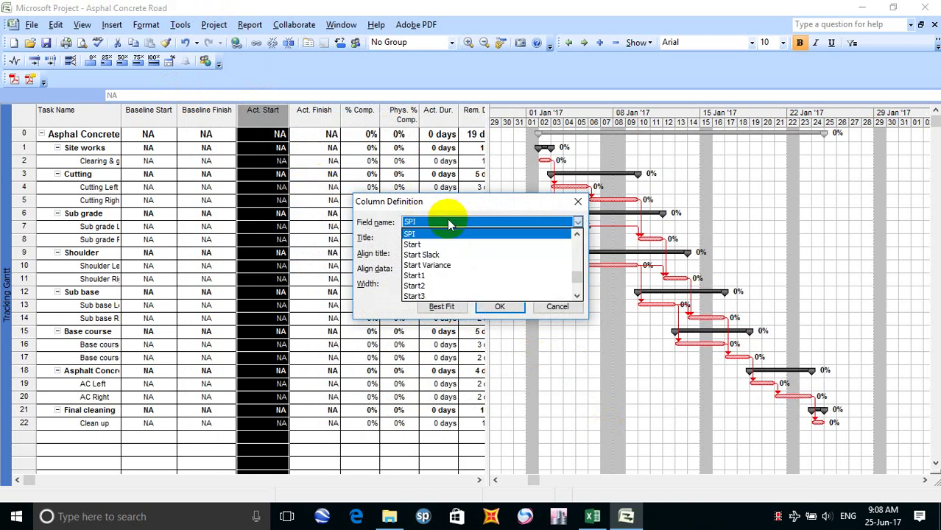
key(Up)
key(Return)
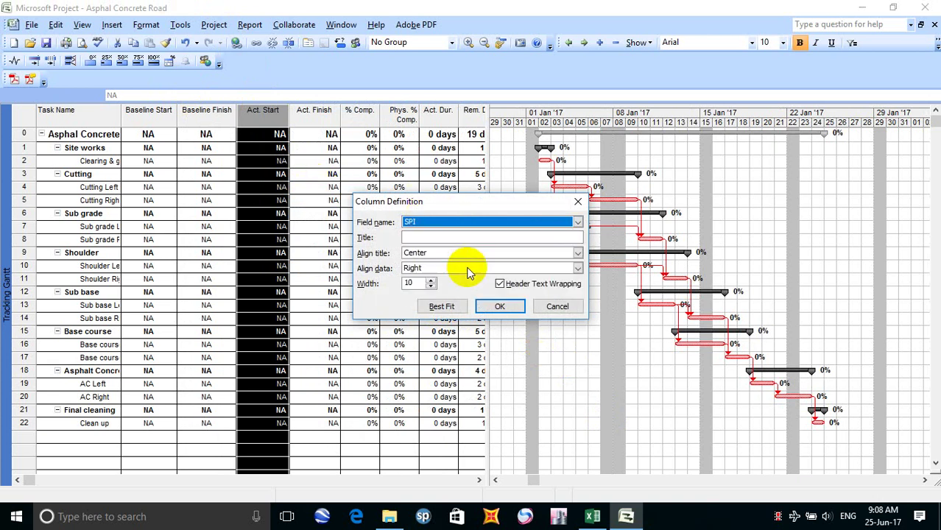
click(578, 221)
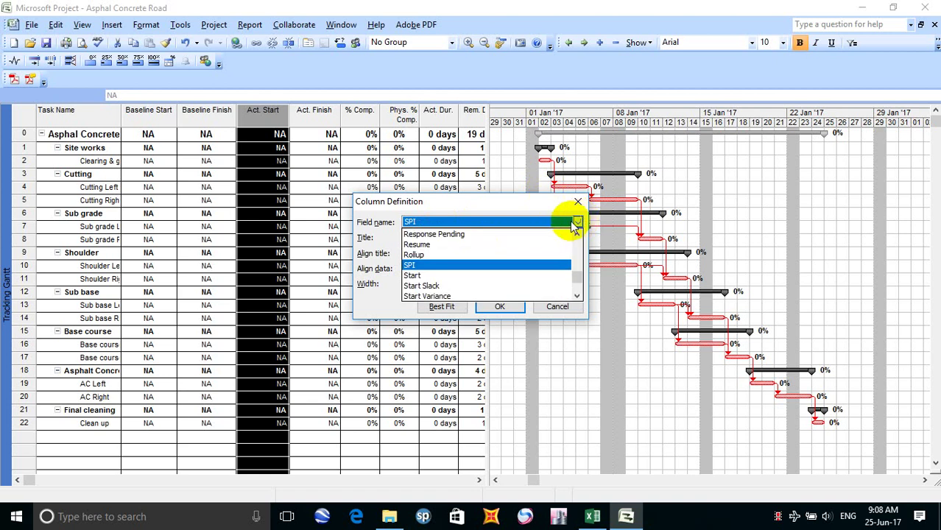
click(468, 275)
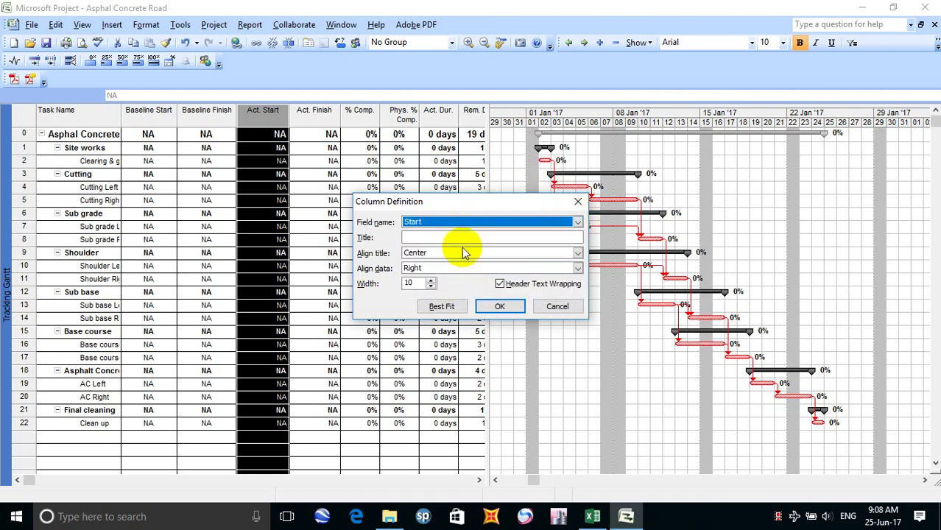
click(451, 273)
click(412, 284)
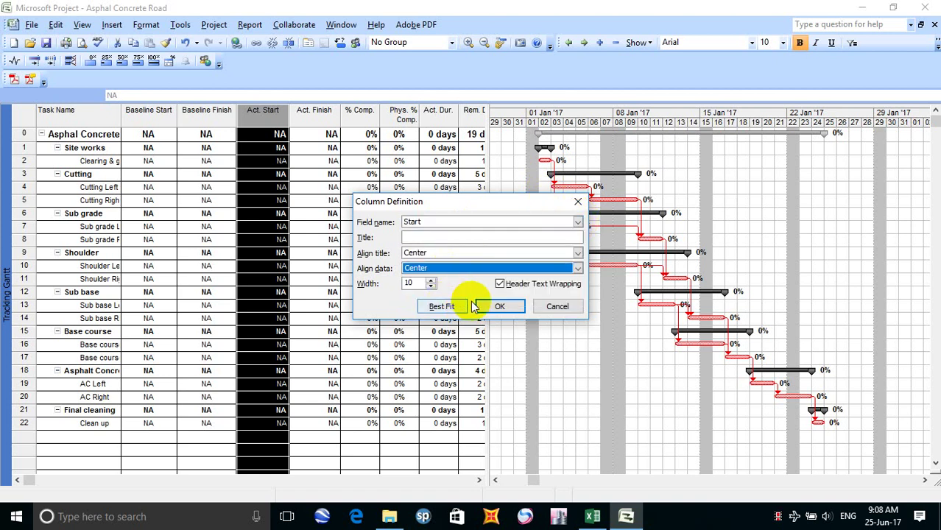
click(442, 306)
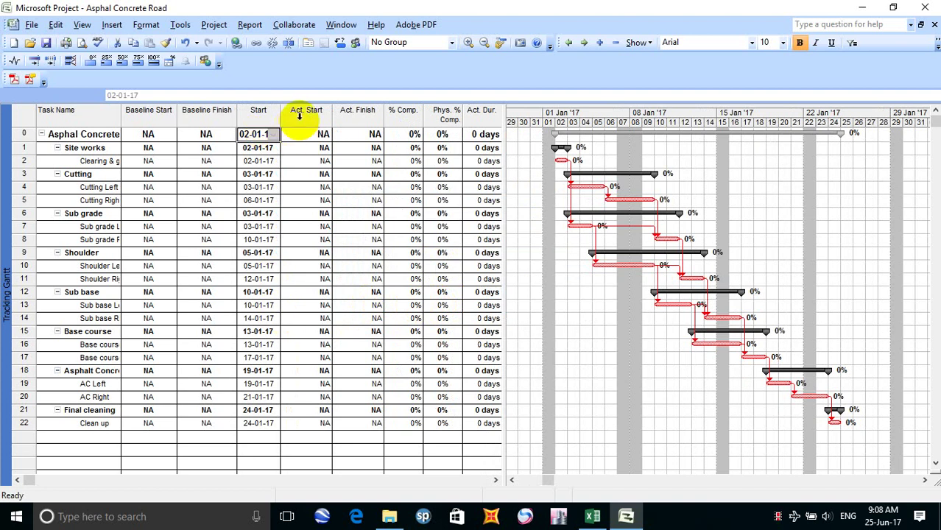
Step: Insert a Finish column between Start and Act. Start, with centered data and best-fit width
click(300, 120)
right_click(300, 120)
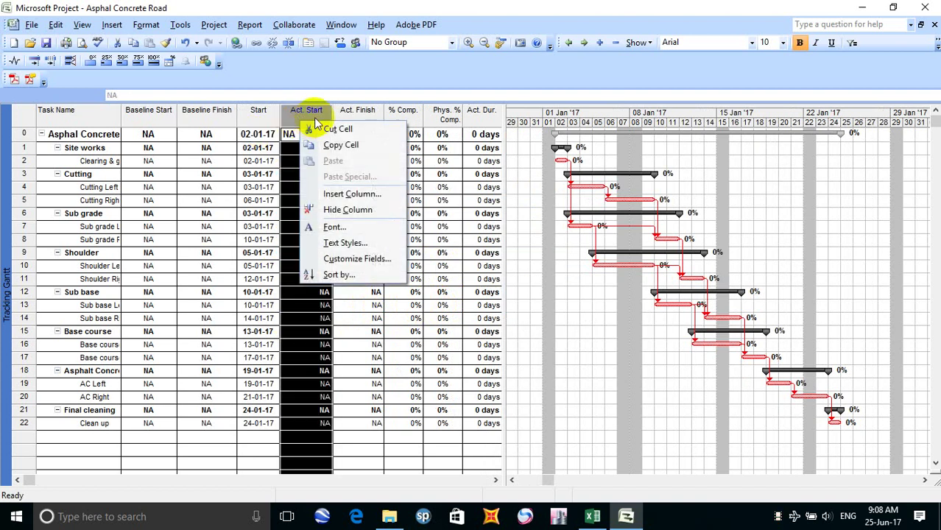
click(330, 190)
click(467, 222)
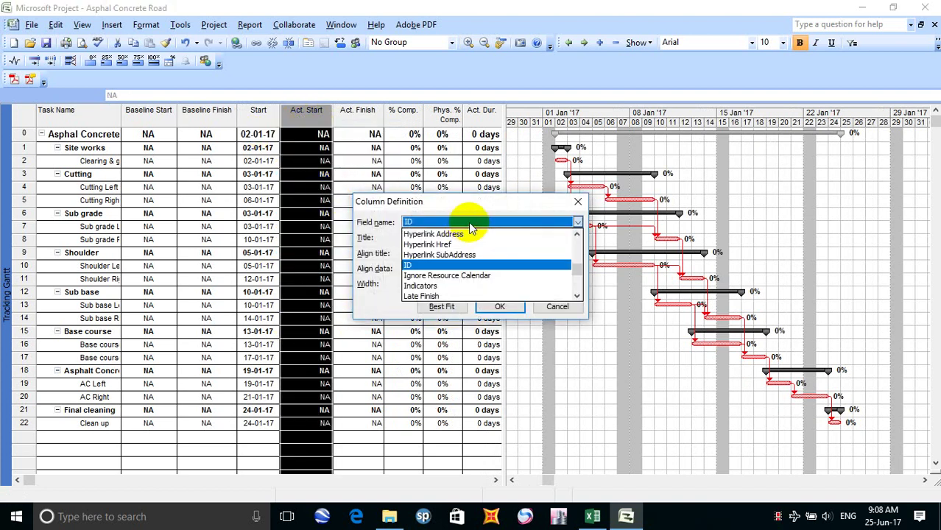
text(f)
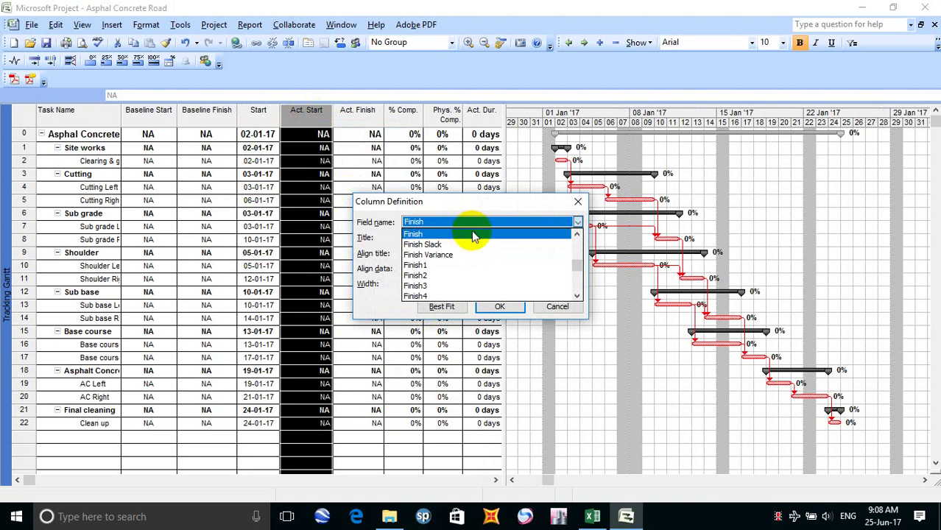
click(472, 233)
click(447, 268)
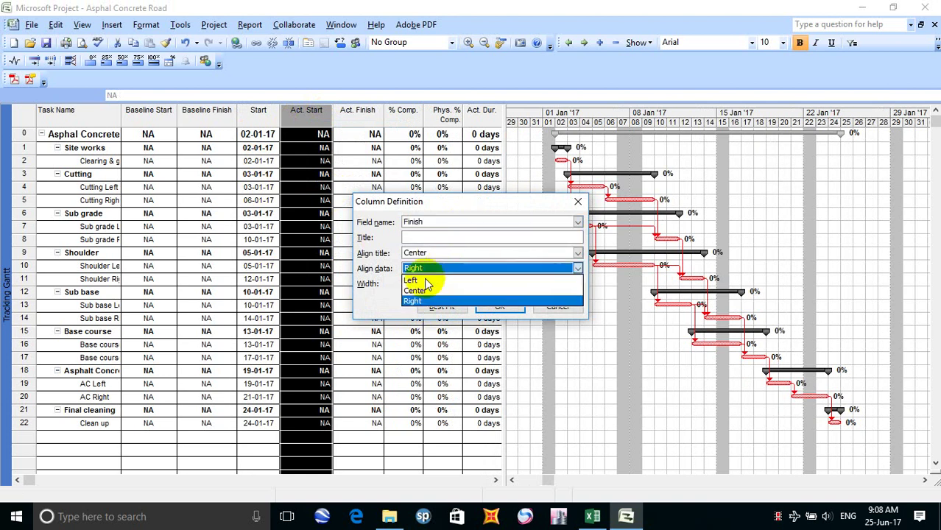
click(414, 288)
click(438, 307)
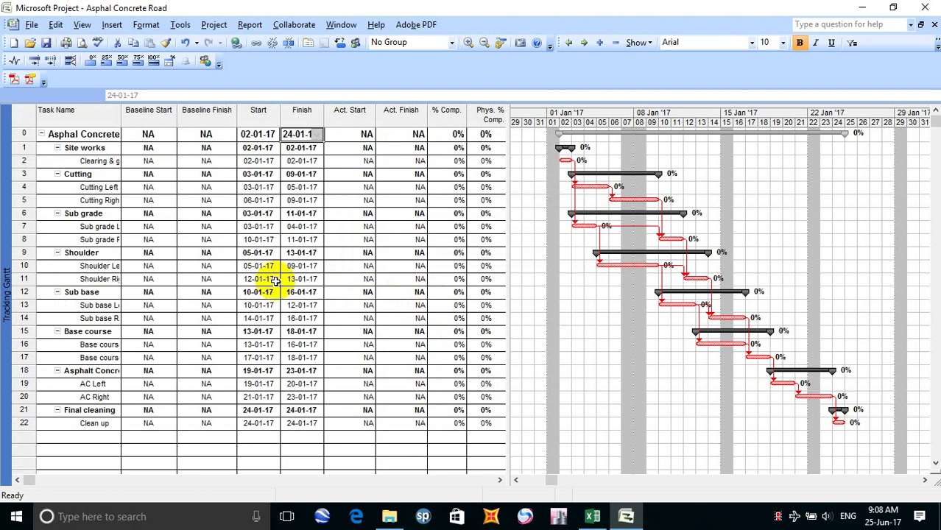
Step: Switch to Excel and color item 34, Progress Lines, blue in the MOP list
click(593, 516)
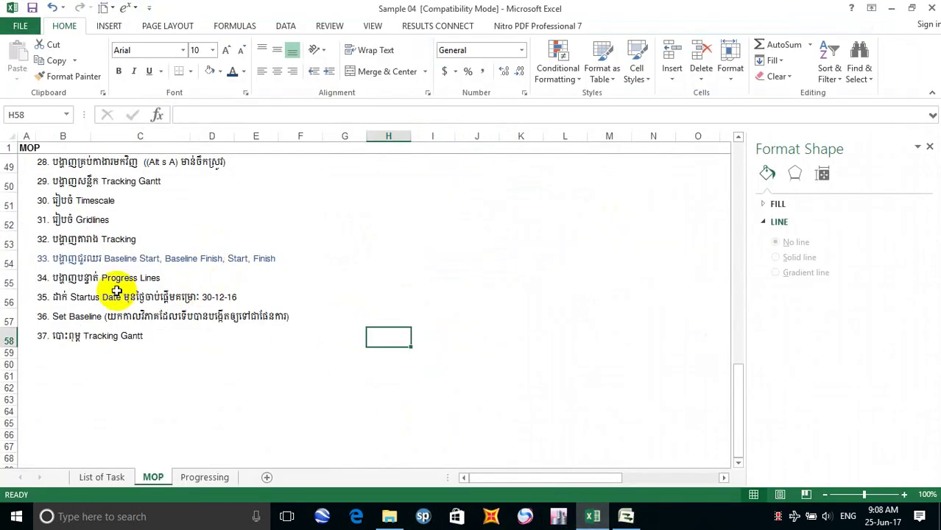
click(56, 277)
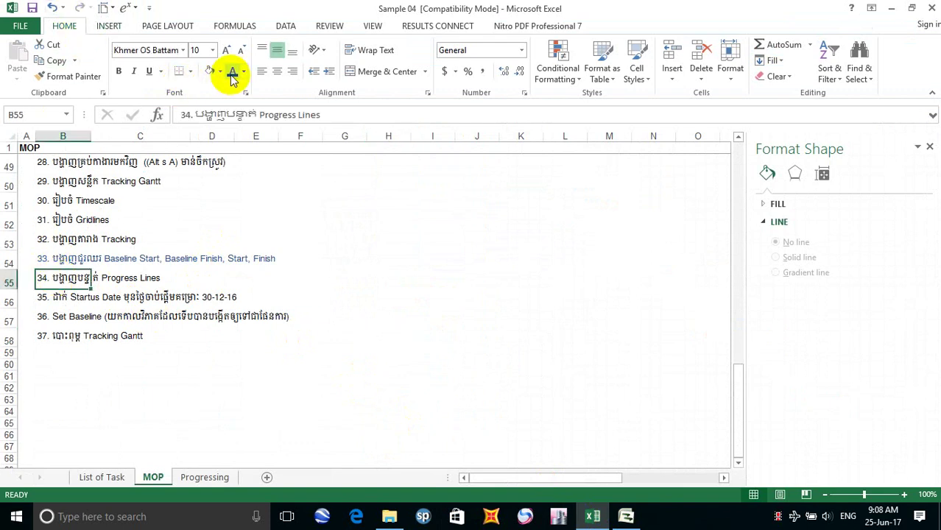
click(292, 335)
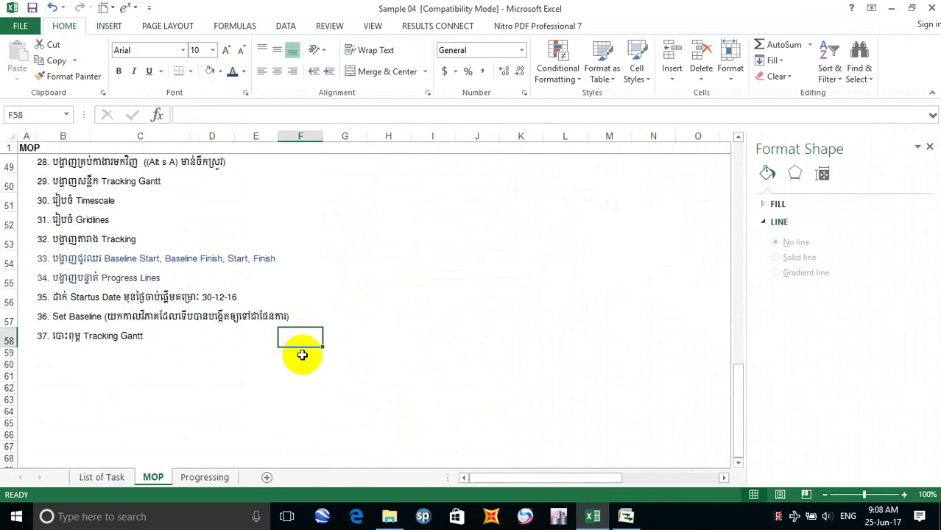
Step: Switch to Microsoft Project, open the tracking Progress Lines settings and enable showing the date for each progress line
click(626, 516)
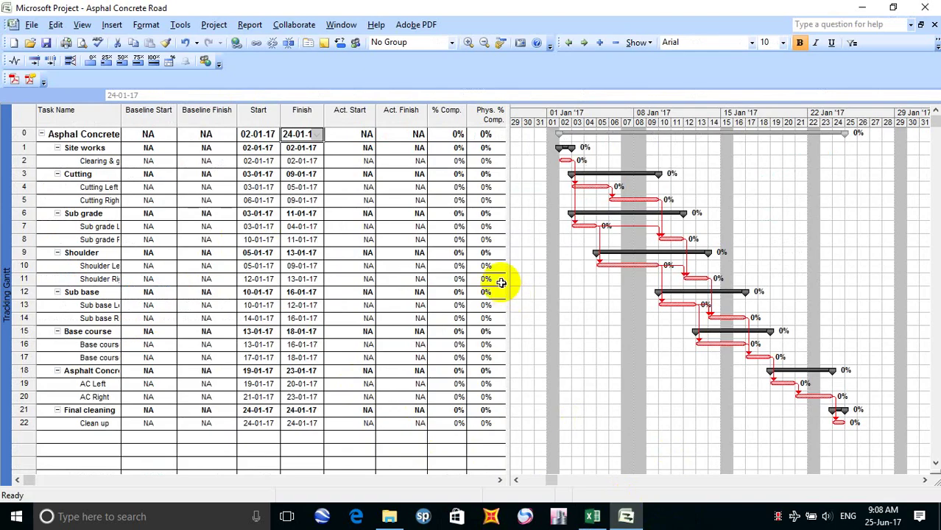
click(112, 25)
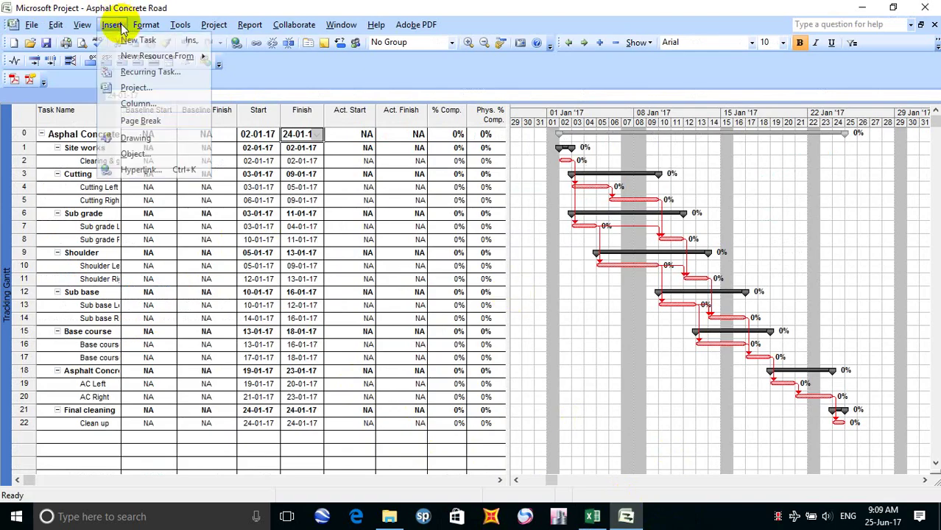
click(112, 25)
click(56, 26)
mouse_move(91, 31)
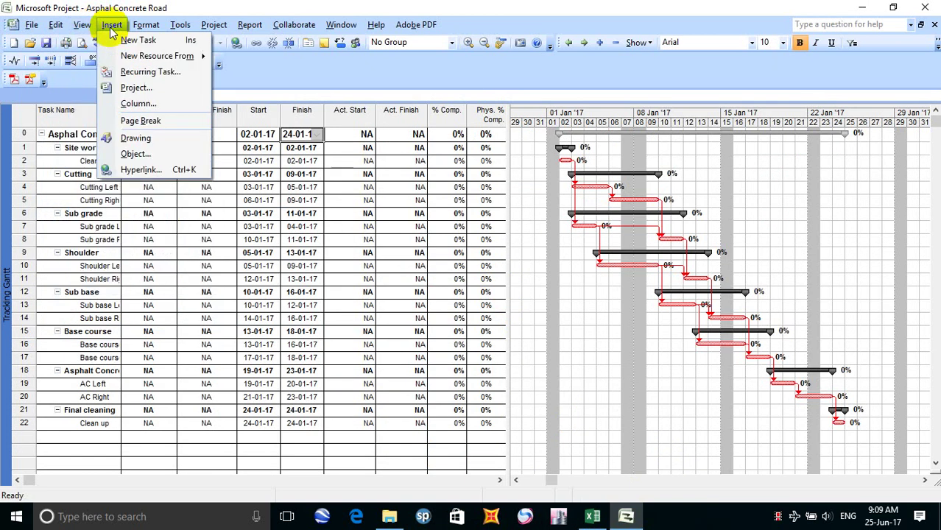
mouse_move(188, 27)
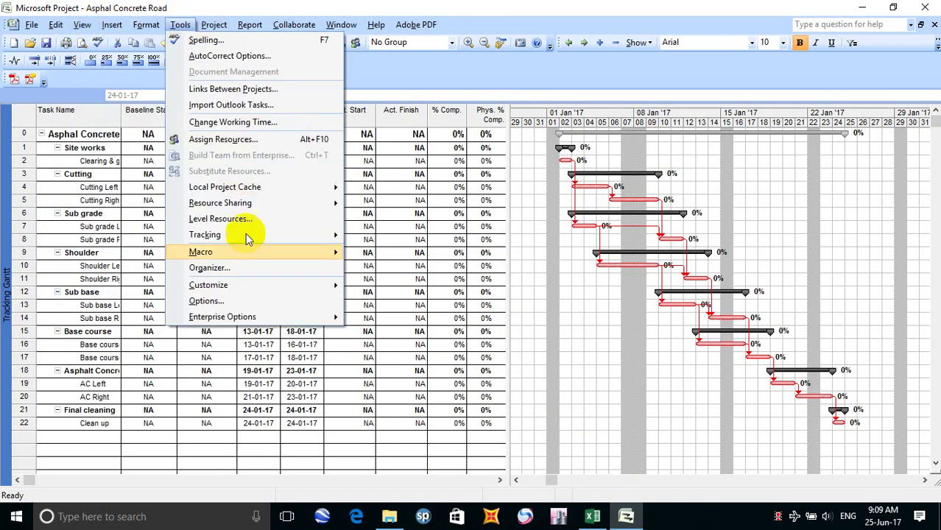
mouse_move(250, 233)
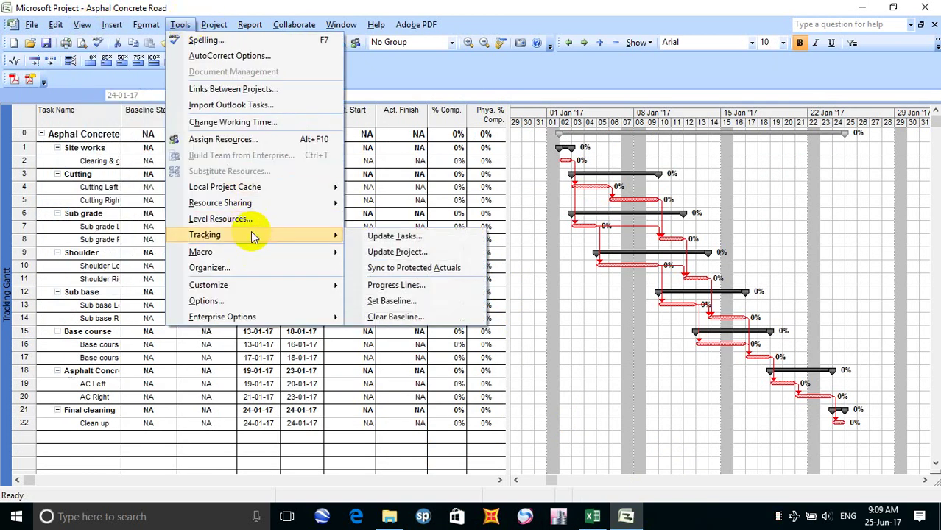
click(401, 289)
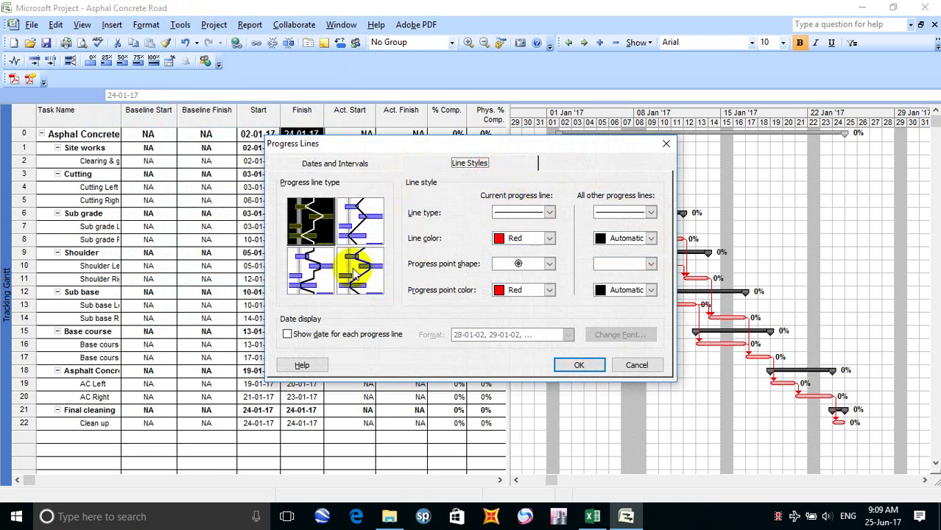
click(332, 335)
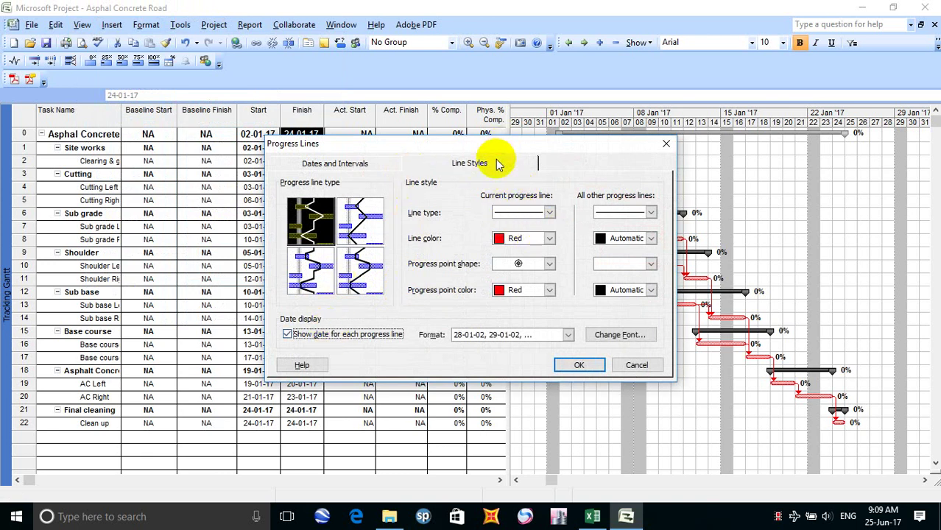
Step: Set the current progress line to always display at the project status date and apply the progress line settings
click(340, 164)
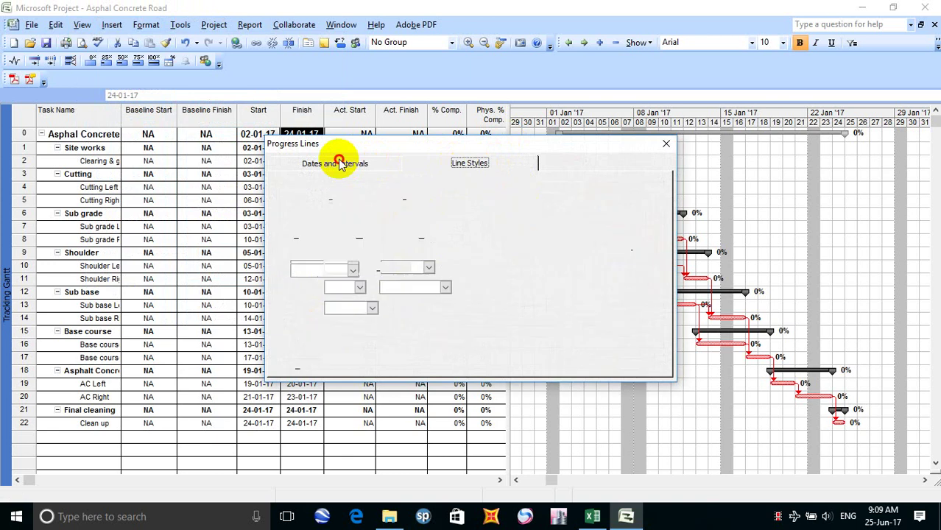
click(475, 164)
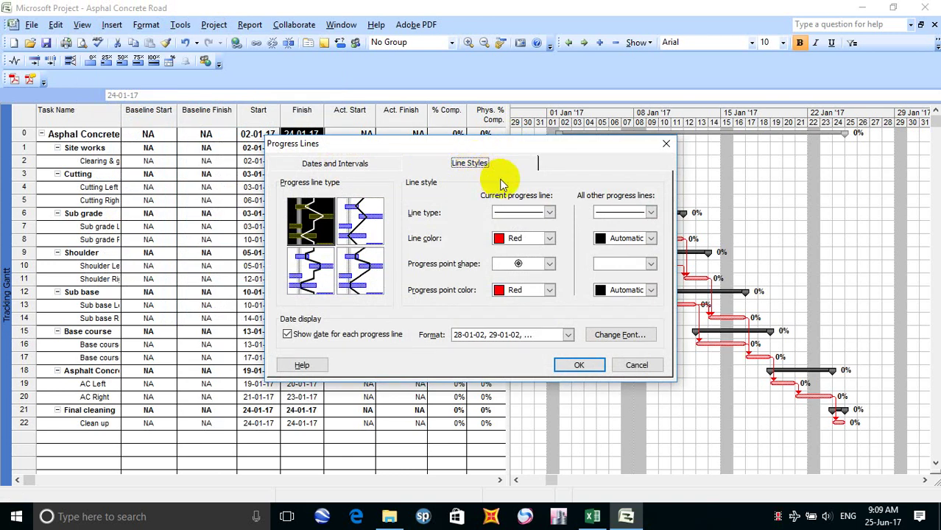
click(333, 163)
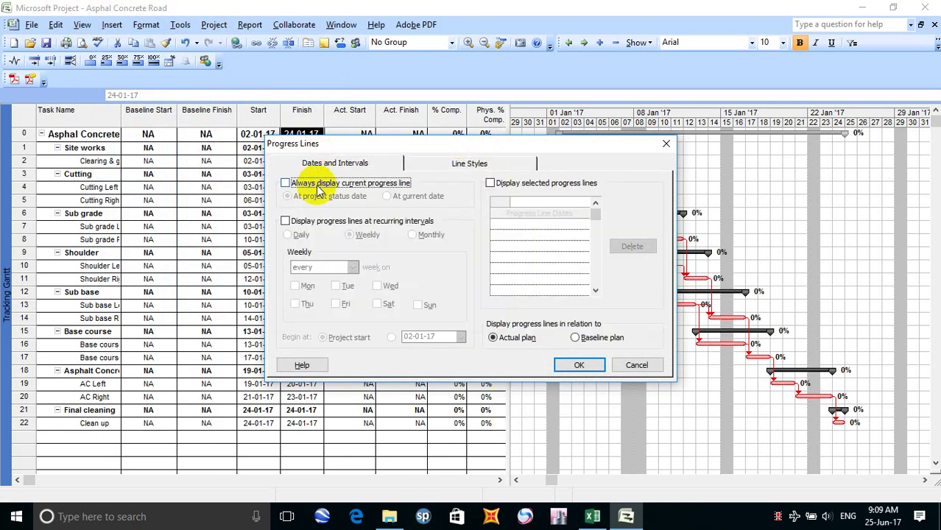
click(318, 184)
click(590, 370)
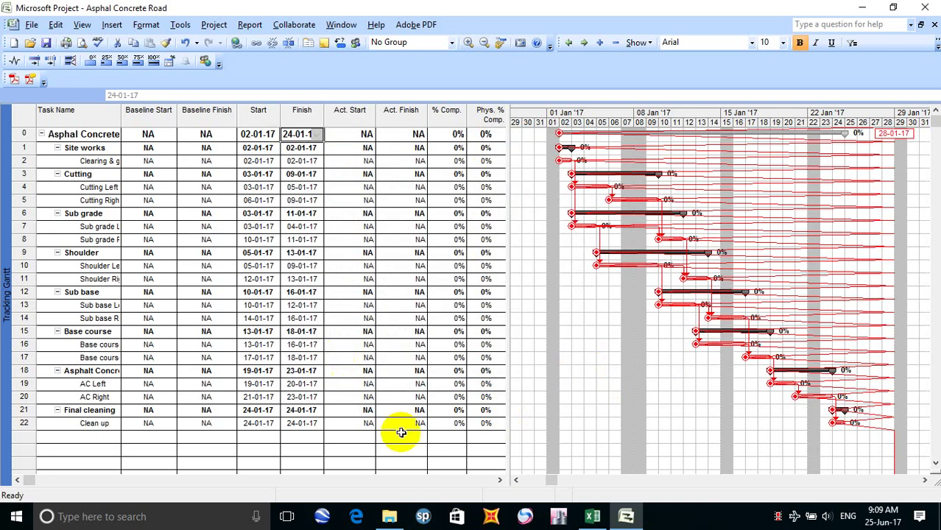
Step: Open the Project Information's status date for editing in Microsoft Project, checking the date required by item 35 of Excel's MOP list
click(592, 516)
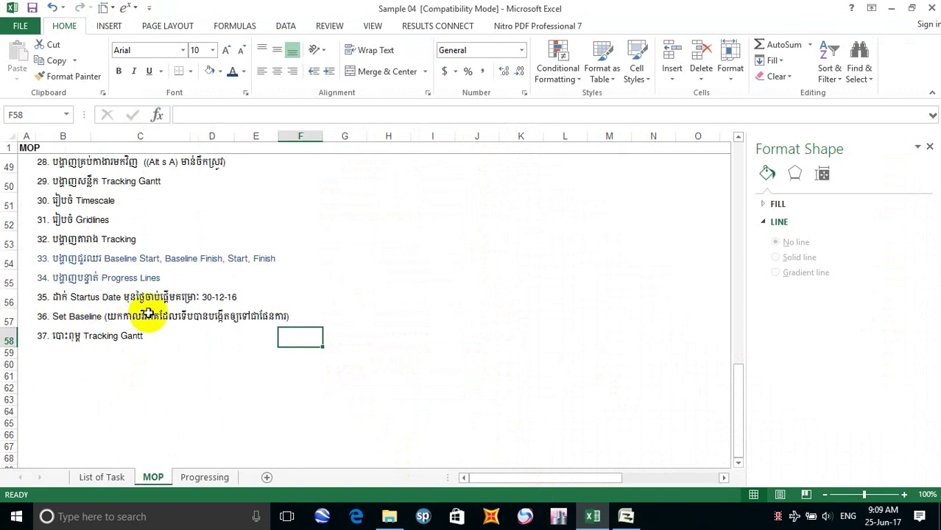
click(626, 517)
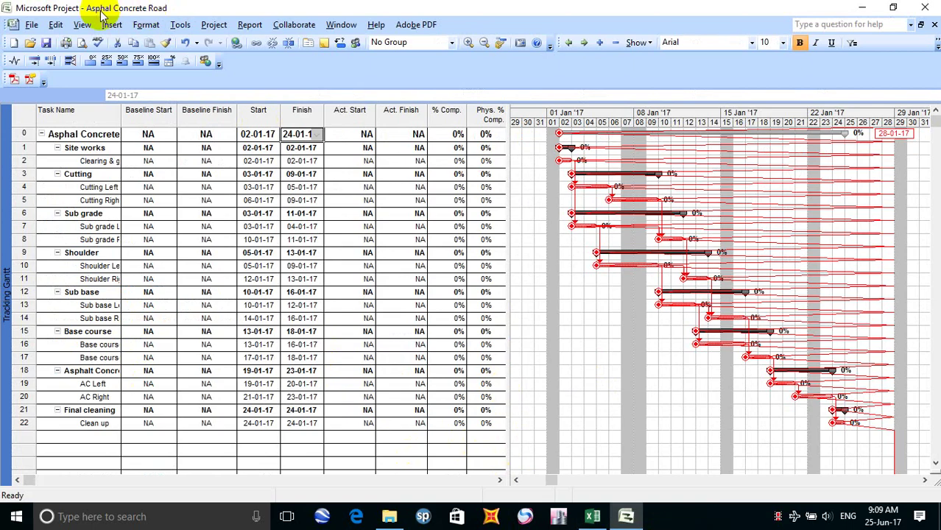
click(181, 25)
mouse_move(213, 26)
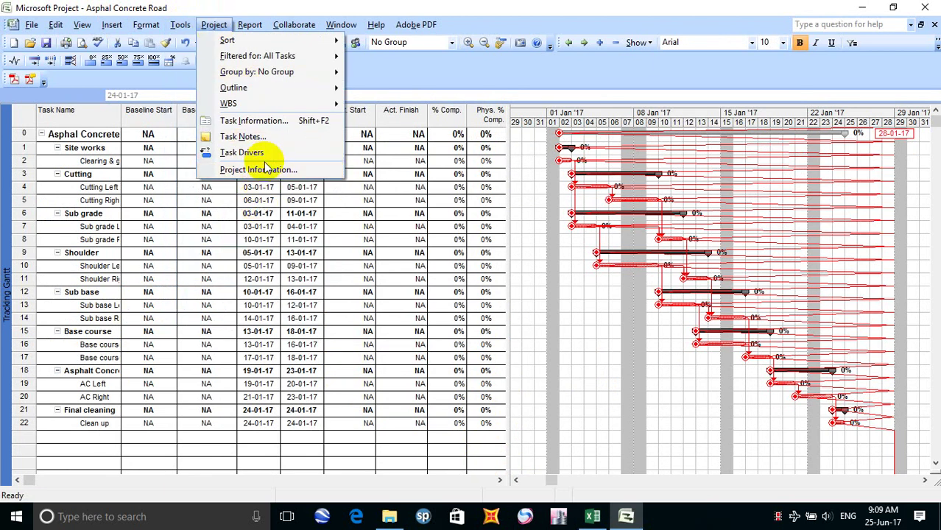
click(257, 170)
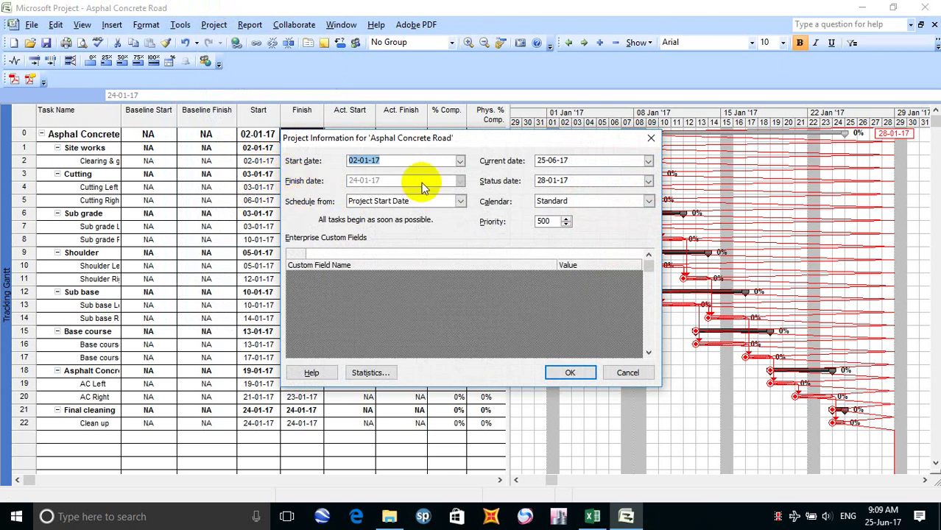
drag(448, 142, 306, 135)
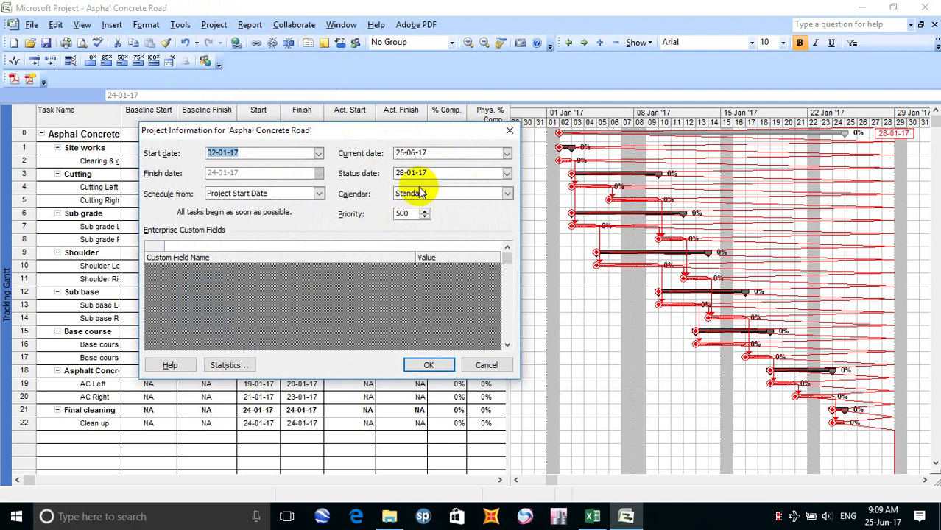
click(507, 175)
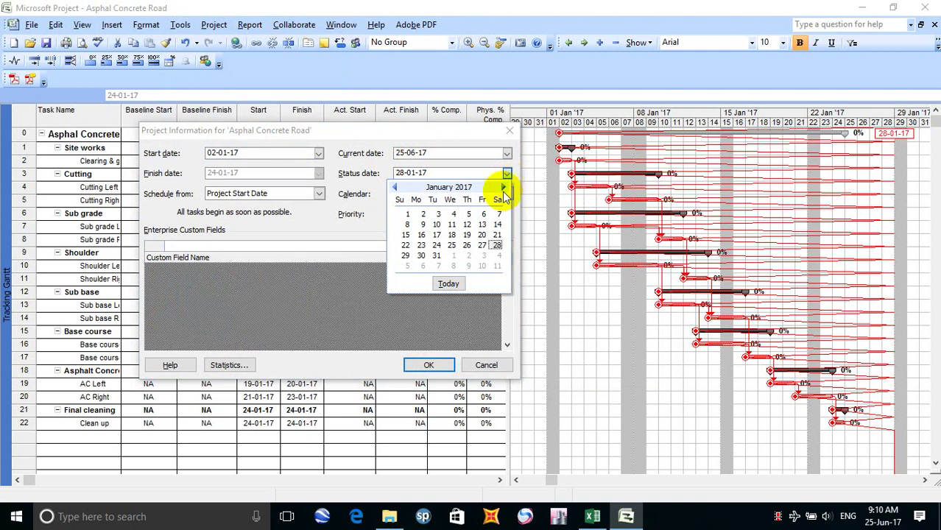
click(592, 516)
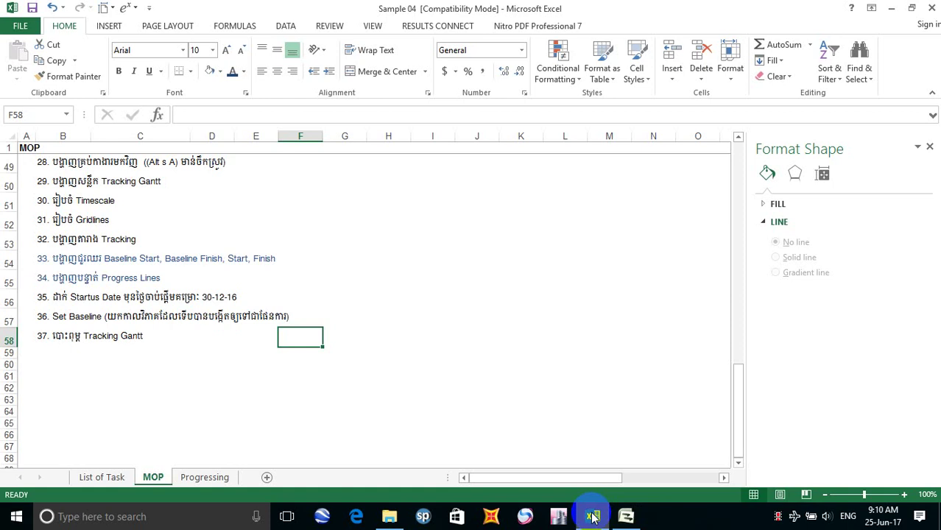
click(624, 518)
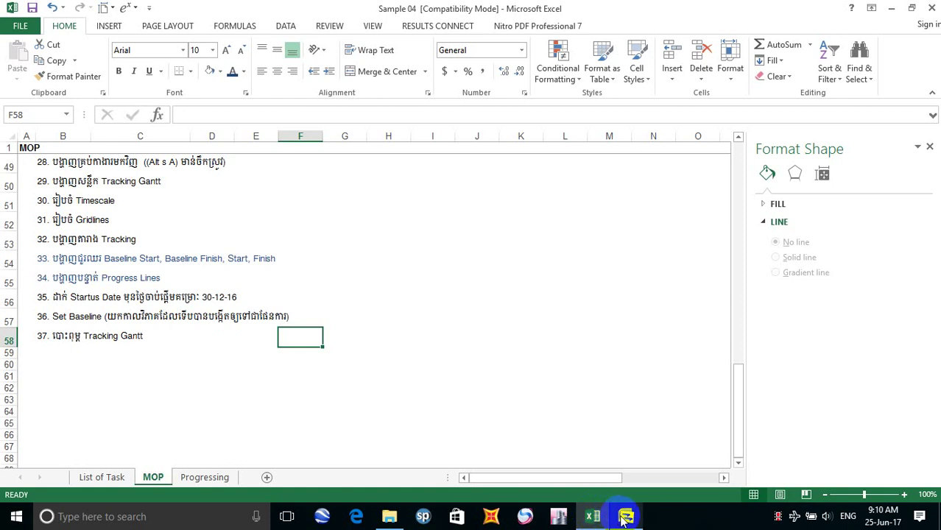
click(570, 376)
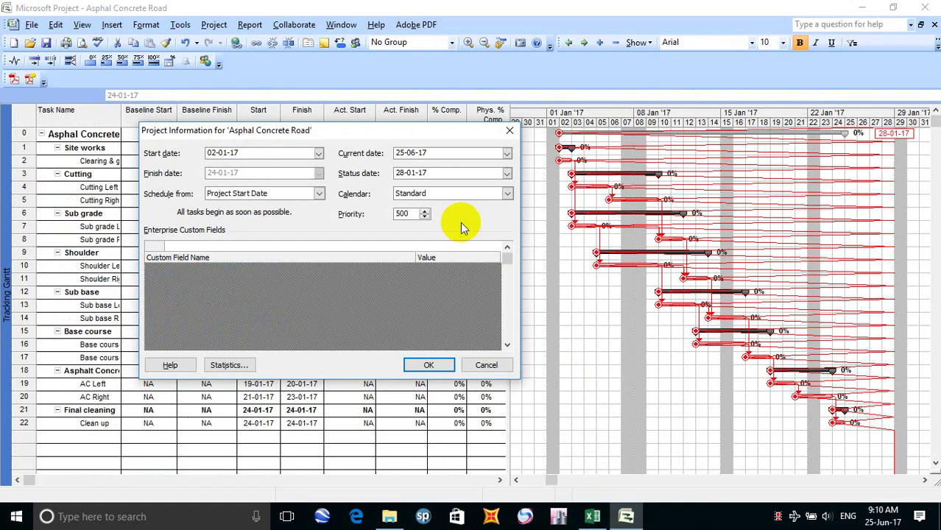
Step: Set the project's status date to 30-12-16 in Project Information and apply it
click(507, 174)
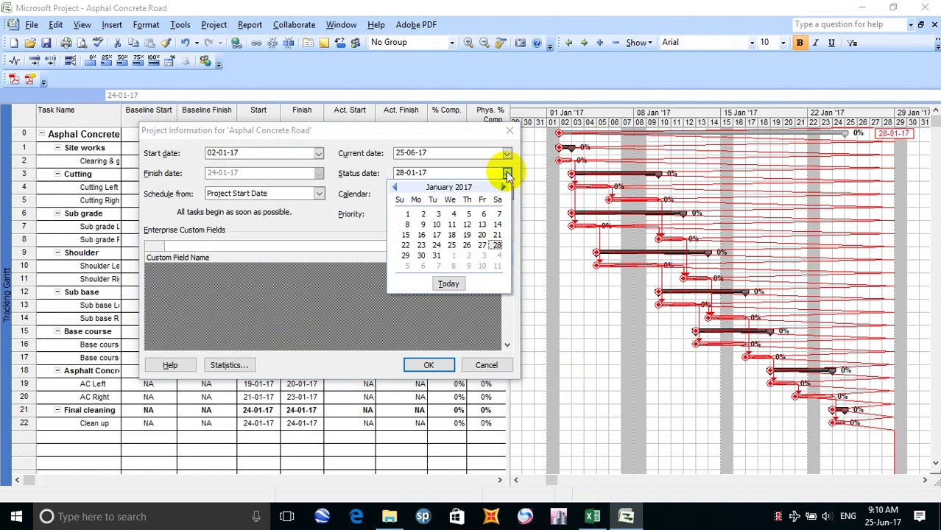
click(395, 187)
click(395, 187)
click(395, 187)
click(395, 187)
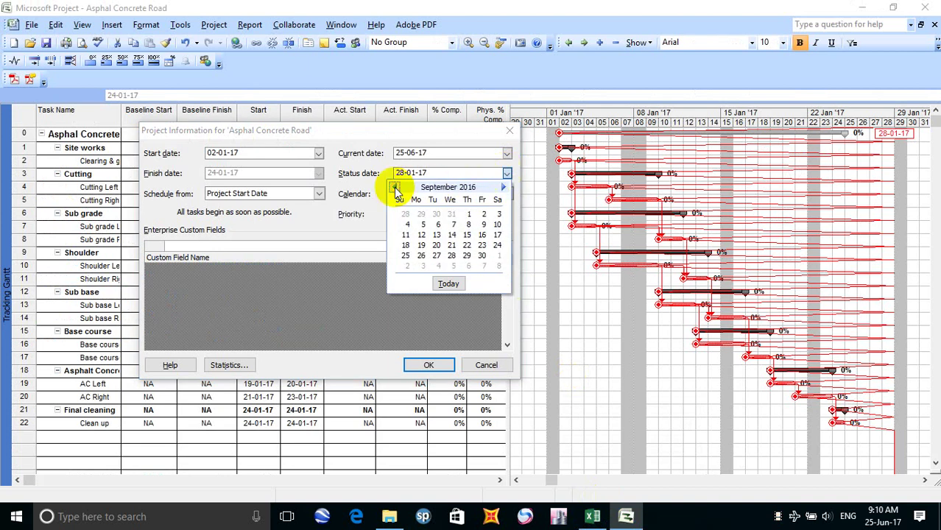
click(503, 188)
click(503, 187)
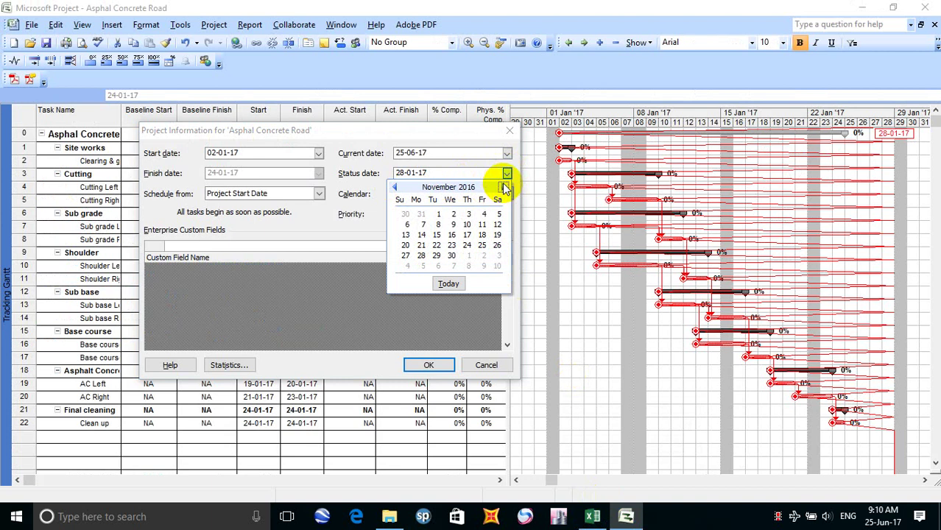
click(503, 187)
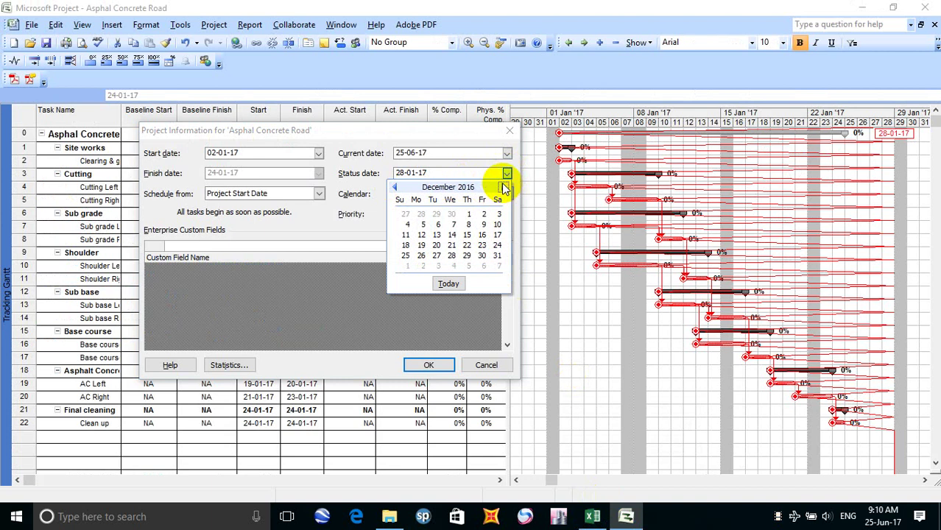
click(482, 256)
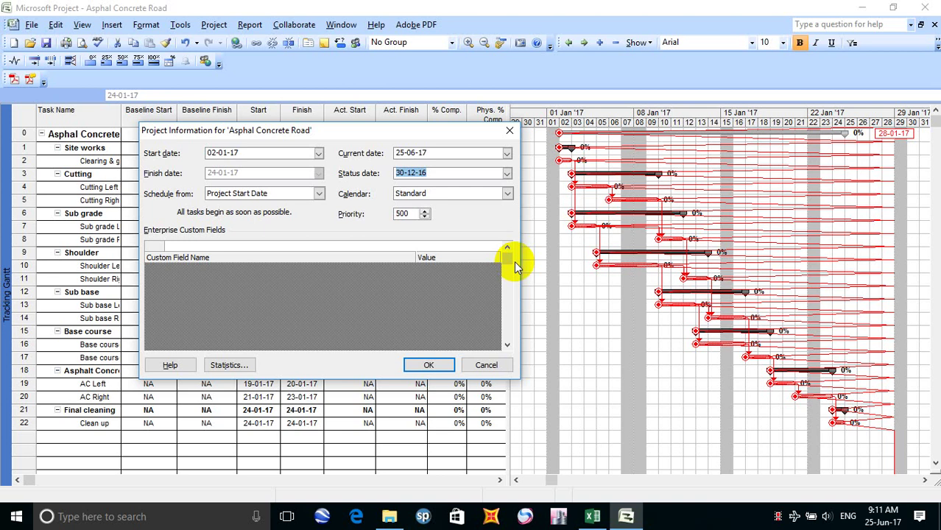
click(430, 363)
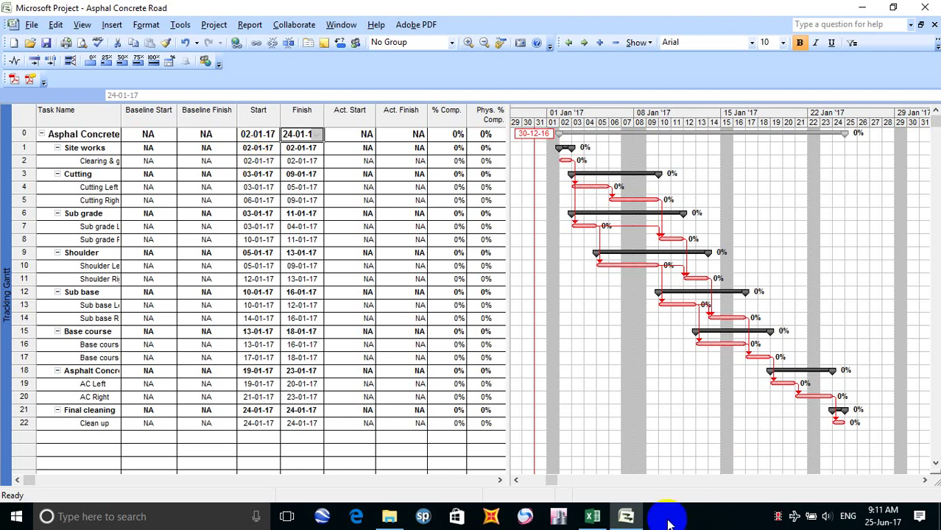
Step: Switch to the Excel workbook and color item 35 of the MOP checklist, the status date entry, blue
click(595, 514)
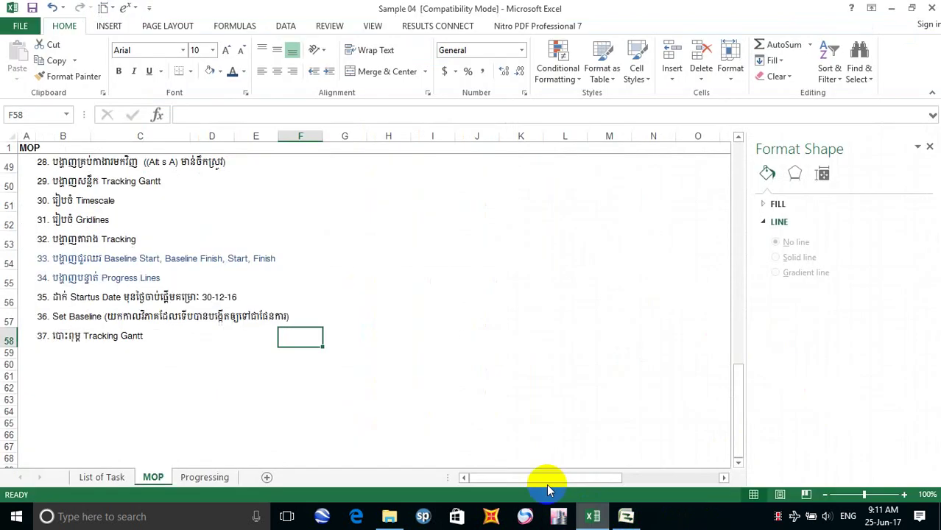
click(39, 297)
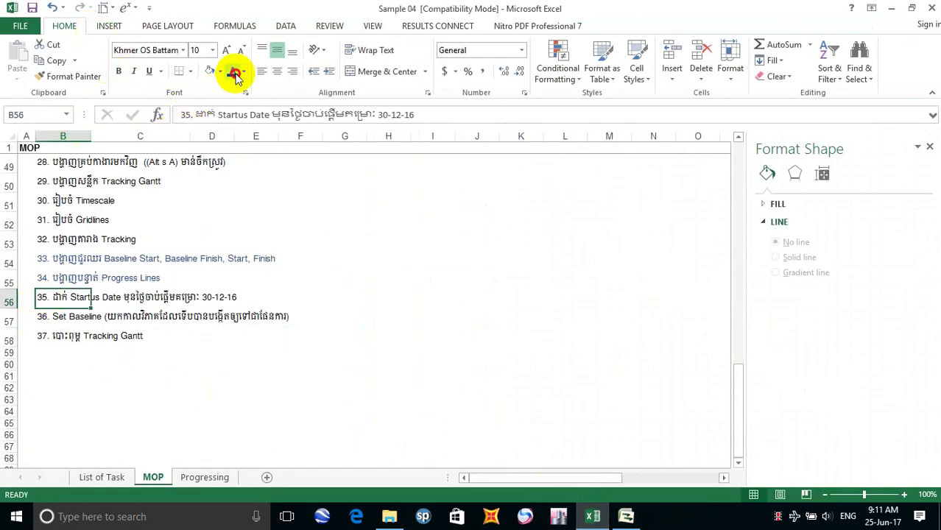
click(42, 317)
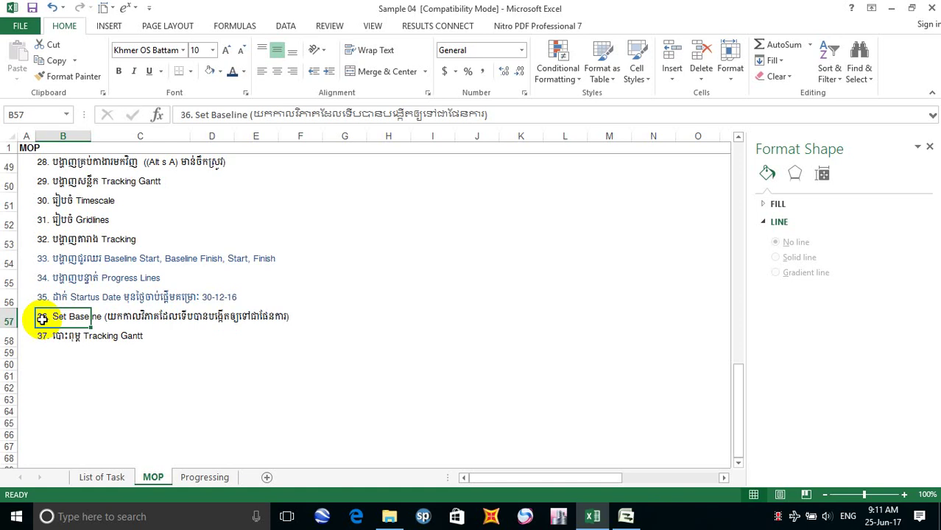
drag(328, 399, 313, 400)
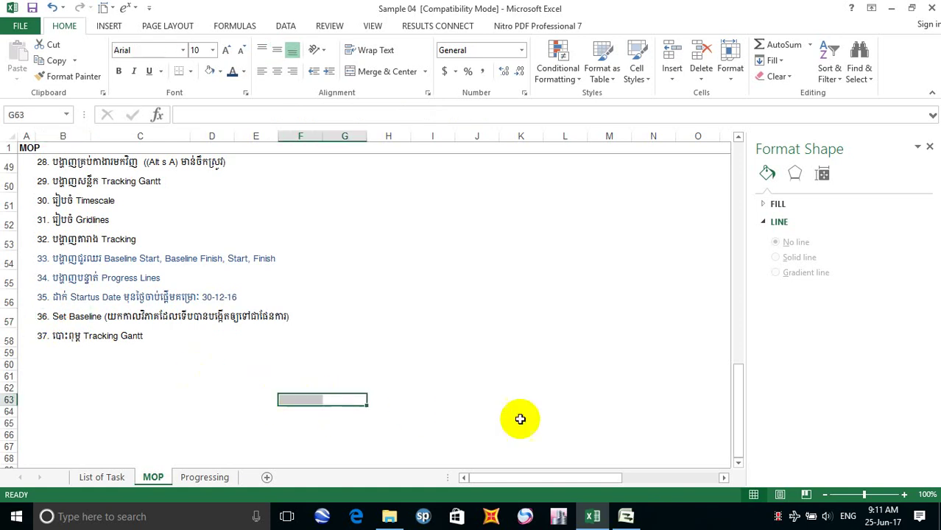
Step: Switch to Microsoft Project and set the baseline, using the Baseline slot, for the entire project
click(626, 516)
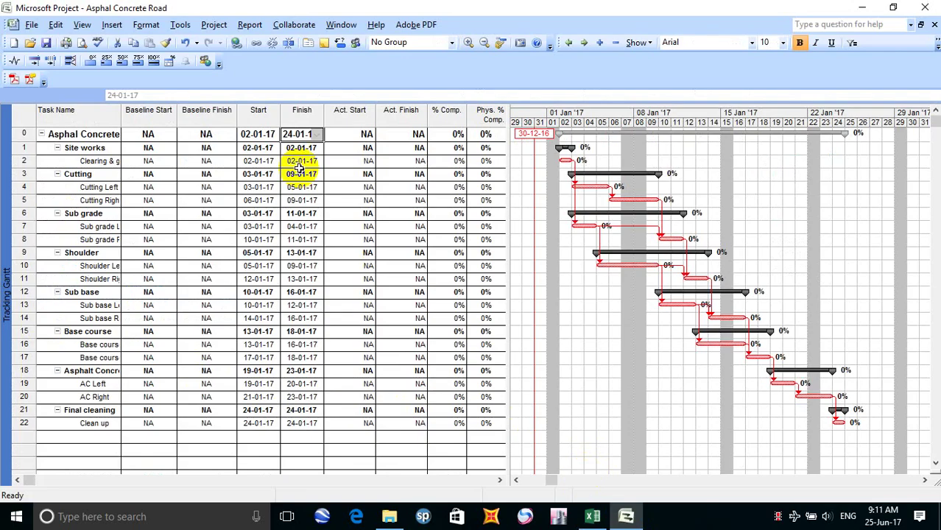
click(188, 25)
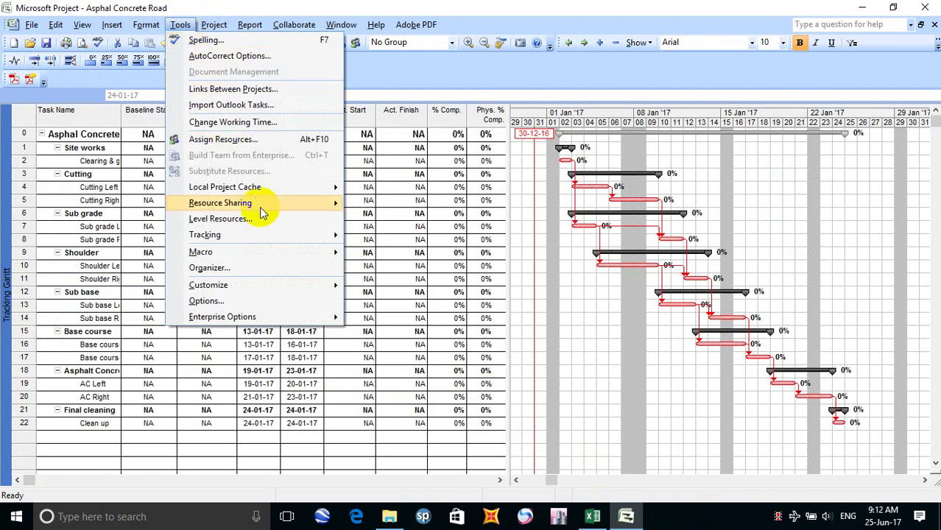
mouse_move(259, 233)
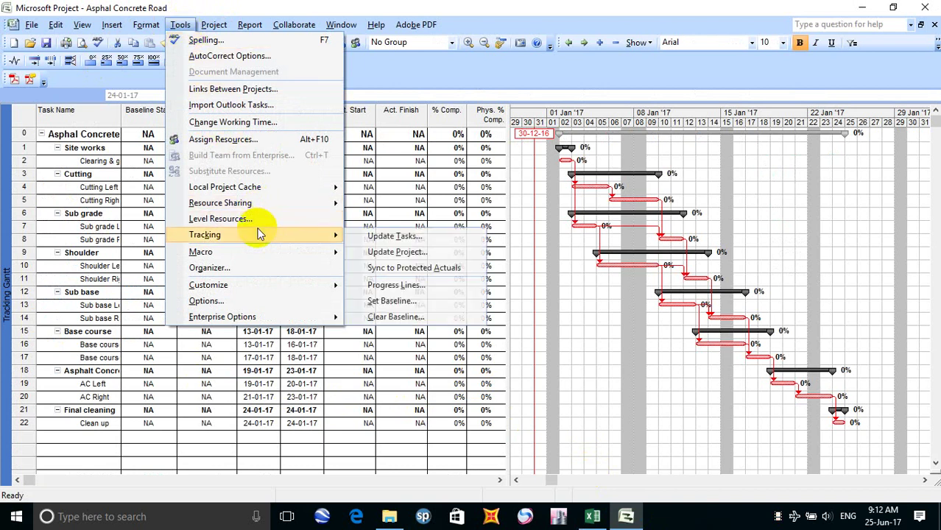
click(396, 302)
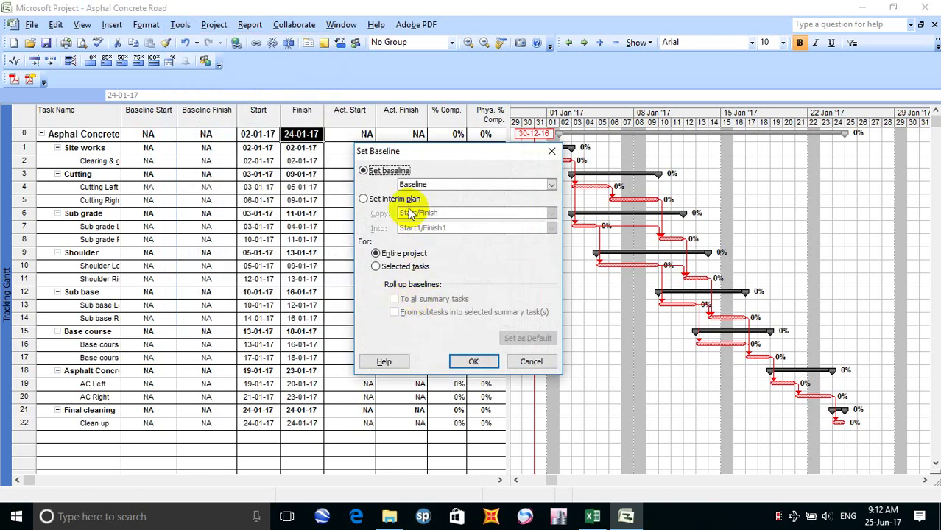
click(468, 361)
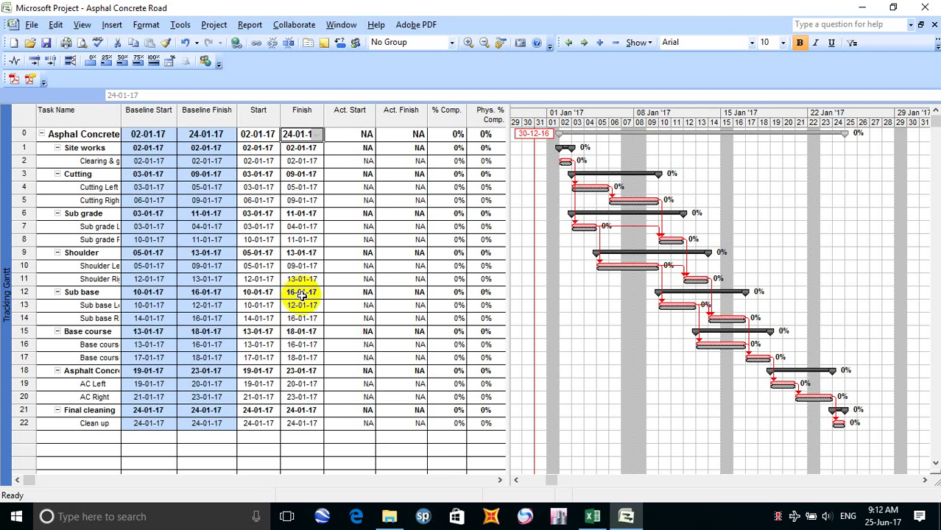
Step: Switch to the Excel workbook and color checklist items 36 (Set Baseline) and 37 (Tracking Gantt) blue
click(595, 517)
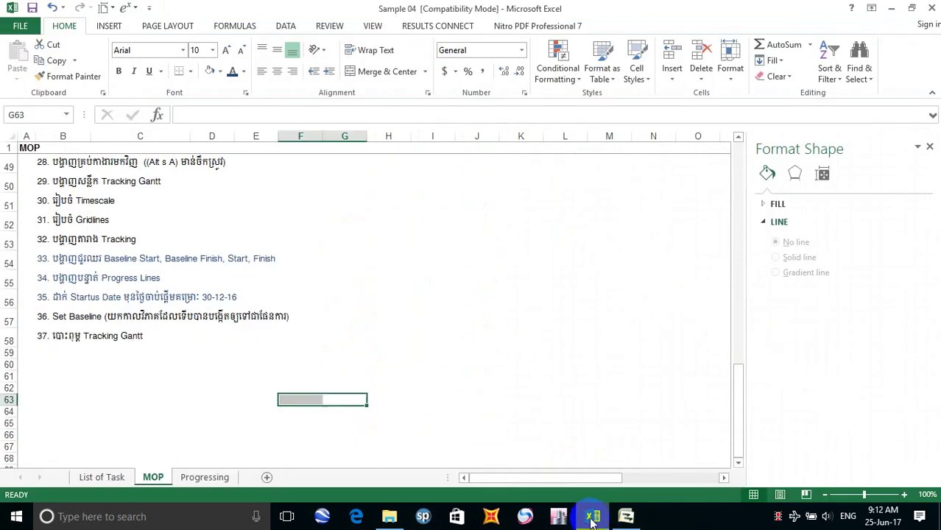
click(42, 315)
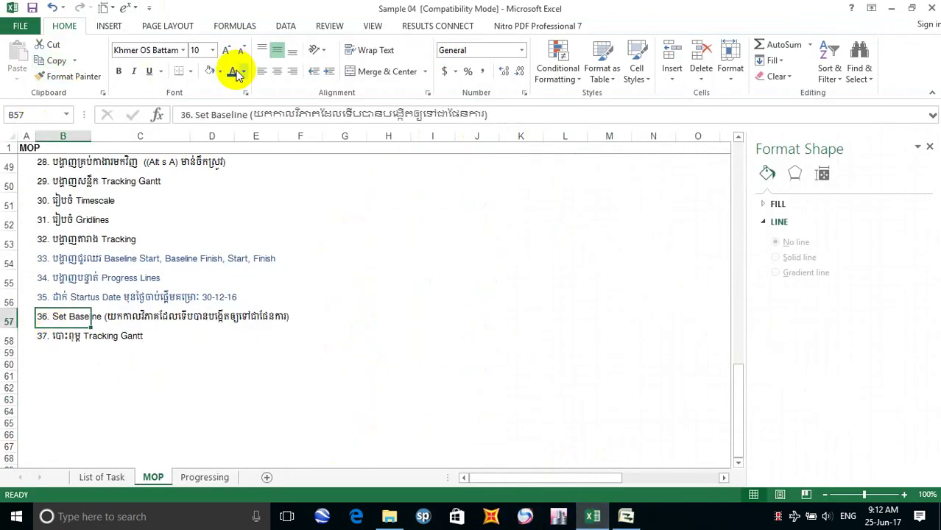
click(48, 335)
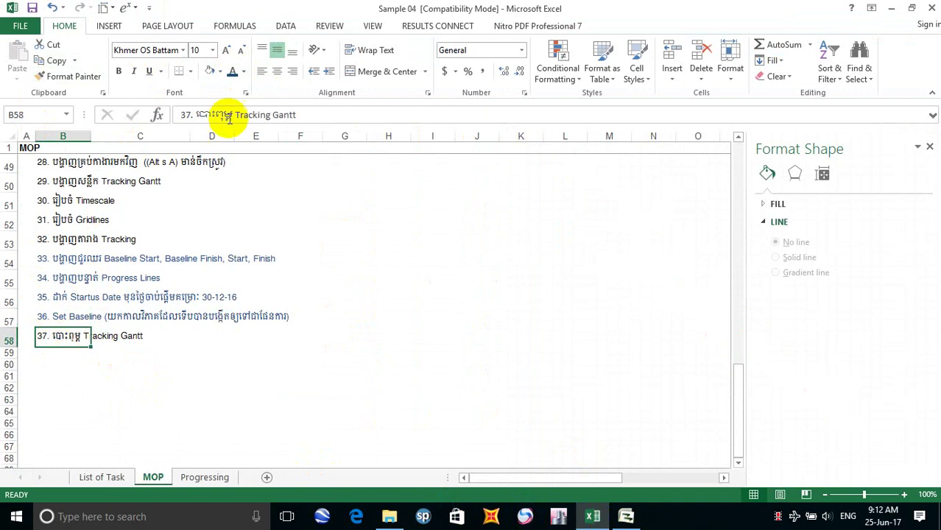
Step: Color checklist items 25 to 32 on the MOP sheet blue
scroll(52, 307, up, 3)
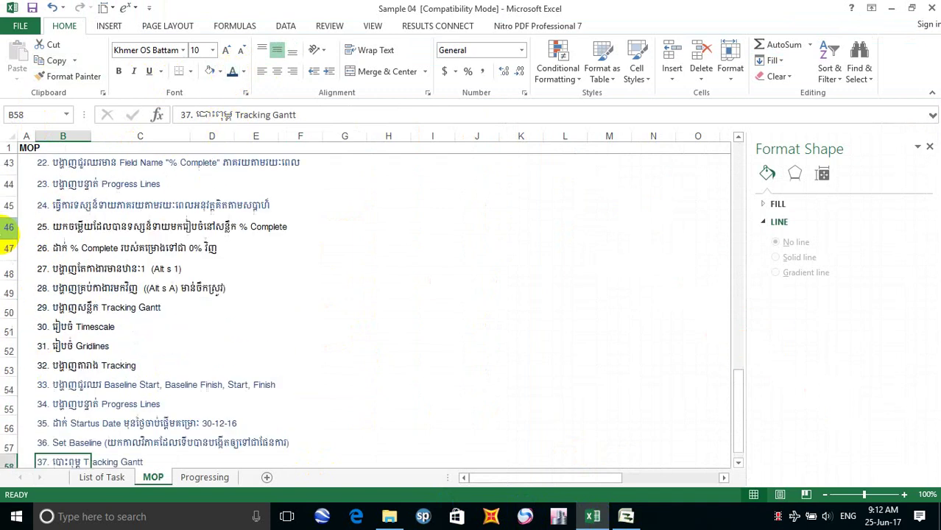
drag(39, 289, 47, 431)
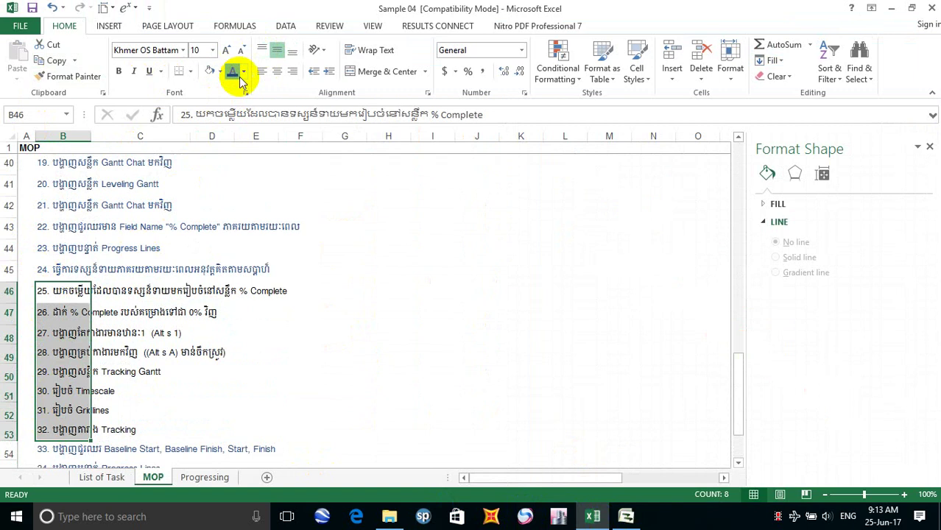
click(326, 375)
scroll(219, 237, up, 4)
scroll(219, 237, down, 8)
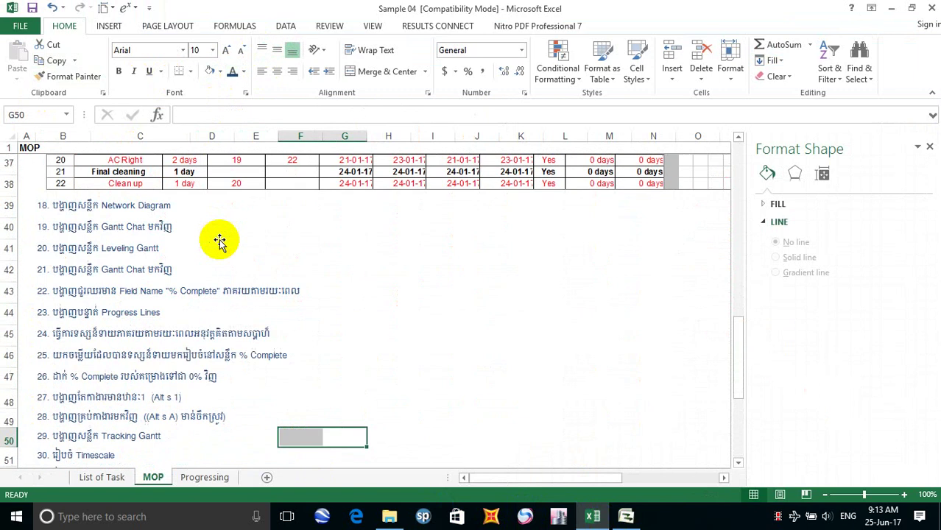
click(142, 309)
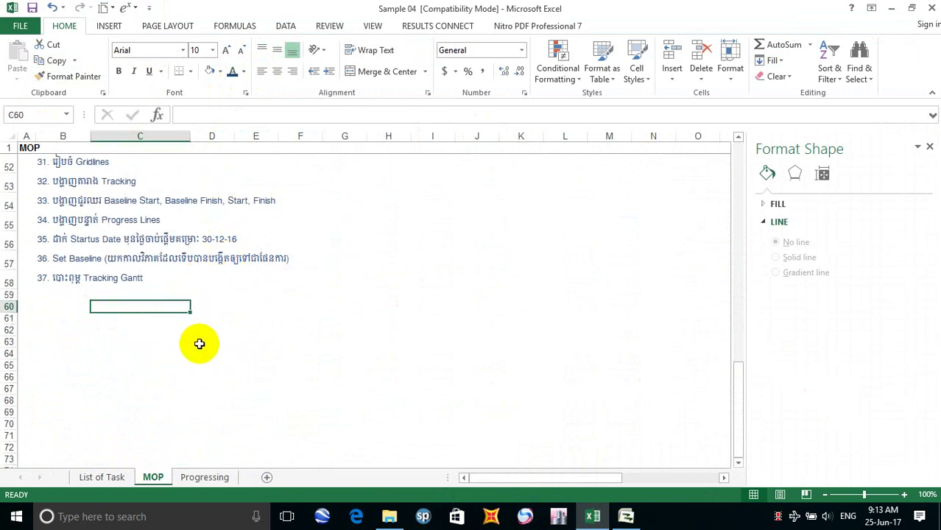
Step: Switch to Microsoft Project and examine how the task bars and status date line fit along the Tracking Gantt timescale
click(627, 517)
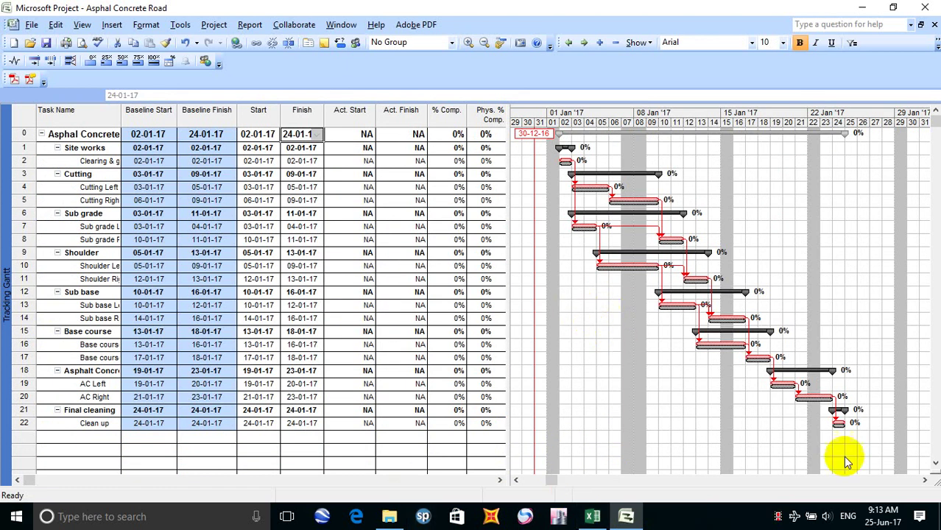
click(925, 480)
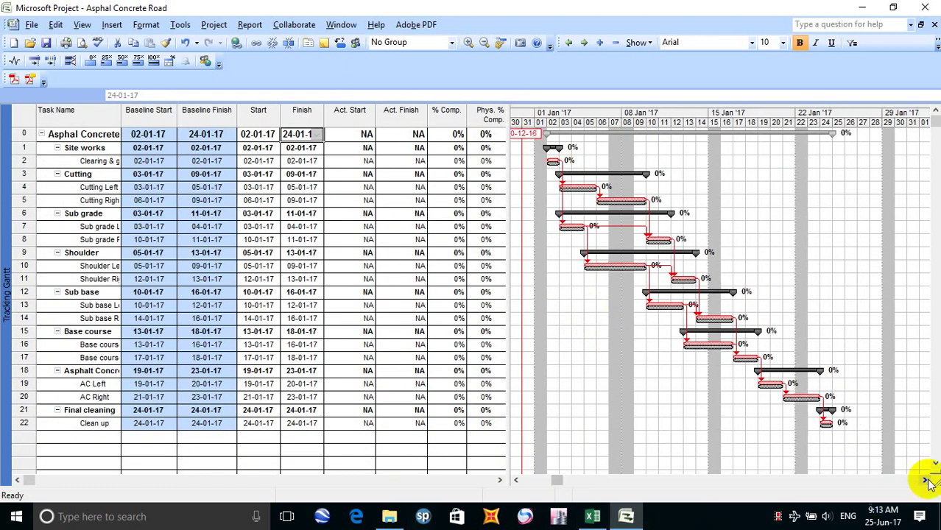
click(925, 480)
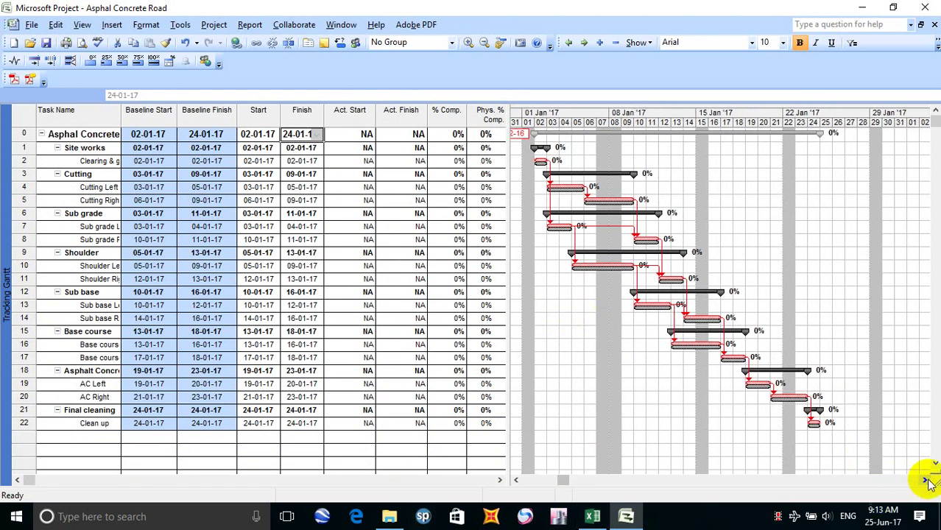
click(517, 480)
click(517, 480)
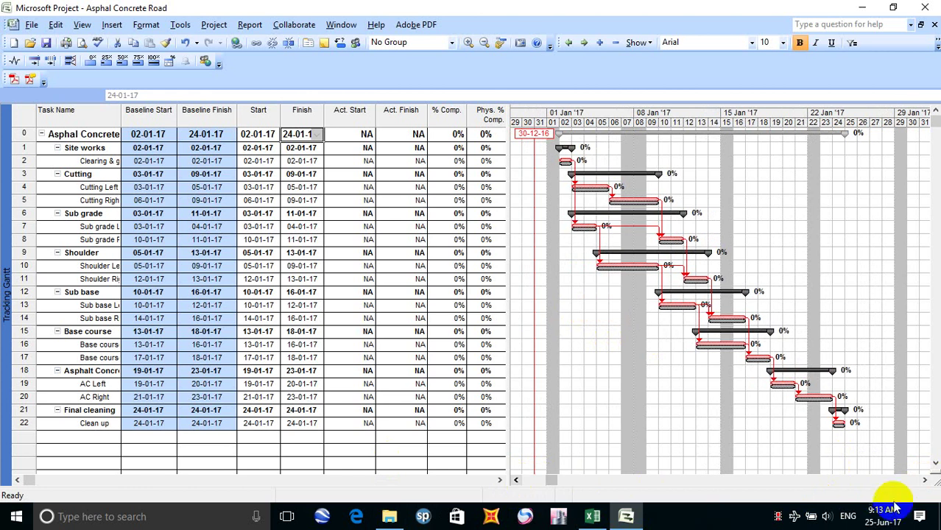
click(924, 480)
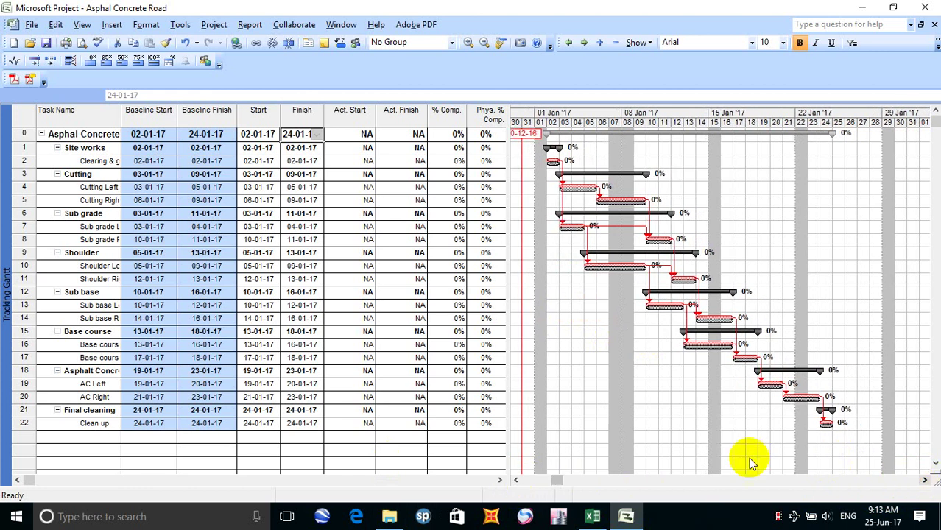
click(517, 480)
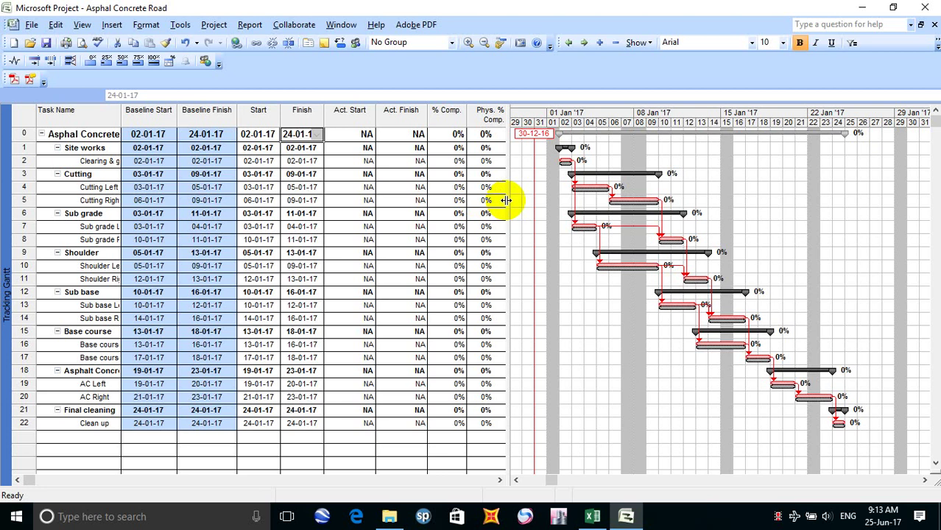
click(921, 480)
click(920, 480)
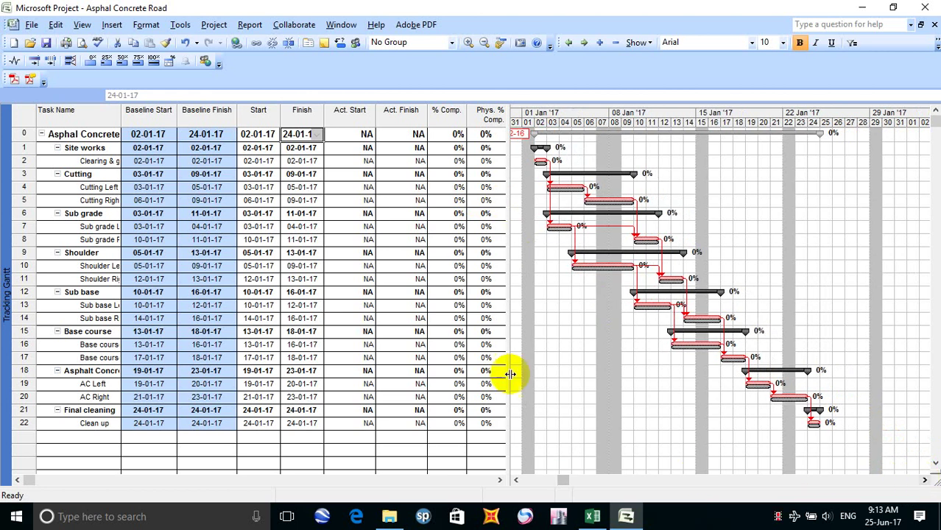
Step: Select task rows 0 to 22 and copy the selected rows as a for-screen picture with the timescale from 01-01-17 to 28-01-17
click(27, 134)
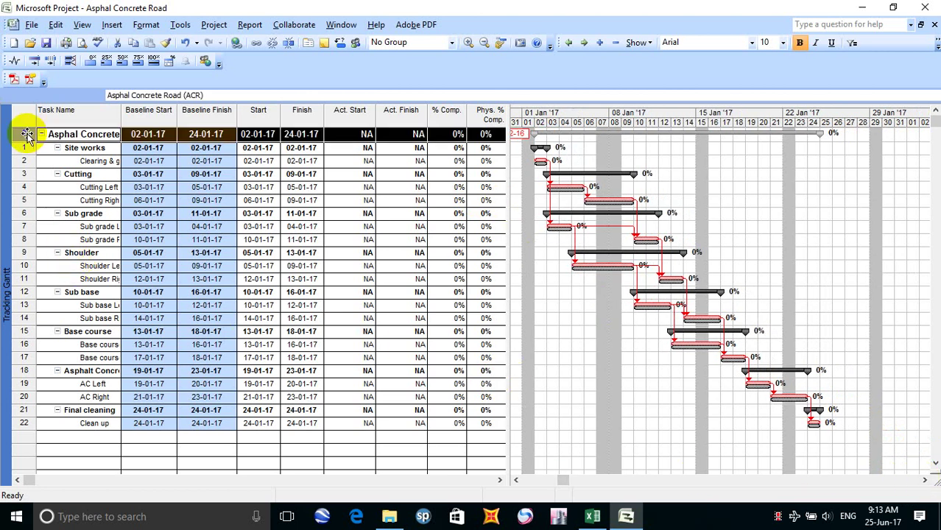
shift+click(22, 424)
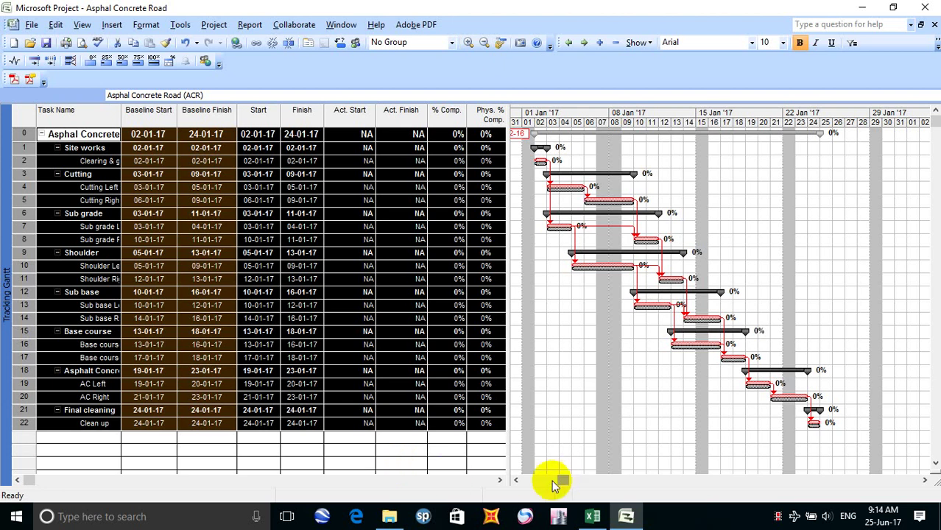
click(517, 481)
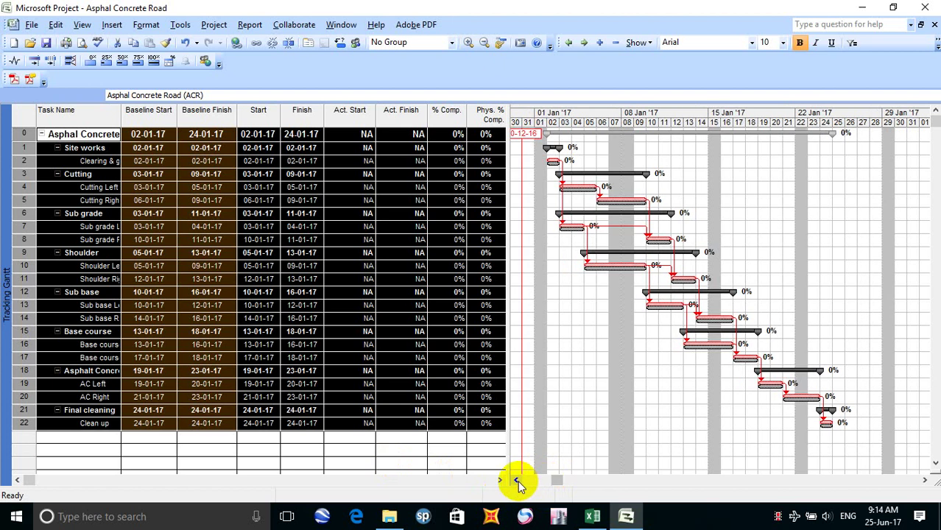
click(518, 481)
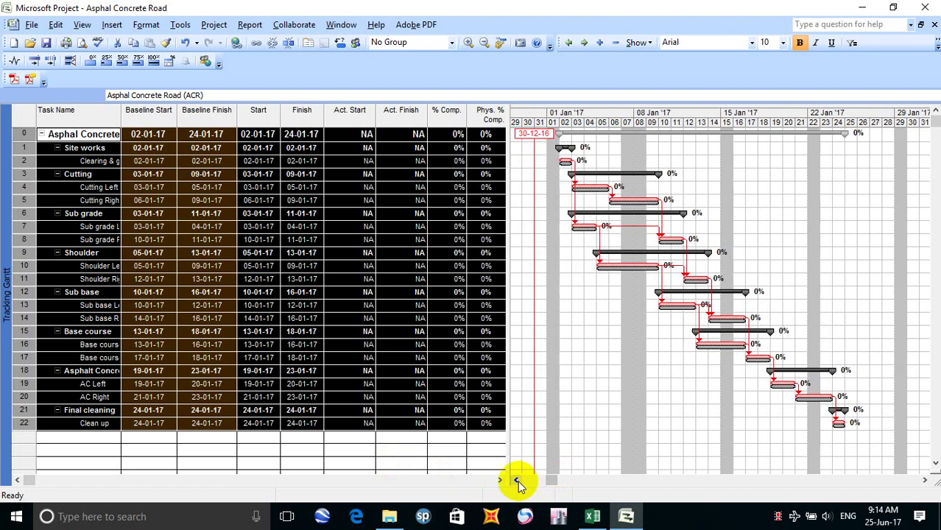
click(924, 481)
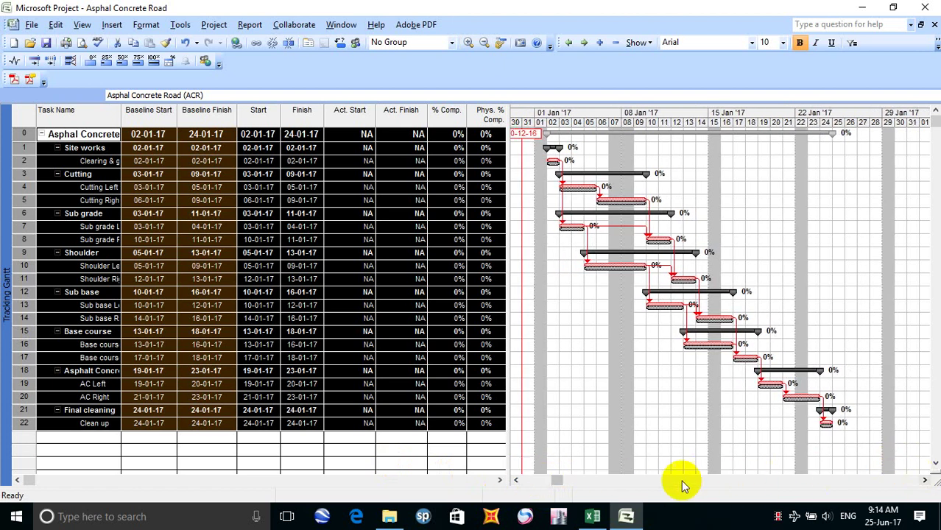
click(518, 481)
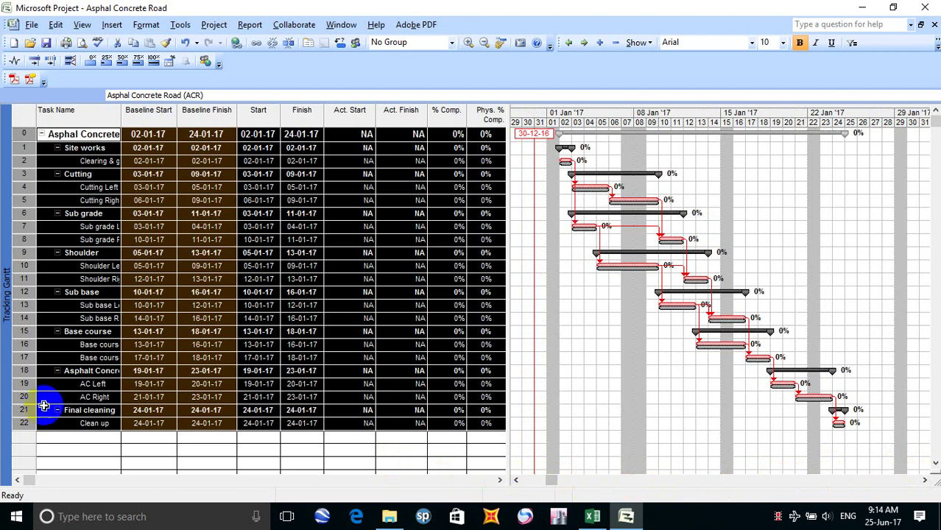
click(520, 44)
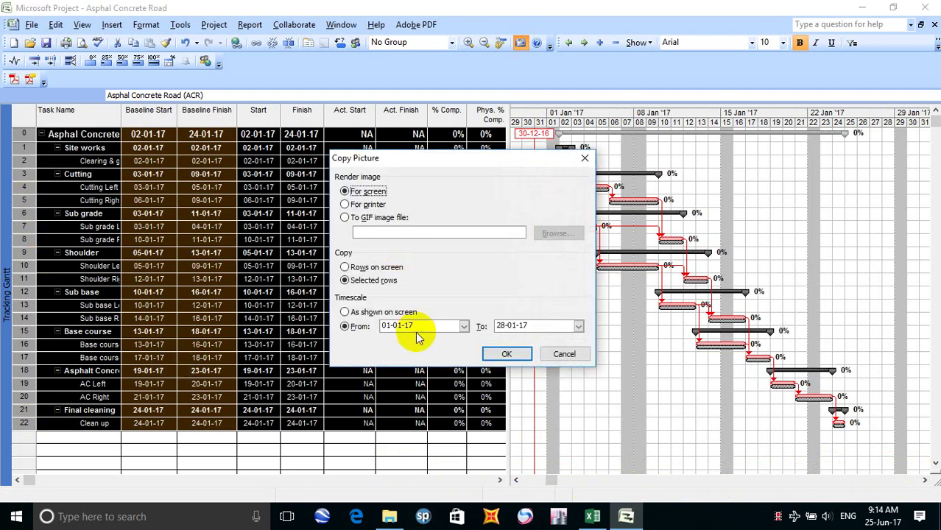
click(506, 352)
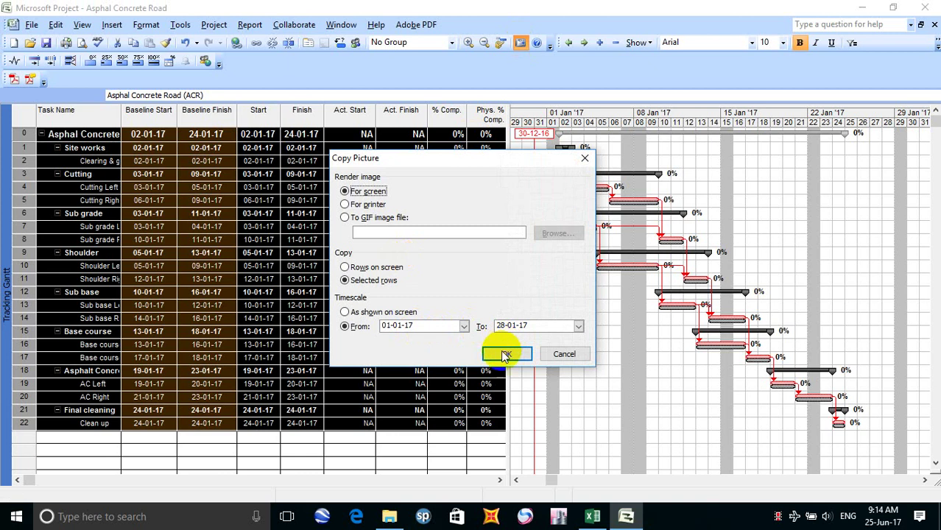
Step: Switch to the Excel workbook, paste the Tracking Gantt picture at cell B59 of the MOP sheet, and close the formatting pane
click(594, 516)
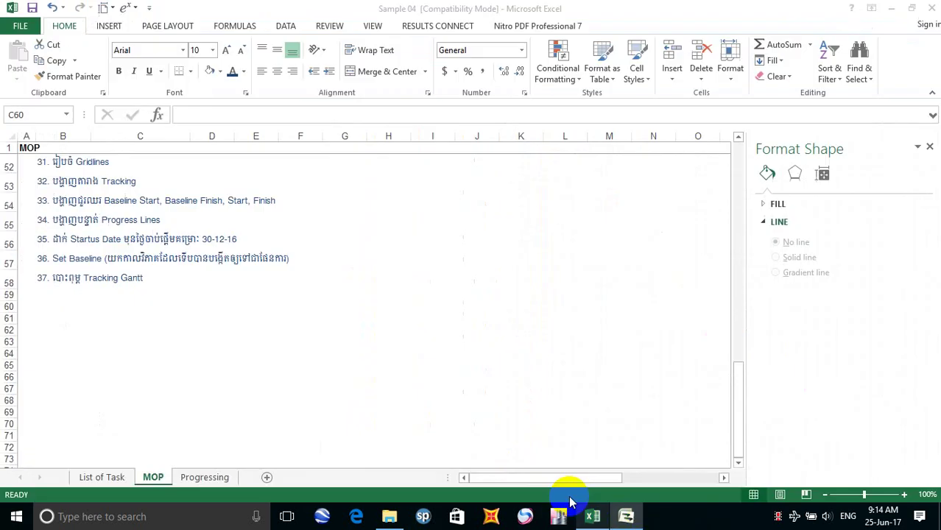
click(62, 302)
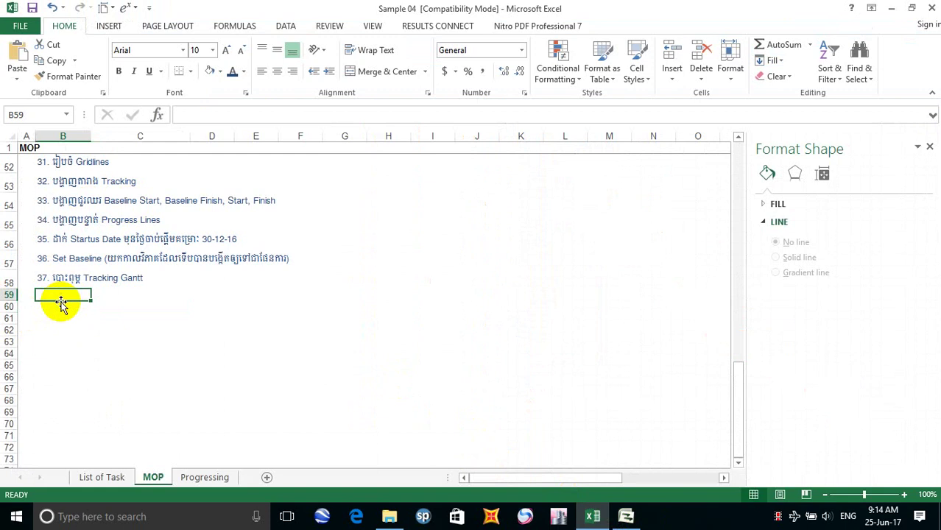
key(ctrl+v)
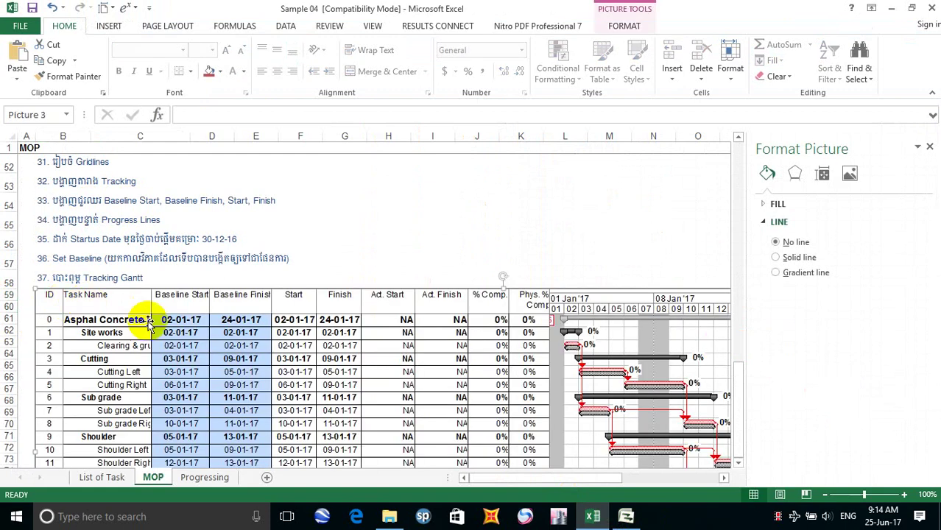
click(928, 147)
scroll(343, 318, down, 2)
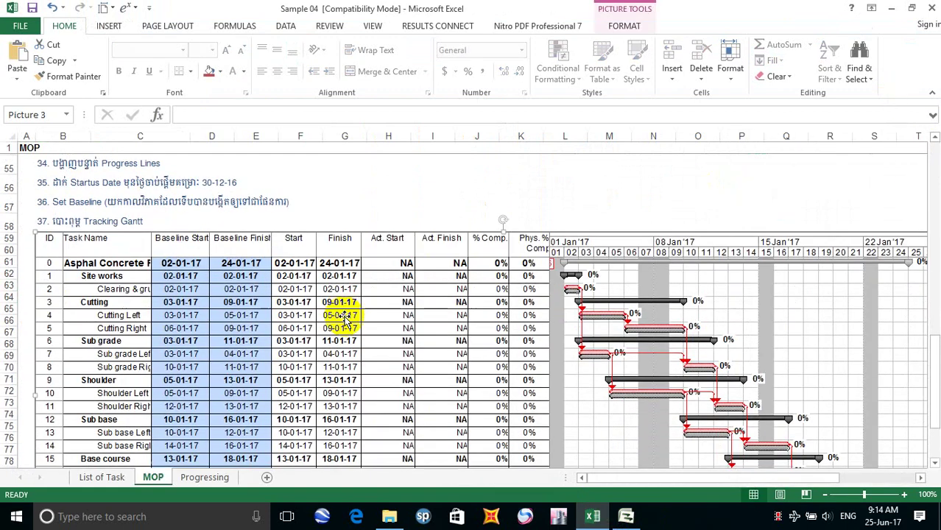
scroll(344, 318, up, 2)
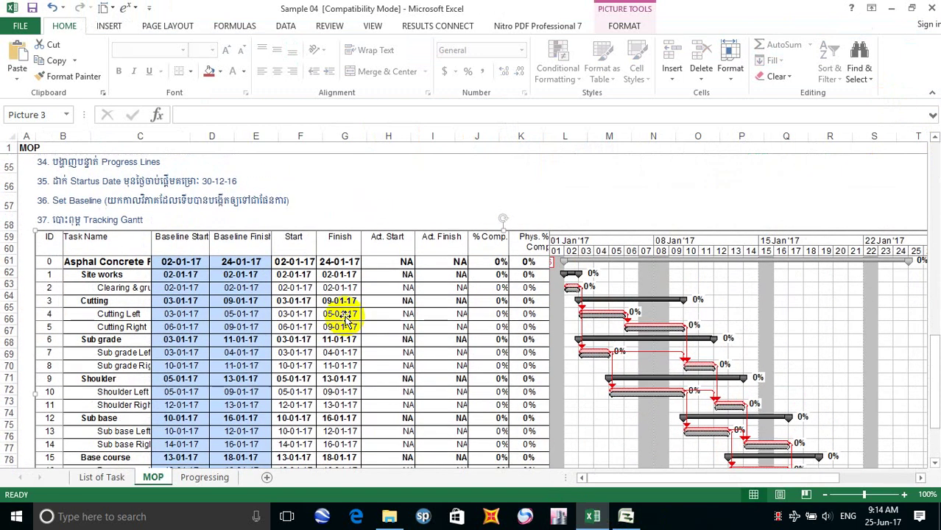
scroll(345, 319, down, 4)
scroll(345, 321, up, 2)
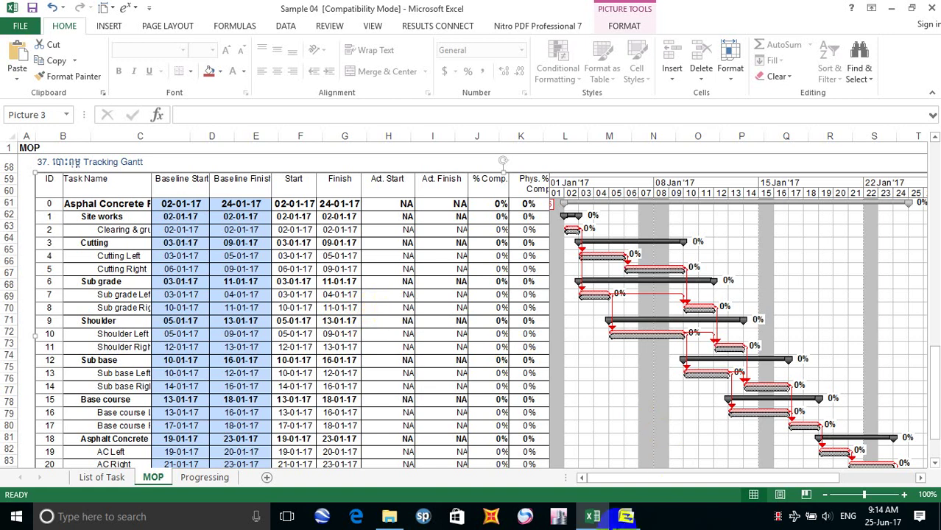
Step: Switch to Microsoft Project and widen the table area of the Tracking Gantt to show all columns through Act. Work
click(624, 517)
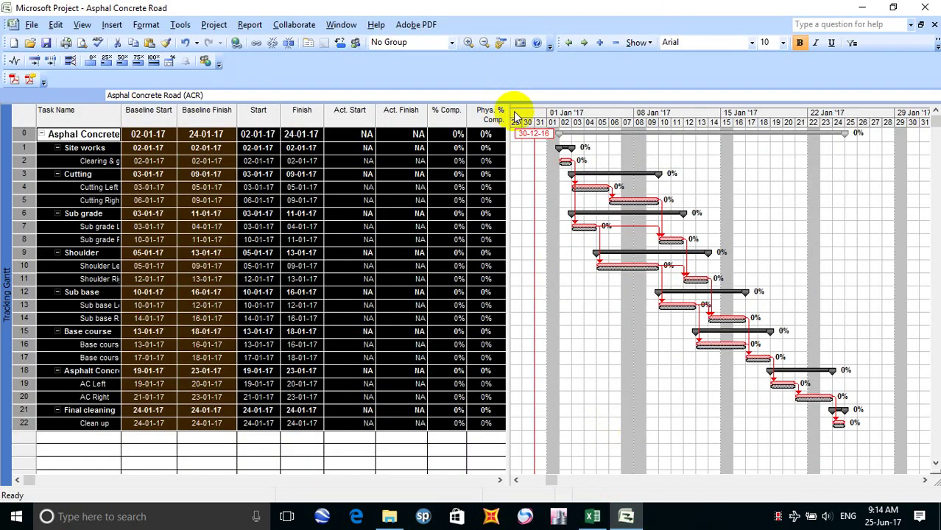
drag(508, 116, 327, 142)
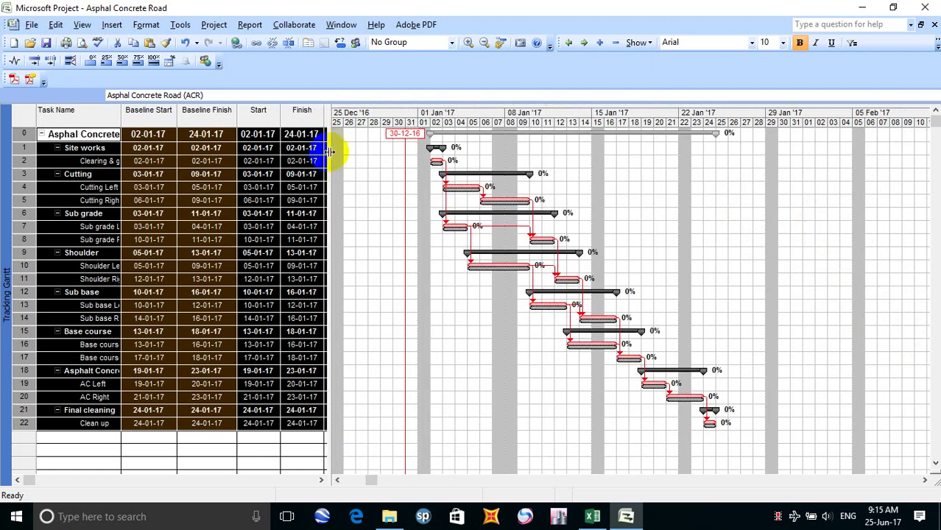
drag(329, 152, 329, 151)
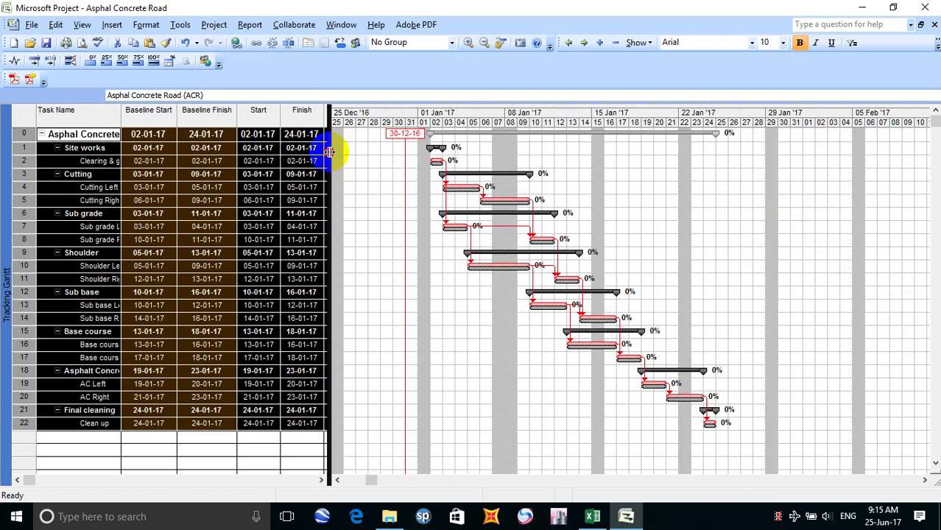
drag(329, 151, 683, 141)
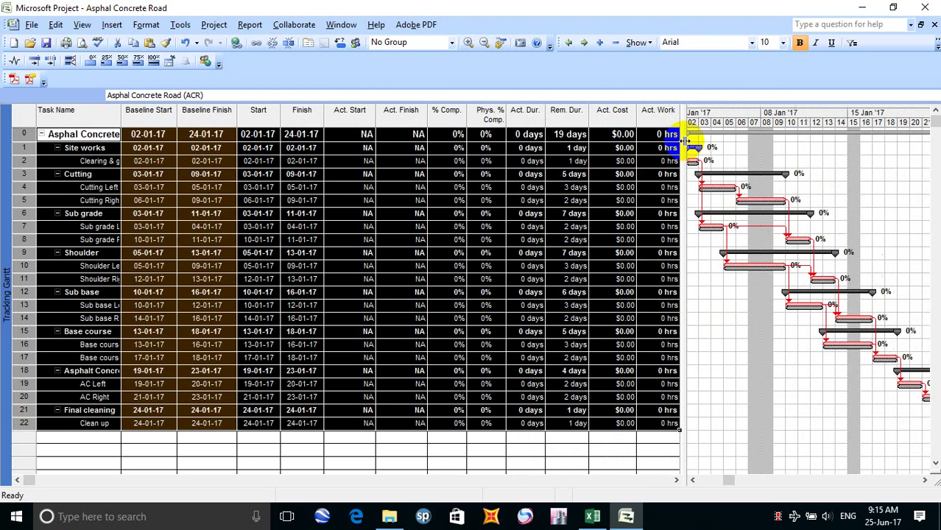
Step: Copy the selected rows with the widened table as a for-screen picture covering 01-01-17 to 28-01-17
click(692, 482)
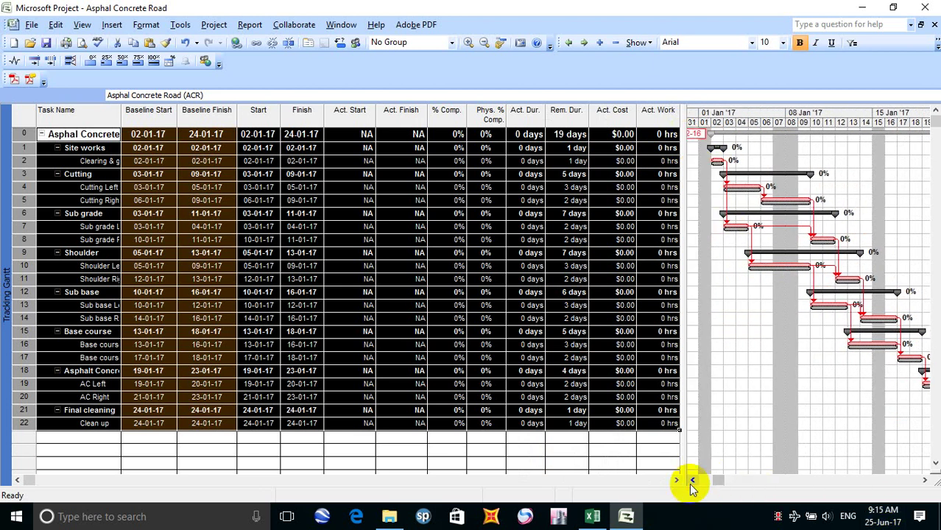
click(924, 482)
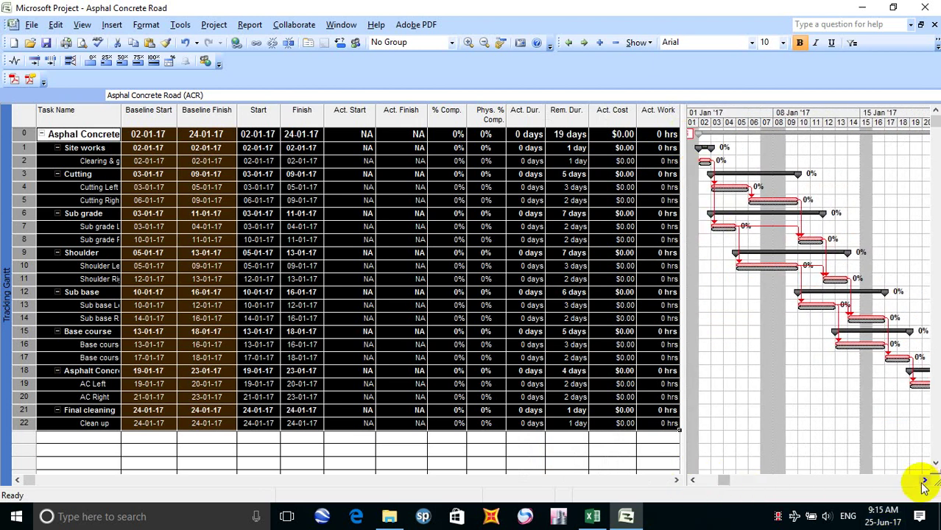
click(693, 481)
click(692, 481)
click(693, 481)
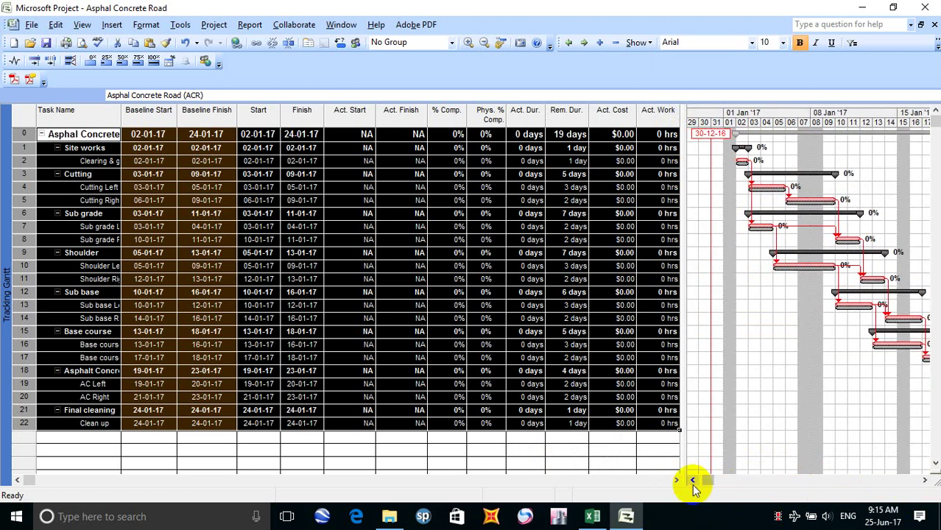
click(520, 44)
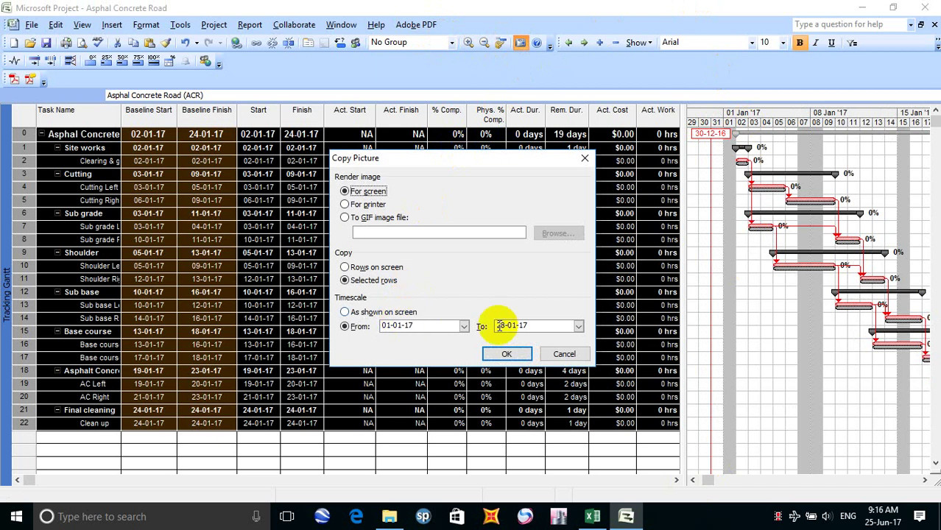
click(506, 354)
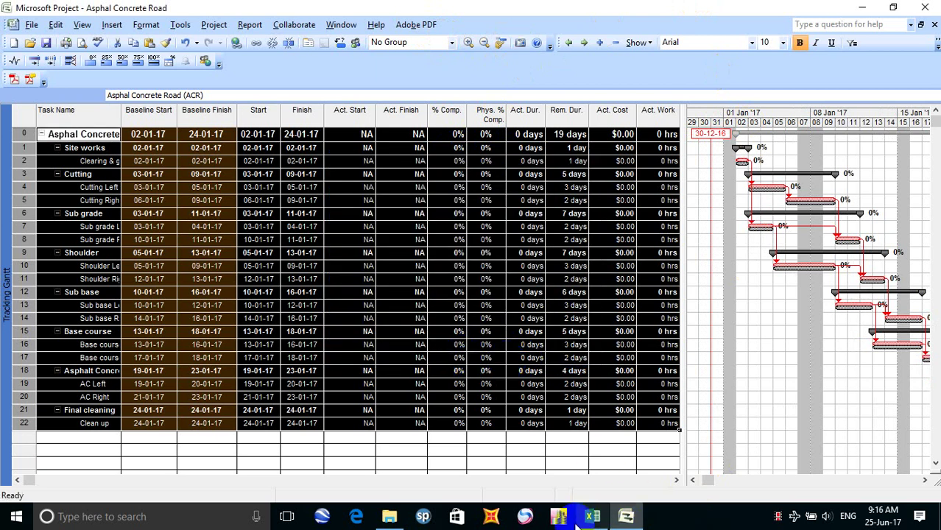
Step: Switch to the Excel workbook and replace the picture below checklist item 37 with the copied wider Tracking Gantt picture
click(590, 517)
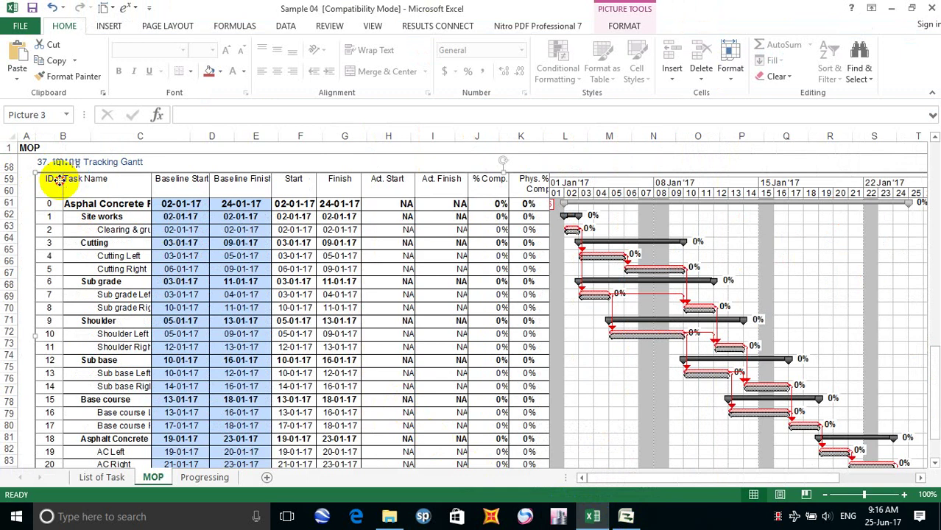
key(Escape)
key(Delete)
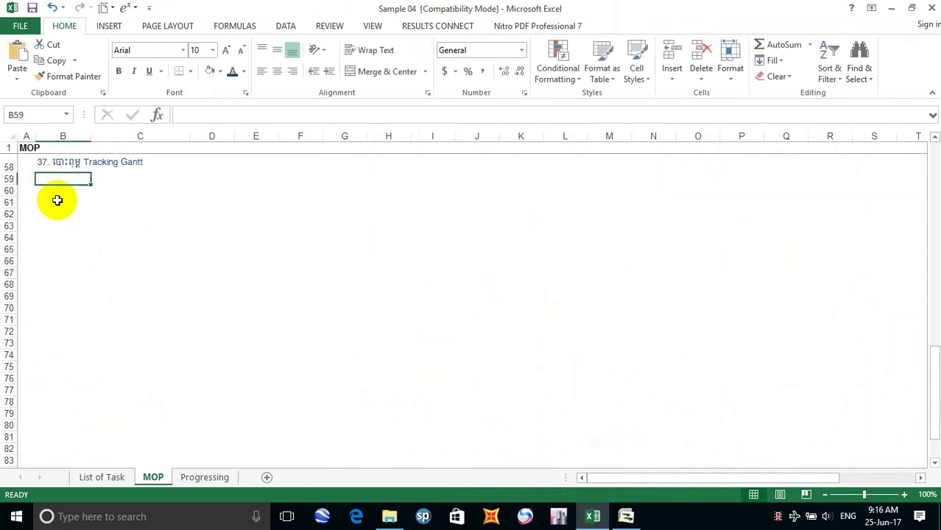
key(ctrl+v)
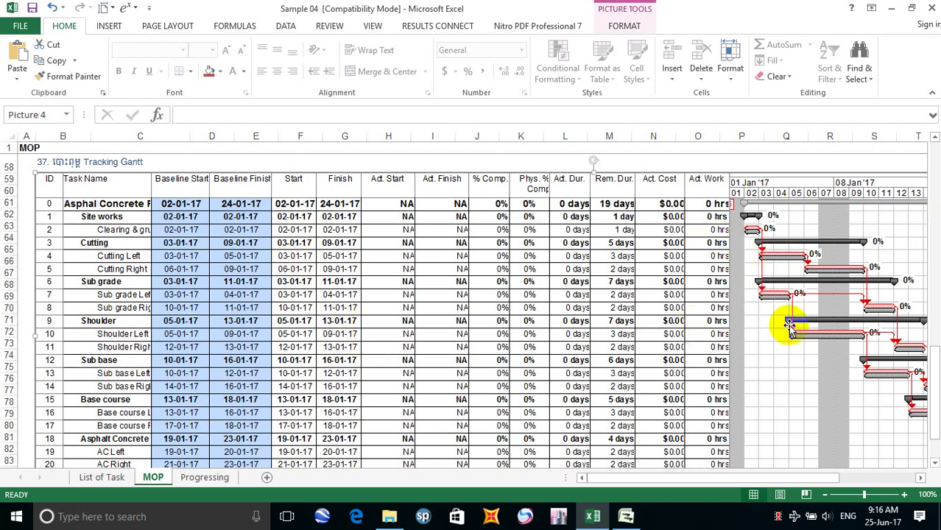
Step: Delete the pasted Gantt picture, then in Microsoft Project copy the selected rows again for screen, from 01-01-17 to 28-01-17
mouse_move(626, 516)
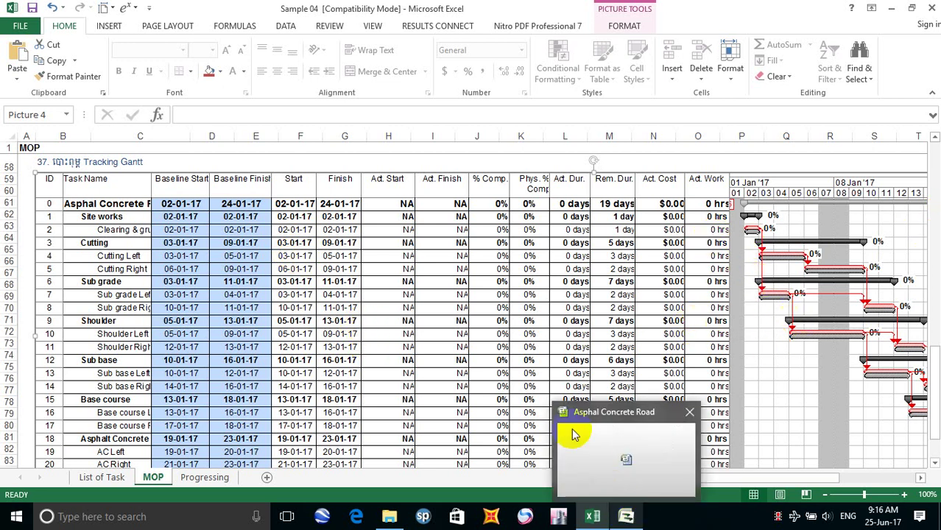
key(Delete)
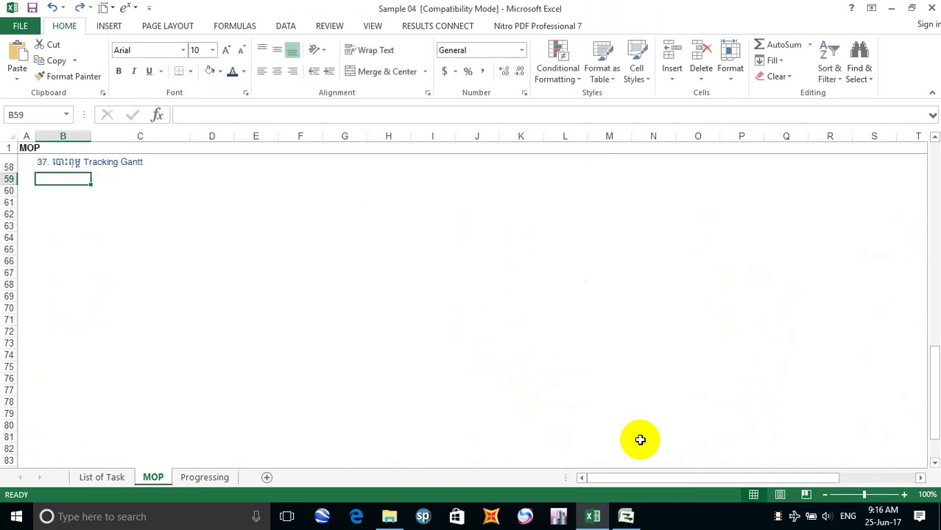
click(625, 516)
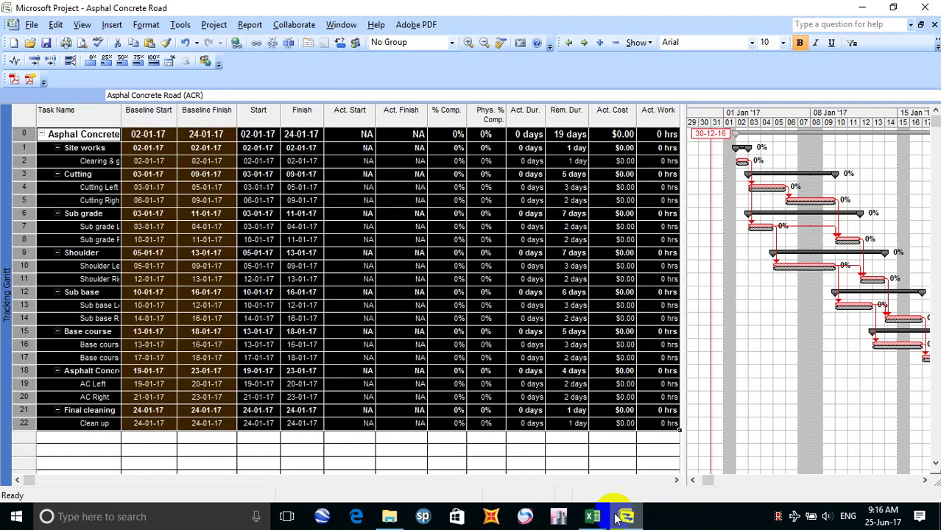
click(519, 44)
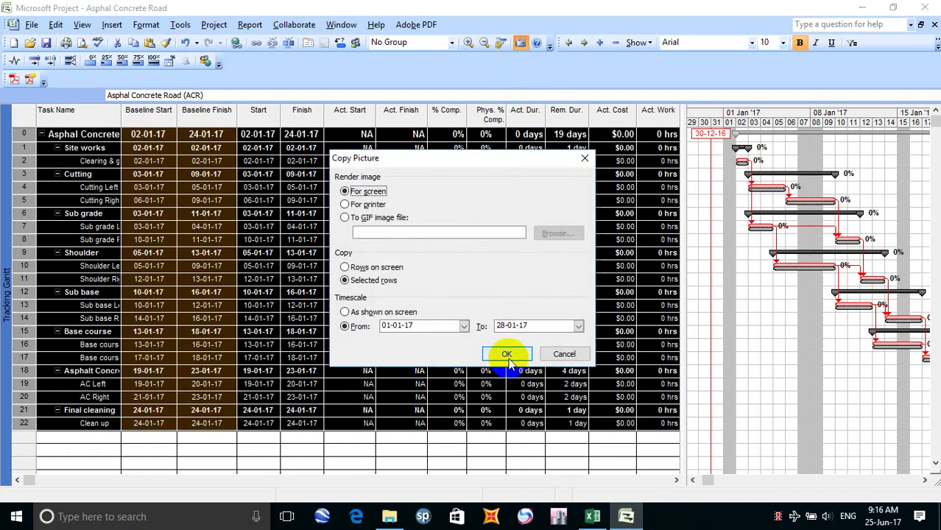
click(506, 355)
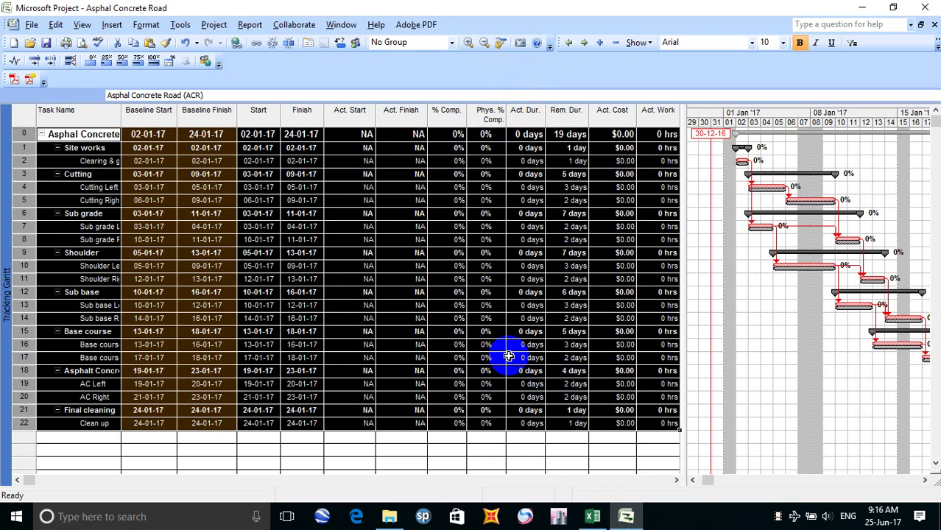
Step: Switch to the Excel workbook, paste the recopied Tracking Gantt picture at cell B59 of the MOP sheet, and look over its full width
click(591, 518)
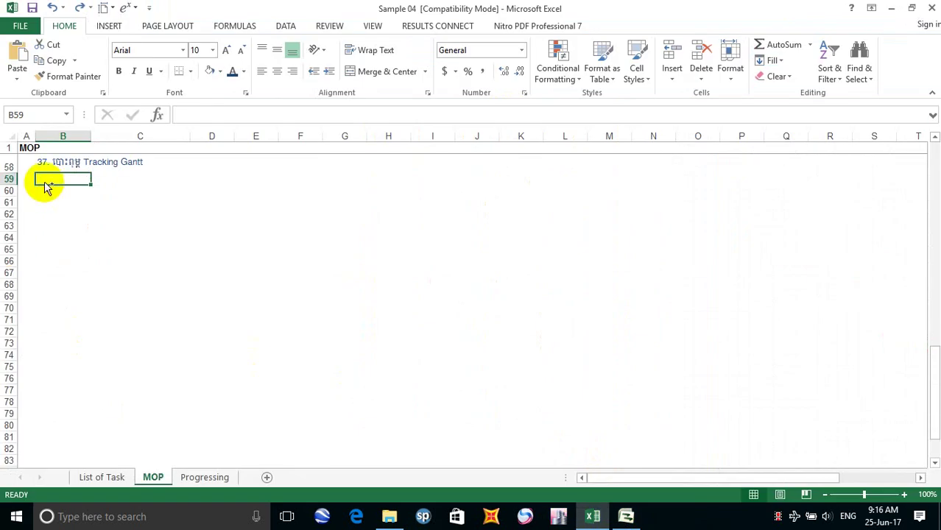
key(ctrl+v)
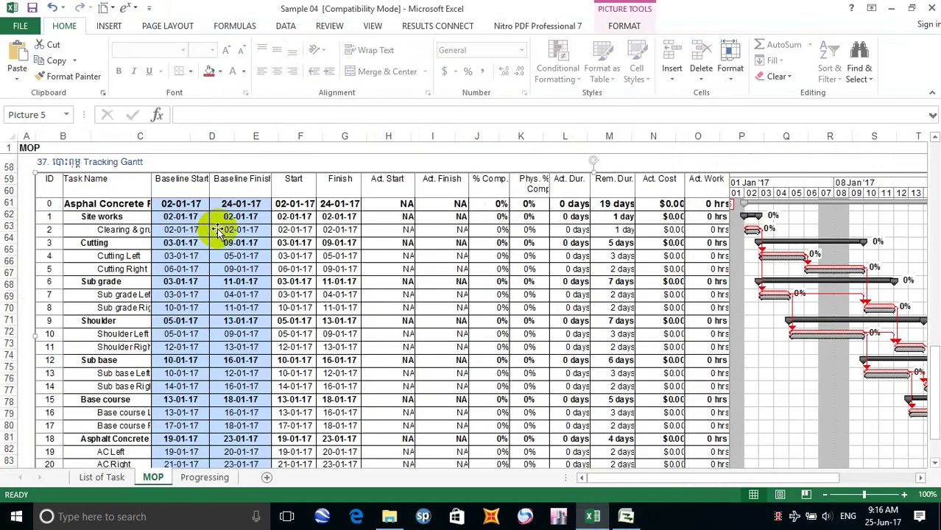
click(921, 478)
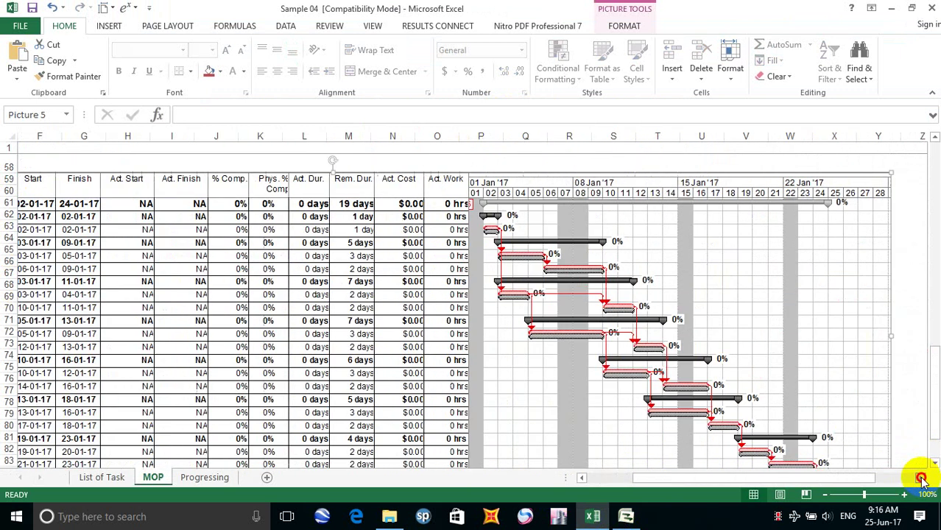
drag(740, 477, 683, 486)
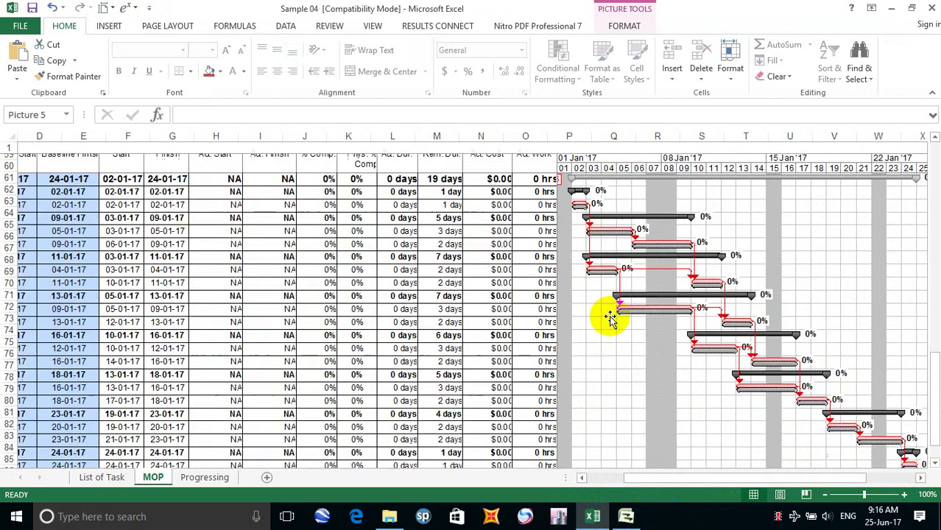
Step: Look over the pasted Tracking Gantt picture below checklist item 37, from its header to the Clean up row and across its width
scroll(609, 317, down, 4)
scroll(609, 318, up, 4)
scroll(535, 328, up, 1)
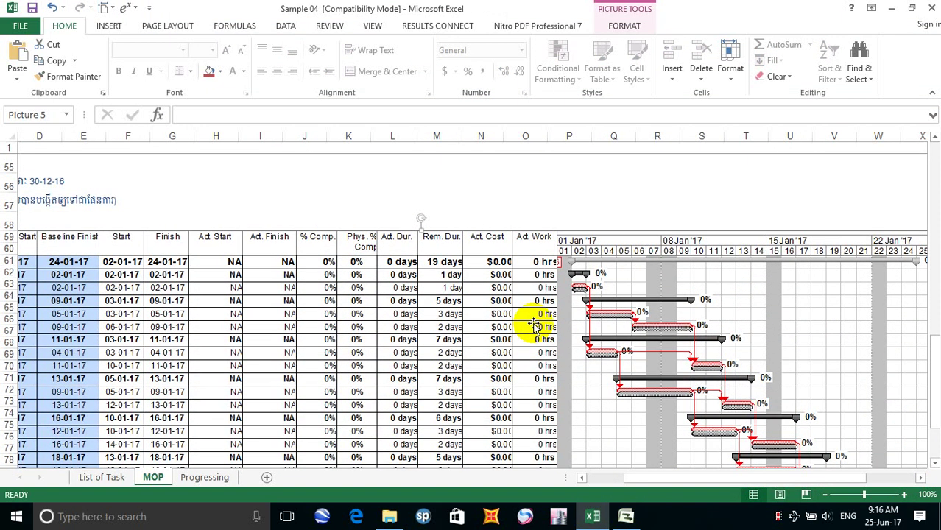
scroll(535, 327, down, 3)
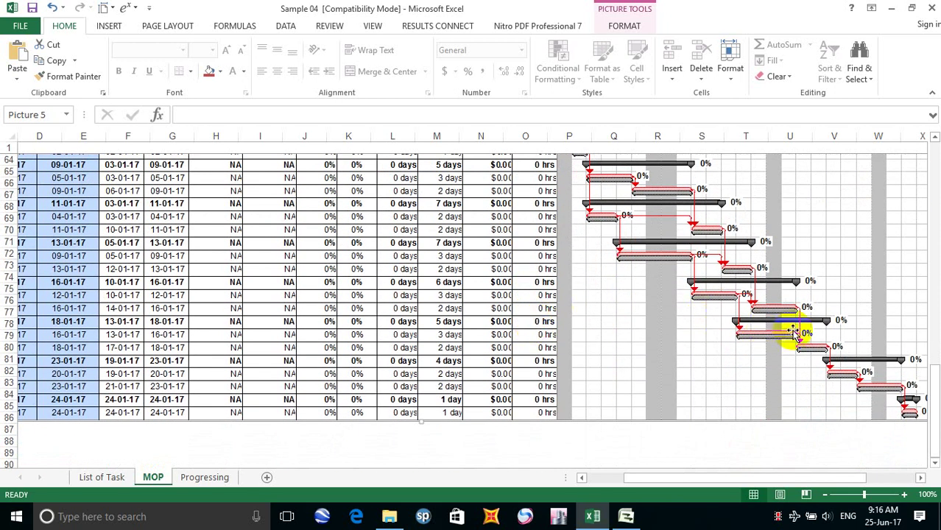
scroll(296, 358, up, 3)
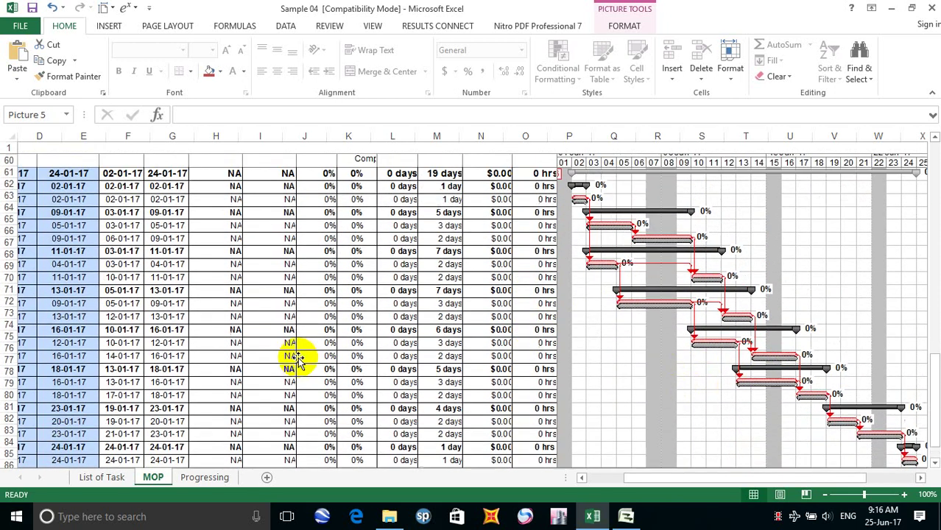
scroll(296, 358, down, 2)
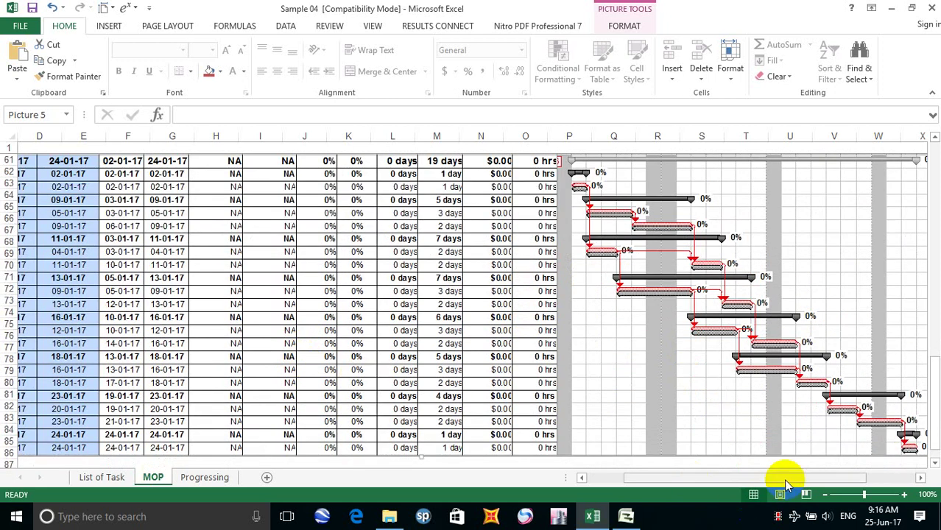
drag(781, 478, 582, 486)
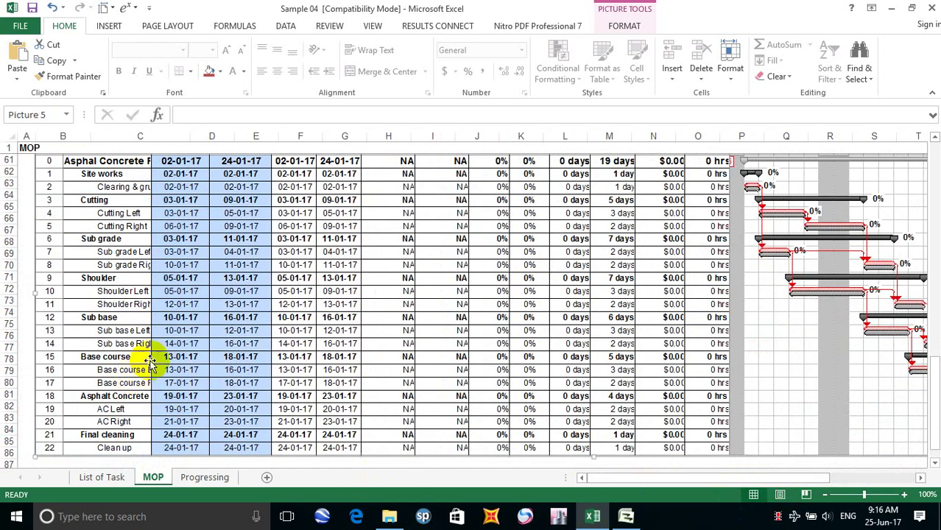
scroll(158, 358, up, 2)
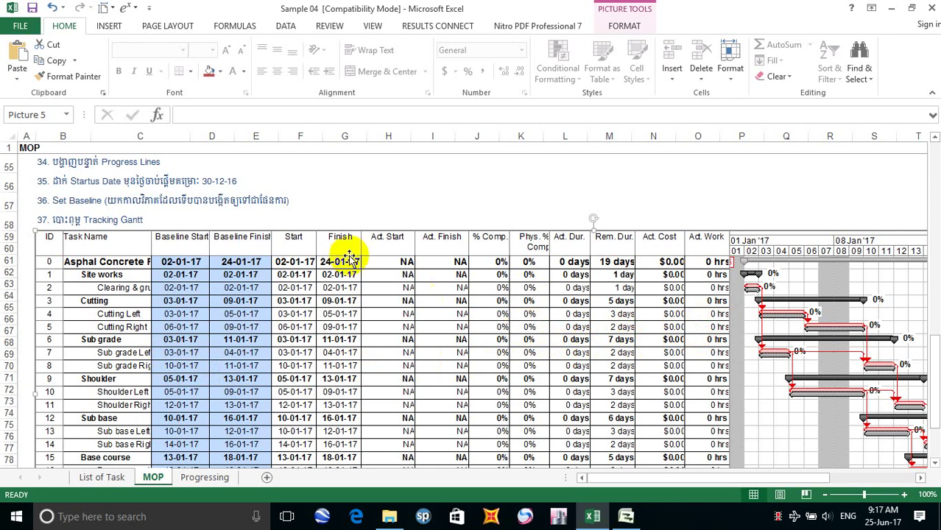
scroll(405, 301, down, 1)
scroll(410, 328, down, 2)
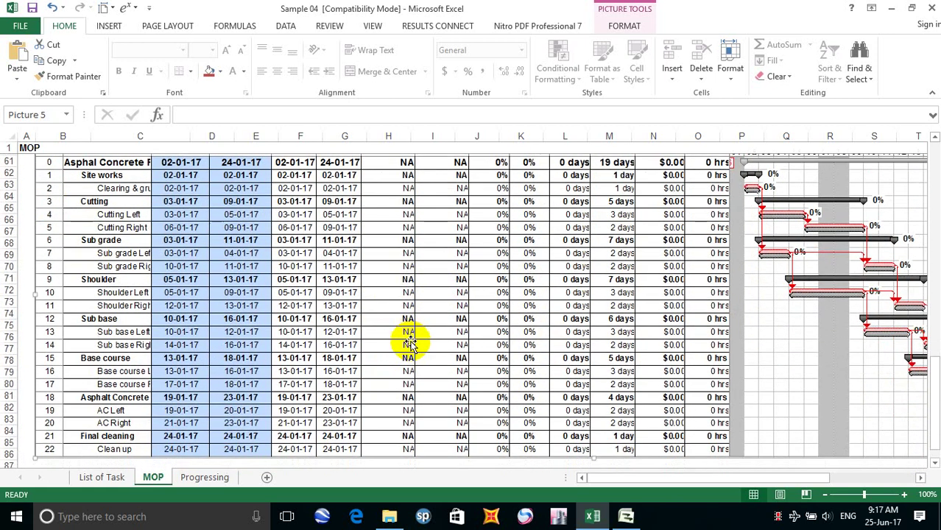
scroll(410, 332, up, 3)
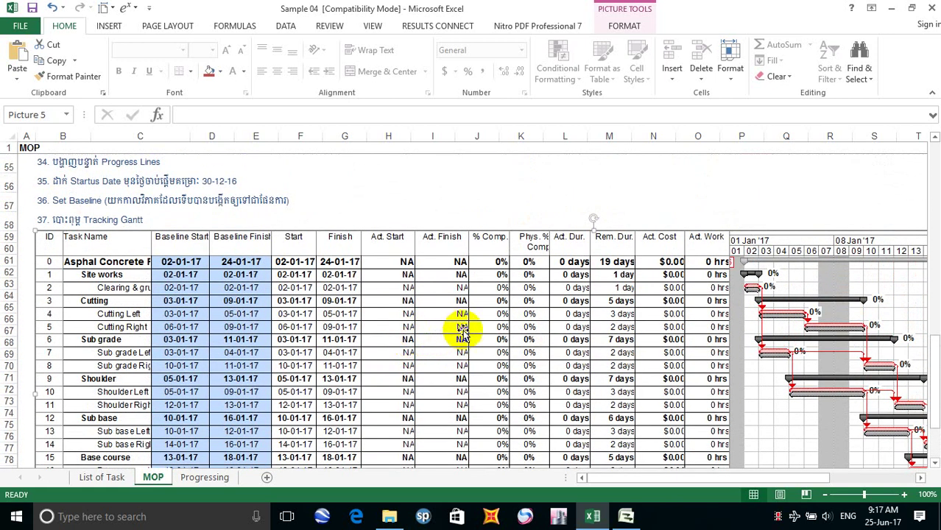
Step: Switch to Microsoft Project, reselect task rows 0 to 22, and copy them as a for-screen picture from 01-01-17 to 28-01-17
click(628, 518)
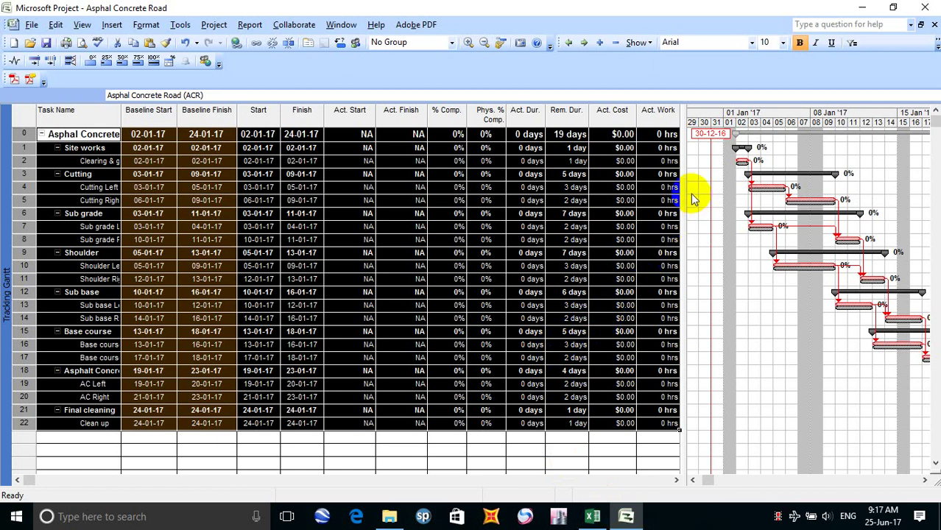
mouse_move(682, 189)
mouse_down()
mouse_move(703, 186)
mouse_move(684, 190)
mouse_up()
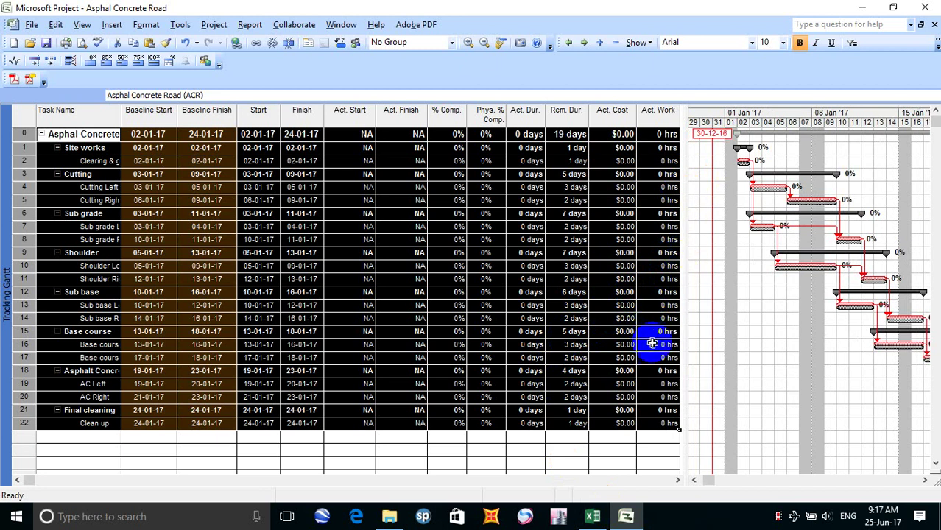
click(721, 309)
click(665, 319)
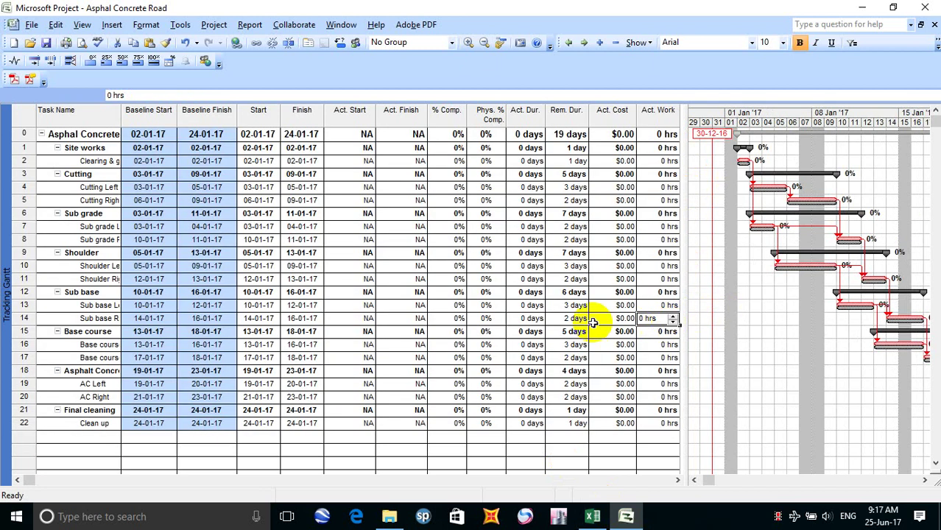
click(21, 135)
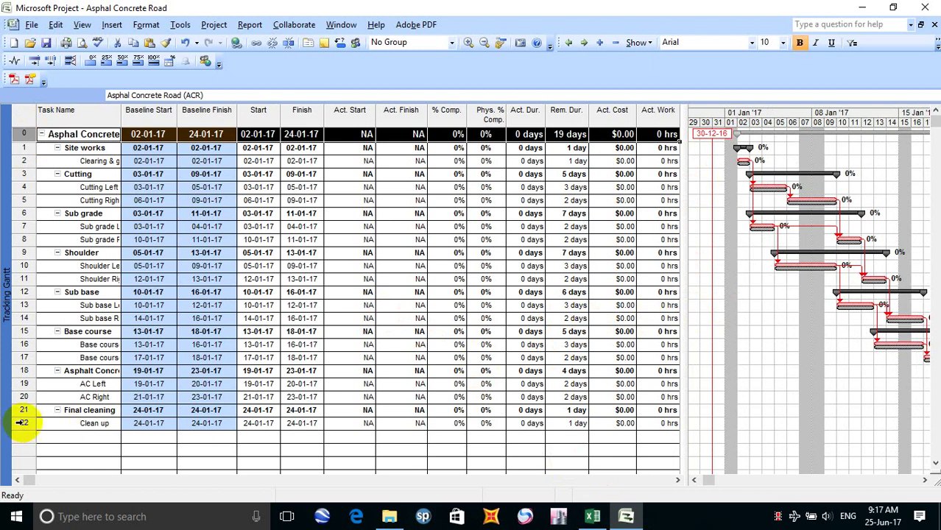
shift+click(22, 422)
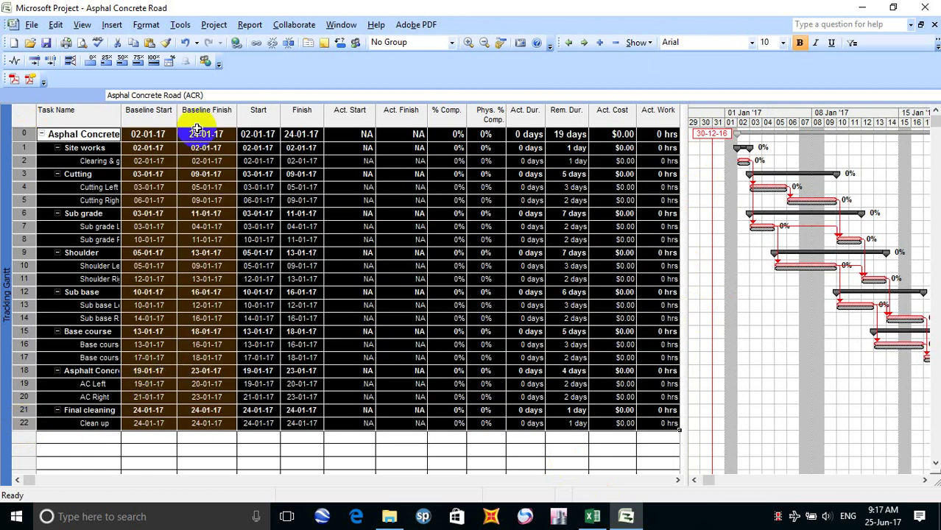
click(518, 44)
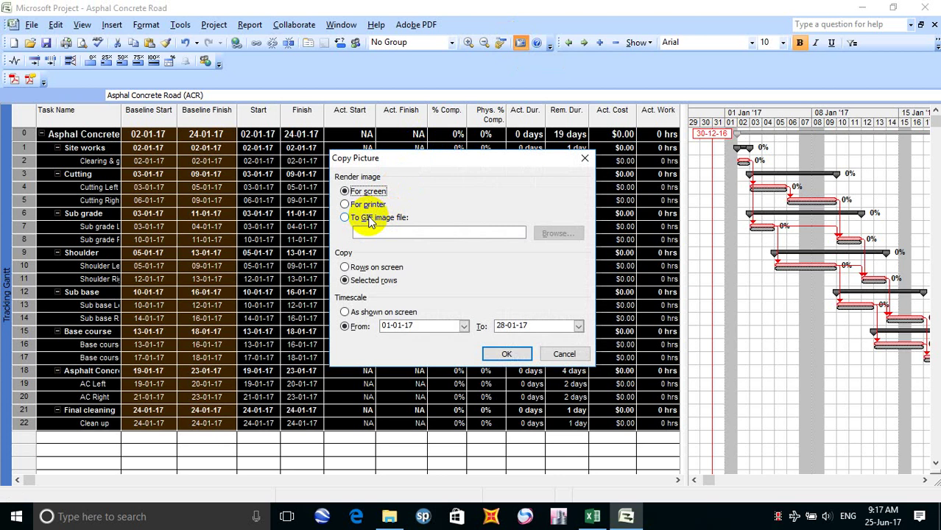
click(505, 355)
Step: Switch to the Excel workbook and check the Task Name column of the pasted Gantt picture
click(593, 516)
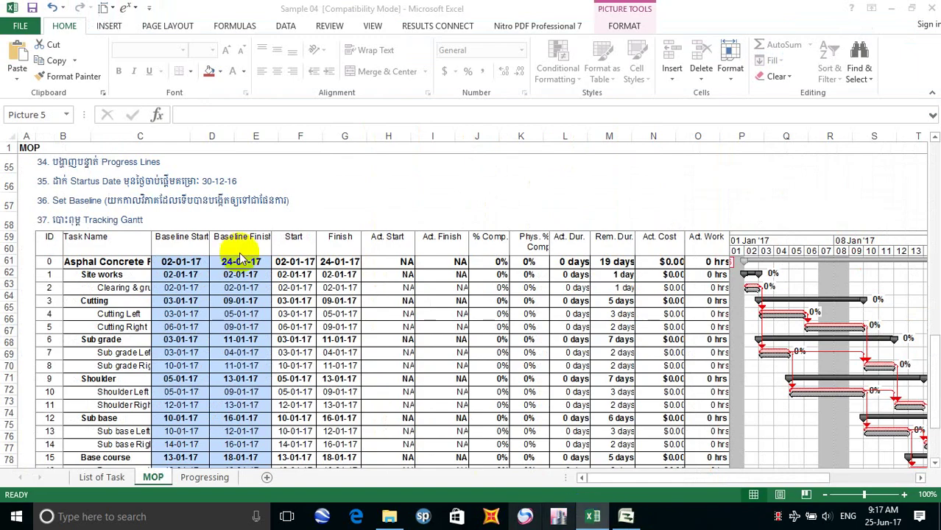
click(71, 258)
drag(71, 258, 78, 278)
Step: In Microsoft Project, fit the Task Name column to its longest name and narrow the table so it ends at the % Comp. column
click(593, 516)
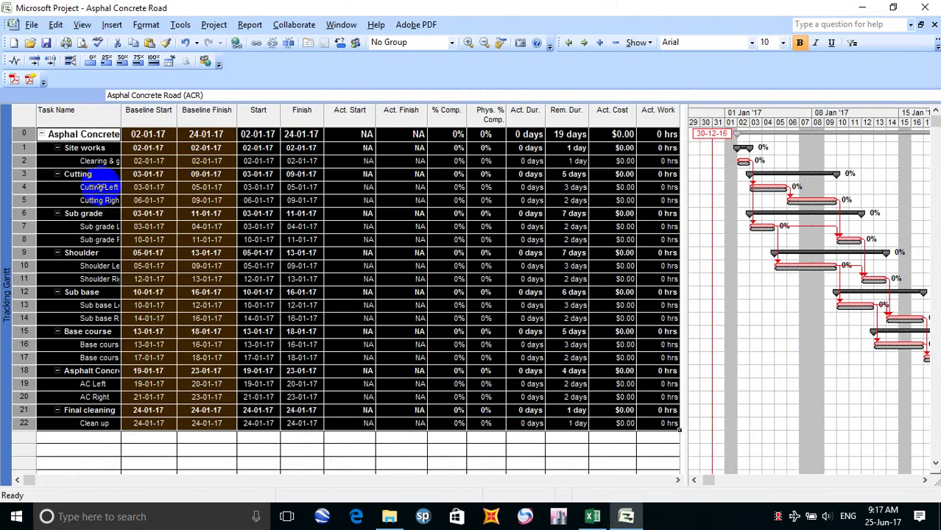
double_click(121, 113)
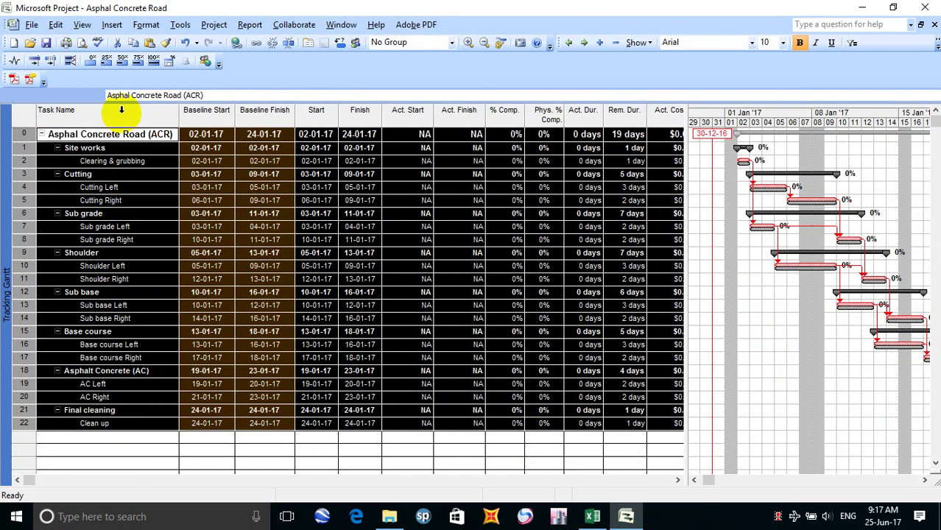
mouse_move(199, 162)
mouse_down()
mouse_move(224, 145)
mouse_move(161, 129)
mouse_move(220, 227)
mouse_move(351, 149)
mouse_up()
drag(682, 133, 683, 150)
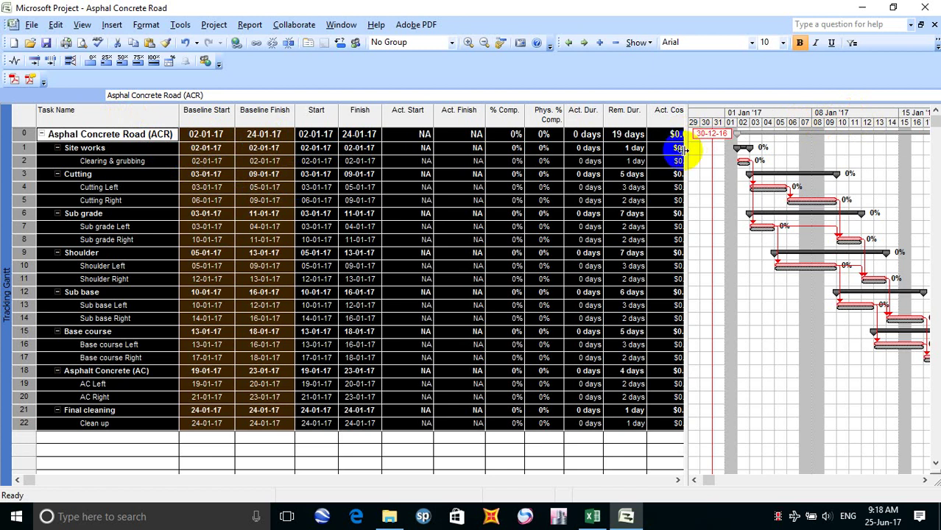
drag(683, 150, 527, 186)
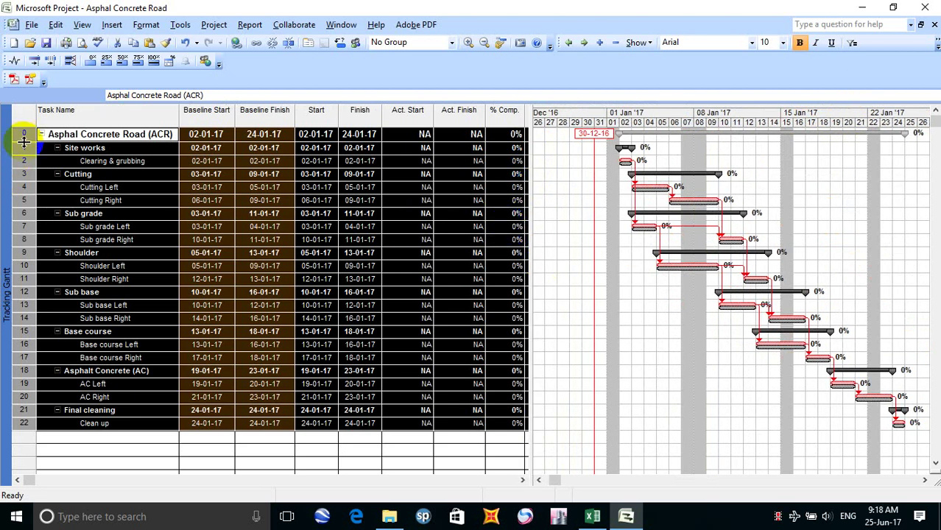
Step: Copy the selected task rows with the narrowed table as a for-screen picture covering 01-01-17 to 28-01-17
click(23, 182)
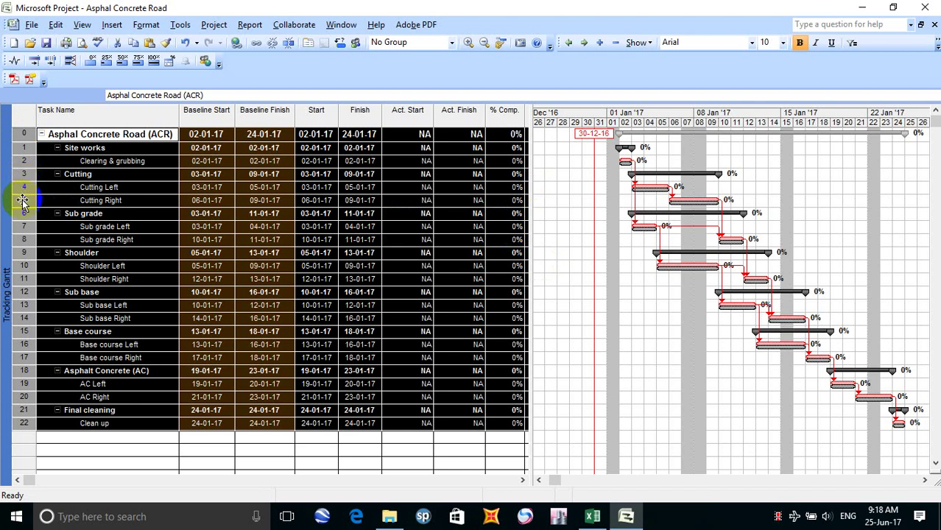
drag(22, 199, 42, 192)
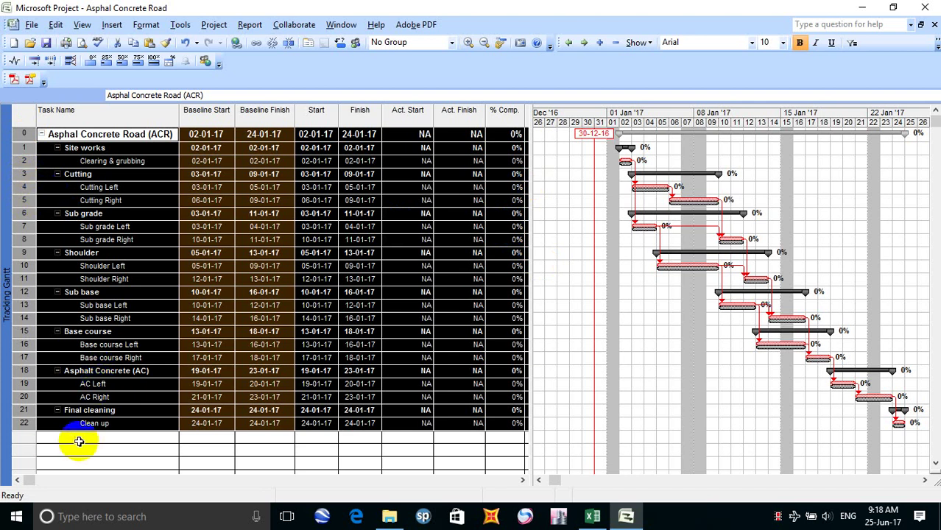
click(522, 42)
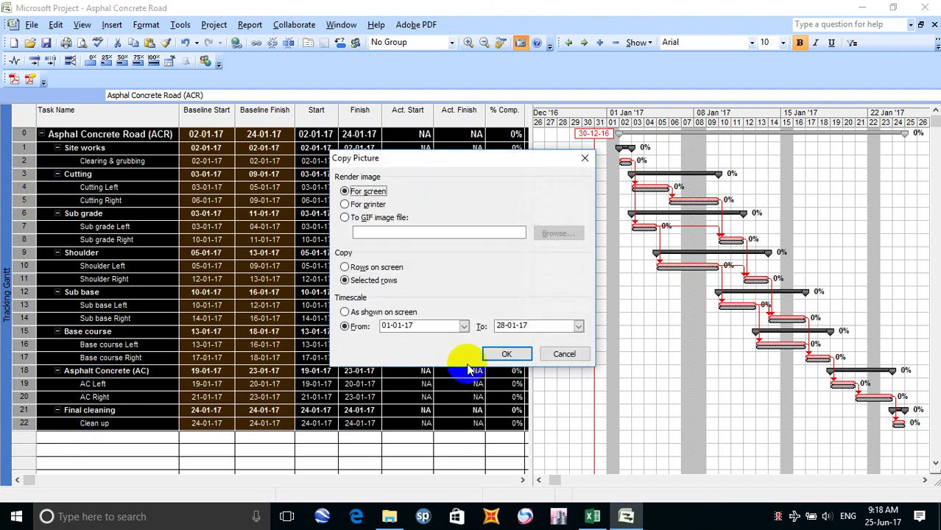
click(504, 353)
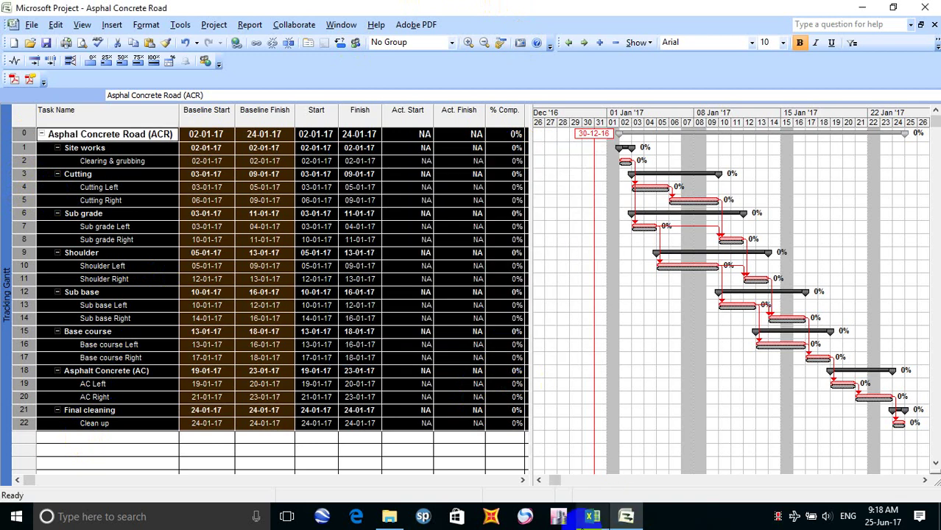
Step: Switch to the Excel workbook and replace the Gantt picture at cell B59 of the MOP sheet with the newly copied one
click(593, 516)
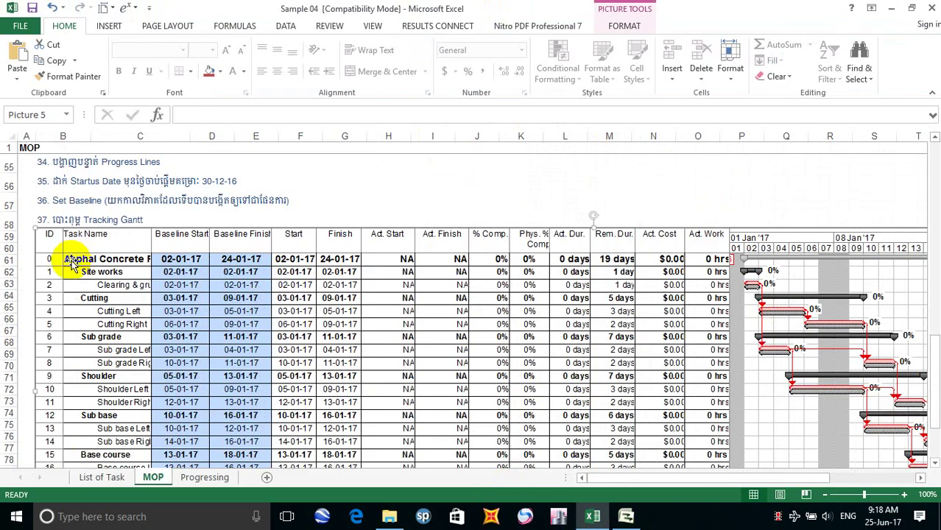
key(Delete)
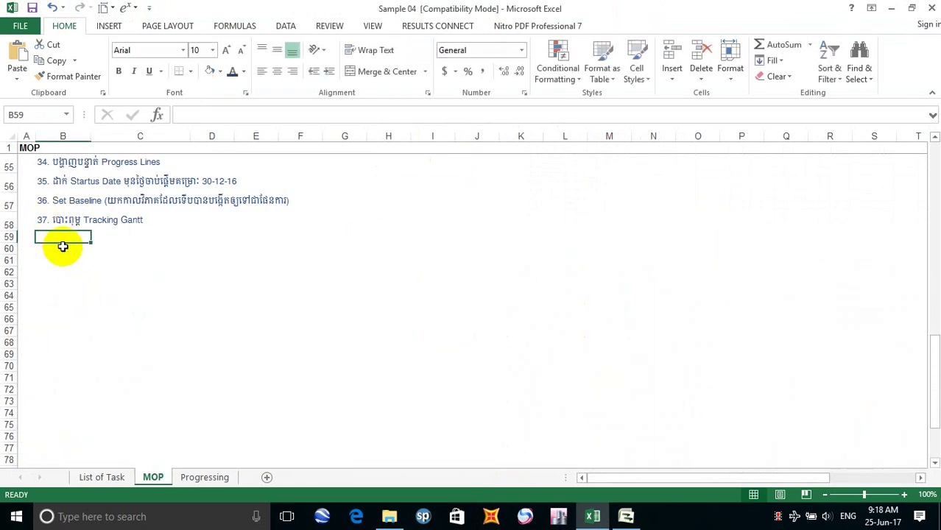
key(ctrl+v)
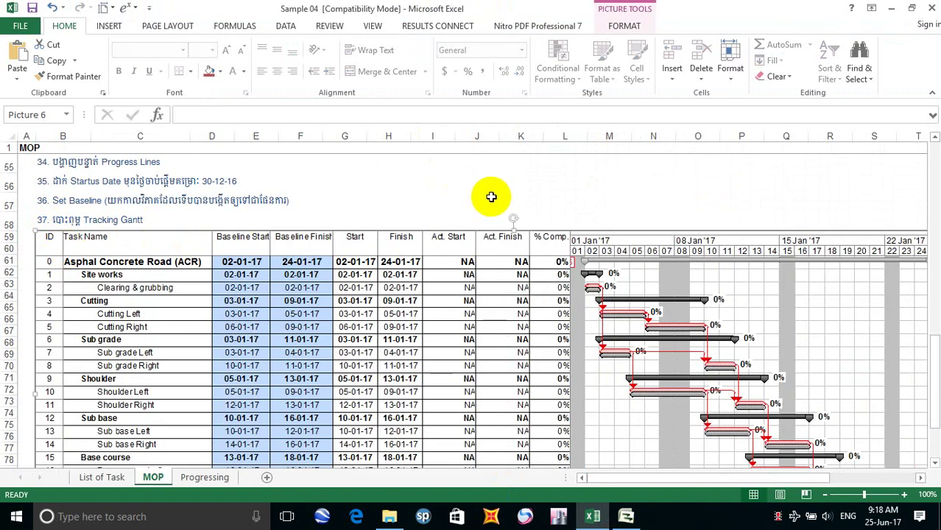
click(489, 197)
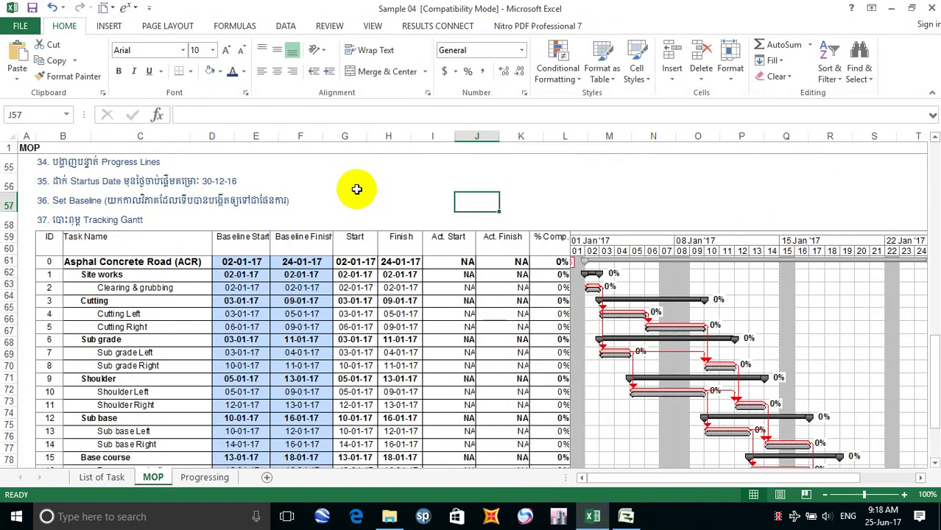
Step: Review the new Gantt picture down to the Clean up row and delete it from the MOP sheet
scroll(356, 189, down, 1)
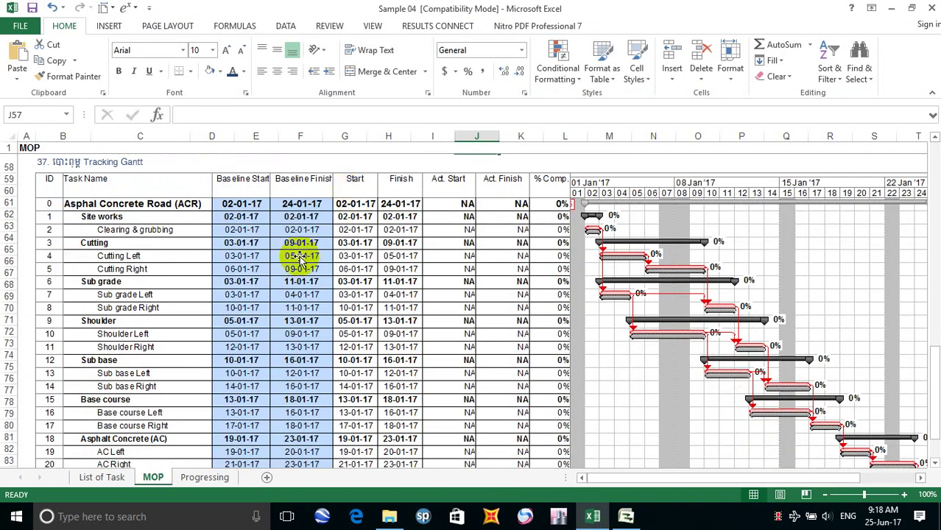
scroll(342, 254, down, 3)
scroll(339, 261, down, 1)
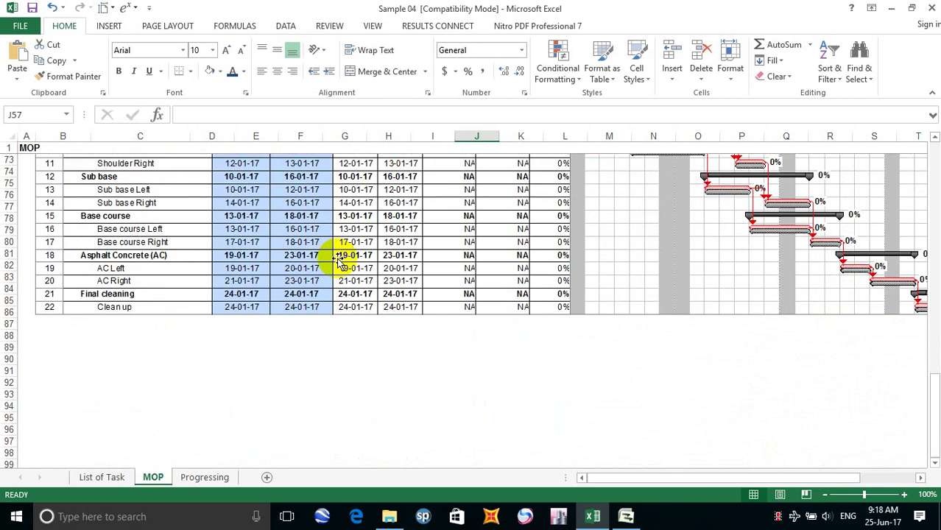
scroll(339, 262, down, 3)
scroll(339, 261, up, 2)
scroll(338, 261, up, 6)
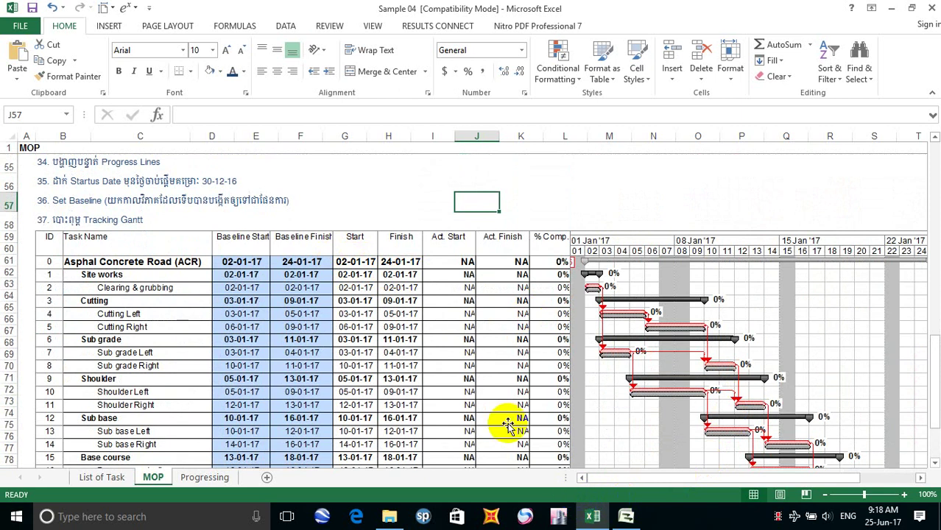
click(421, 353)
key(Delete)
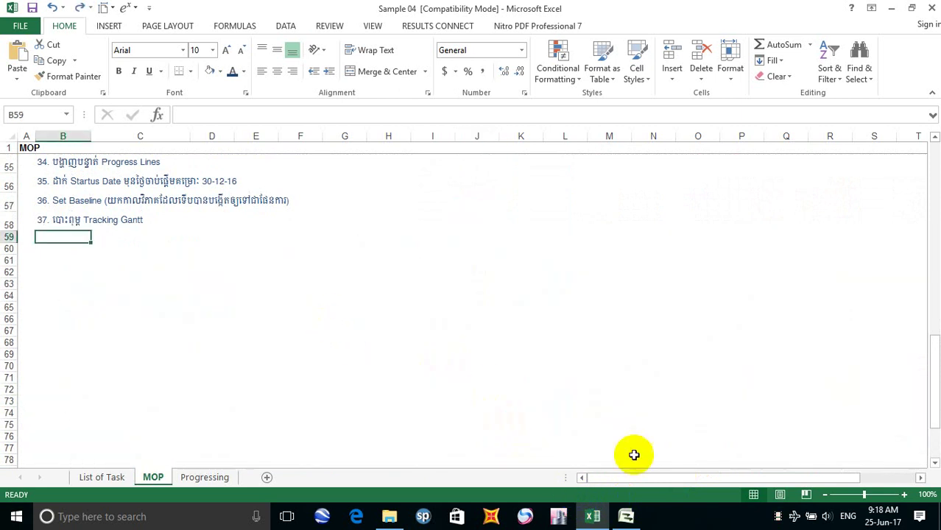
Step: Switch to Microsoft Project and copy the selected task rows as a for-screen picture with the timescale from 28-12-16 to 28-01-17
click(625, 516)
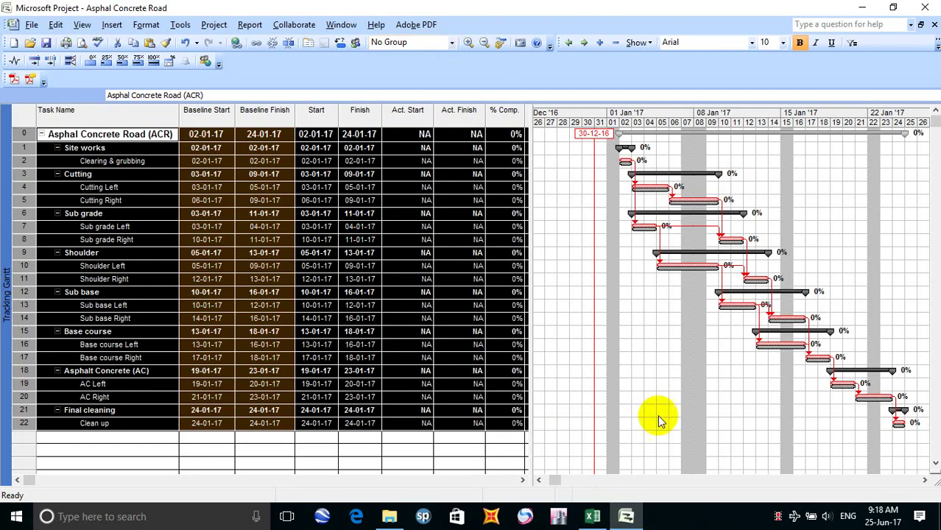
click(924, 479)
click(925, 480)
click(925, 480)
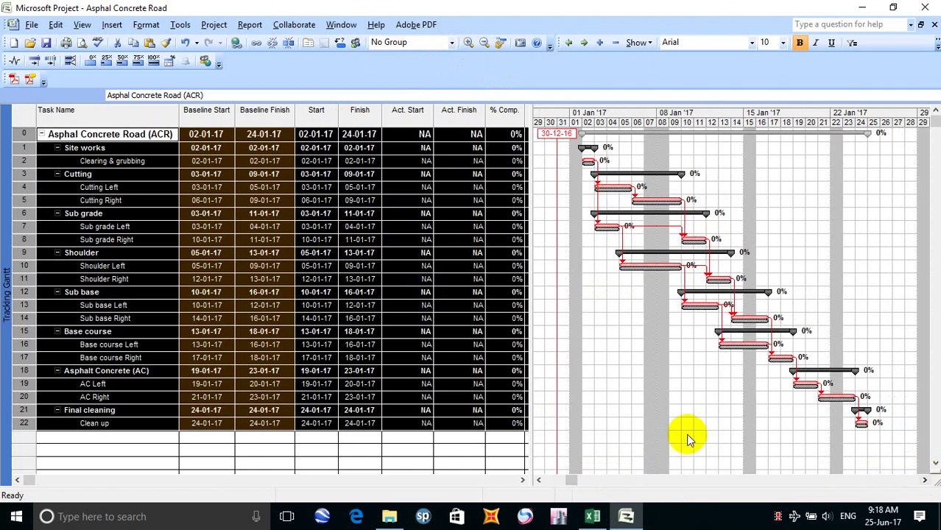
click(519, 425)
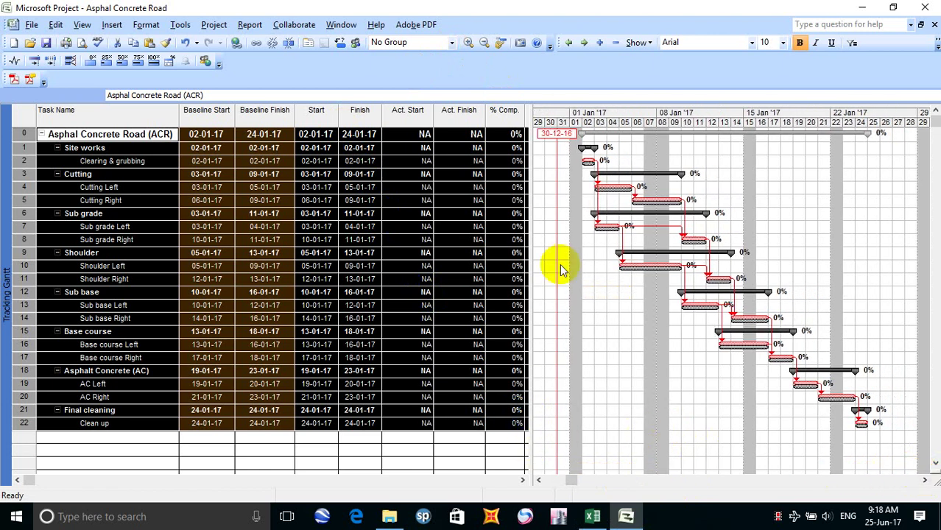
click(417, 383)
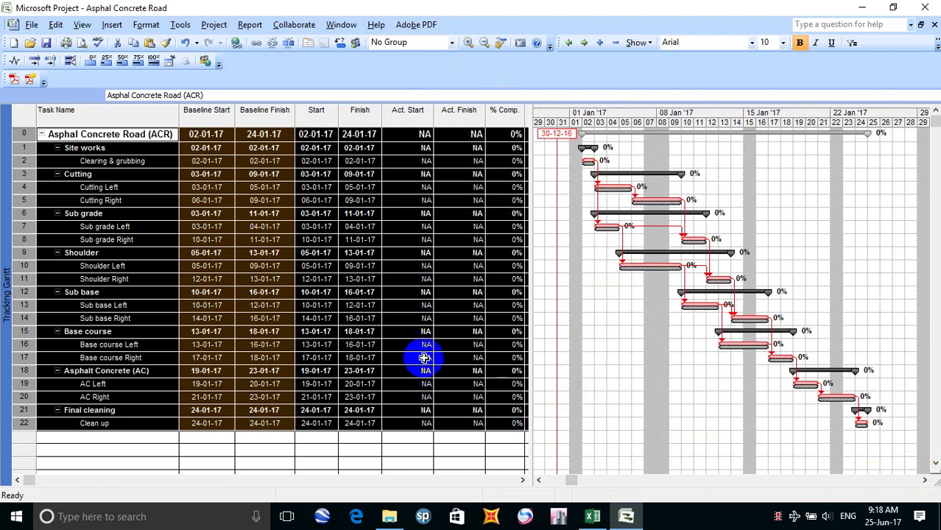
click(519, 45)
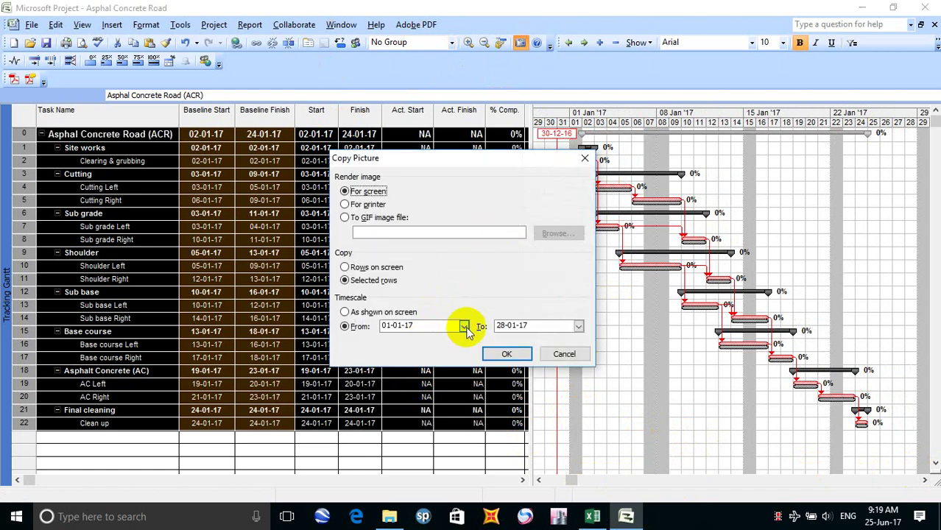
click(464, 327)
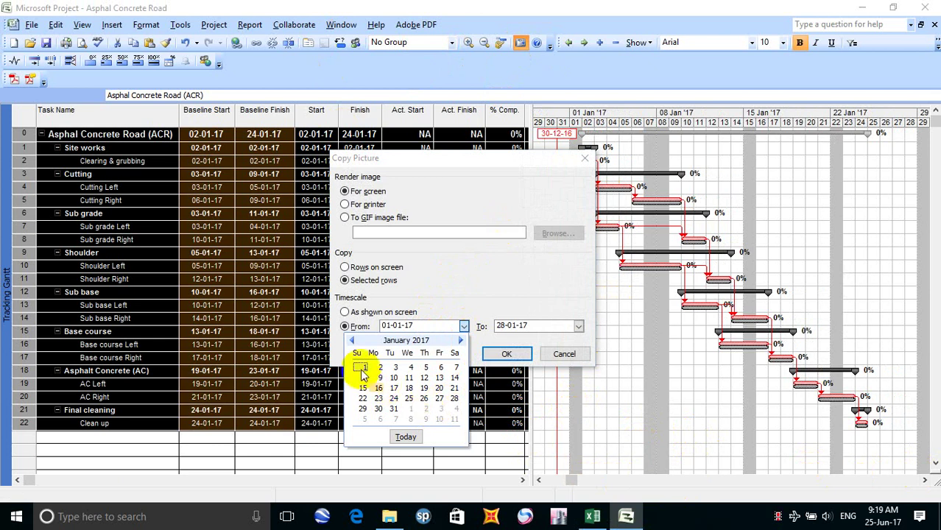
click(354, 341)
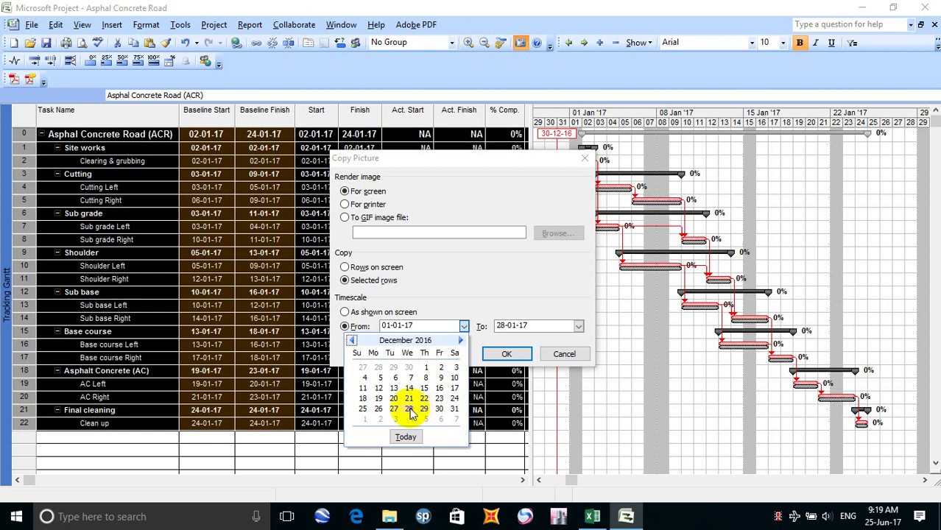
click(409, 409)
click(492, 358)
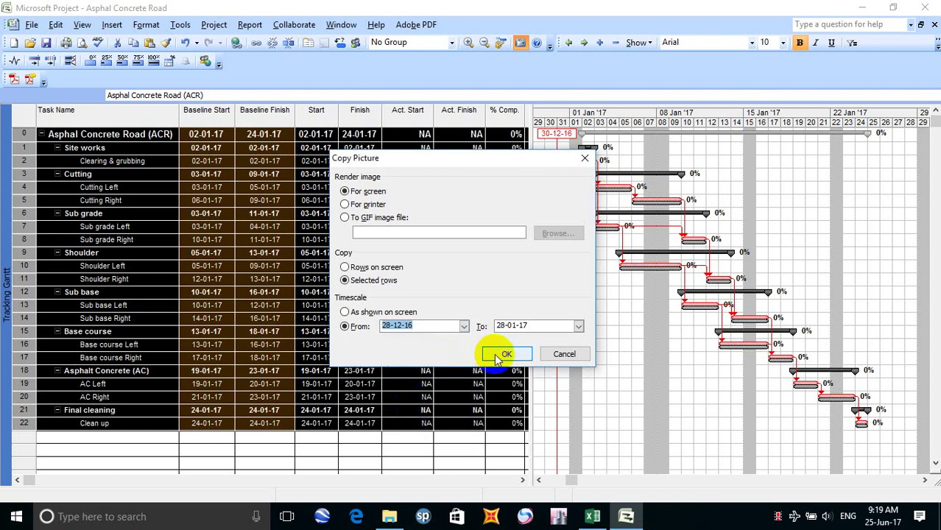
click(494, 353)
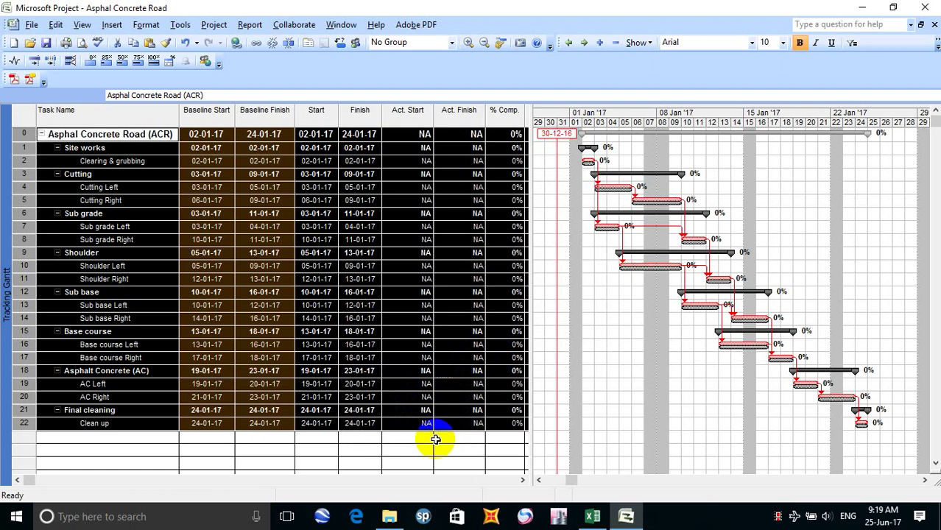
Step: Switch to the Excel workbook, paste the Gantt picture at cell B59 of the MOP sheet, and delete it again
click(591, 518)
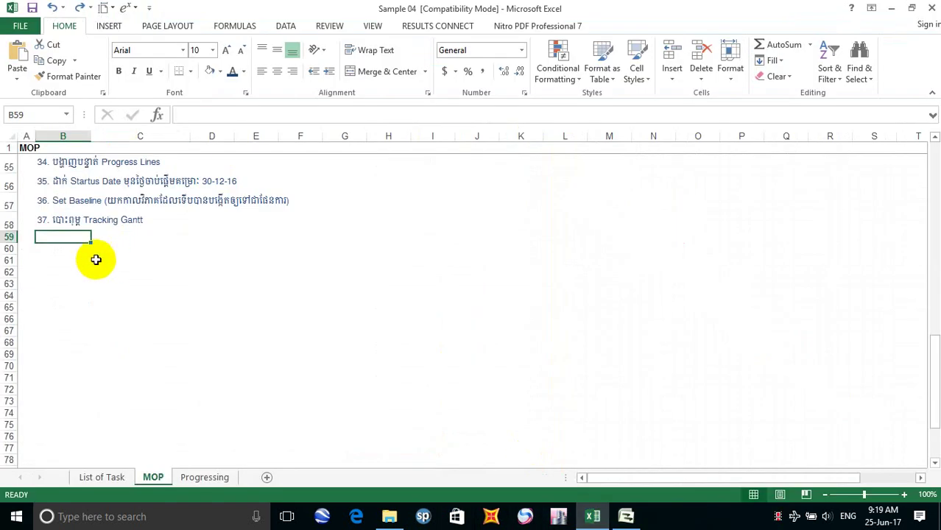
key(ctrl+v)
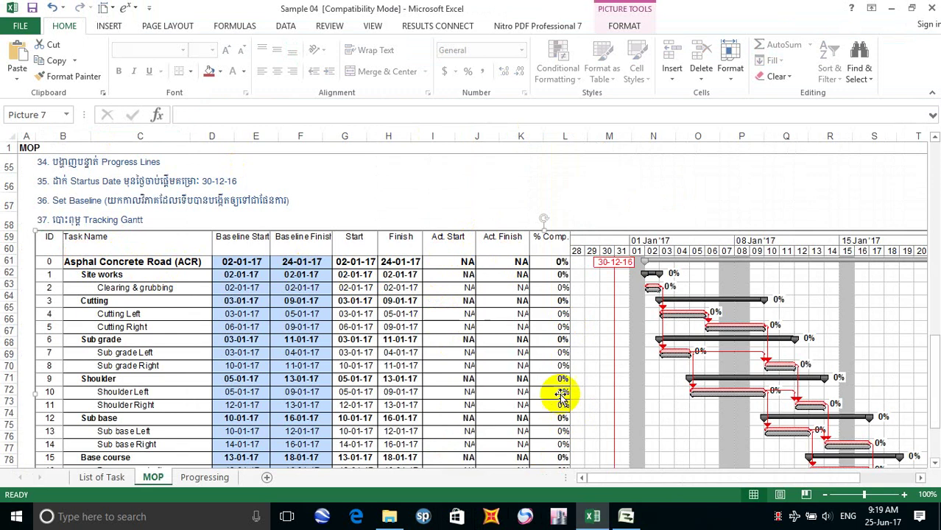
key(Delete)
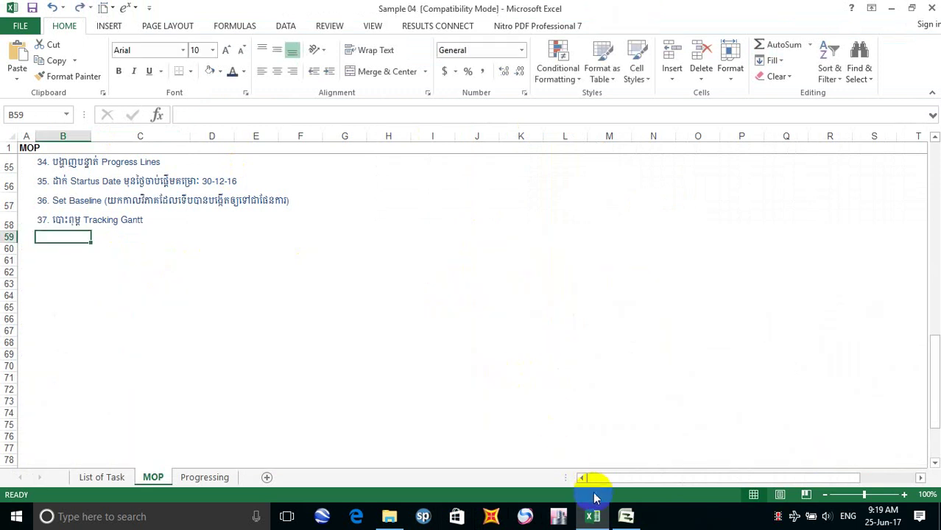
Step: Switch back to Microsoft Project and copy the selected rows as a for-screen picture with the timescale from 29-12-16 to 28-01-17
click(627, 515)
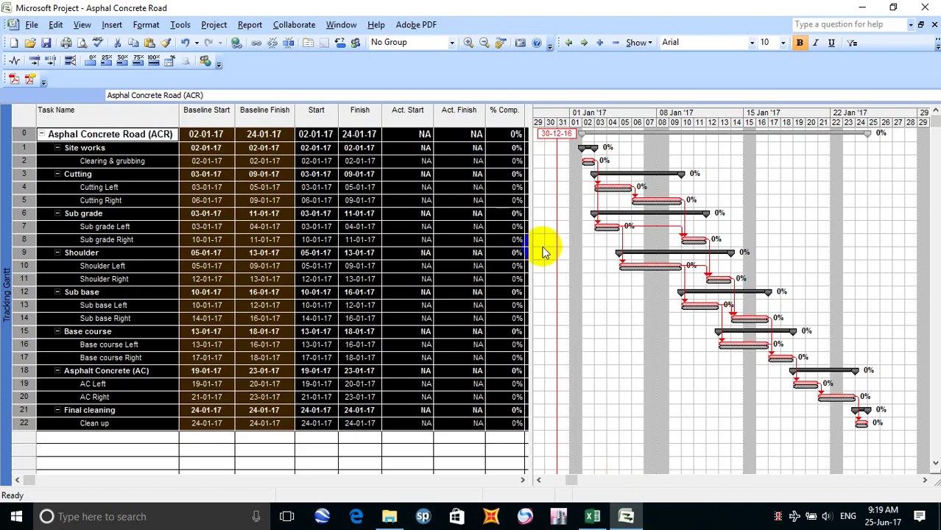
click(520, 43)
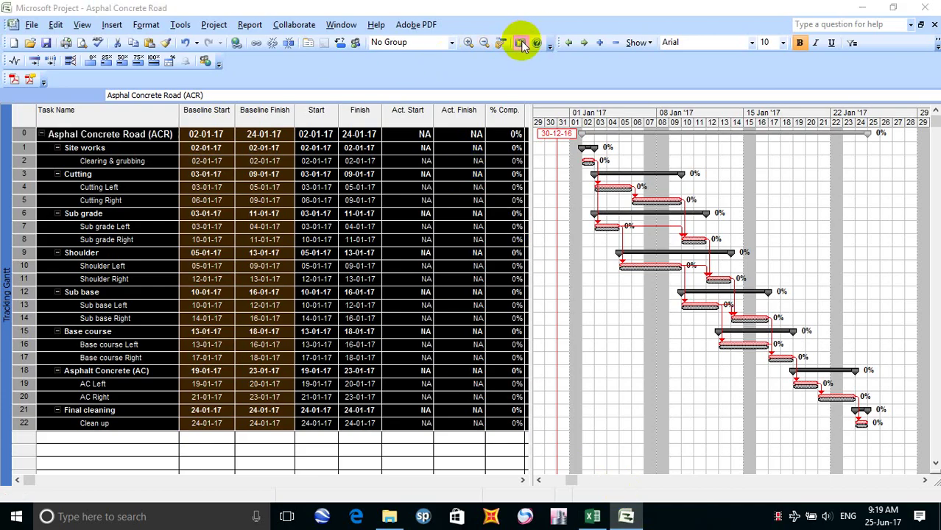
click(464, 327)
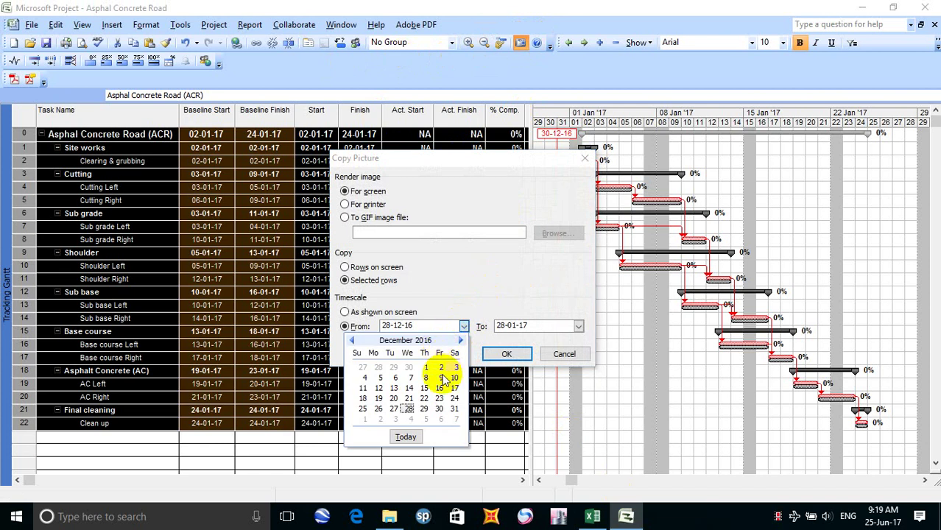
click(425, 409)
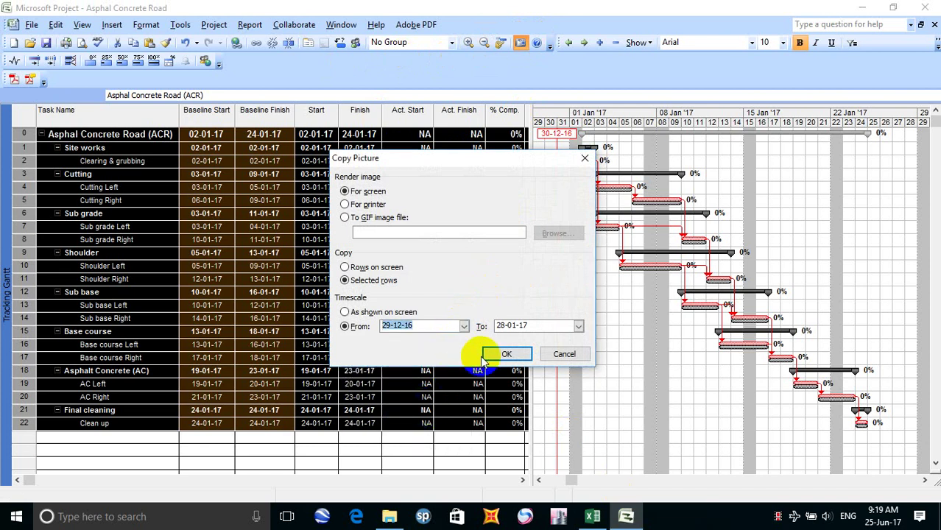
click(503, 354)
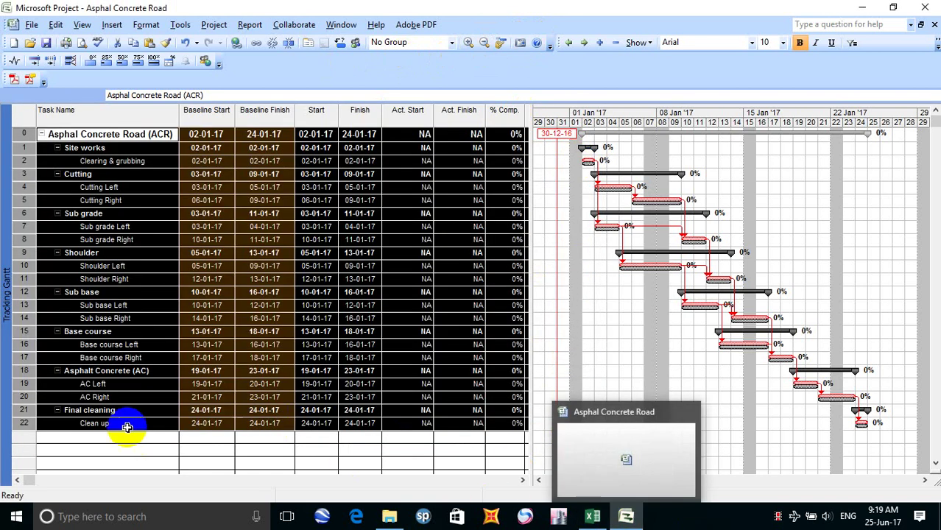
Step: Switch to the Excel workbook, paste the new Gantt picture at cell B59 of the MOP sheet, and deselect it
click(595, 517)
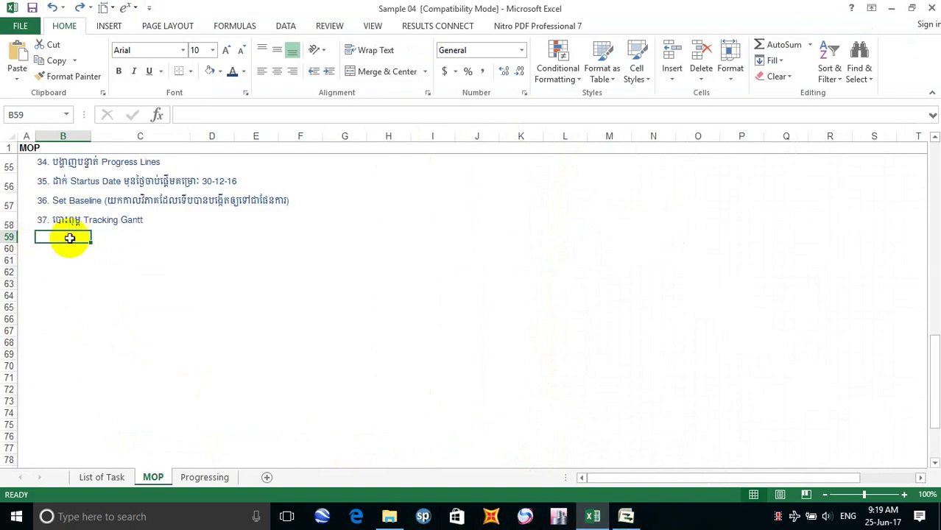
key(ctrl+v)
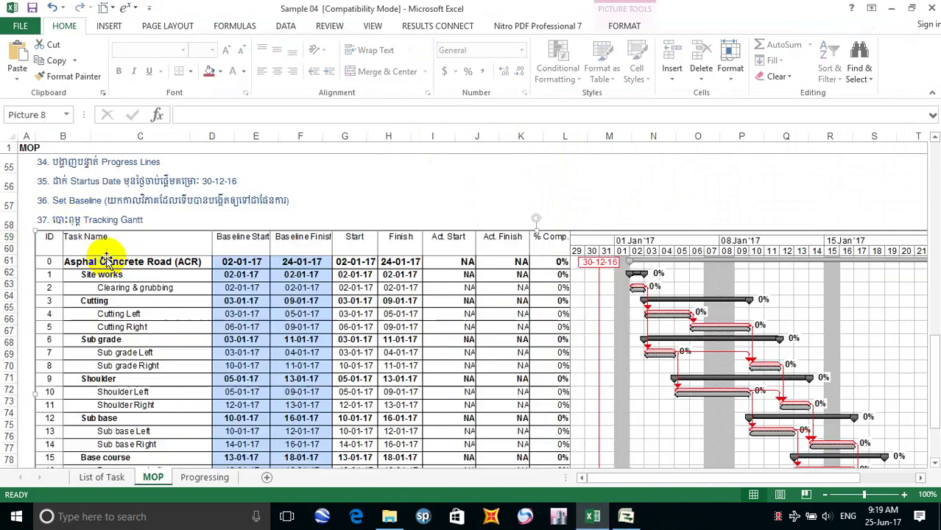
click(568, 182)
Step: Examine the pasted Tracking Gantt picture from its header down to the Clean up row
scroll(441, 291, down, 3)
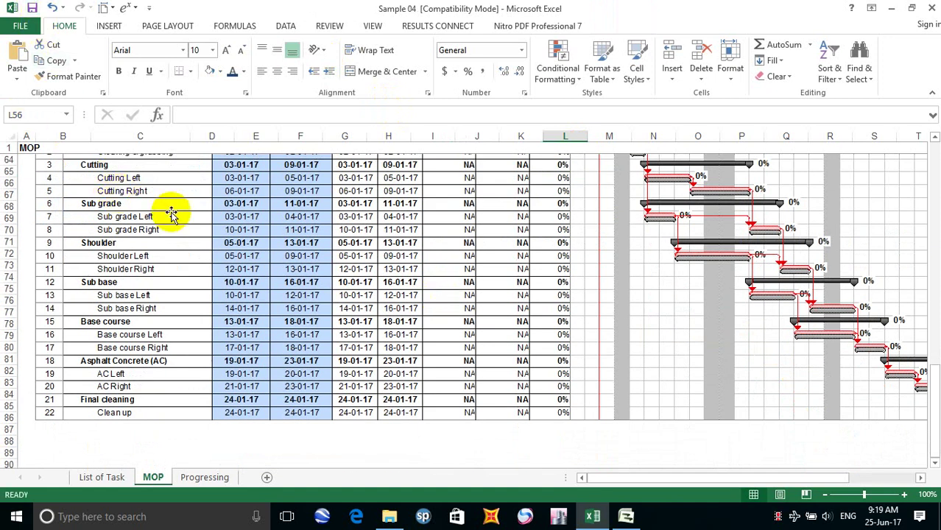
scroll(180, 265, up, 4)
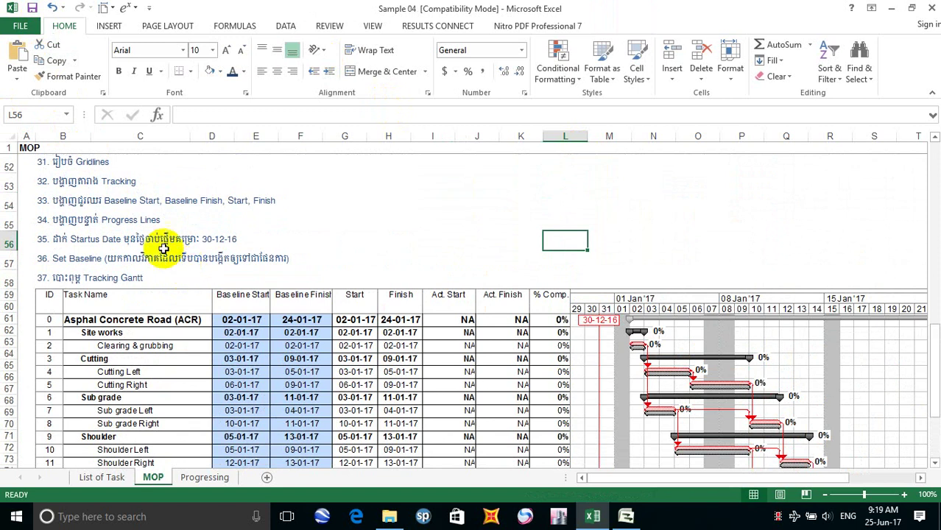
scroll(214, 265, down, 3)
scroll(213, 265, down, 2)
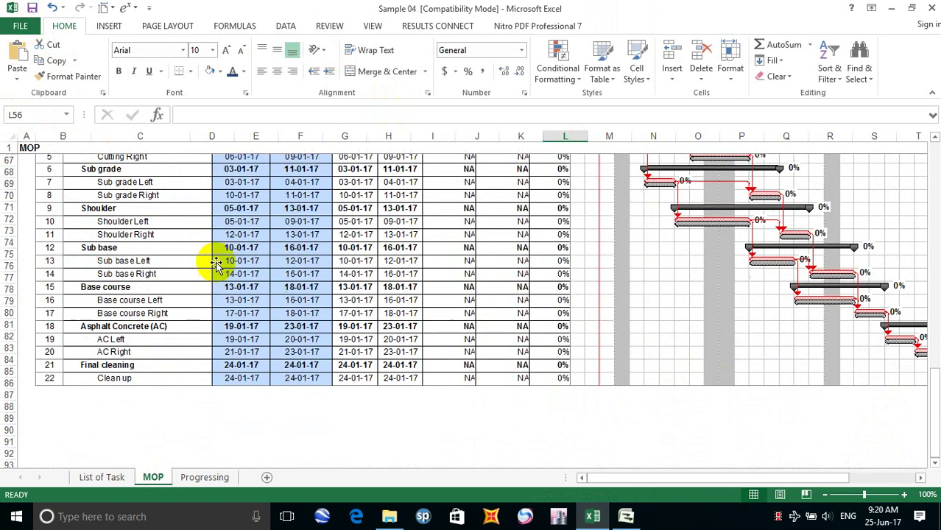
scroll(215, 265, up, 3)
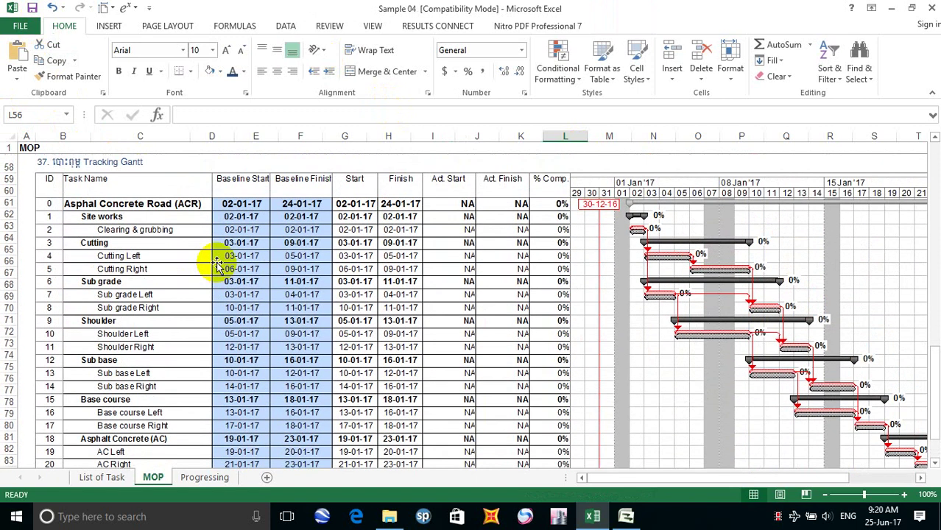
scroll(457, 420, down, 2)
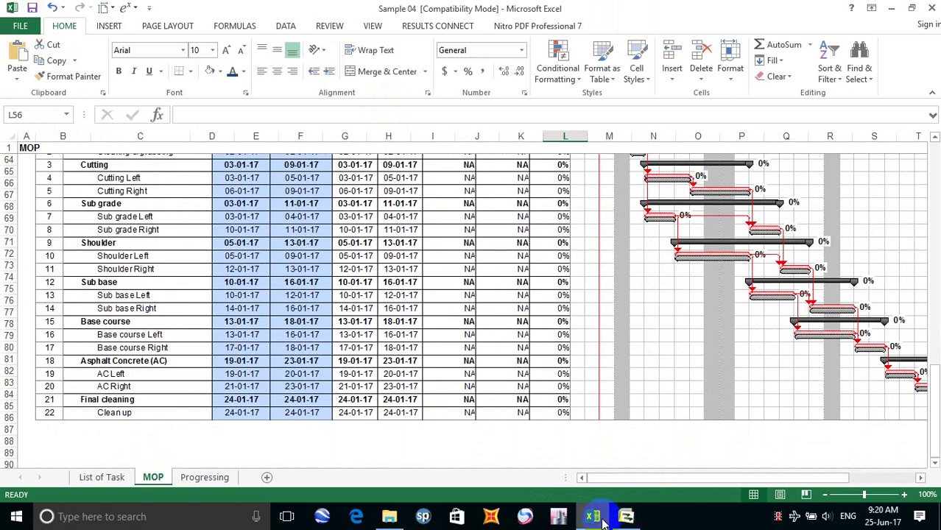
scroll(46, 418, down, 2)
scroll(47, 399, up, 6)
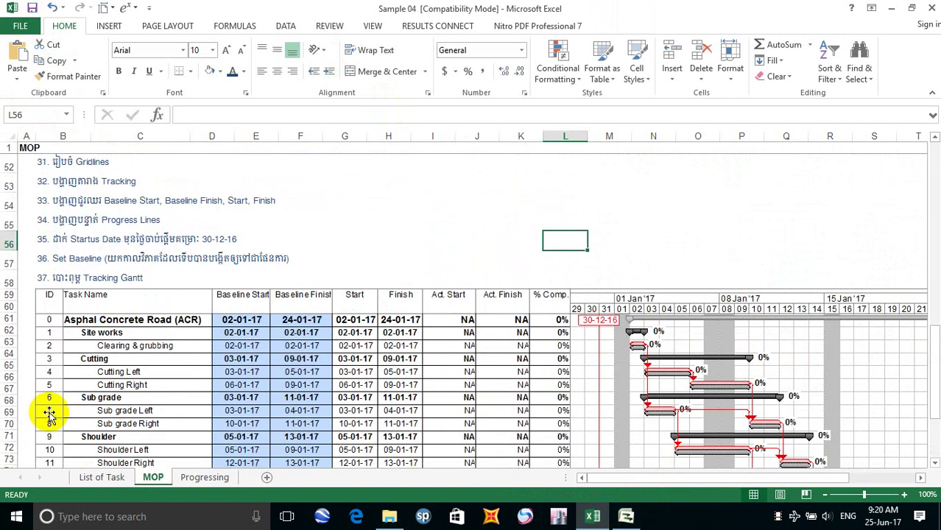
Step: Copy checklist item 37, the Tracking Gantt line in B58, into cell B88 below the Gantt picture
click(38, 278)
scroll(84, 307, down, 6)
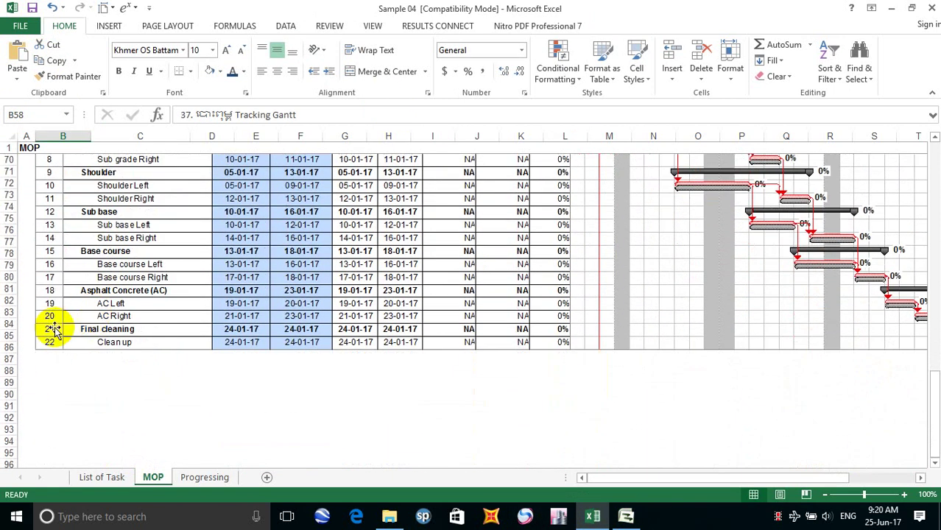
click(44, 368)
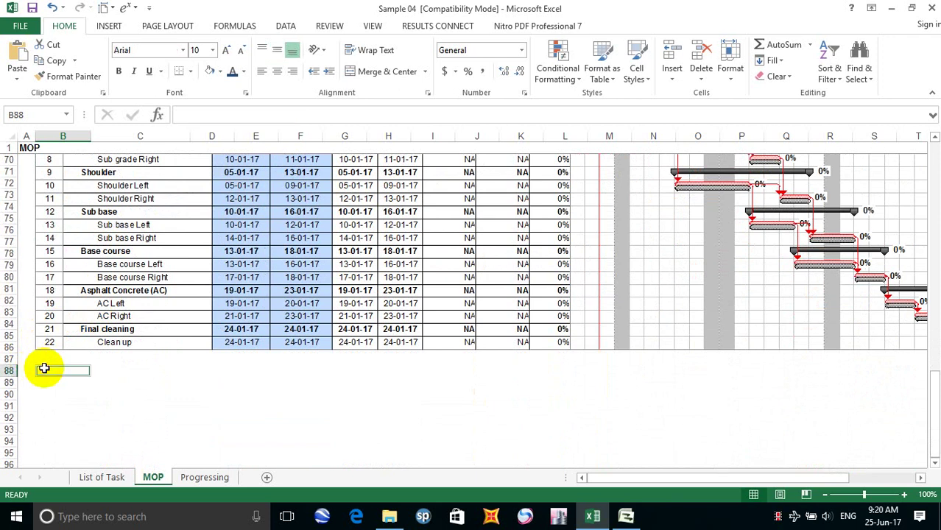
text(37. ខ្មែរ Tracking Gantt)
key(Return)
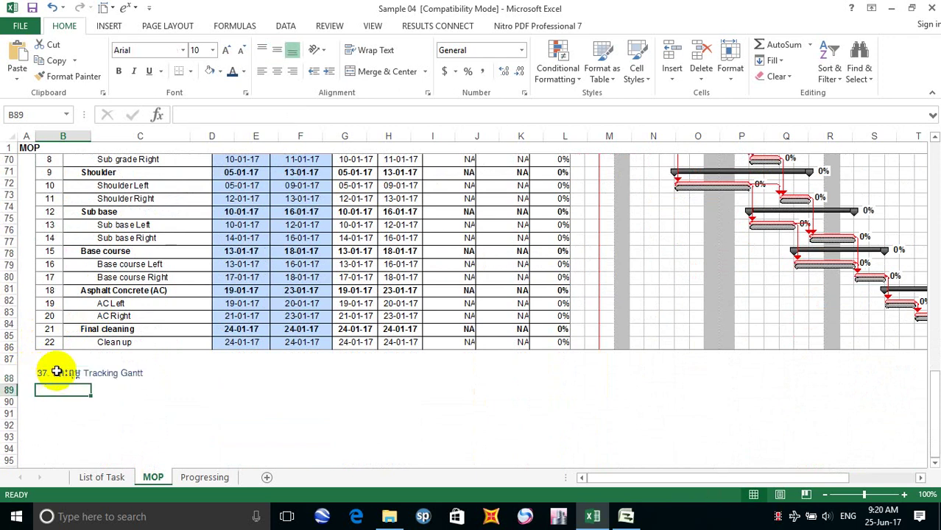
Step: Renumber the copied checklist line in B88 as 38 and clear the text after the number
click(53, 375)
double_click(53, 375)
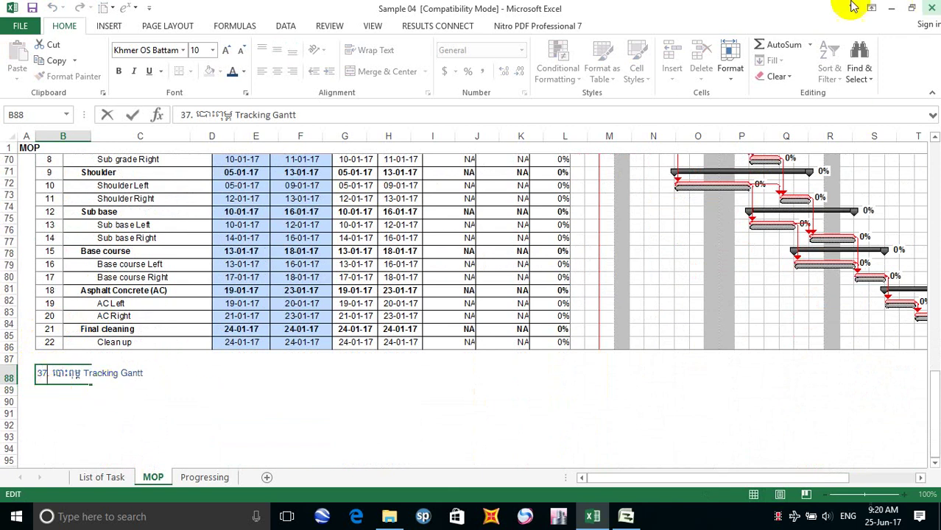
key(BackSpace)
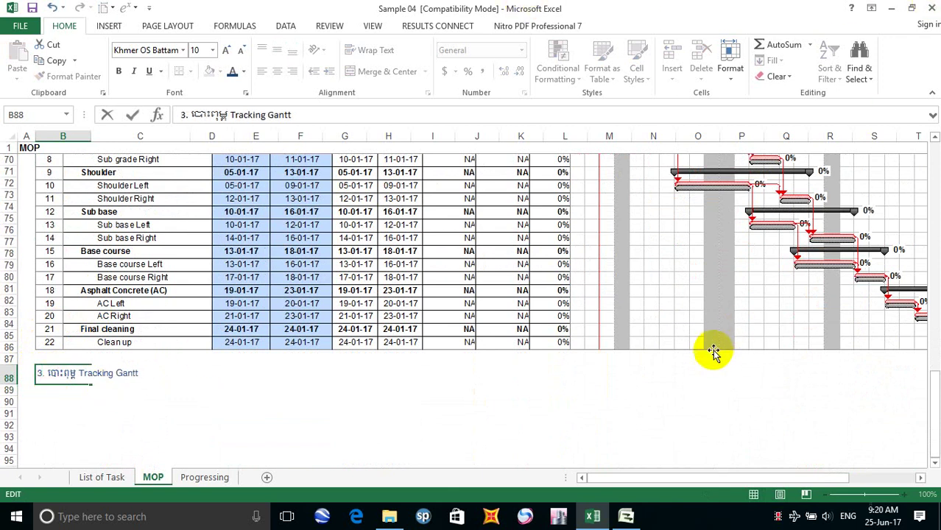
text(8)
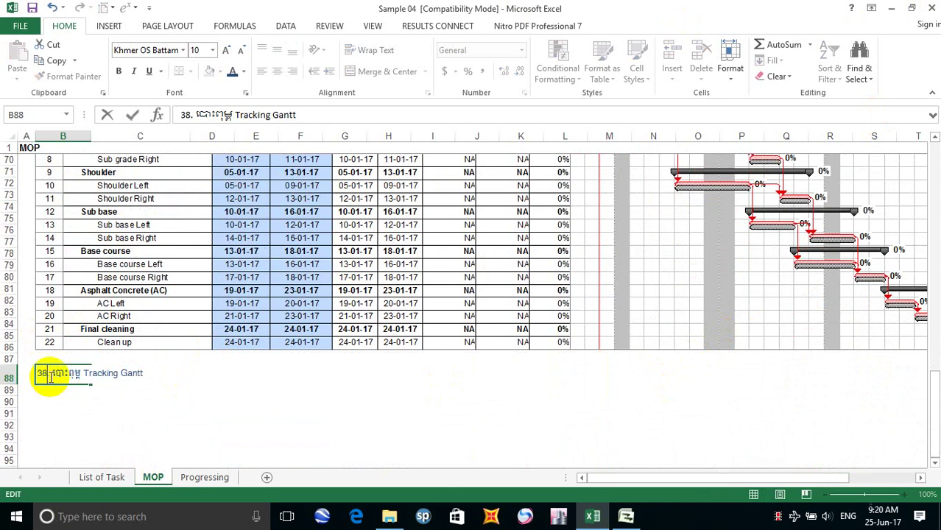
drag(50, 372, 144, 372)
key(BackSpace)
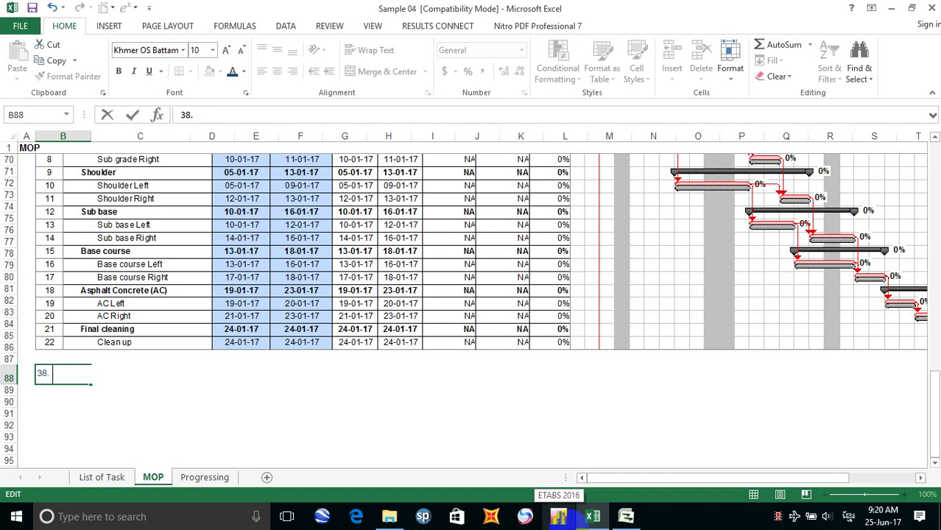
Step: Begin the text of checklist item 38 in B88 with the Khmer word "បង្ហាញ"
text(បង្ហាញ)
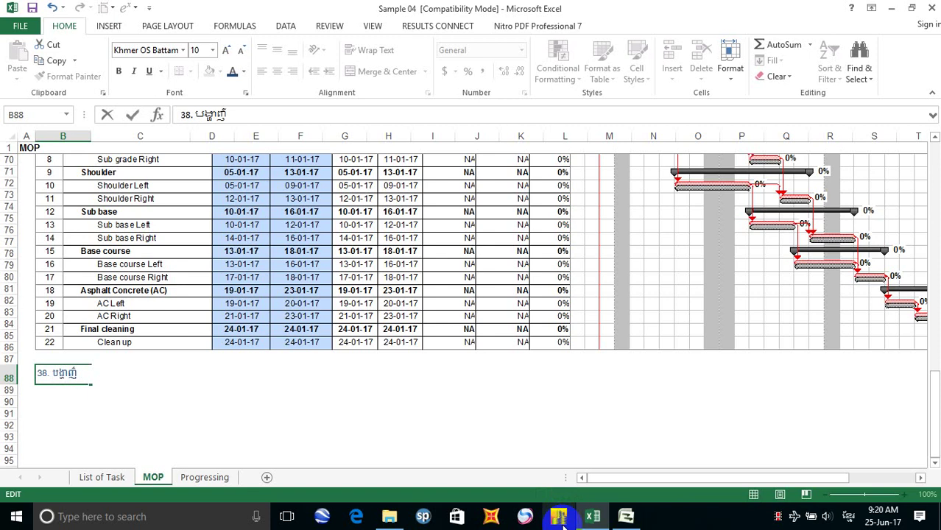
key(BackSpace)
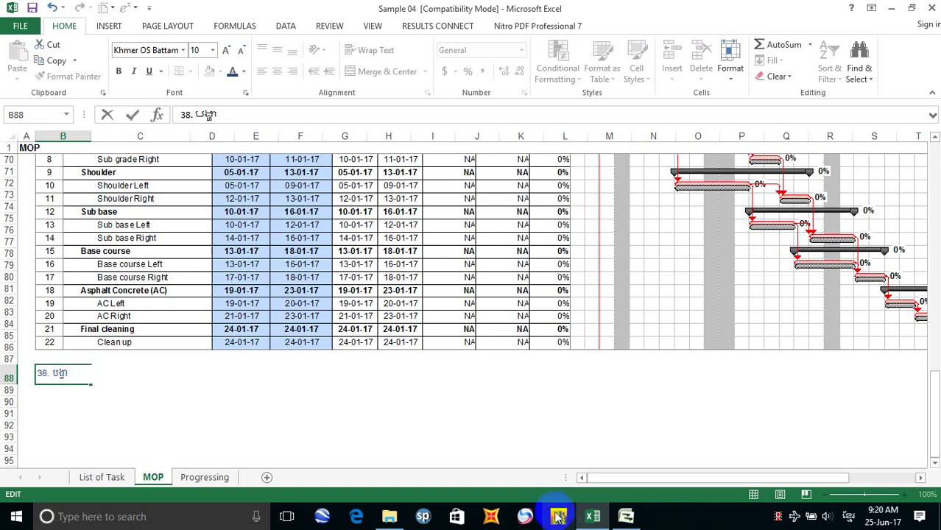
key(BackSpace)
key(BackSpace)
key(BackSpace)
key(BackSpace)
text(ហ)
key(BackSpace)
text(ងហ)
key(BackSpace)
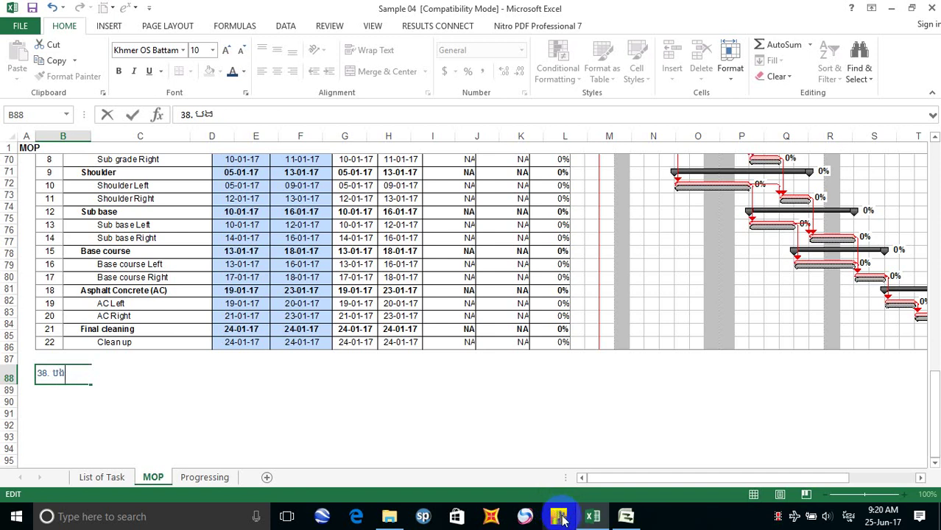
text(្ហាញ)
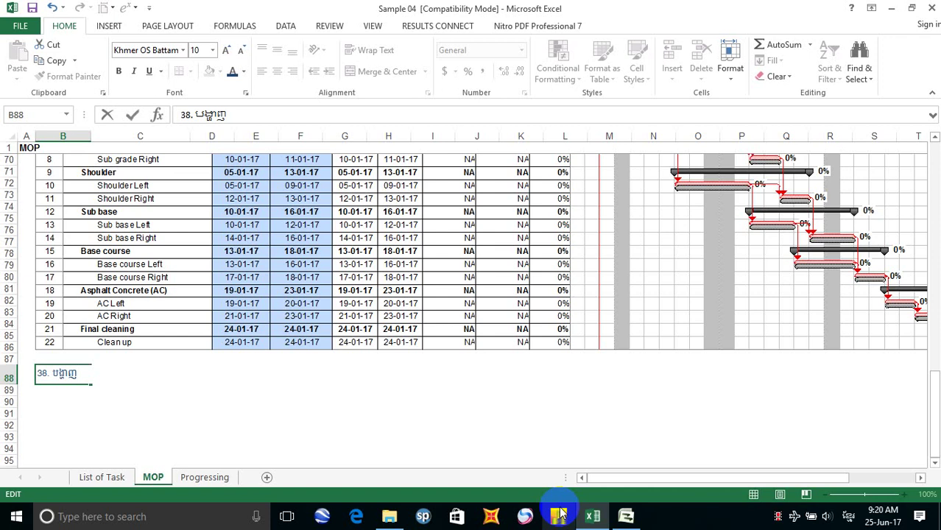
Step: Continue checklist item 38 in B88 with the Khmer word "ឧបករណ៍"
text(=)
key(BackSpace)
text(នបកា)
key(BackSpace)
key(BackSpace)
text(ករណ)
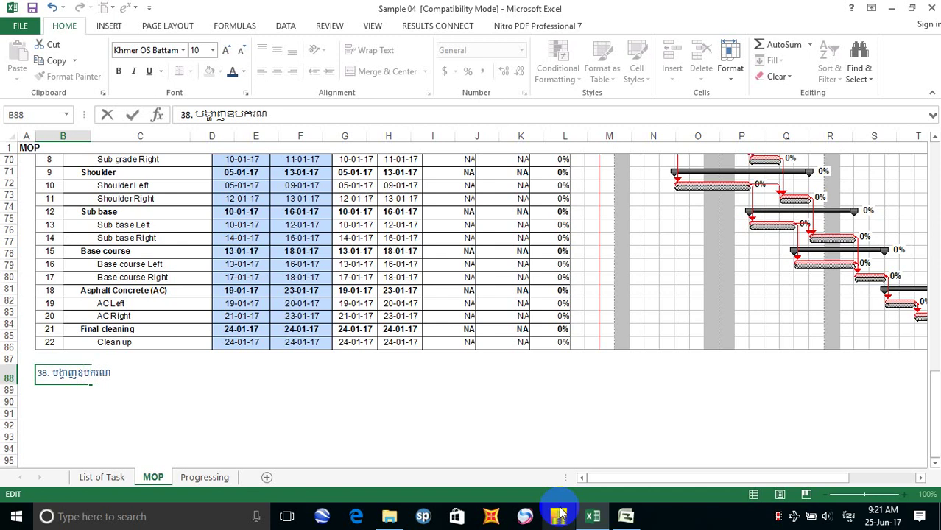
text(៍)
Step: Finish checklist item 38 with the English word "AutoFilter", commit the cell, and select B89 below it
key(alt+shift)
text(Auto)
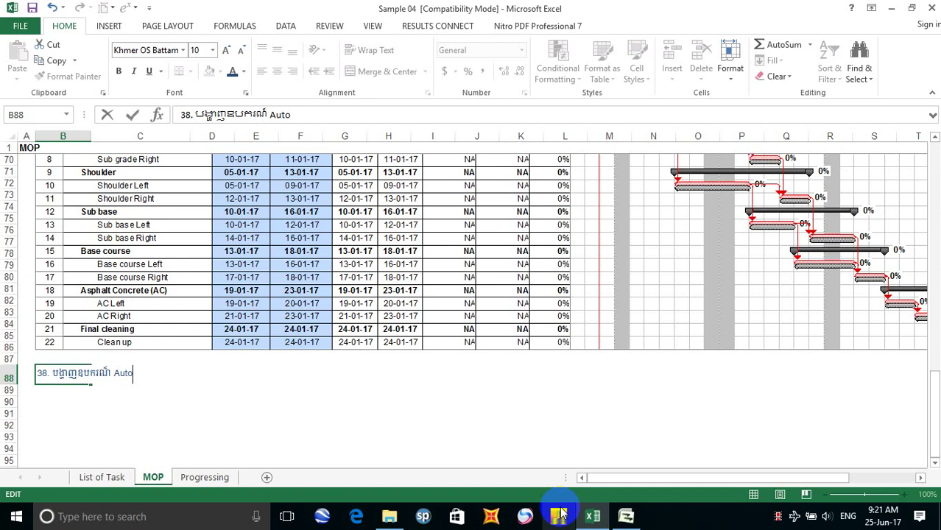
text(Fi)
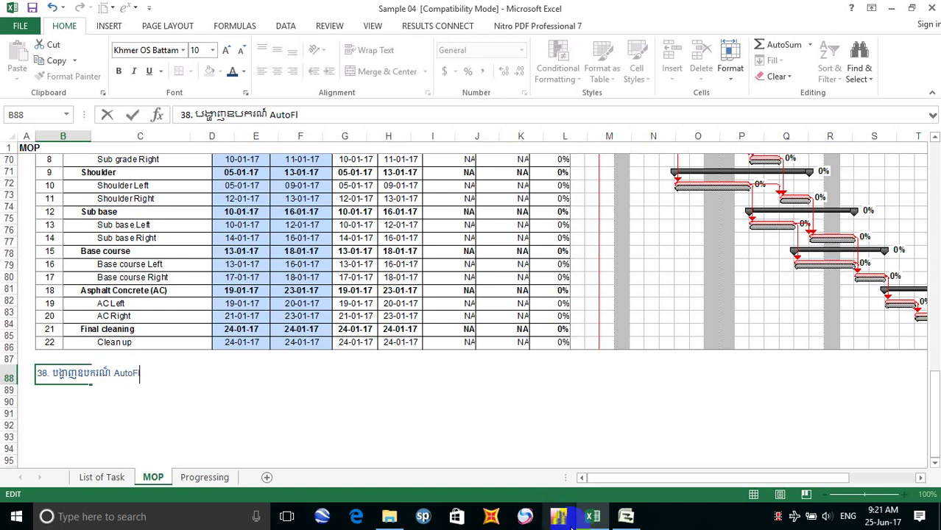
text(l)
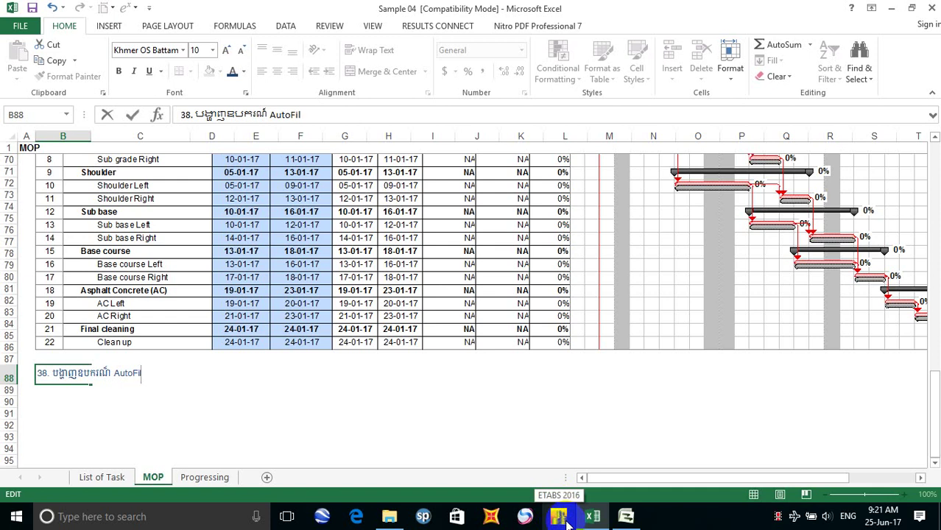
text(ter)
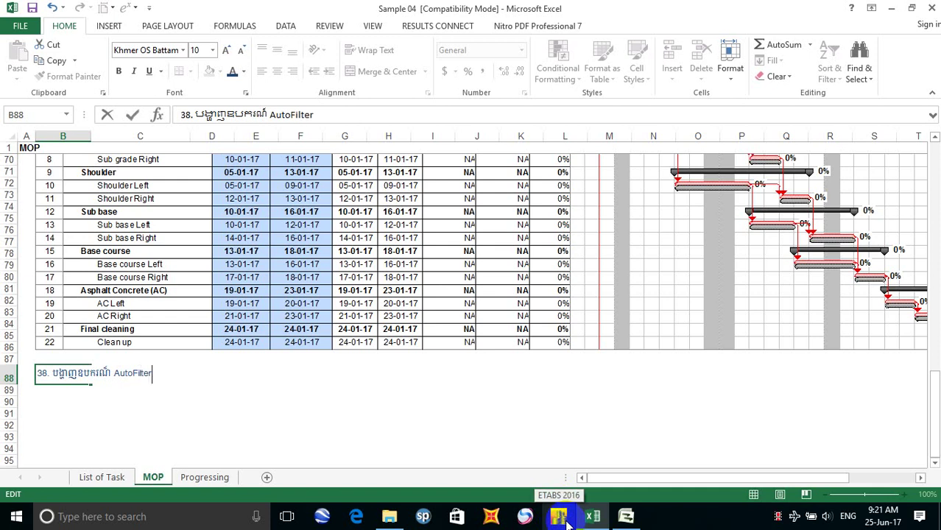
click(563, 518)
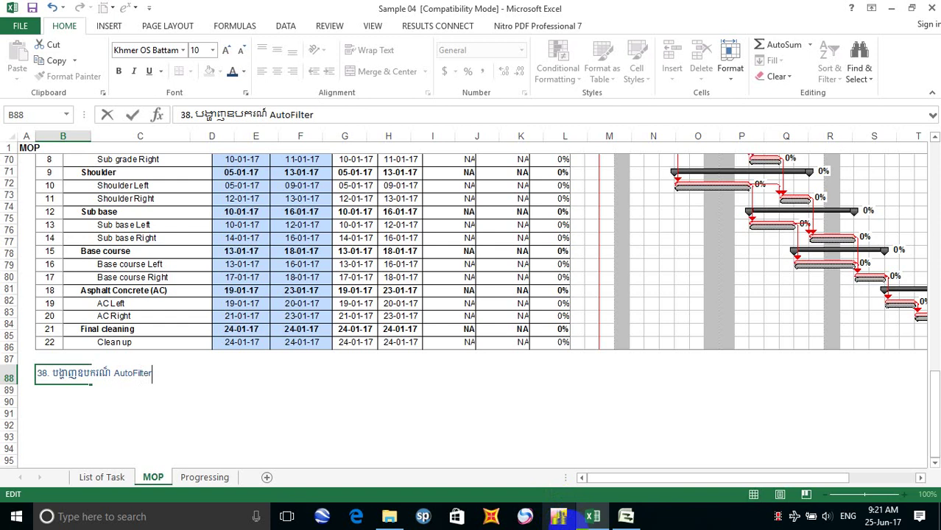
click(91, 424)
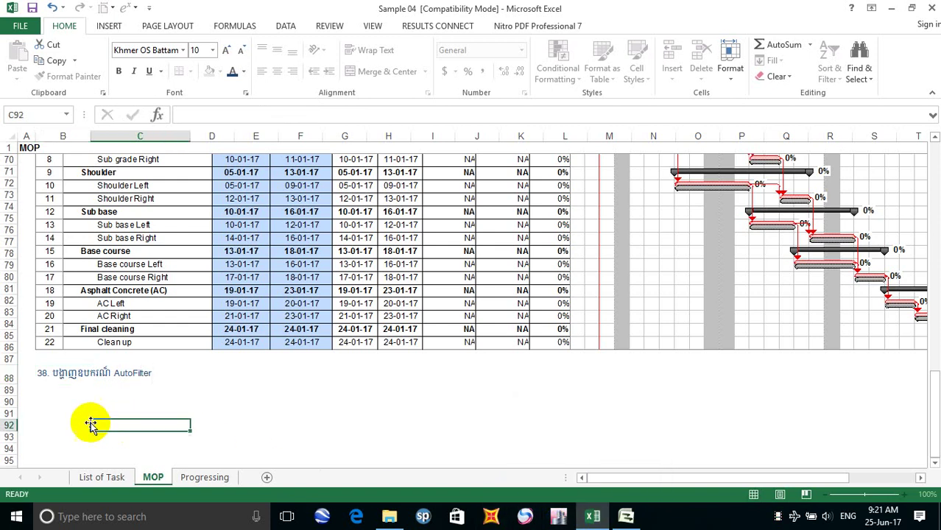
click(56, 390)
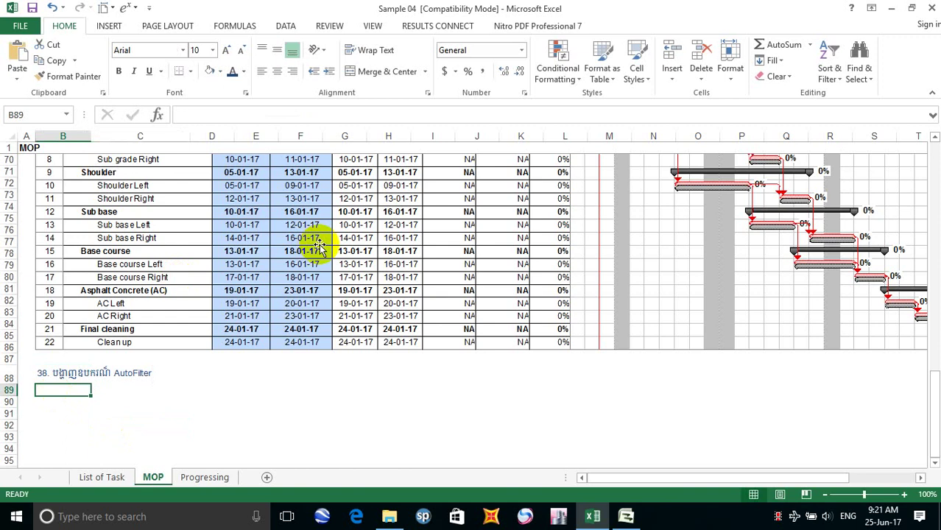
Step: Switch to Microsoft Project and turn on AutoFilter for the Tracking Gantt table columns
click(625, 517)
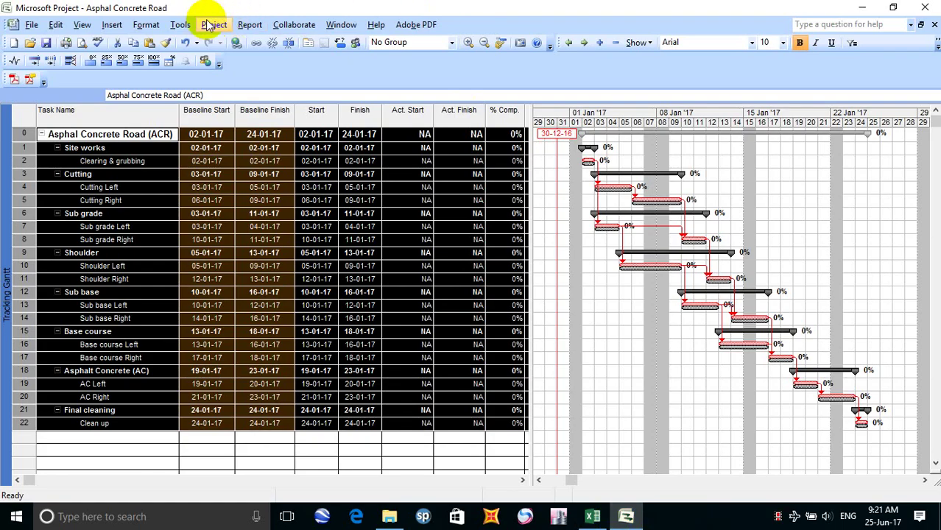
click(212, 25)
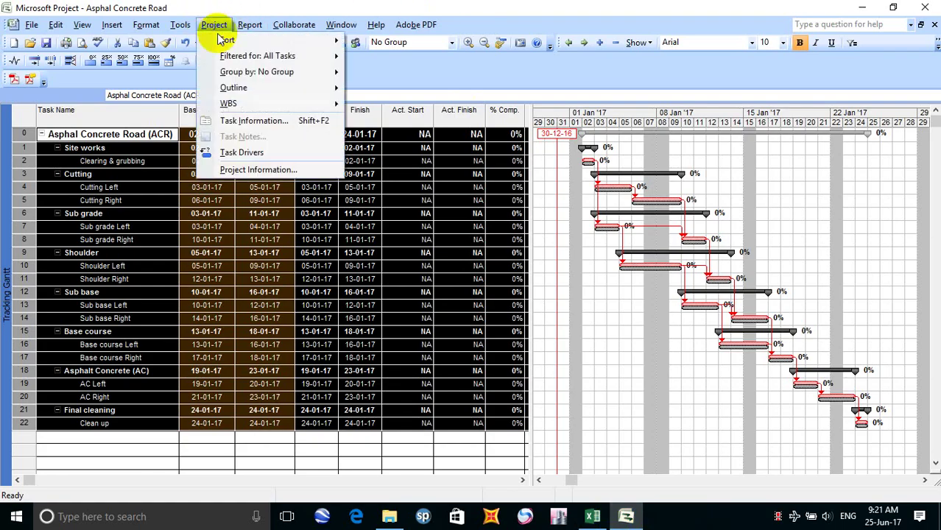
mouse_move(280, 59)
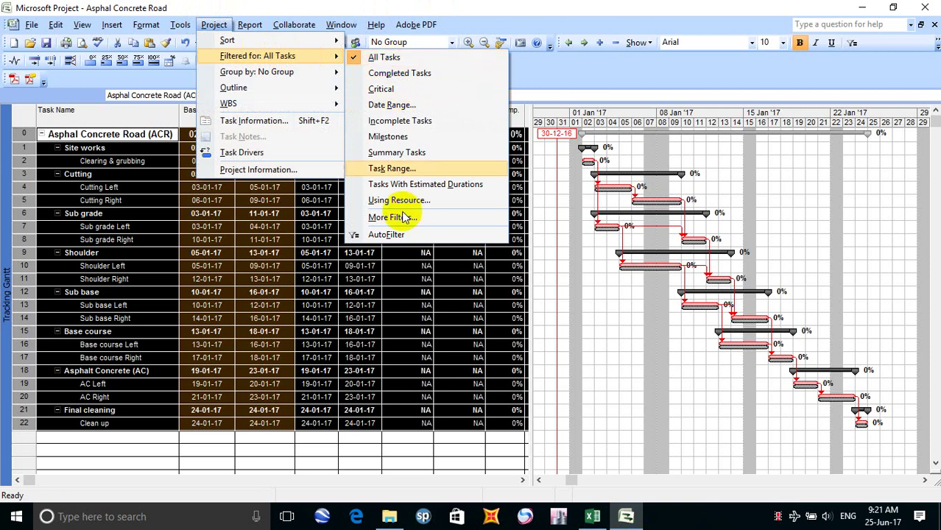
click(407, 236)
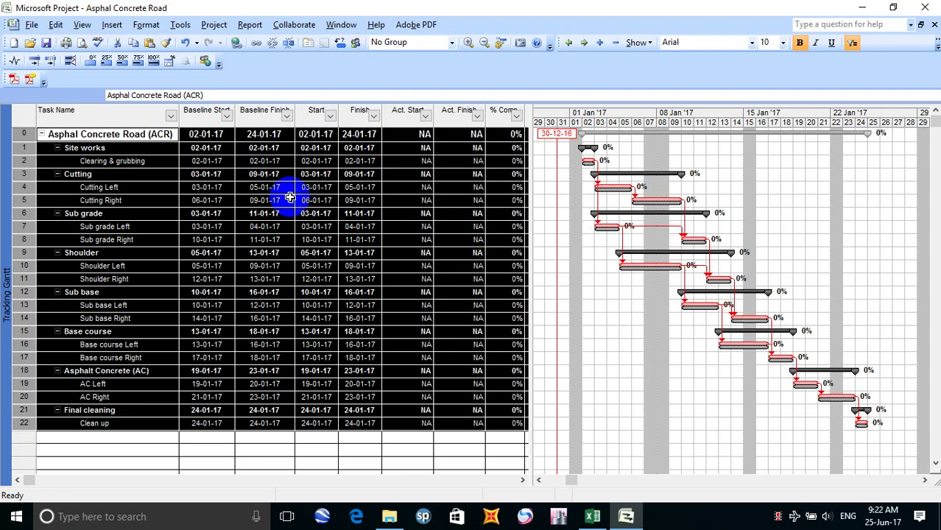
Step: Switch back to the Excel workbook, copy checklist item 38 into B89, and renumber the copied line as 39
click(591, 517)
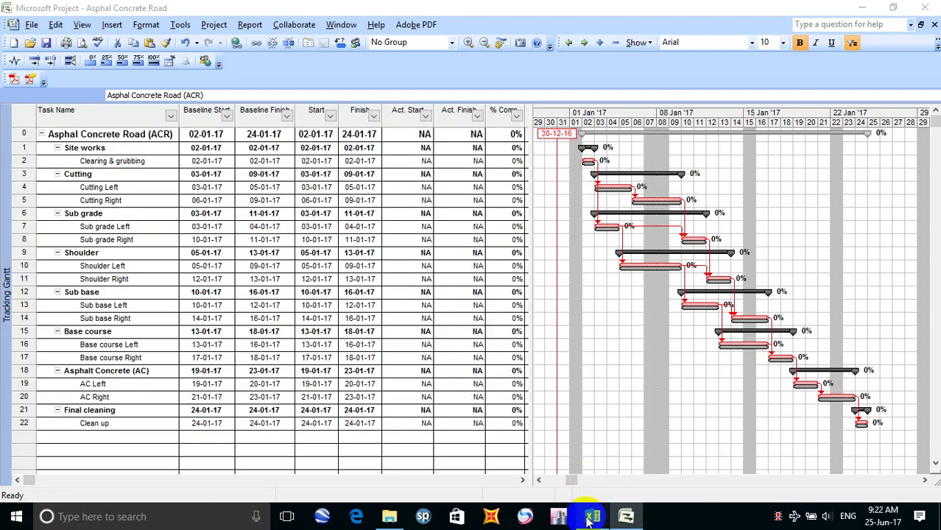
click(48, 388)
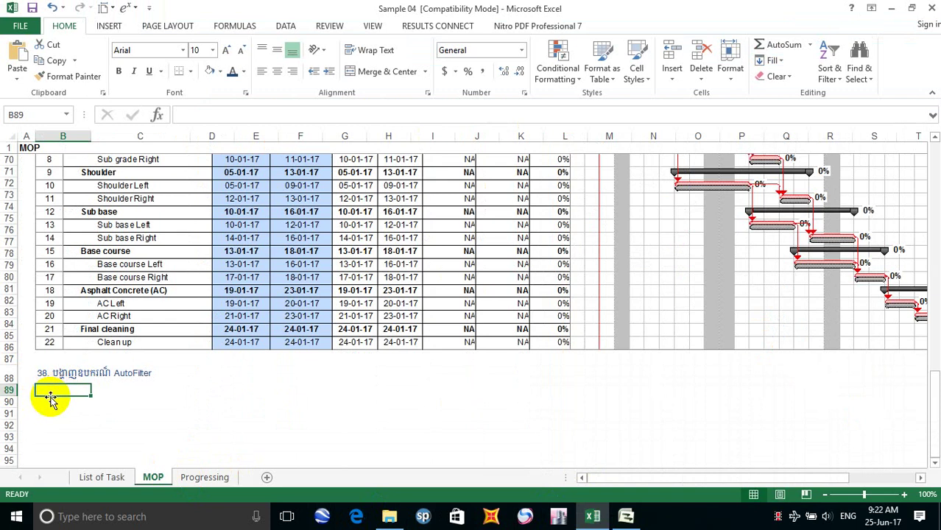
text(38. បង្ហាញឧបករណ៍ AutoFilter)
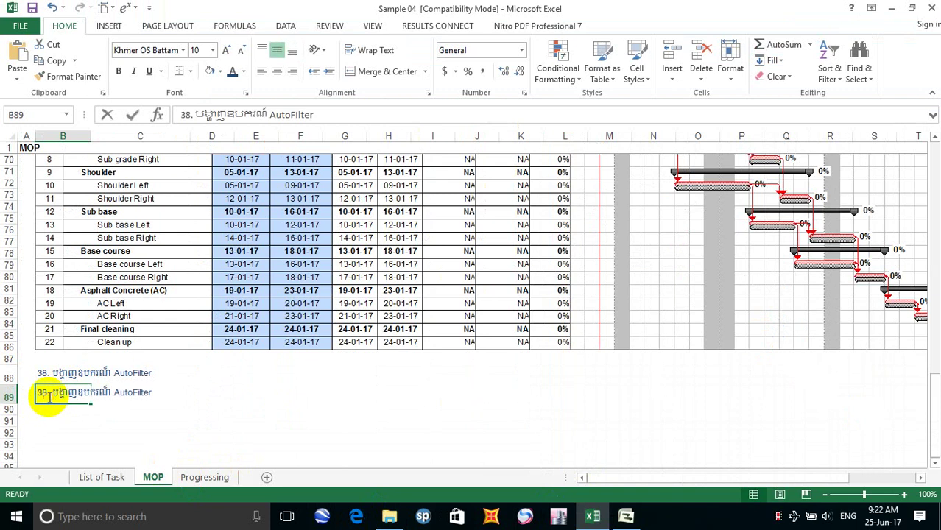
double_click(48, 396)
key(BackSpace)
text(9)
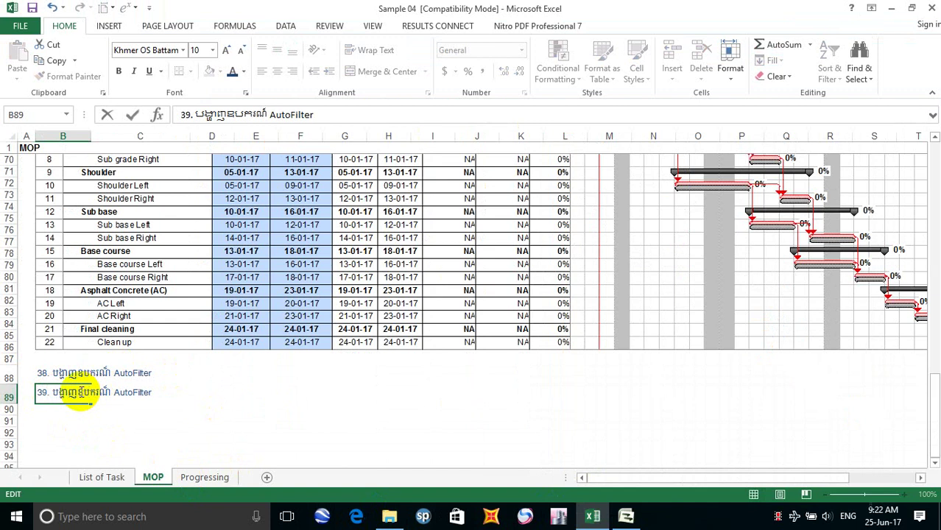
Step: Replace the words after "បង្ហាញ" in checklist item 39 with the Khmer text "ជួរឈមាន"
drag(80, 396, 200, 396)
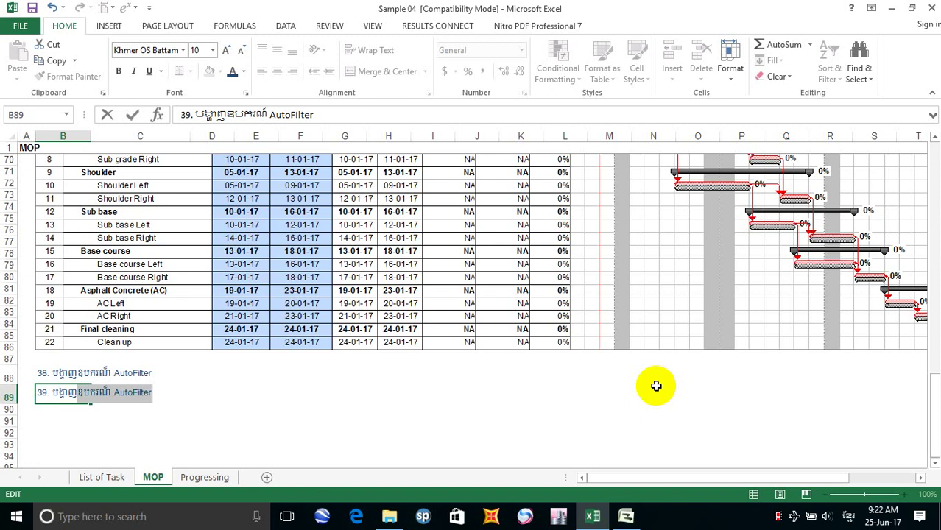
key(BackSpace)
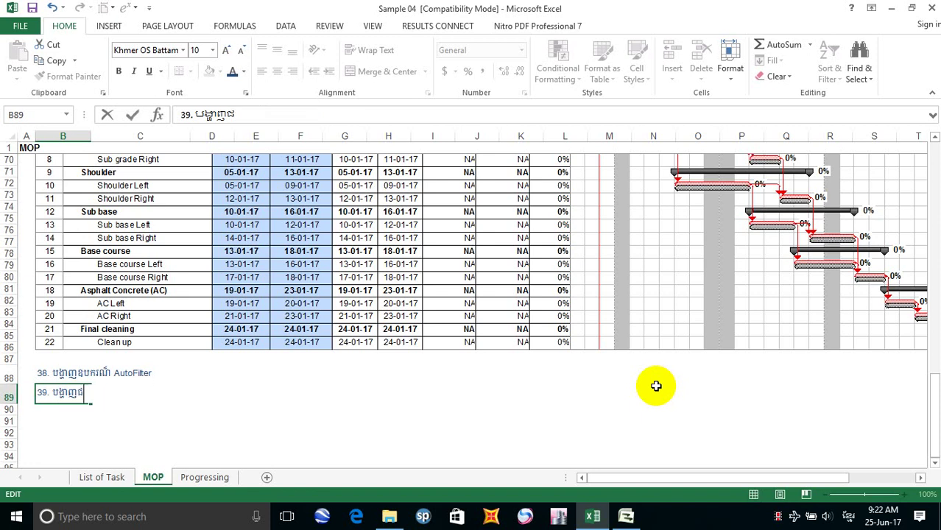
text(ជួ)
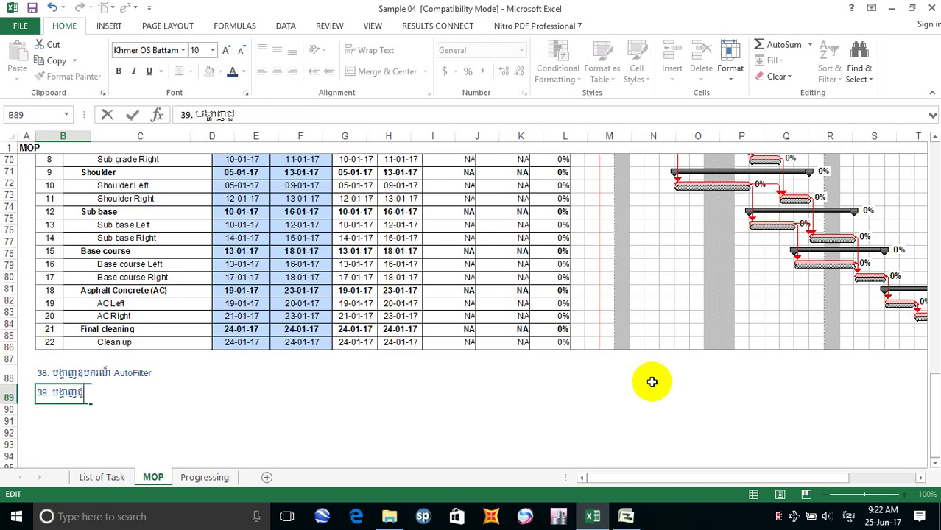
text(រឈរ)
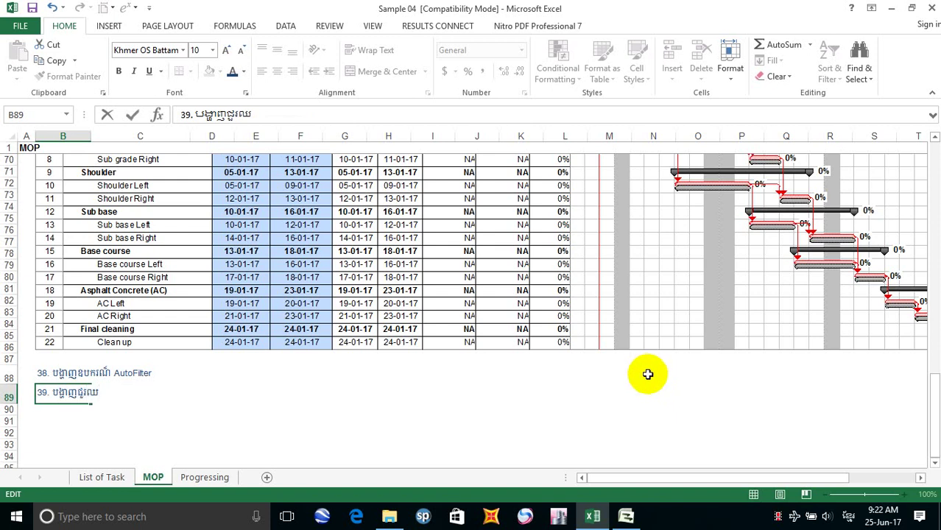
text(មាន)
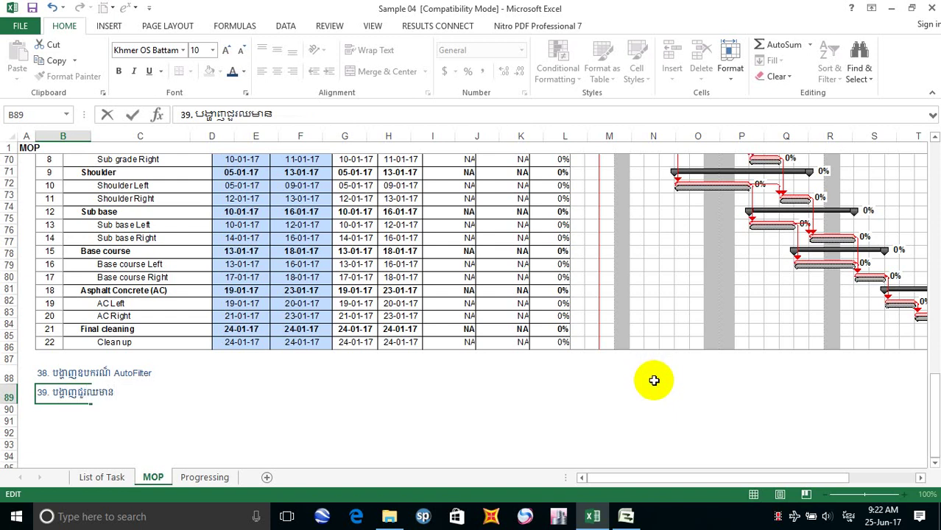
text( ផ)
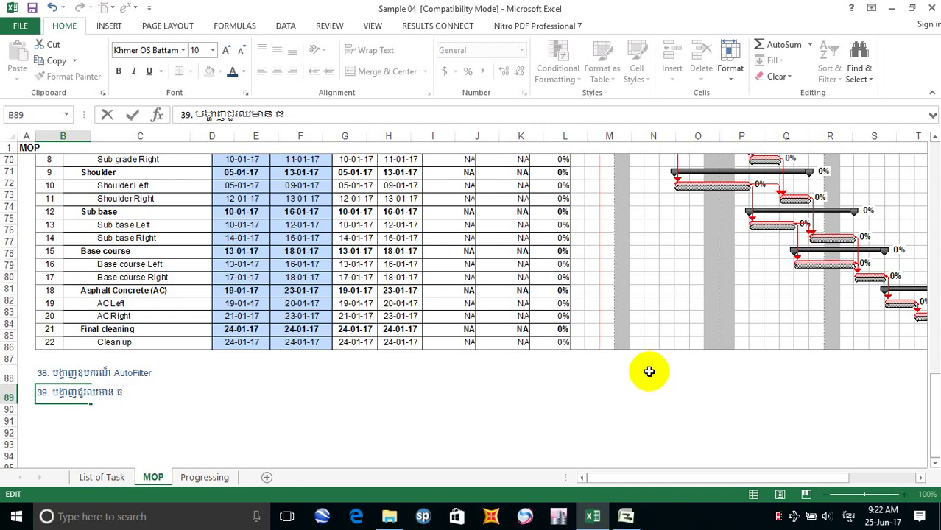
key(BackSpace)
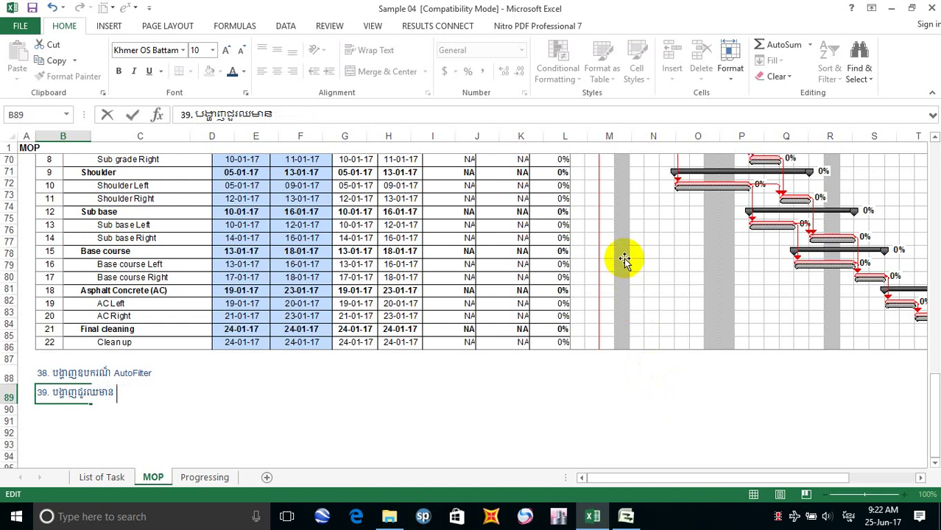
Step: Append the English text File Name "Status" to checklist item 39 in B89
key(alt+shift)
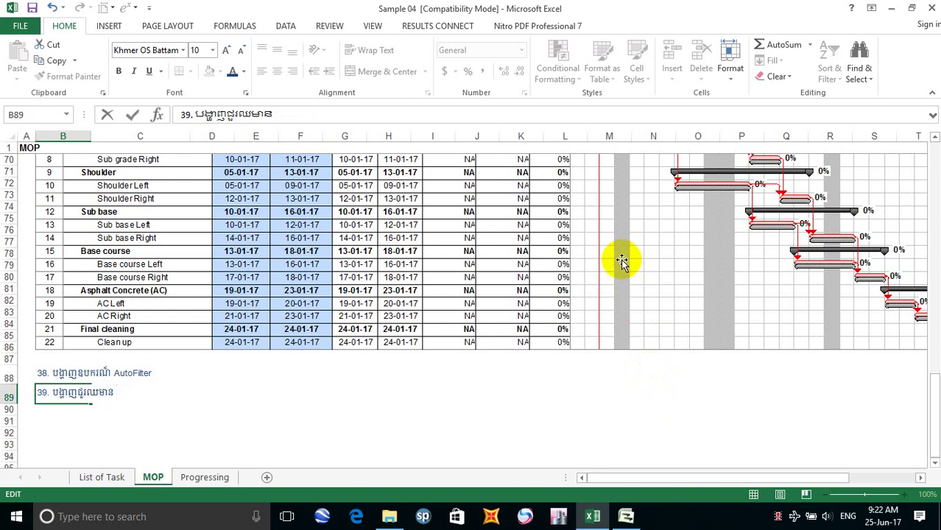
text(File)
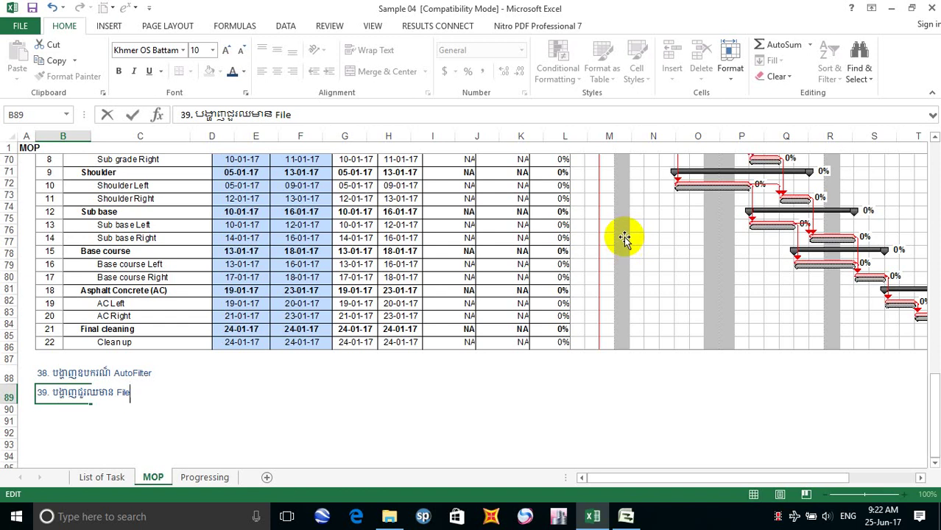
text( Name)
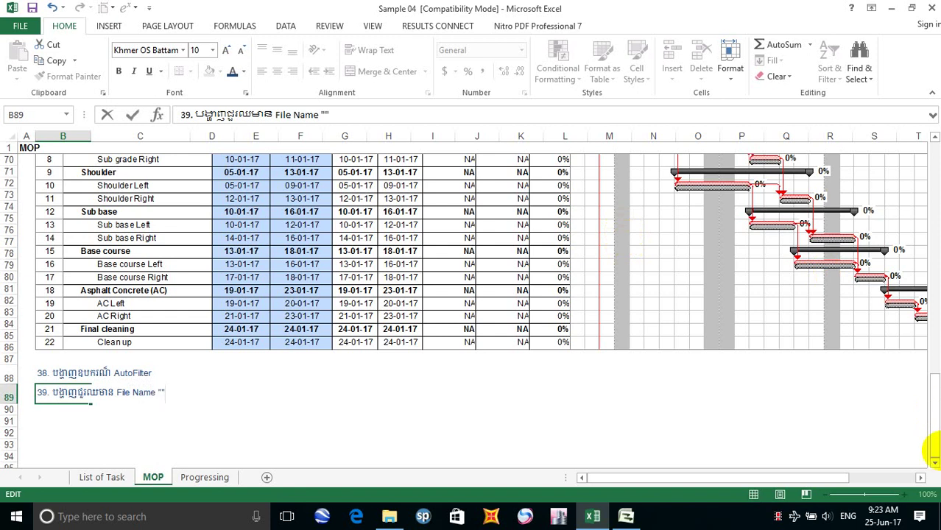
key(Left)
text(Sta)
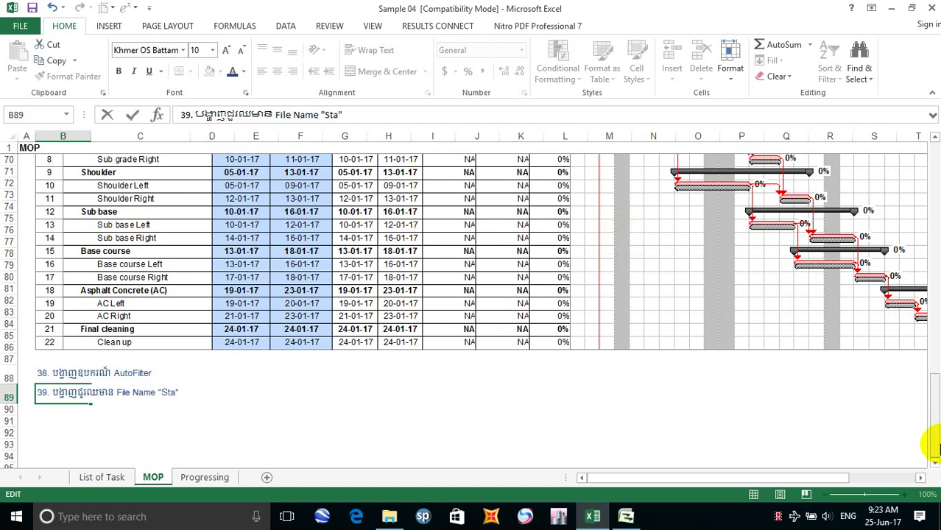
text(tus)
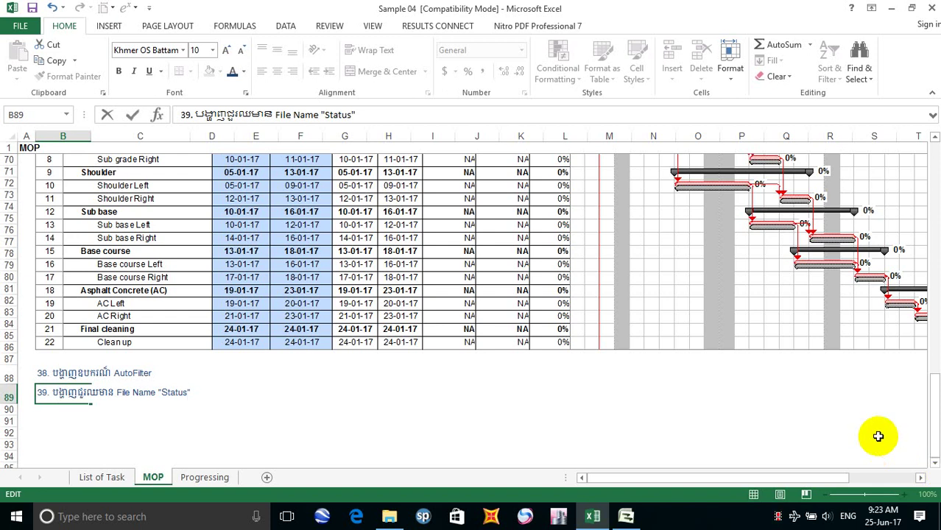
Step: Append the column name "Baseline Duration" after "Status" in checklist item 39 in B89
text(.)
text("Baseli)
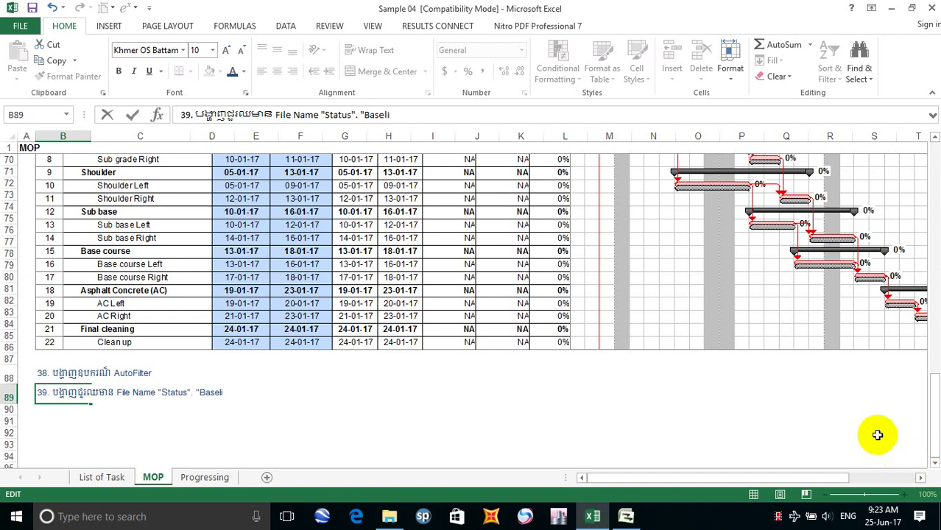
text(ne D)
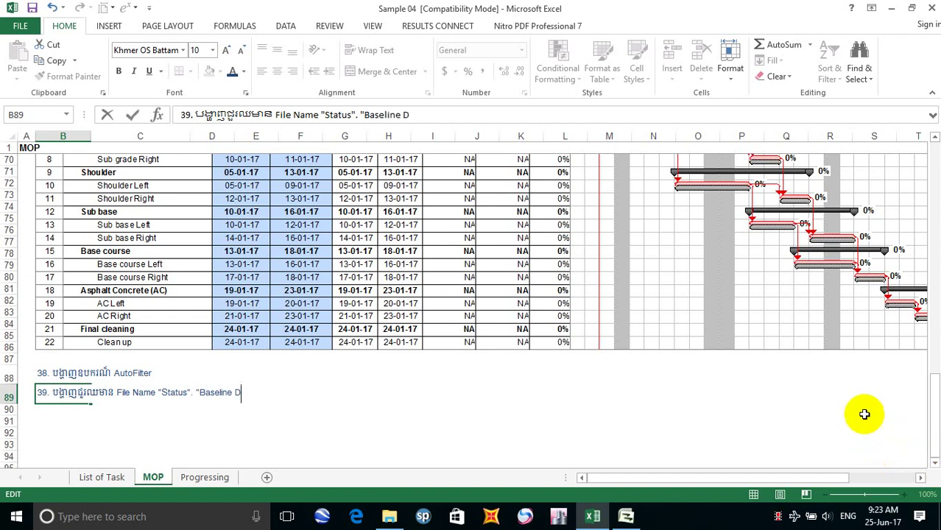
text(uration)
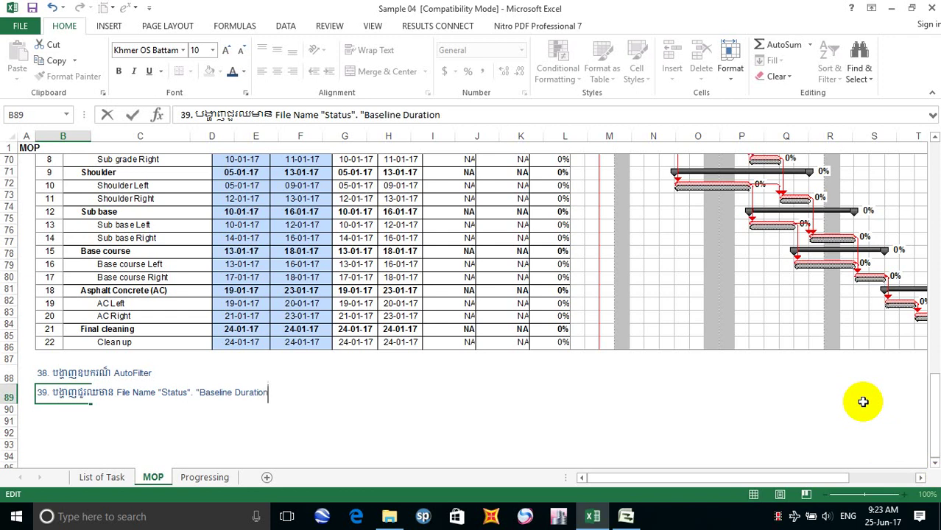
text(")
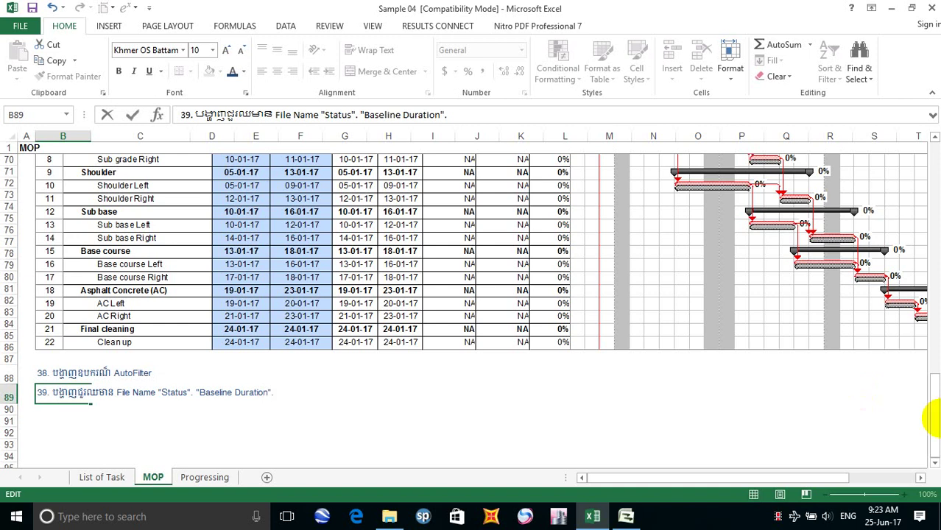
Step: Finish checklist item 39 in B89 by adding the column name "Duration" followed by a period
text(.)
text("F)
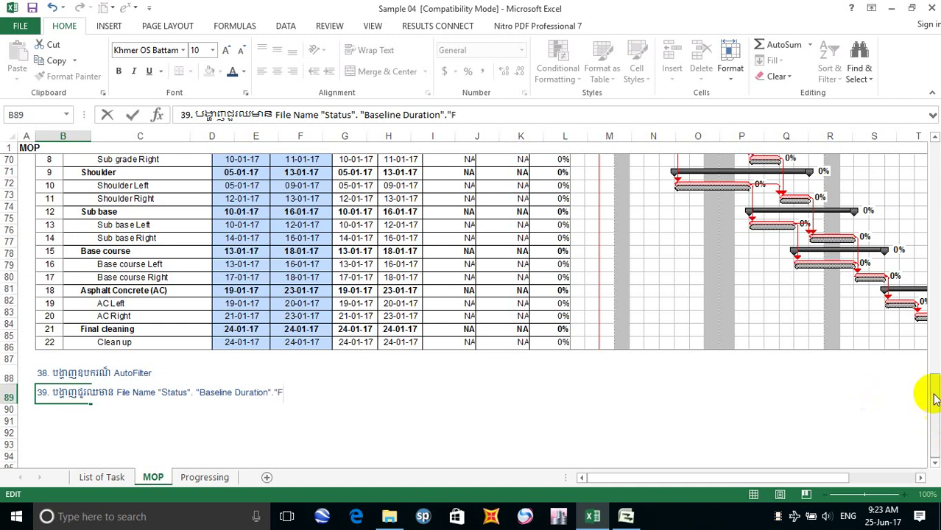
key(BackSpace)
text(Dura)
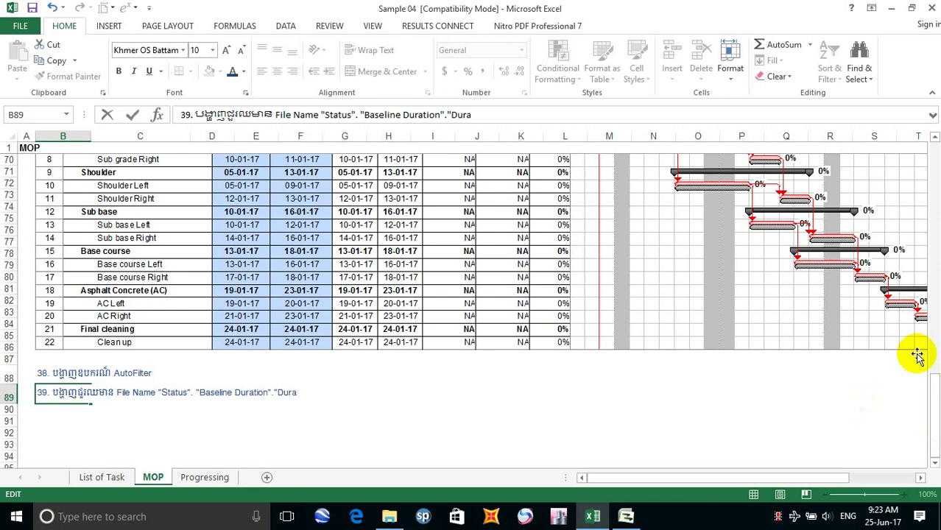
text(tion")
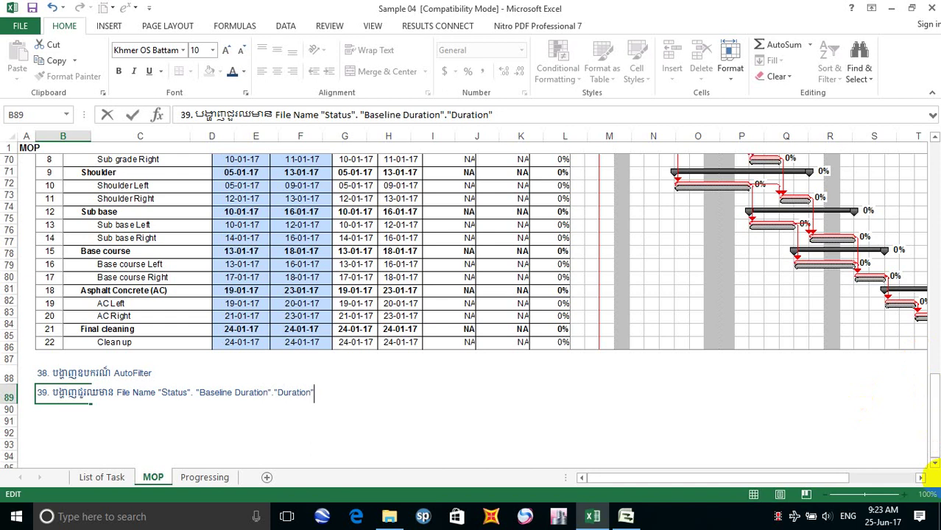
text(.)
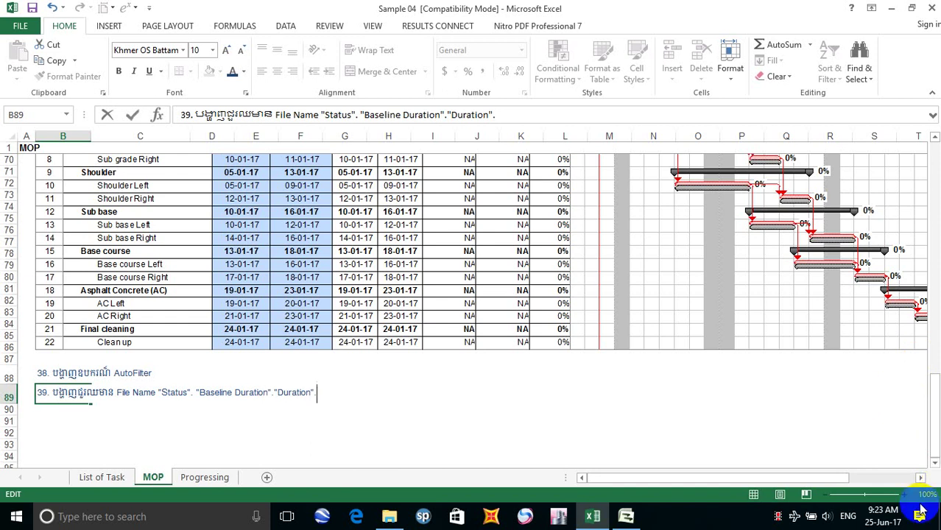
click(180, 421)
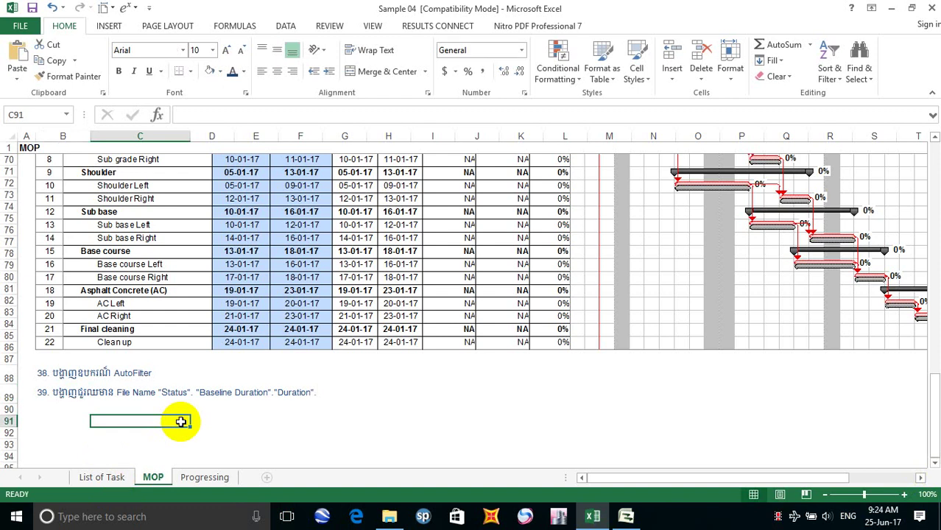
scroll(148, 291, down, 5)
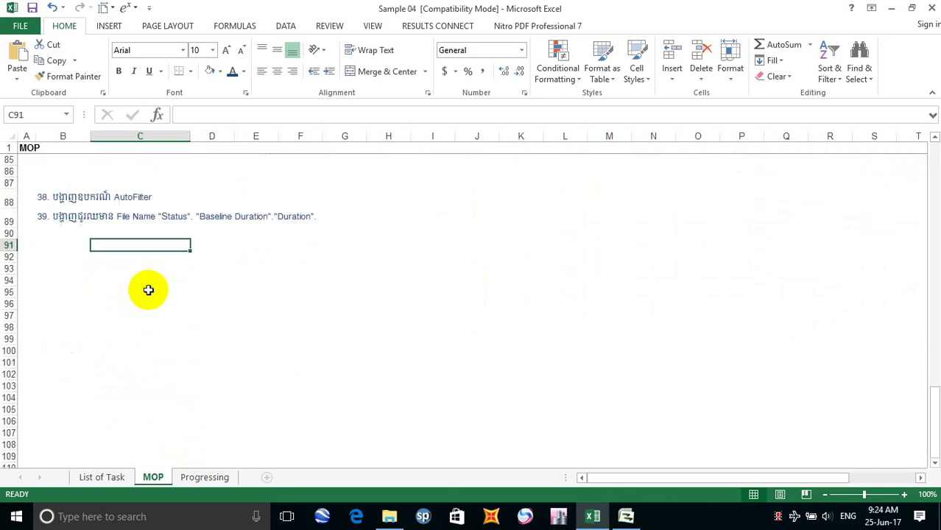
scroll(148, 290, up, 1)
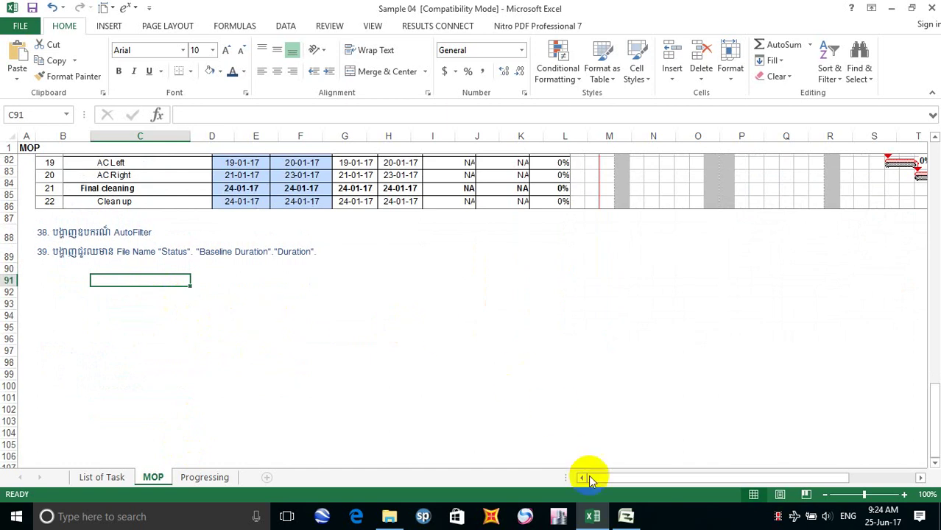
Step: Switch to Microsoft Project and define a new column before Baseline Start using the Status field
click(625, 515)
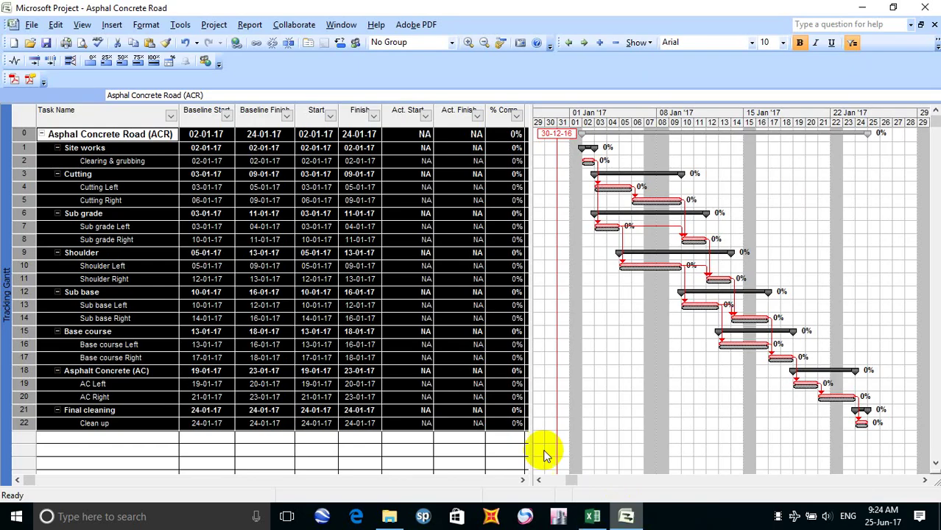
right_click(209, 110)
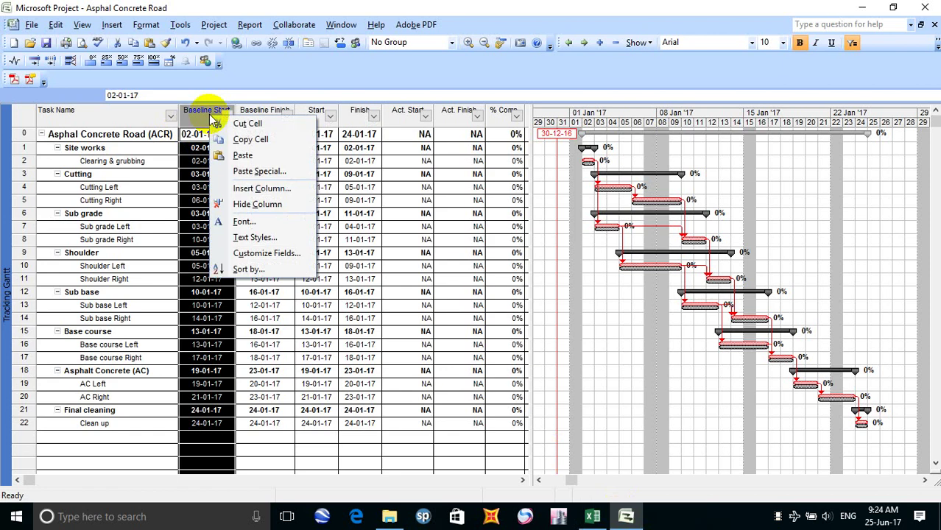
click(258, 189)
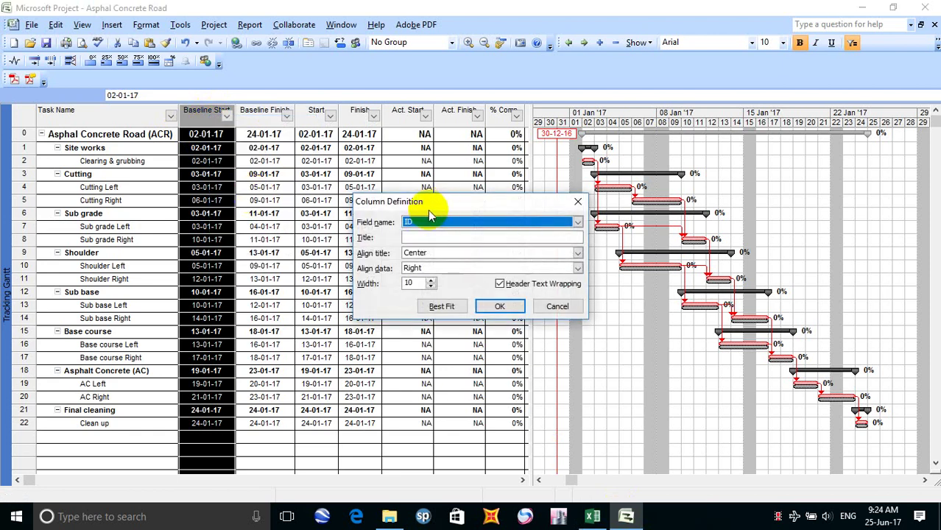
text(Start)
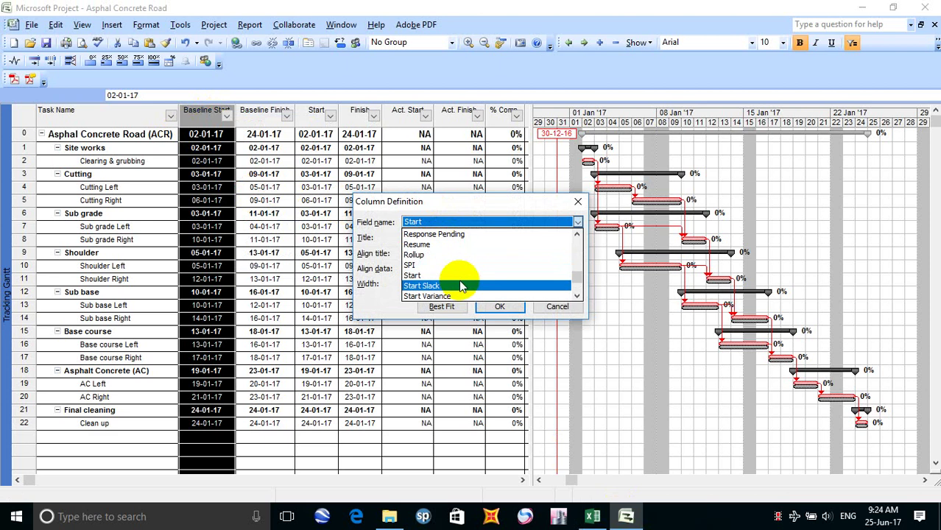
click(577, 296)
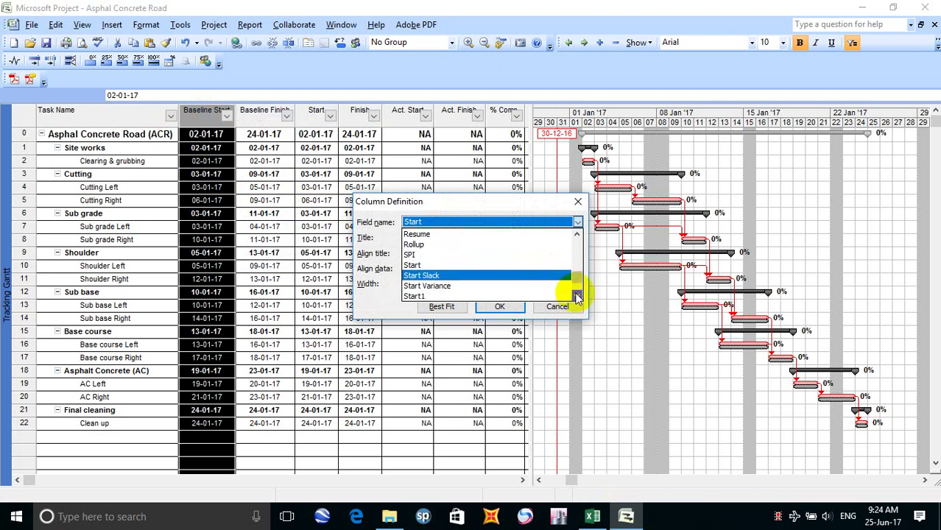
click(576, 296)
click(576, 296)
click(577, 296)
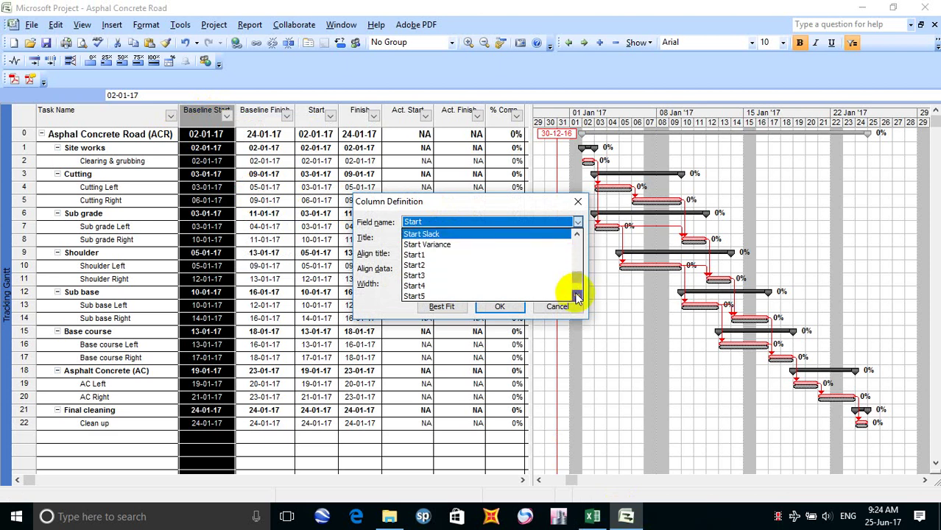
click(577, 296)
click(576, 296)
click(577, 296)
click(577, 296)
click(576, 296)
click(577, 296)
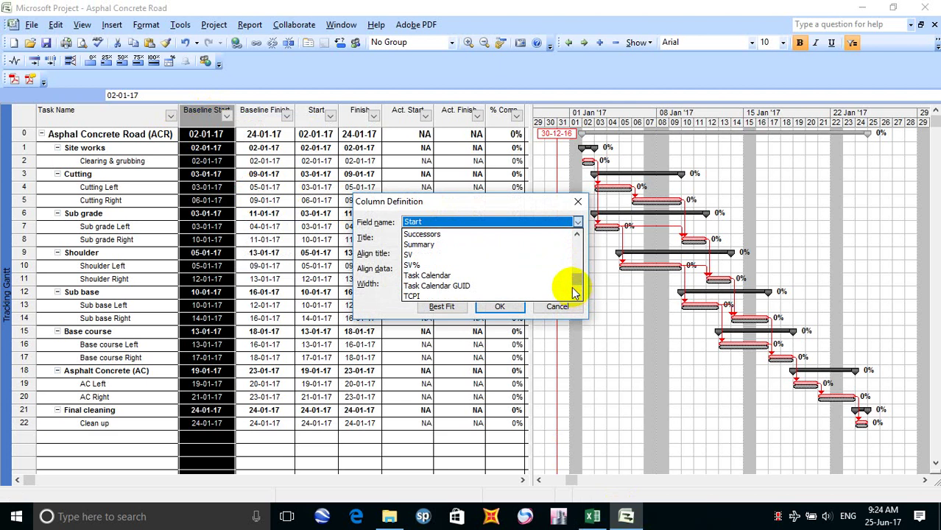
click(576, 234)
click(577, 234)
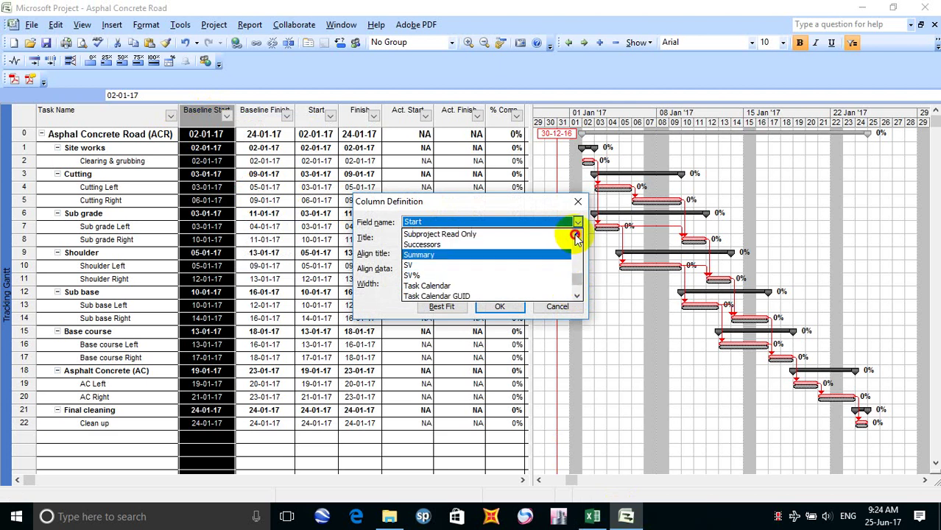
click(576, 234)
click(576, 234)
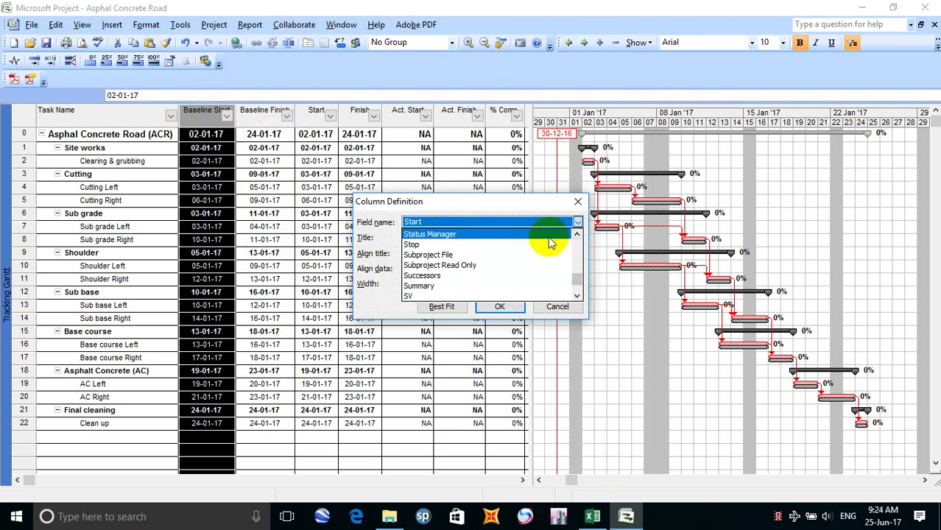
click(578, 235)
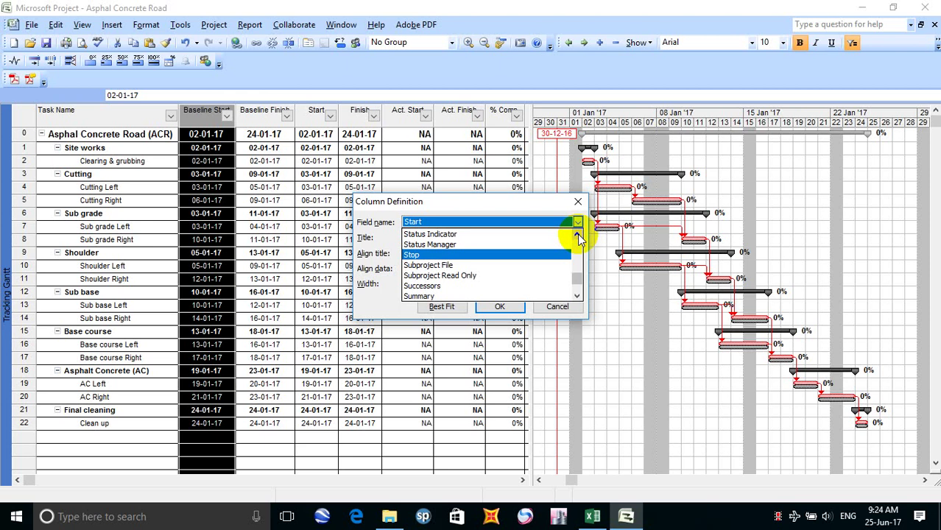
click(578, 236)
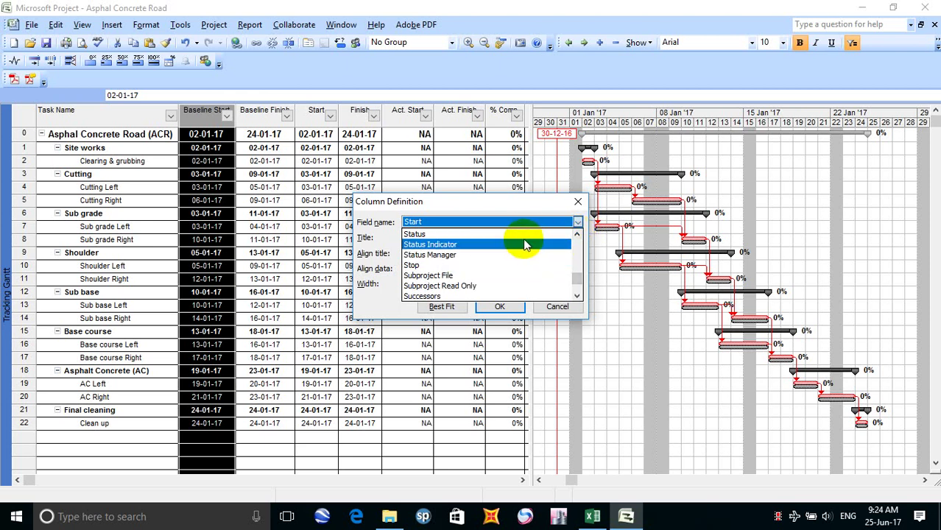
click(519, 234)
Step: Center the new Status column's data and insert the column at best-fit width
click(502, 270)
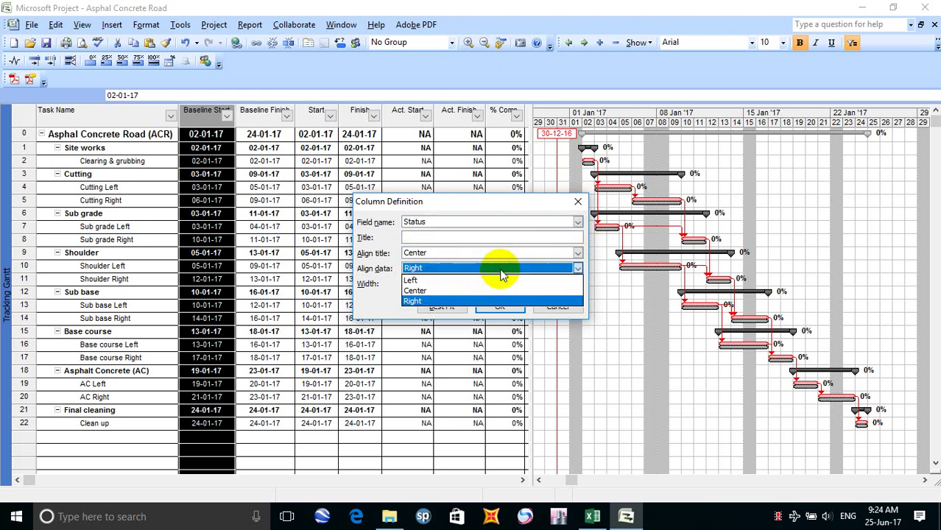
click(442, 290)
click(442, 308)
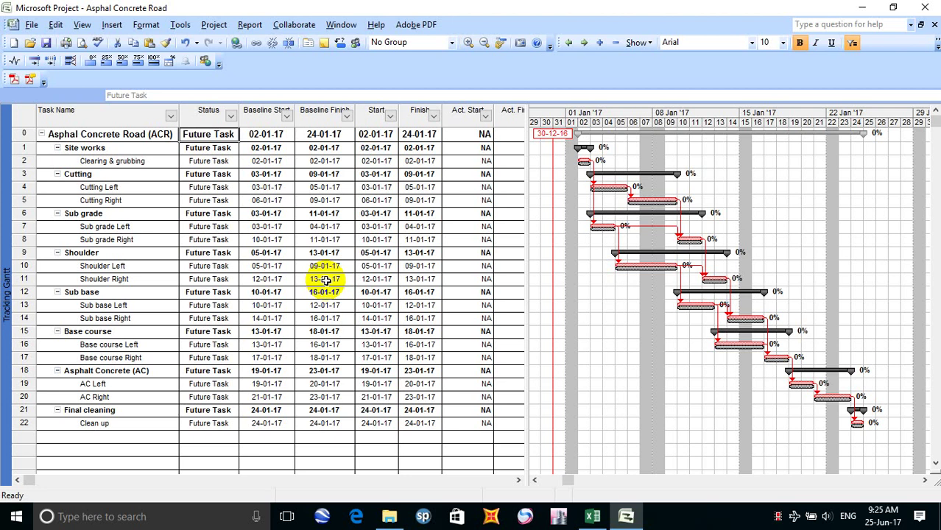
Step: Insert a Baseline Duration column before Baseline Start with centered data and best-fit width
click(253, 116)
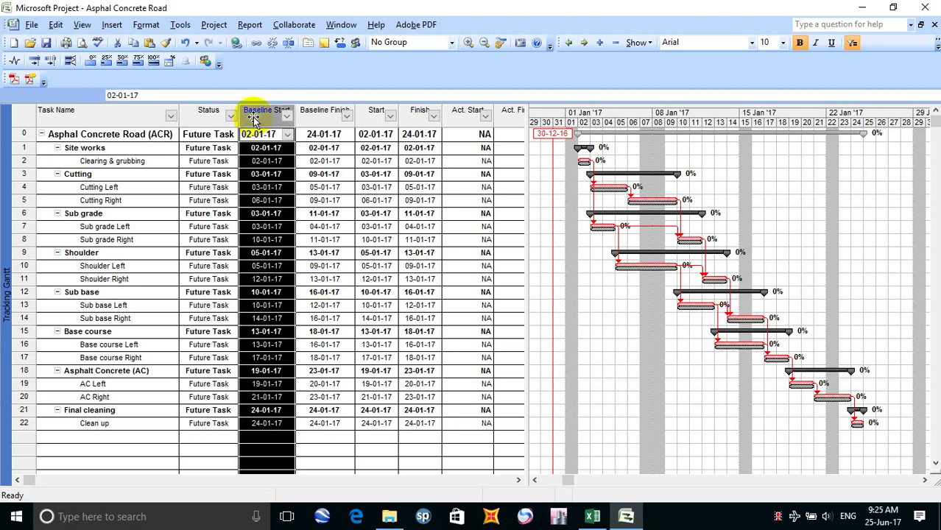
right_click(253, 117)
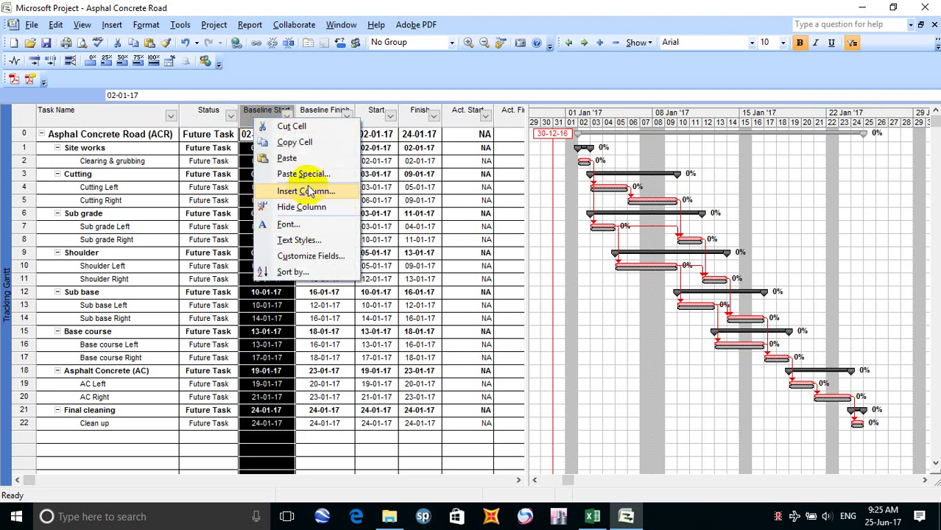
click(309, 191)
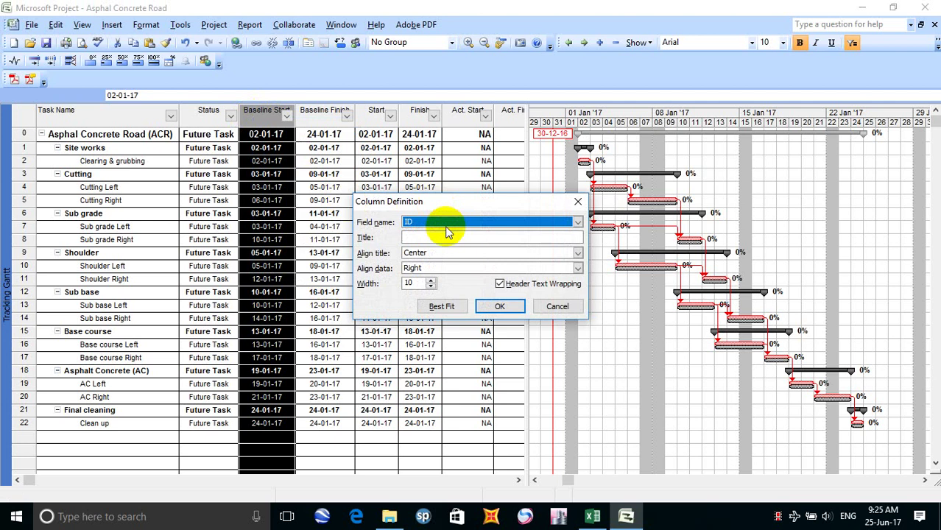
text(b)
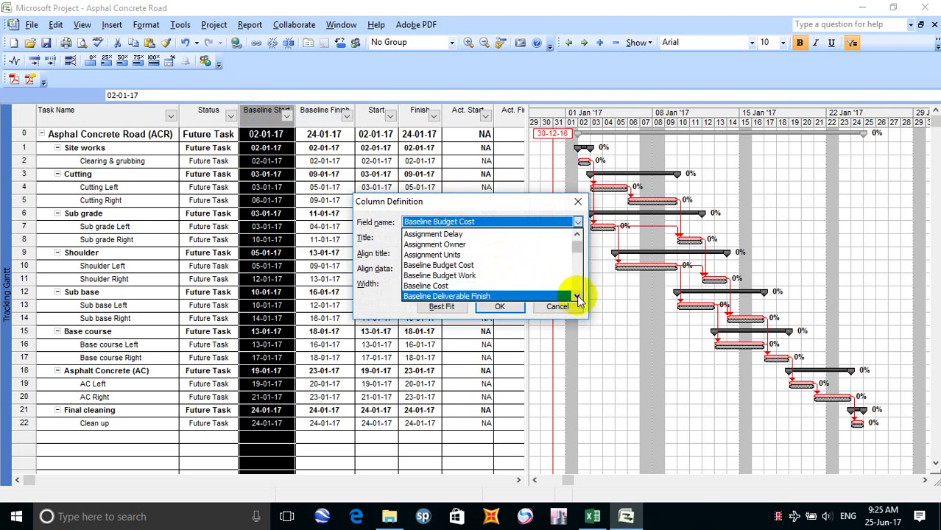
click(578, 297)
click(578, 297)
click(578, 298)
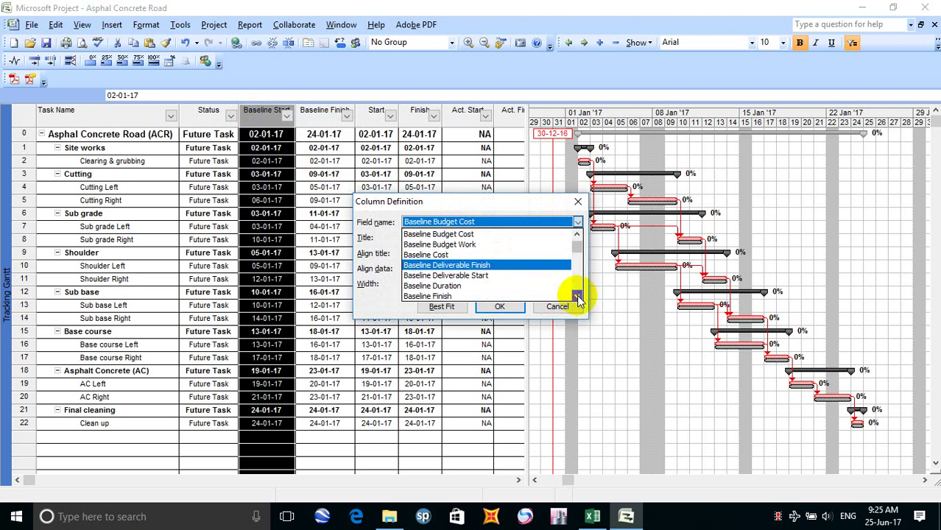
click(504, 286)
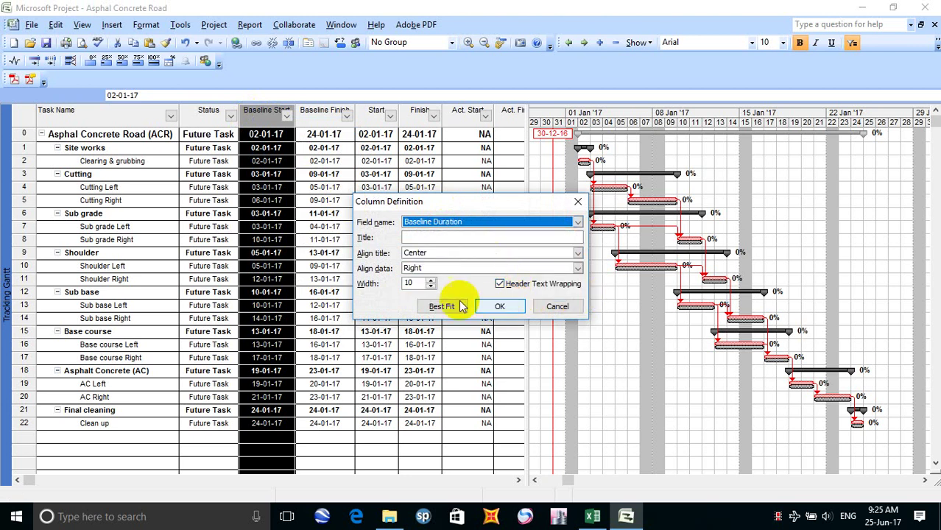
click(447, 266)
click(448, 294)
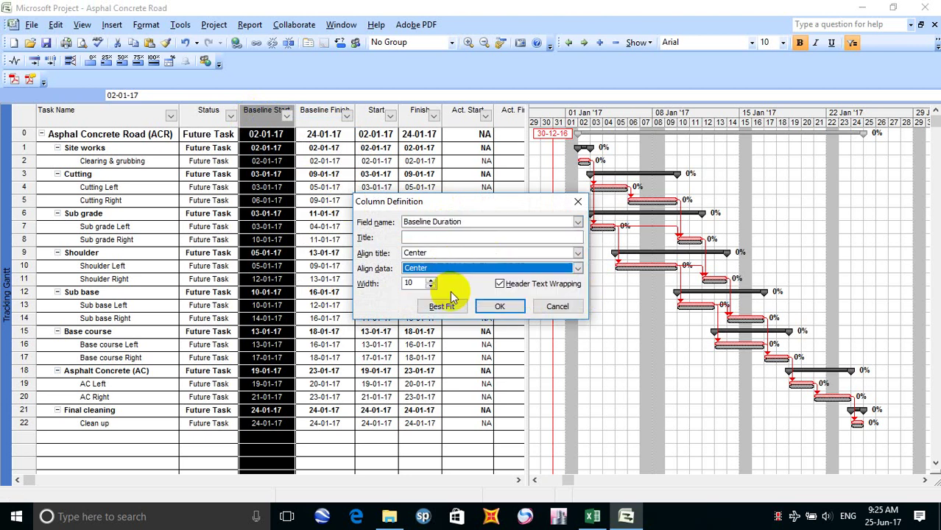
click(444, 307)
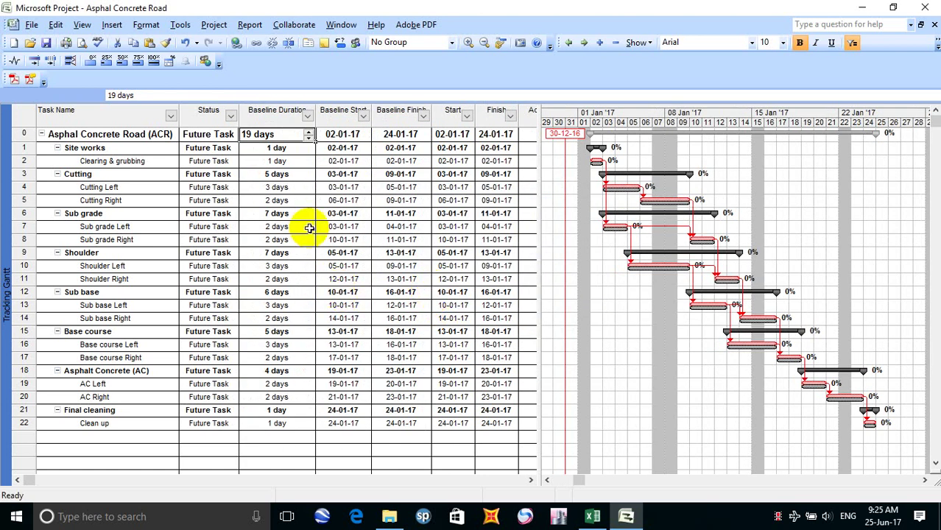
Step: Insert a Duration column before Baseline Start with centered data and best-fit width
click(348, 115)
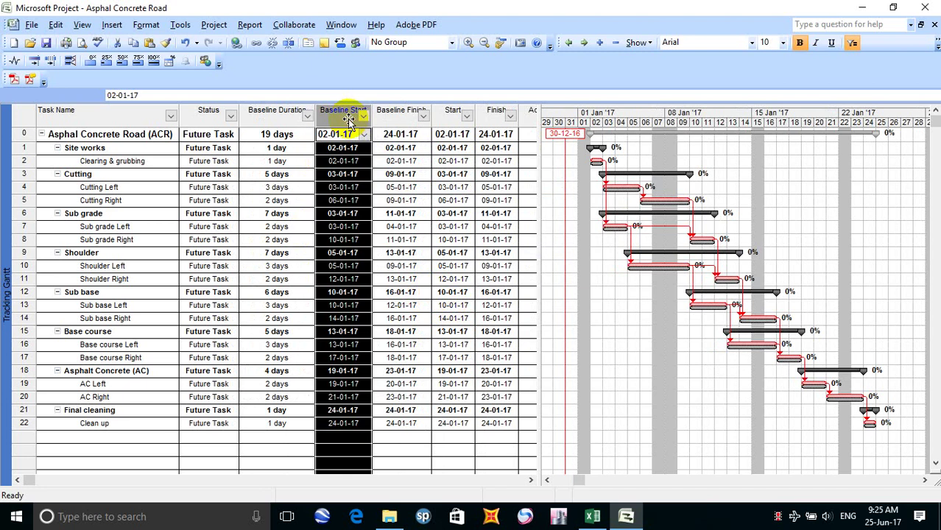
click(593, 516)
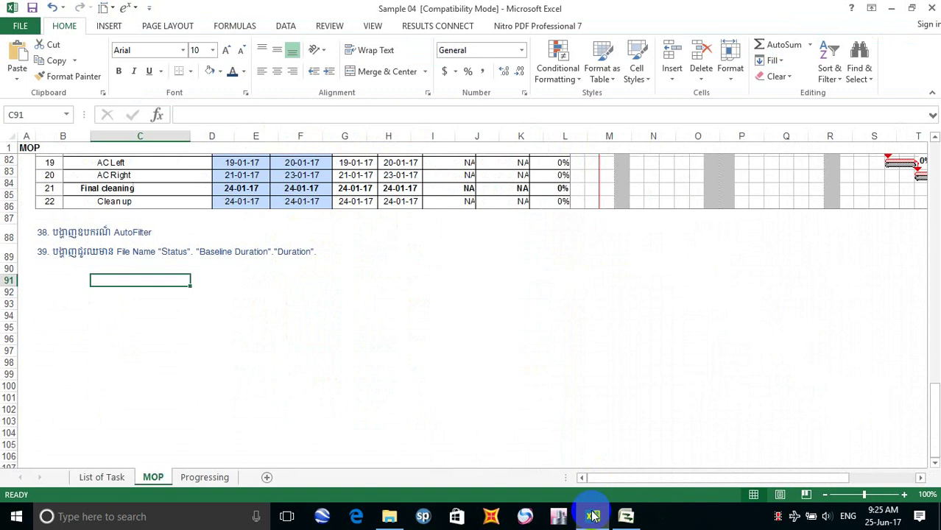
click(626, 516)
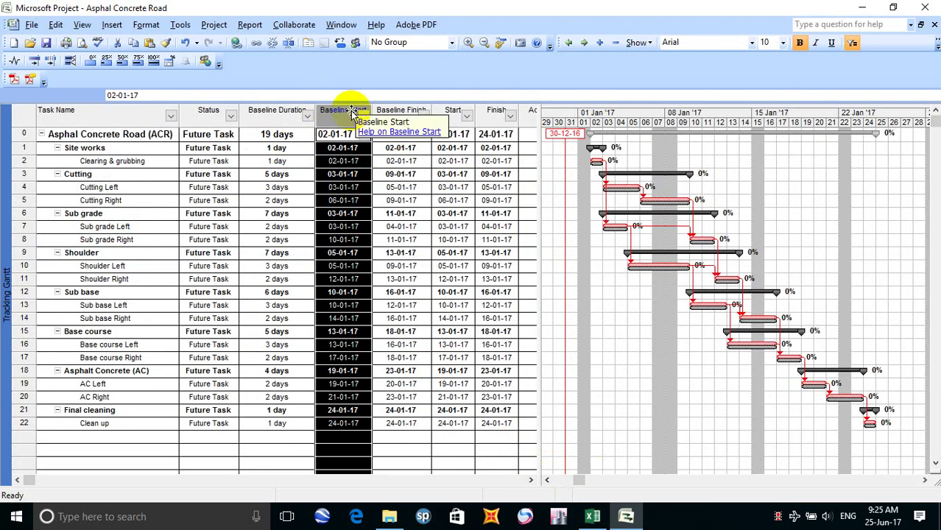
right_click(352, 111)
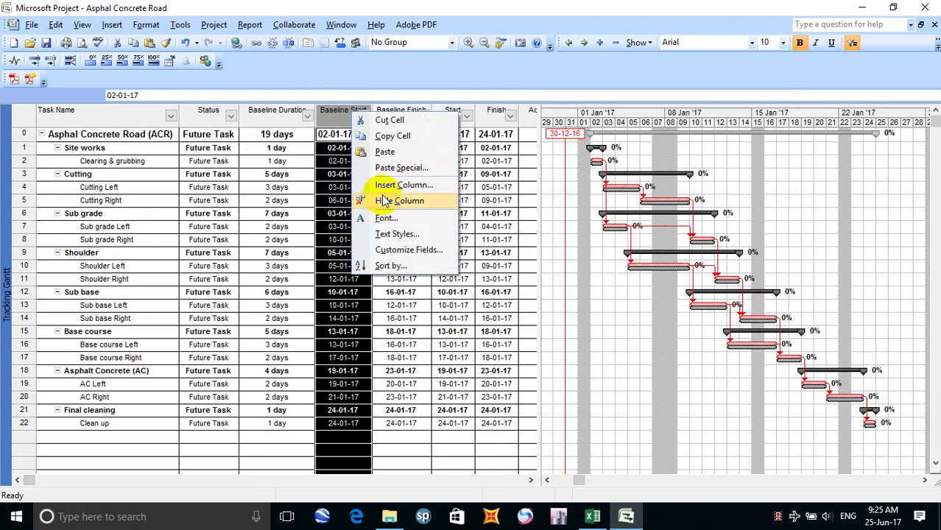
click(410, 184)
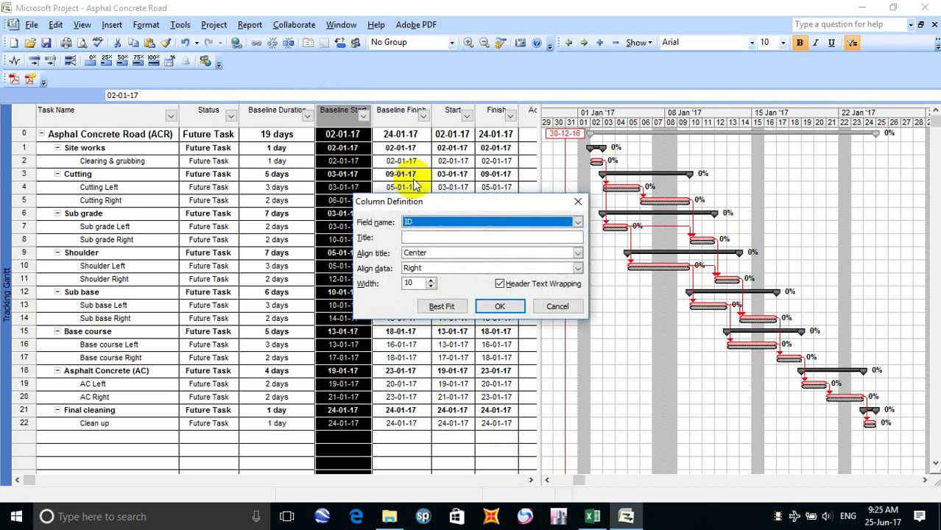
click(432, 223)
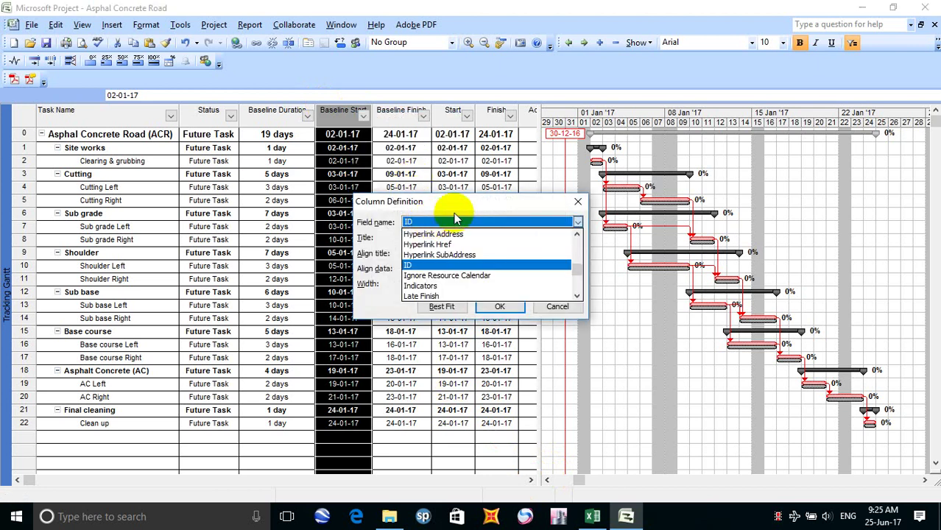
text(du)
key(Return)
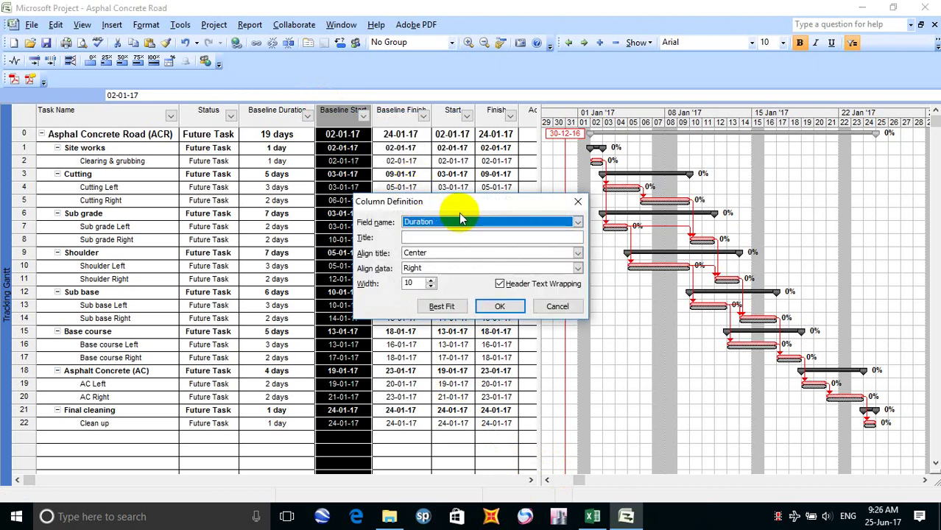
click(495, 269)
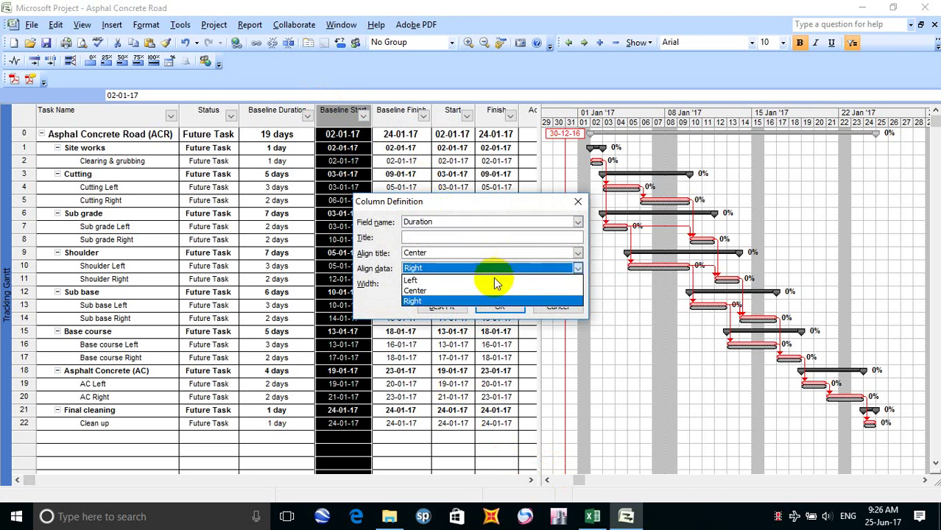
click(484, 291)
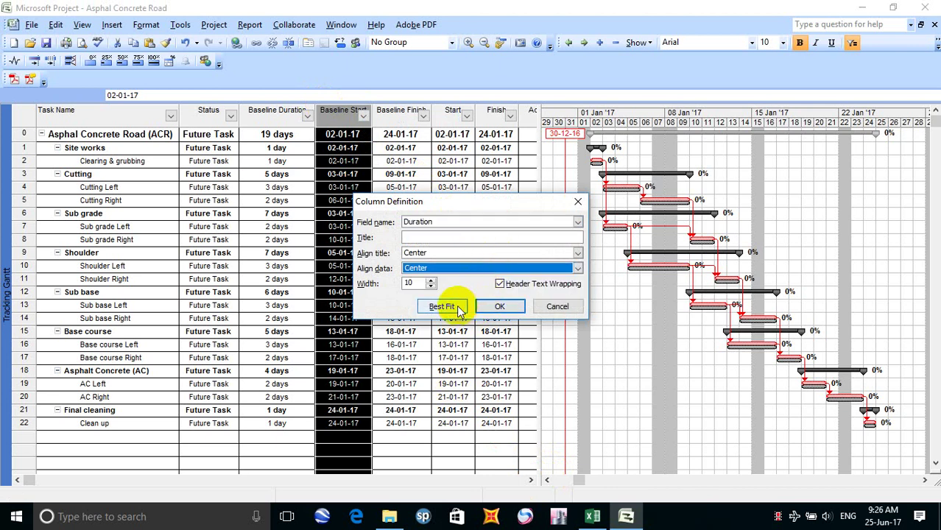
click(444, 306)
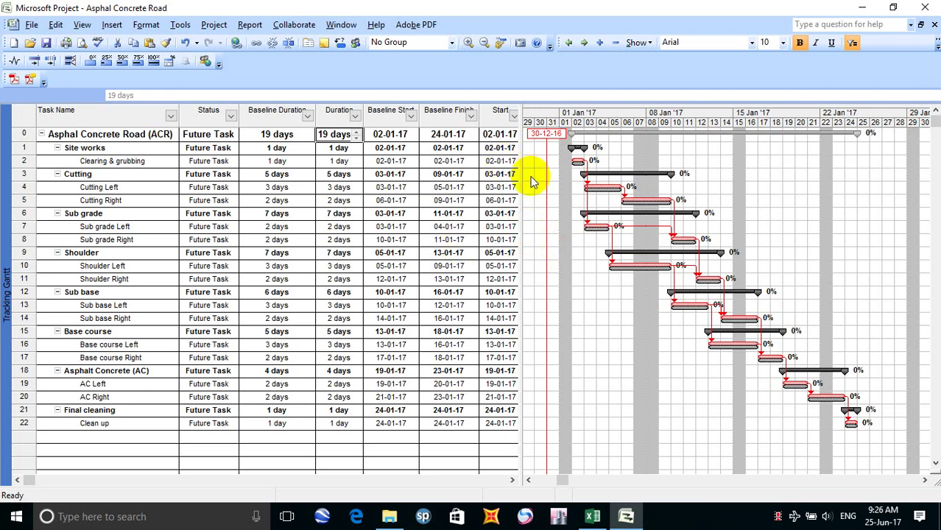
Step: Widen the task table through the Rem. Dur. column and move the Act. Dur. column between Duration and Baseline Start
drag(520, 170, 747, 175)
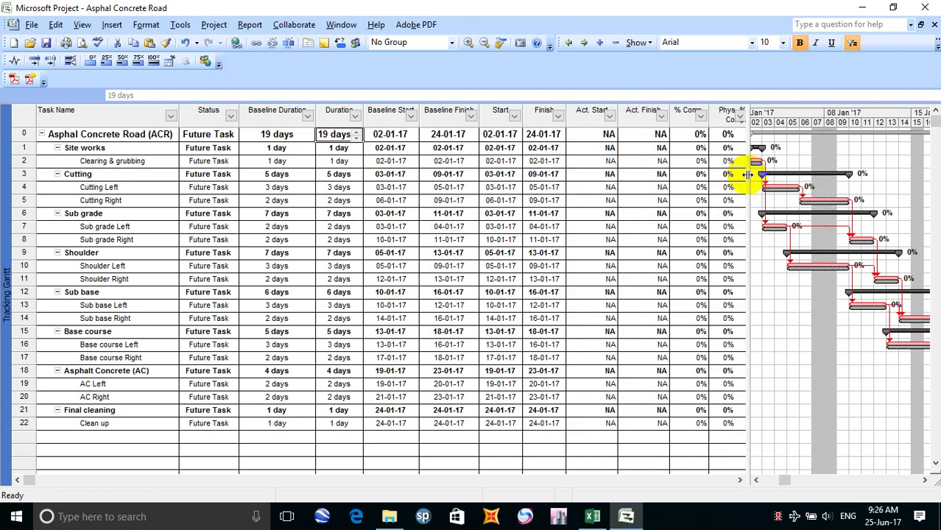
drag(748, 175, 835, 151)
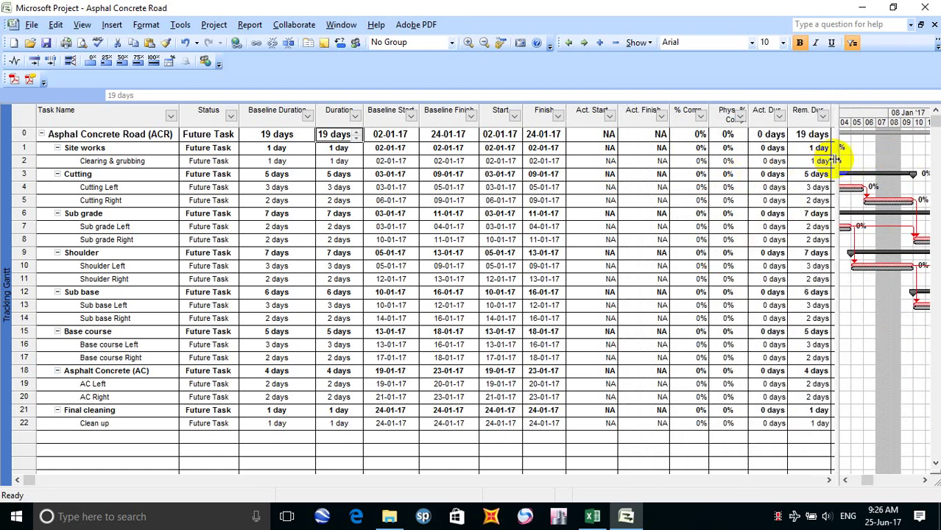
click(755, 114)
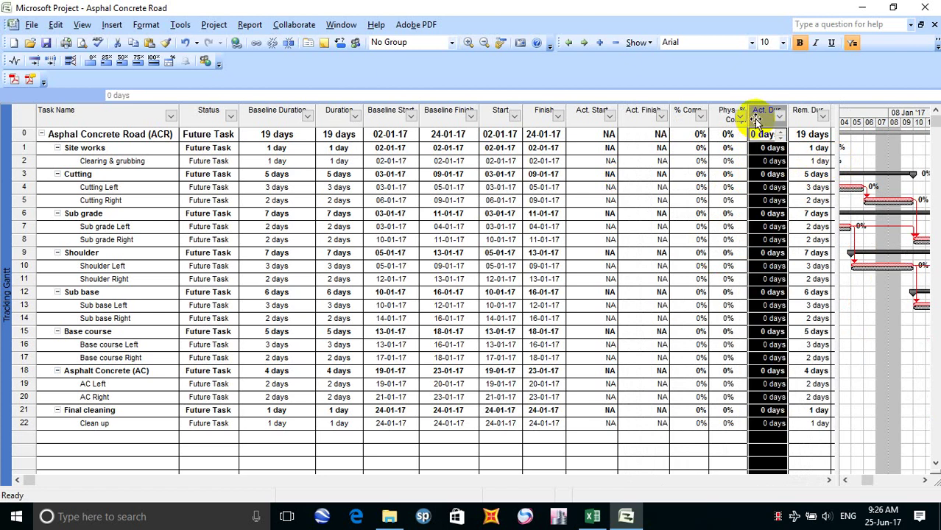
drag(754, 114, 357, 130)
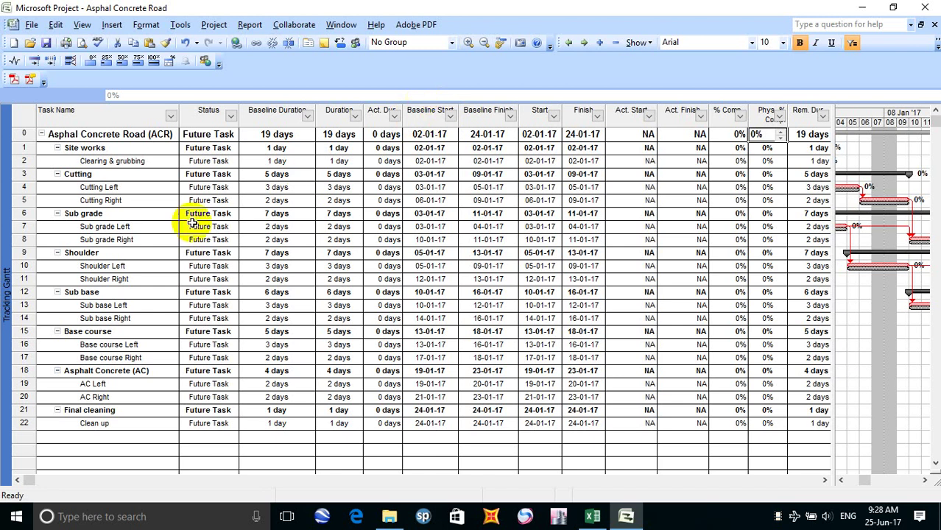
Step: Switch to Excel, copy the checklist item 39 line into B90, and renumber the copy as 40
click(592, 517)
click(46, 269)
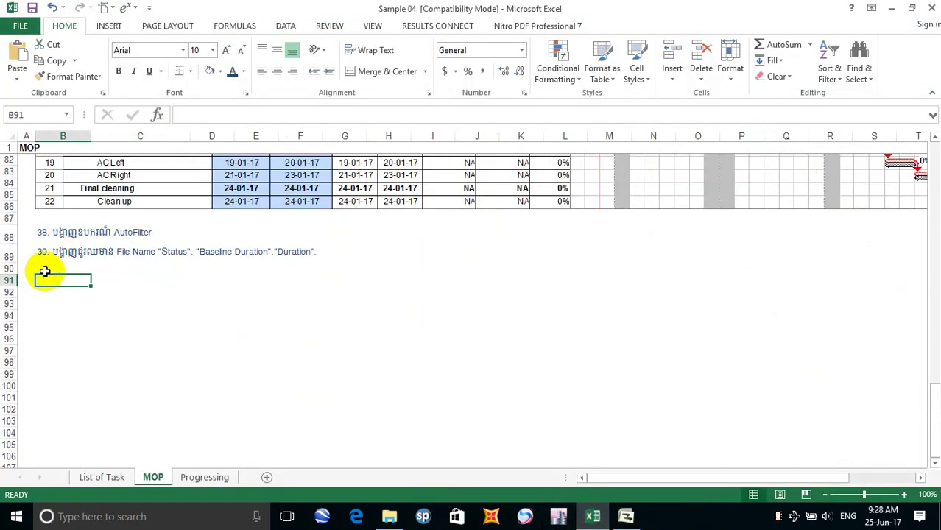
text(39. បង្ហាញជួរឈរមាន File Name "Status". "Baseline Duration"."Duration".)
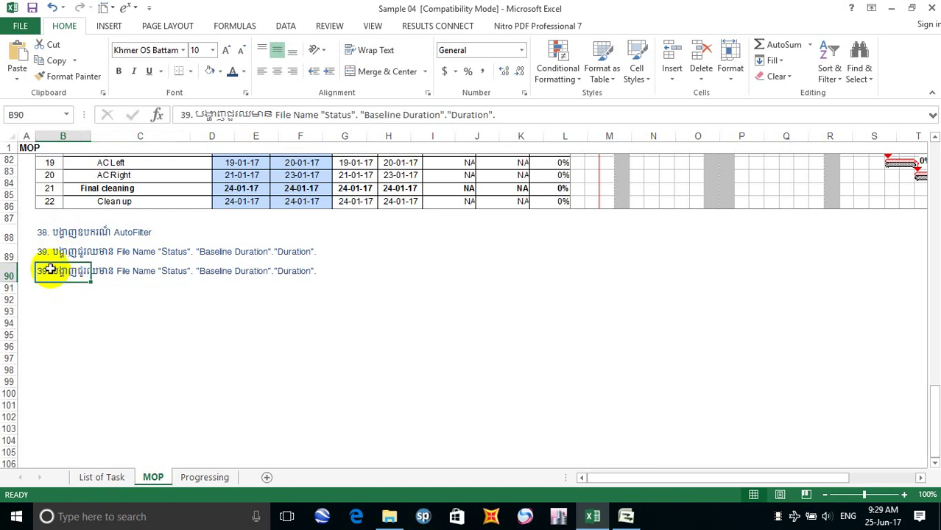
double_click(43, 276)
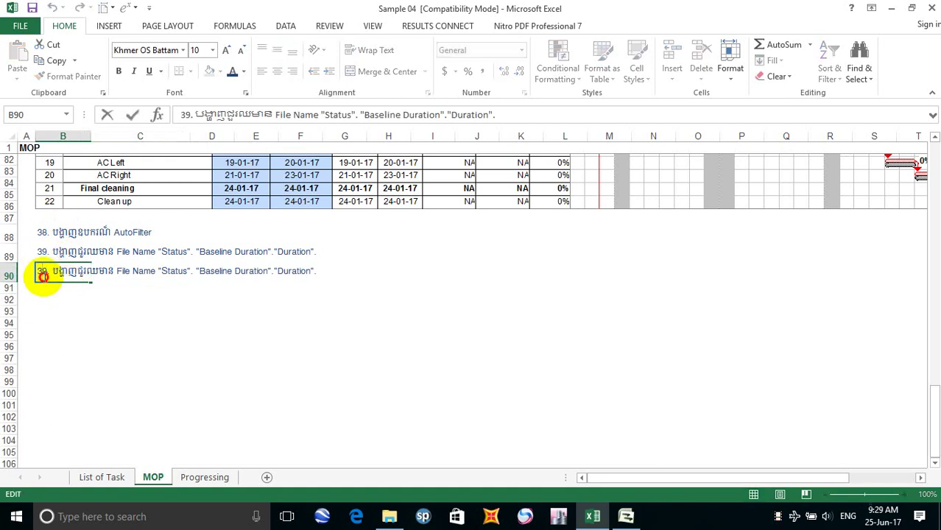
key(BackSpace)
key(BackSpace)
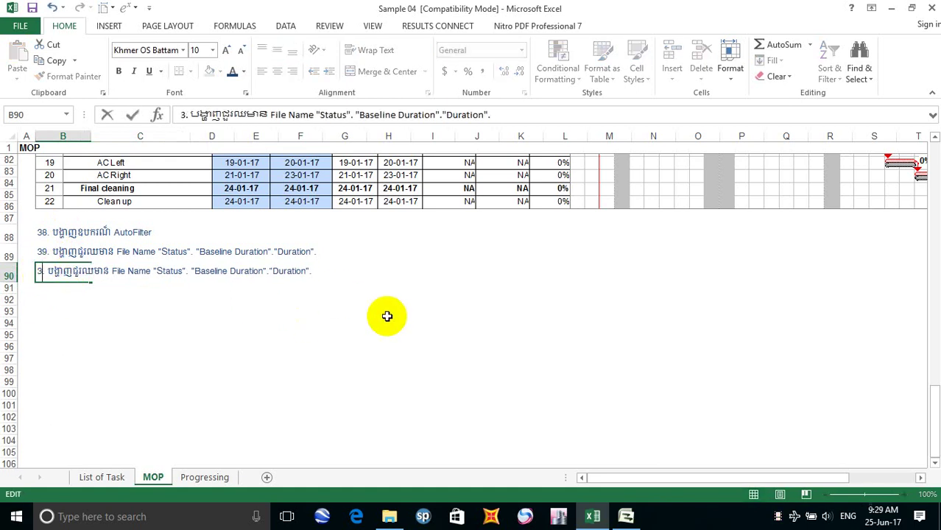
text(40)
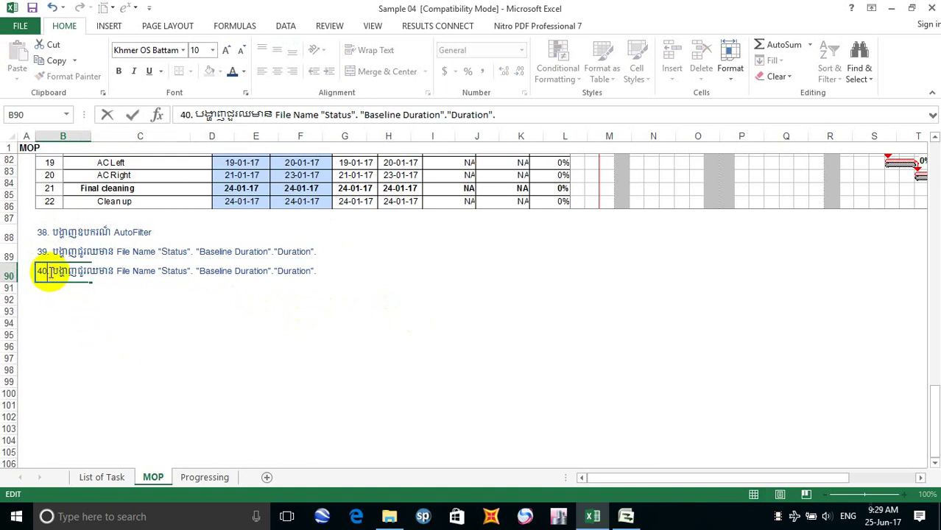
Step: Replace the copied text after "40." in B90 with the Khmer wording "តាមដានត្រួតពិនិត្យ វាយតម្ល"
drag(52, 271, 470, 296)
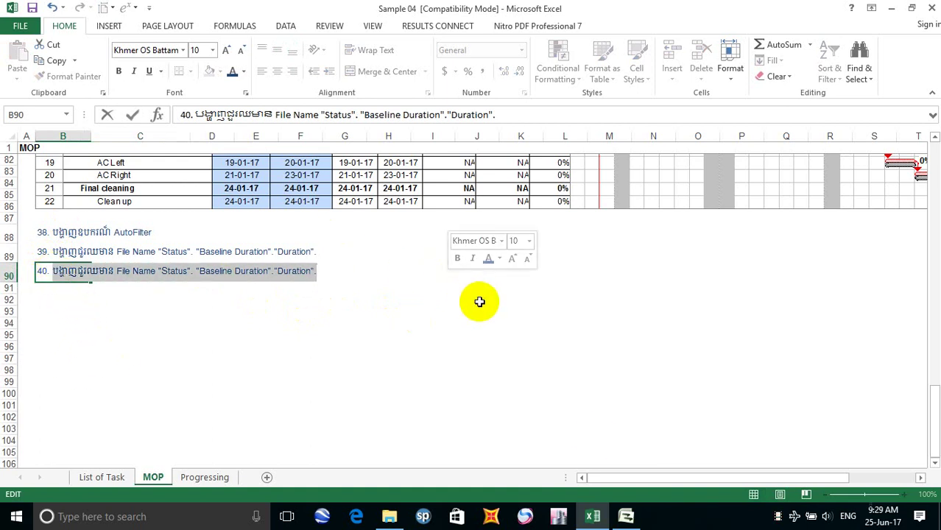
key(BackSpace)
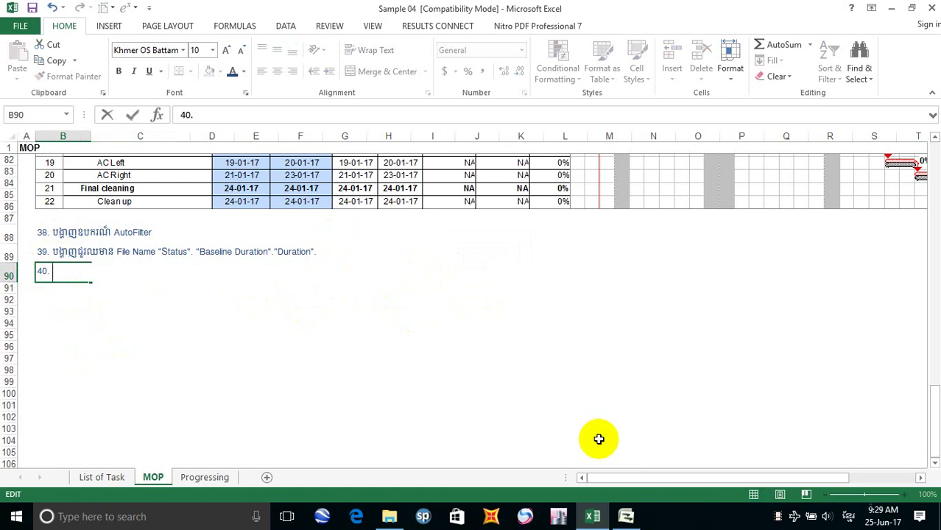
text(តាមដាន)
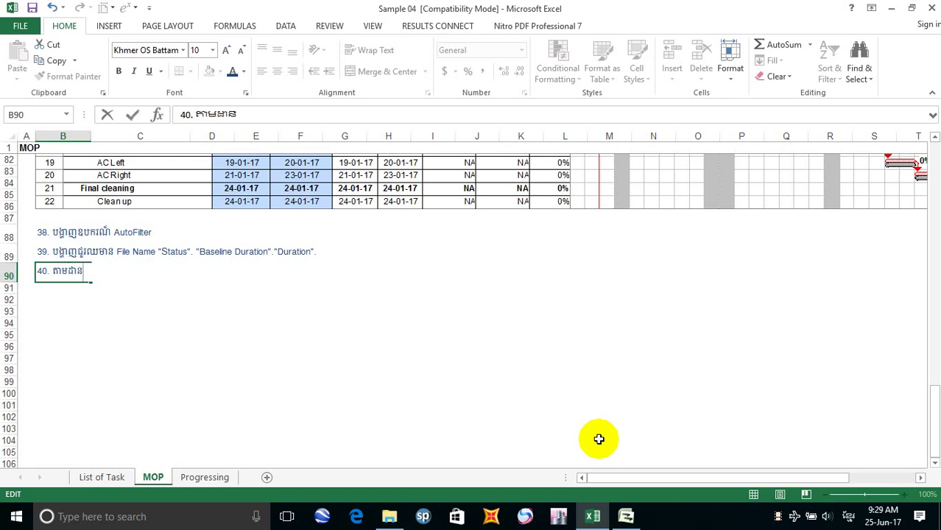
text(គ្រ)
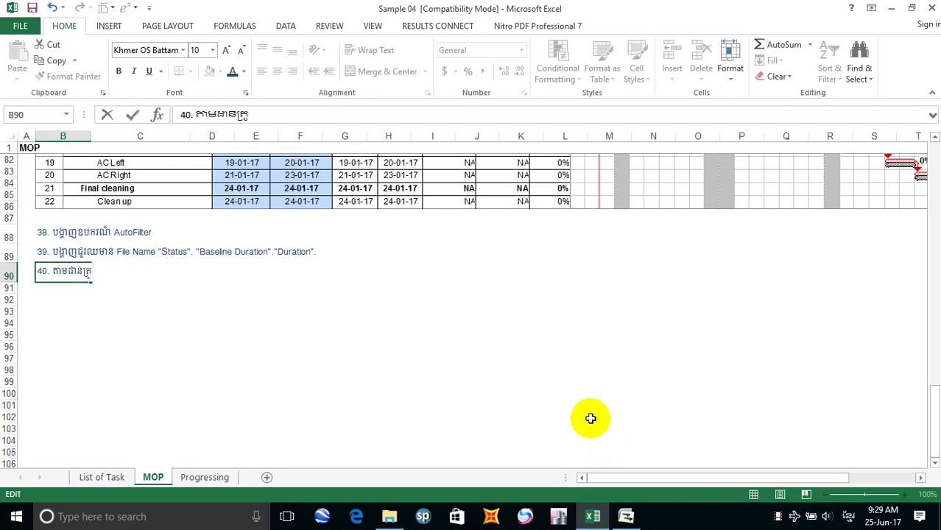
text(ោ)
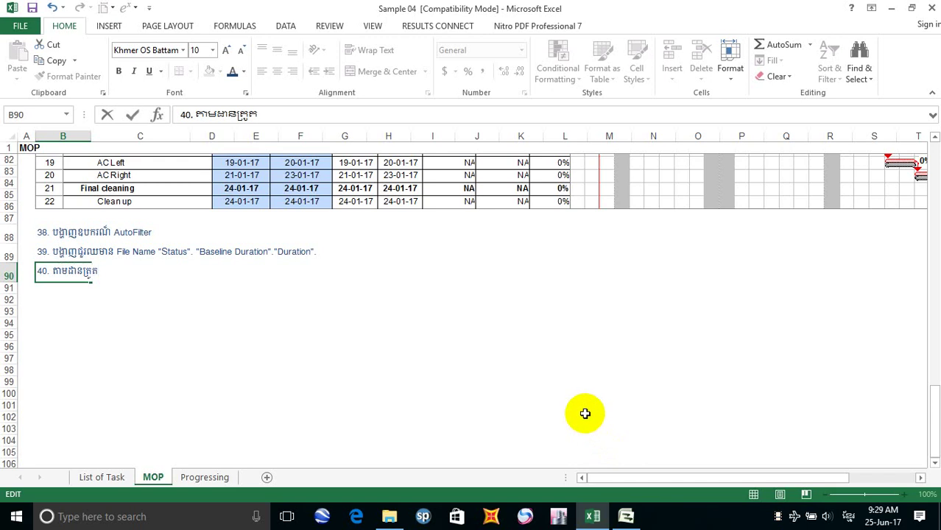
text(ពិន)
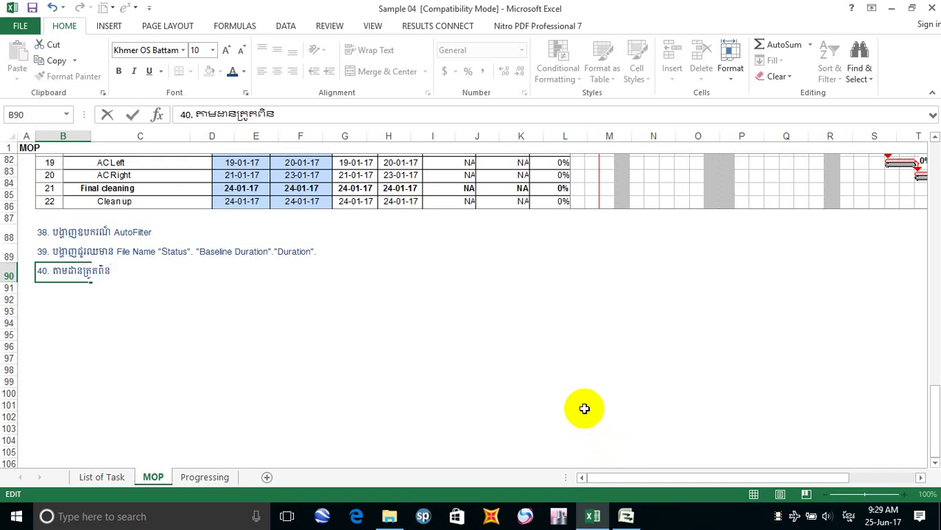
text(ិត្រ)
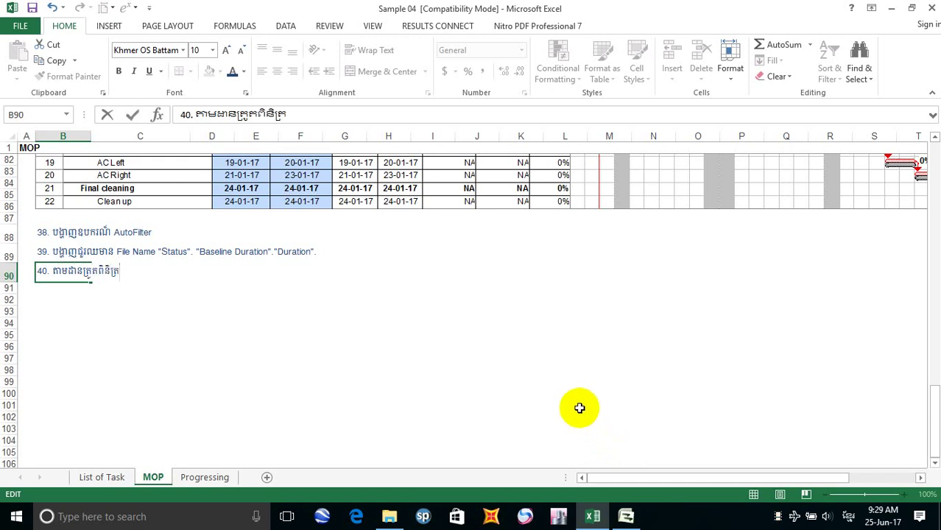
key(BackSpace)
key(BackSpace)
key(BackSpace)
text(ត្យ)
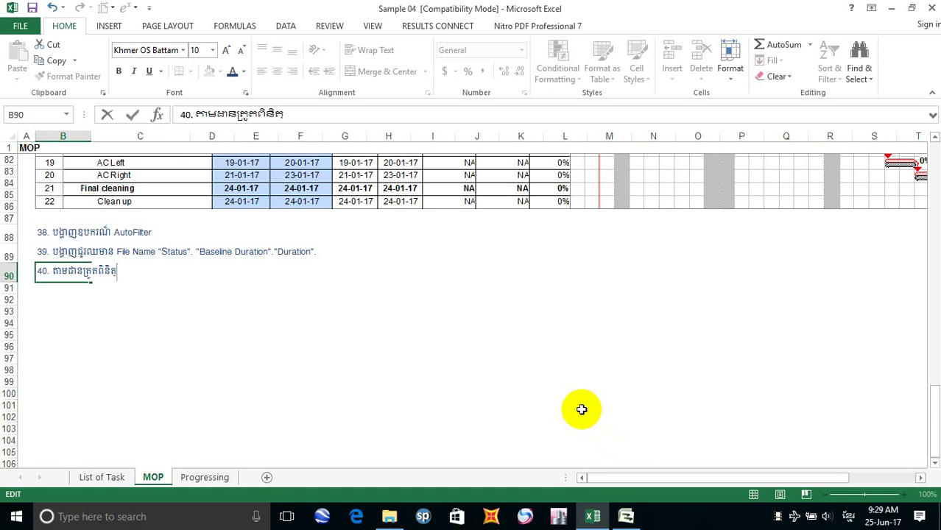
key(BackSpace)
key(BackSpace)
key(BackSpace)
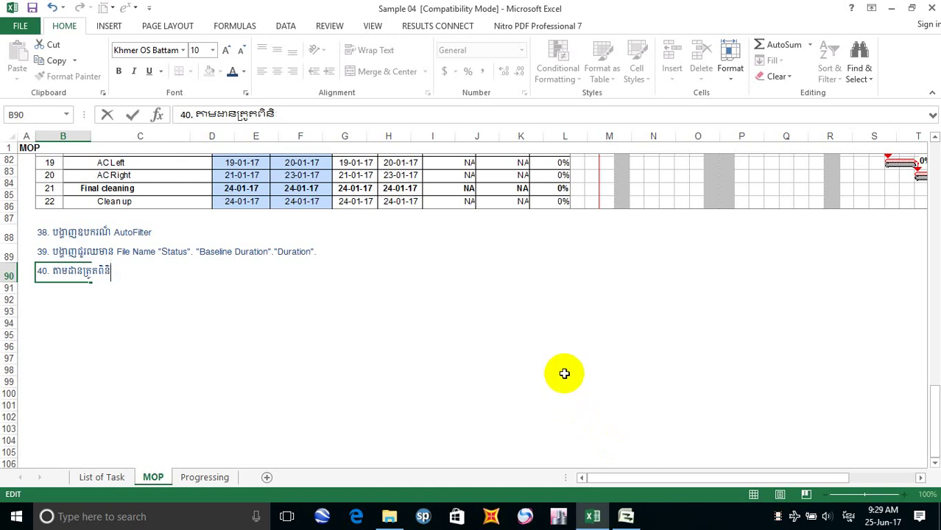
text(ត្យ វាយតម្ល)
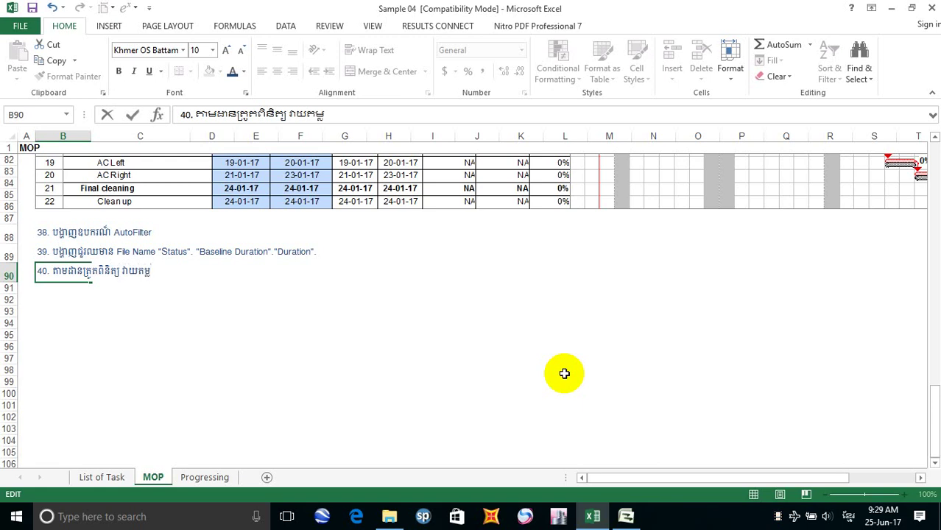
Step: Finish item 40 in B90 by completing "វាយតម្លៃ" and adding "កែតម្រូវ តាមជាក់ស្តែង"
text(ៃ)
text( ក)
text(េ)
key(BackSpace)
text(ែតម្រ)
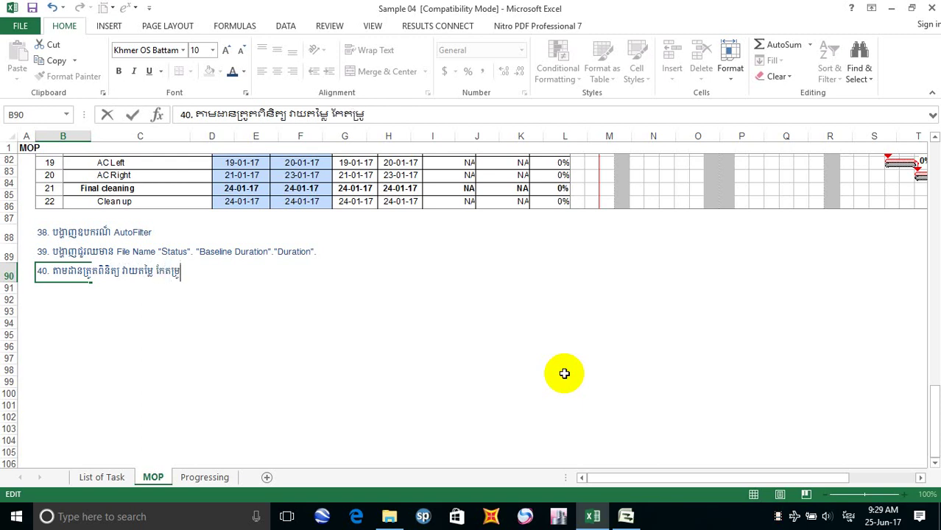
text(ូវ តាម)
text(ជា)
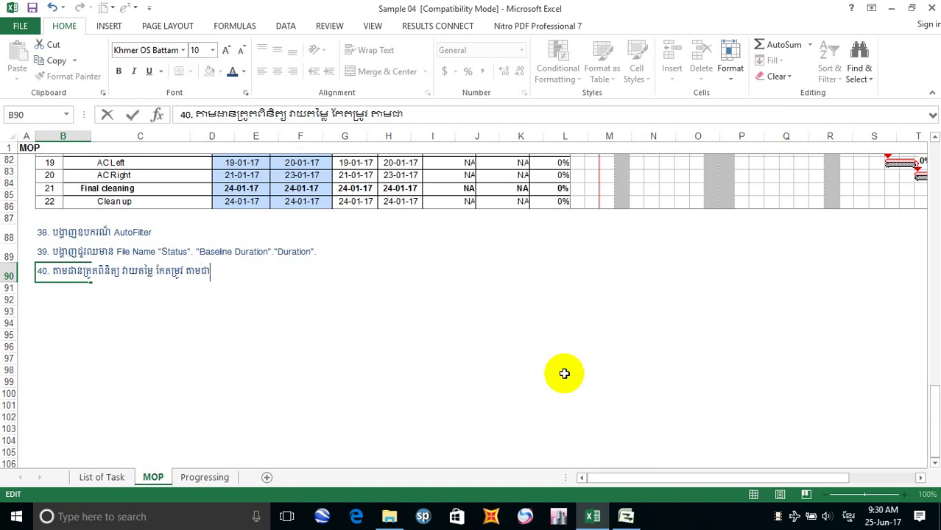
text(ក់ស្តែង)
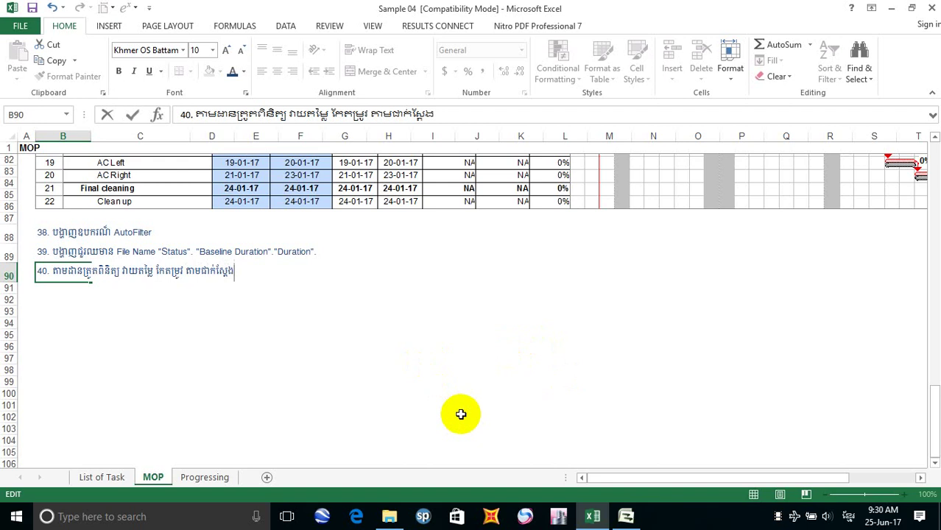
click(105, 289)
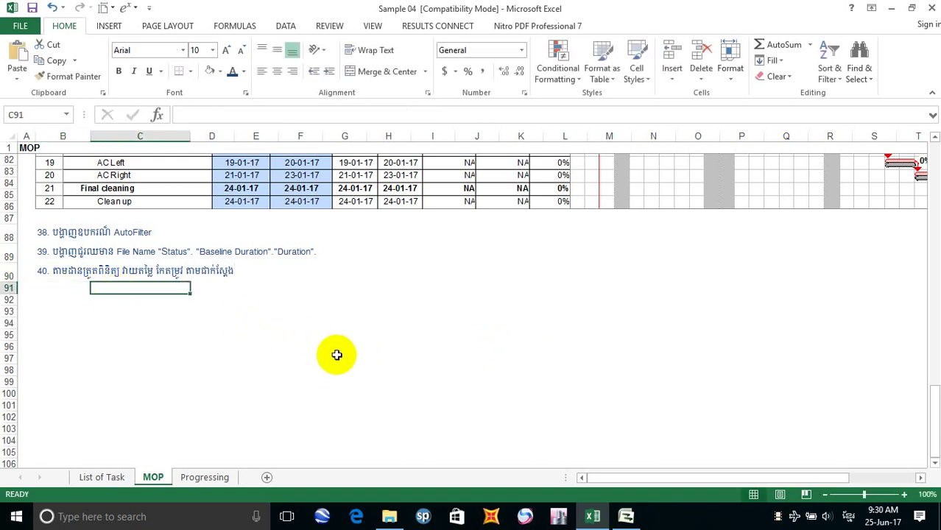
Step: Enter the first sub-item of item 40 in C91 as "1. ដាក់ Status Date: 02-01-17"
text(1)
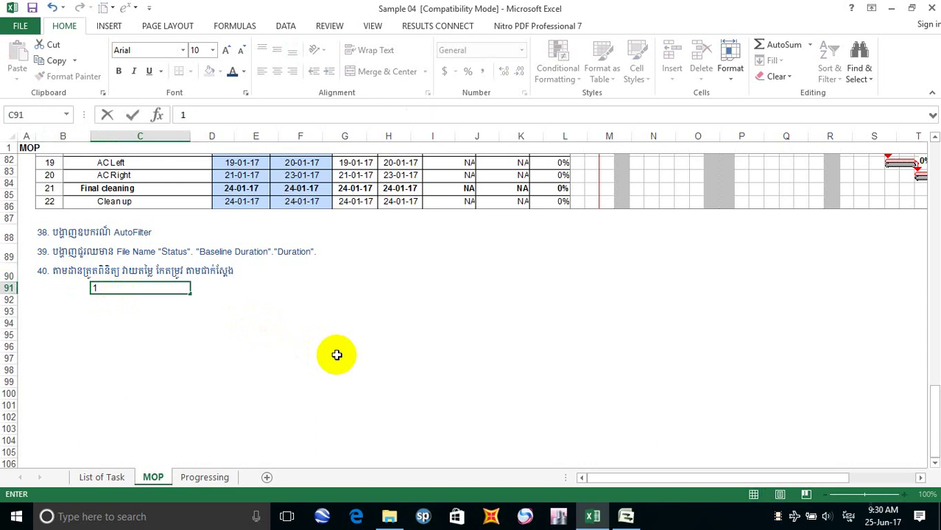
key(alt+shift)
key(alt+shift)
text(. ឆាក)
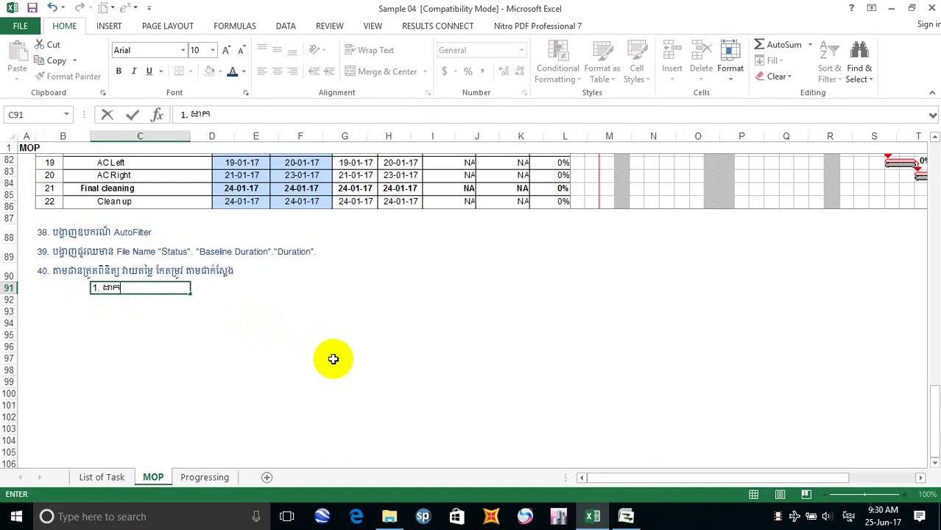
text(់)
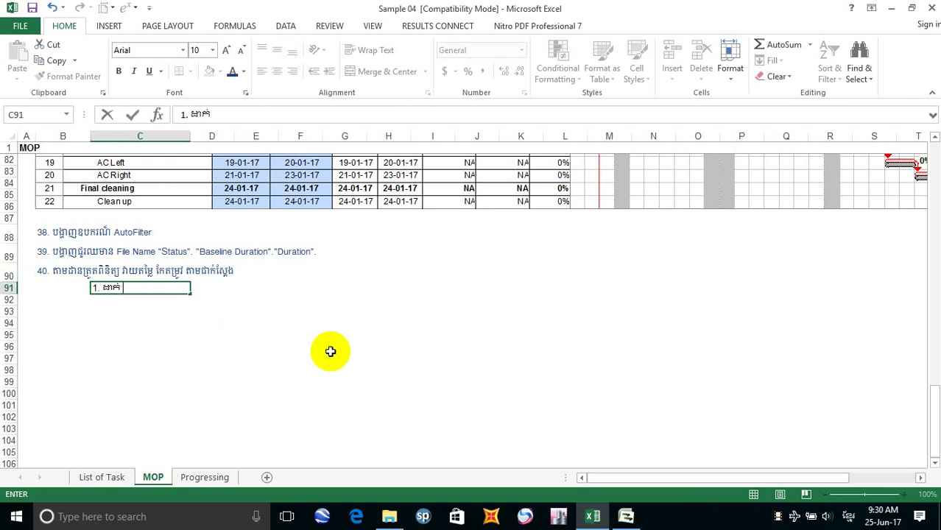
key(alt+shift)
text(S)
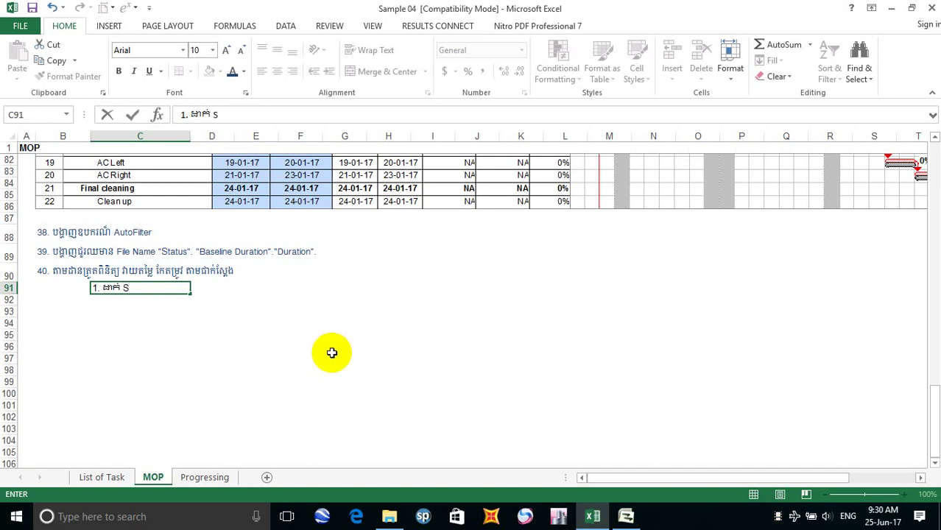
text(tatu)
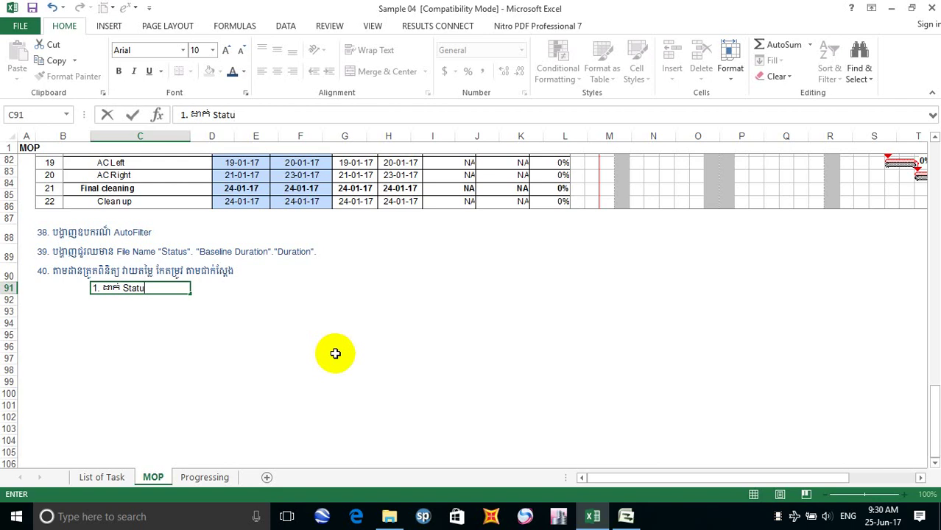
text(s )
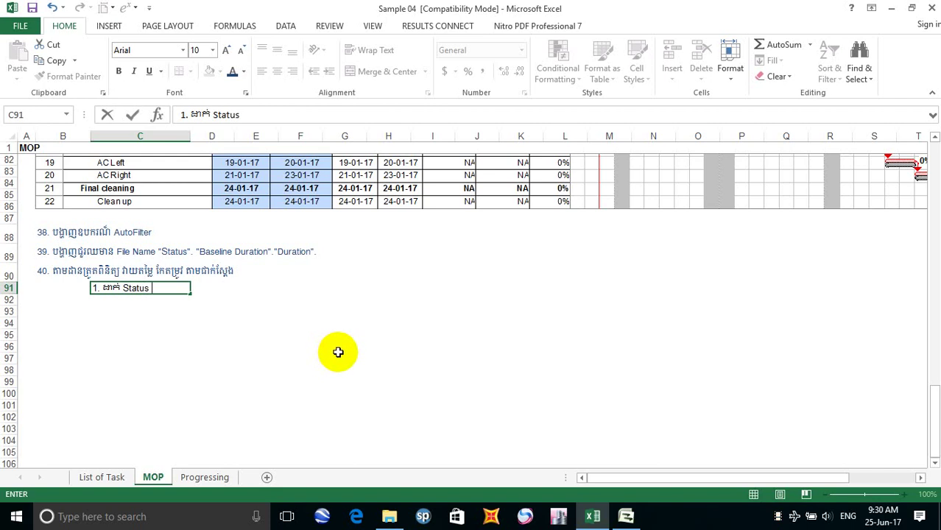
text(Date:)
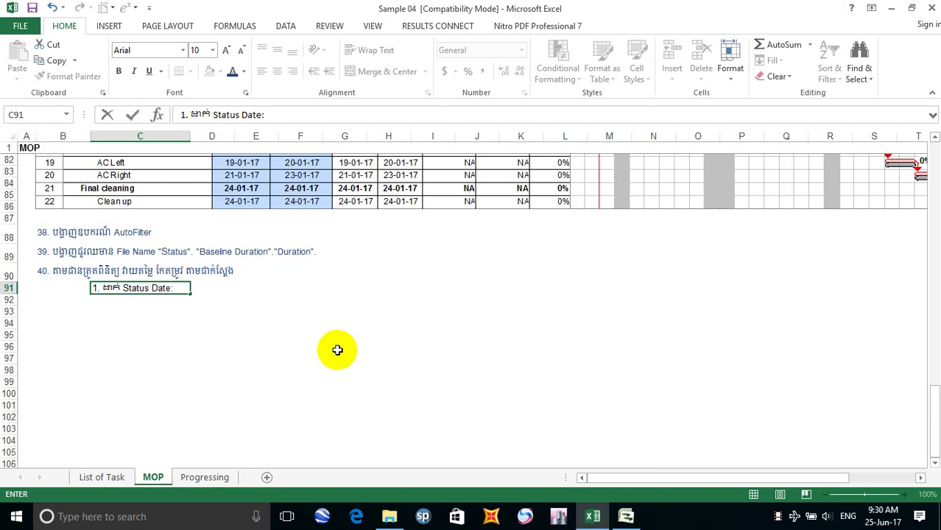
text(02)
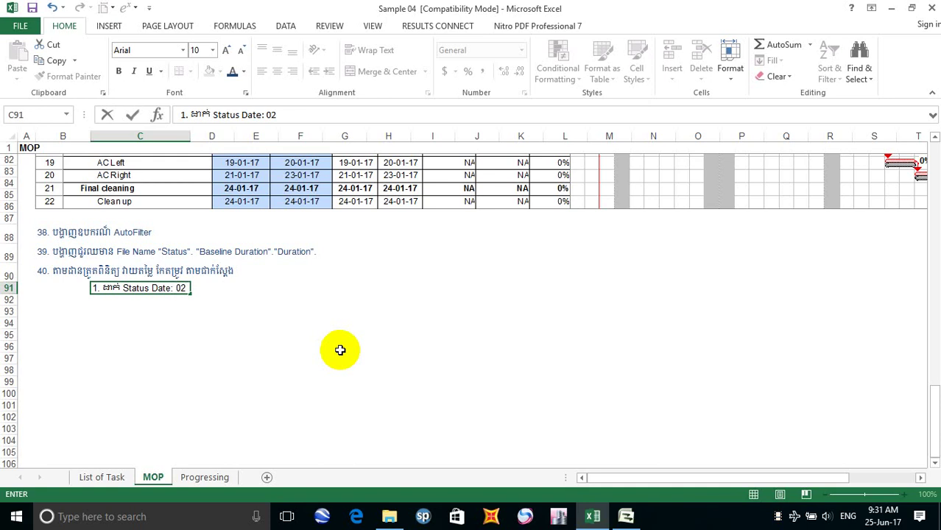
text(-01)
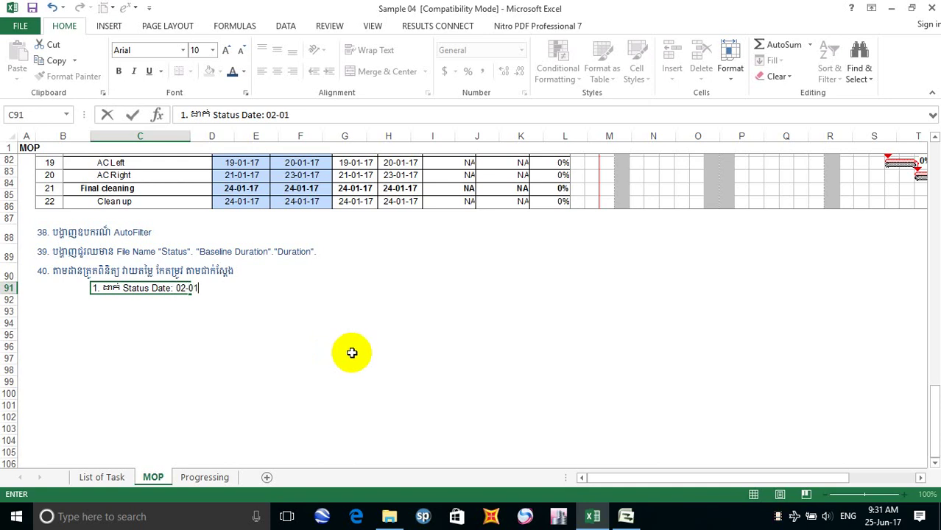
text(-17)
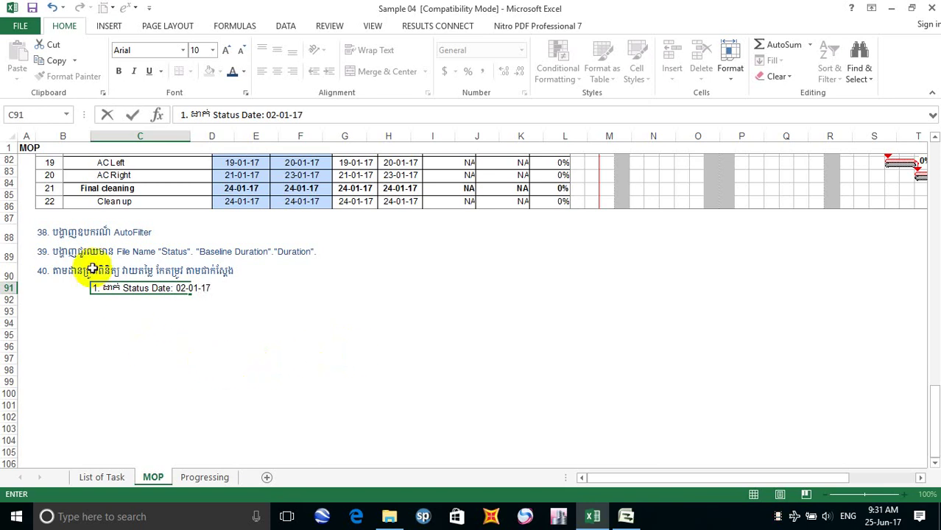
Step: Copy the first sub-item from C91 down into C92 and renumber the copy as 2
click(111, 300)
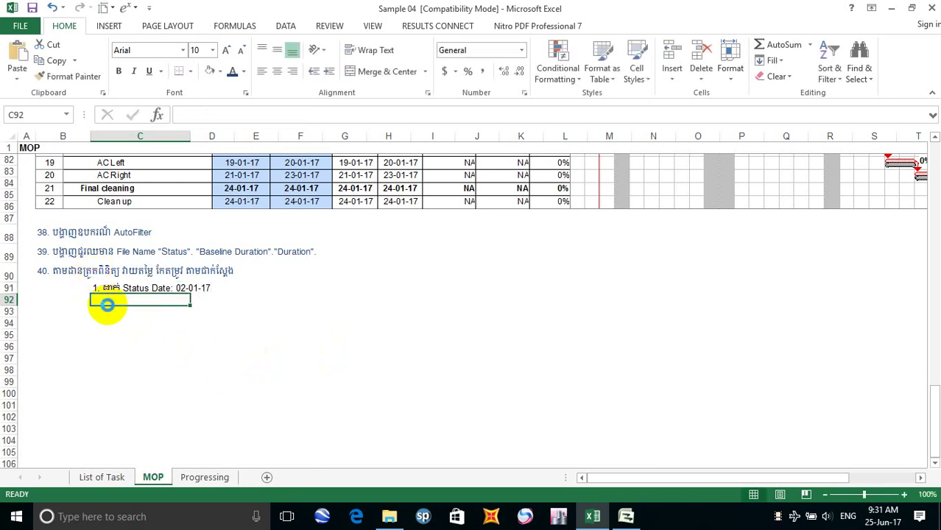
key(ctrl+d)
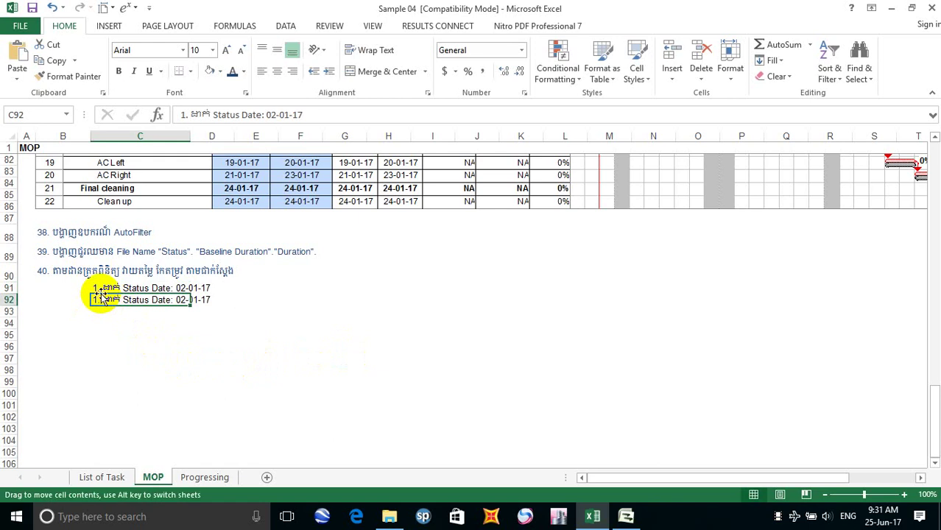
double_click(101, 298)
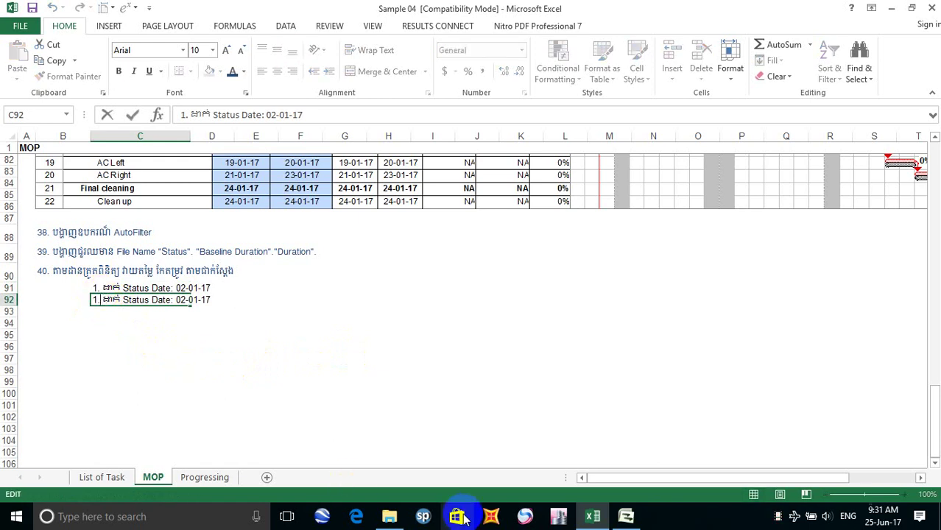
key(BackSpace)
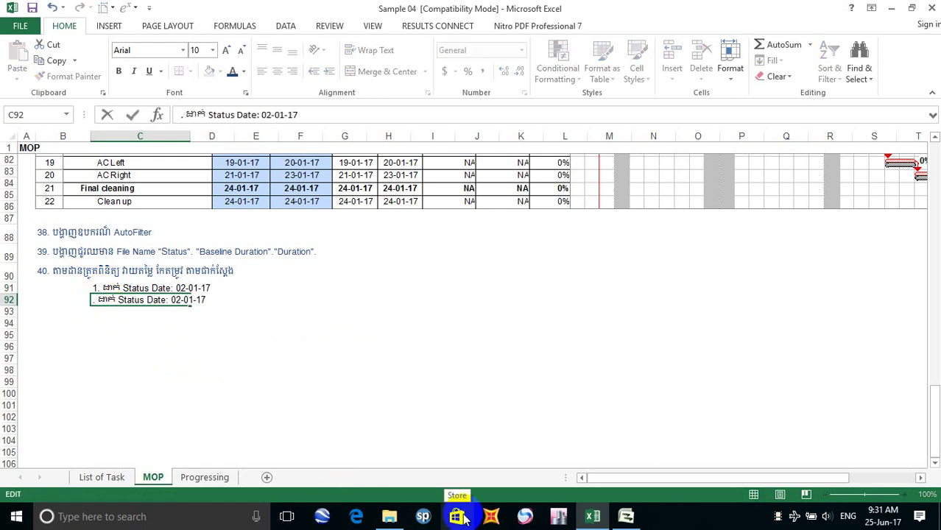
text(2)
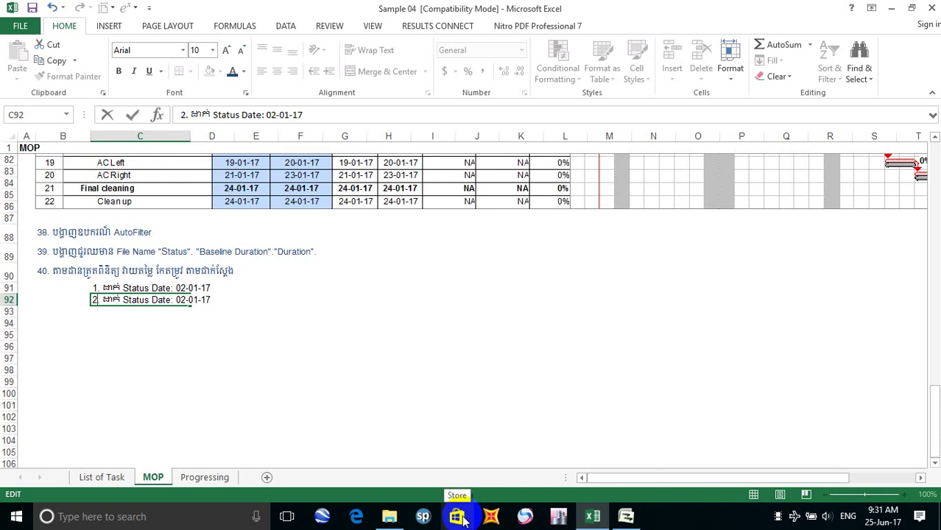
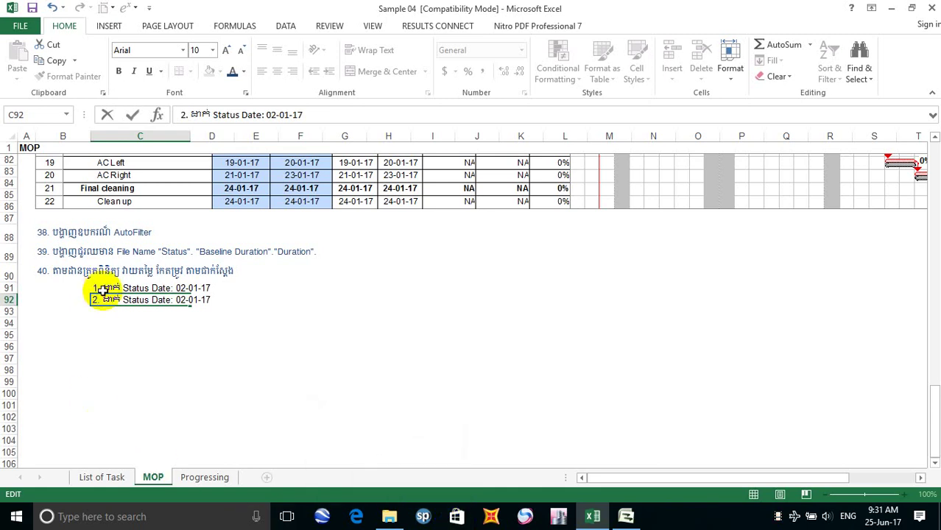
Step: Clear the copied wording after "2." in C92, keeping only the number
drag(100, 300, 91, 300)
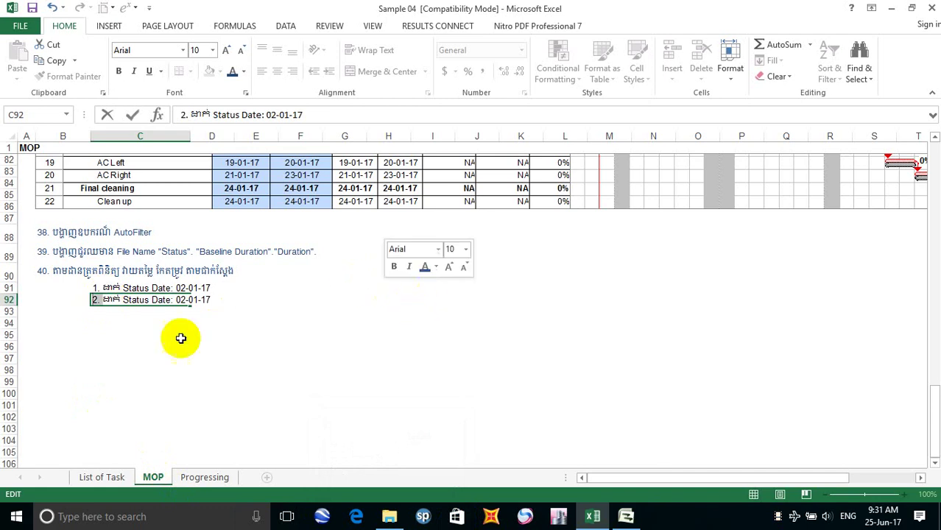
click(138, 326)
click(112, 303)
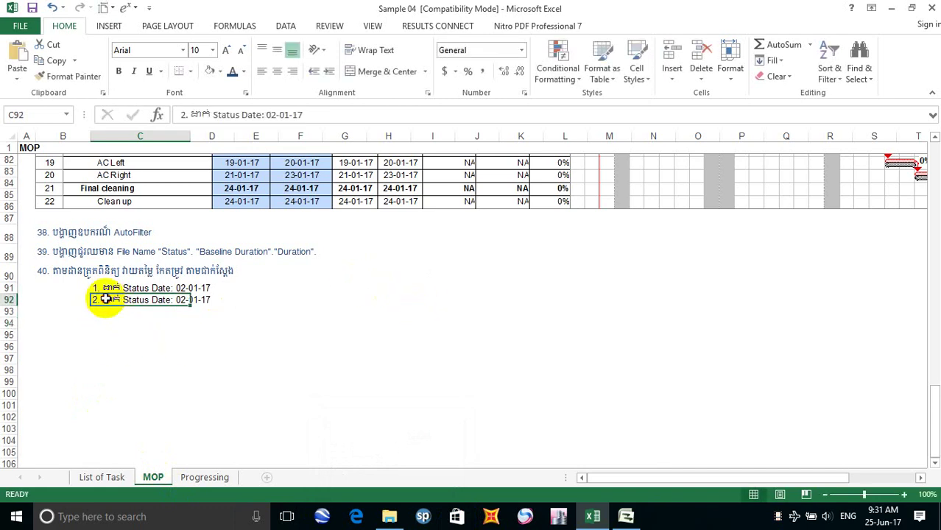
double_click(107, 302)
drag(102, 301, 209, 302)
key(BackSpace)
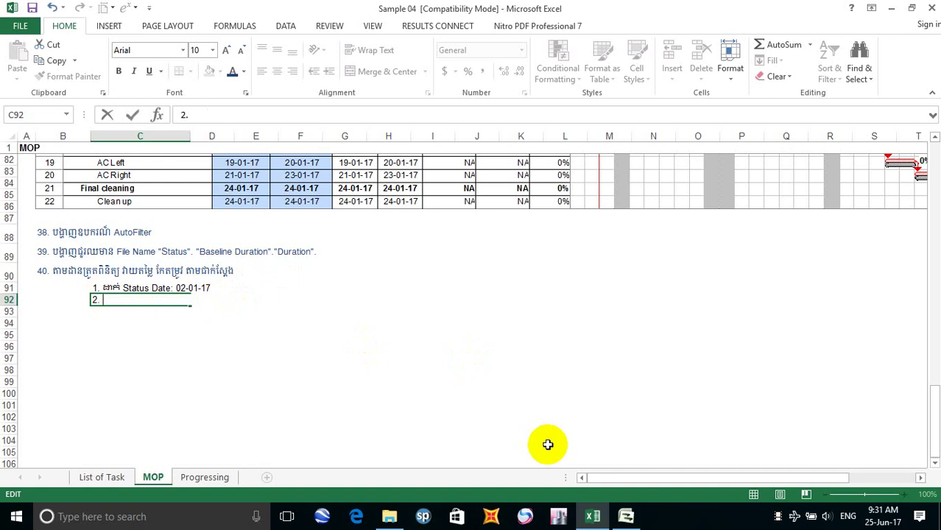
Step: Begin sub-item 2 in C92 with the Khmer wording "បង្ហាញតែកាងារ" after the number
text(k)
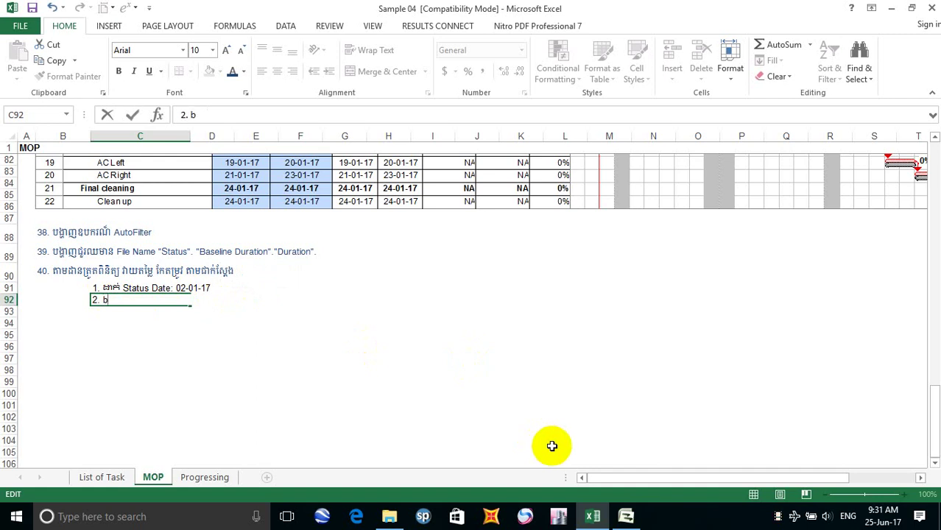
key(BackSpace)
text(ប)
text(ហាញ)
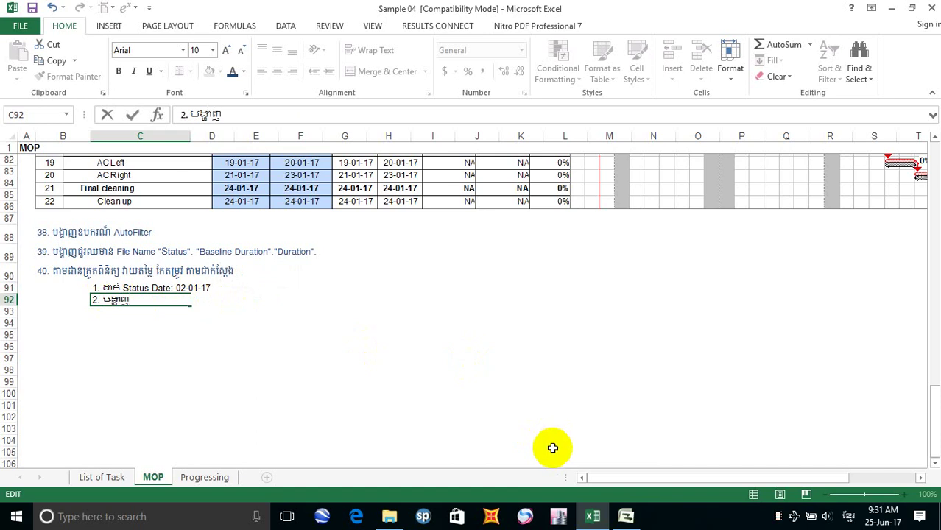
text(ទី)
key(BackSpace)
key(BackSpace)
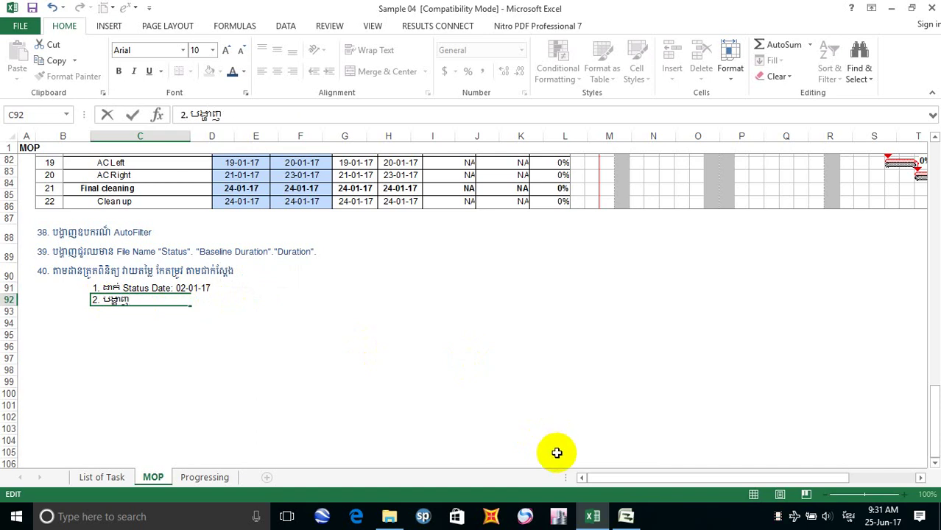
text(តែកា)
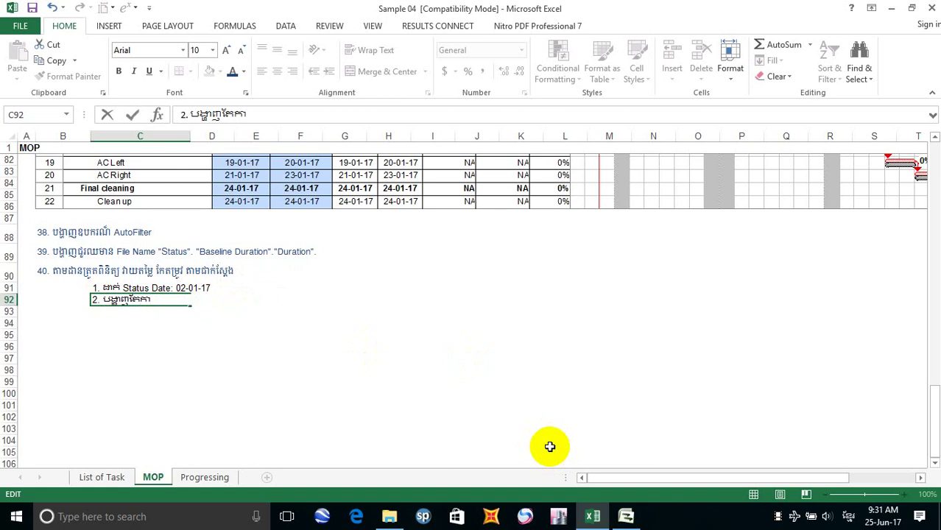
text(ងា)
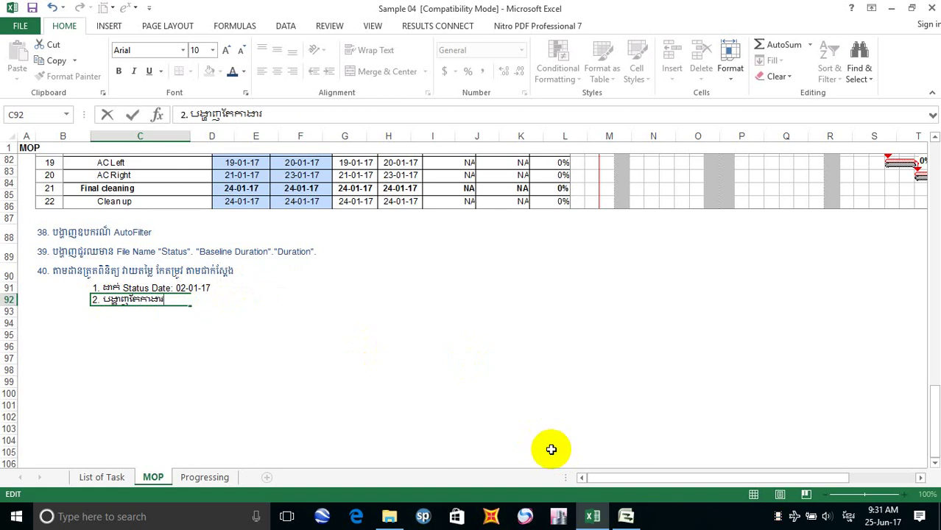
Step: Finish sub-item 2 in C92 by adding "ដែលបង្គាប់ឲ្យធ្វើ 02-01-17" and commit the entry
text(រដែលបង្ហា)
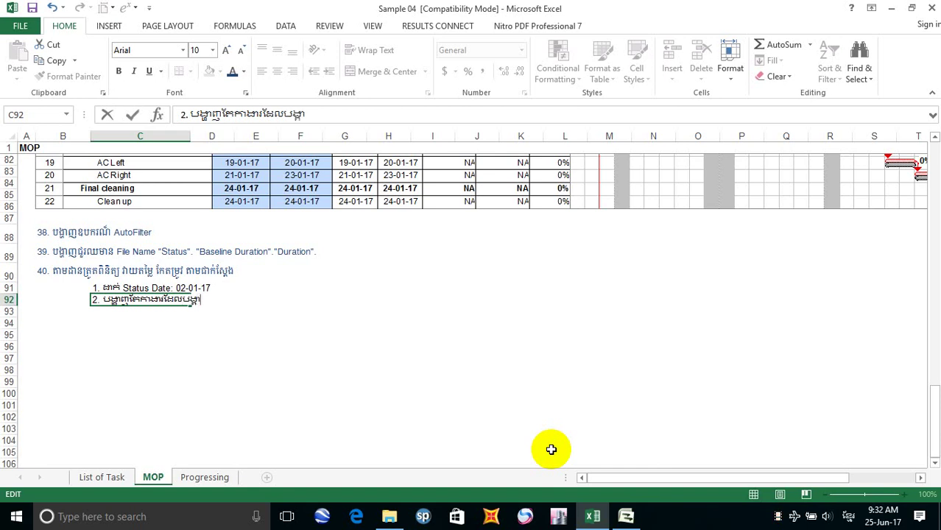
text(ប់ឲ)
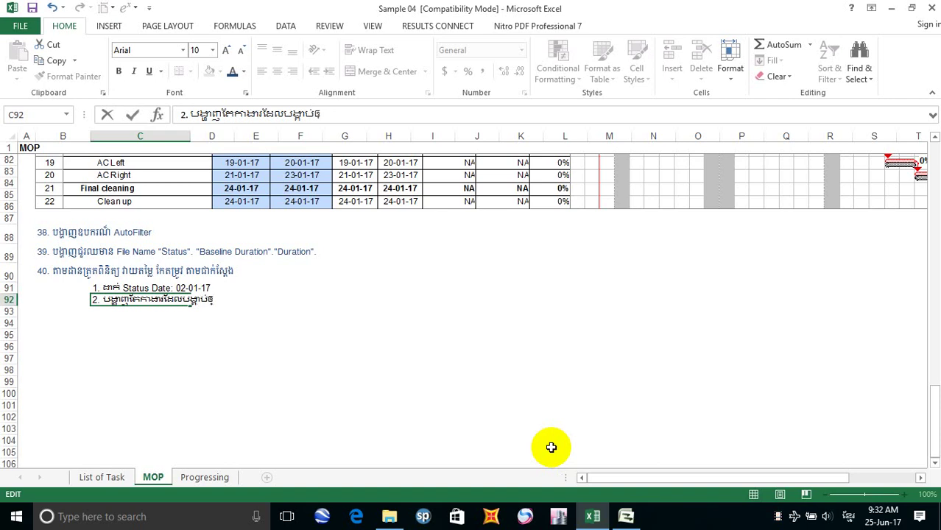
text(្យ)
key(BackSpace)
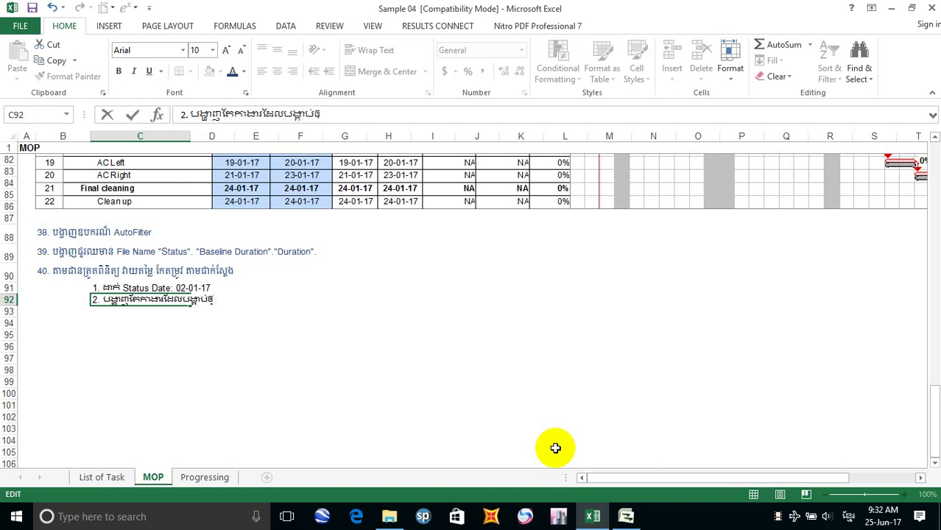
text(្យ)
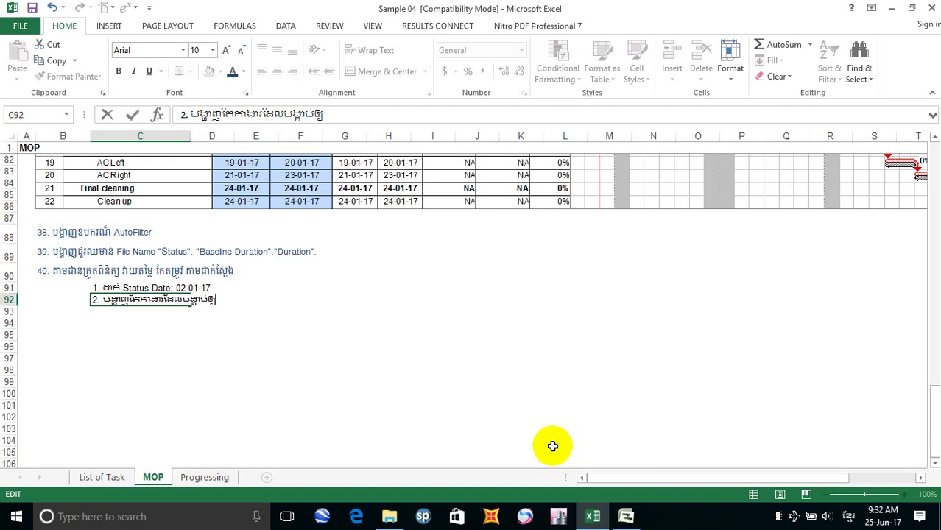
text(ធ្វើ)
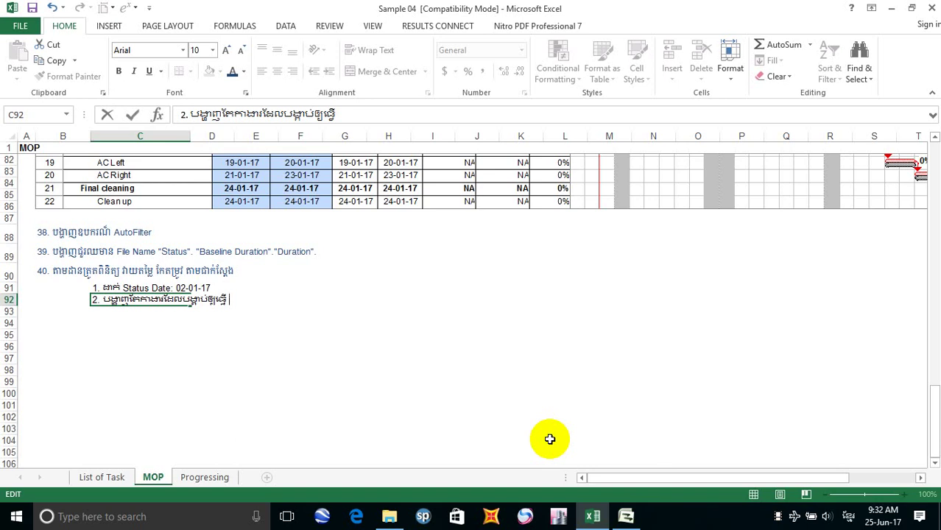
key(alt+shift)
text(02-01)
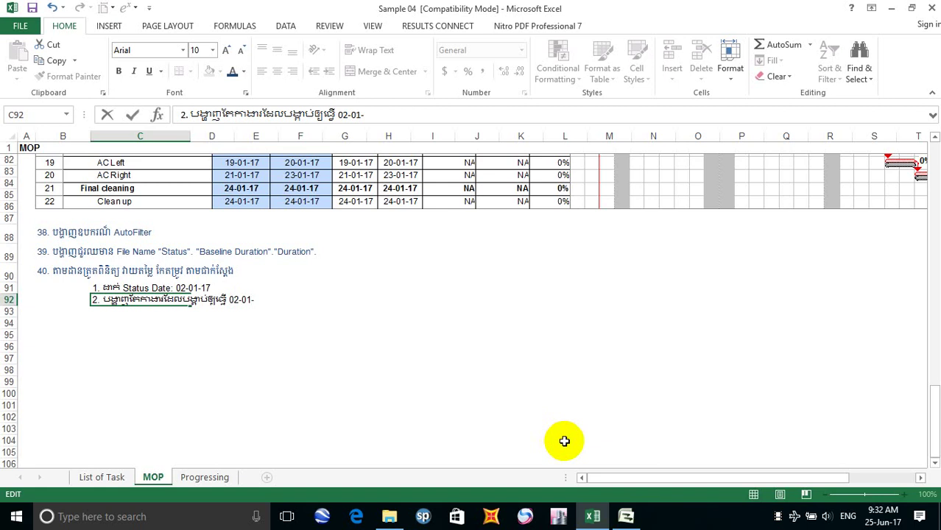
text(-17)
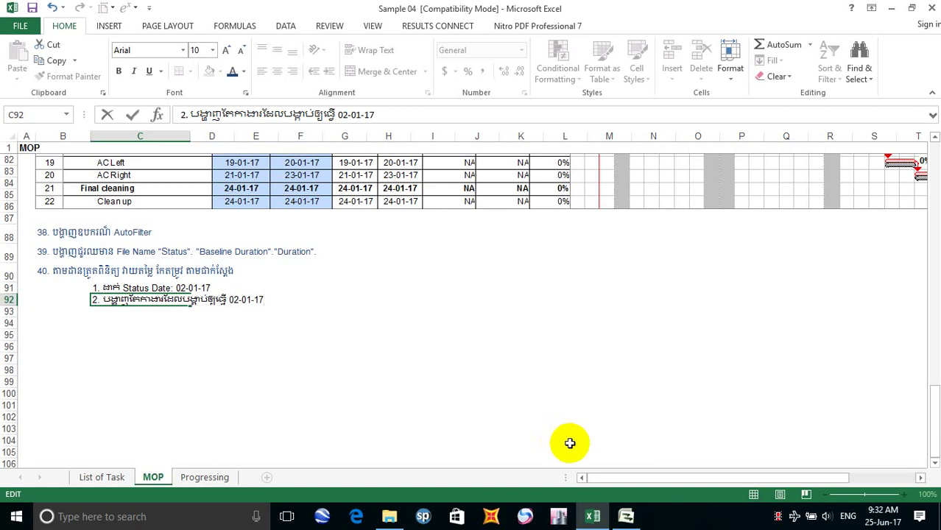
click(221, 346)
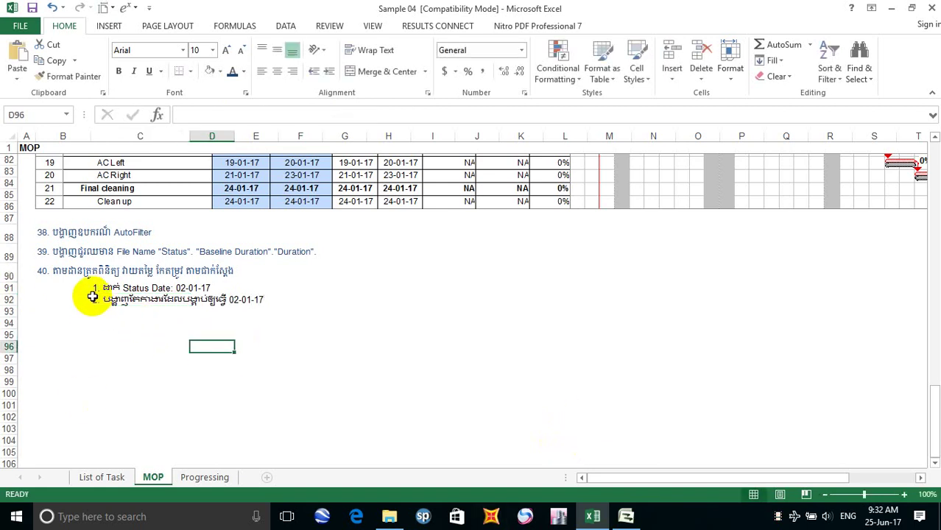
Step: Change the font of the two sub-items in C91:C92 to Khmer OS Battambang
drag(103, 288, 104, 304)
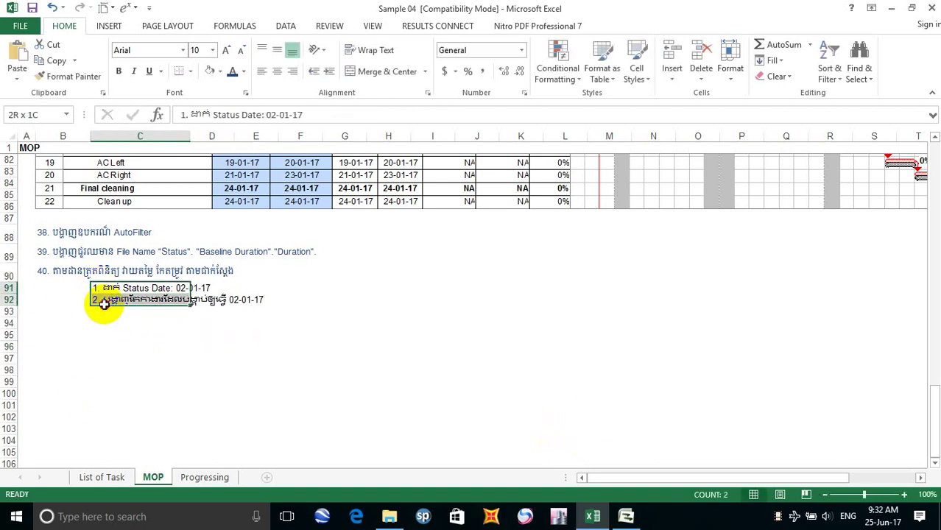
click(122, 322)
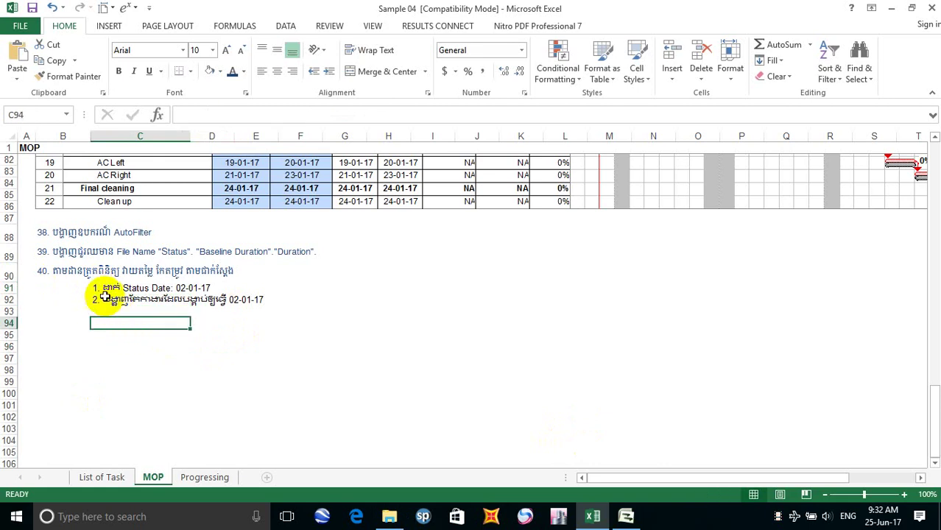
click(42, 271)
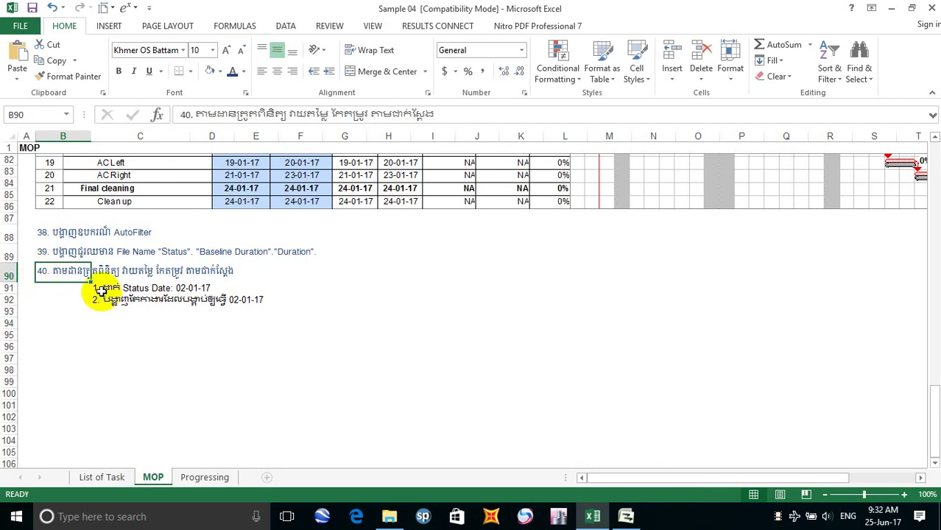
drag(101, 291, 103, 308)
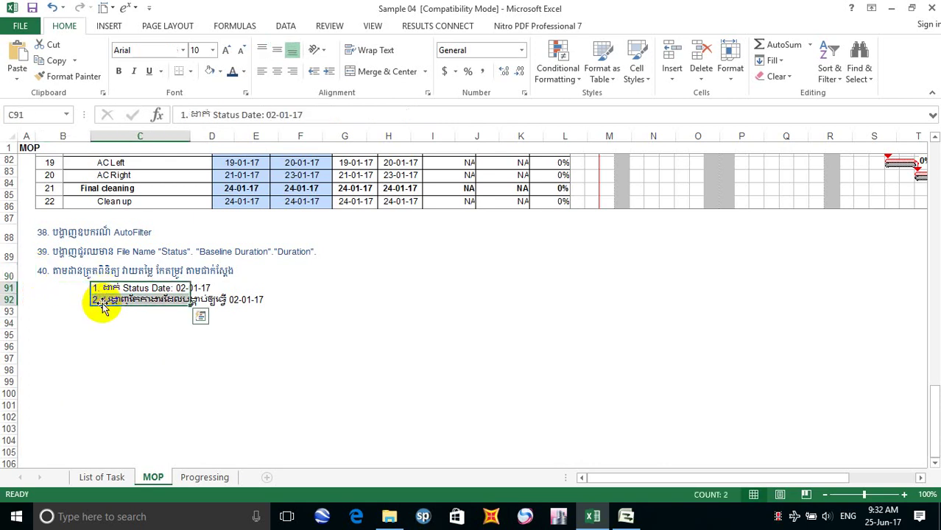
click(176, 50)
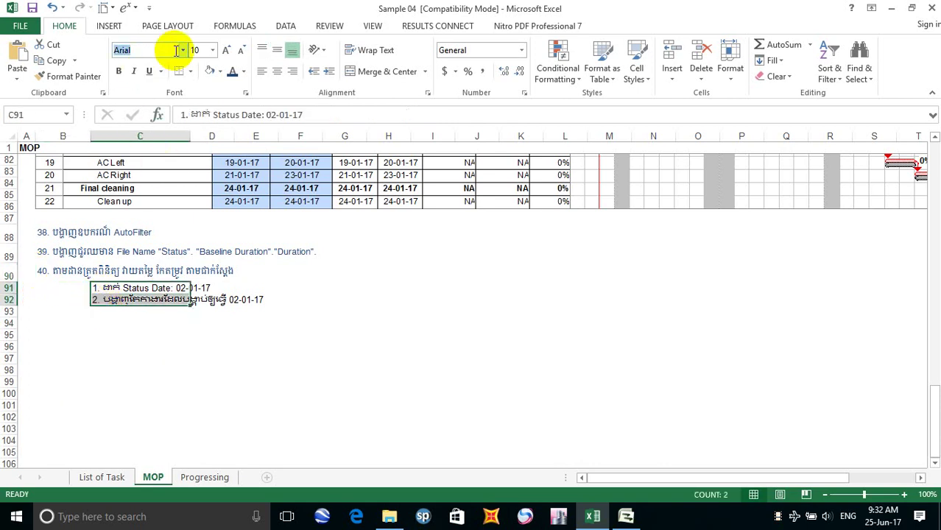
text(Khm)
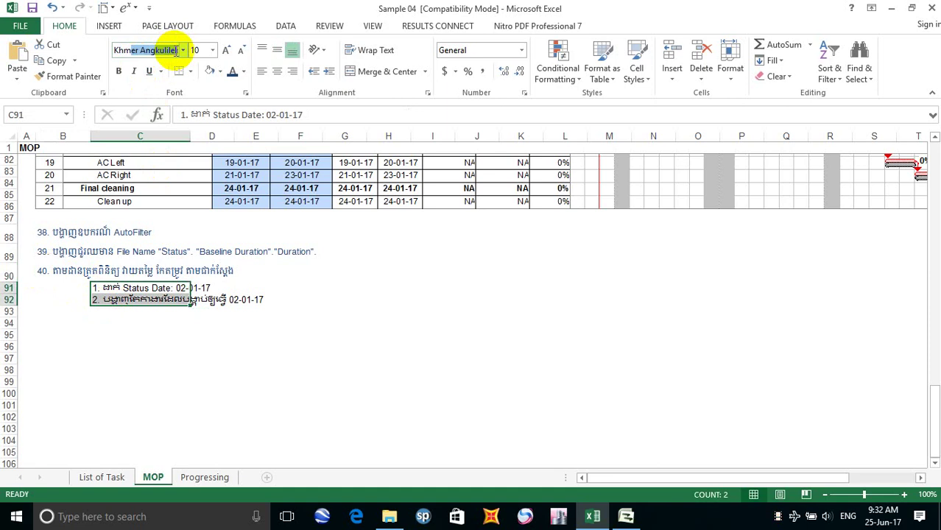
text(er OS Nb)
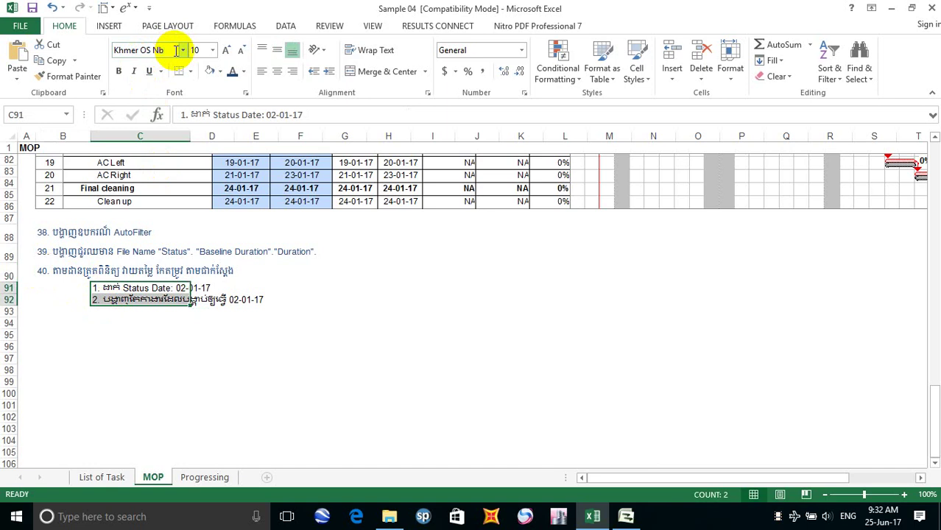
key(BackSpace)
key(BackSpace)
text(B)
key(Return)
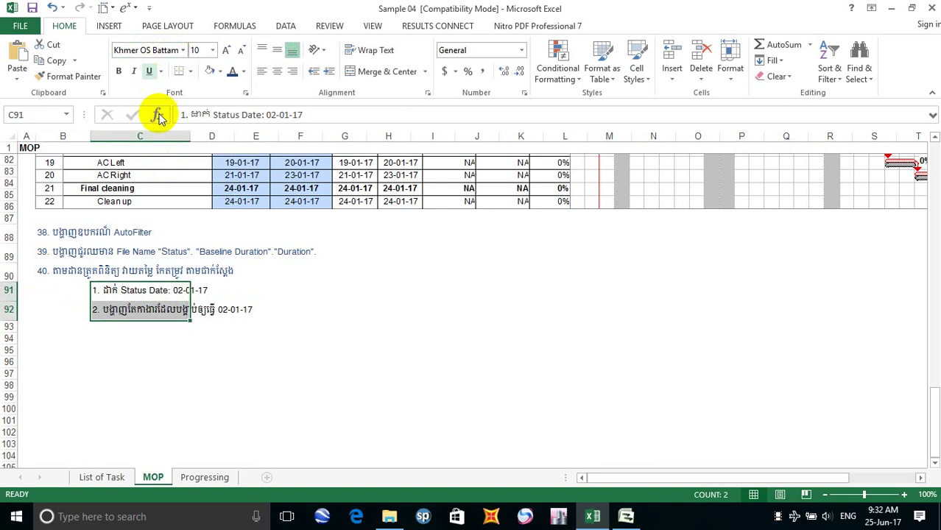
click(252, 370)
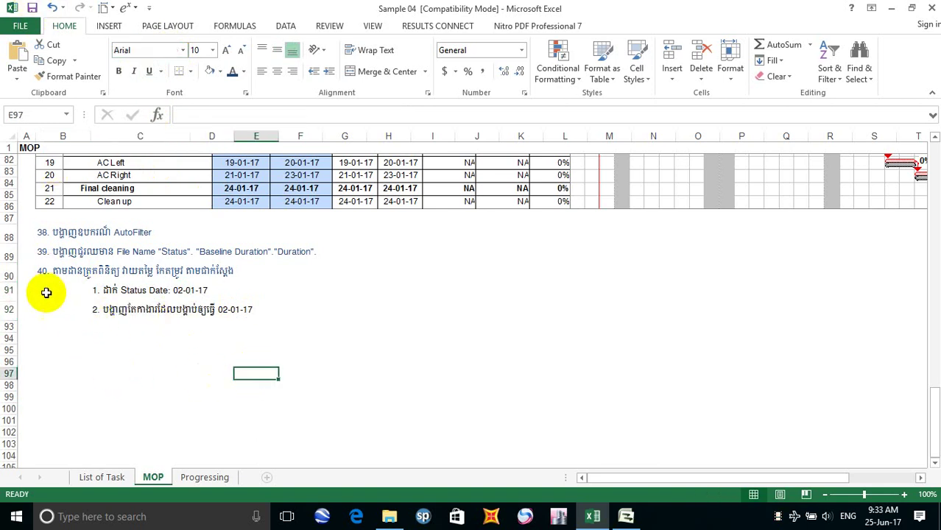
Step: Insert twelve blank rows between item 40 and its sub-items, at rows 91 to 102
drag(32, 271, 46, 364)
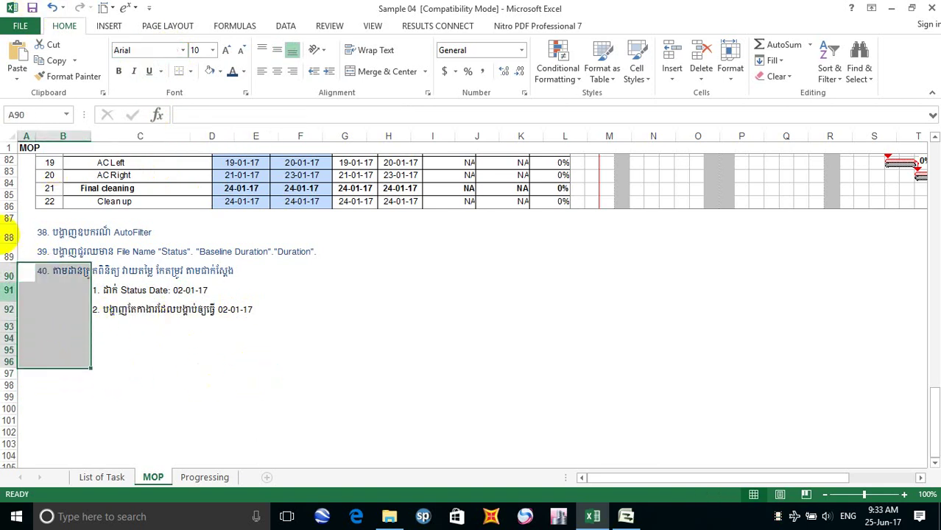
click(10, 310)
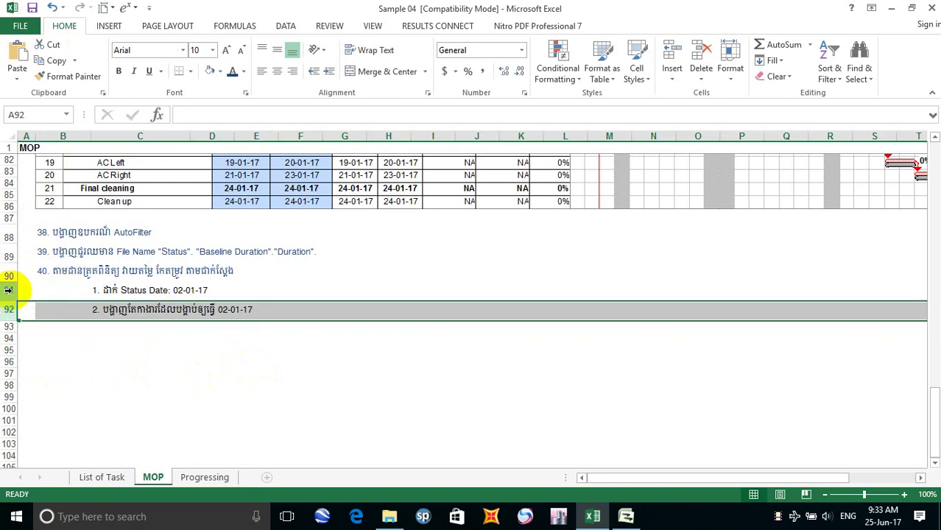
drag(8, 290, 5, 388)
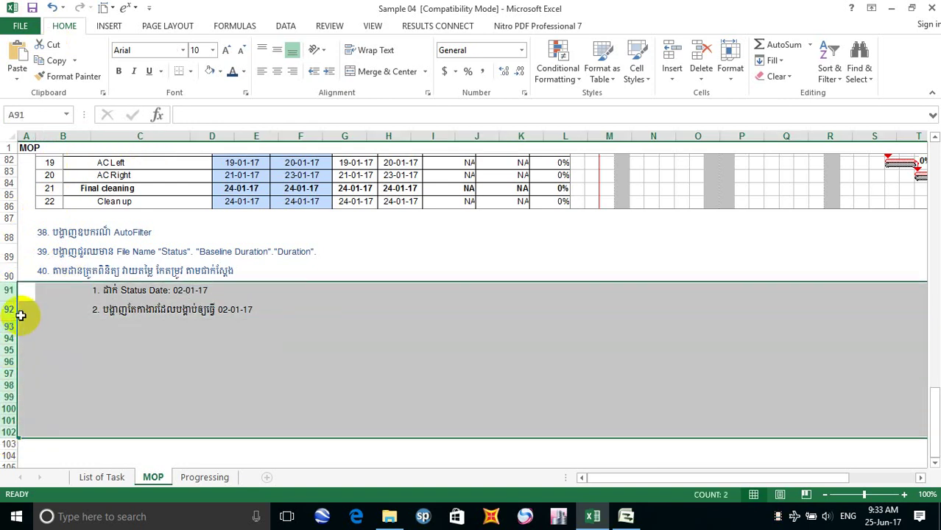
right_click(16, 309)
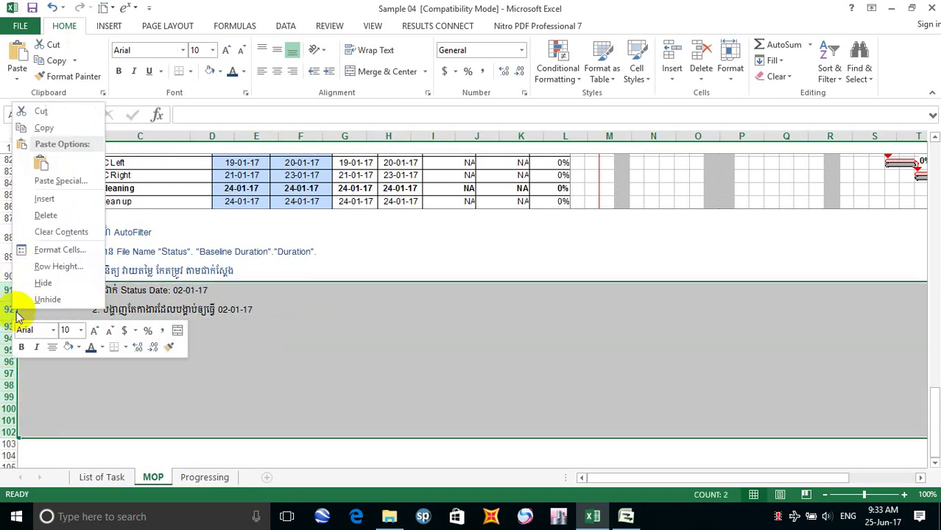
click(84, 199)
scroll(120, 297, down, 4)
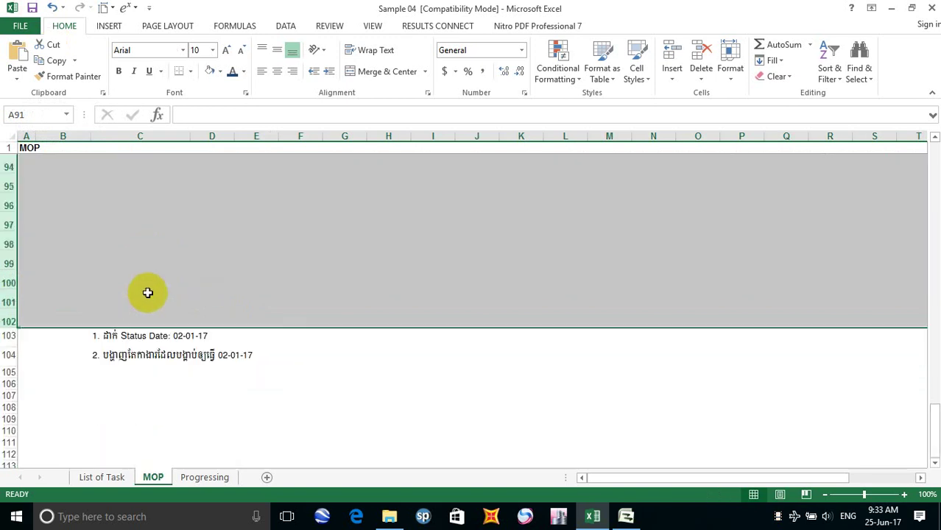
Step: Copy the two sub-items from C103:C104 into C91:C92, directly beneath item 40
drag(91, 338, 94, 353)
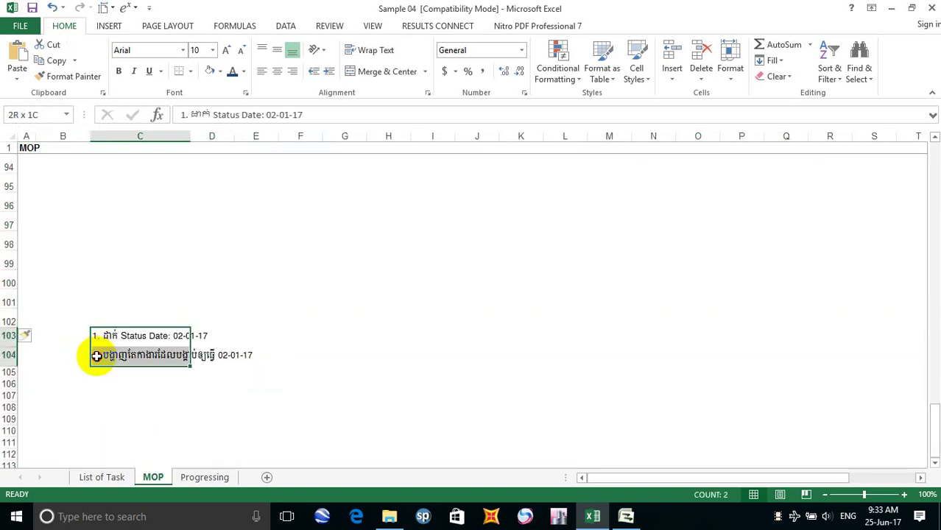
key(ctrl+c)
scroll(100, 287, up, 3)
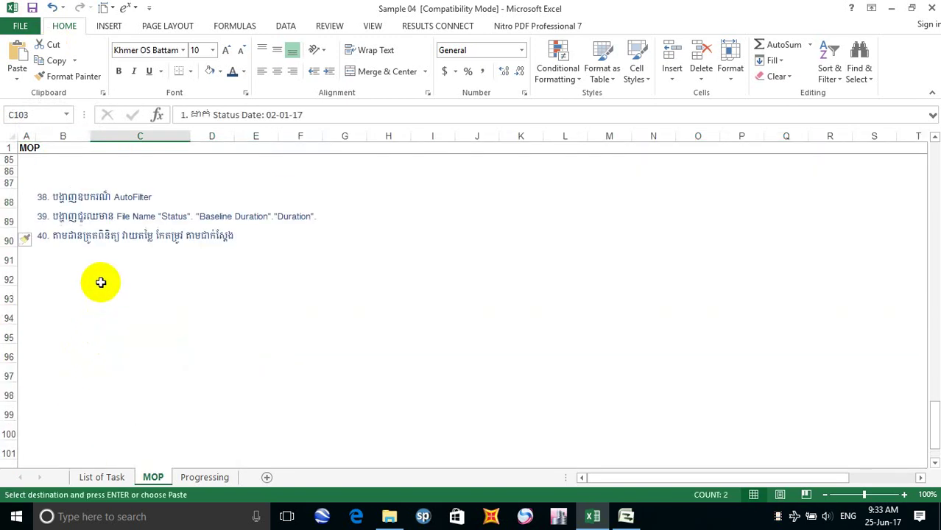
click(93, 257)
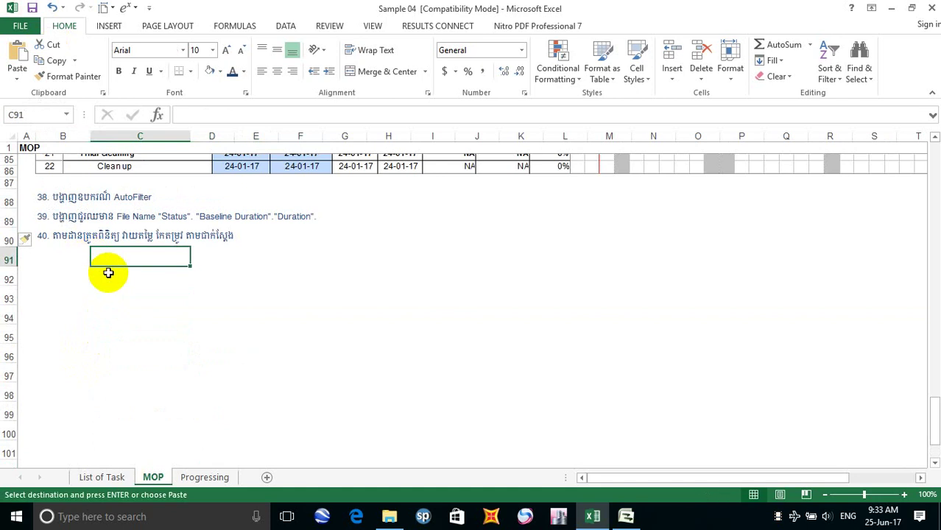
key(ctrl+v)
click(120, 308)
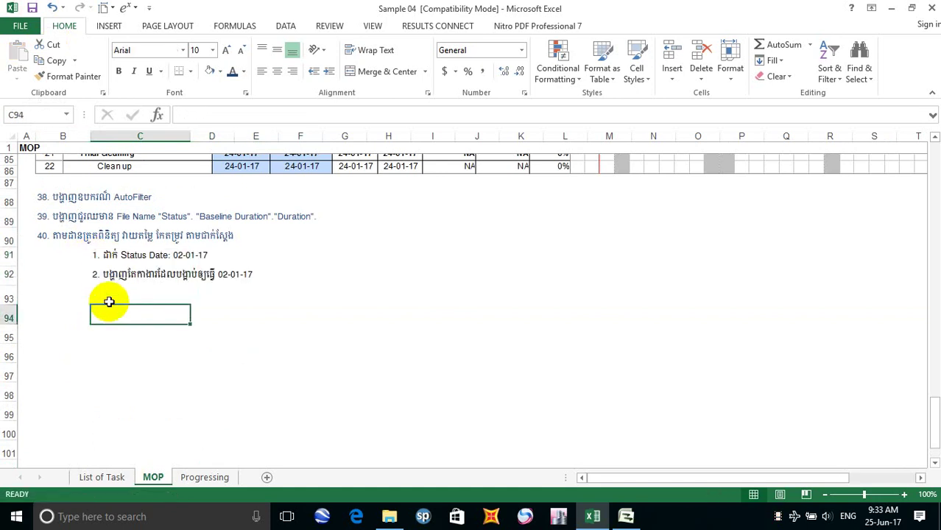
scroll(105, 297, down, 2)
scroll(94, 285, up, 2)
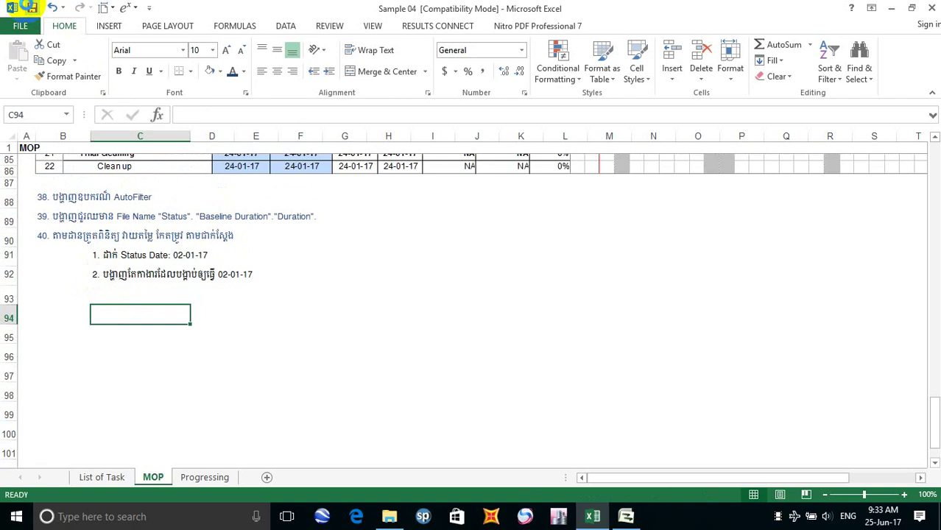
click(307, 303)
click(223, 329)
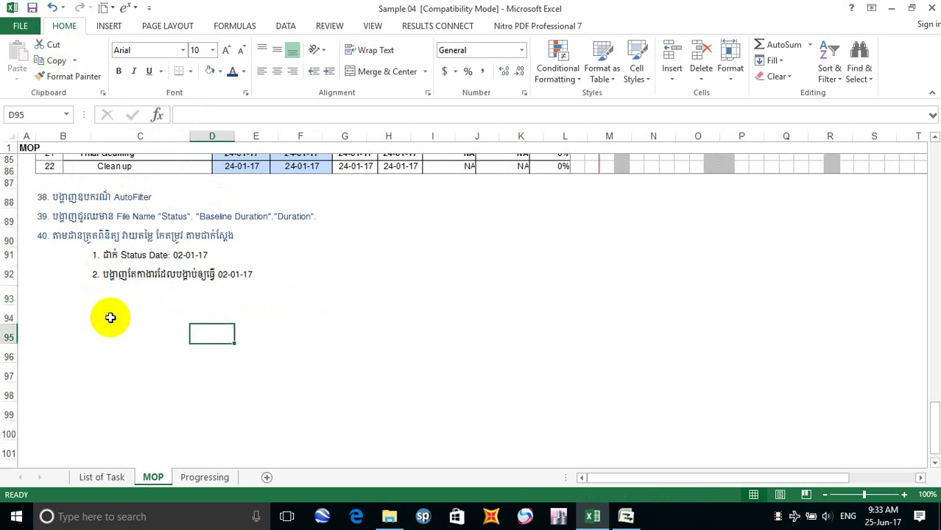
click(109, 316)
click(42, 273)
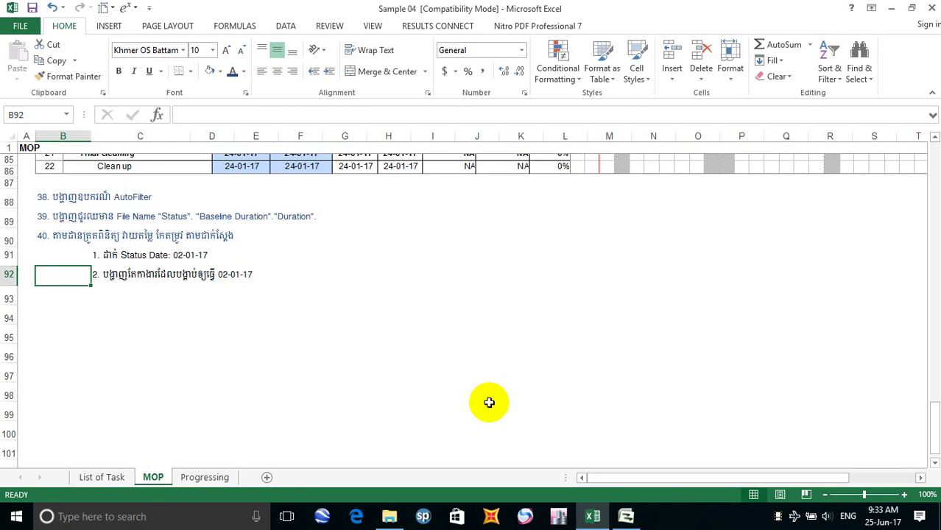
Step: Switch to Microsoft Project and set the project's status date to 02-01-17 in the project information
click(593, 516)
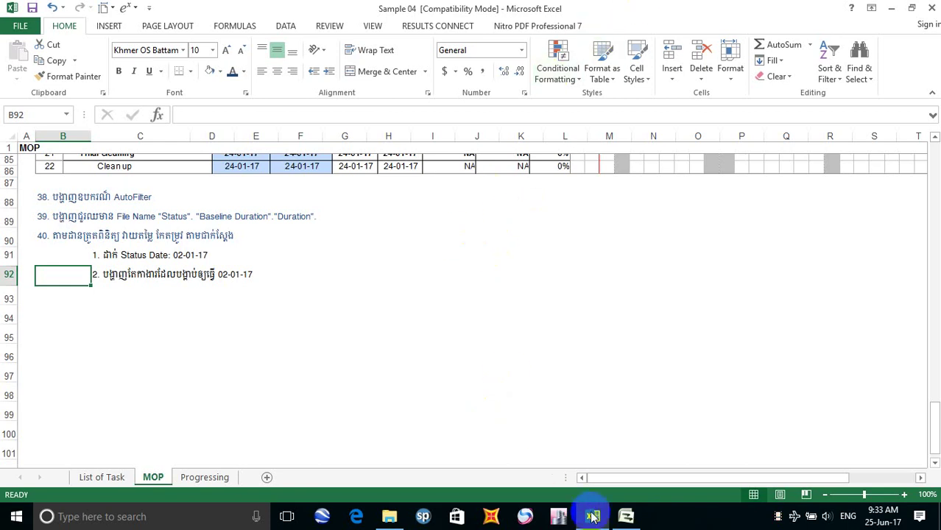
click(625, 517)
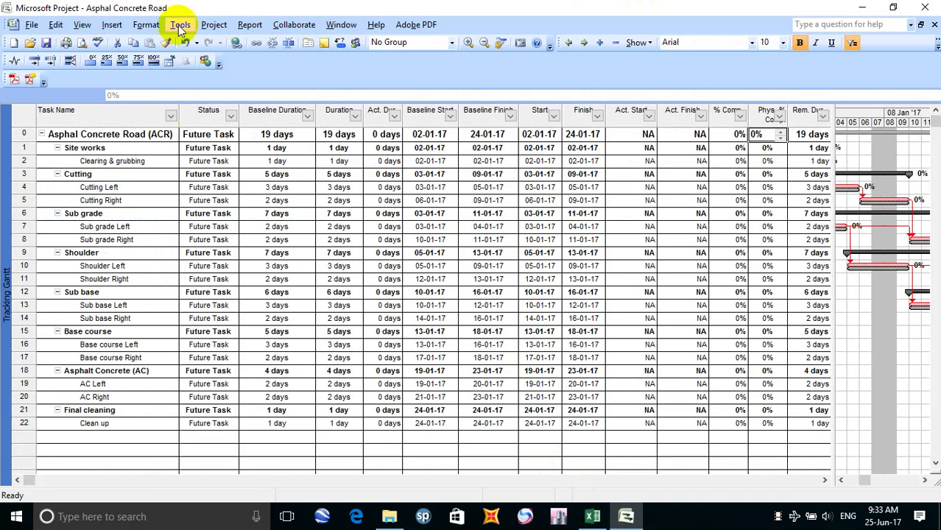
click(214, 25)
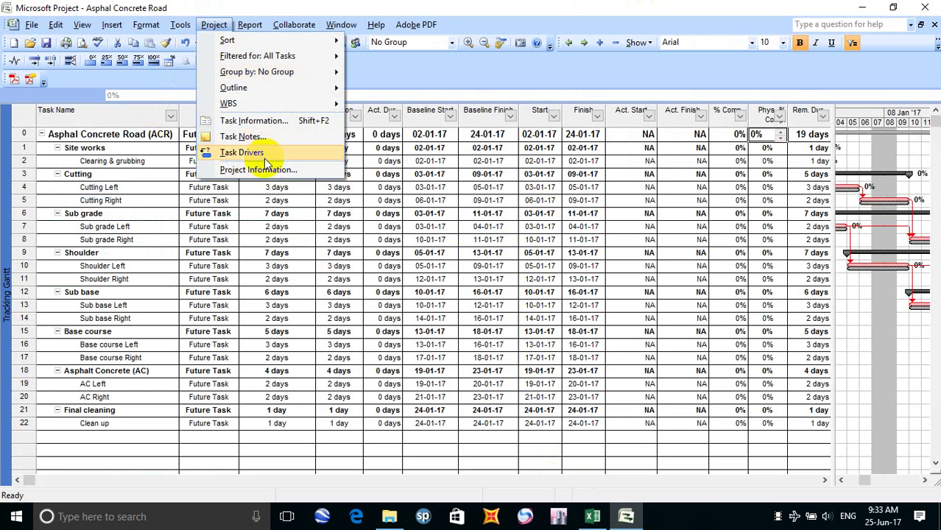
click(261, 169)
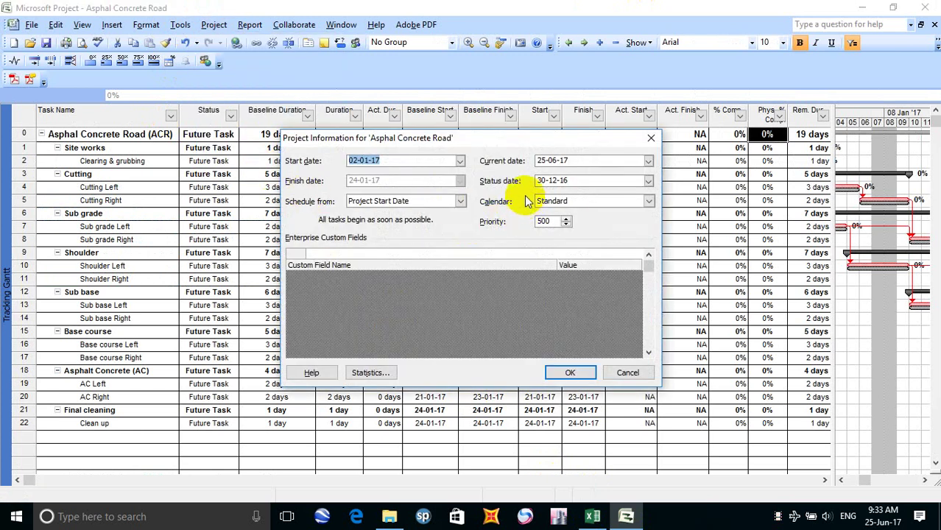
click(648, 181)
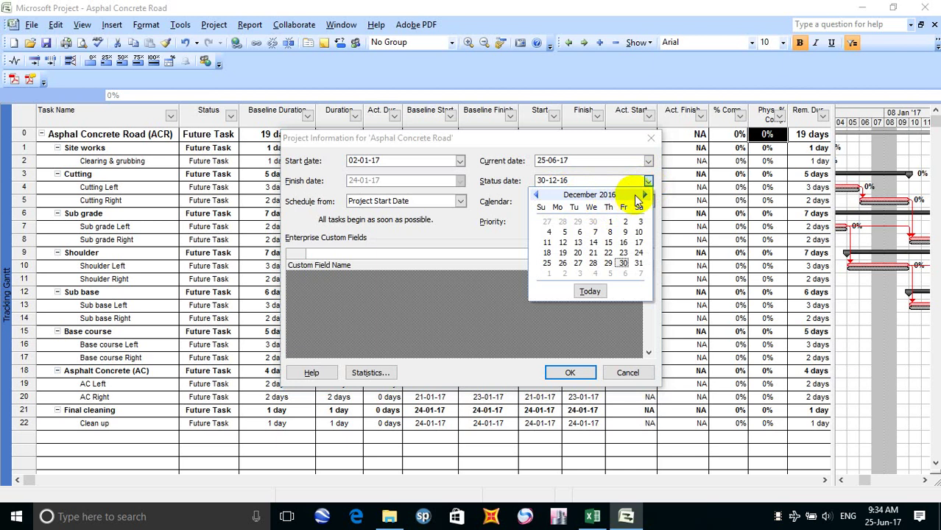
click(645, 196)
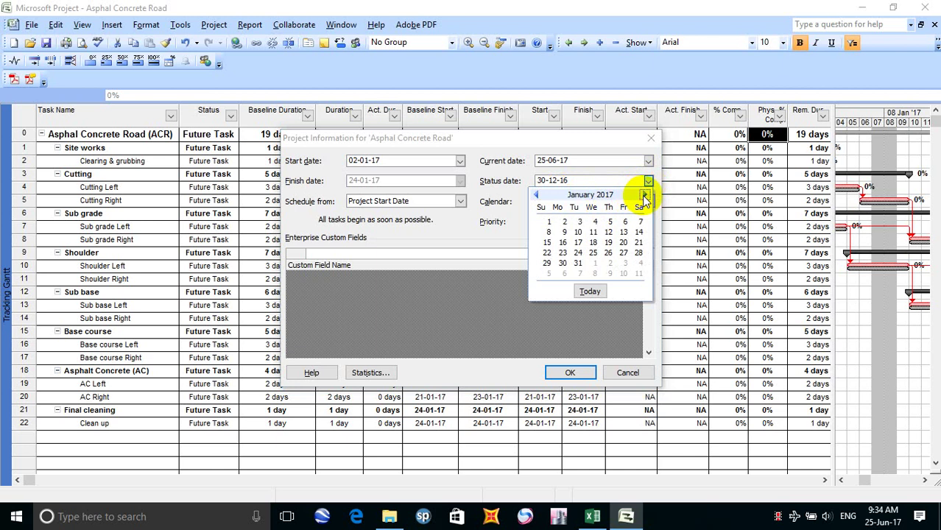
click(564, 222)
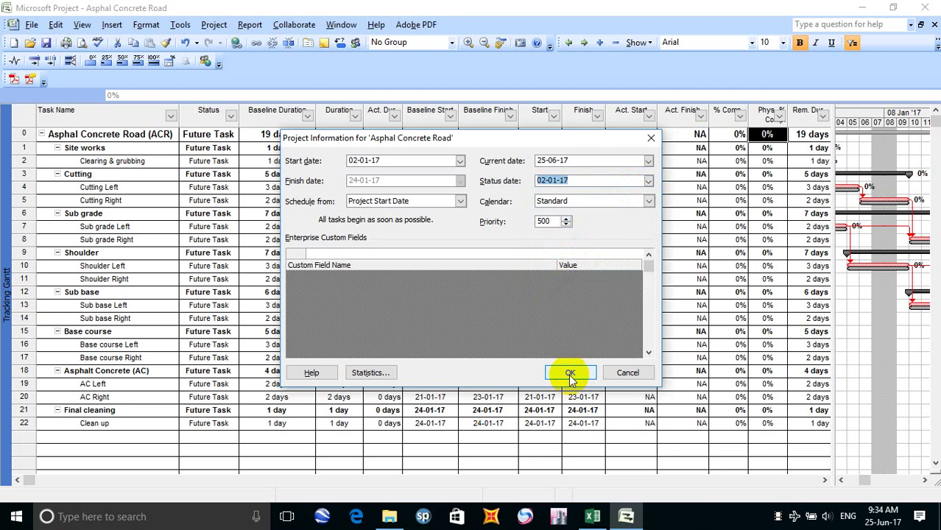
click(568, 373)
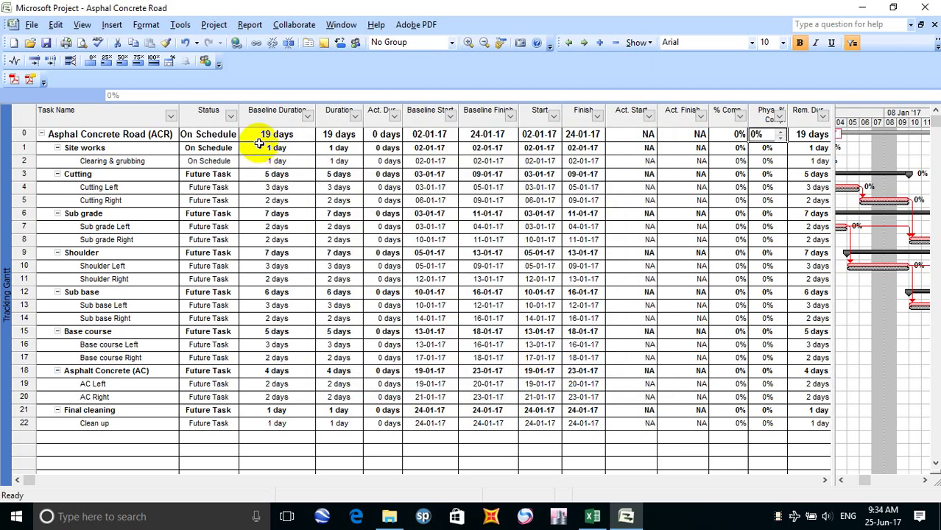
Step: Filter the task table by status On Schedule and widen the Gantt chart so the table ends after Baseline Duration
click(231, 117)
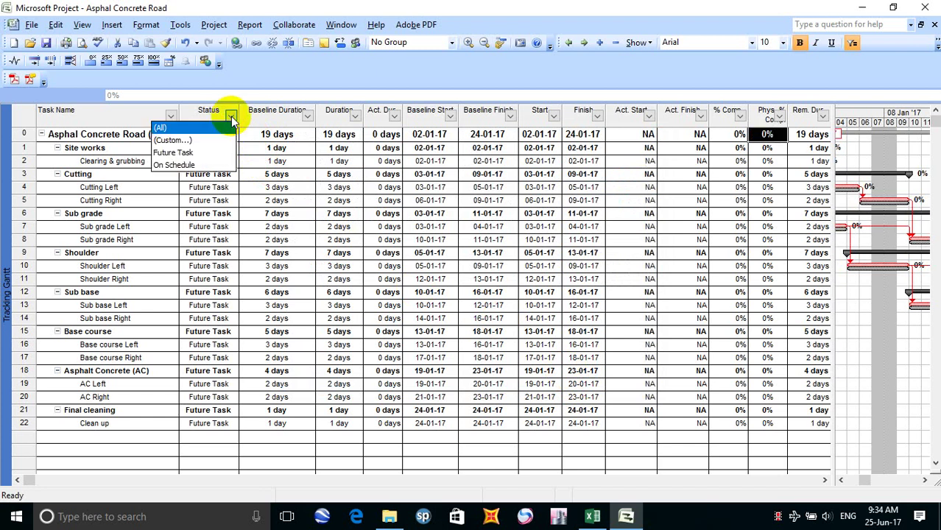
click(187, 166)
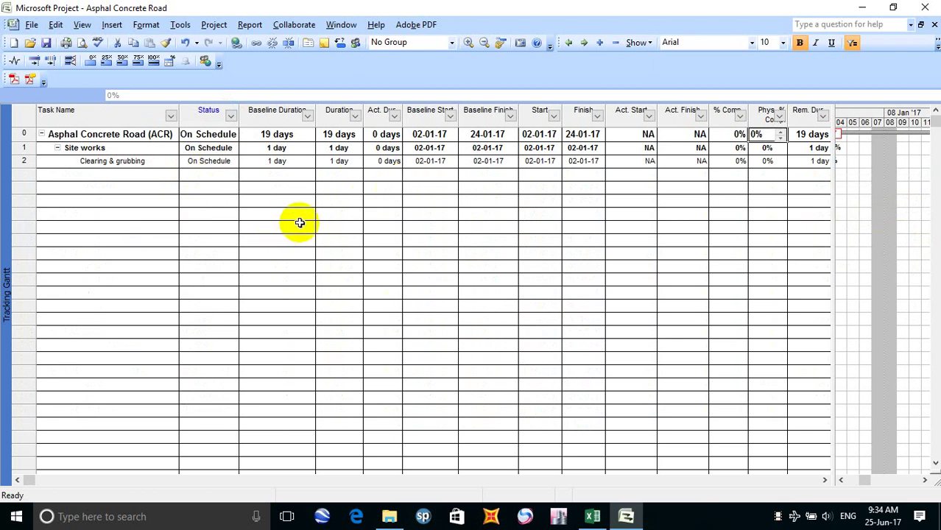
drag(835, 194, 641, 226)
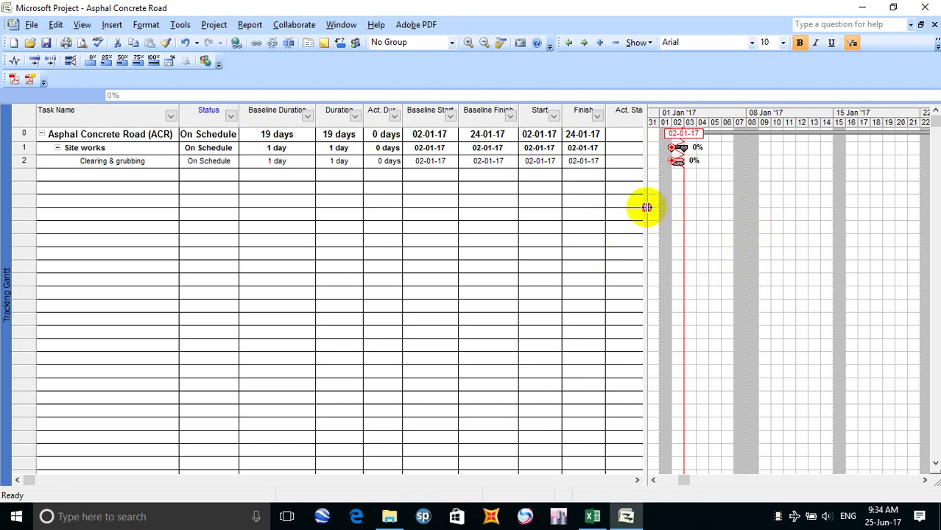
drag(646, 208, 409, 216)
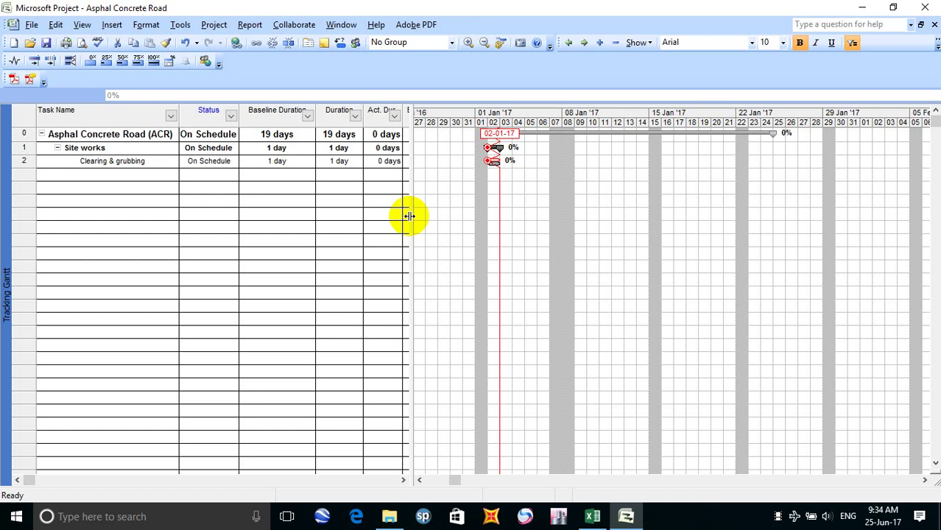
drag(409, 216, 319, 223)
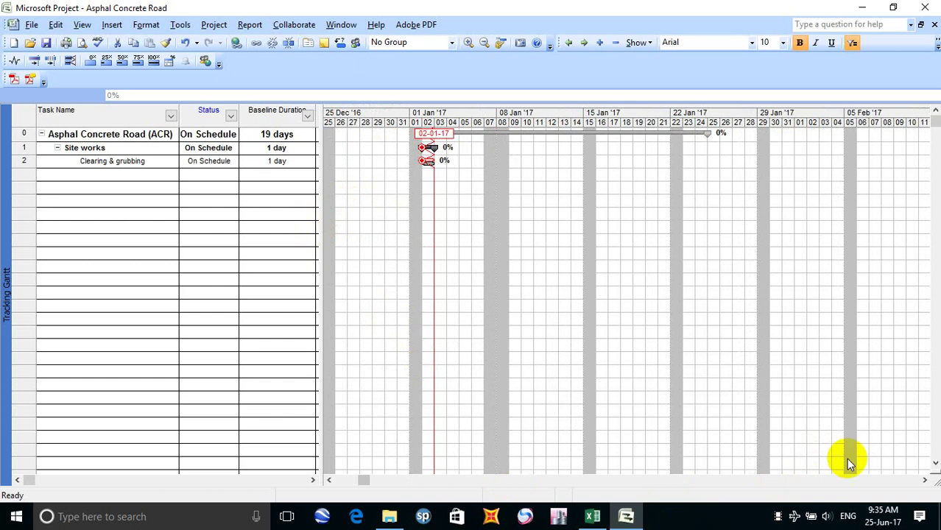
click(925, 480)
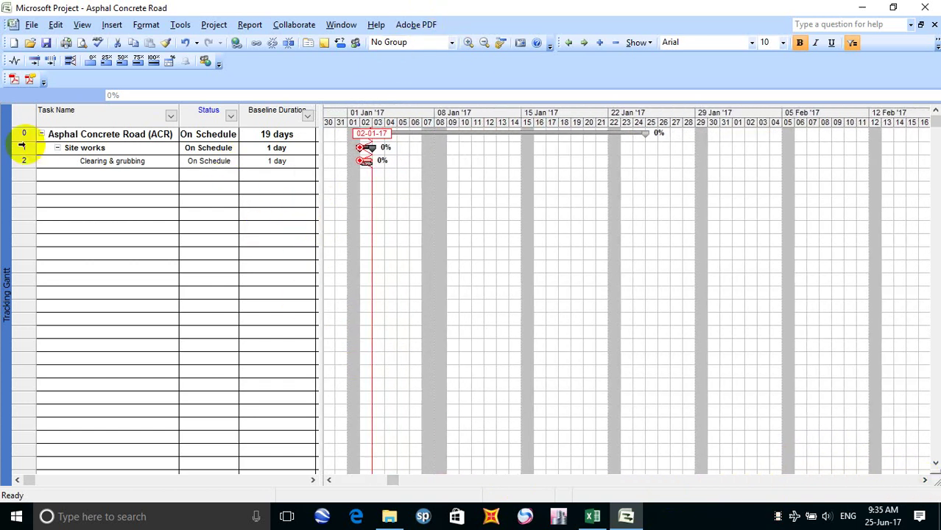
Step: Reapply the On Schedule filter to the Status column of the task table
drag(21, 134, 21, 161)
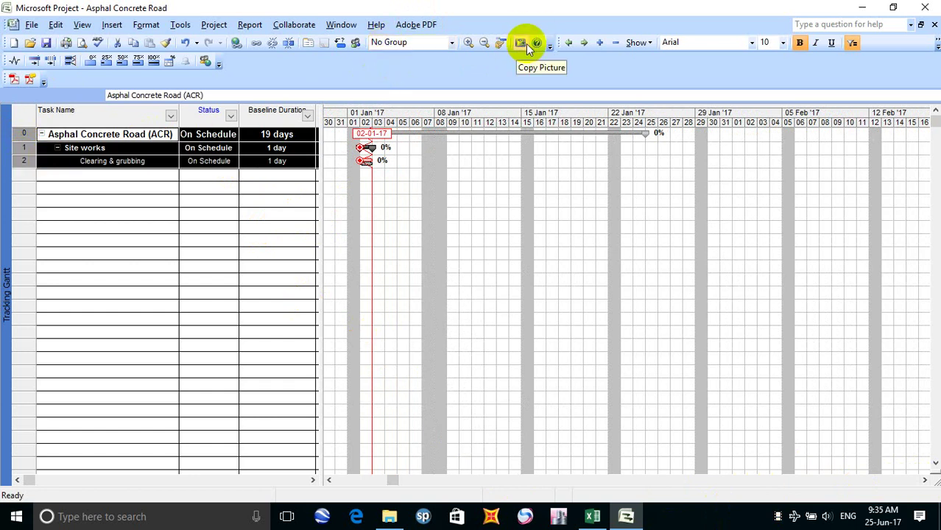
click(232, 115)
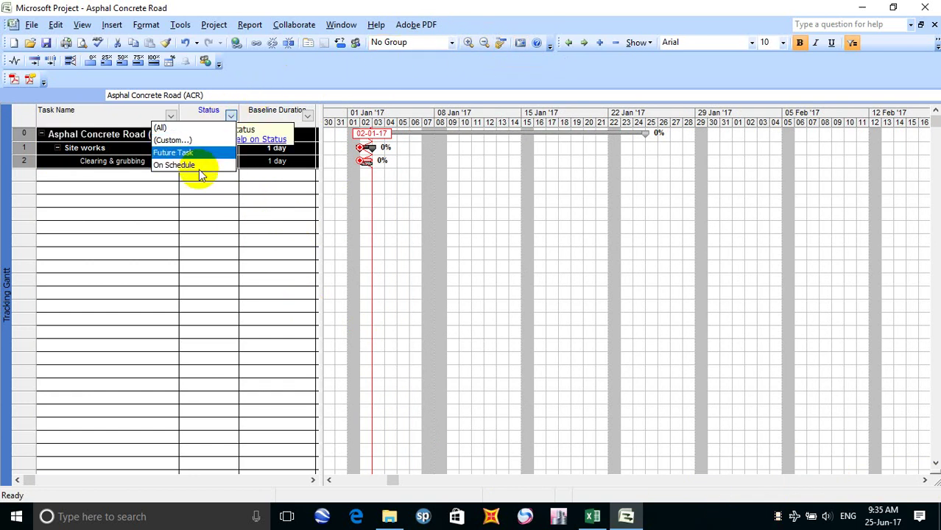
click(200, 167)
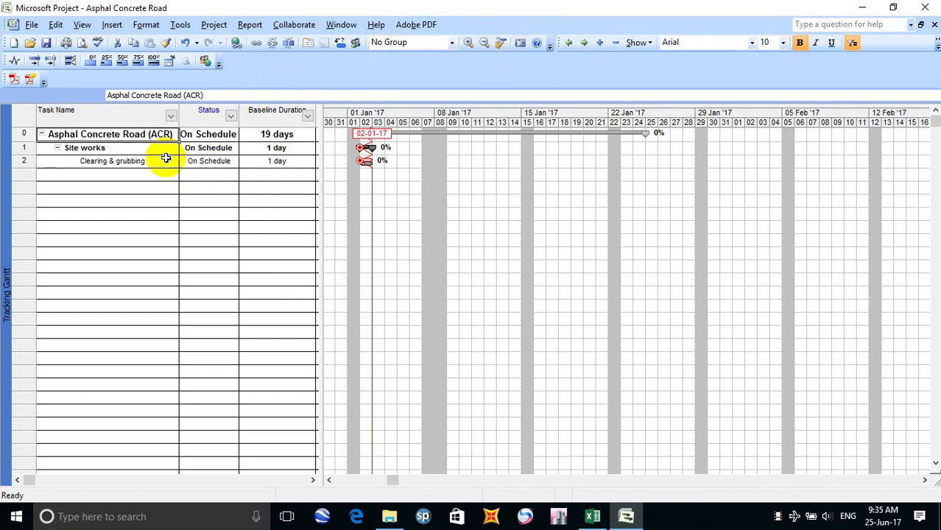
Step: Copy task rows 0 to 2 as a picture for screen, selected rows only, with the timescale from 29-12-16 to 28-01-17
drag(24, 134, 22, 166)
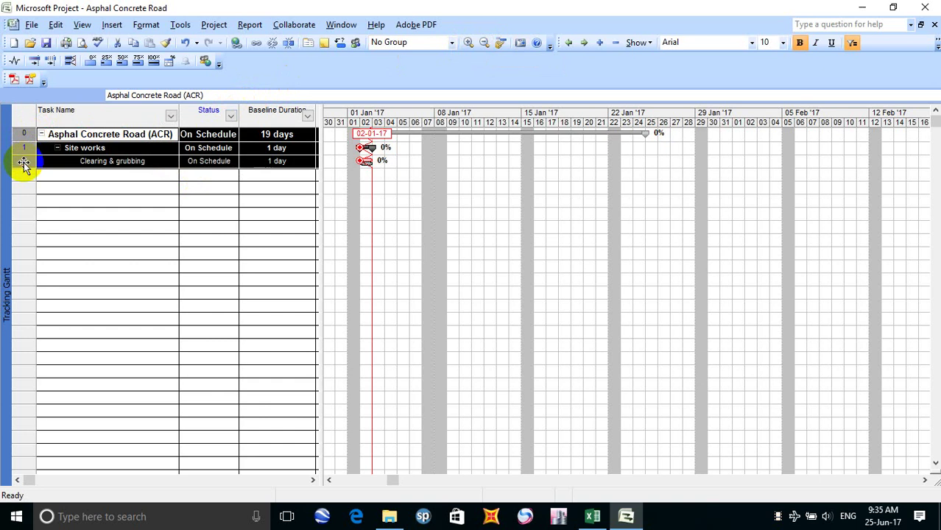
click(520, 42)
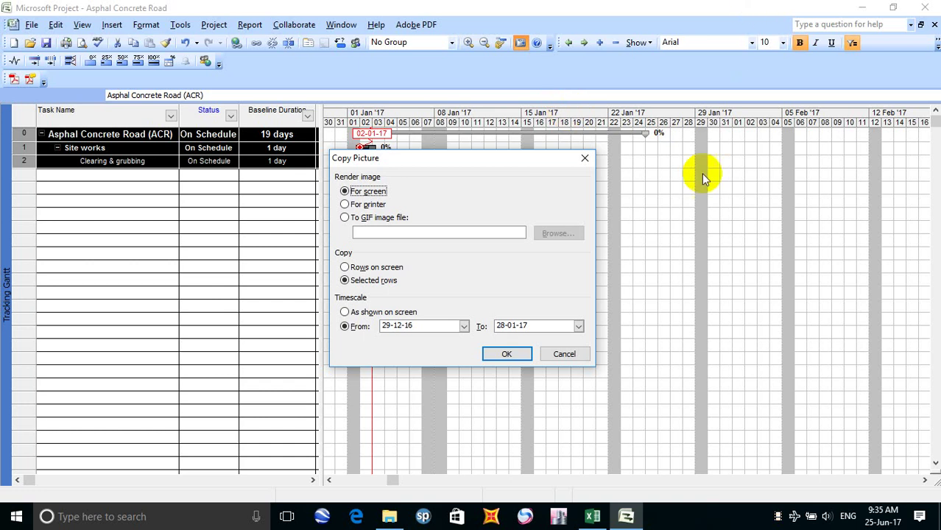
click(463, 331)
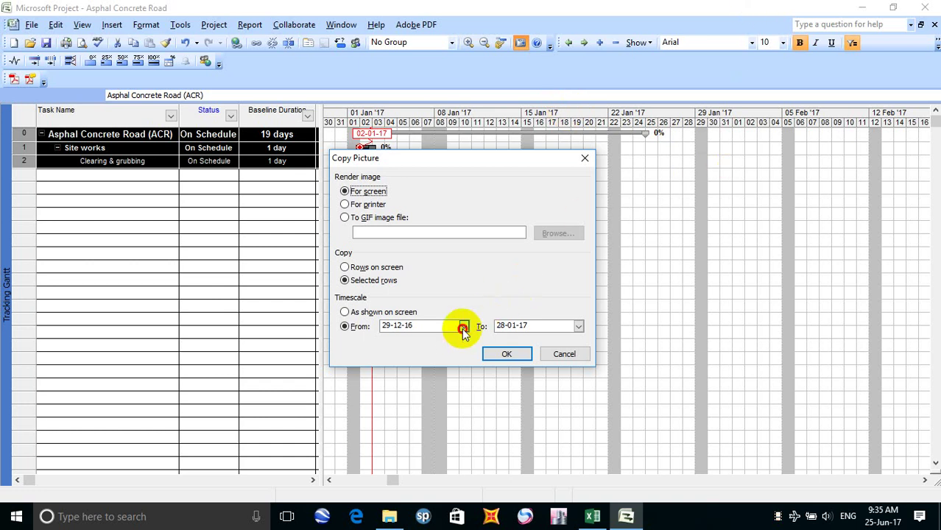
click(463, 326)
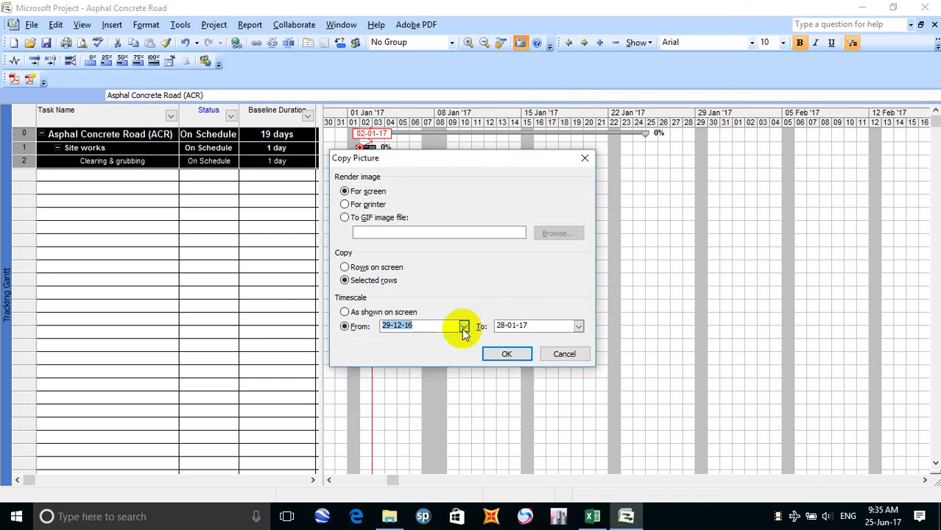
click(464, 326)
click(464, 326)
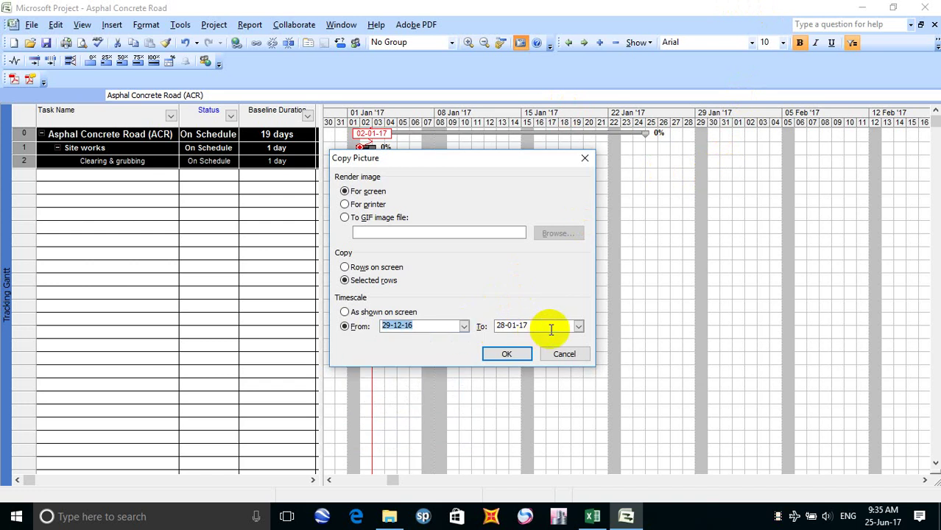
click(516, 354)
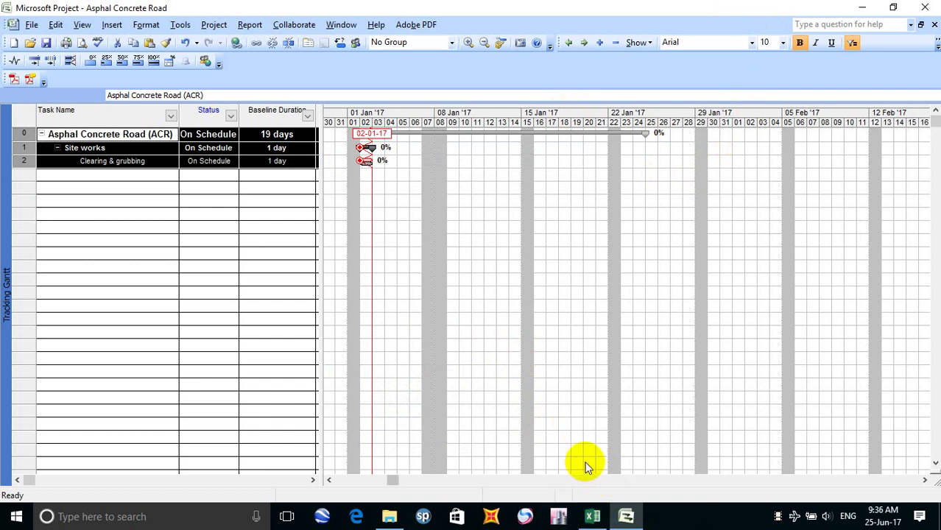
Step: Switch to Excel and paste the copied Gantt picture at C93 on the MOP sheet, directly beneath sub-item 2
click(601, 523)
drag(89, 297, 102, 300)
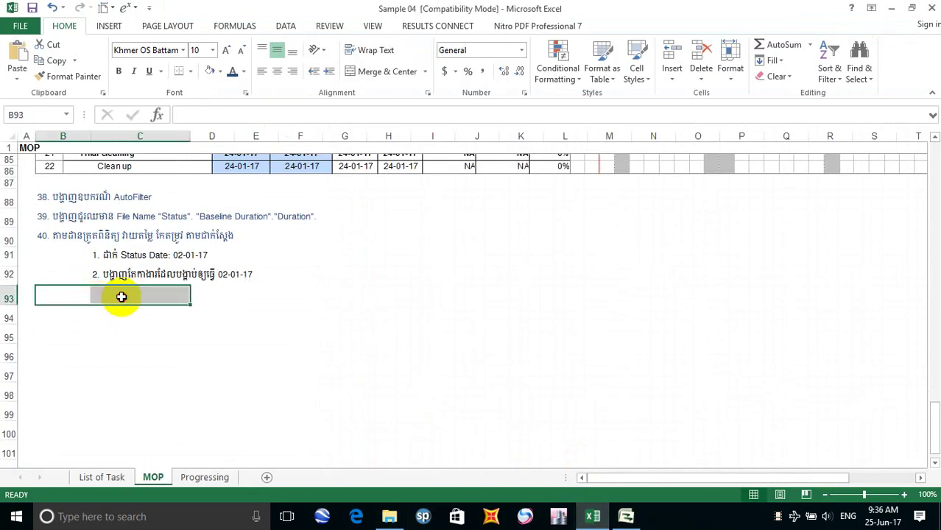
click(120, 297)
key(ctrl+v)
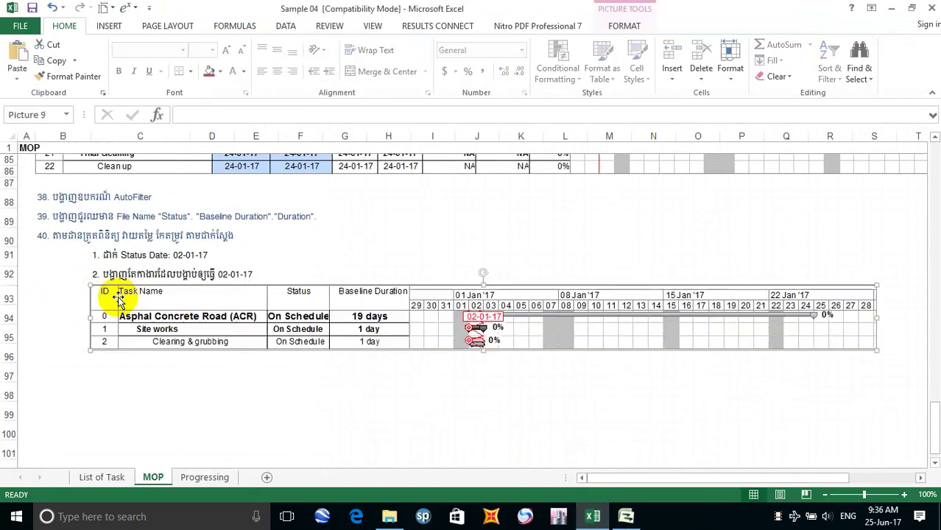
click(238, 390)
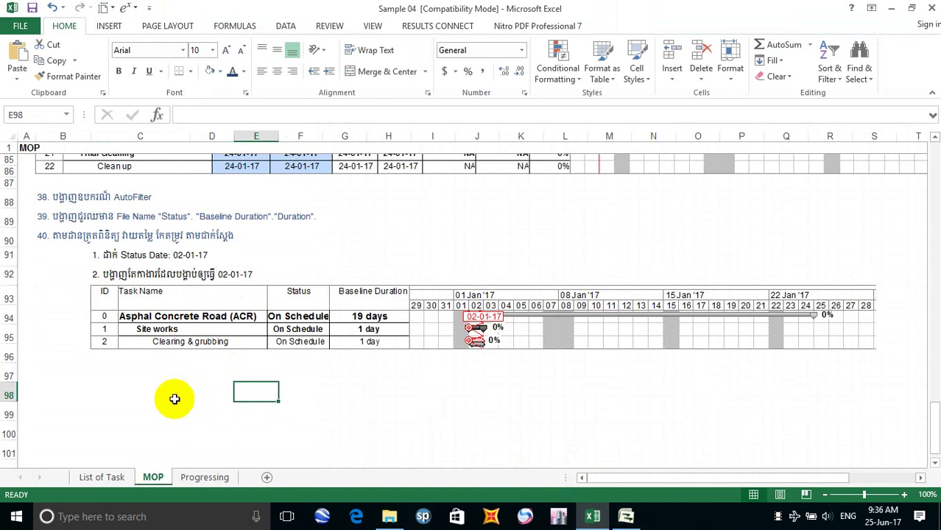
click(172, 393)
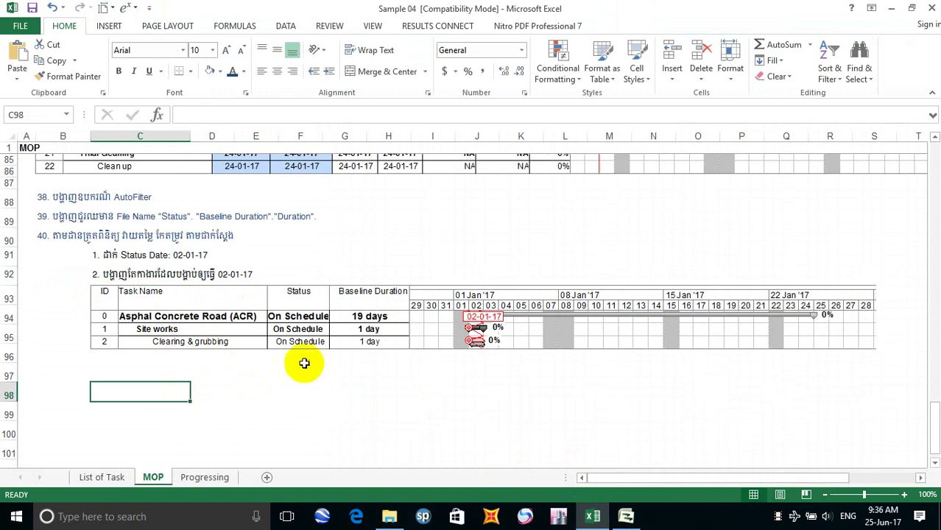
scroll(448, 426, up, 3)
scroll(448, 427, down, 2)
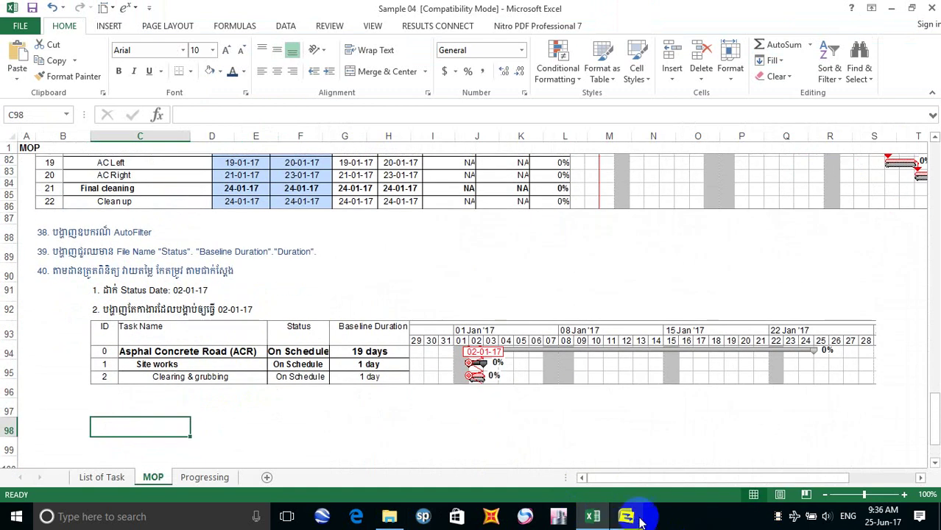
Step: Switch to Microsoft Project, deselect the copied task rows and save the Asphal Concrete Road project
click(626, 516)
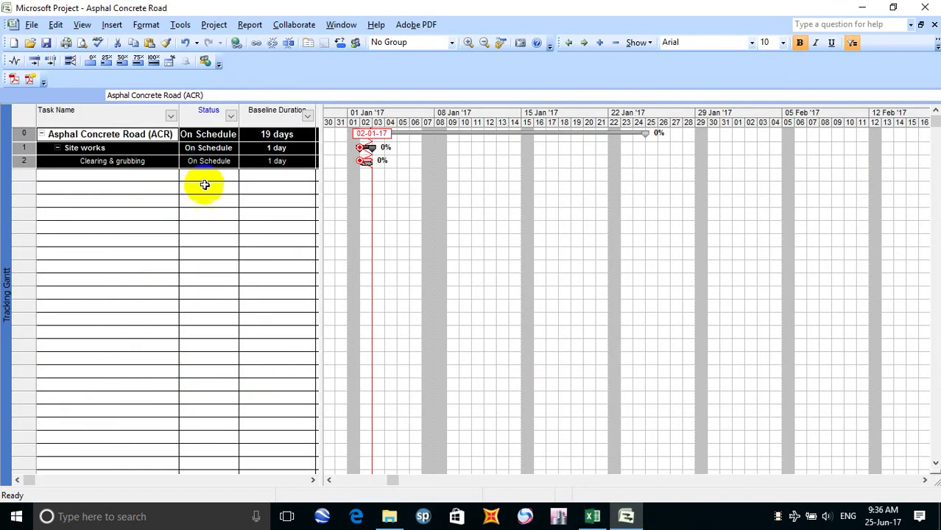
click(229, 214)
click(249, 203)
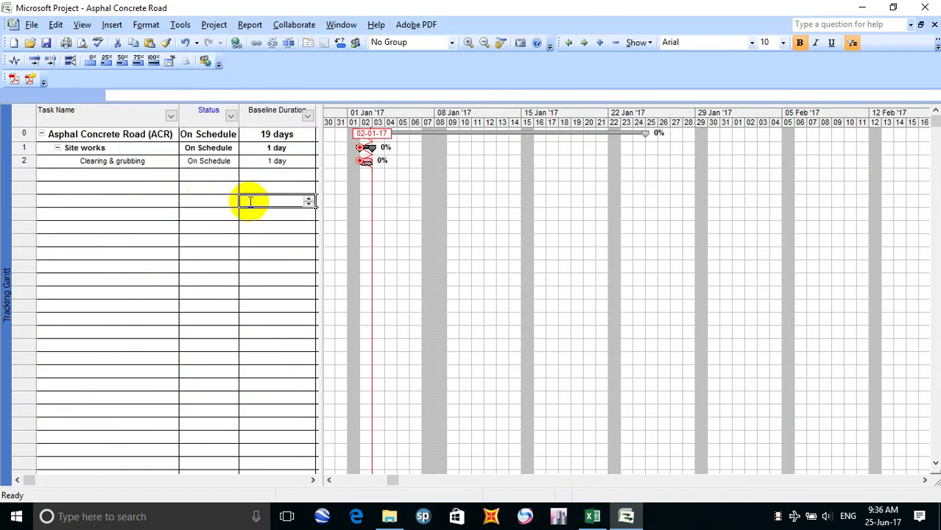
click(242, 228)
click(215, 202)
click(213, 187)
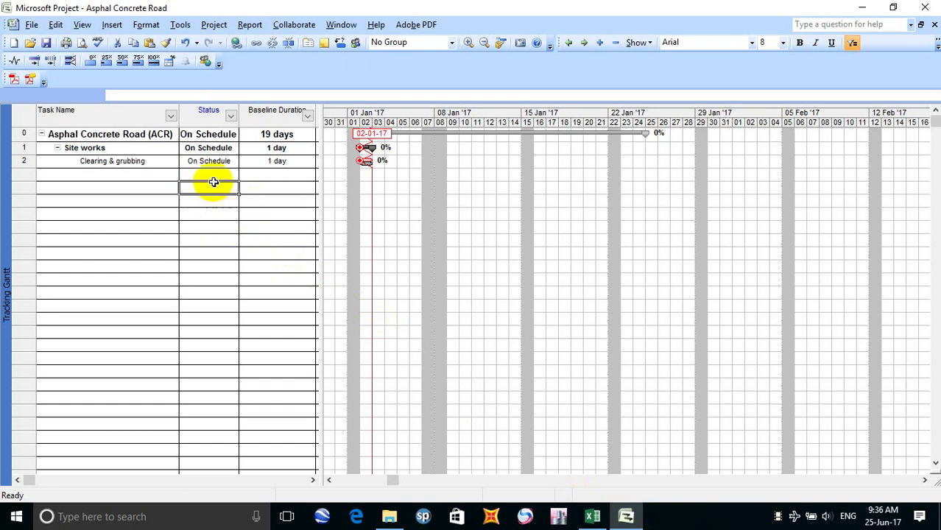
click(46, 42)
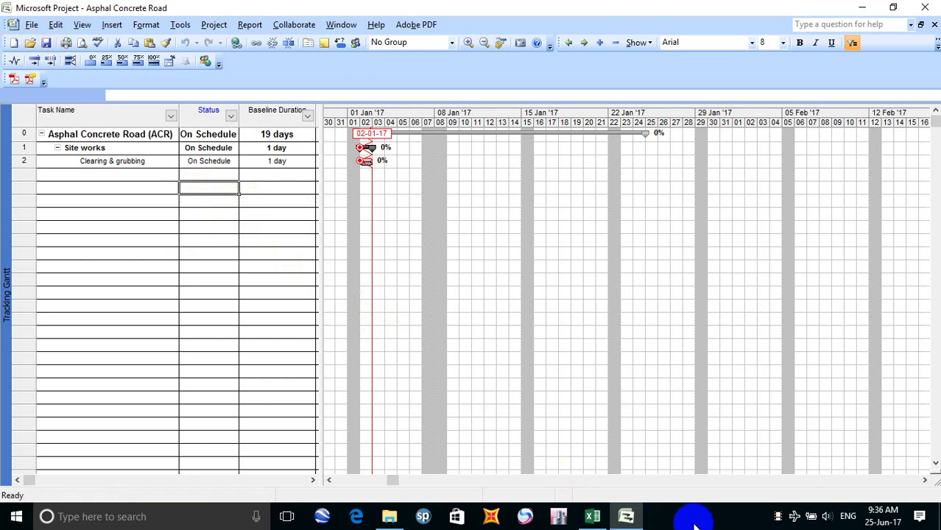
Step: Return to Excel and save the Sample 04 workbook with the pasted Gantt picture
click(593, 515)
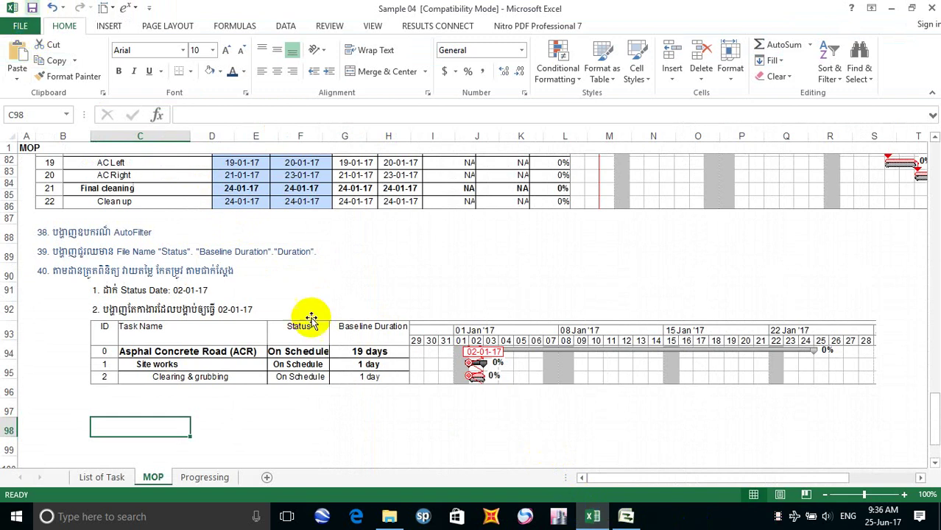
click(208, 407)
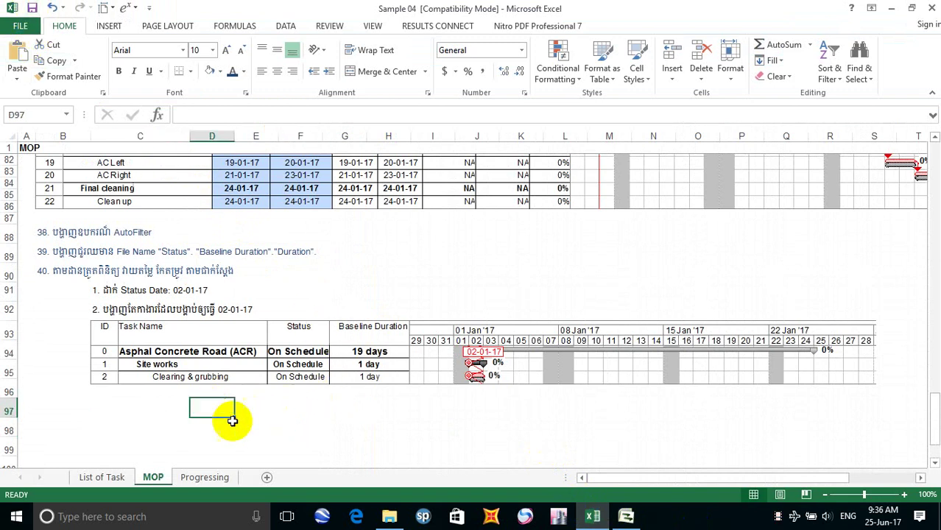
click(382, 424)
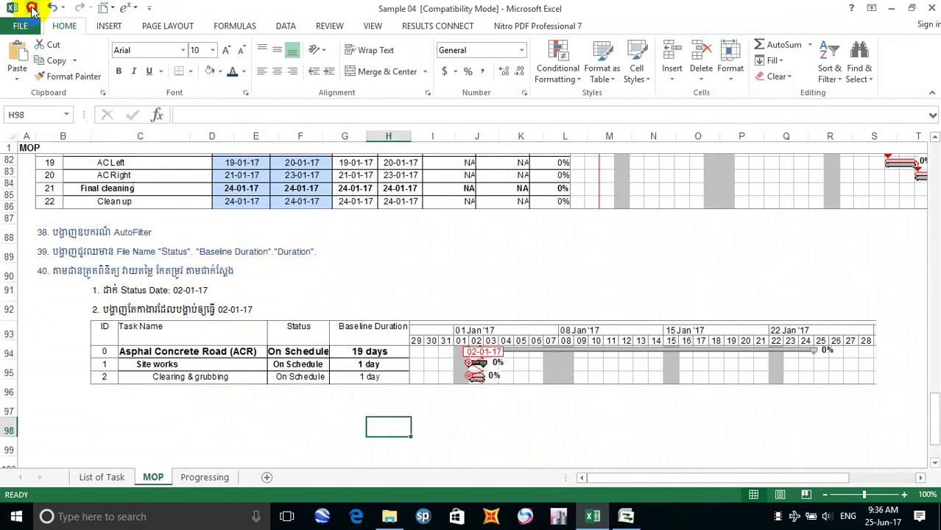
Step: Save and close the Asphal Concrete Road project in Microsoft Project and the Sample 04 workbook in Excel
click(626, 516)
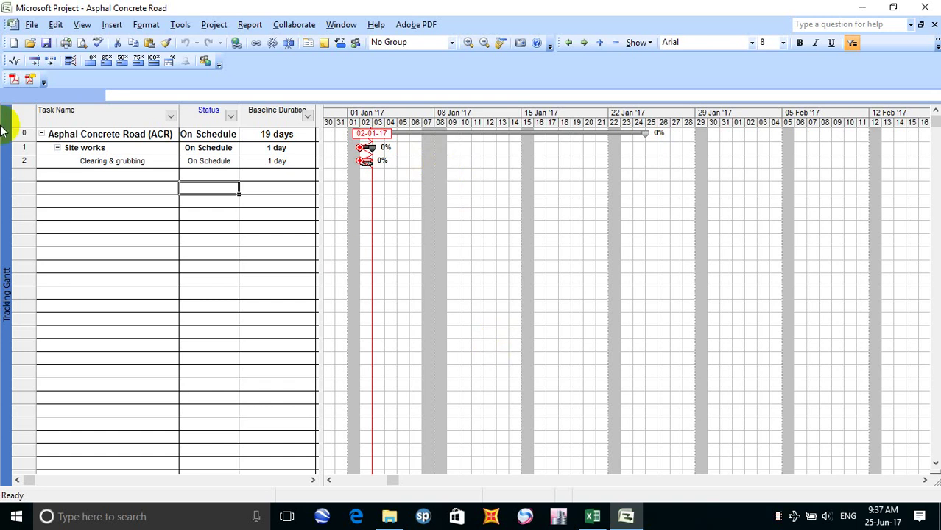
click(46, 43)
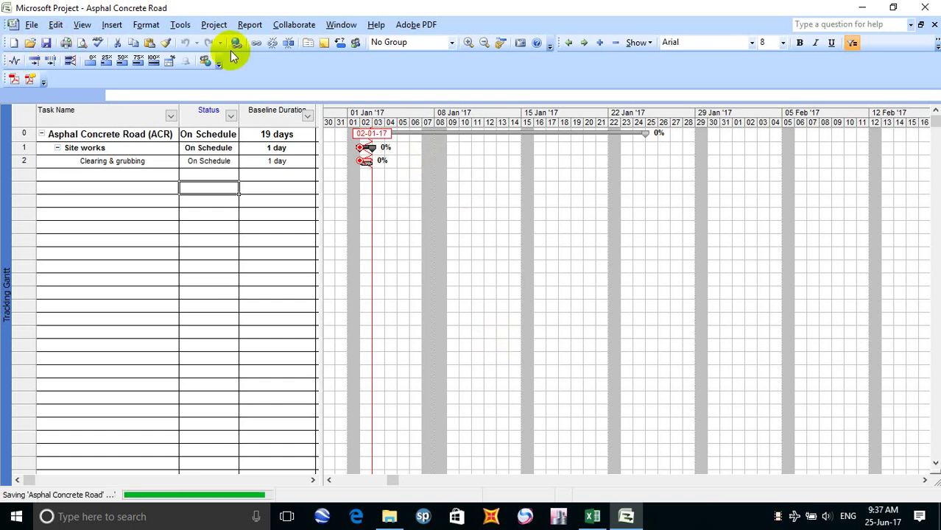
click(922, 7)
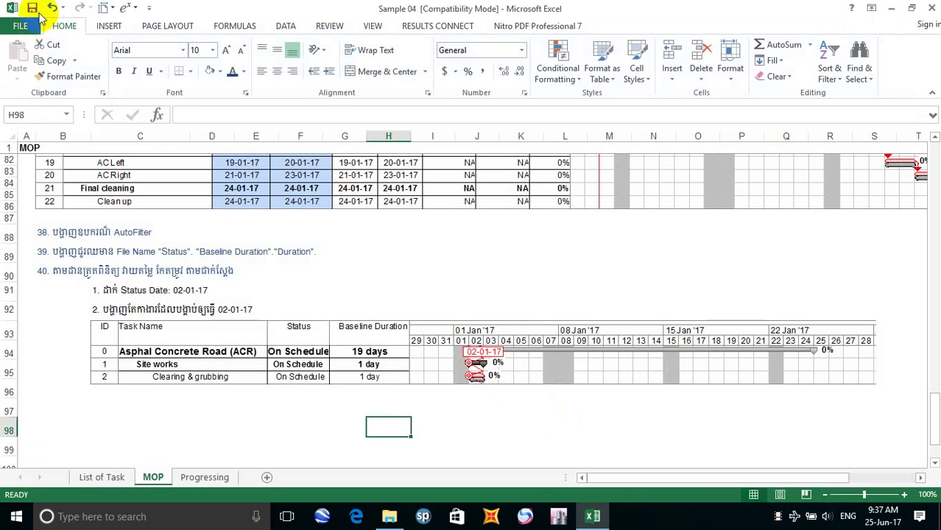
click(33, 8)
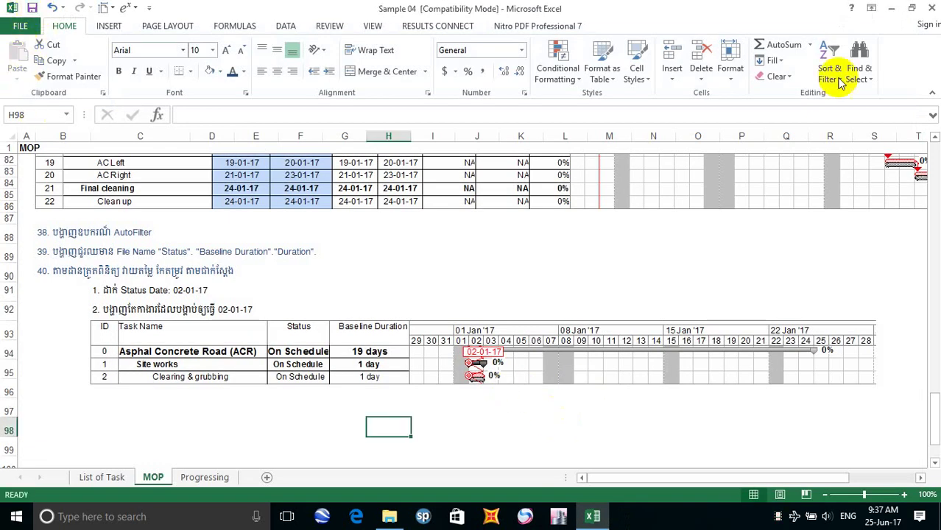
click(929, 9)
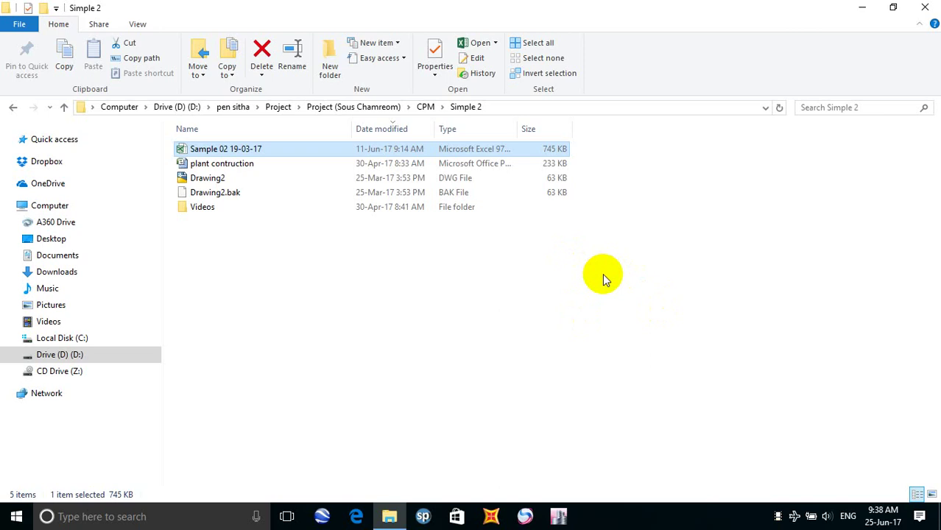
Step: Close the Simple 2 folder window in File Explorer
right_click(605, 278)
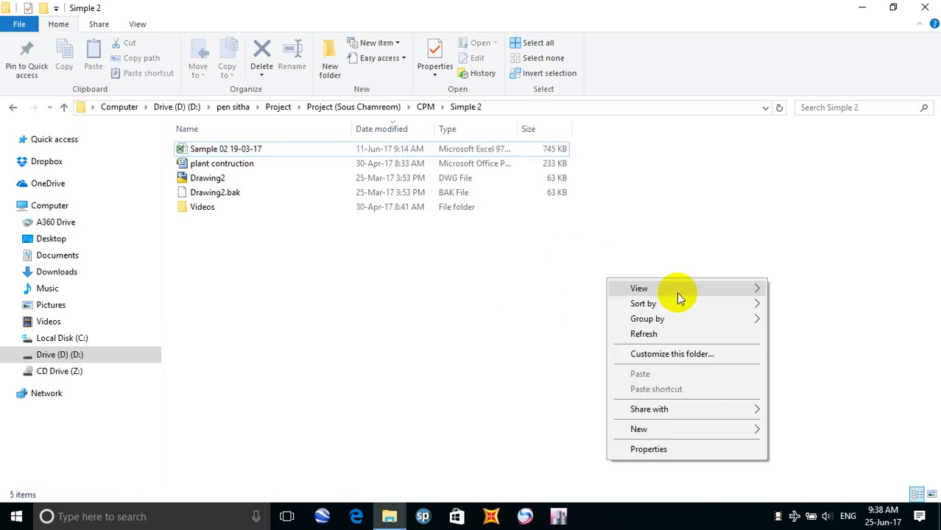
click(674, 241)
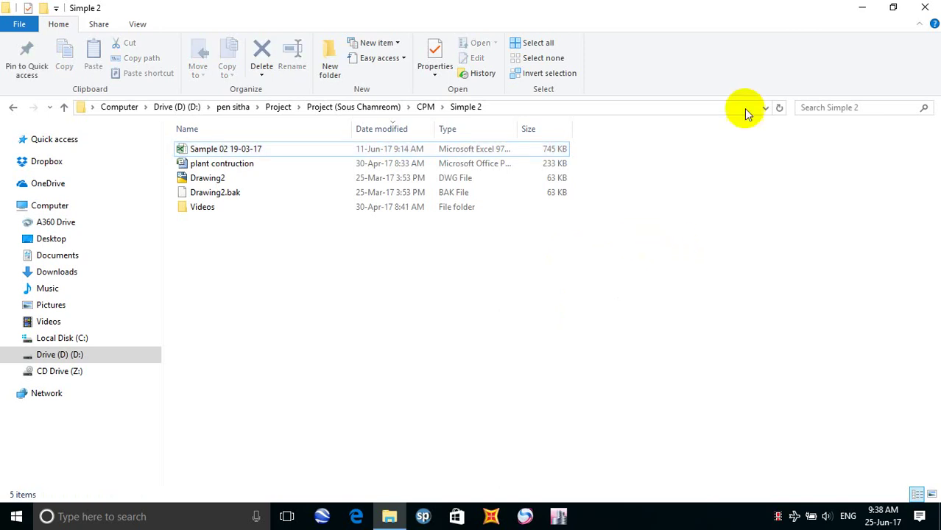
click(925, 7)
right_click(710, 189)
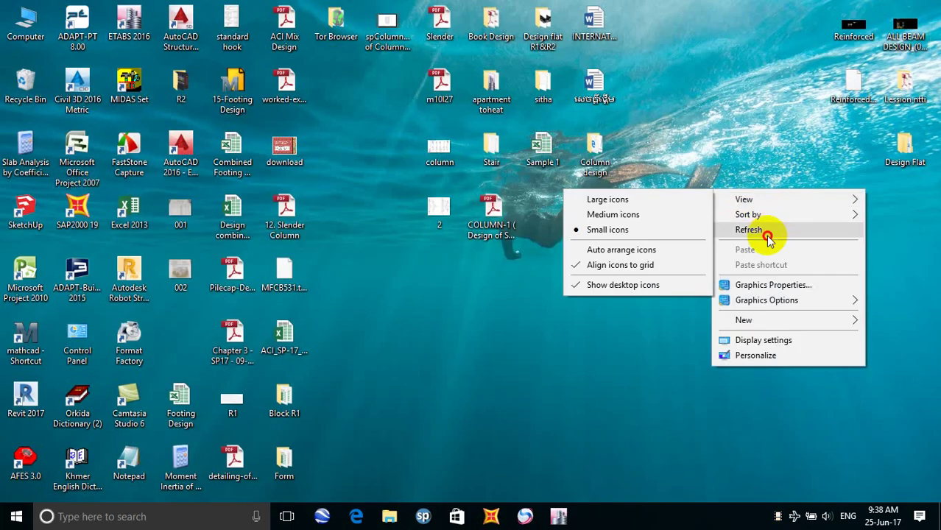
click(765, 234)
right_click(699, 207)
click(747, 248)
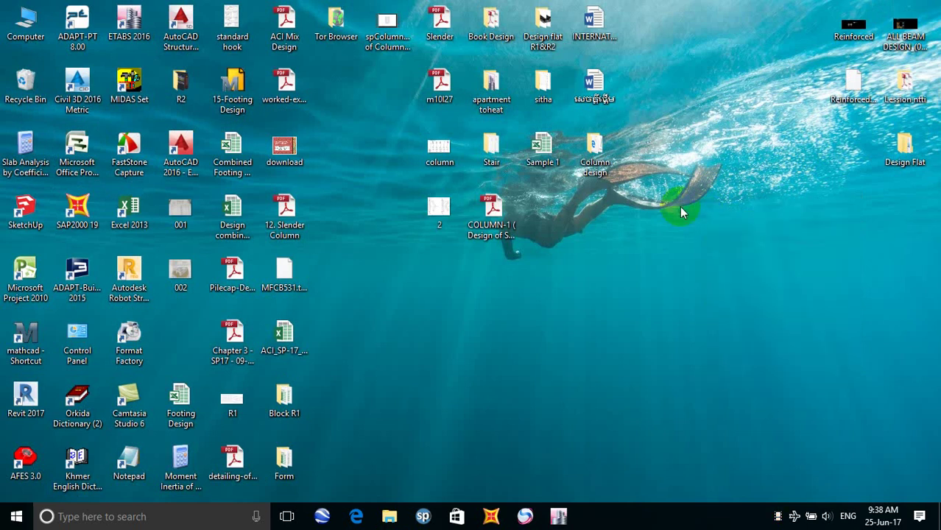
right_click(669, 198)
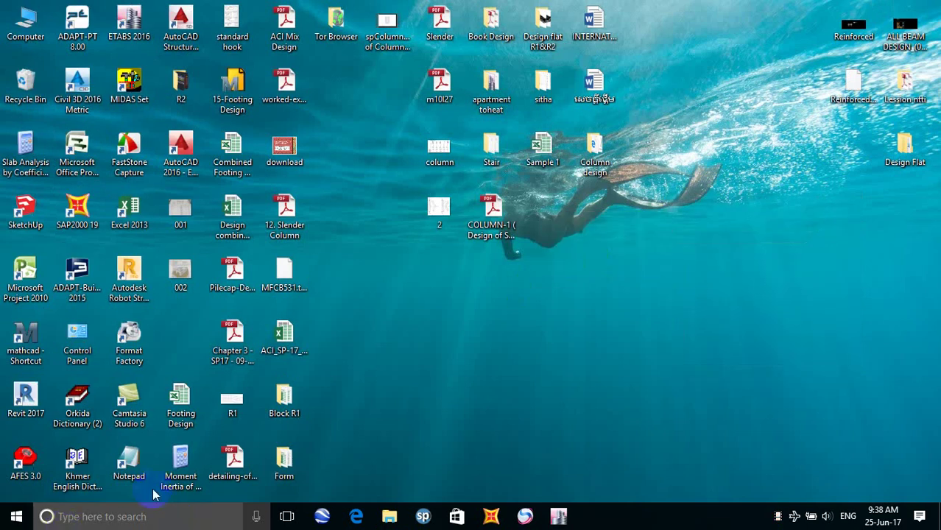